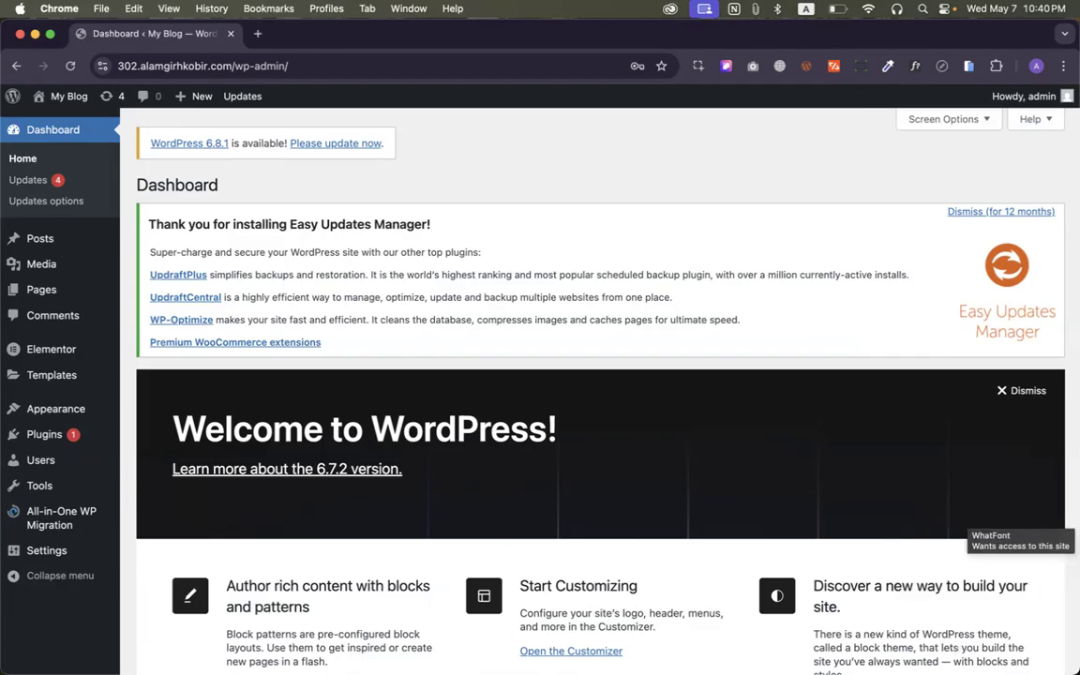
Search Google Images for "figma website" in a new browser tab
key("super+t")
type("v")
key("BackSpace")
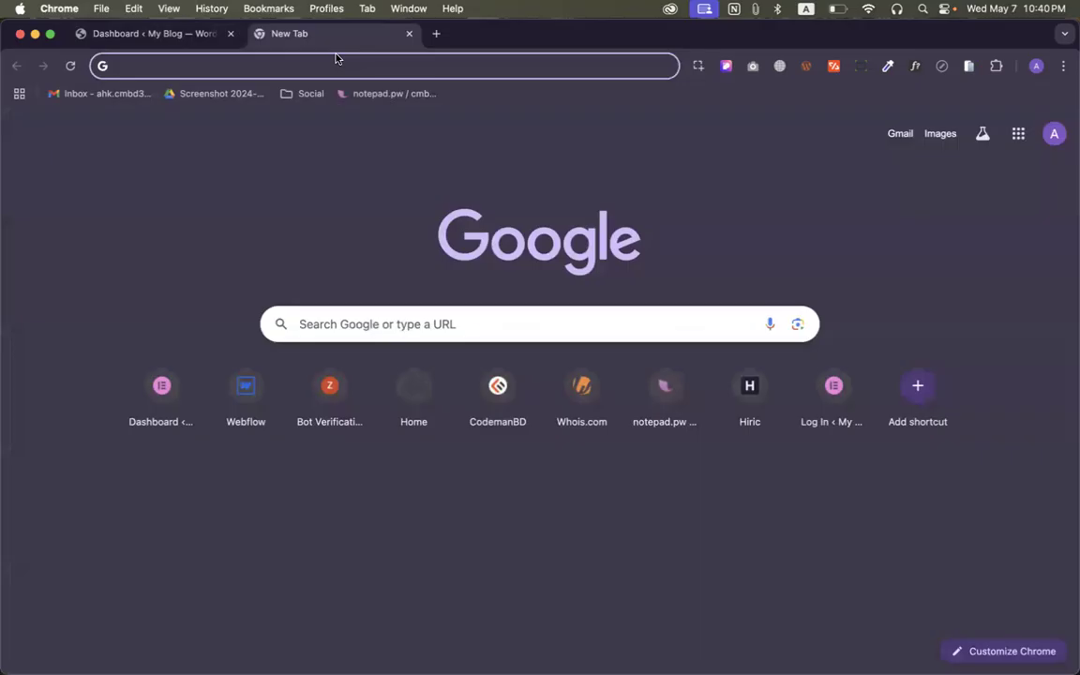
type("figma website")
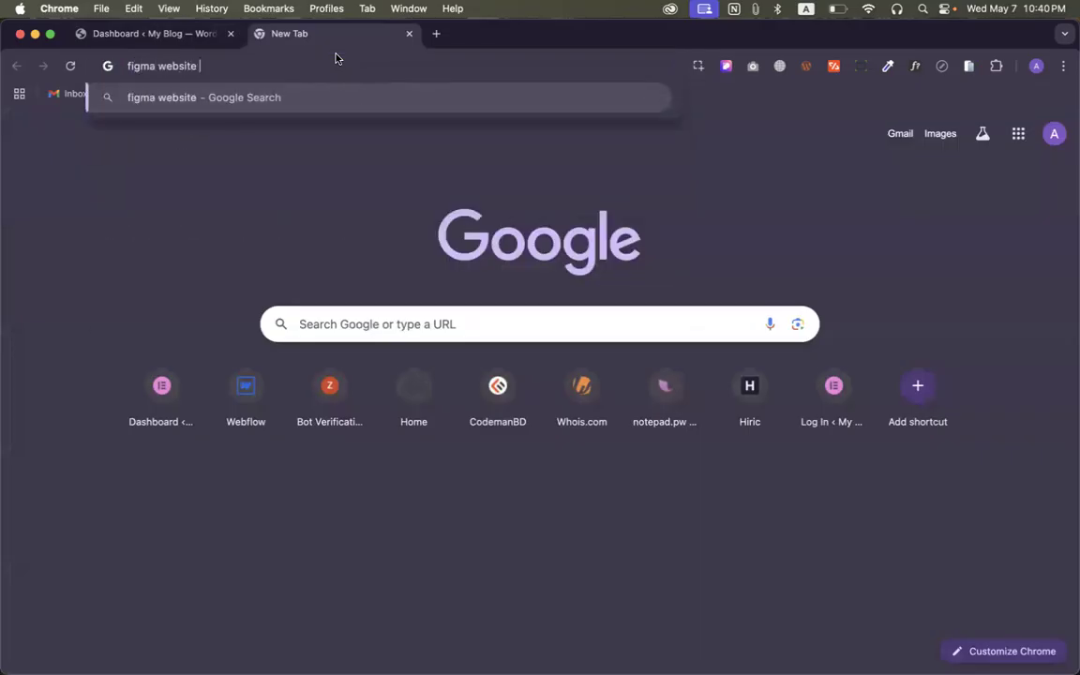
key("Return")
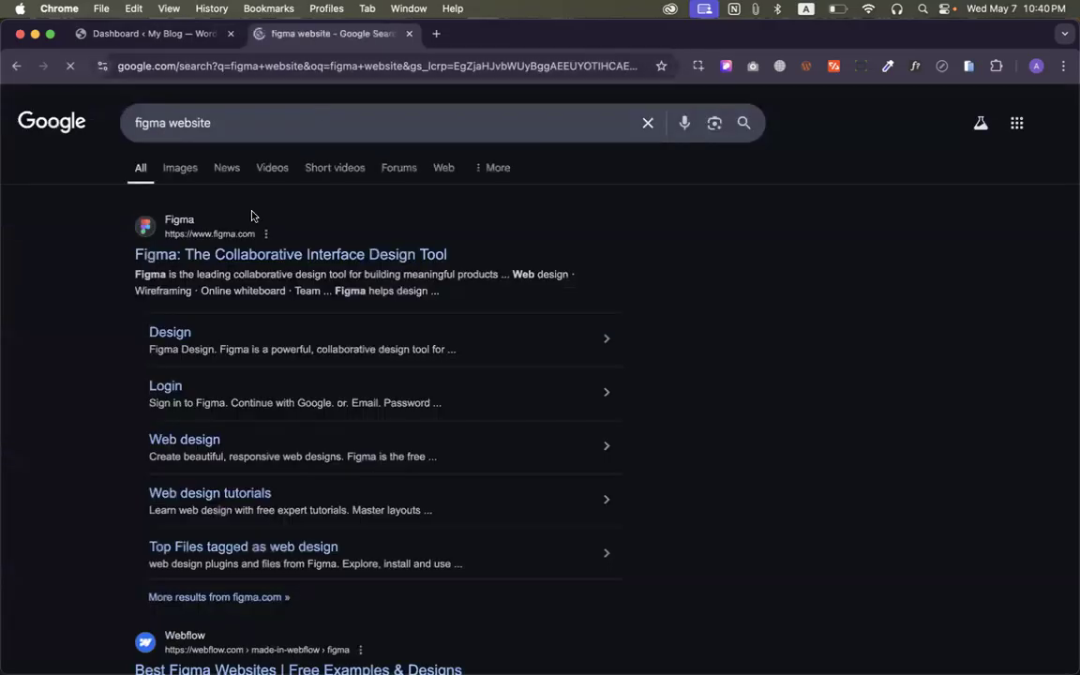
left_click(184, 167)
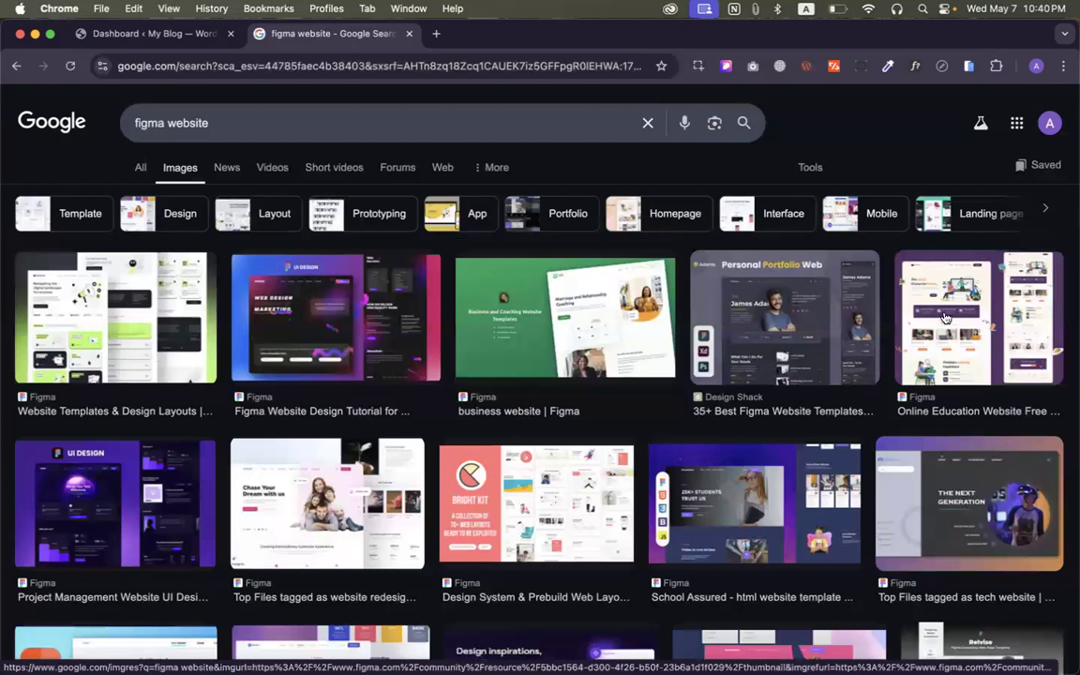
View the Online Education Website Free Template image enlarged in its own browser tab, and close that tab
left_click(945, 319)
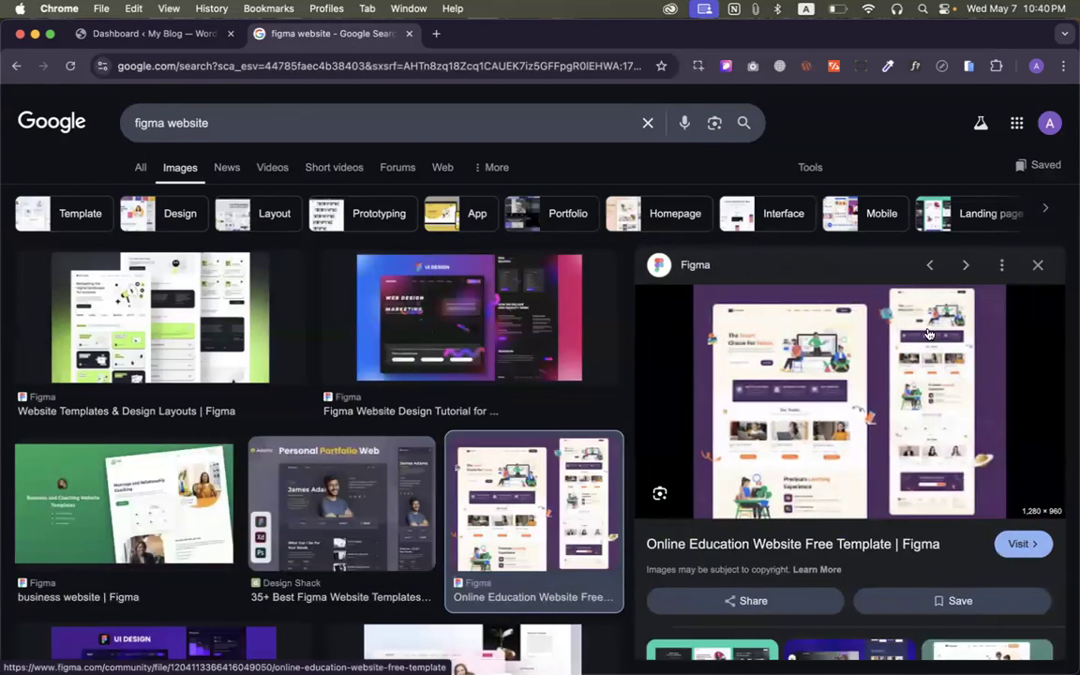
right_click(781, 362)
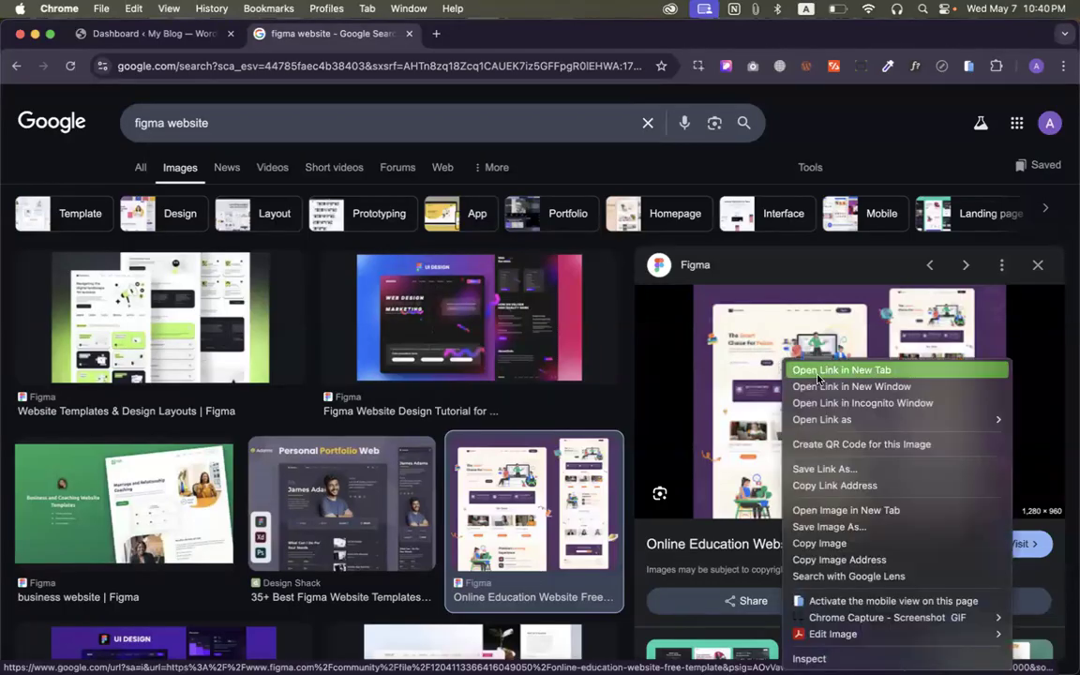
left_click(854, 509)
left_click(433, 30)
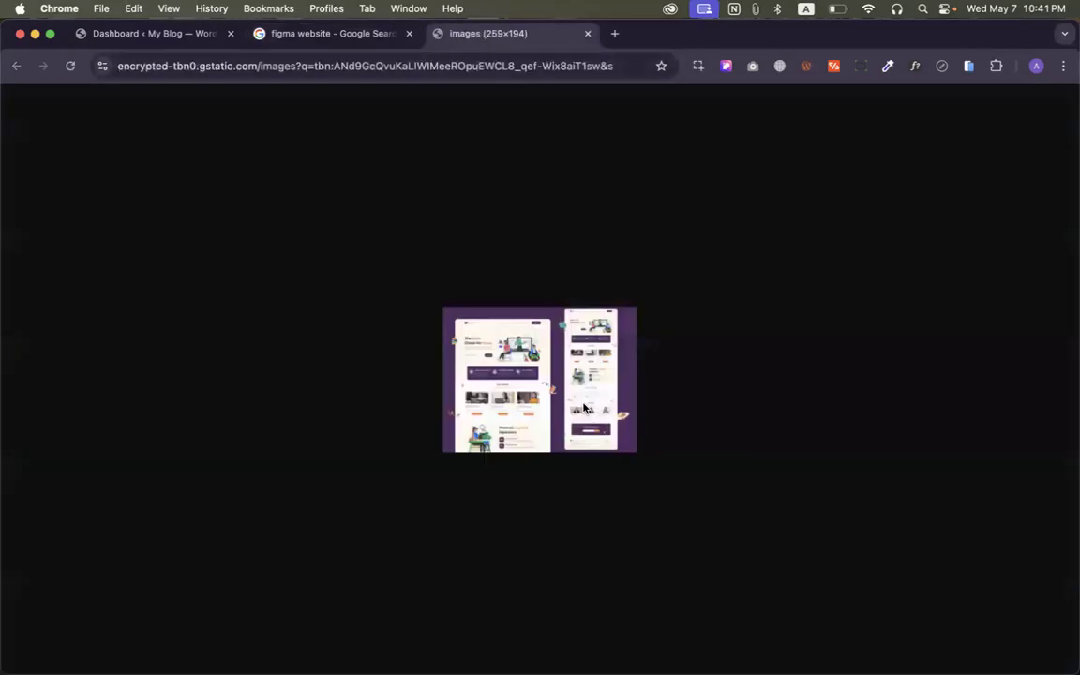
scroll(525, 405, "up", 5)
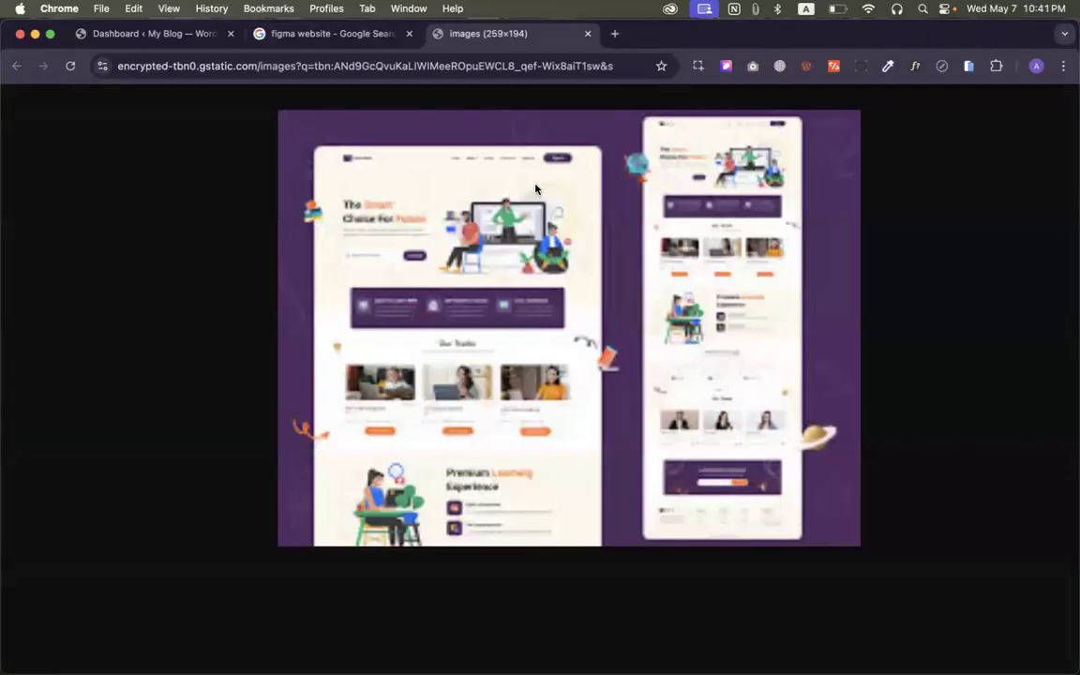
left_click(587, 34)
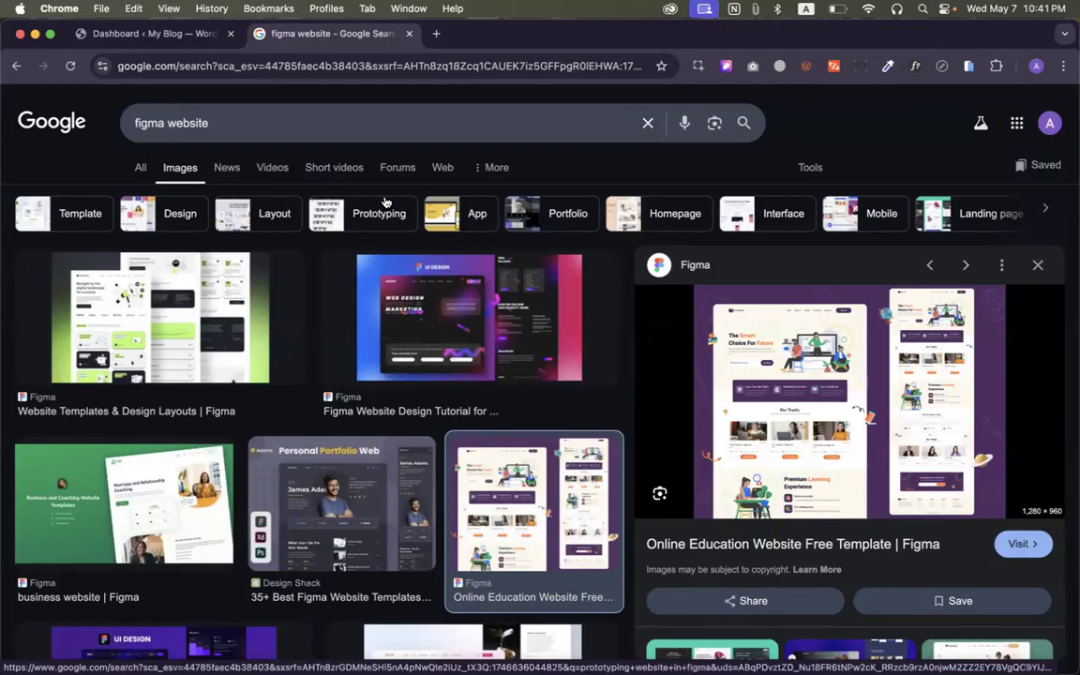
Load the copied Figma link to the Digital Agency Landing Page design in the image search tab
left_click(197, 65)
key("super+v")
key("Return")
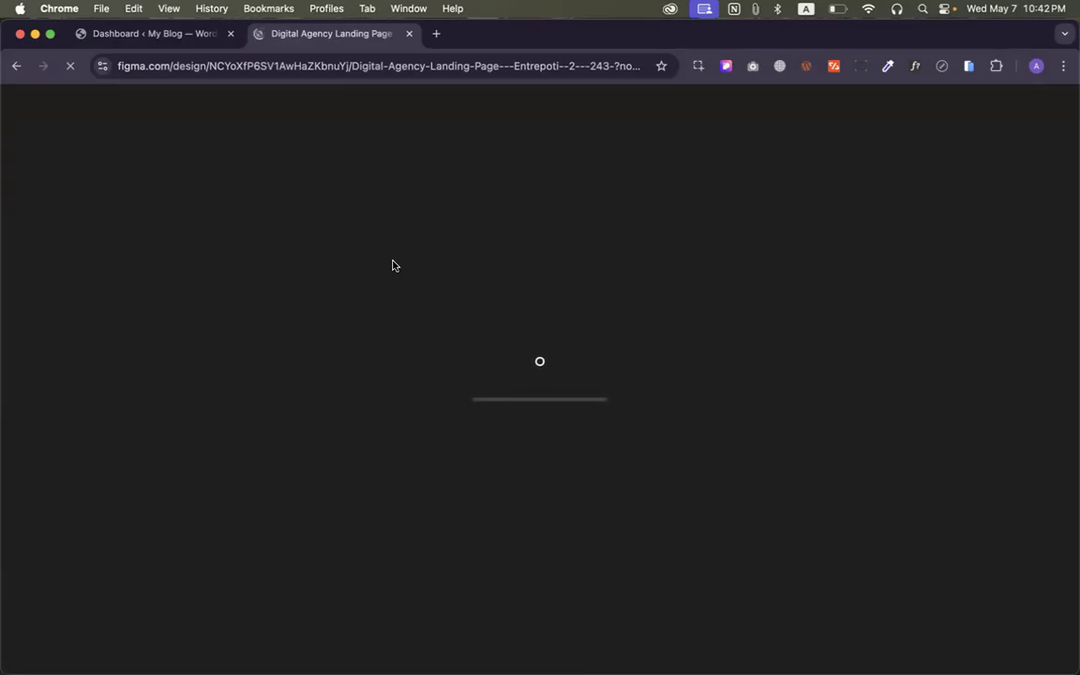
Return to the WordPress dashboard and open the list of all pages
left_click(195, 33)
left_click(39, 296)
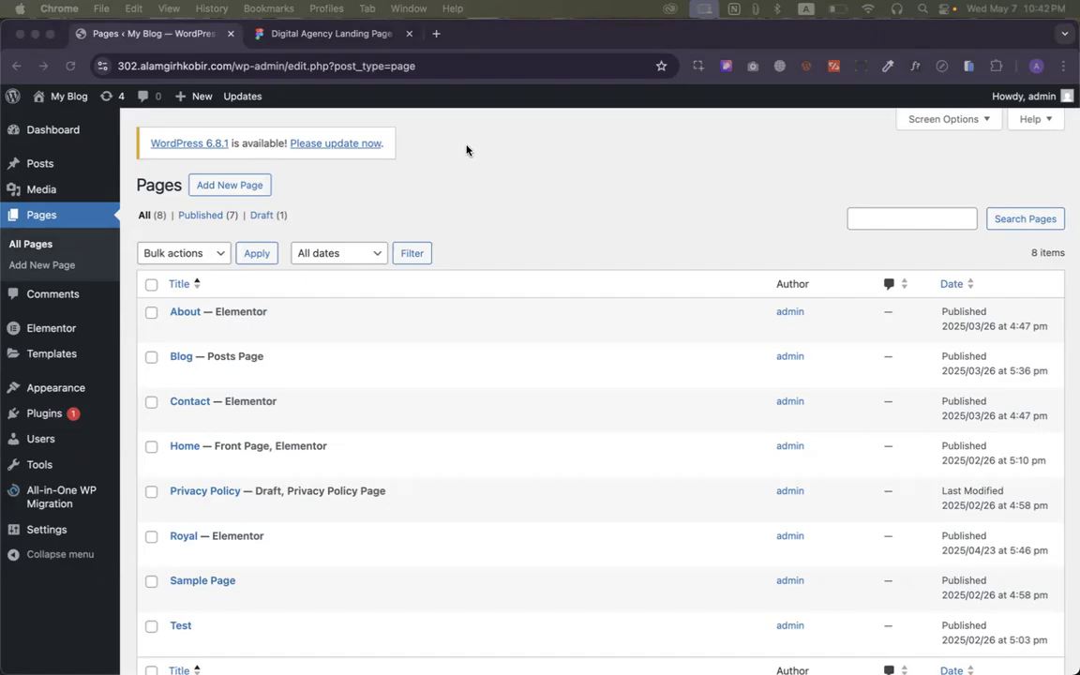
Search Google in a new browser tab for "ageny website with wordpress theme"
left_click(436, 34)
type("ageny websot")
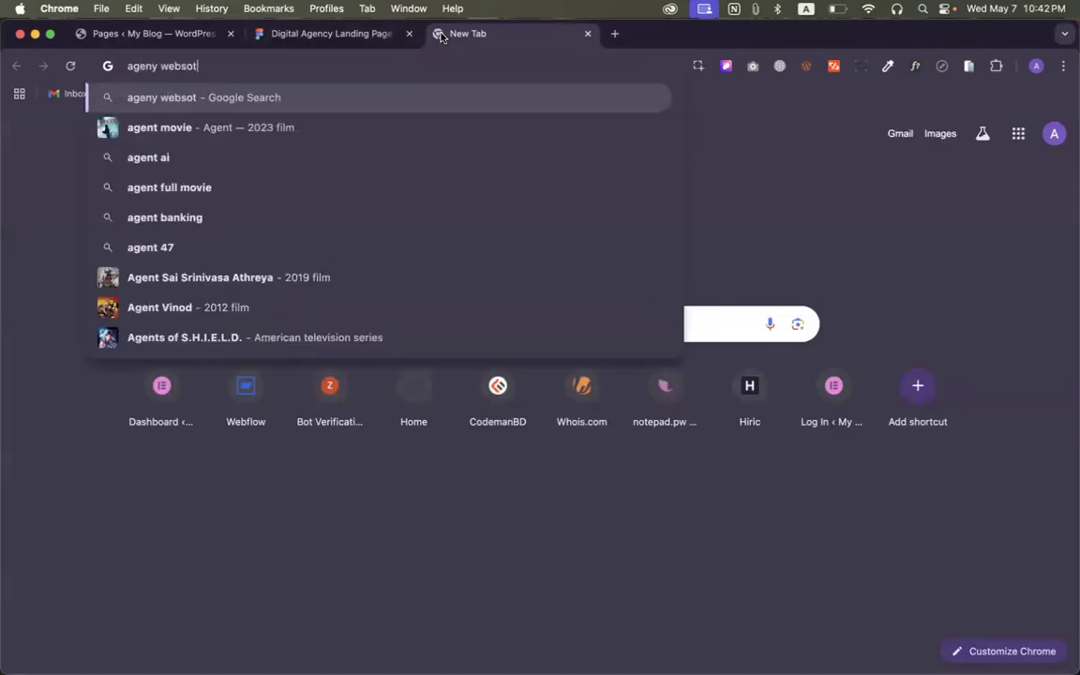
type("e w")
key("BackSpace")
key("BackSpace")
key("BackSpace")
key("BackSpace")
key("BackSpace")
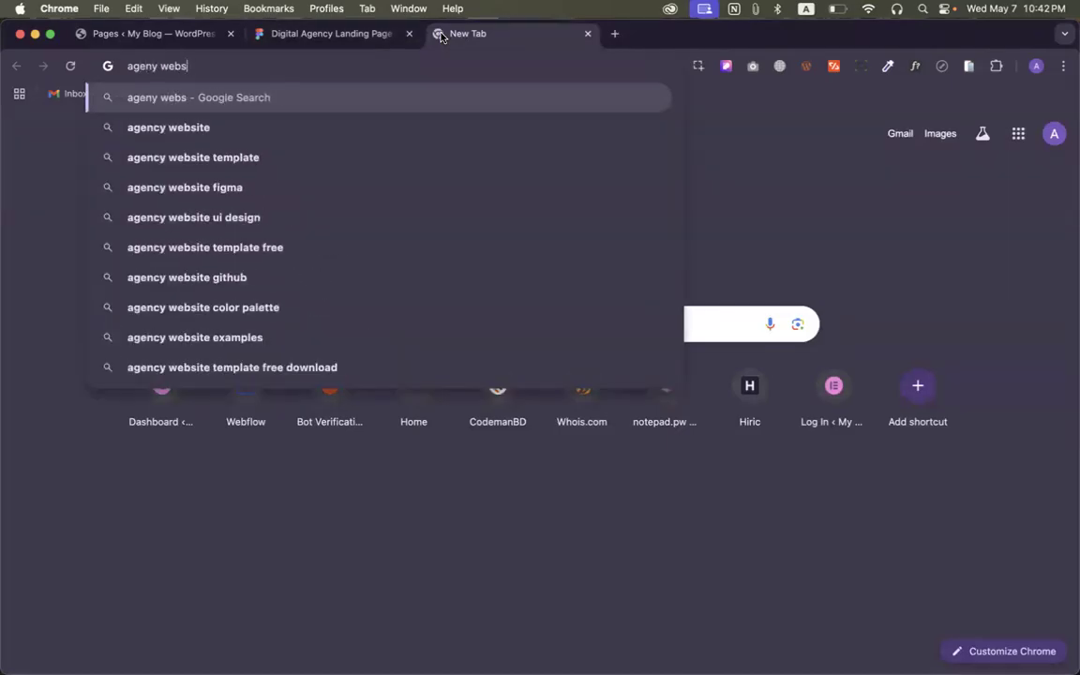
type("ite wi")
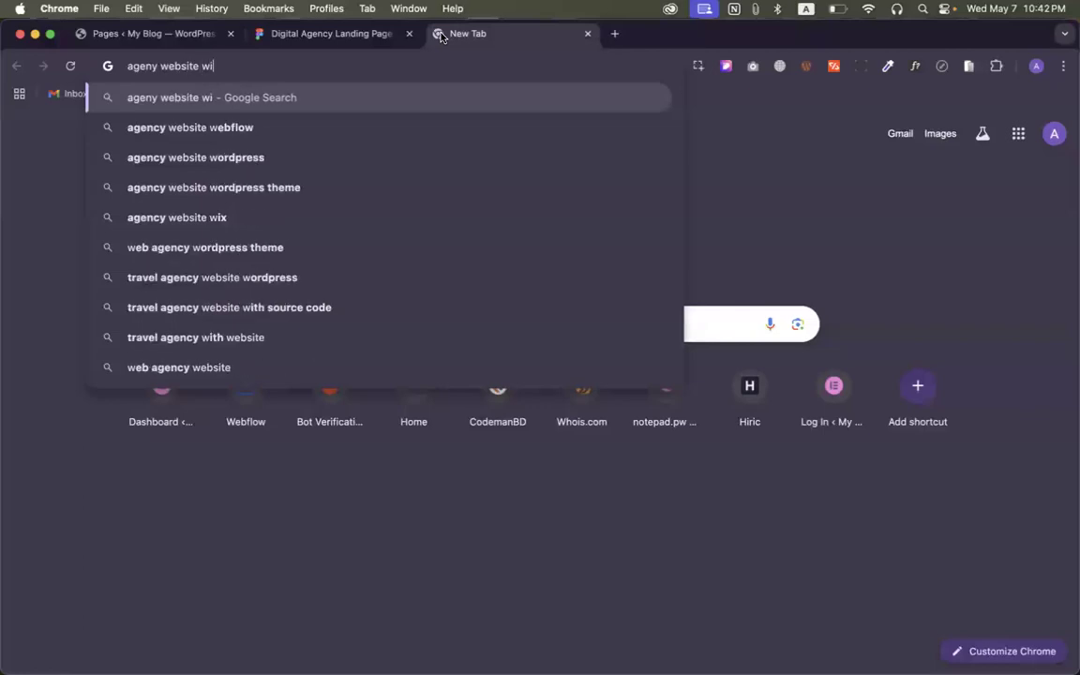
type("th word")
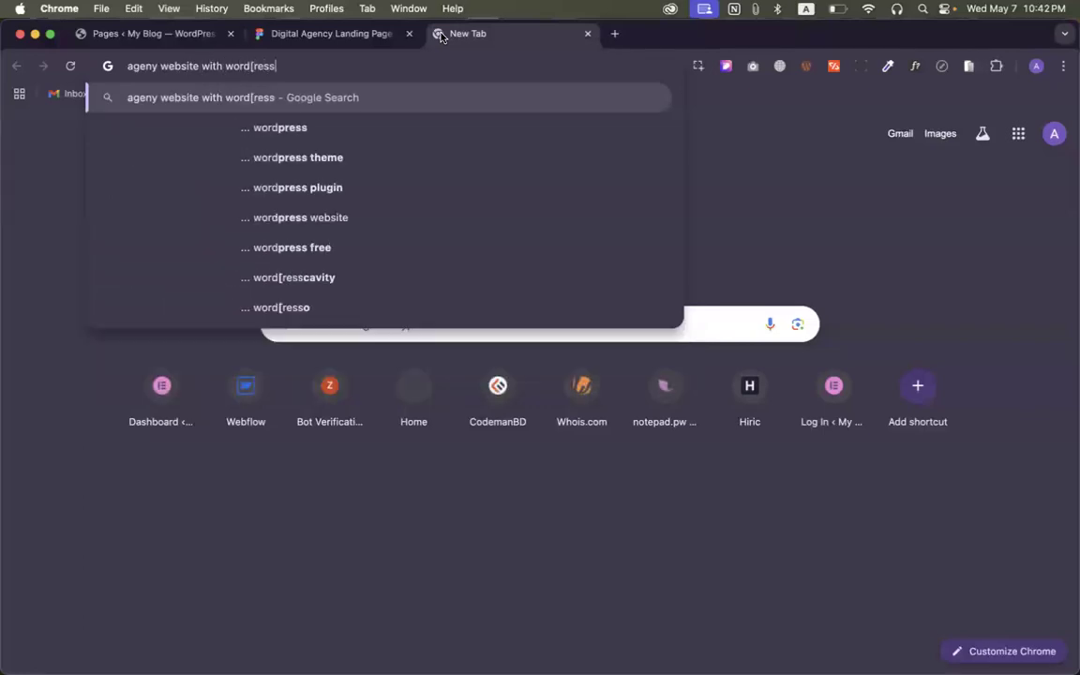
type("press theme")
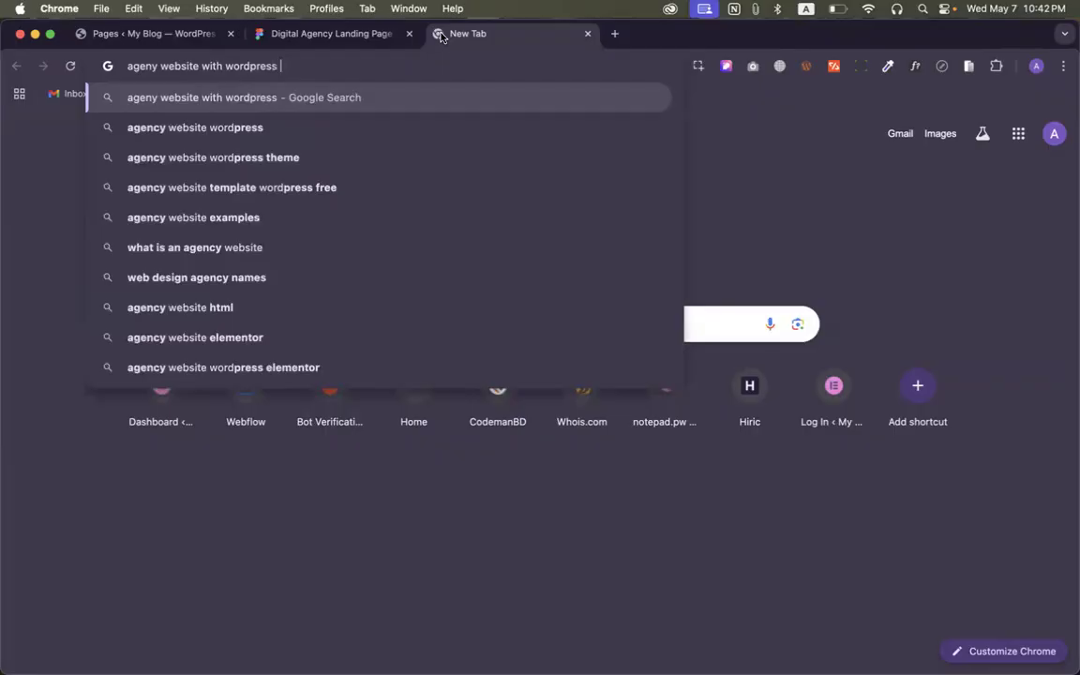
key("Return")
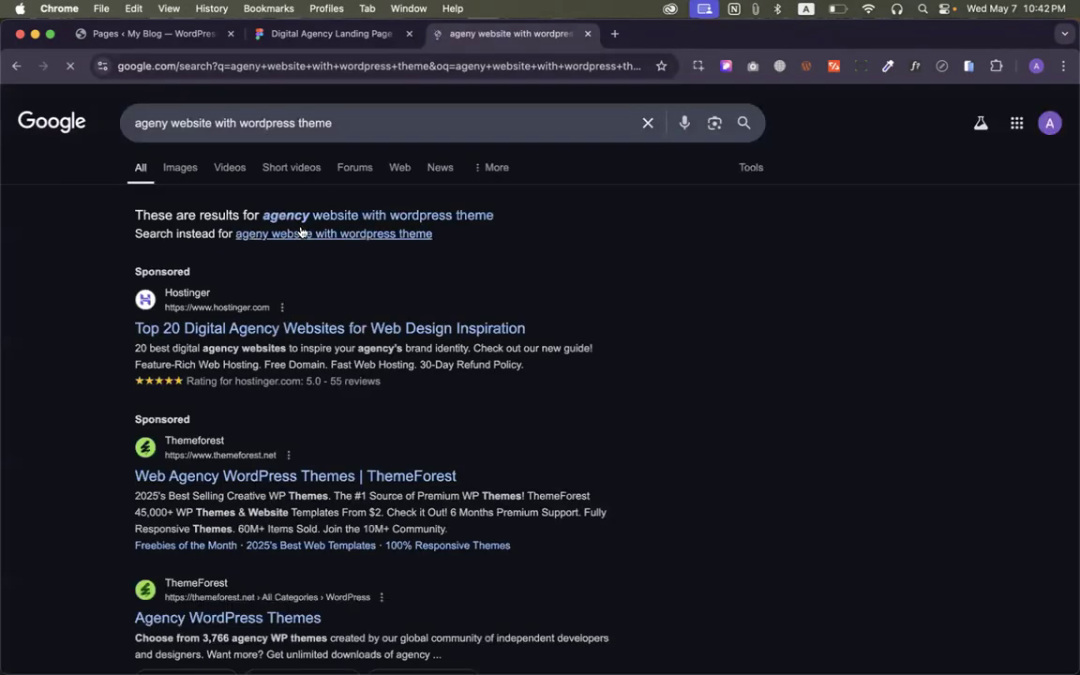
Use the corrected spelling "agency website with wordpress theme" and look through the video results
left_click(271, 211)
left_click(231, 169)
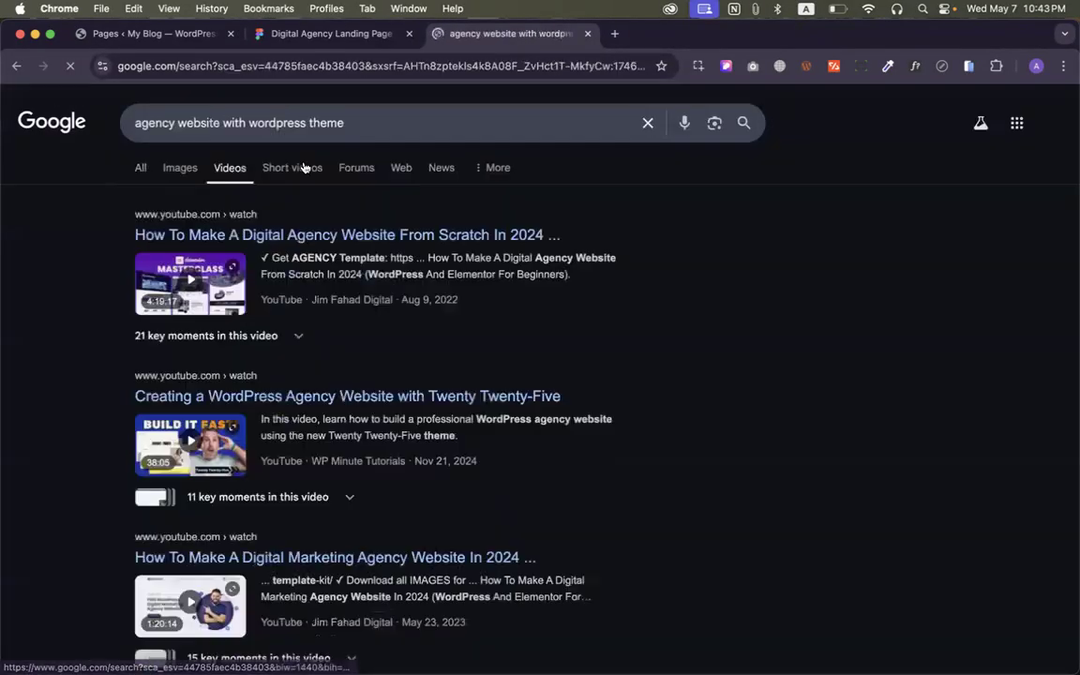
triple_click(312, 123)
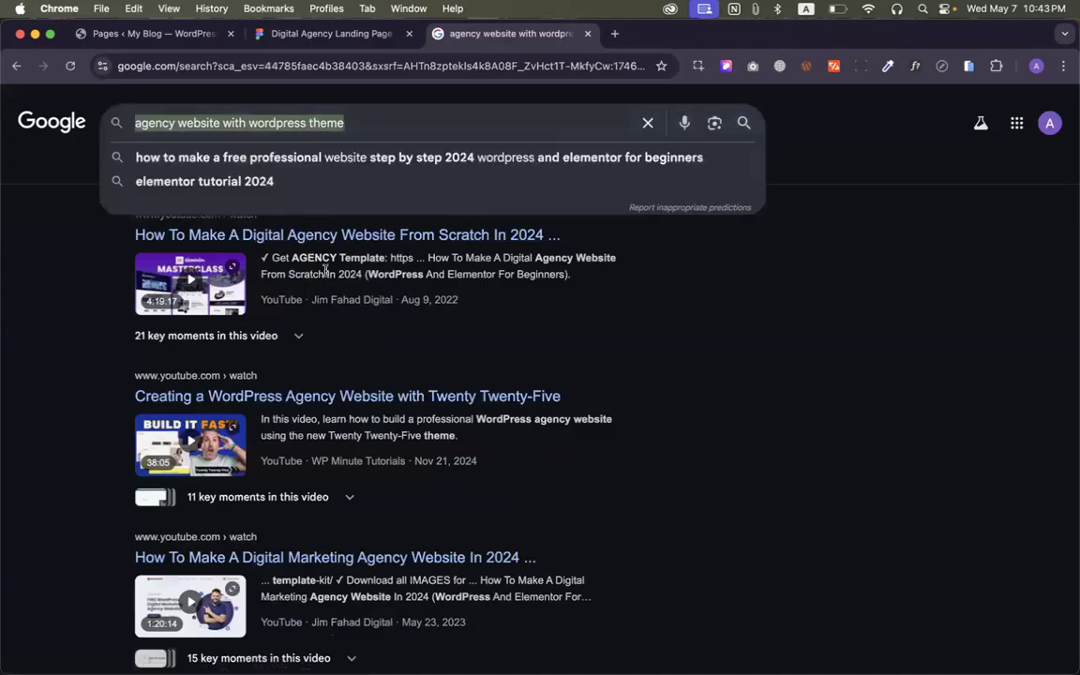
left_click(699, 312)
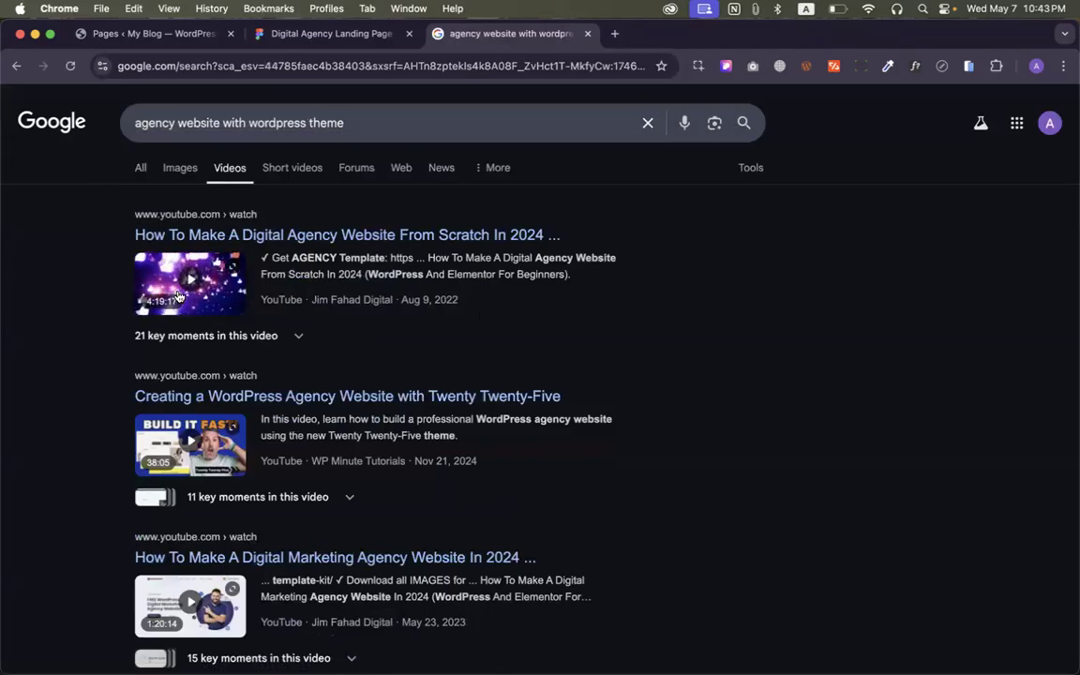
scroll(185, 446, "down", 2)
scroll(185, 446, "down", 4)
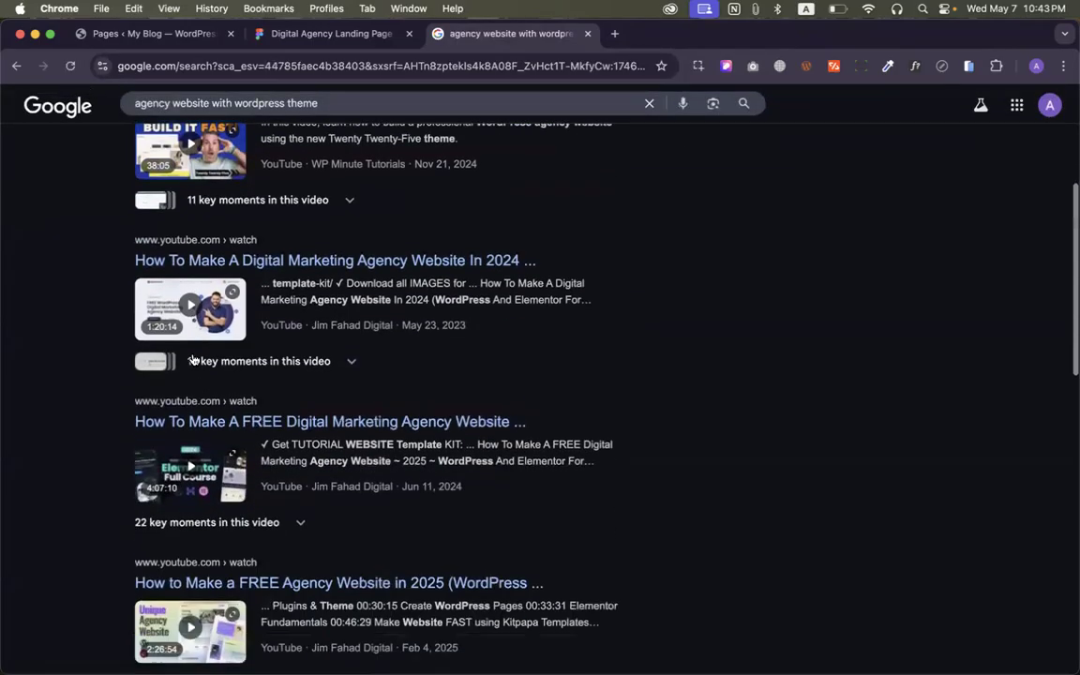
scroll(190, 312, "down", 4)
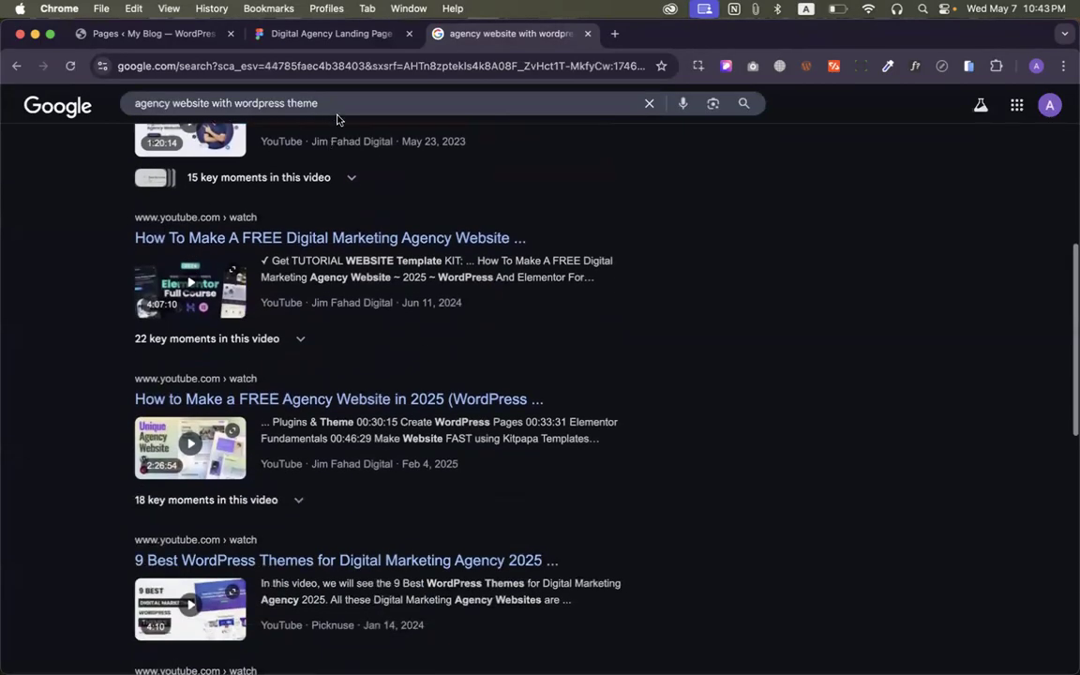
Add "codemanbd" to the video search, look through the results, and close the search tab
left_click(291, 102)
type("codemanbd")
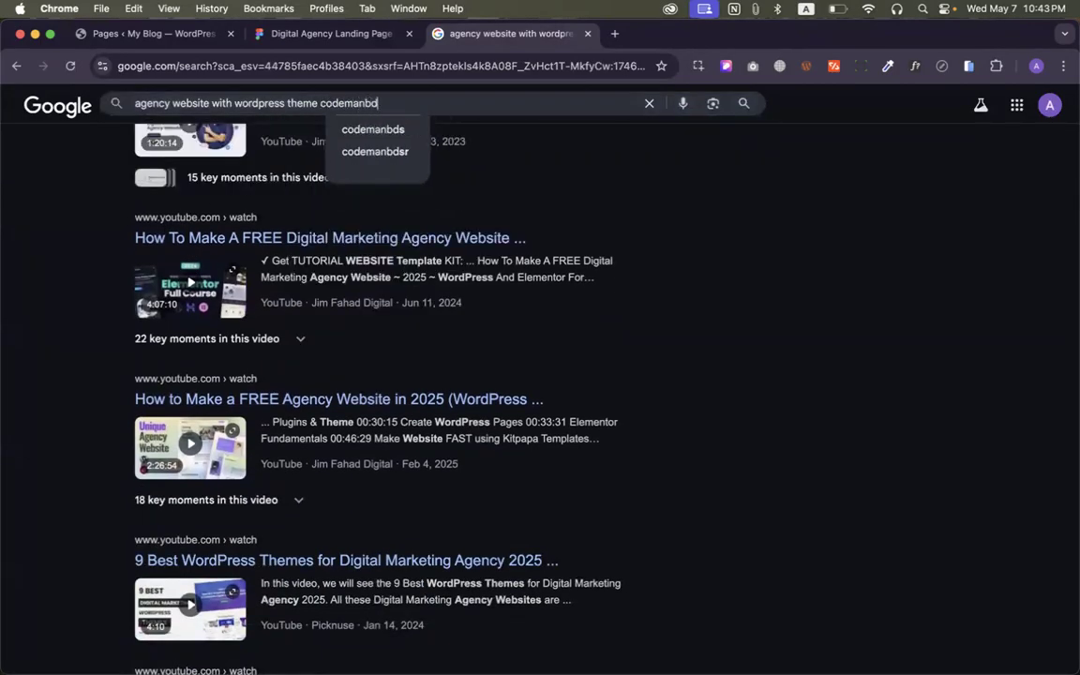
key("Return")
scroll(183, 281, "down", 3)
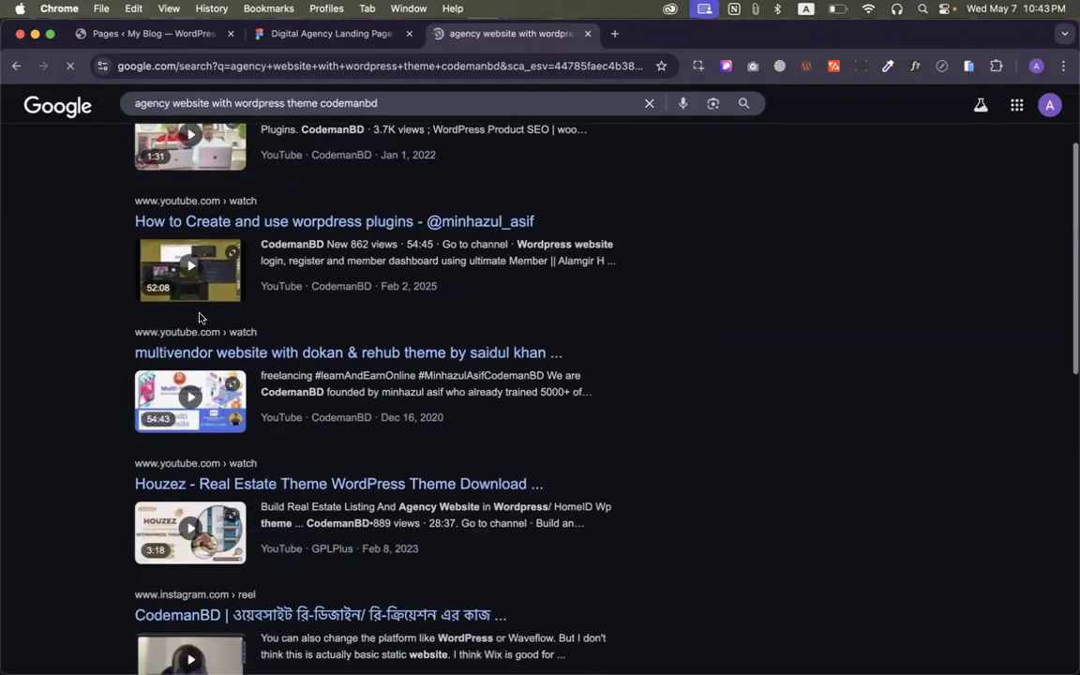
scroll(188, 281, "down", 2)
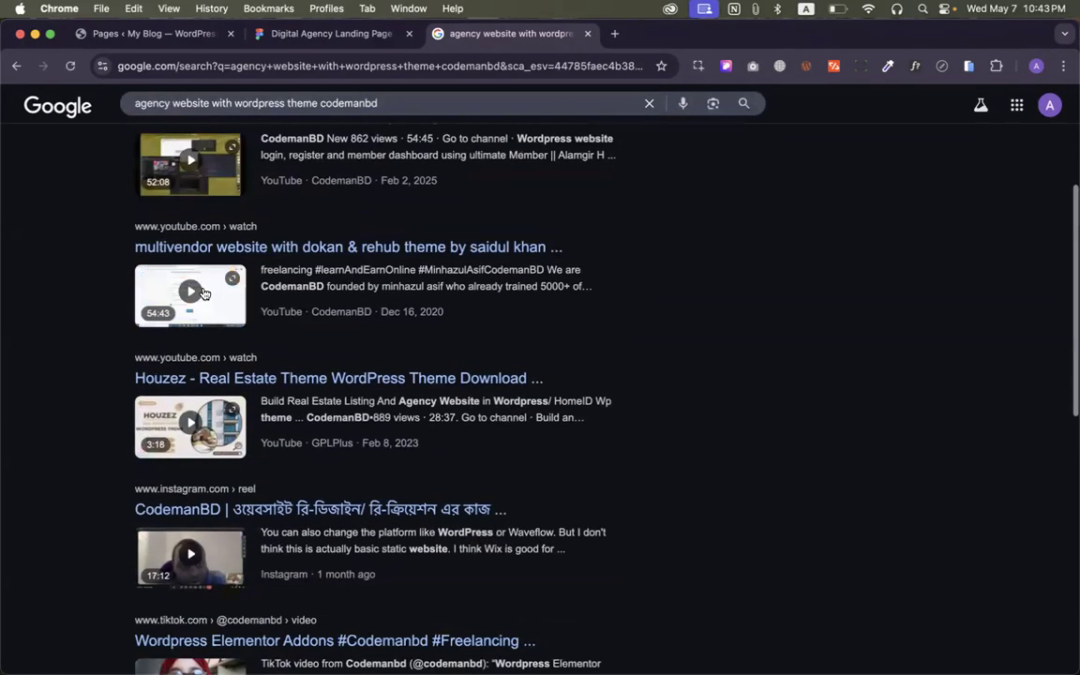
scroll(195, 239, "down", 3)
scroll(127, 301, "down", 1)
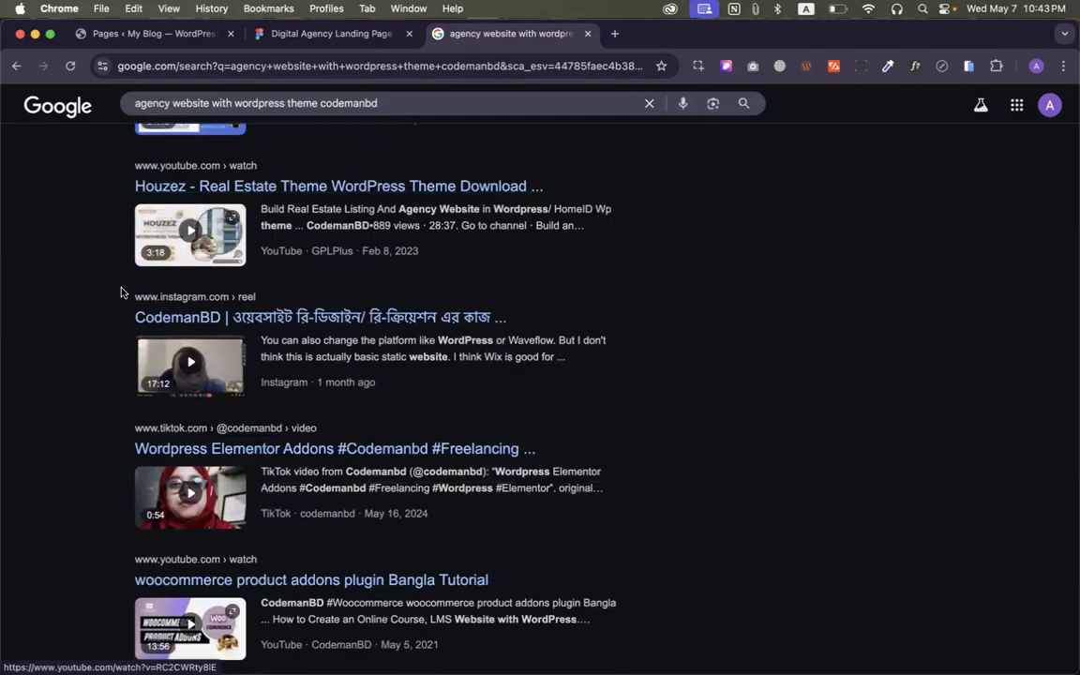
scroll(121, 290, "down", 4)
left_click(587, 34)
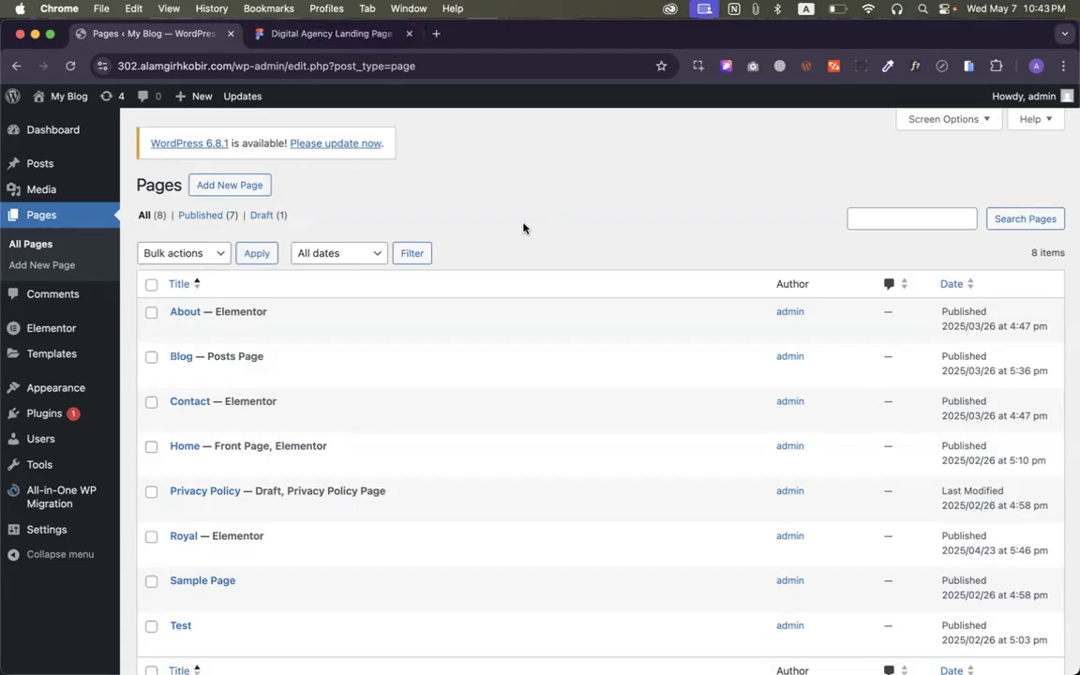
Review the overall layout of the Digital Agency Landing Page design in Figma, from hero to footer
left_click(262, 33)
scroll(529, 312, "up", 5)
scroll(529, 312, "down", 5)
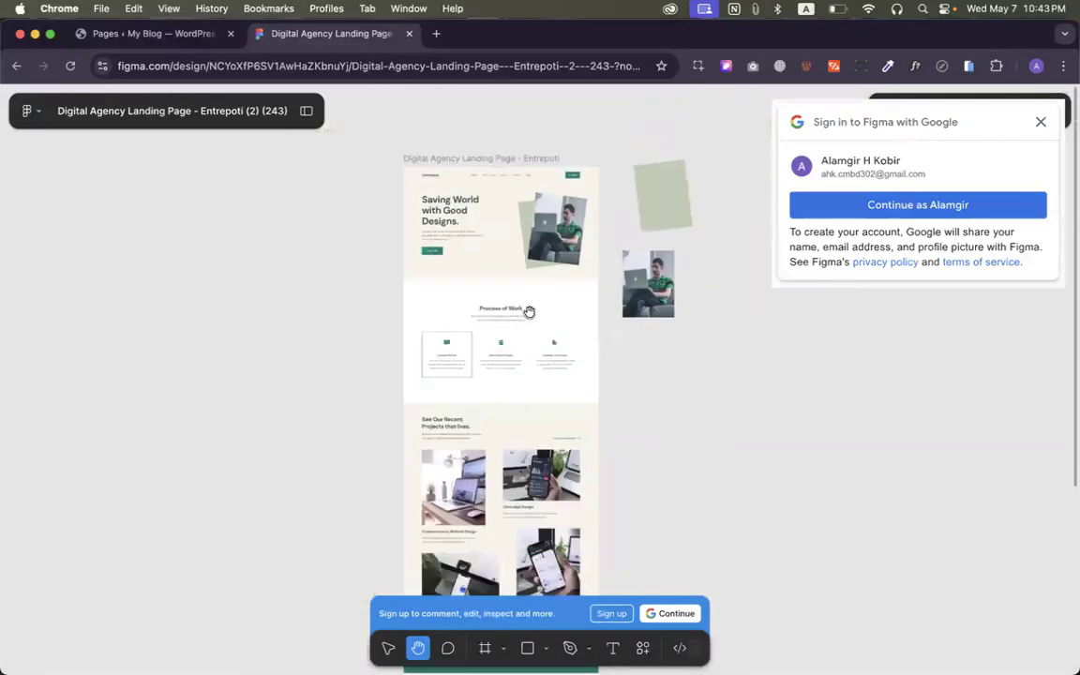
scroll(561, 253, "down", 5)
scroll(561, 253, "down", 3)
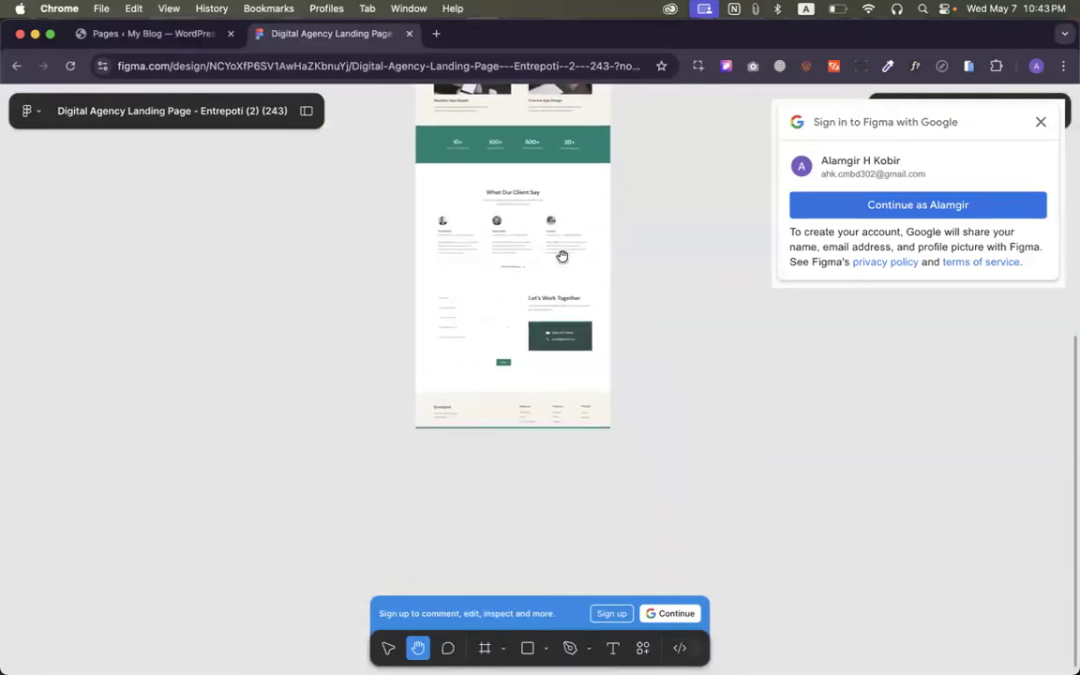
scroll(561, 253, "up", 10)
scroll(553, 244, "down", 4)
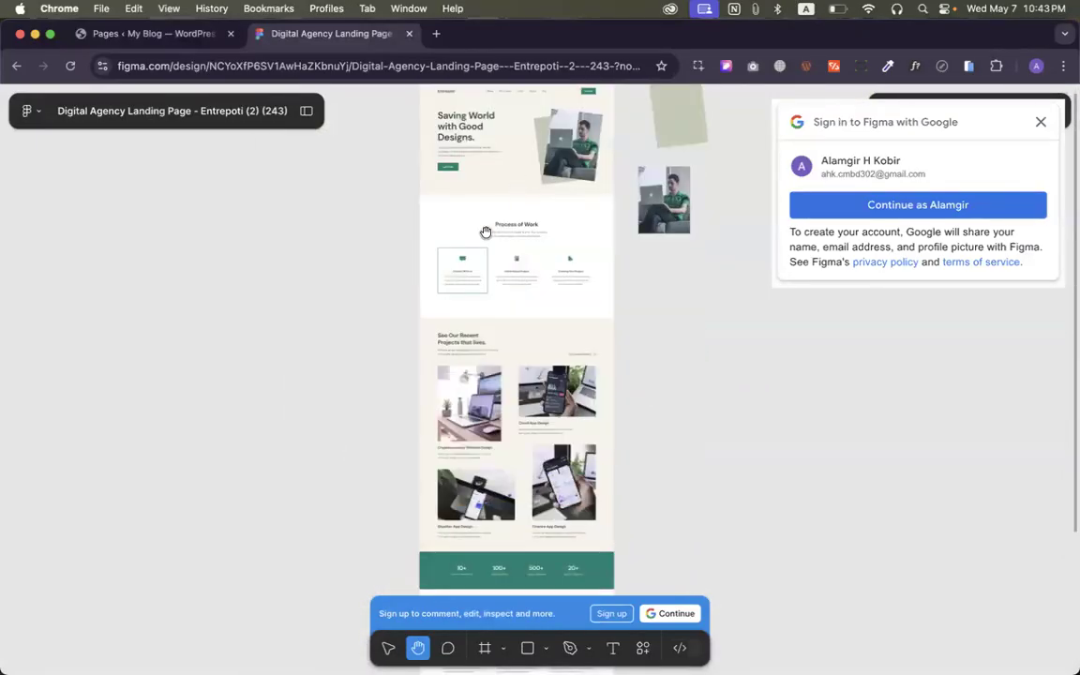
Examine the design's hero, Process of Work, statistics and client review sections at a closer zoom
scroll(477, 249, "up", 10)
scroll(459, 272, "down", 5)
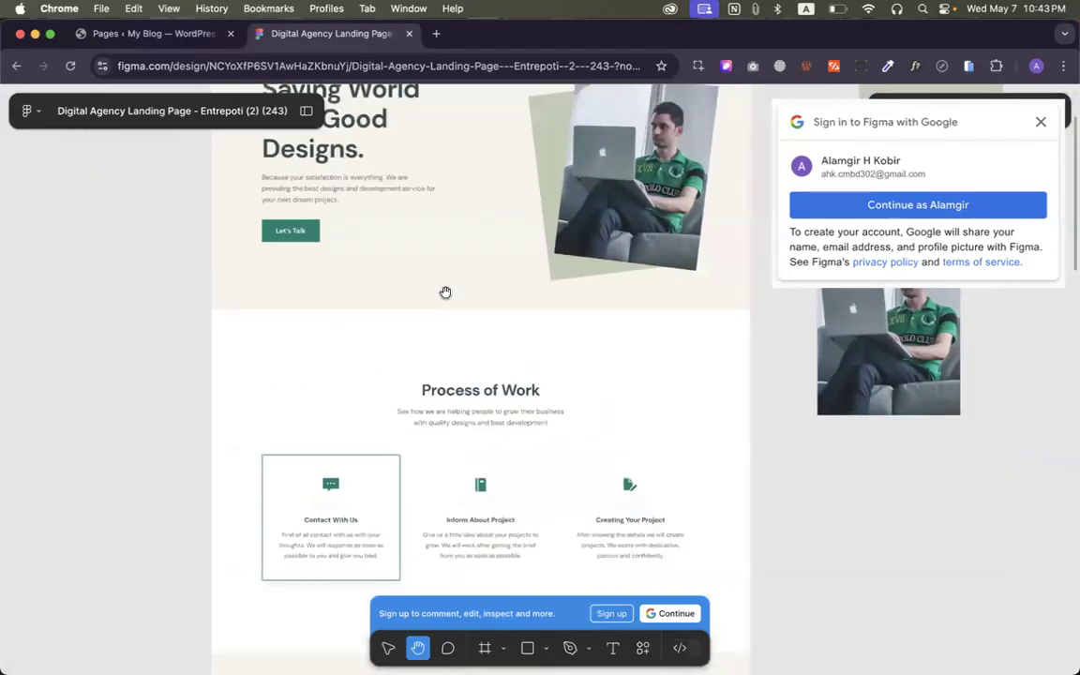
scroll(393, 373, "up", 4)
scroll(392, 373, "down", 2)
scroll(371, 310, "down", 2)
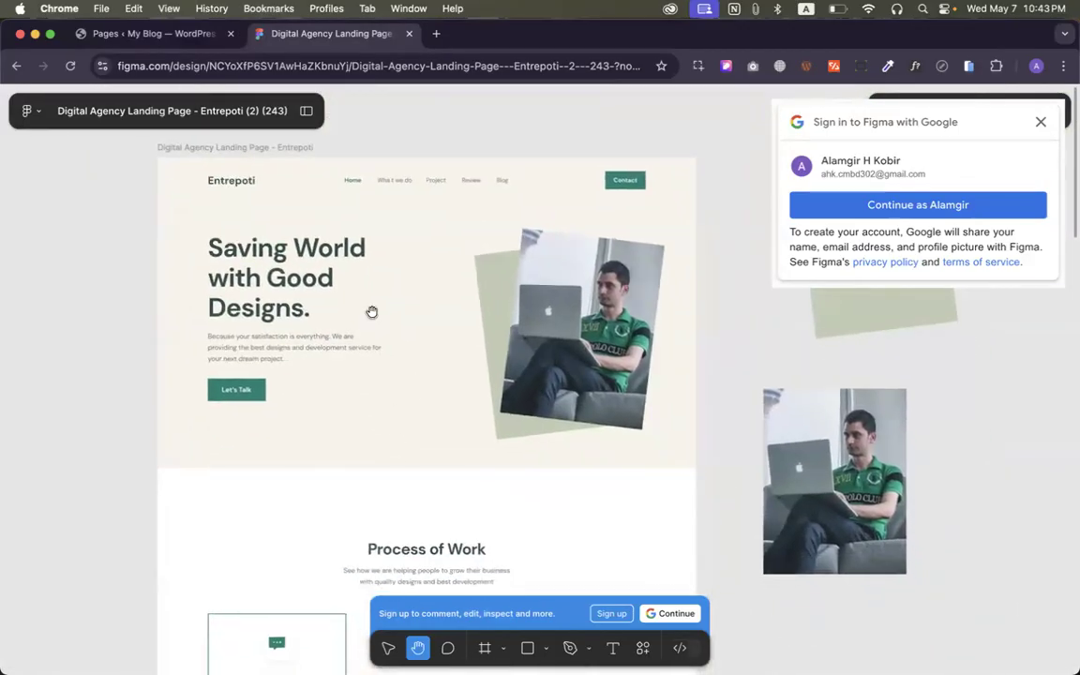
scroll(372, 312, "up", 3)
scroll(372, 312, "down", 4)
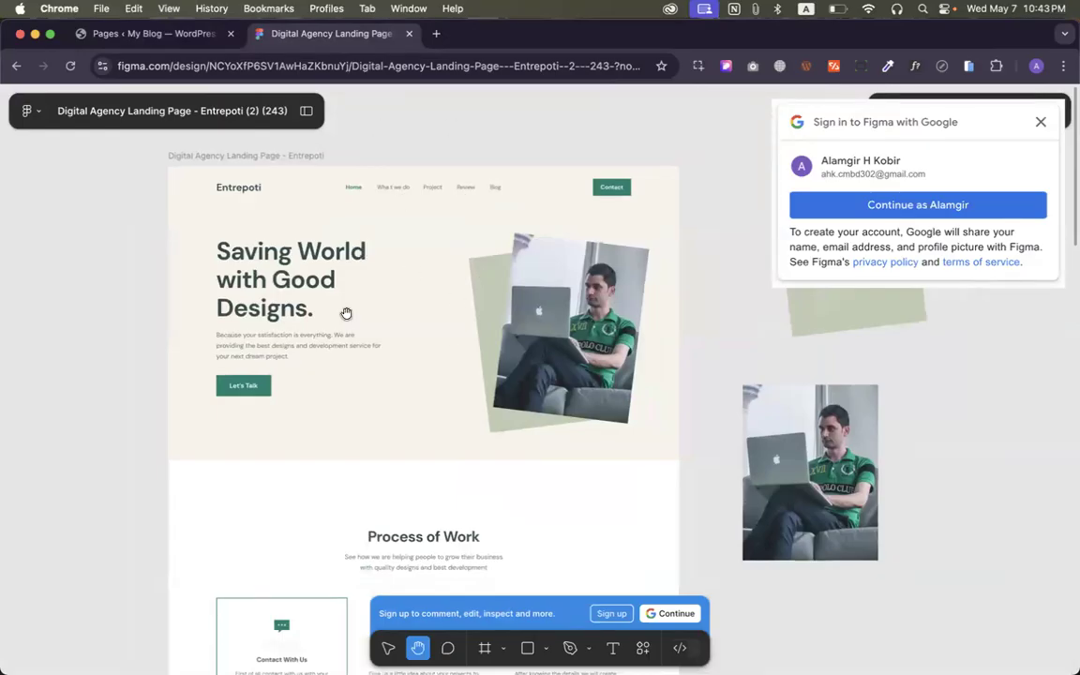
scroll(353, 337, "down", 5)
scroll(354, 342, "down", 15)
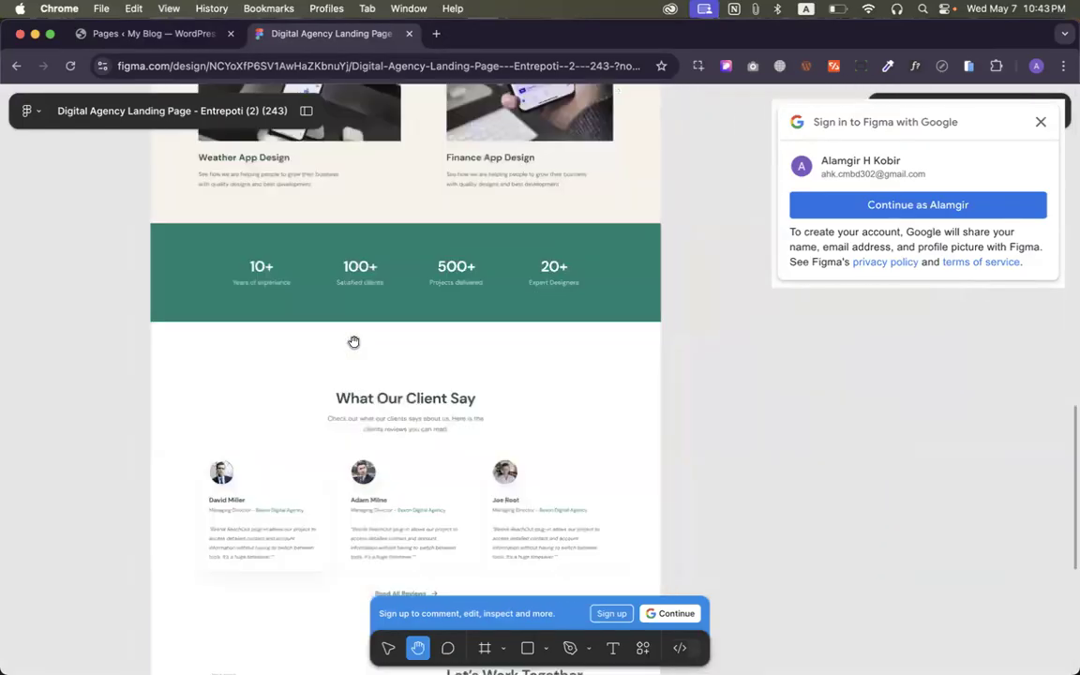
scroll(354, 341, "up", 3)
scroll(353, 341, "up", 20)
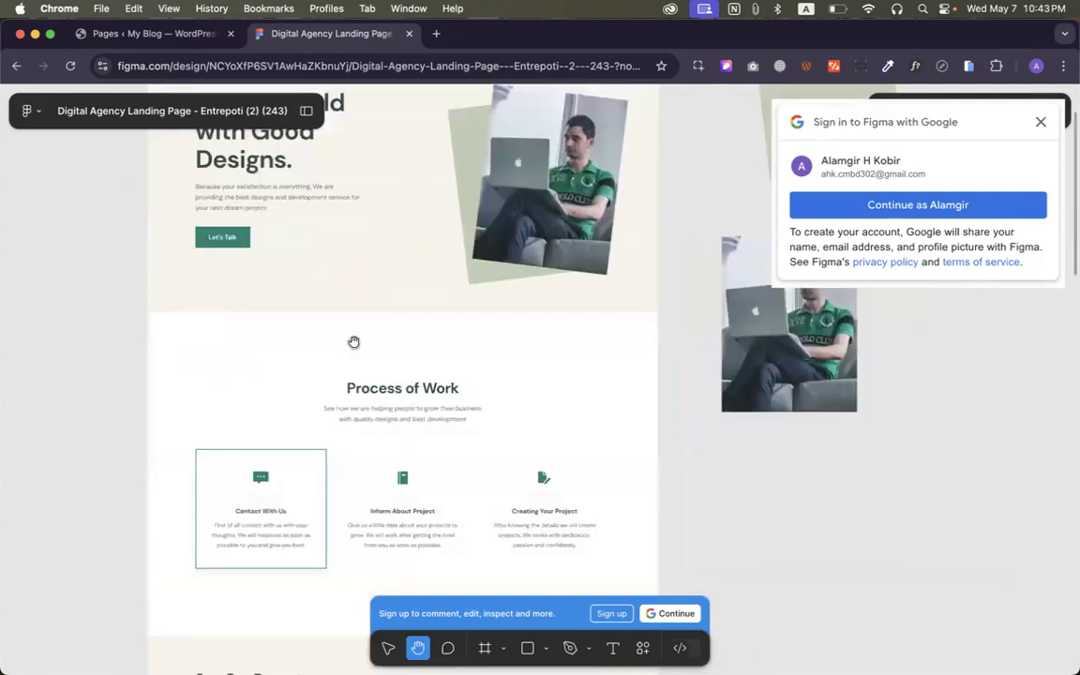
Dismiss the Google sign-in prompt over the hero section and try to present the design as a prototype
scroll(342, 337, "up", 5)
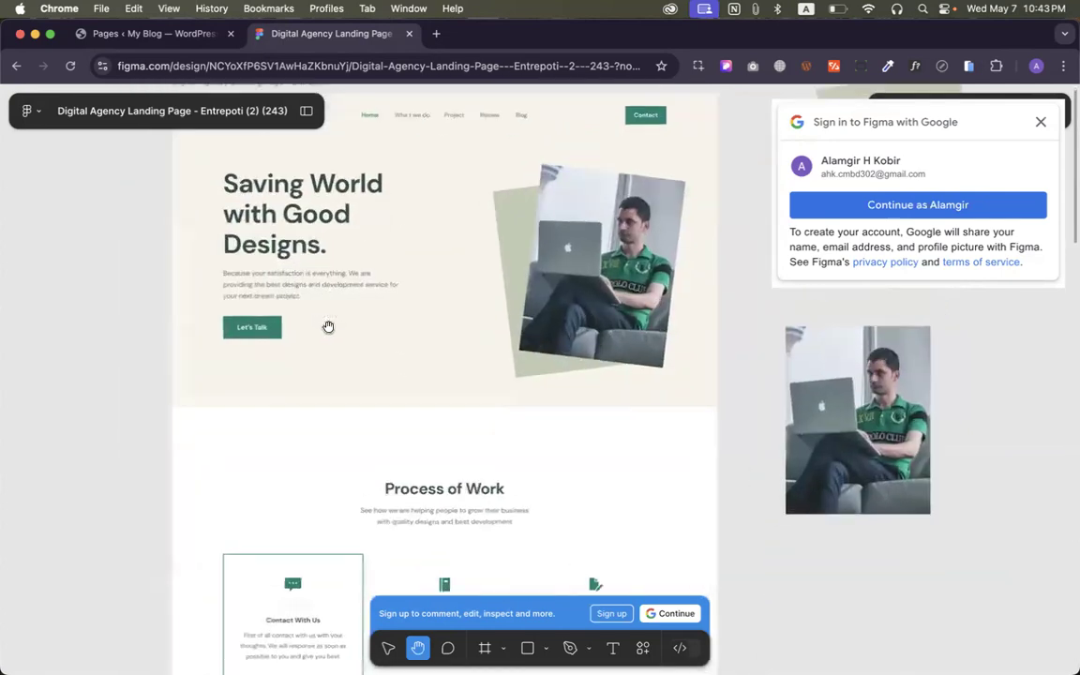
scroll(328, 326, "up", 2)
scroll(328, 326, "down", 1)
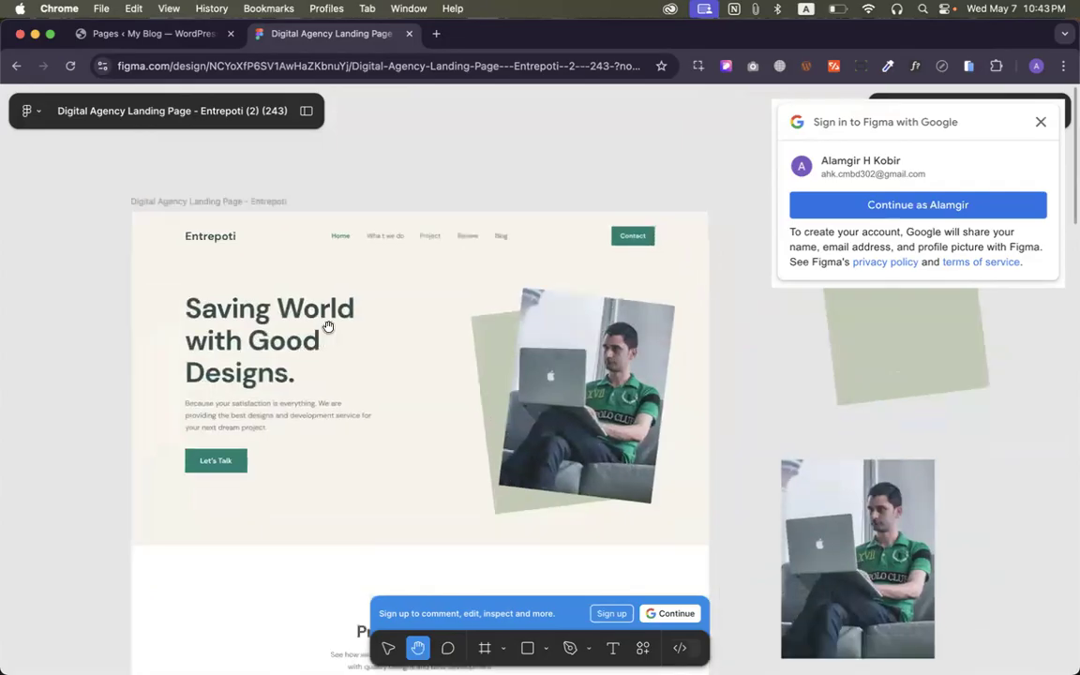
scroll(328, 326, "up", 3)
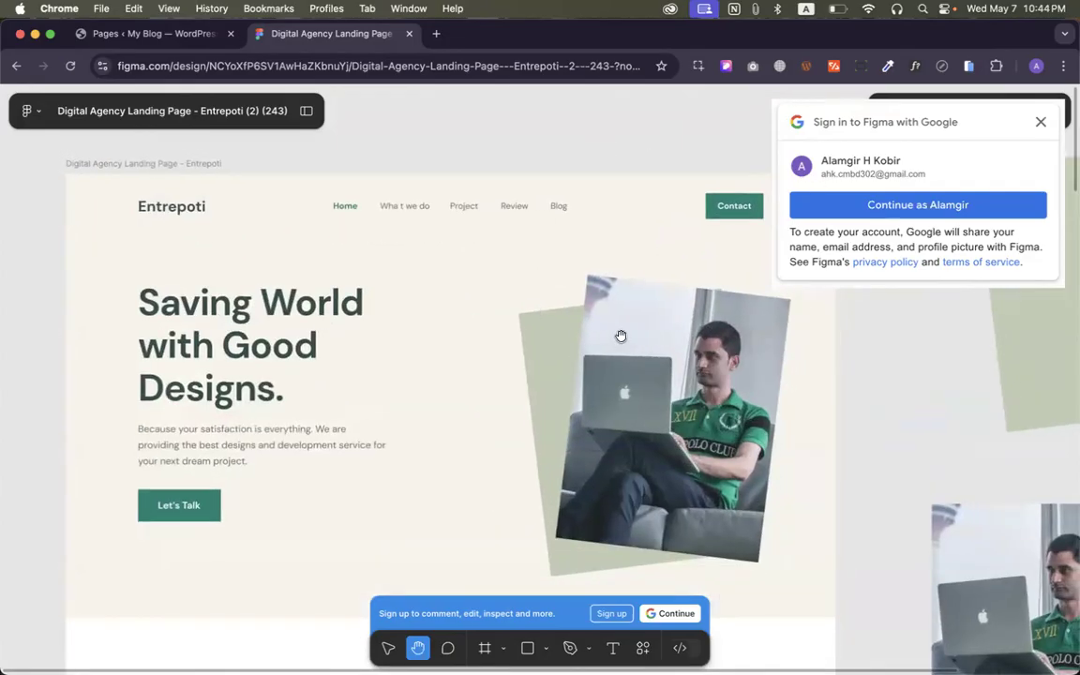
left_click(1040, 122)
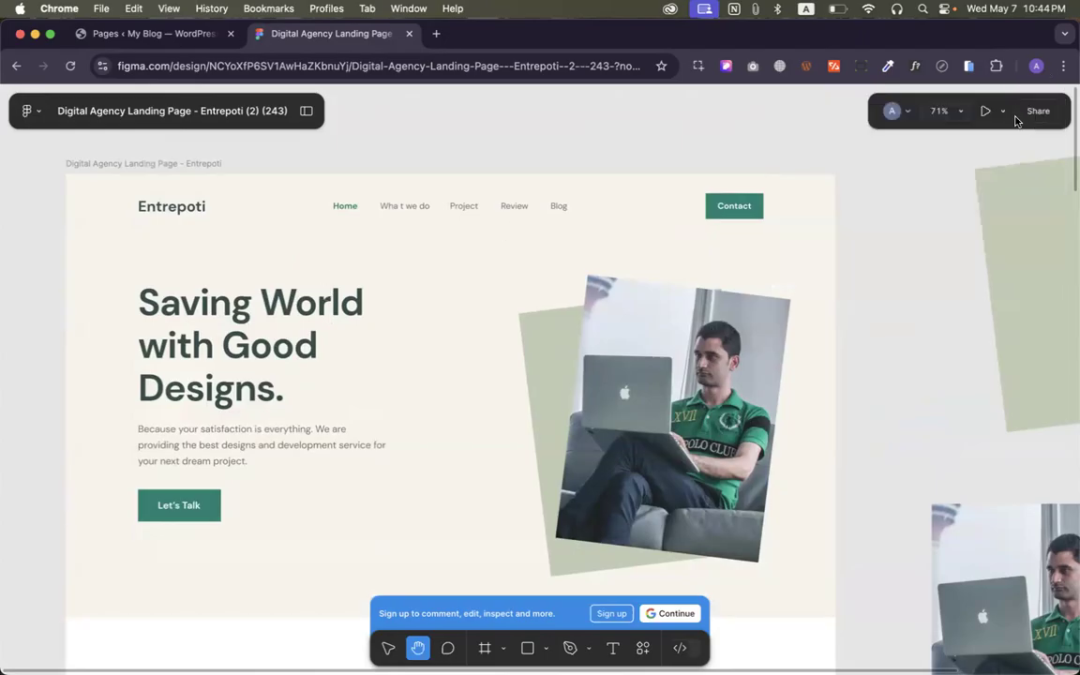
left_click(985, 113)
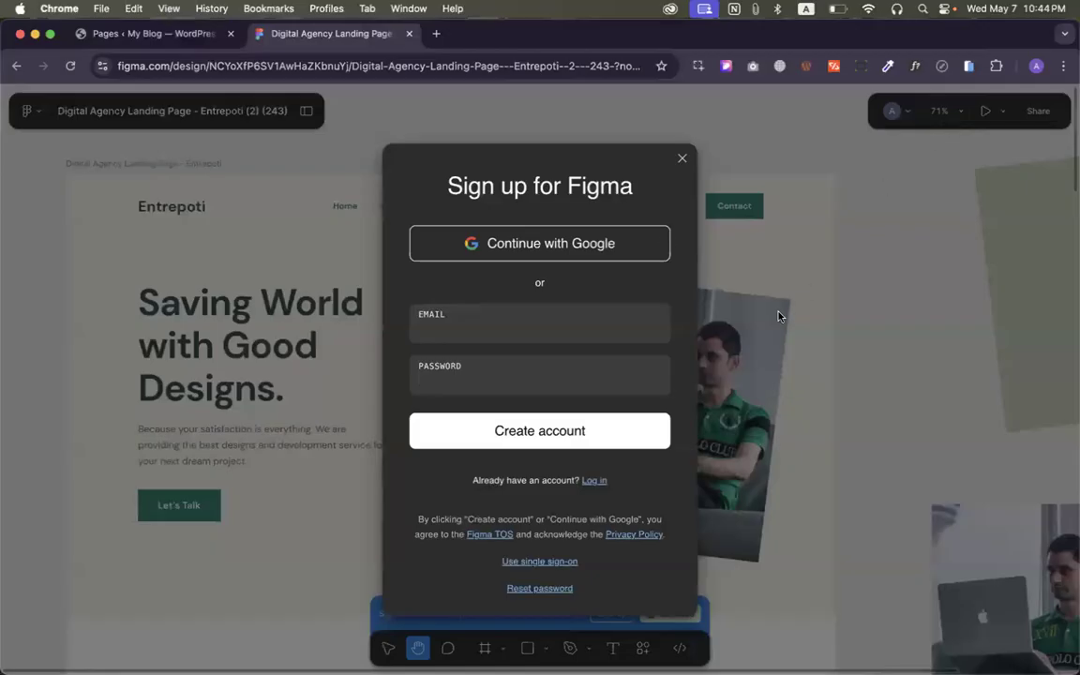
left_click(683, 158)
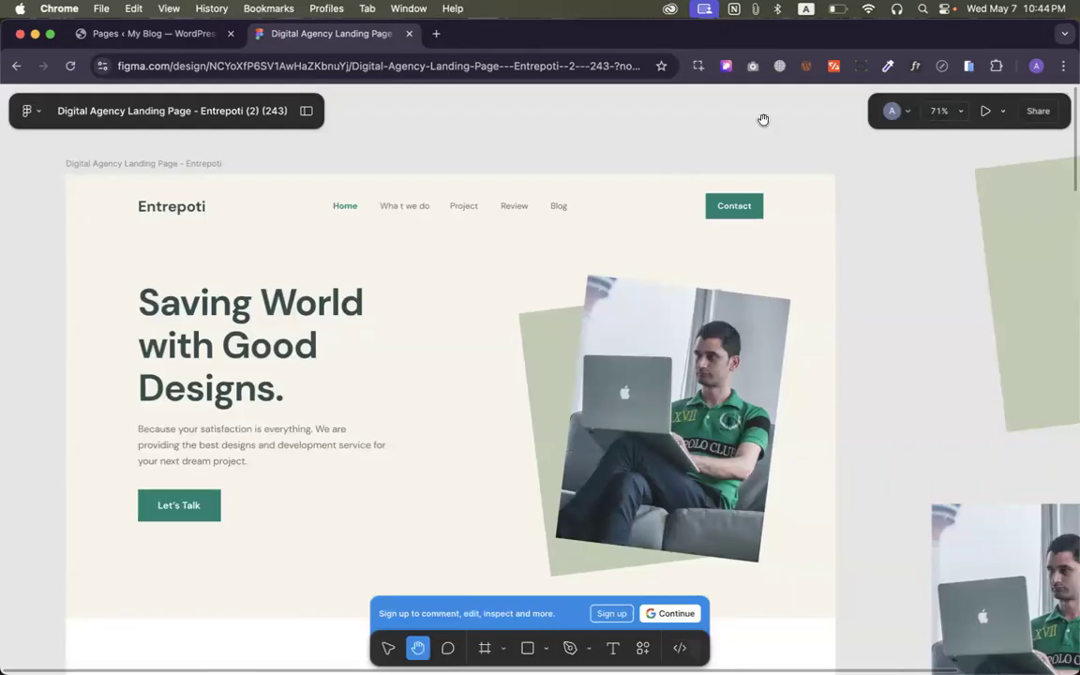
Sign in to Figma by continuing with the existing Google account instead of an email and password
left_click(893, 111)
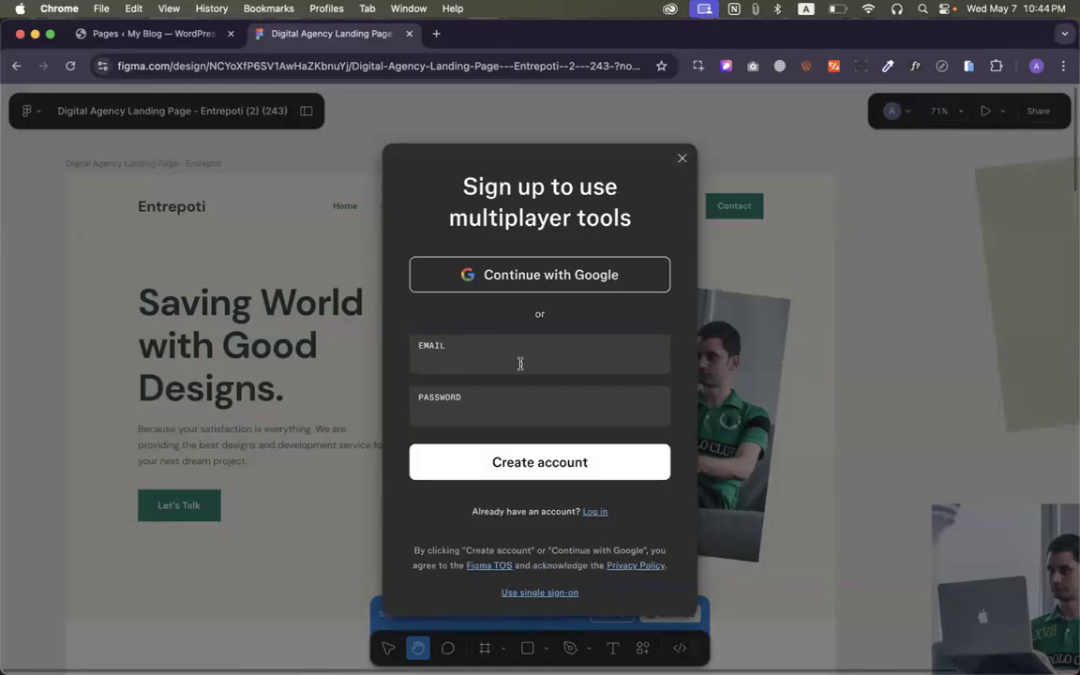
left_click(470, 352)
left_click(471, 418)
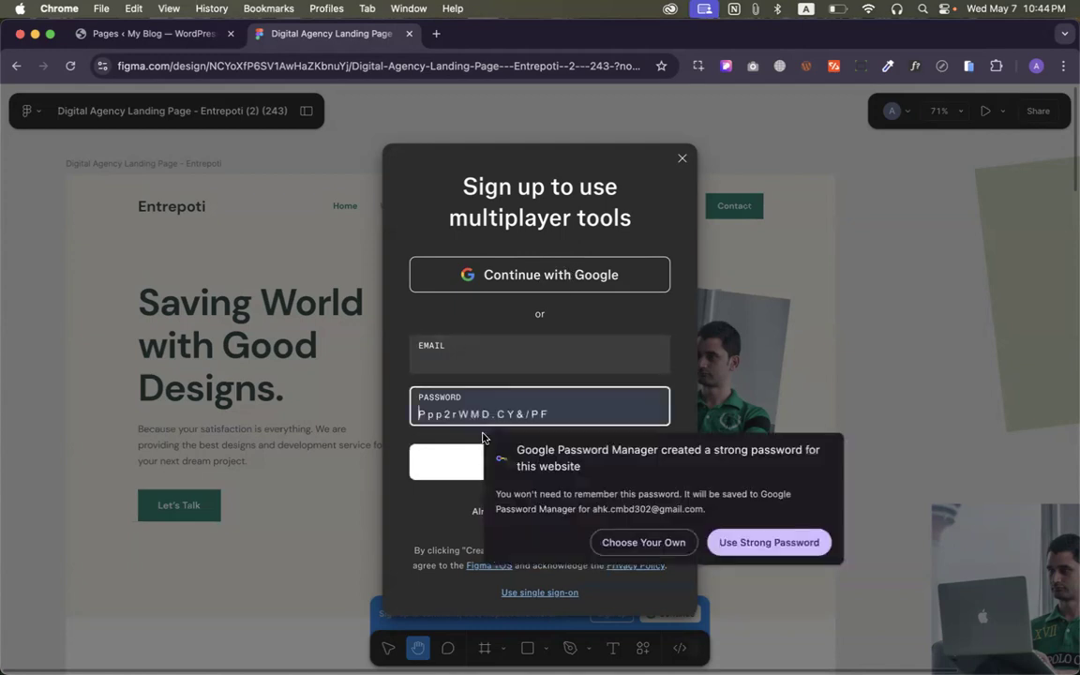
left_click(385, 428)
left_click(516, 287)
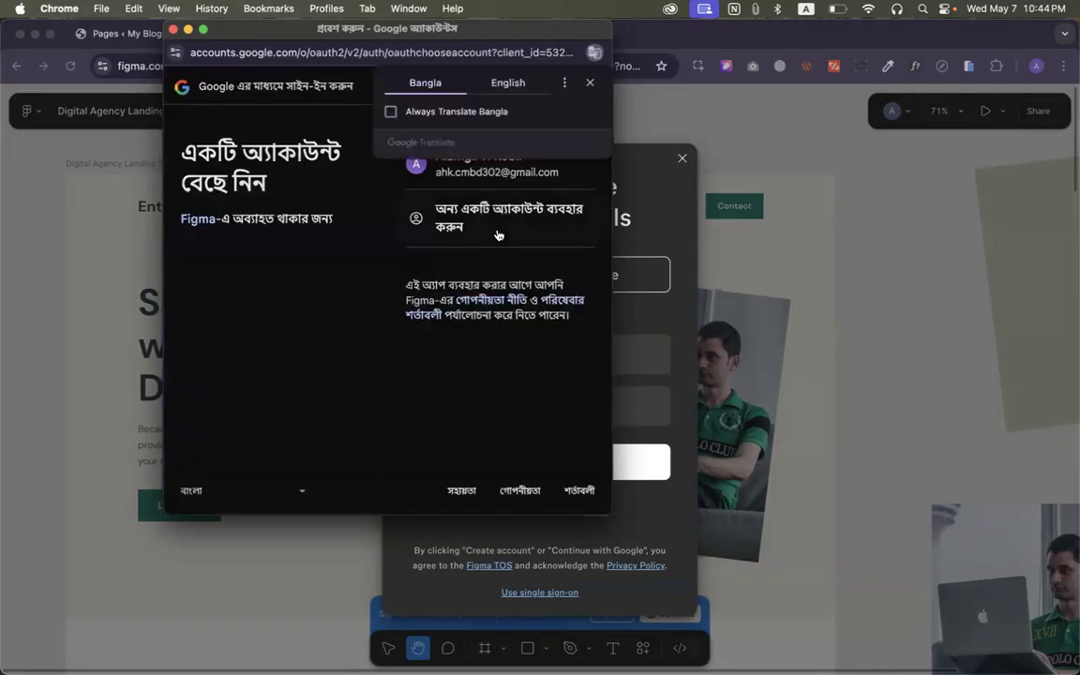
left_click(473, 171)
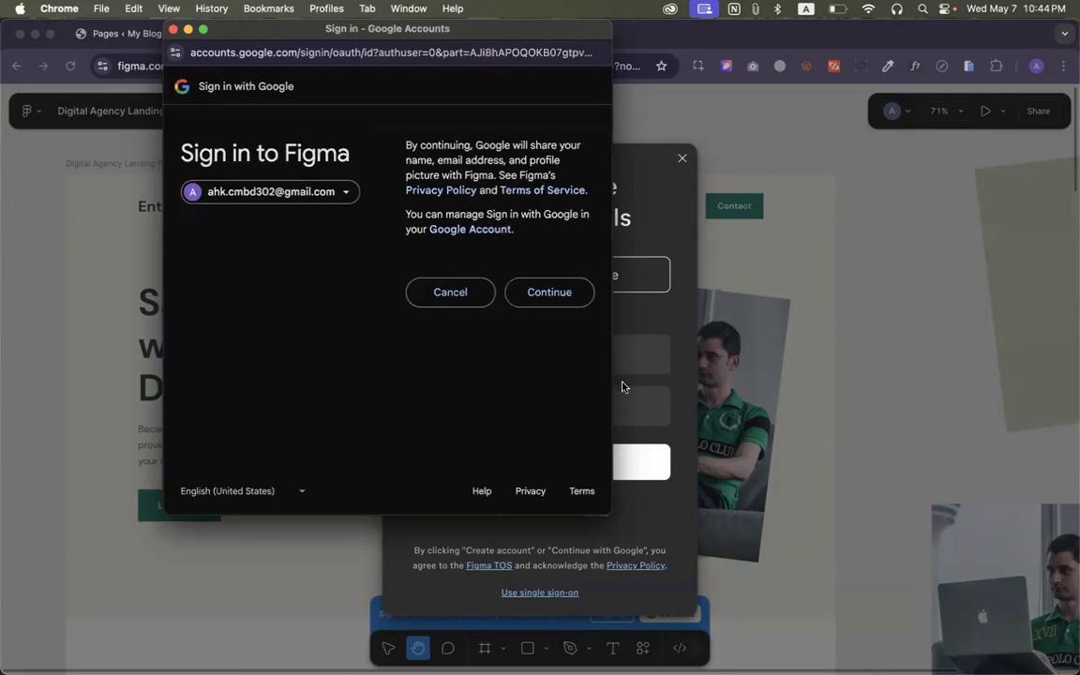
left_click(534, 301)
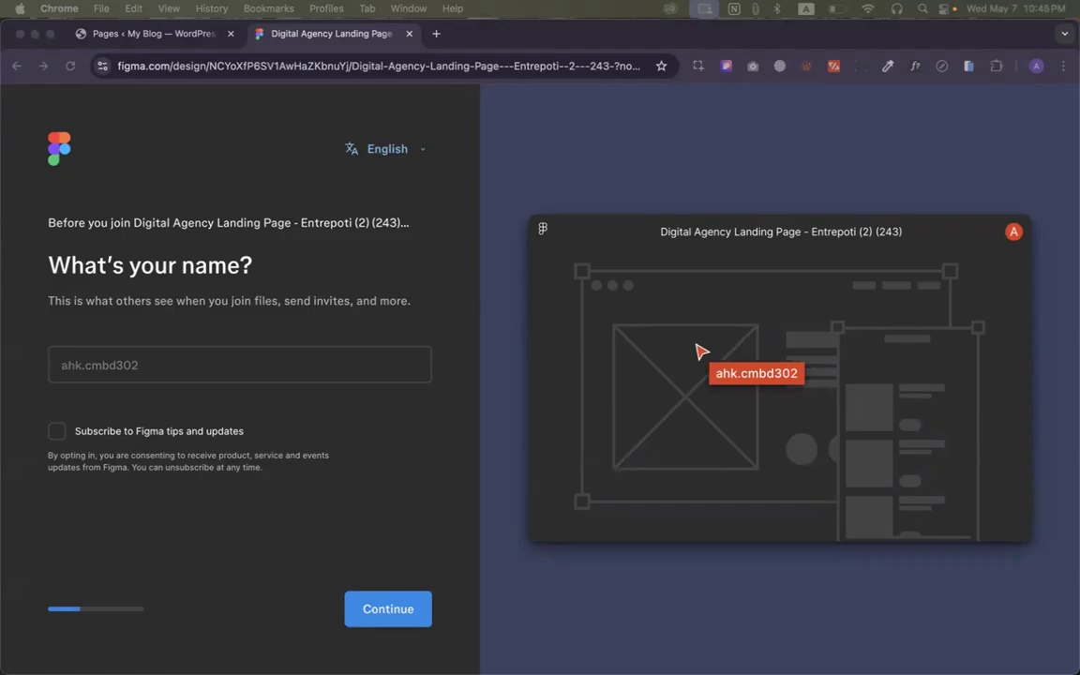
Complete the Figma onboarding with the suggested name, the role Other and the answer "No, it's my first time"
left_click(268, 310)
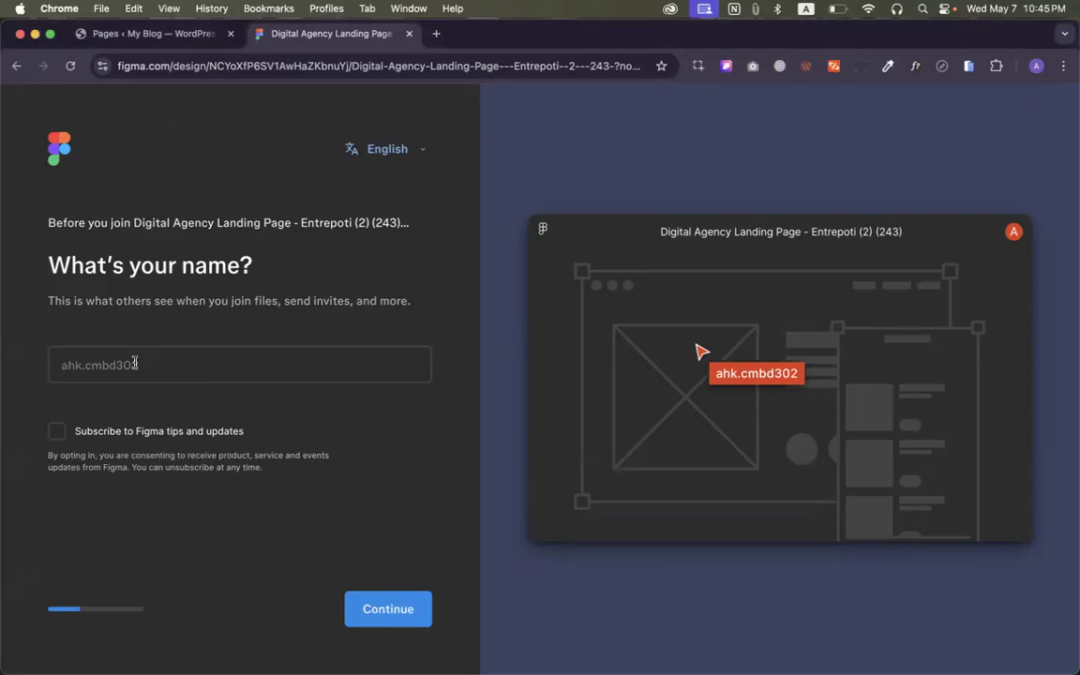
left_click(386, 607)
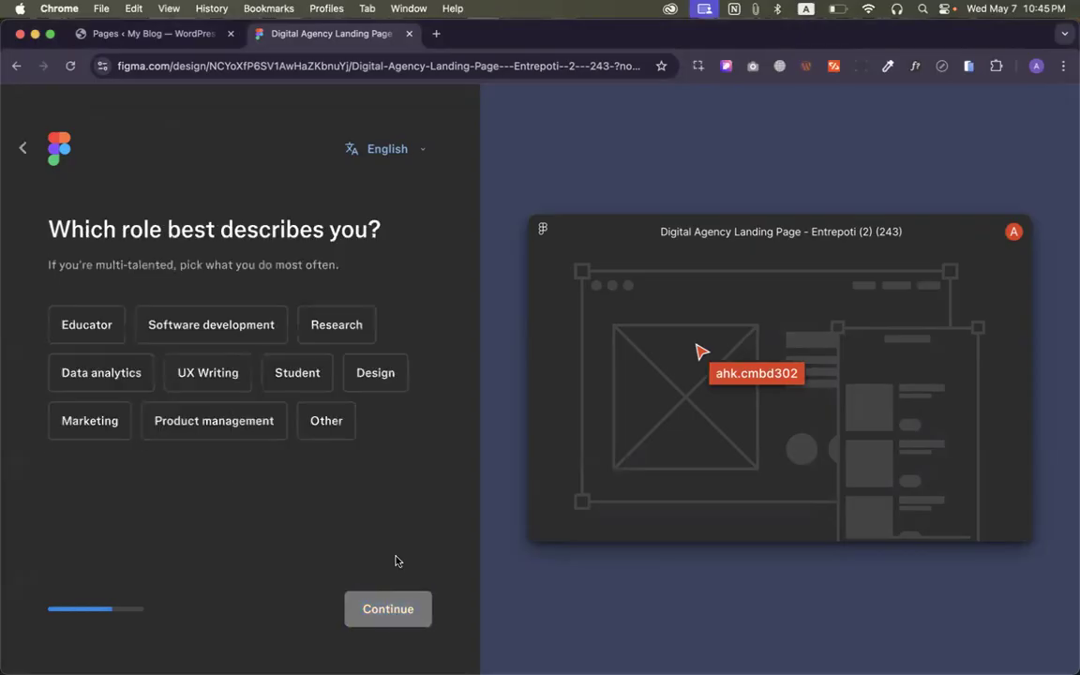
left_click(326, 424)
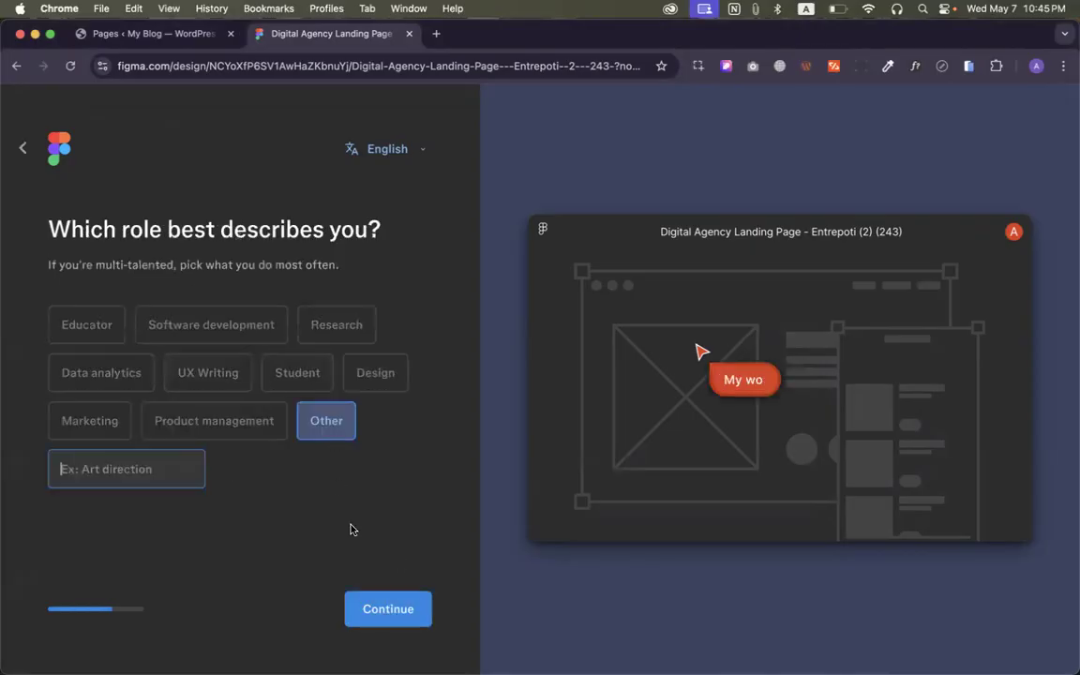
left_click(382, 611)
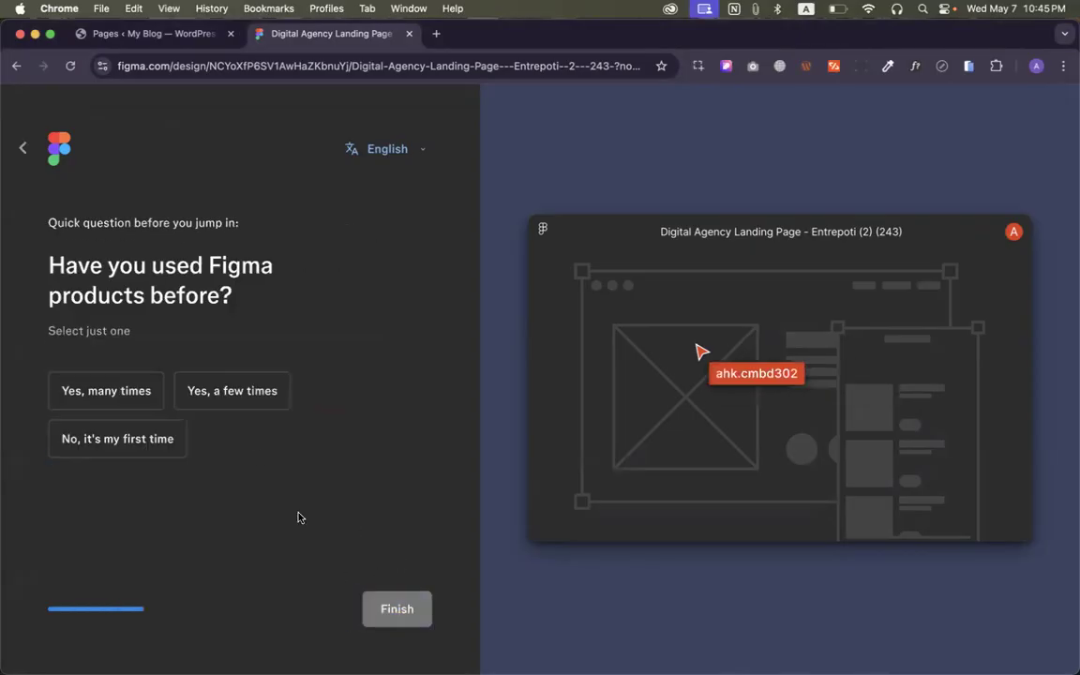
left_click(110, 439)
left_click(385, 609)
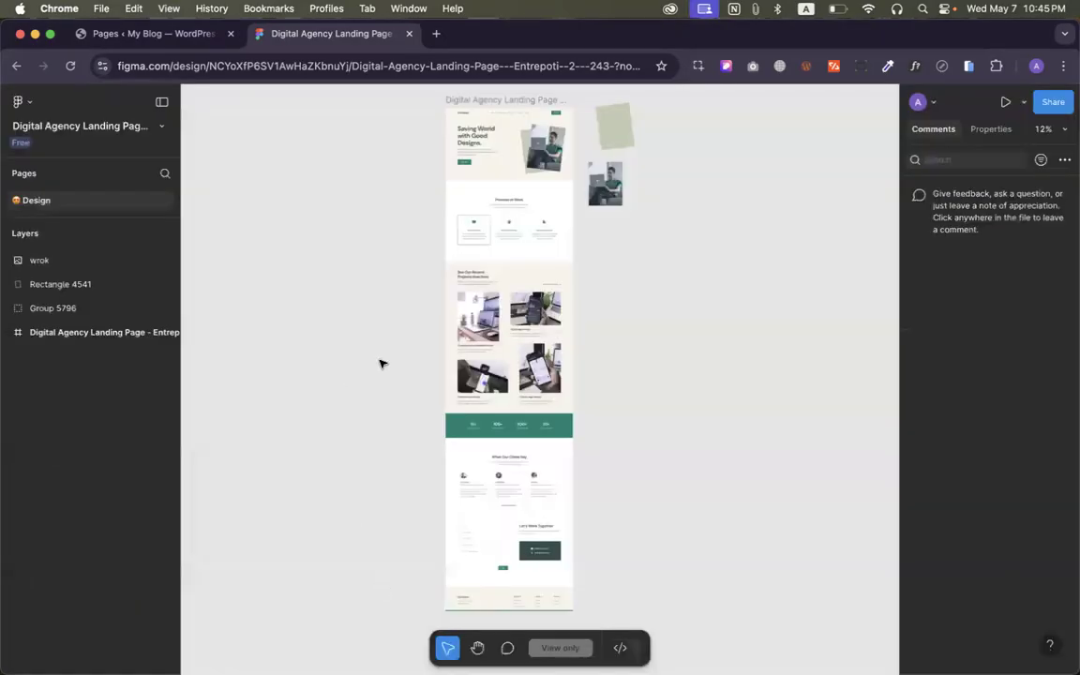
Inspect the hero's text group properties, and select the Hero layers together with the Group 5796 image group to inspect their colors
scroll(487, 242, "up", 5)
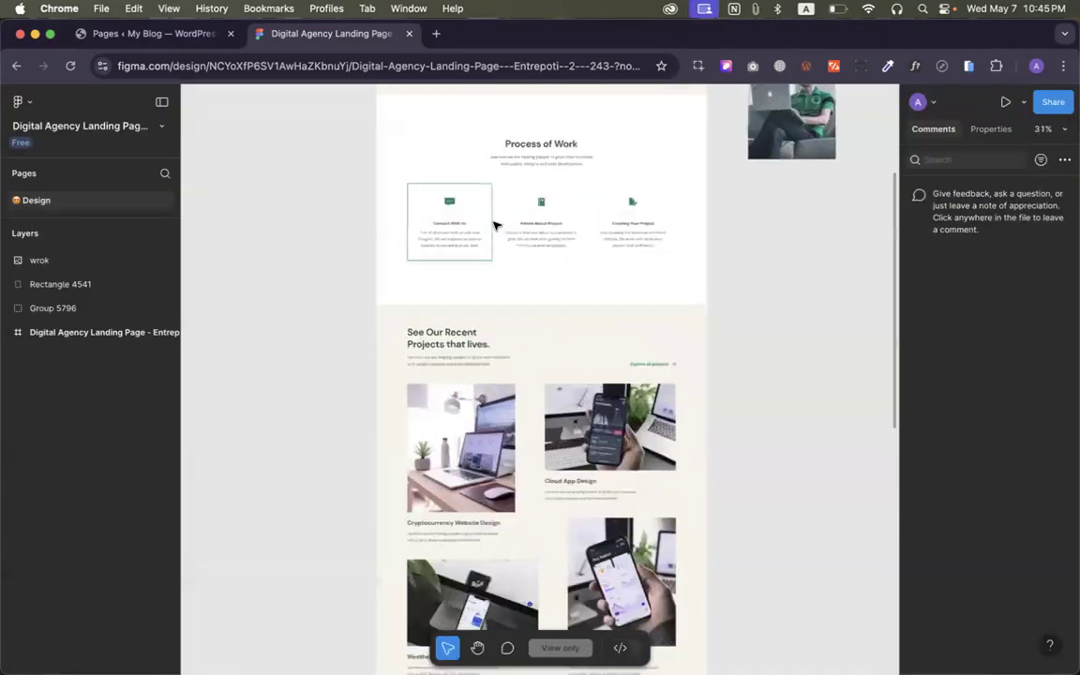
scroll(495, 225, "up", 6)
scroll(495, 224, "down", 2)
scroll(493, 225, "down", 2)
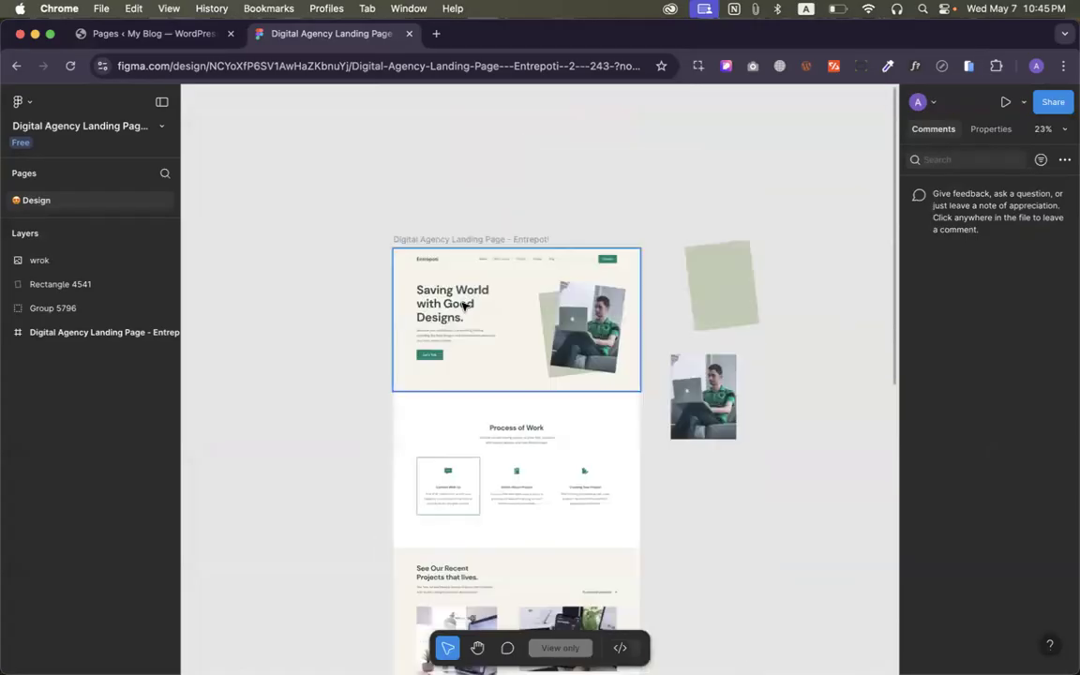
scroll(462, 306, "up", 4)
left_click(474, 307)
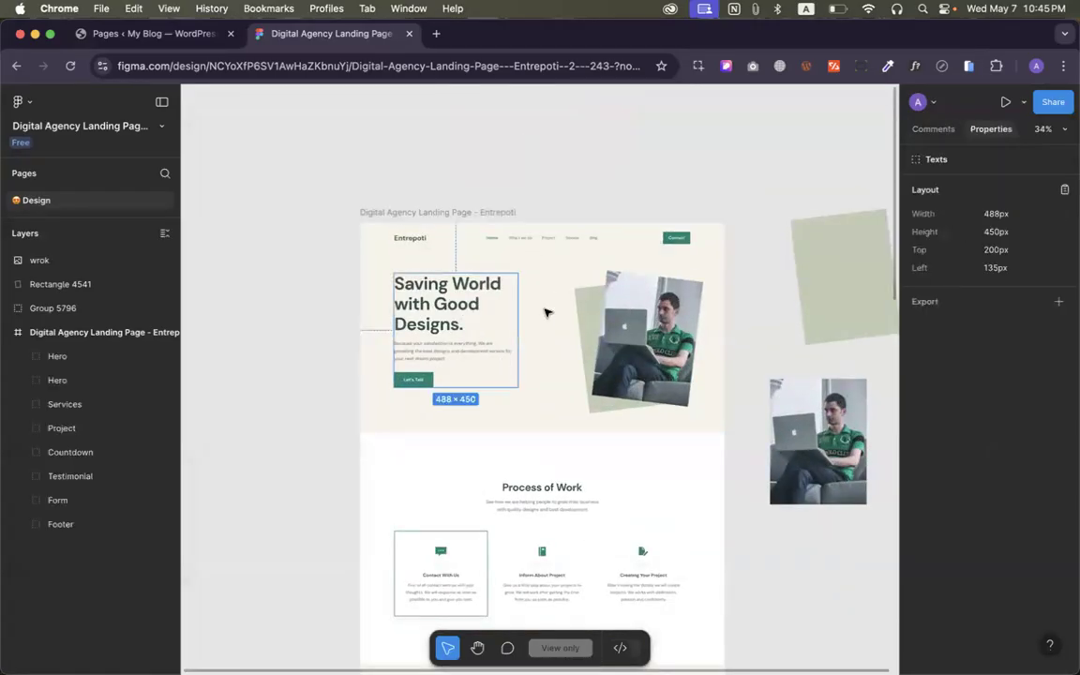
left_click_drag(739, 378, 594, 330)
scroll(589, 347, "up", 8)
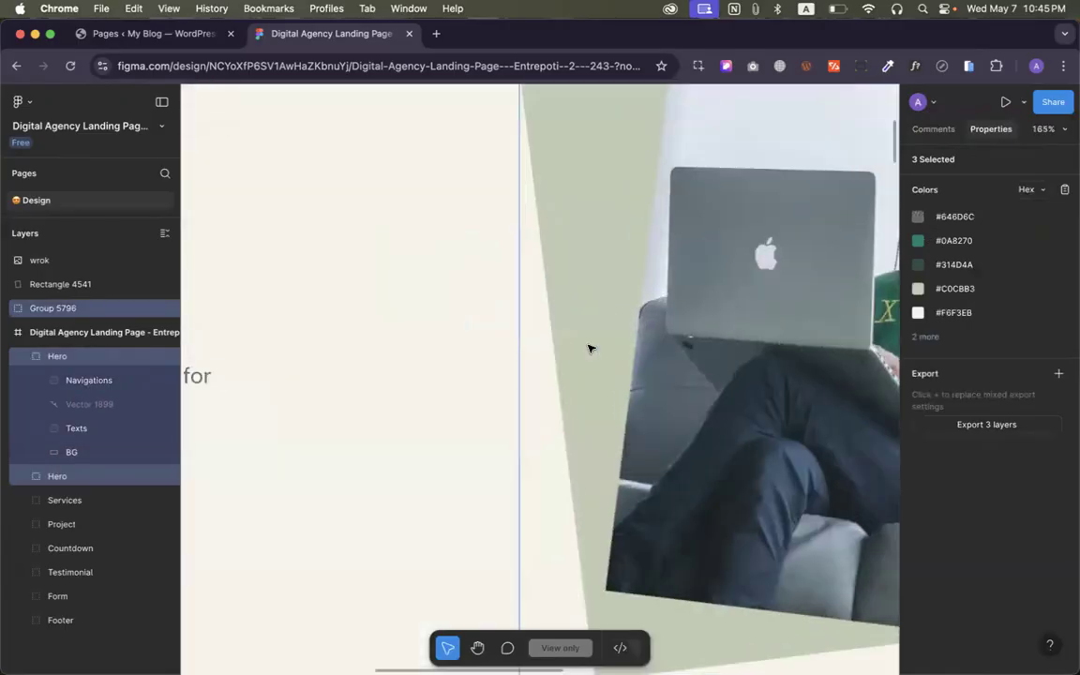
Examine the selected hero section and the Process of Work section below it
scroll(590, 347, "down", 6)
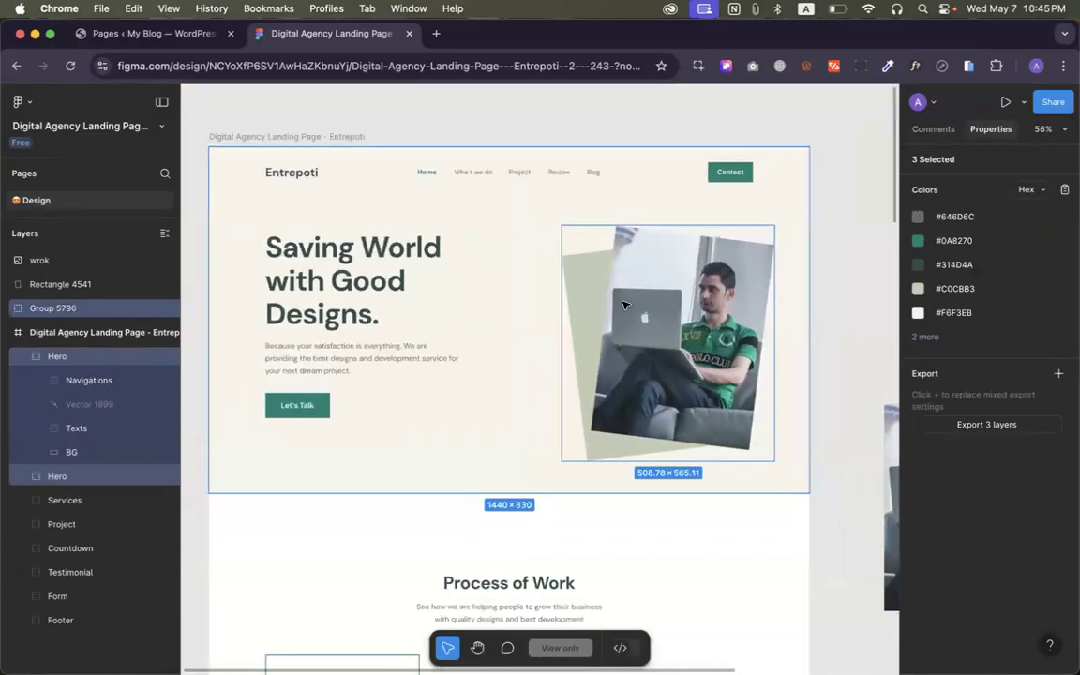
scroll(441, 237, "up", 2)
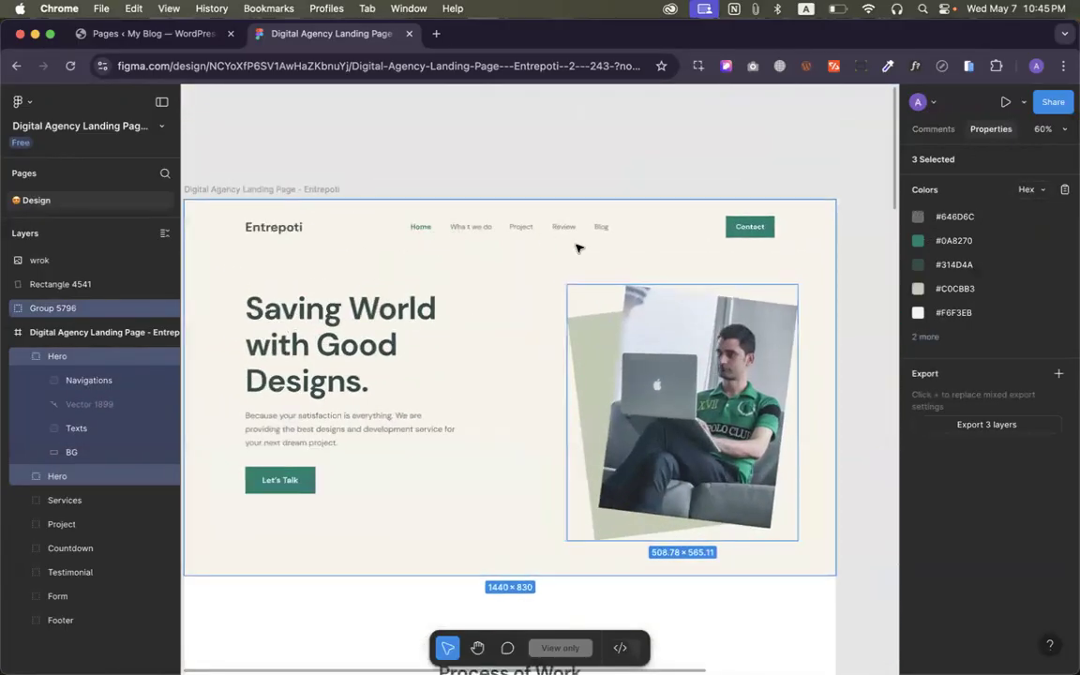
scroll(576, 247, "down", 3)
scroll(535, 385, "down", 5)
scroll(537, 388, "up", 1)
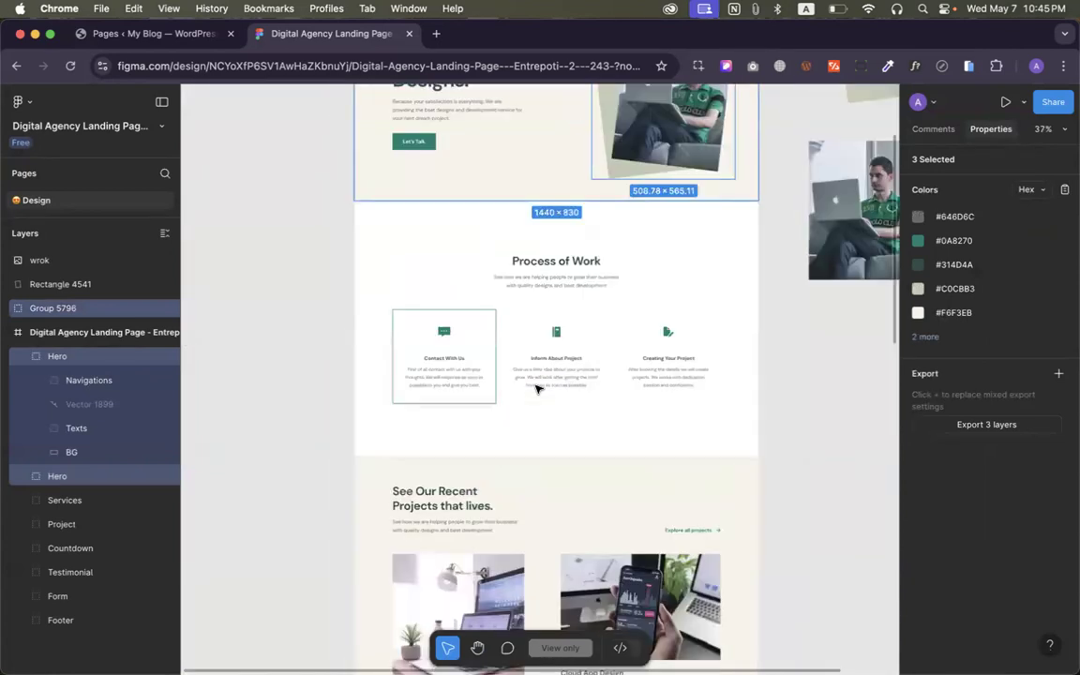
scroll(560, 320, "up", 4)
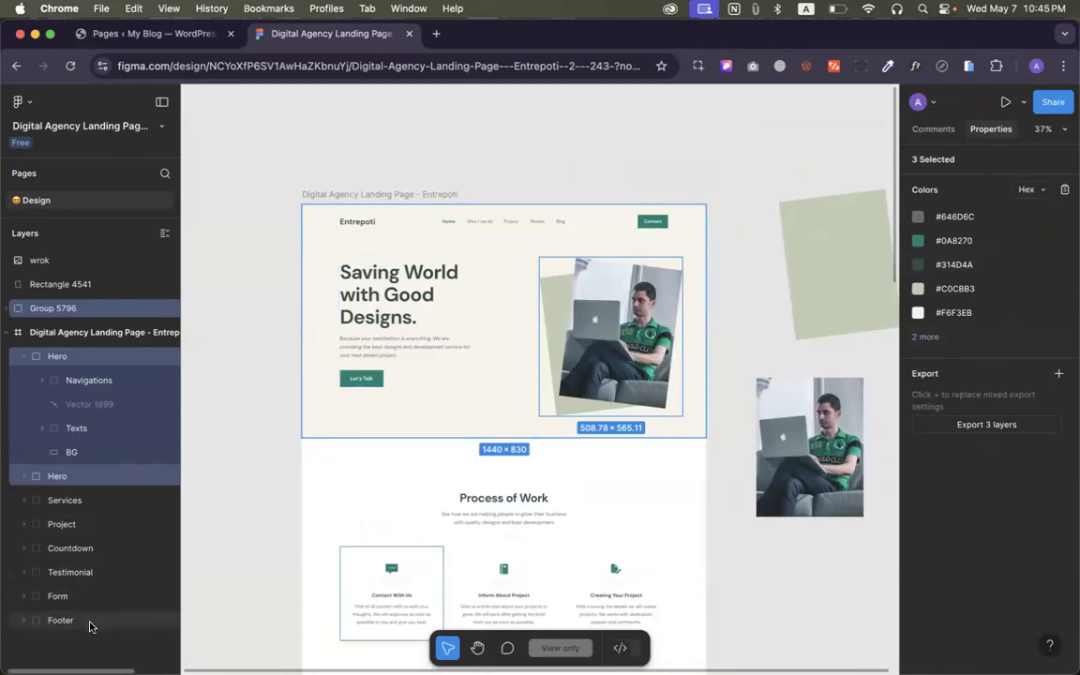
left_click(143, 34)
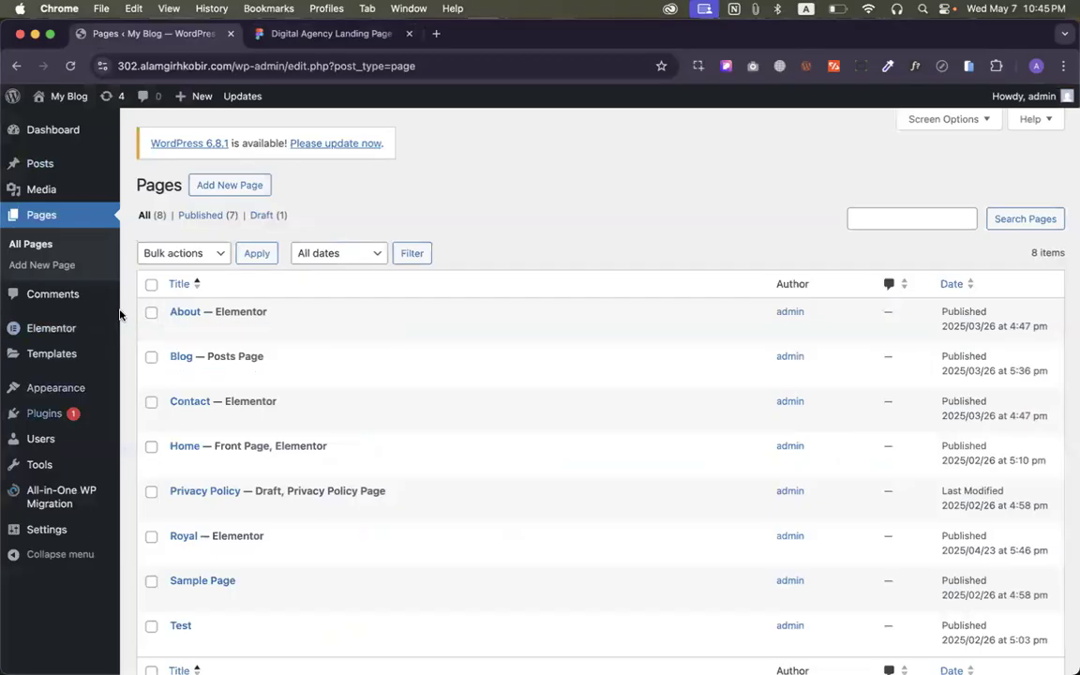
left_click(269, 11)
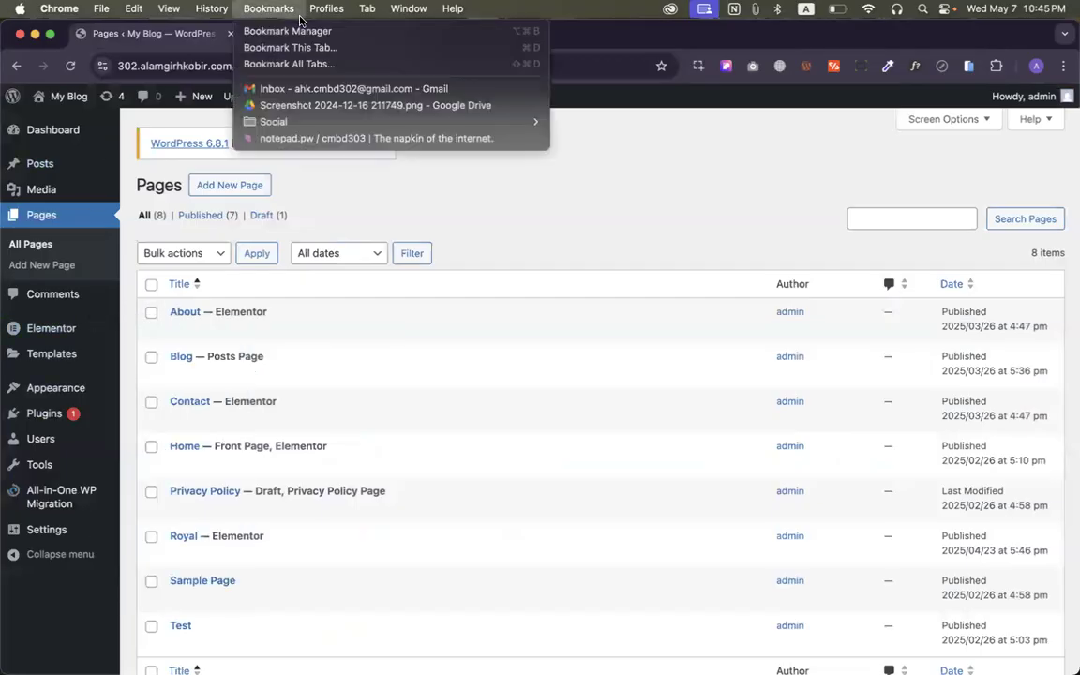
left_click(207, 37)
left_click(287, 37)
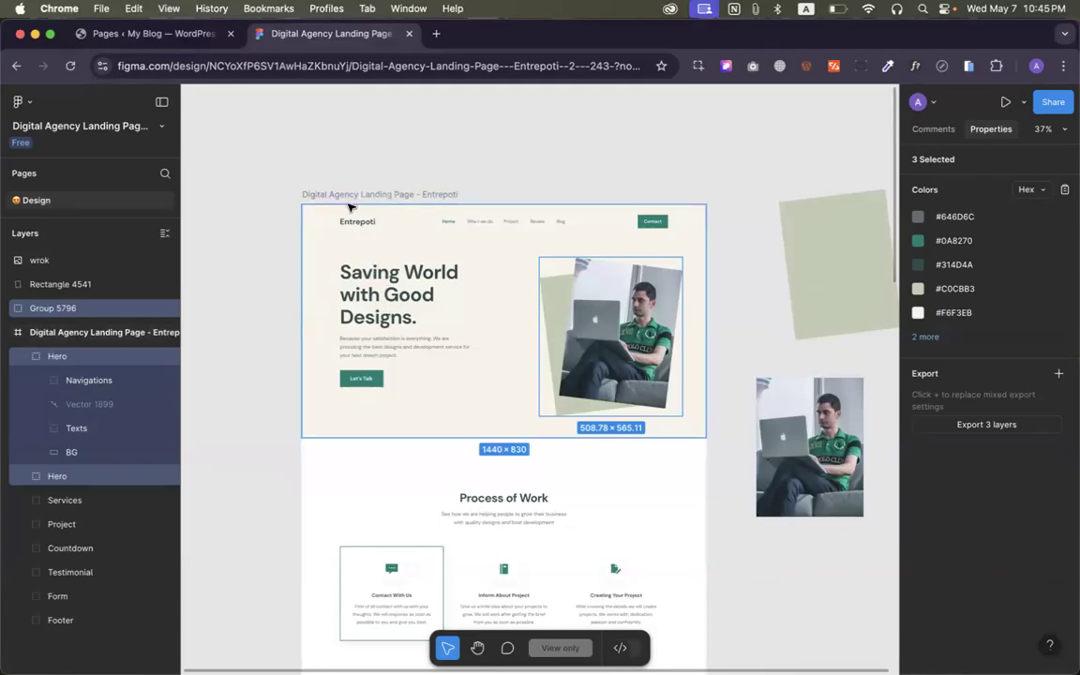
Switch to the WordPress site's Pages list and start adding a new page
left_click(154, 34)
scroll(276, 385, "down", 2)
scroll(276, 435, "up", 2)
Title the new WordPress page "Entrepoti" after the brand name in the Figma design, and return to the design
left_click(293, 37)
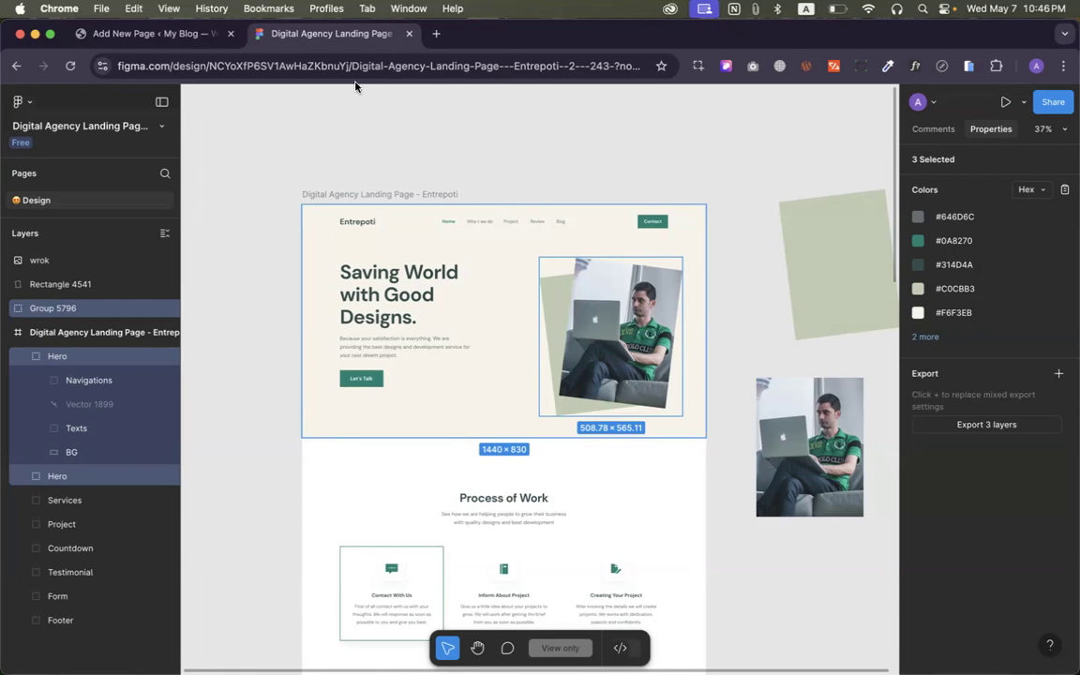
left_click(171, 36)
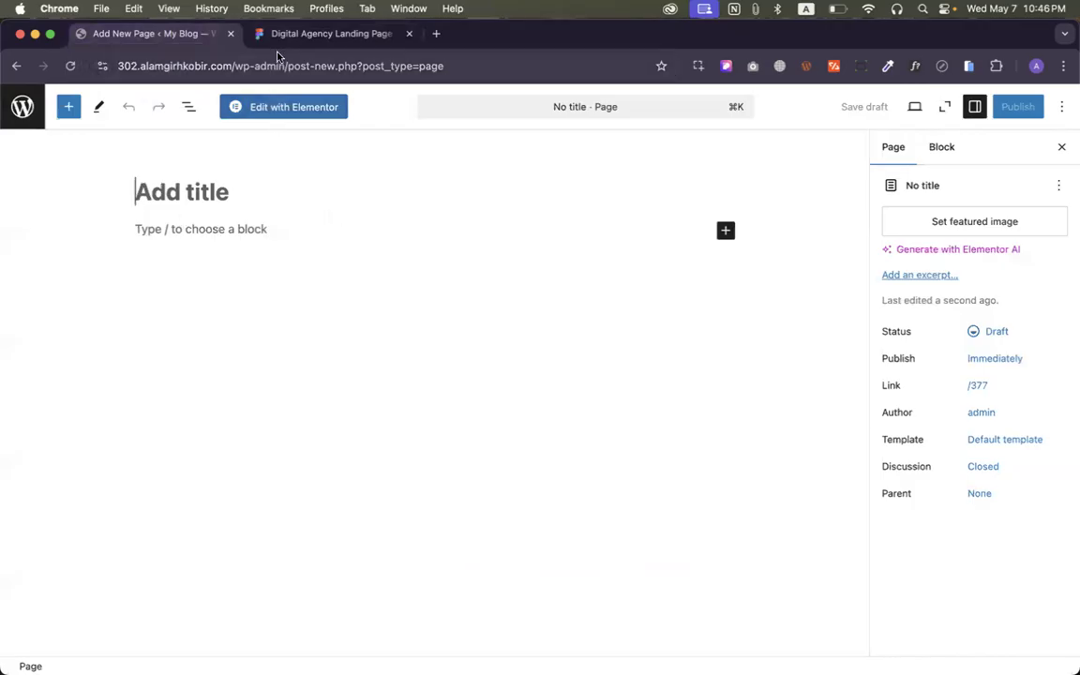
left_click(204, 216)
type("En")
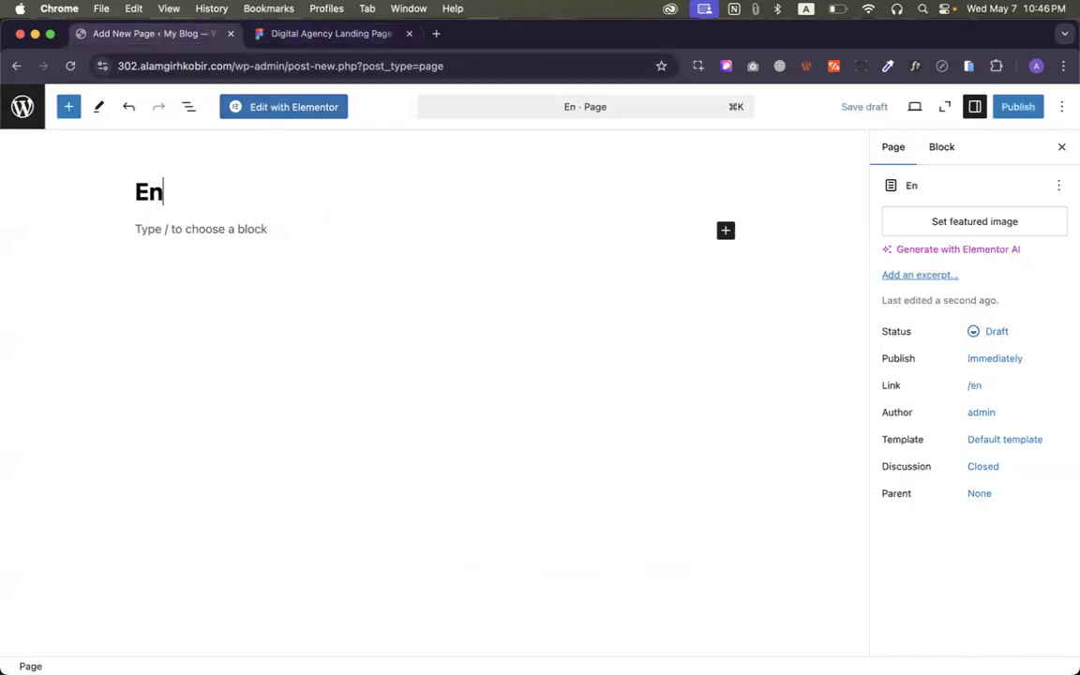
type("trw")
key("BackSpace")
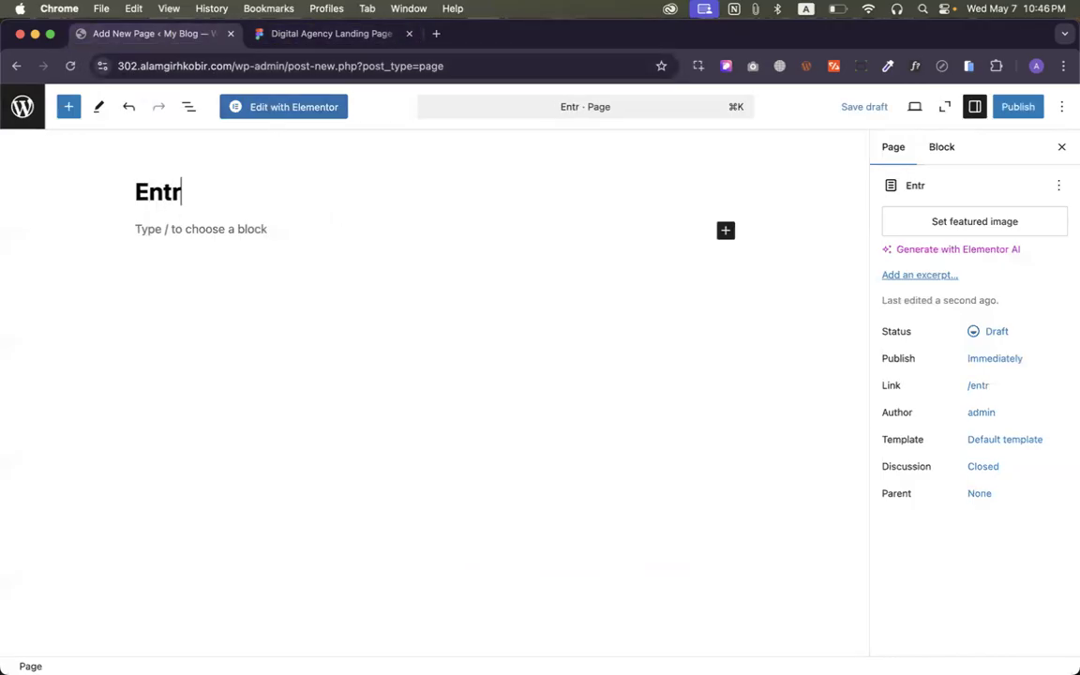
type("e")
left_click(287, 37)
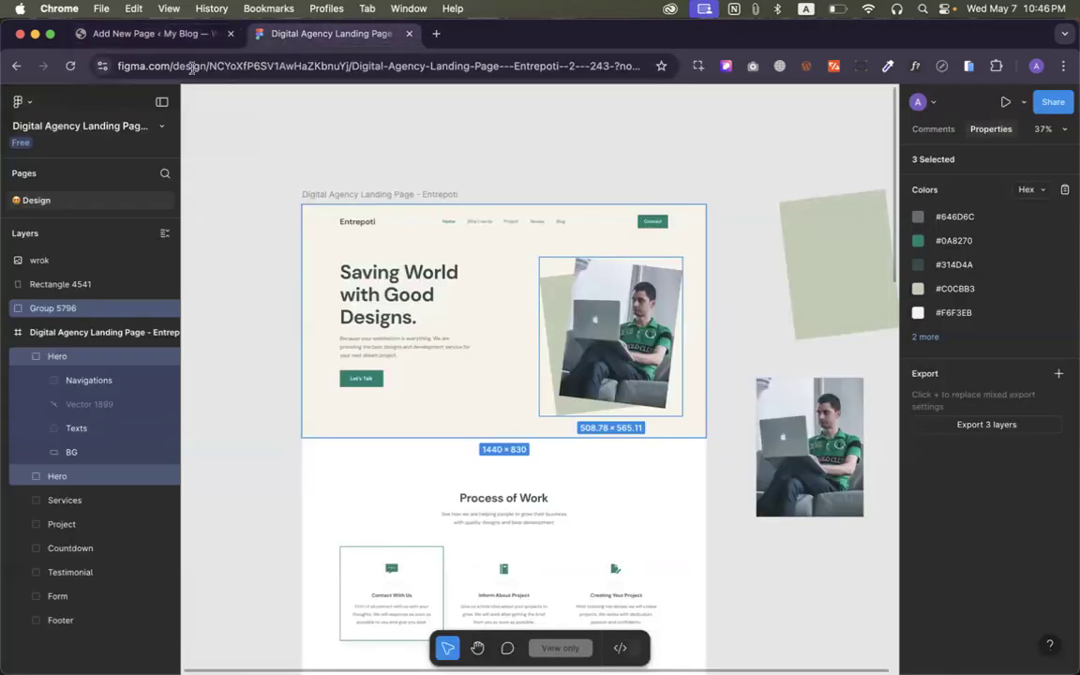
left_click(169, 37)
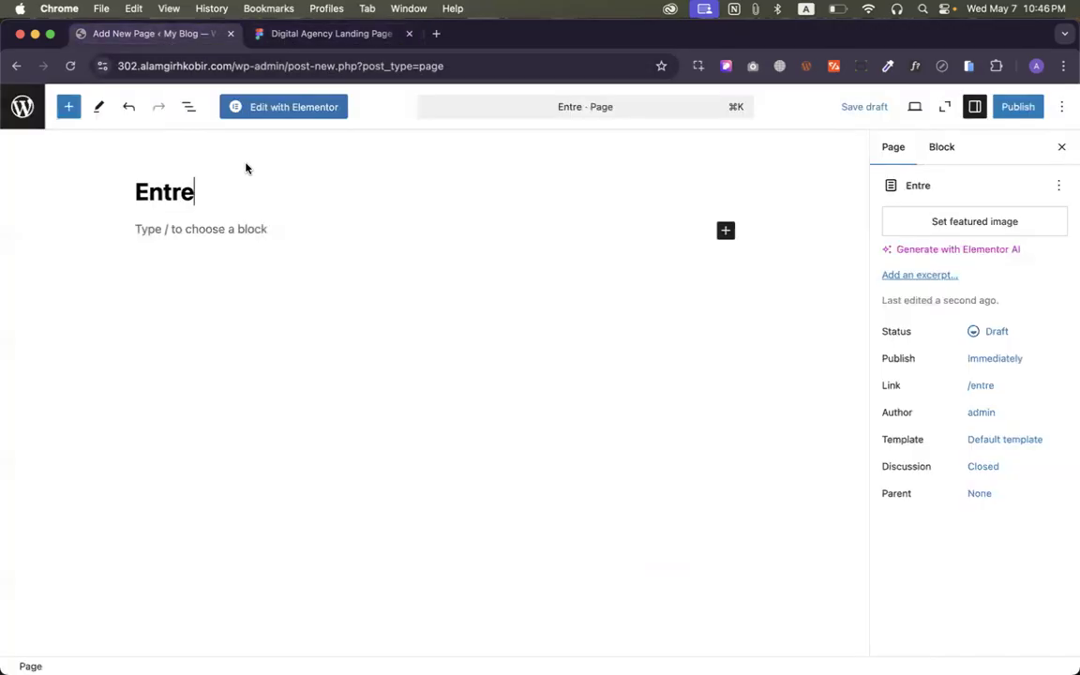
type("poti")
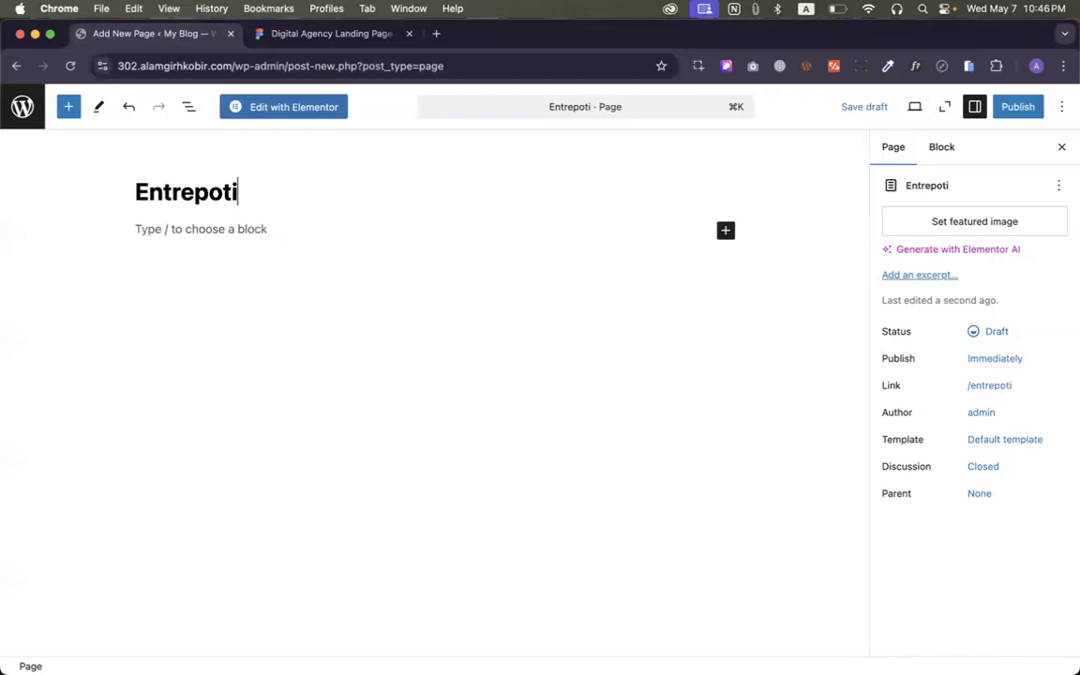
left_click(285, 38)
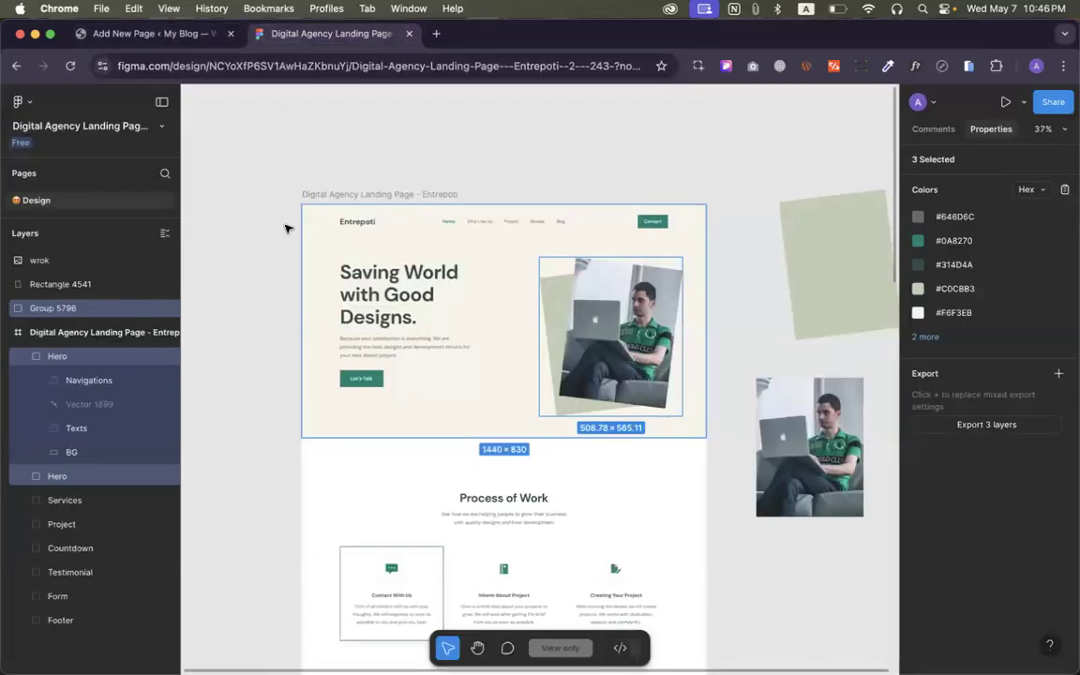
Switch to the WordPress editor, publish the Entrepoti page with the Default template, and open it for editing with Elementor
left_click(193, 39)
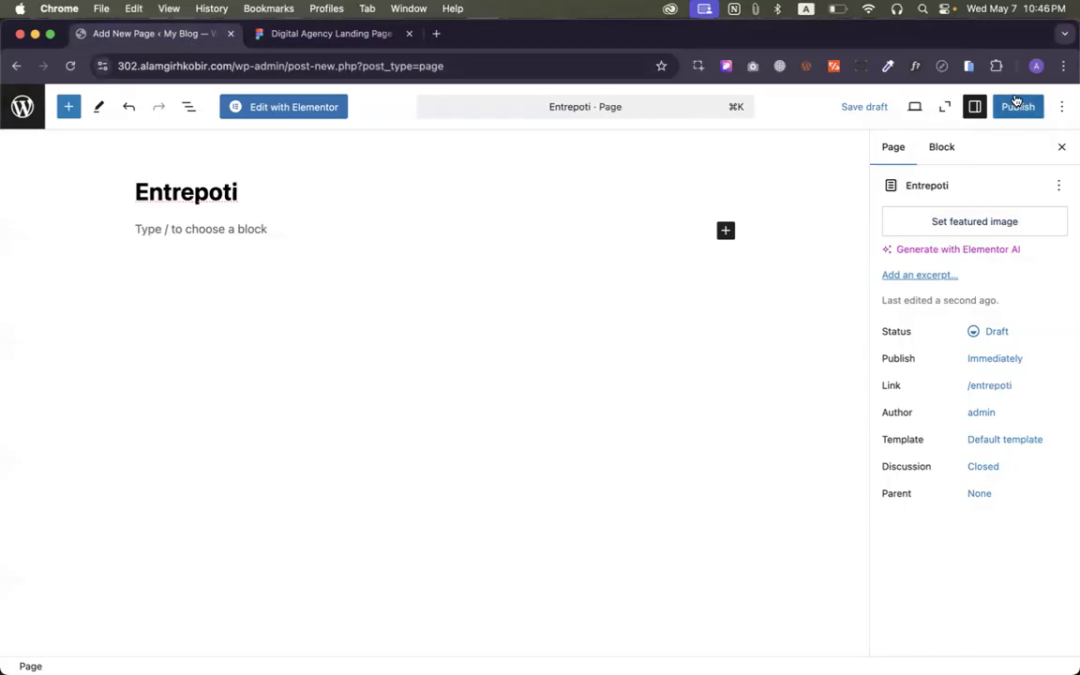
left_click(996, 439)
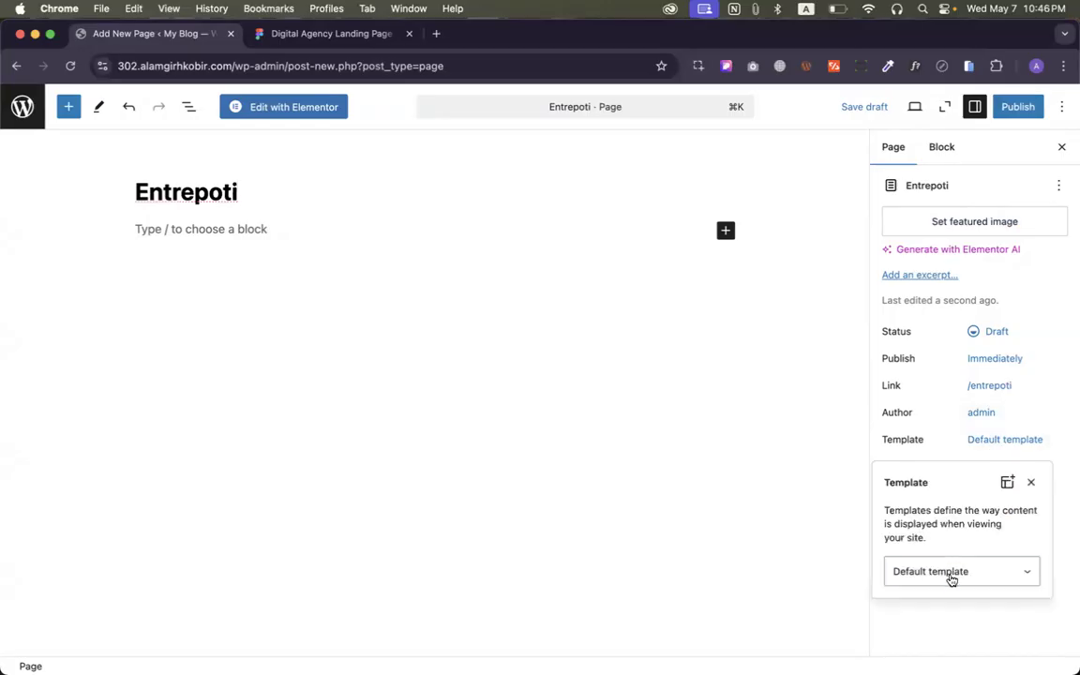
left_click(952, 578)
left_click(935, 592)
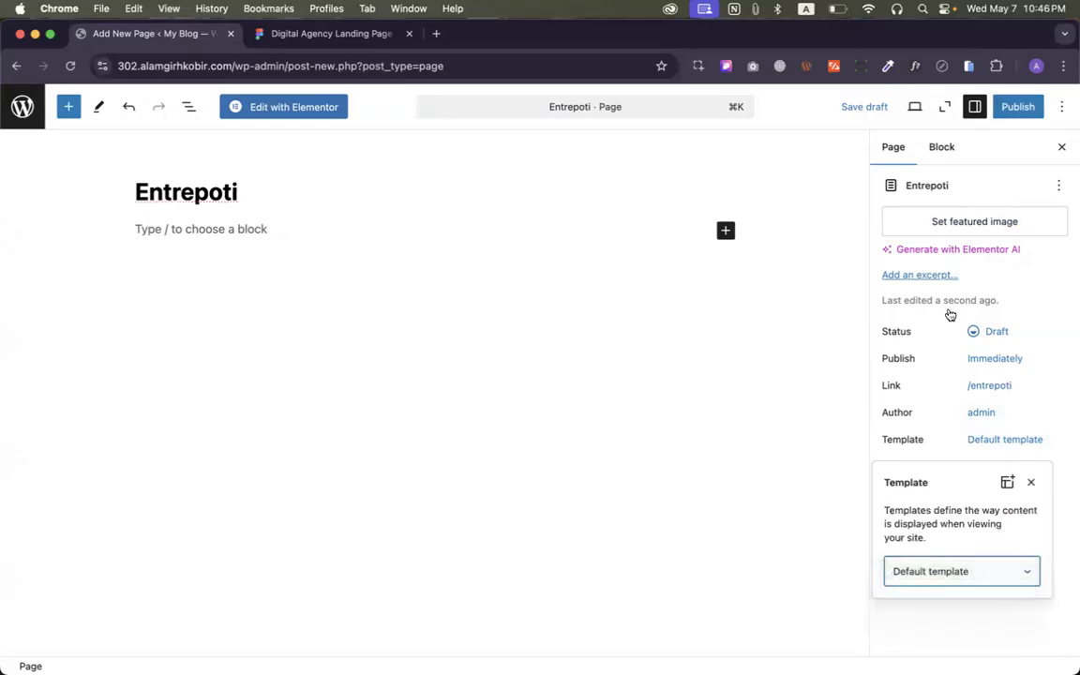
left_click(1017, 107)
left_click(1017, 107)
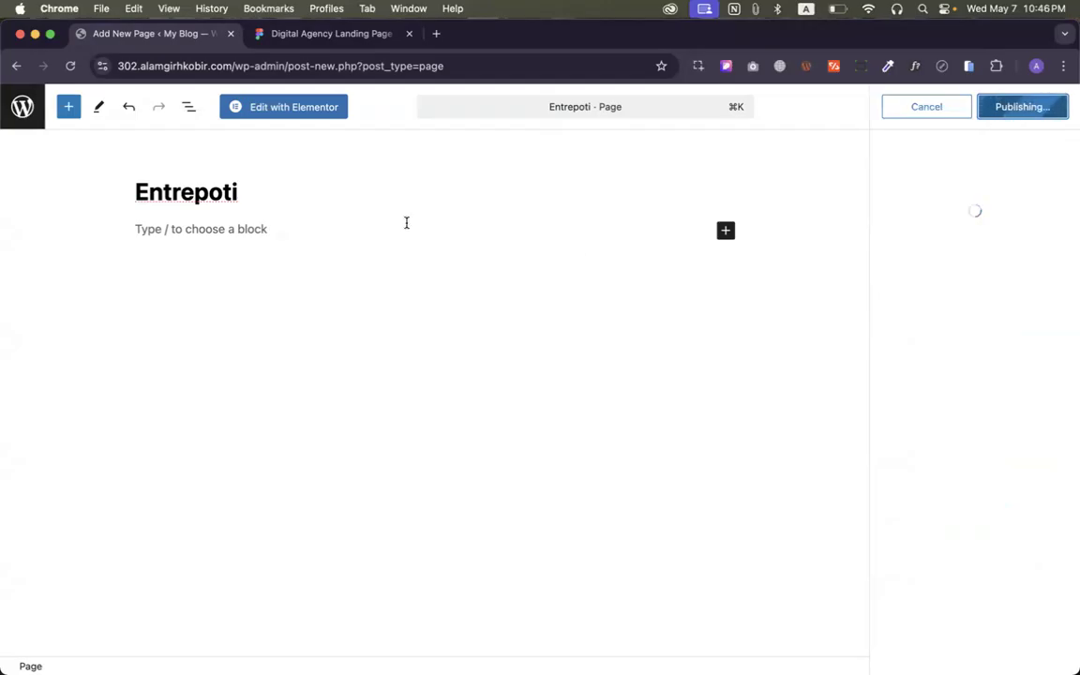
left_click(260, 116)
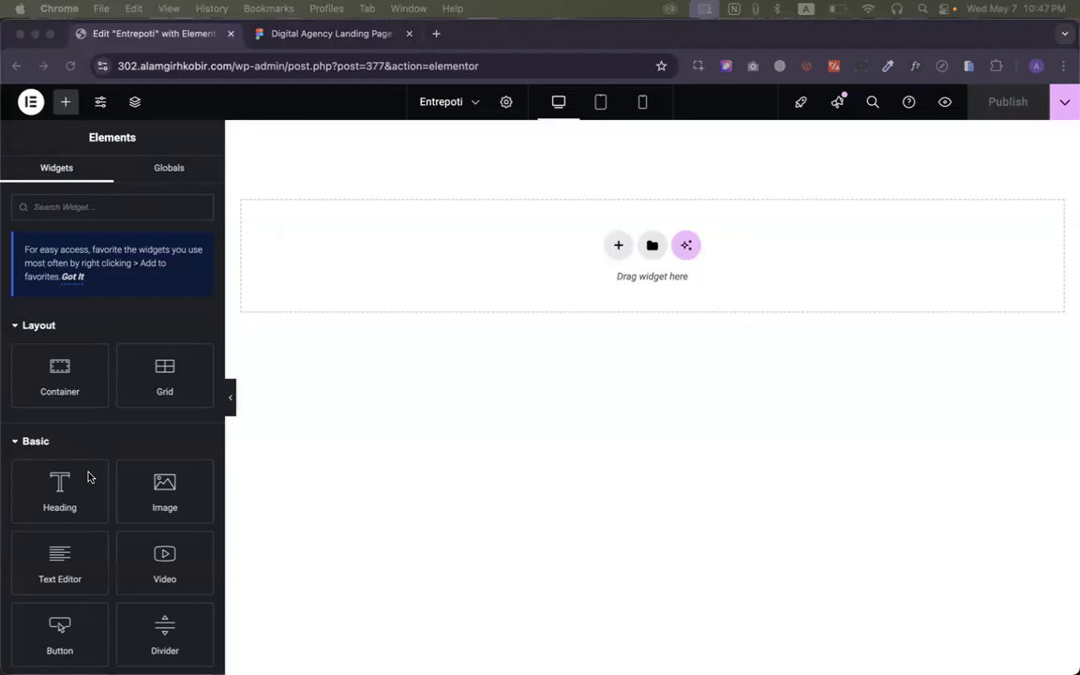
left_click(344, 320)
left_click(318, 34)
left_click(159, 34)
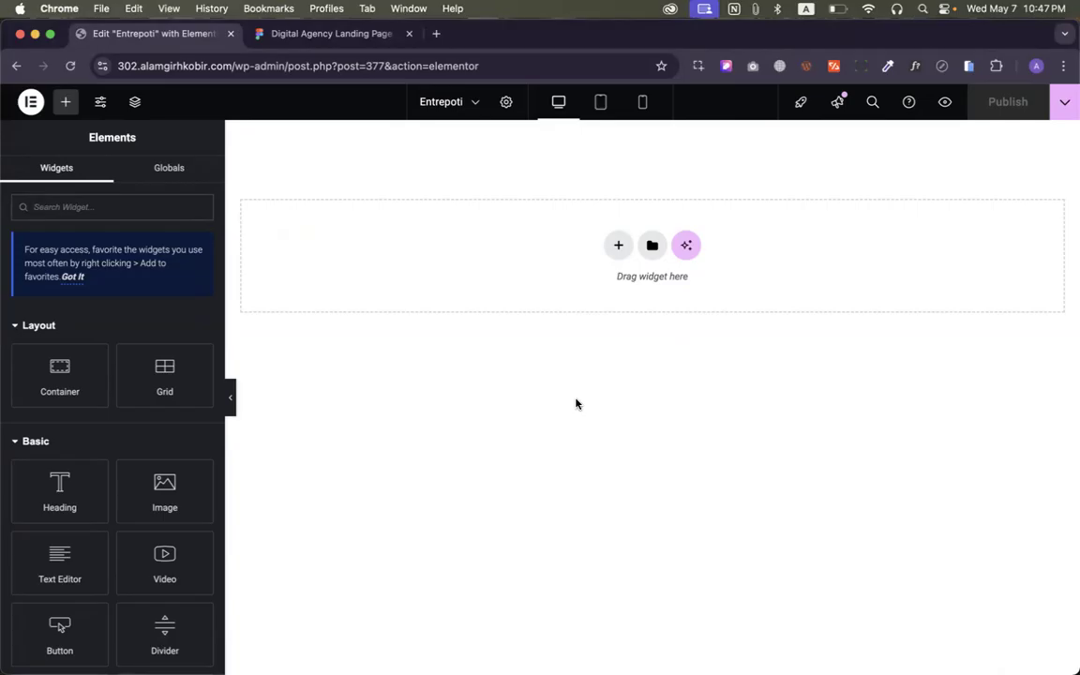
left_click(342, 36)
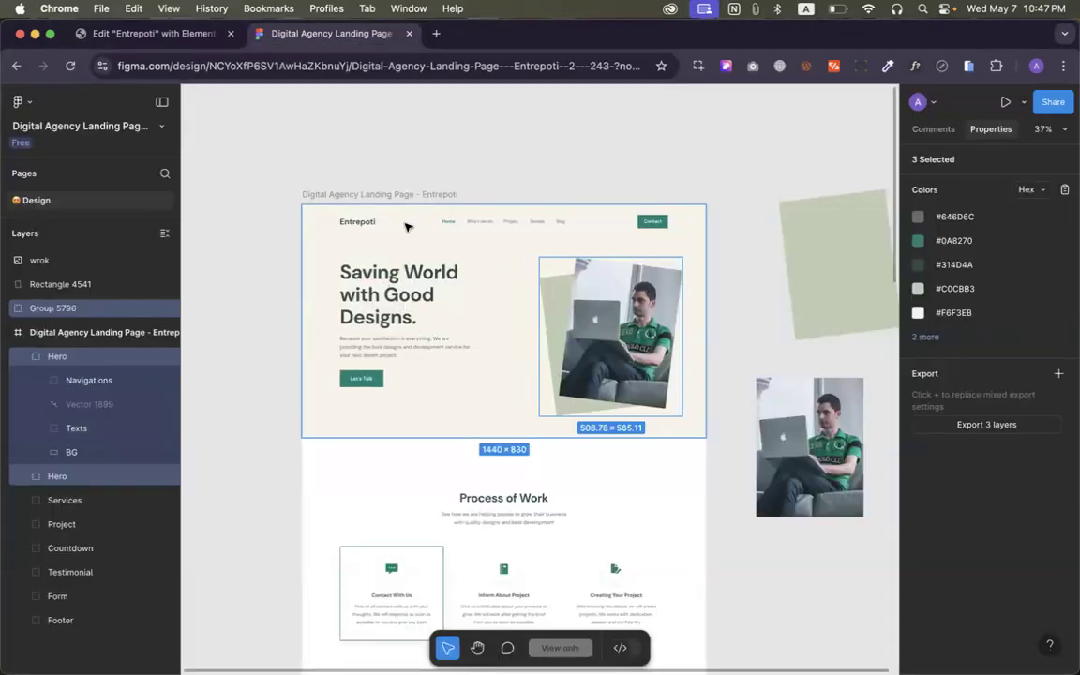
left_click(155, 33)
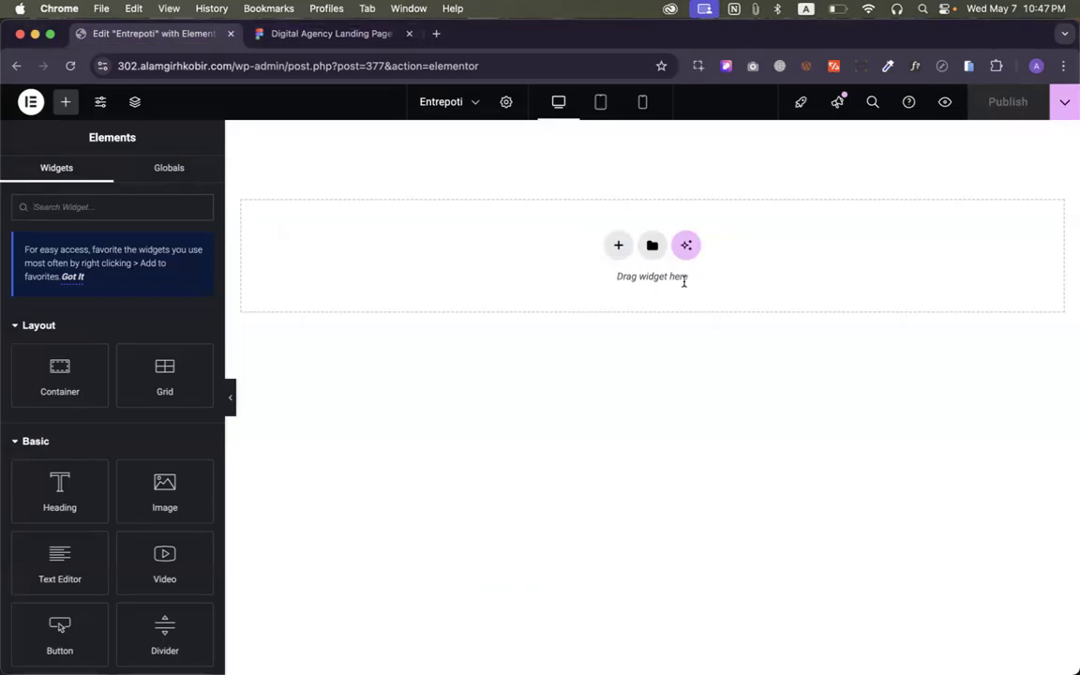
Add a flexbox container with the single-row, horizontal-direction structure to the empty Entrepoti page
left_click(615, 245)
left_click(608, 308)
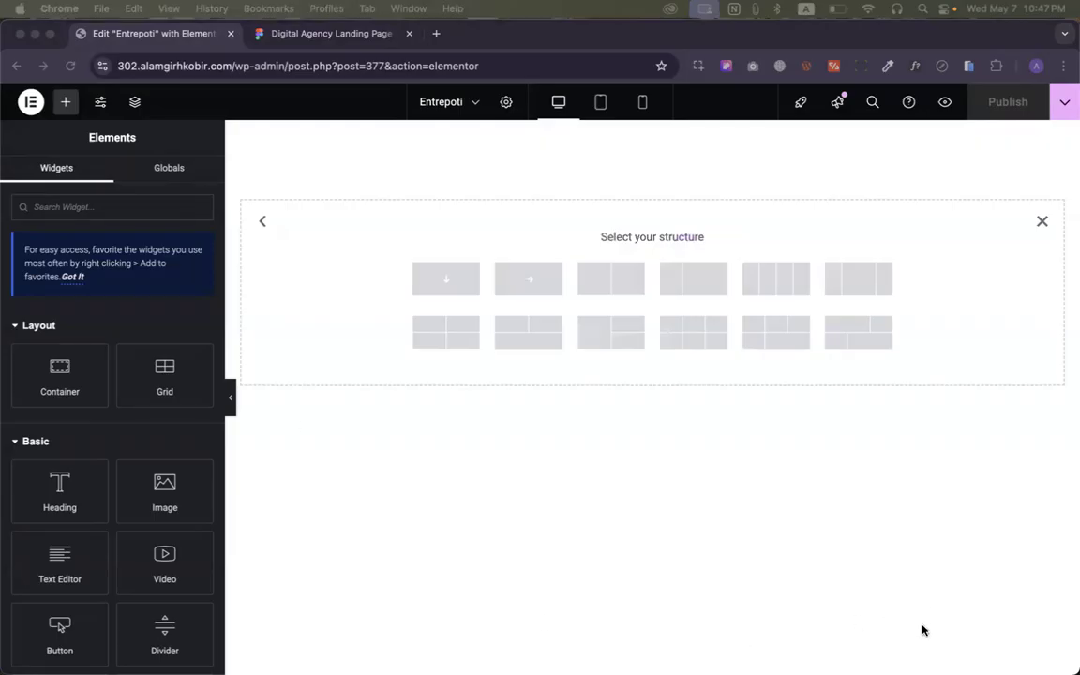
left_click(710, 477)
left_click(298, 36)
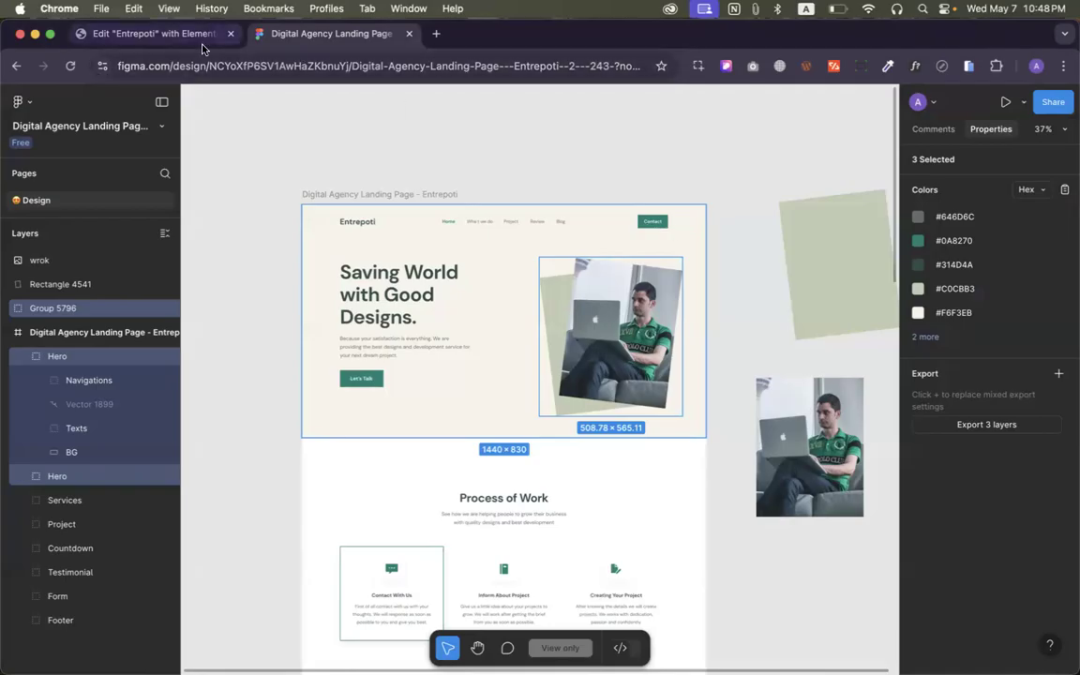
left_click(201, 43)
left_click(519, 279)
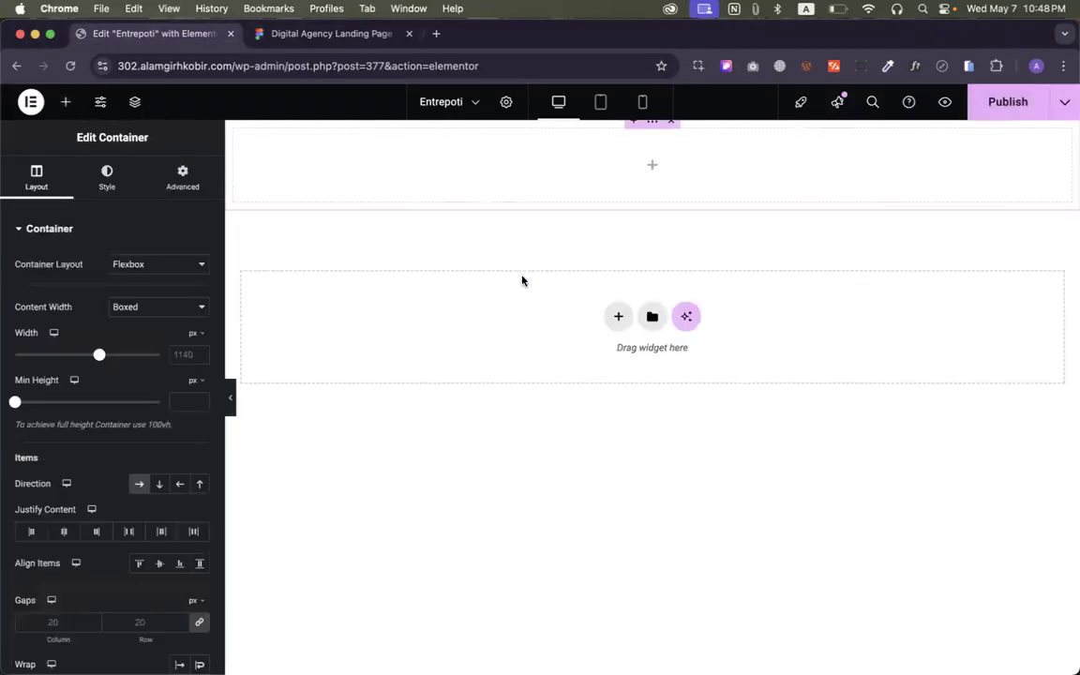
Nest three equal child containers side by side in the row container by duplicating one and removing the surplus copy
left_click(290, 34)
left_click(189, 34)
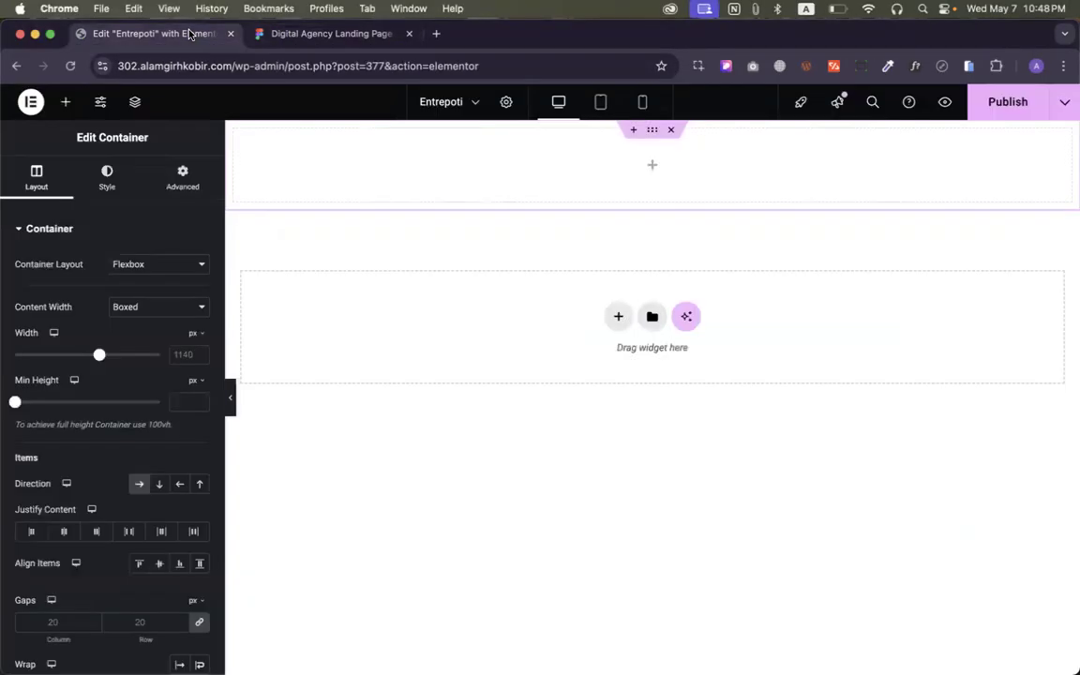
left_click(64, 102)
left_click_drag(56, 373, 424, 169)
key("super+d")
key("super+d")
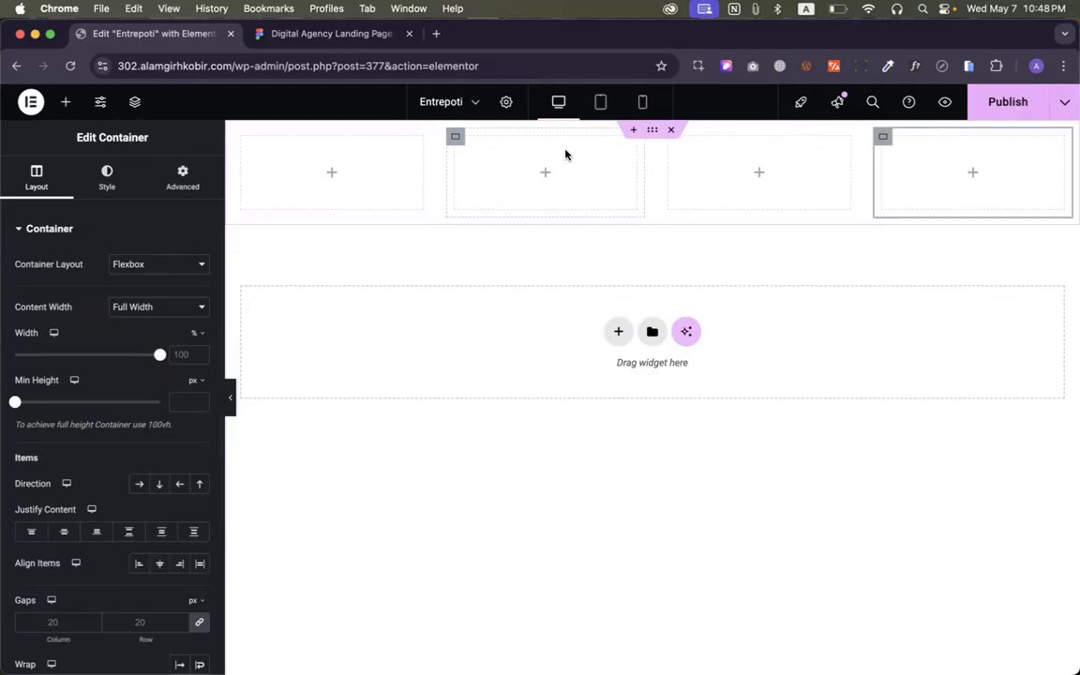
key("super+w")
left_click(496, 279)
key("Delete")
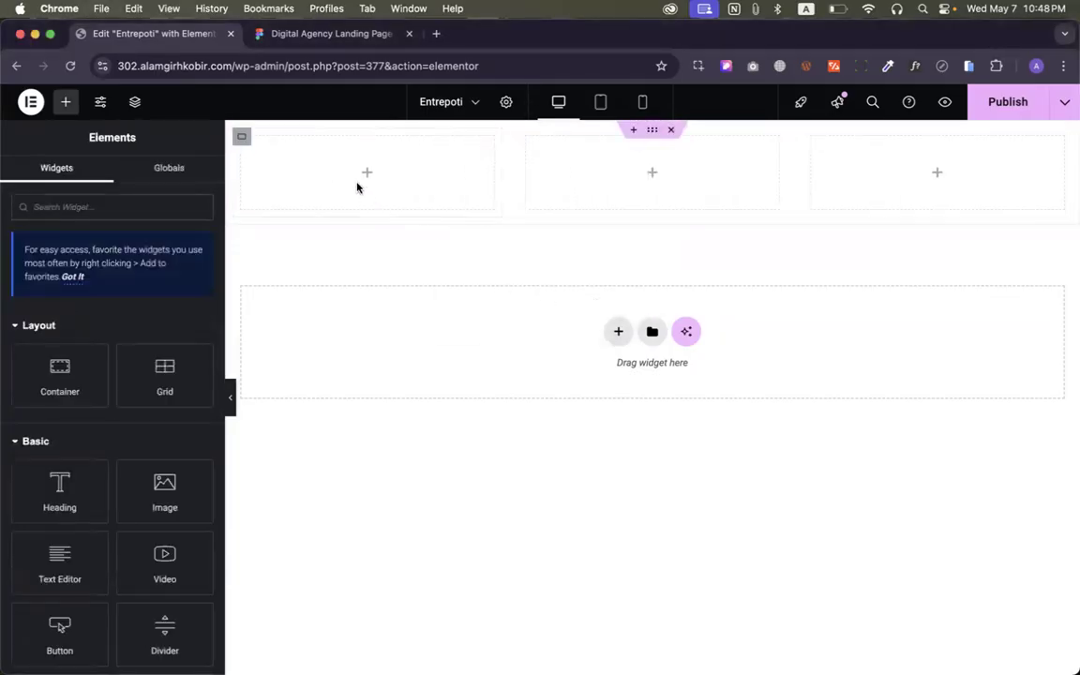
Add an Image widget to the first child container, leaving its placeholder image in place
left_click_drag(160, 487, 370, 187)
left_click(111, 284)
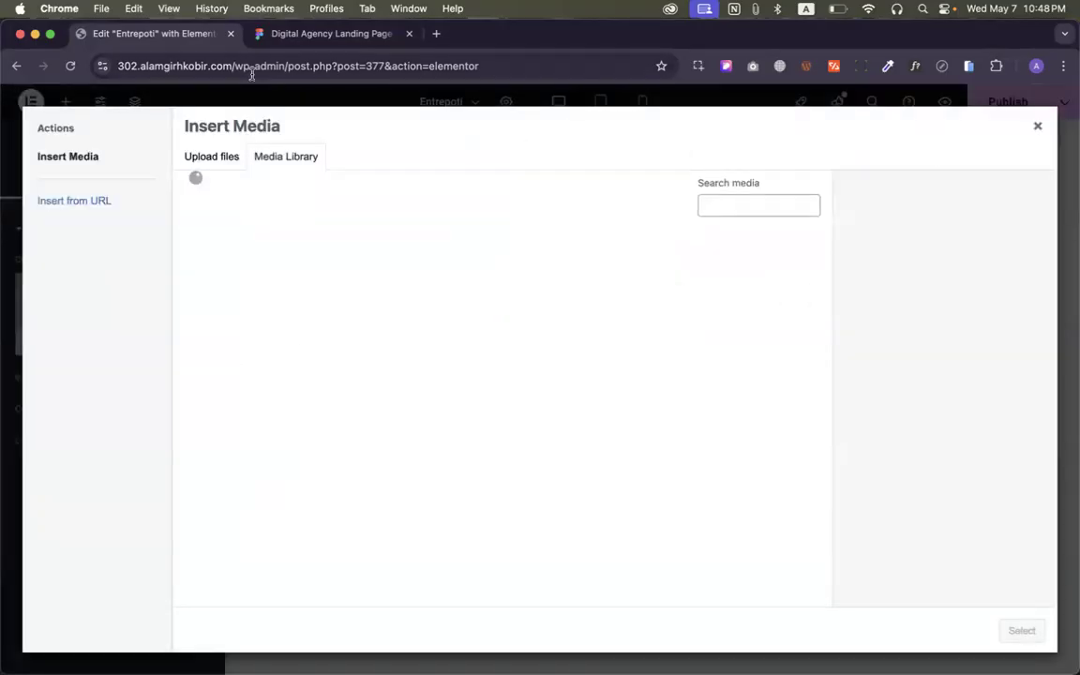
left_click(1038, 125)
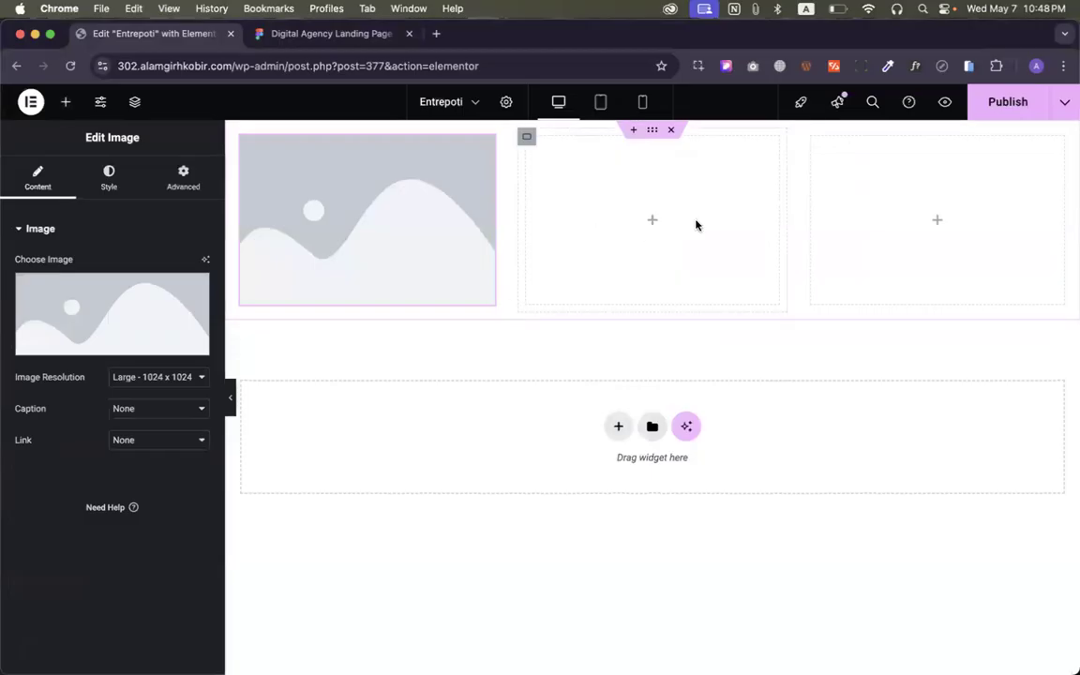
Find the menu widgets and add a WordPress Menu widget to the middle child container
left_click(654, 222)
left_click(164, 204)
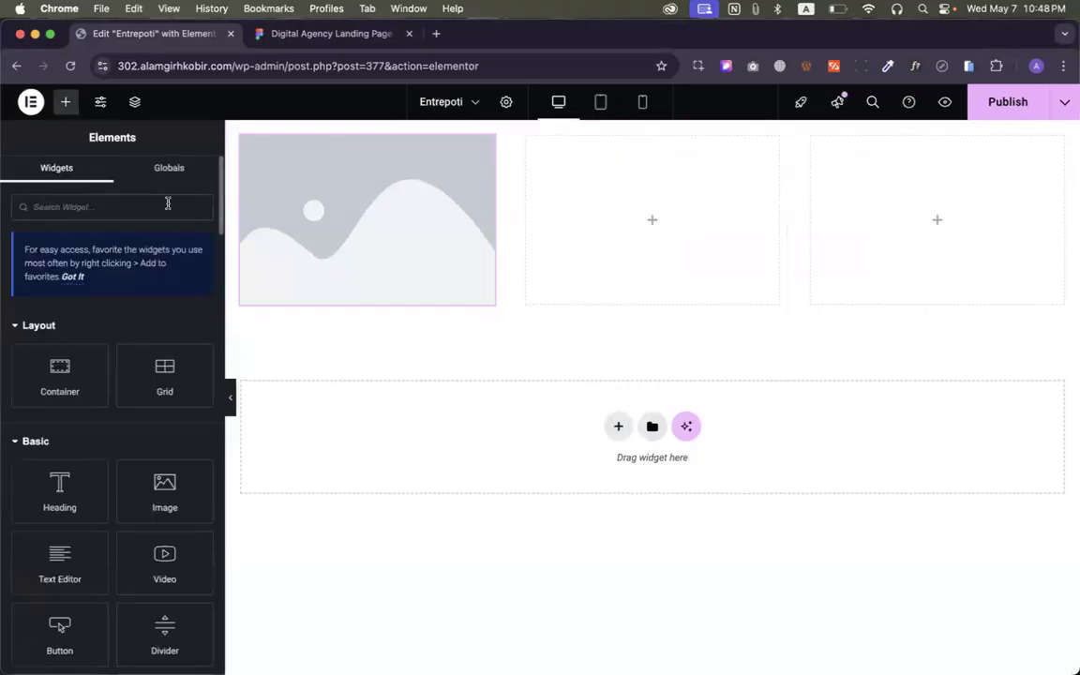
type("menu")
left_click_drag(164, 340, 646, 241)
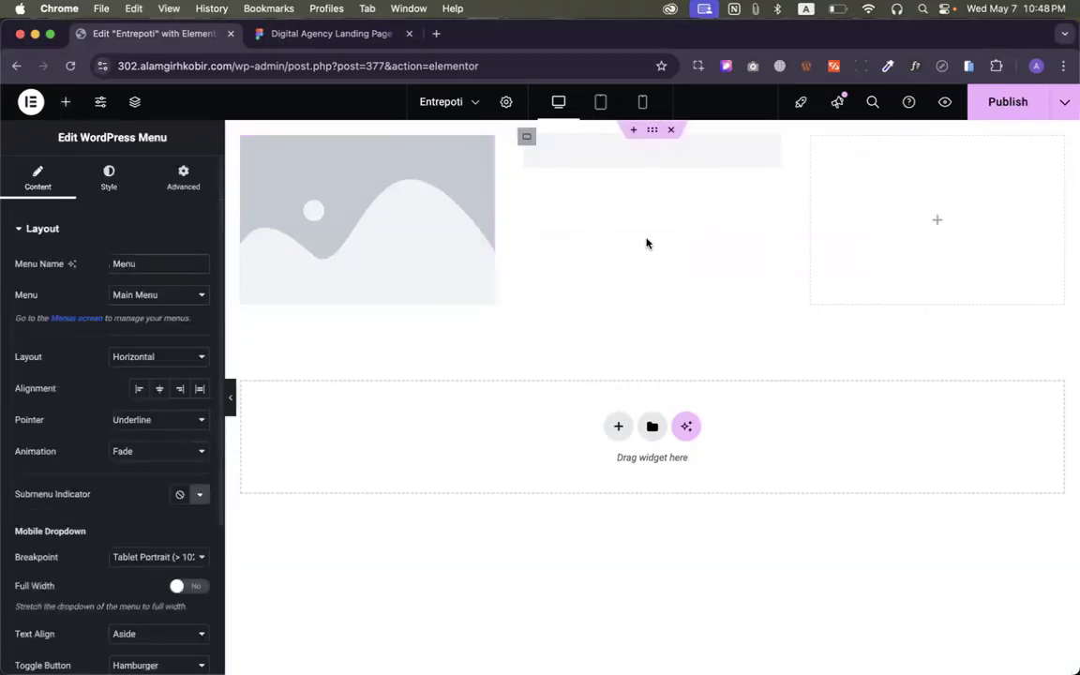
Add a Button widget to the third child container of the header row
left_click(65, 101)
scroll(104, 478, "down", 3)
left_click_drag(59, 393, 989, 241)
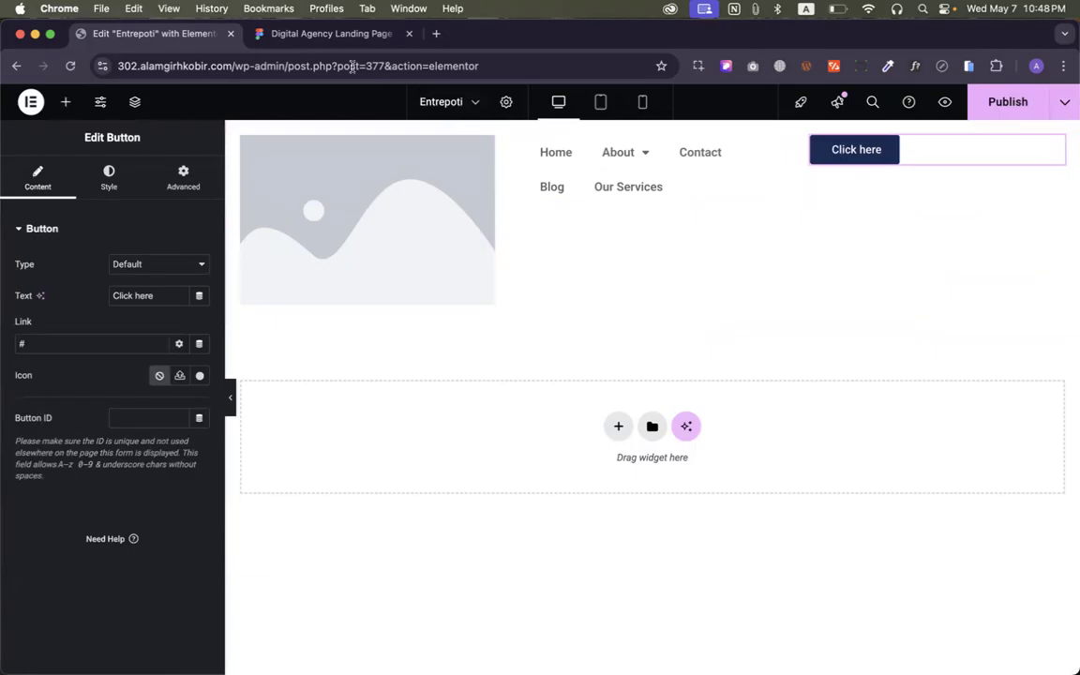
Compare the Elementor header row with the Figma design and inspect the Entrepoti logo layer in the navigation
left_click(323, 35)
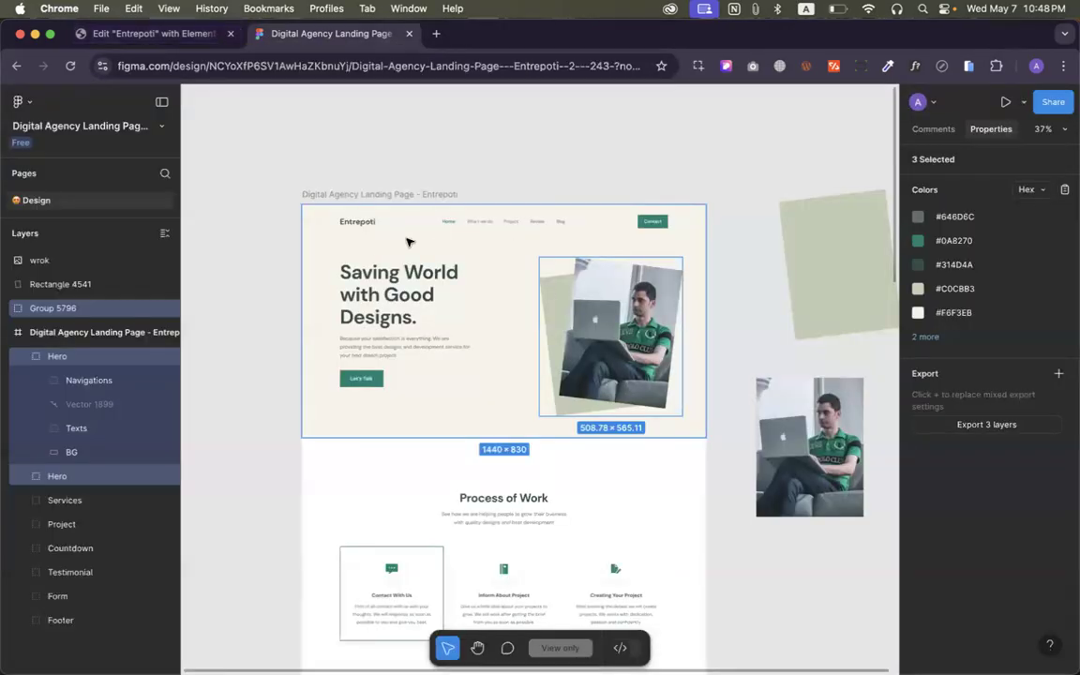
left_click(185, 38)
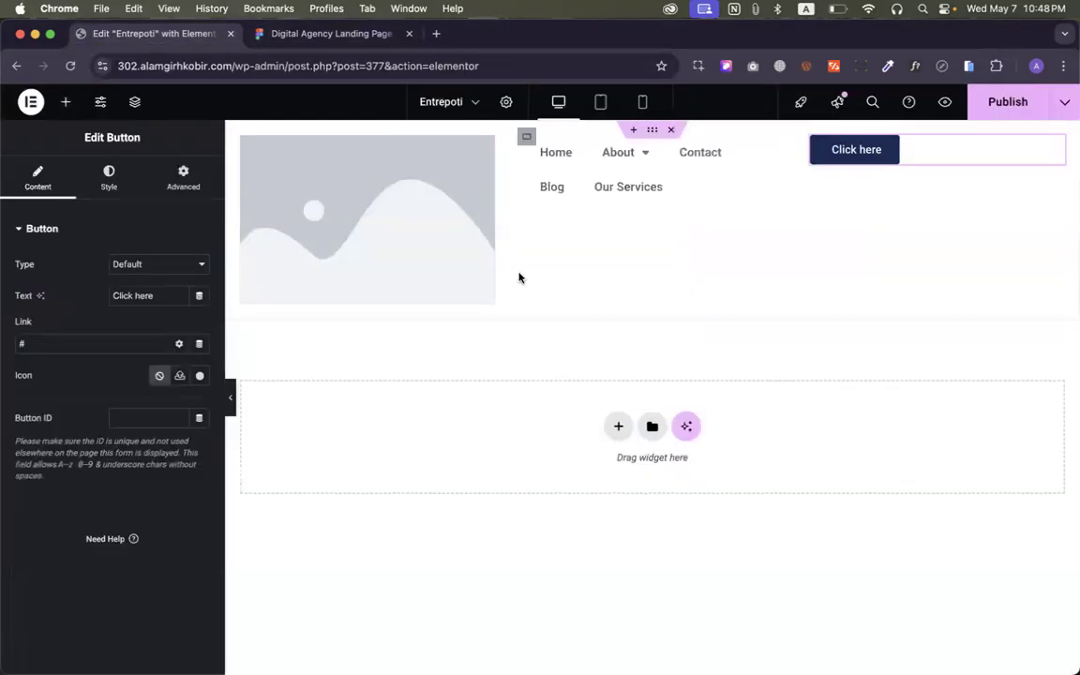
left_click(352, 223)
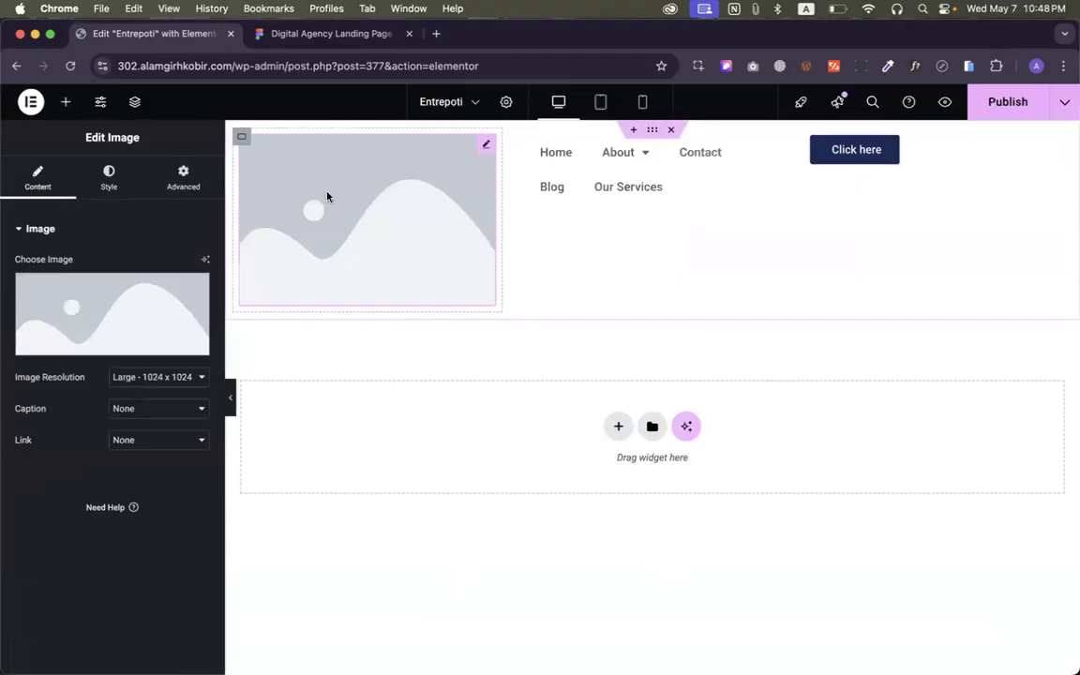
left_click(309, 34)
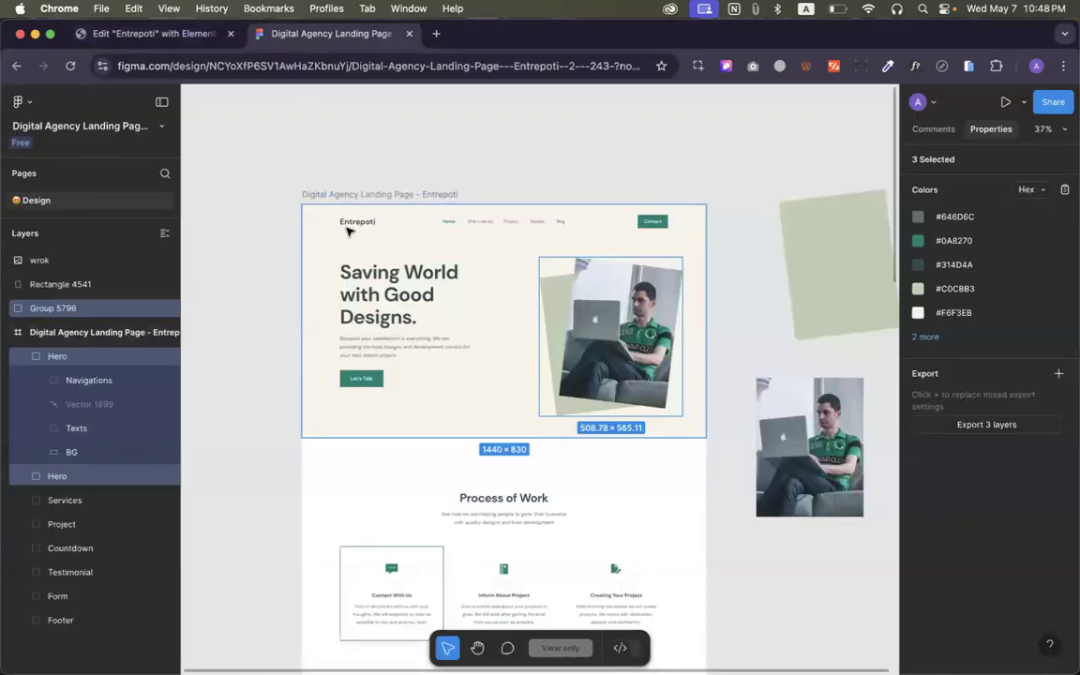
scroll(357, 231, "up", 3)
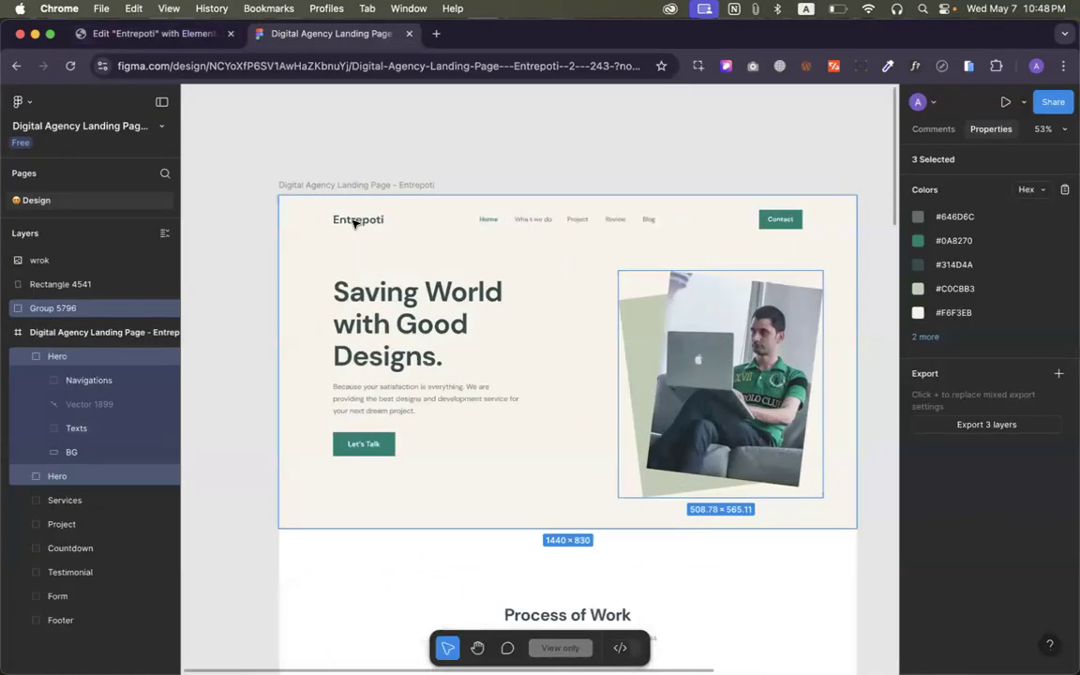
left_click(354, 221)
left_click(361, 222)
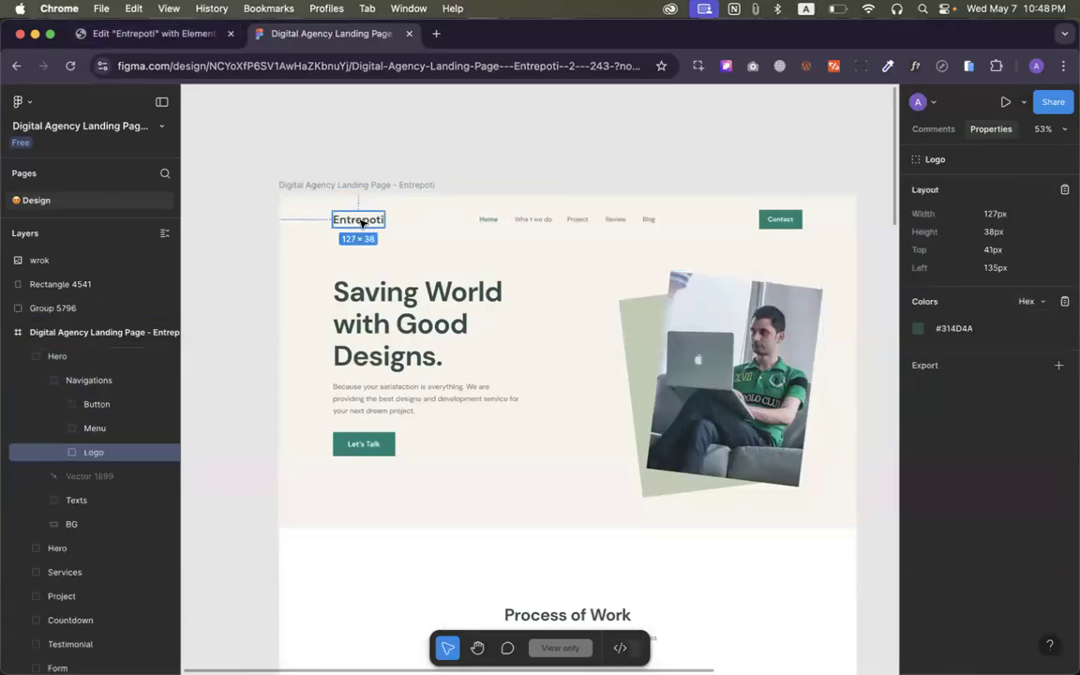
left_click(361, 222)
left_click(492, 163)
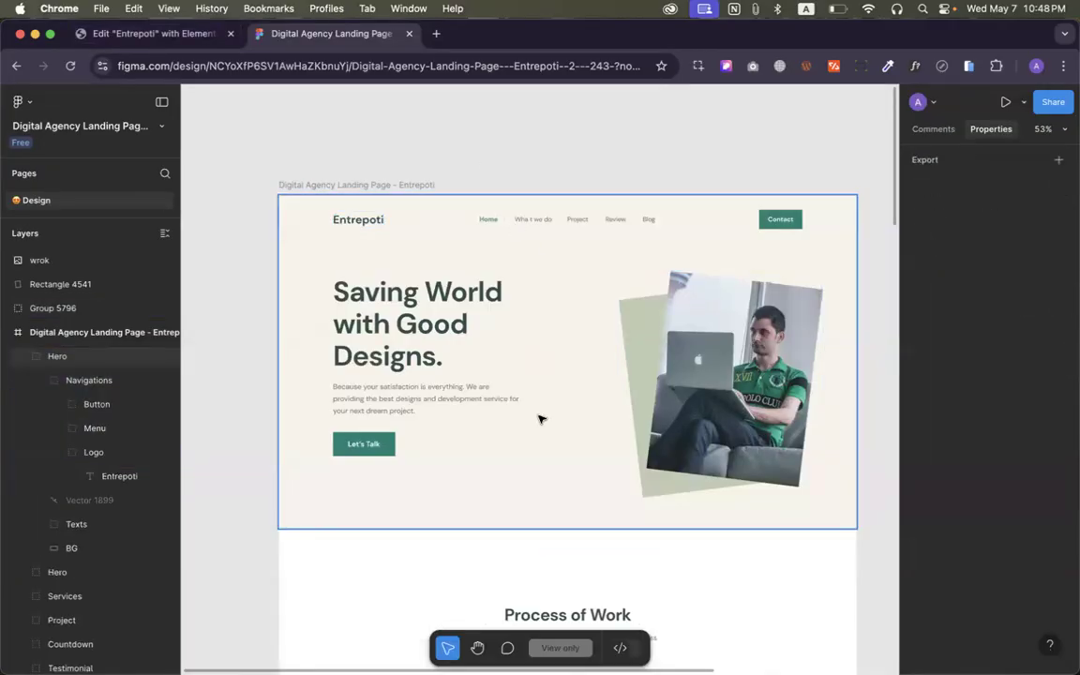
Inspect the properties of the hero heading, the paragraph below it and the Group 5796 image
left_click(385, 320)
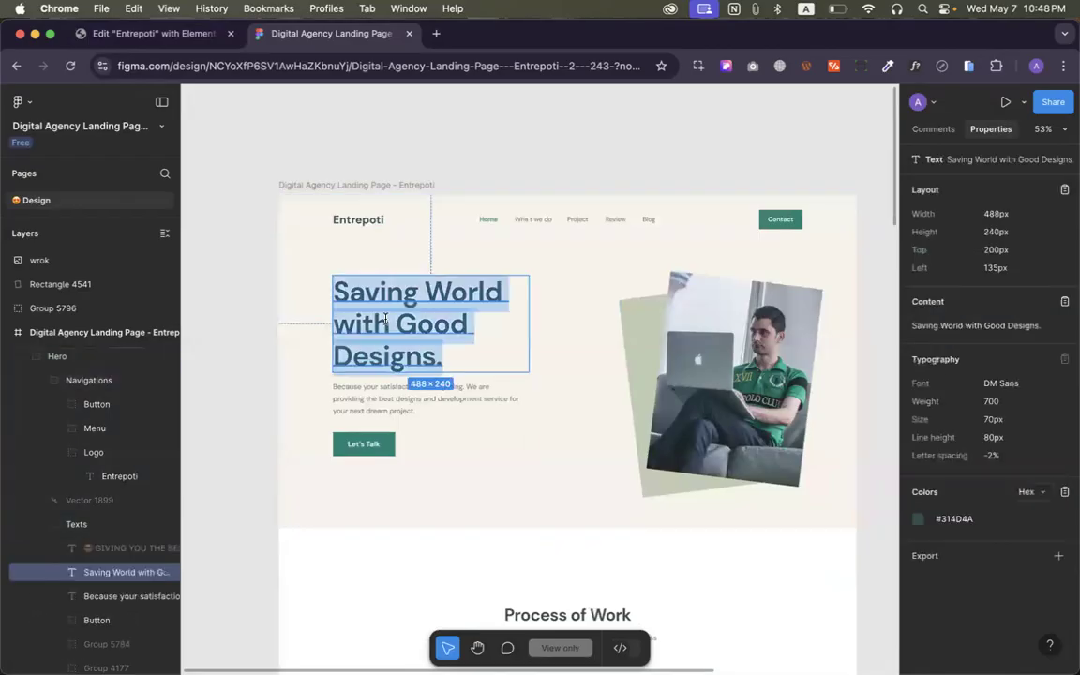
left_click(436, 397)
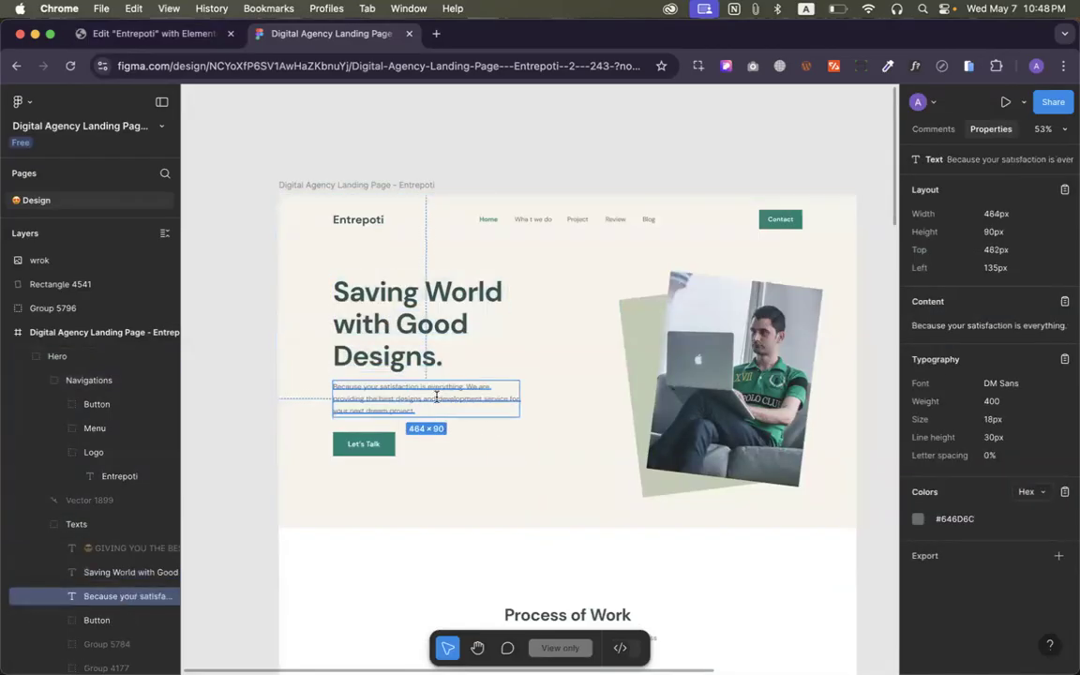
left_click(674, 322)
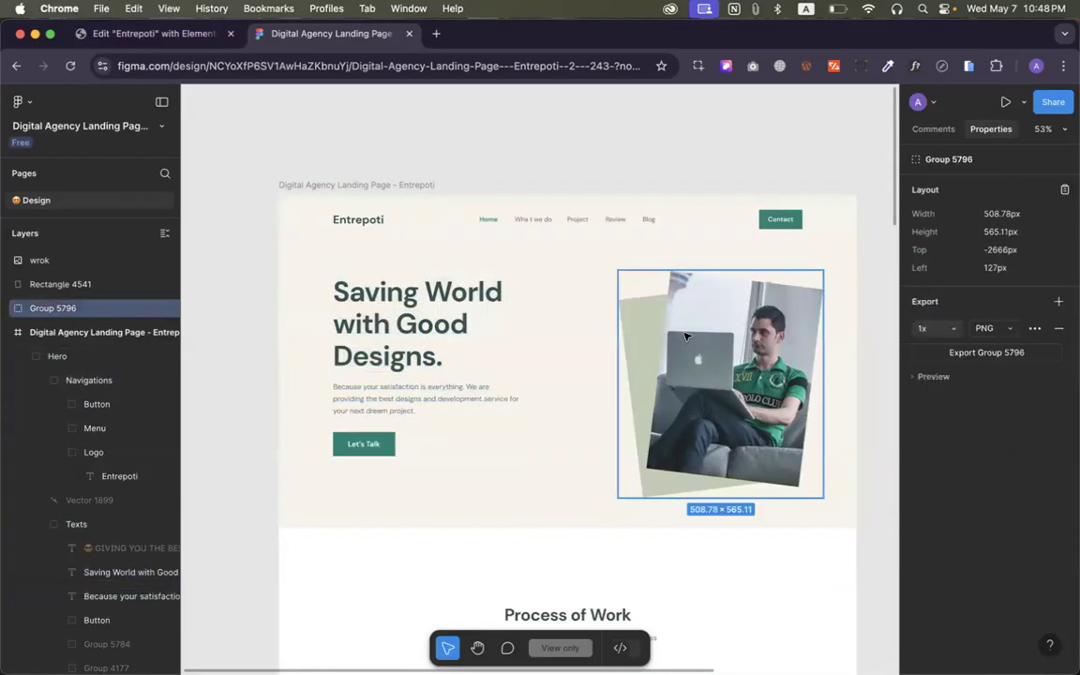
Inspect the Navigations group and the typography of its "Wha t we do" menu item
left_click(524, 231)
double_click(530, 220)
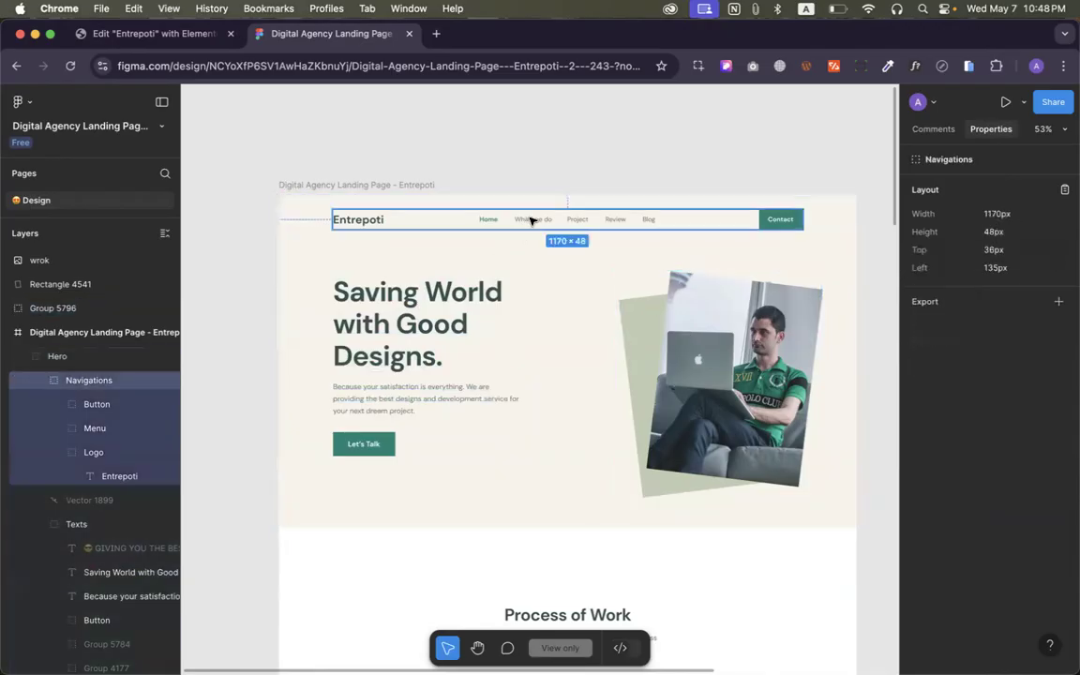
double_click(536, 219)
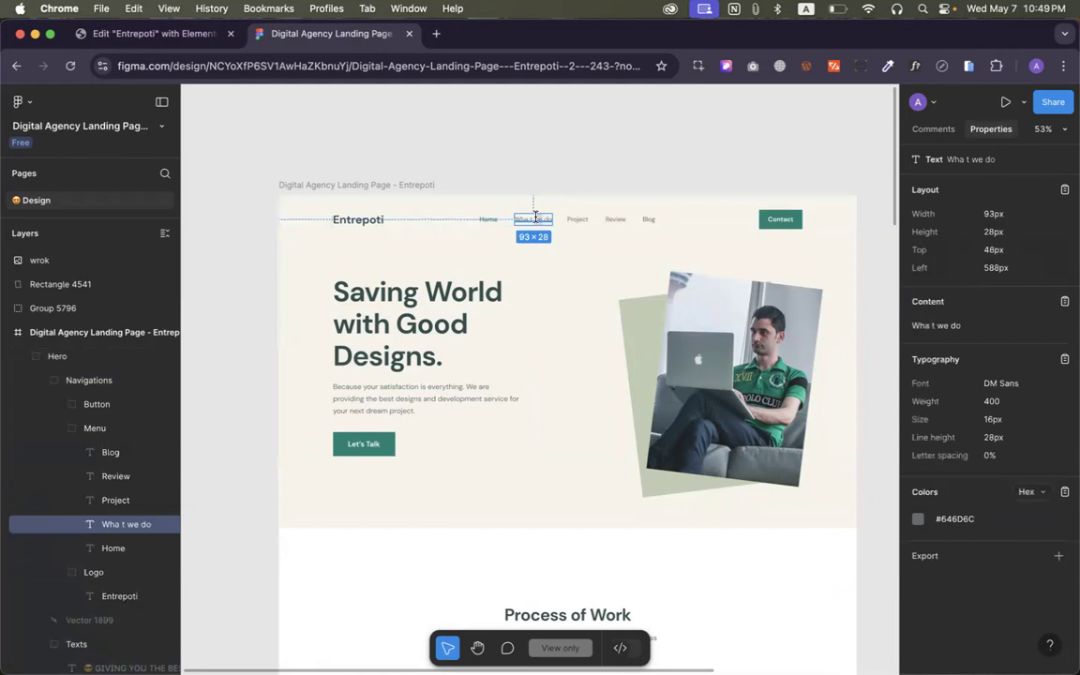
double_click(544, 215)
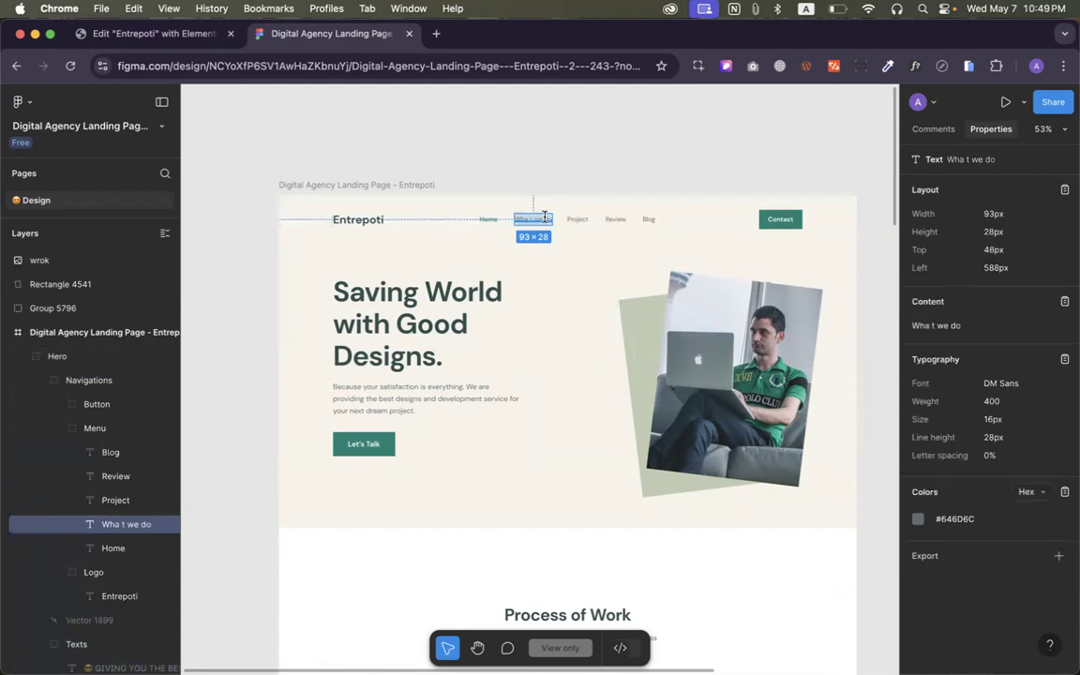
left_click(683, 207)
Inspect the typography of the "Inform About Project" card title in the Process of Work section
scroll(394, 520, "down", 10)
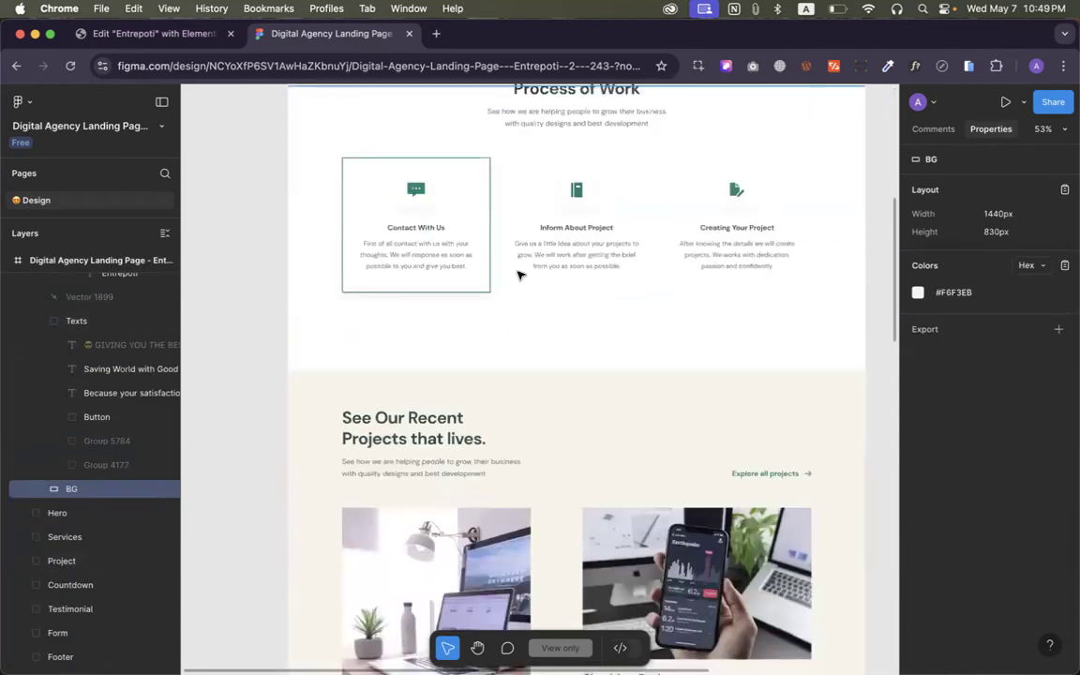
left_click(580, 229)
double_click(580, 228)
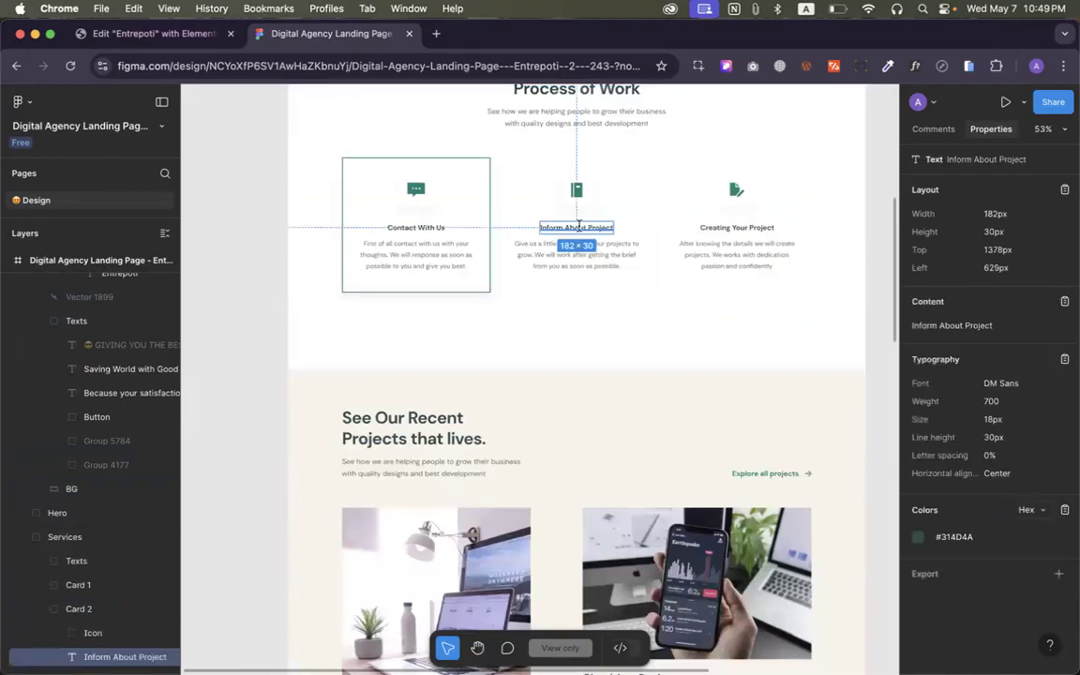
double_click(579, 226)
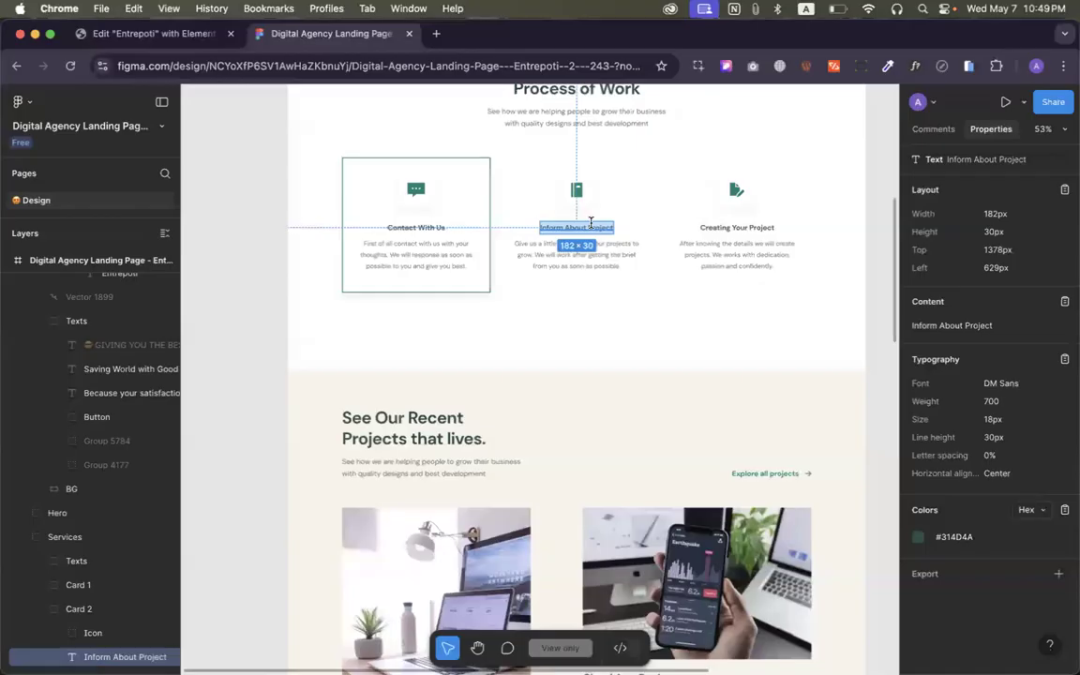
Copy the Entrepoti logo text from the hero navigation of the Figma design
scroll(621, 210, "up", 4)
left_click(573, 214)
scroll(573, 216, "up", 3)
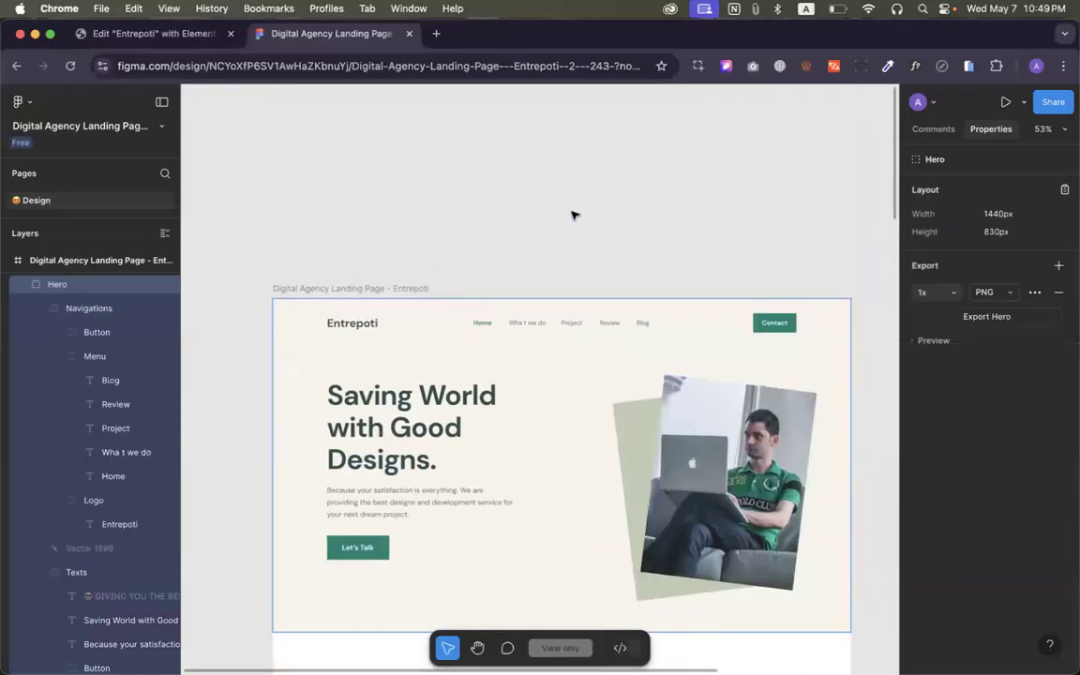
scroll(573, 214, "down", 3)
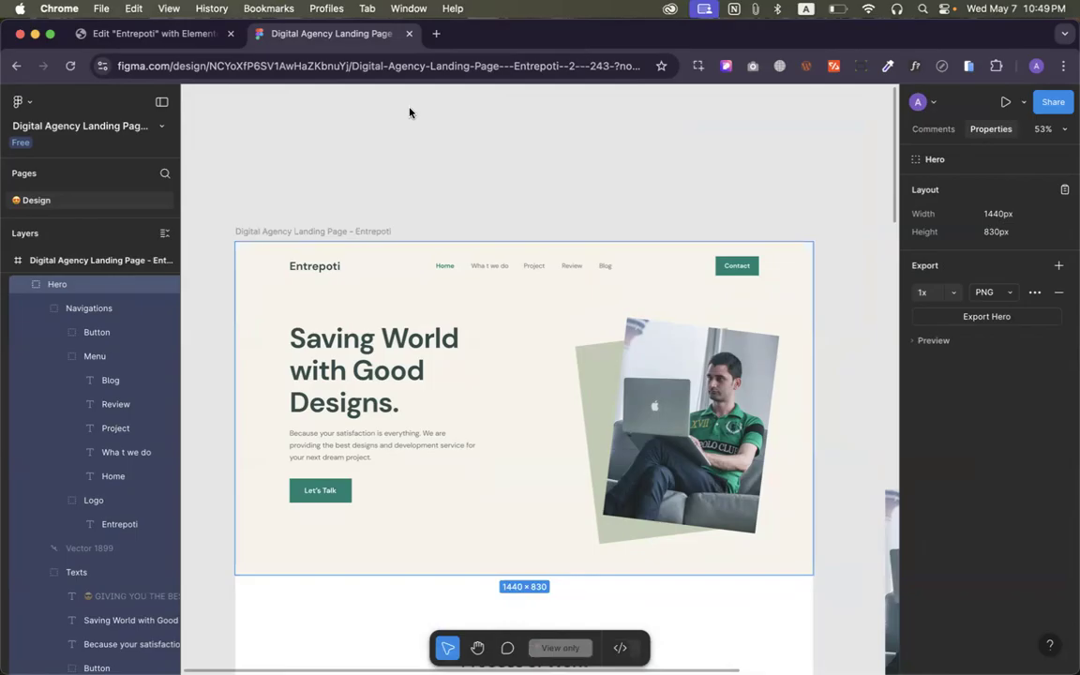
left_click(301, 267)
double_click(301, 269)
double_click(316, 266)
key("super+c")
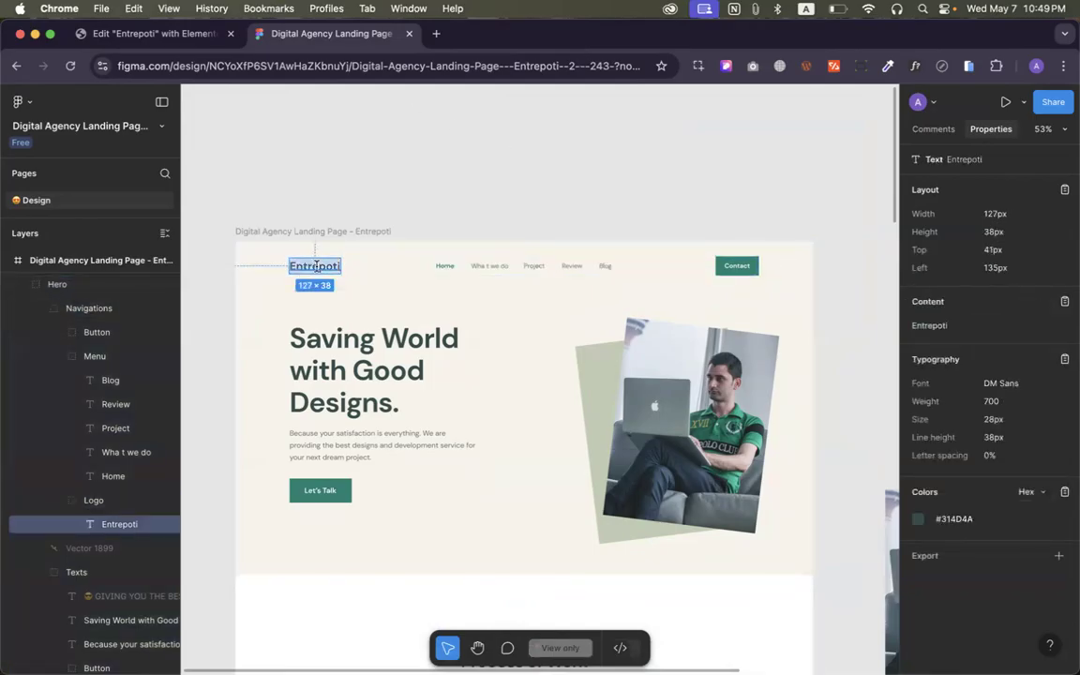
Switch to Elementor and replace the placeholder image in the header's first column with a Heading widget titled "Entrepoti"
left_click(169, 34)
right_click(371, 221)
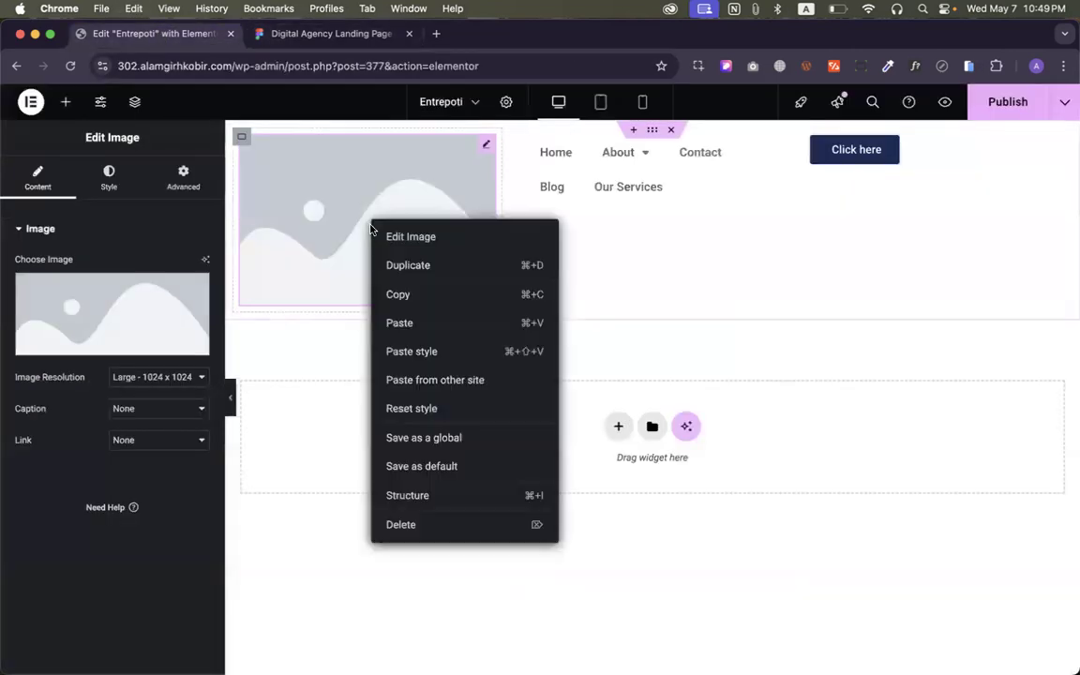
left_click(423, 525)
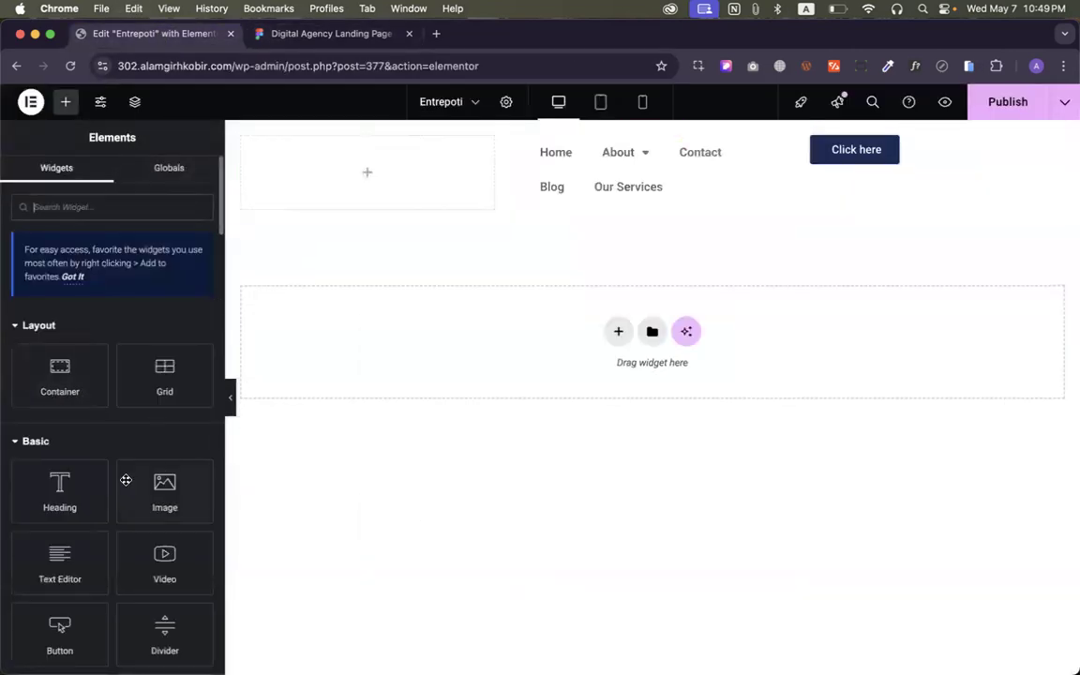
left_click_drag(59, 490, 345, 164)
triple_click(102, 323)
key("super+v")
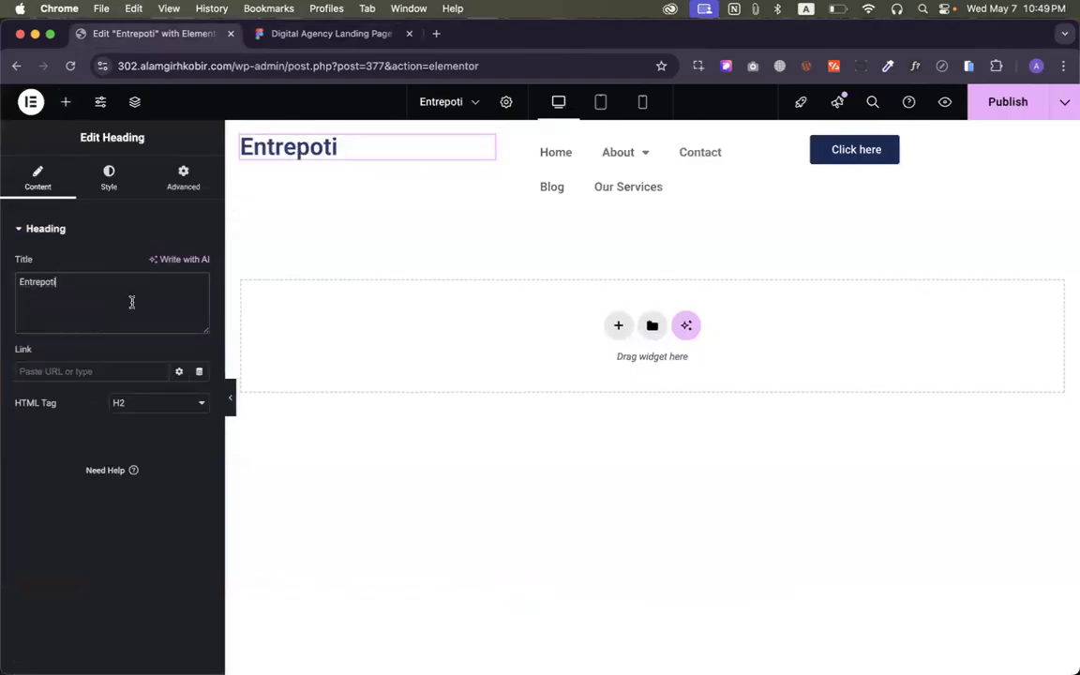
Inspect the Entrepoti logo text's typography in Figma and copy its font name, DM Sans
left_click(290, 31)
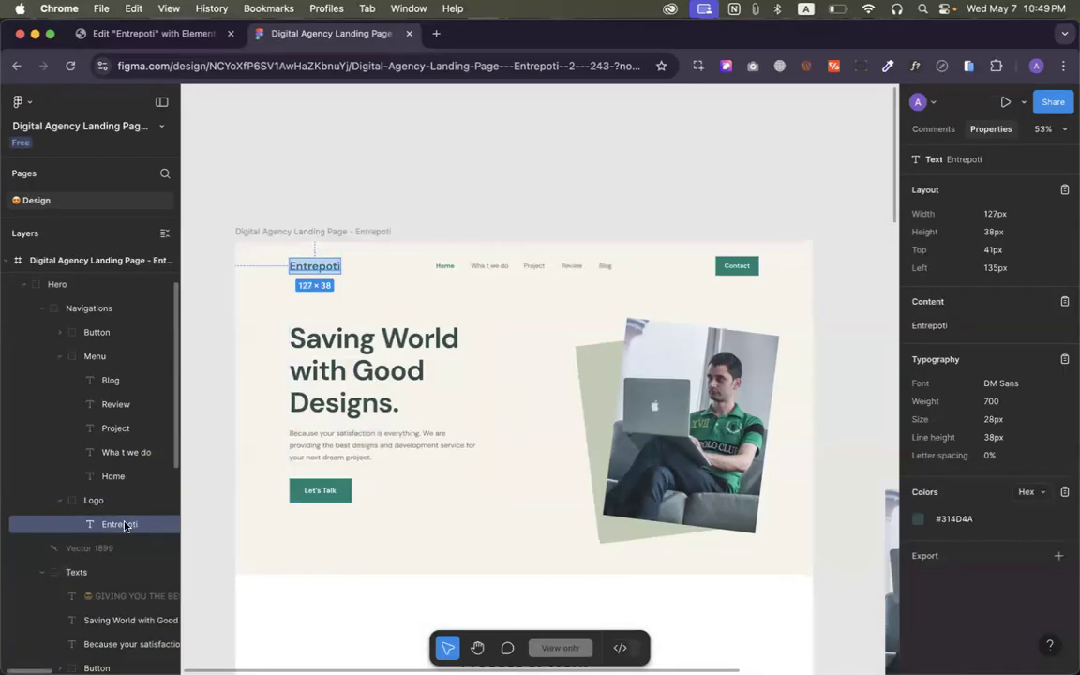
left_click(340, 340)
left_click(328, 267)
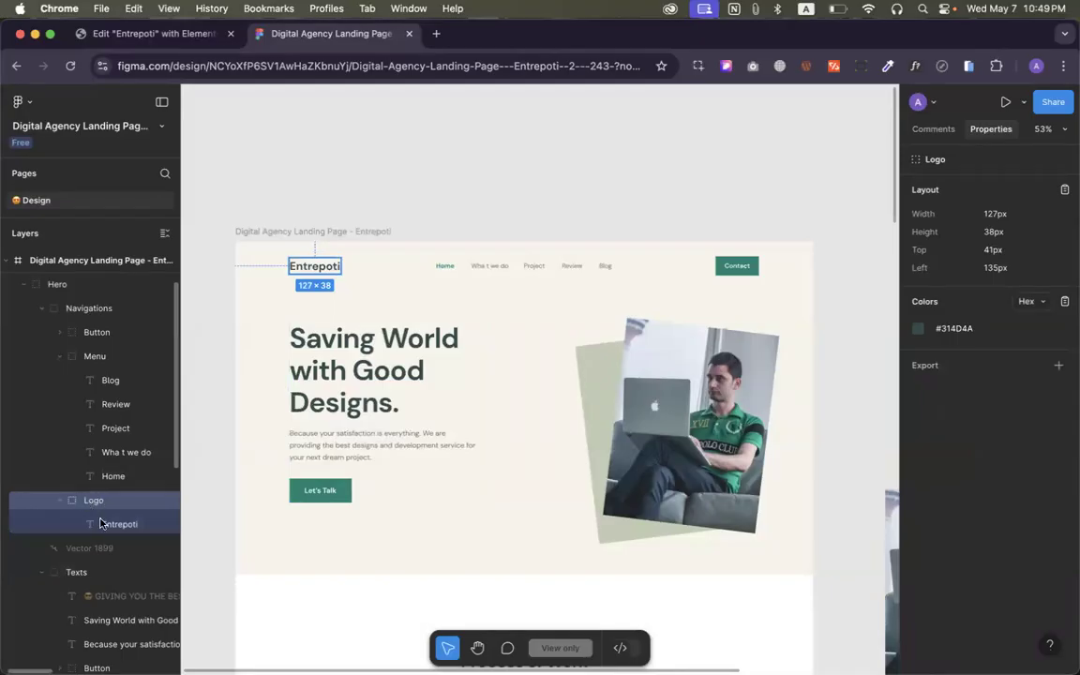
left_click(314, 270)
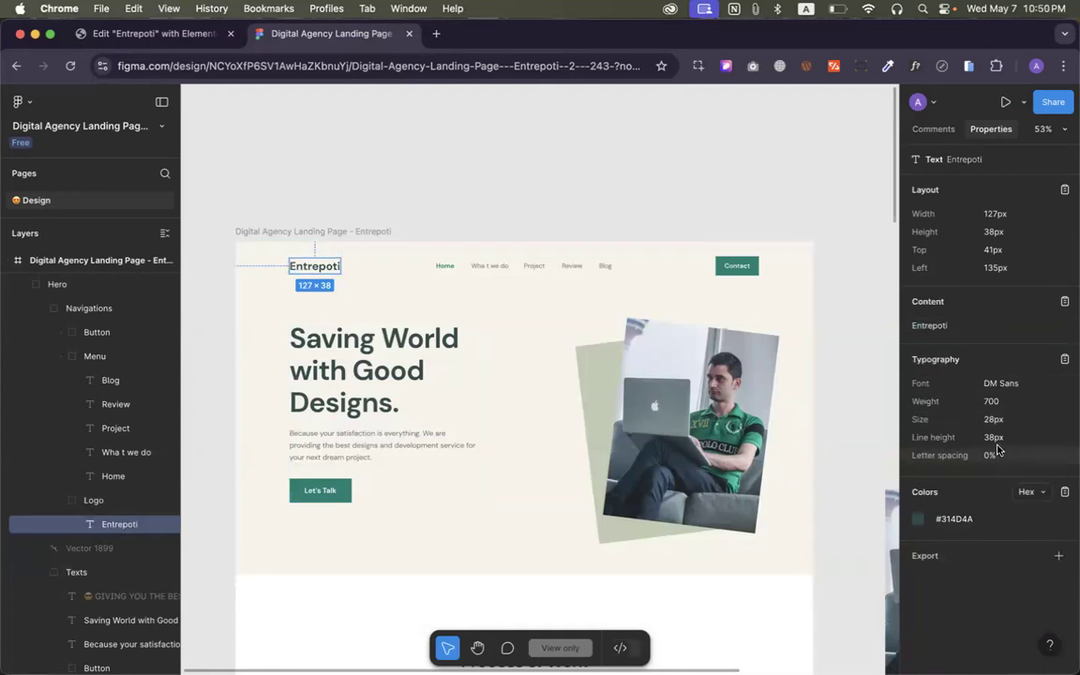
left_click(994, 384)
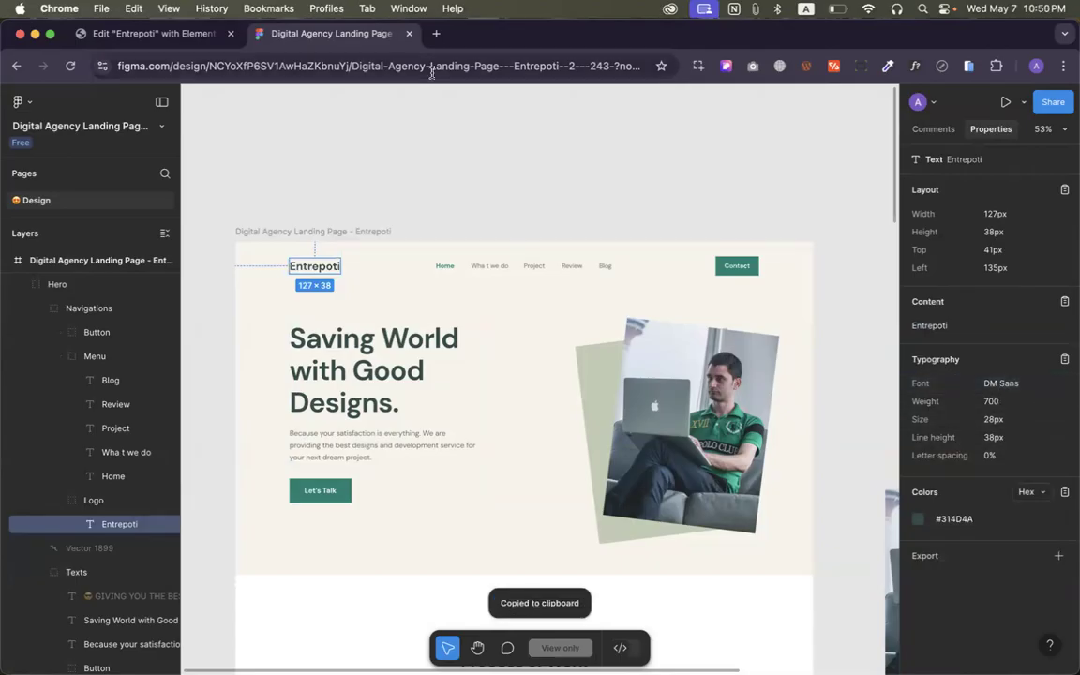
In Elementor's global fonts under Site Settings, set the Primary font family to DM Sans
left_click(141, 34)
left_click(31, 101)
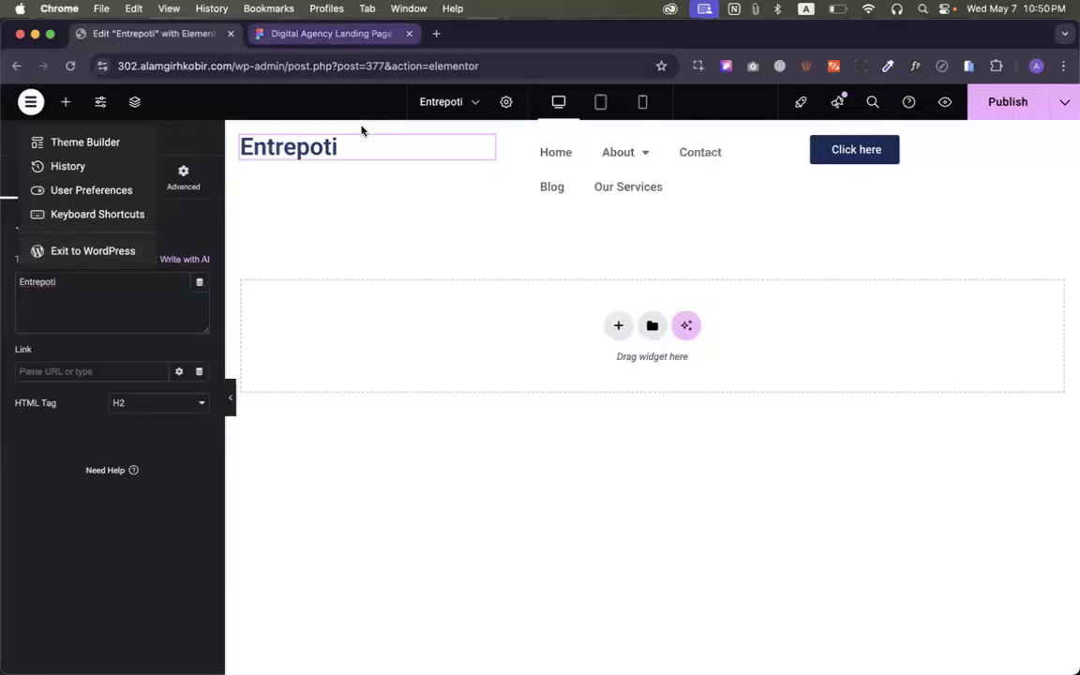
left_click(102, 105)
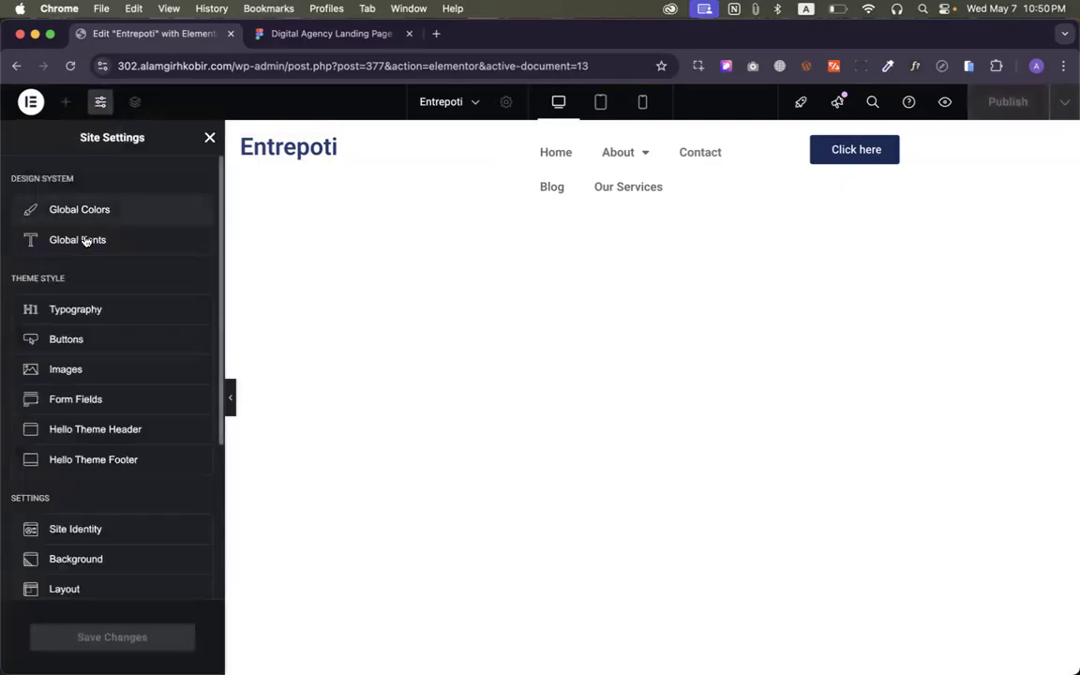
left_click(83, 240)
left_click(200, 298)
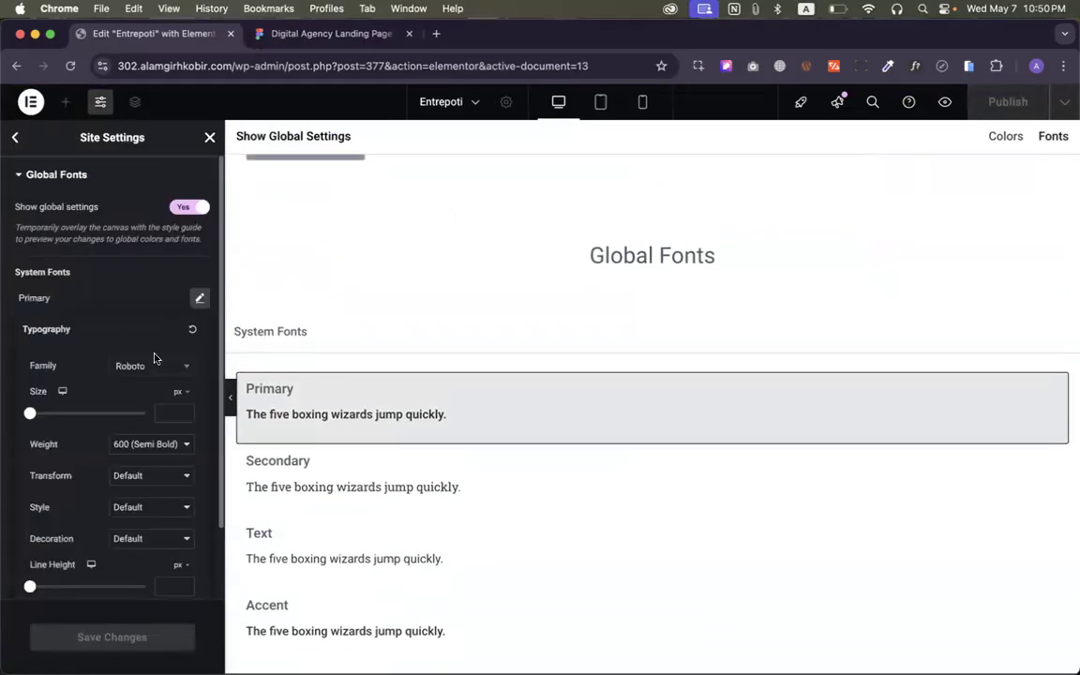
left_click(147, 371)
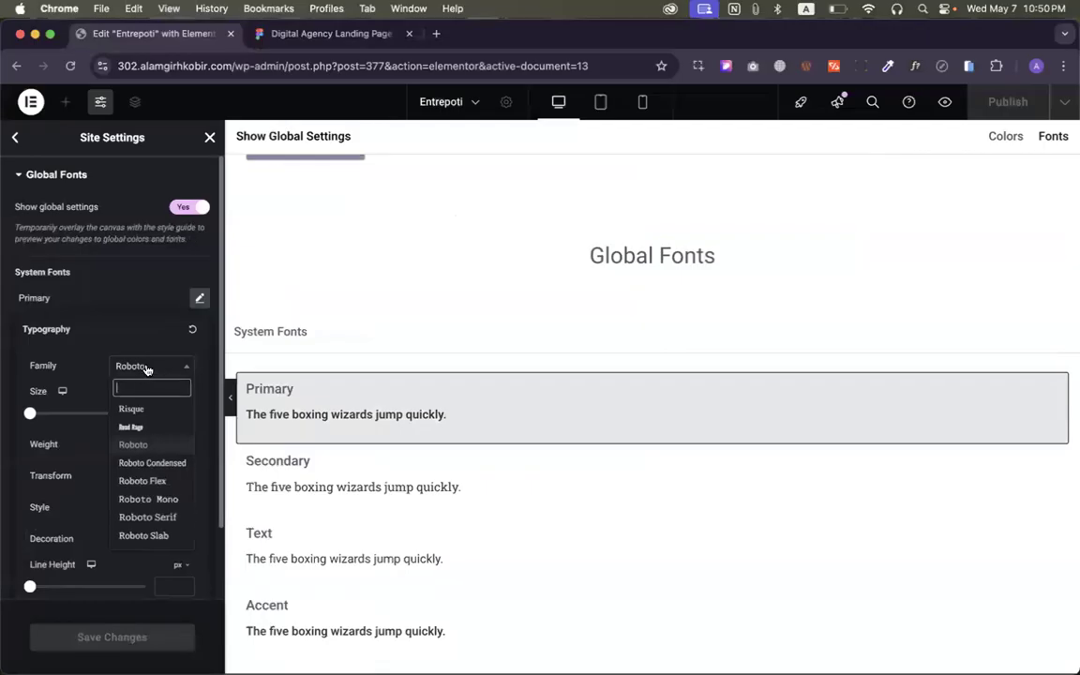
type("dm")
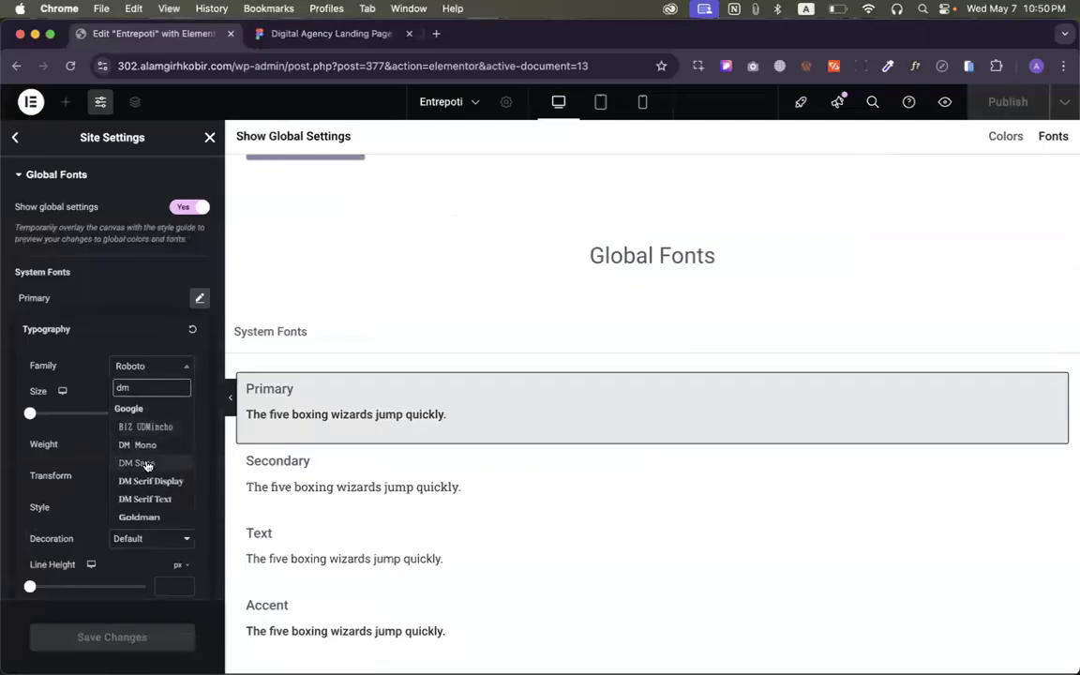
left_click(150, 462)
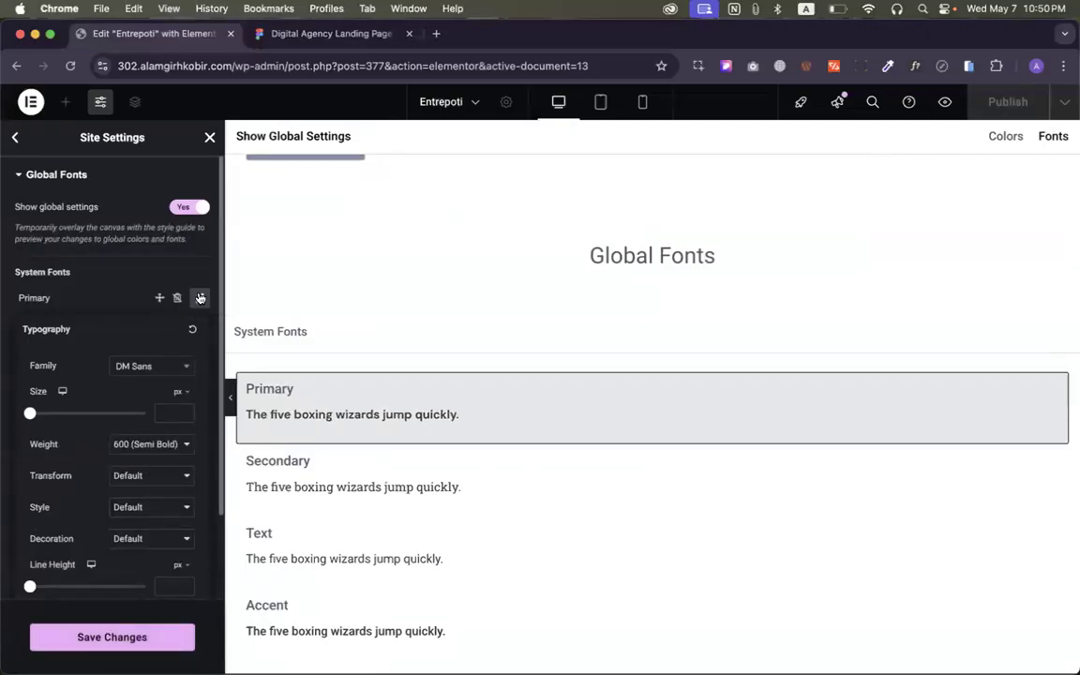
Set the Secondary global font family to DM Sans
left_click(198, 297)
left_click(198, 329)
left_click(165, 401)
type("dm")
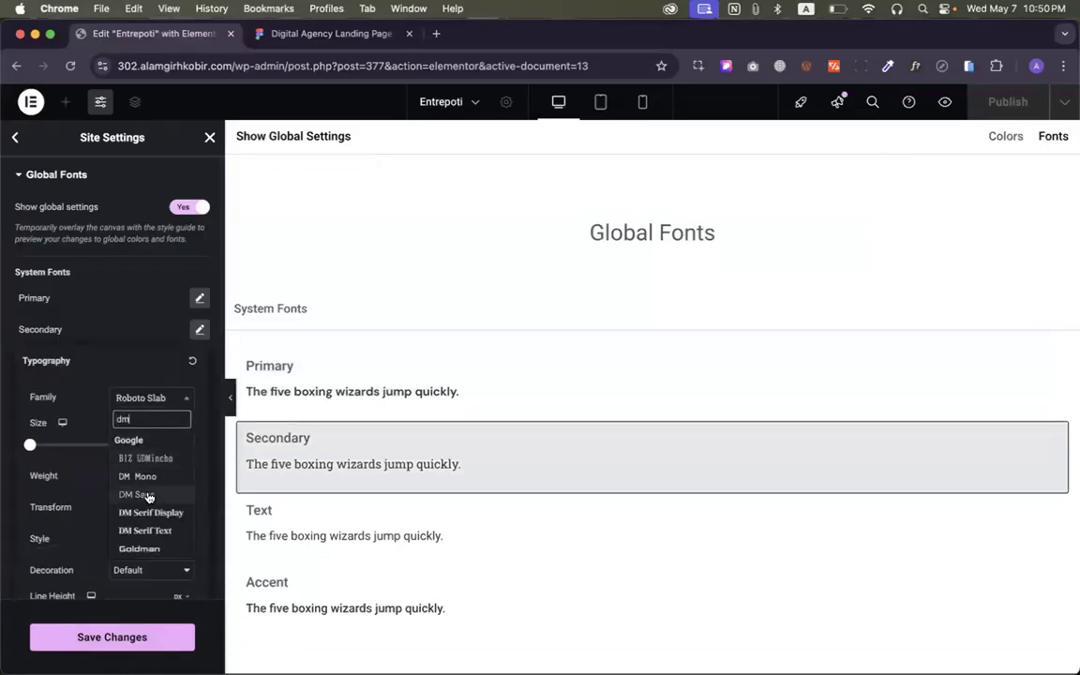
left_click(136, 494)
left_click(198, 328)
Inspect the typography of the paragraph below the hero heading in Figma
left_click(352, 31)
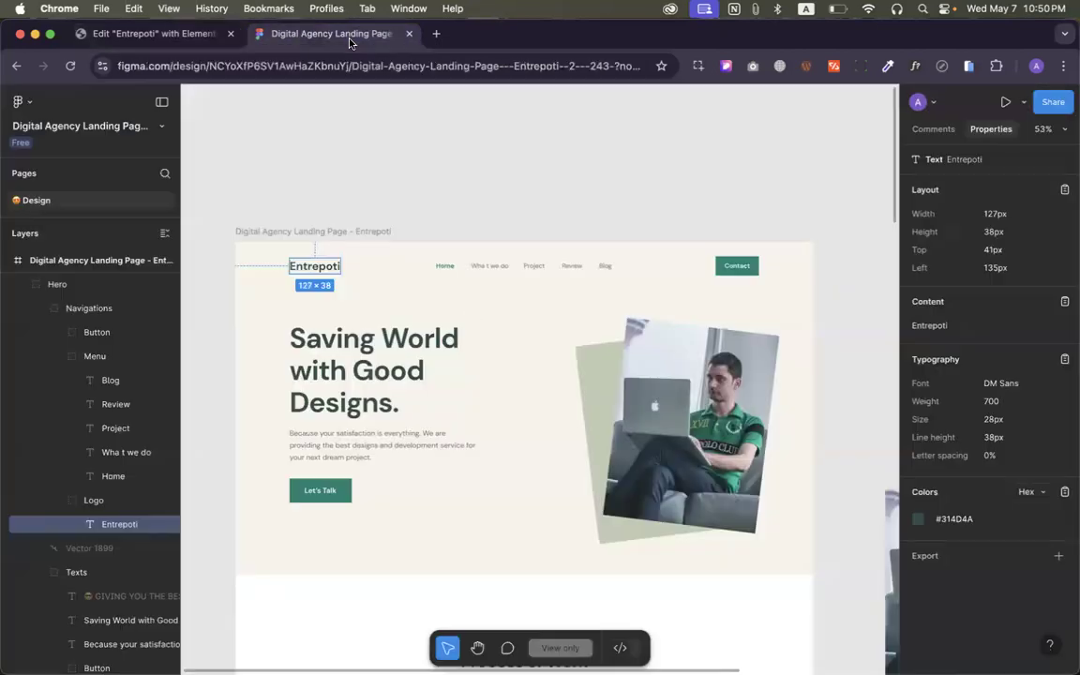
left_click(350, 427)
double_click(352, 440)
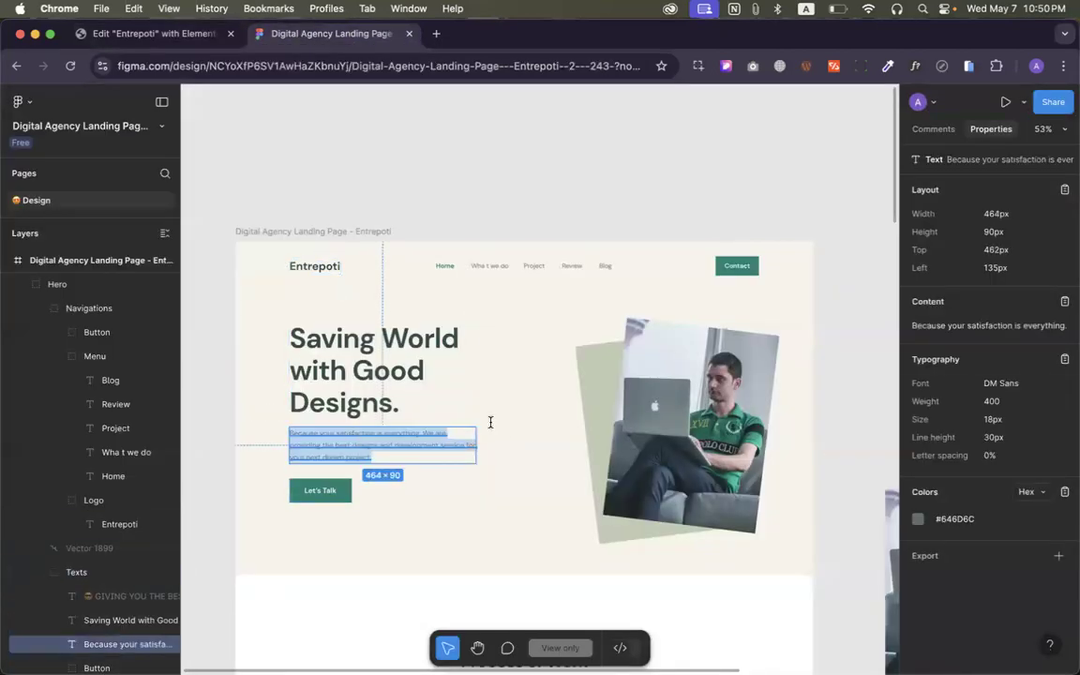
Back in Elementor, set the Text global font family to DM Sans
left_click(150, 33)
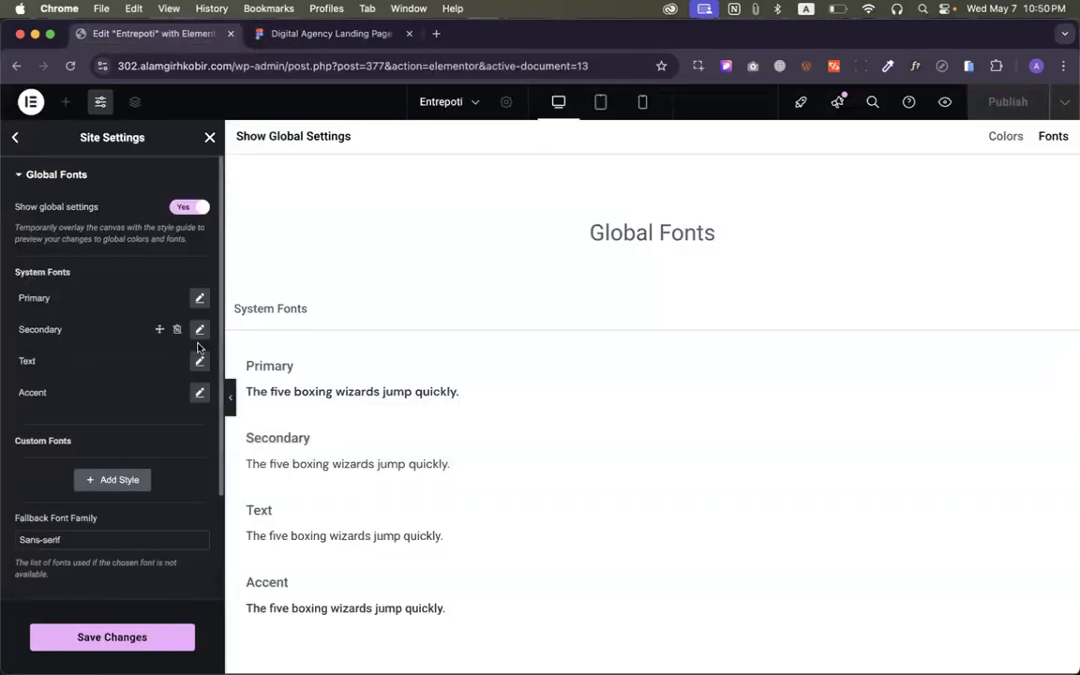
left_click(199, 360)
left_click(179, 428)
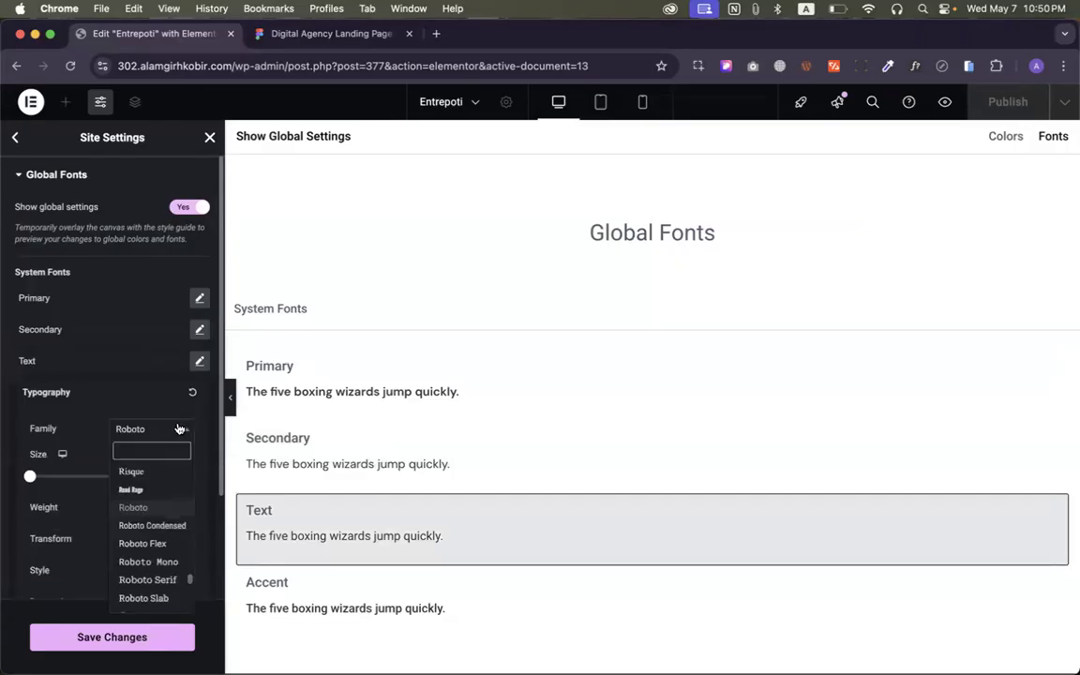
type("dm")
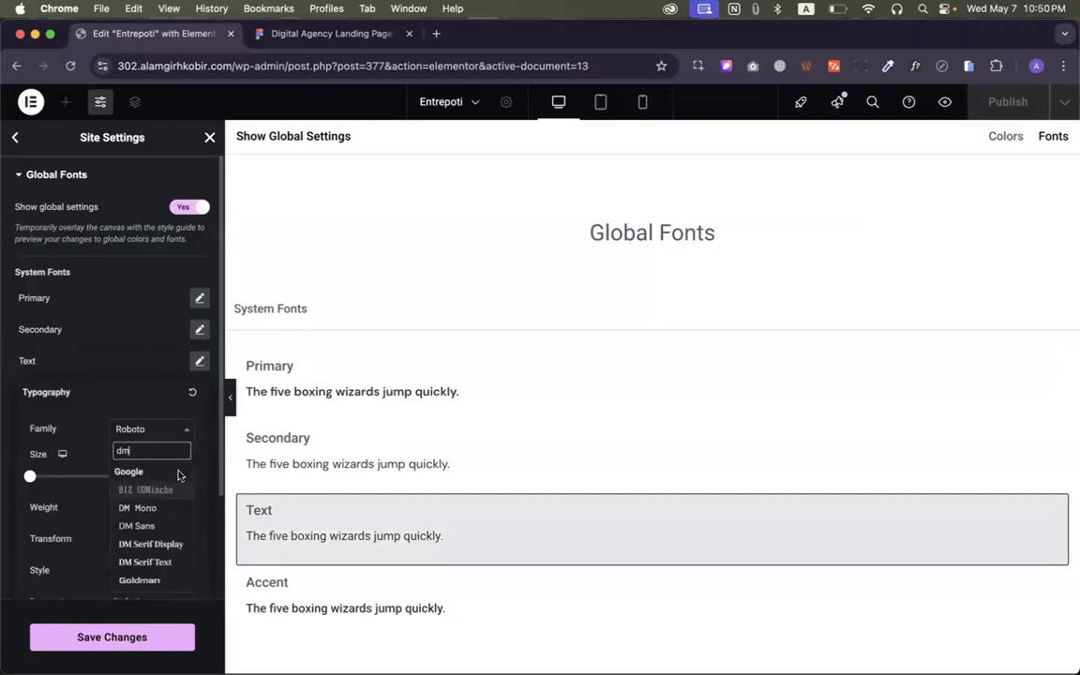
left_click(137, 526)
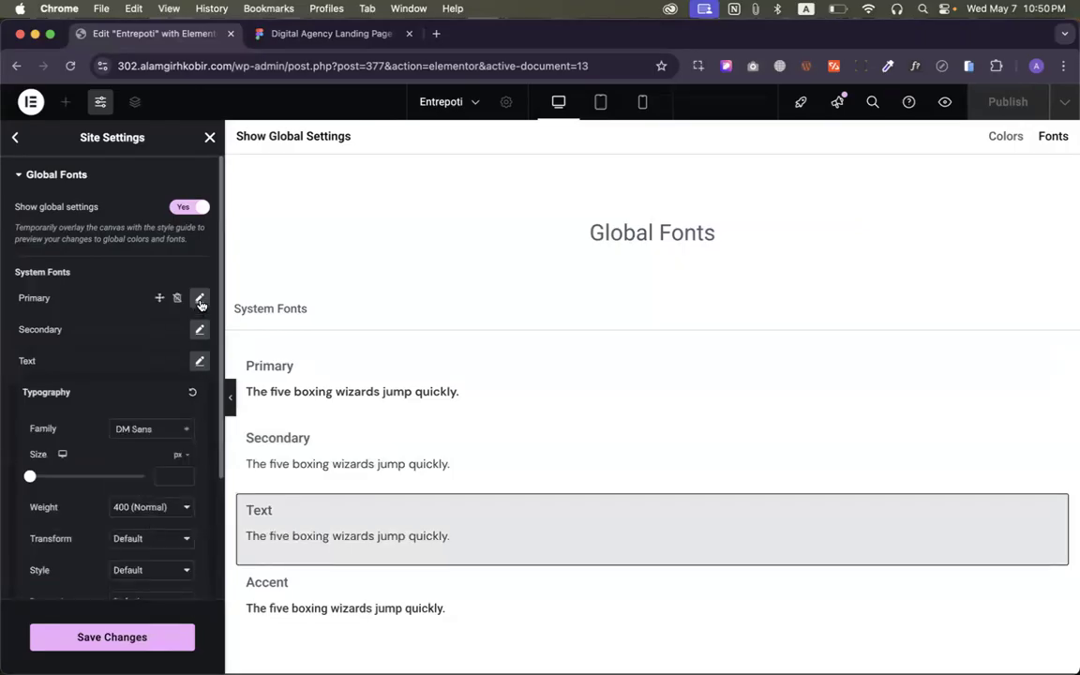
left_click(200, 363)
Set the Accent global font family to DM Sans, then save and close the site settings
left_click(200, 394)
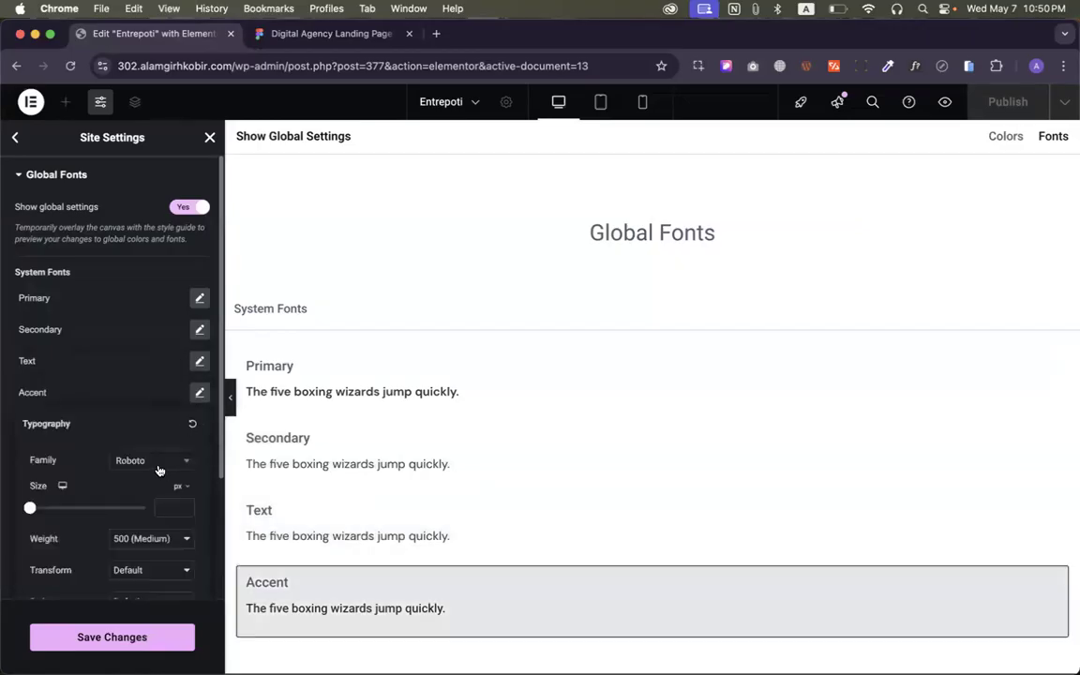
left_click(159, 470)
type("dm")
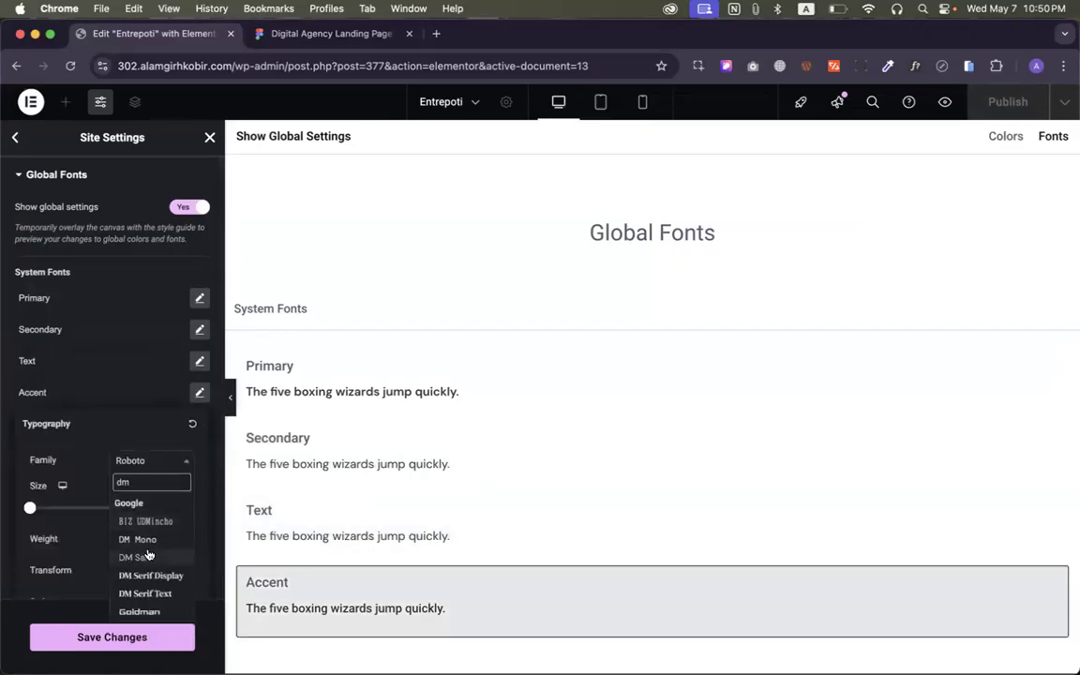
left_click(150, 553)
left_click(189, 246)
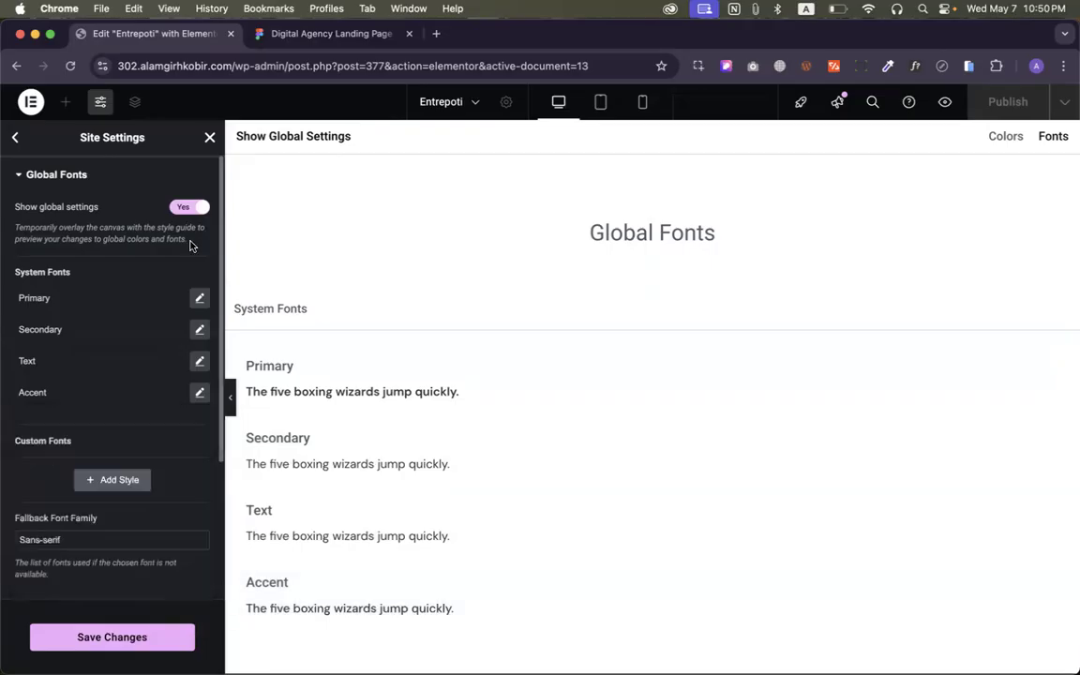
left_click(110, 637)
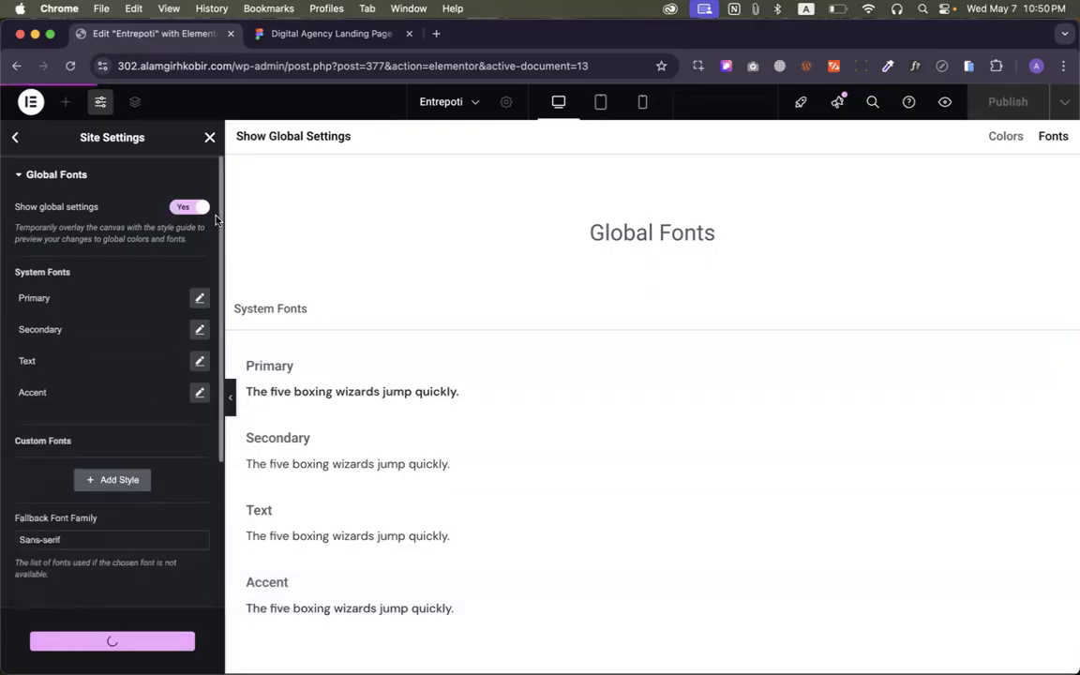
left_click(209, 137)
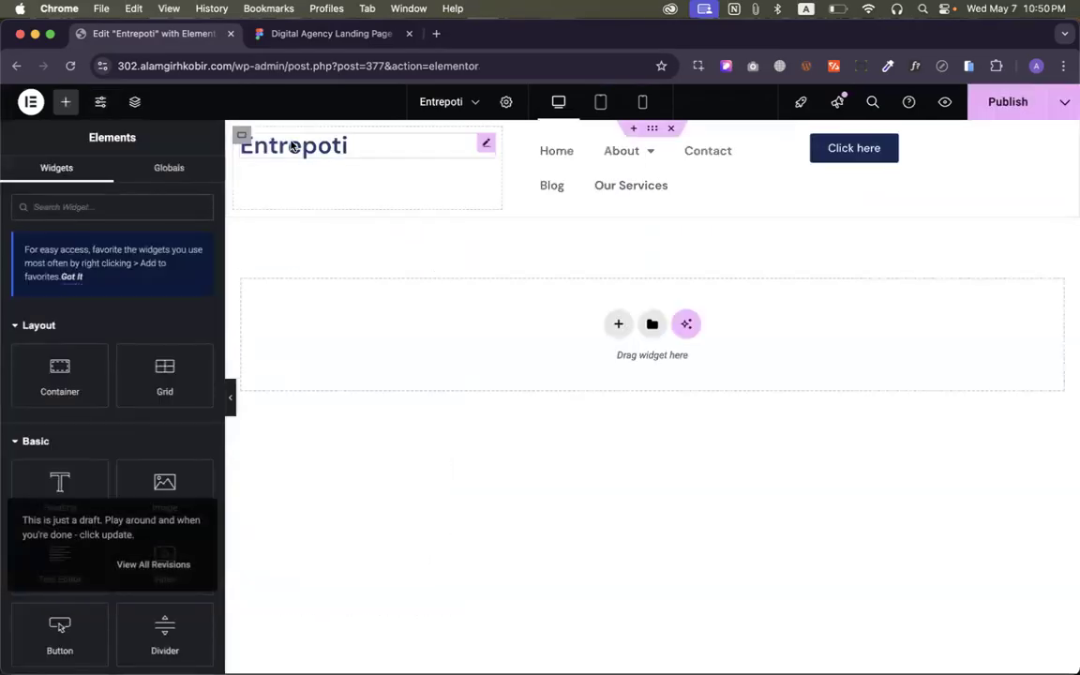
Open the Entrepoti heading's typography settings and check the logo text's size, weight and line height in Figma
left_click(293, 146)
left_click(105, 176)
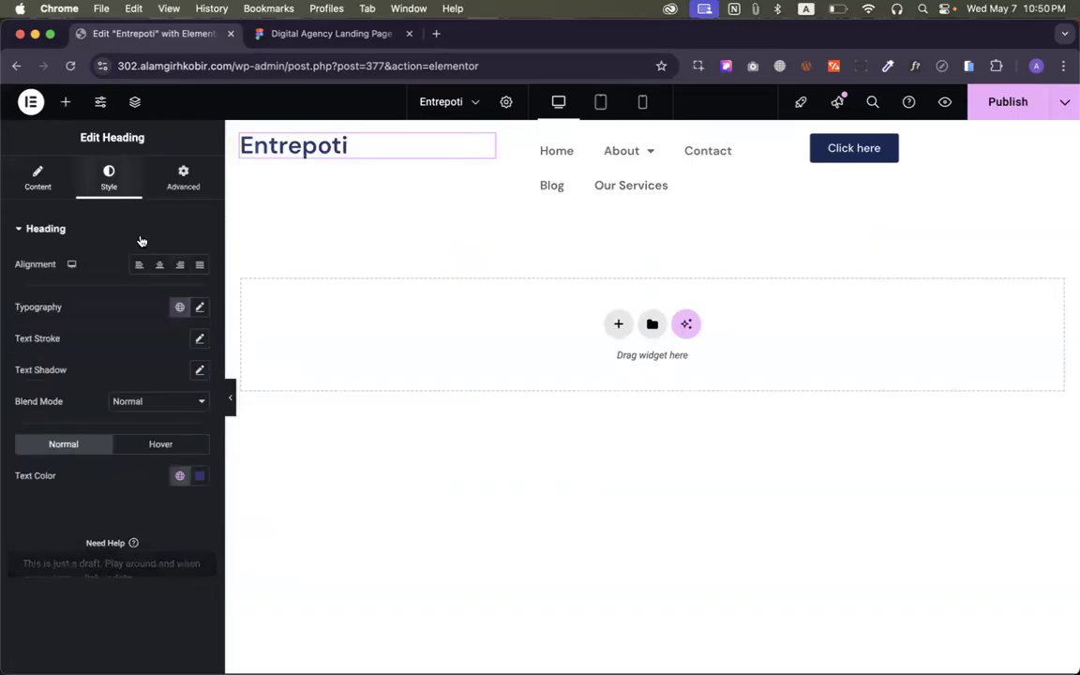
left_click(199, 310)
left_click(319, 34)
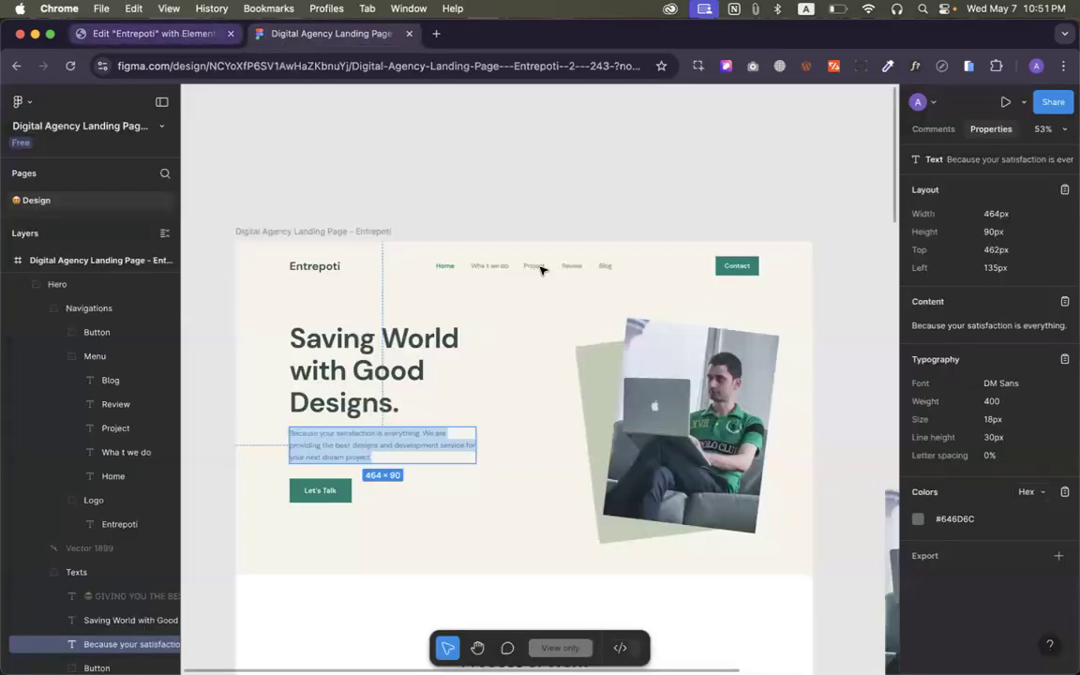
left_click(307, 266)
left_click(307, 266)
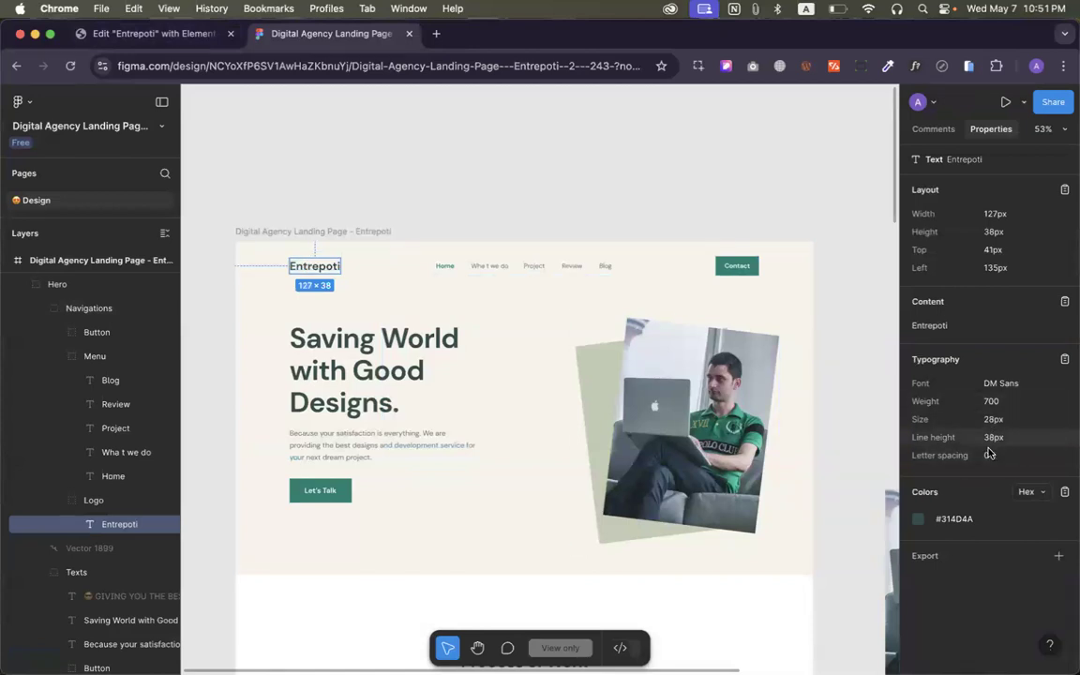
Set the Entrepoti heading in Elementor to size 28 px, weight 700 (Bold) and line height 38 px
left_click(153, 35)
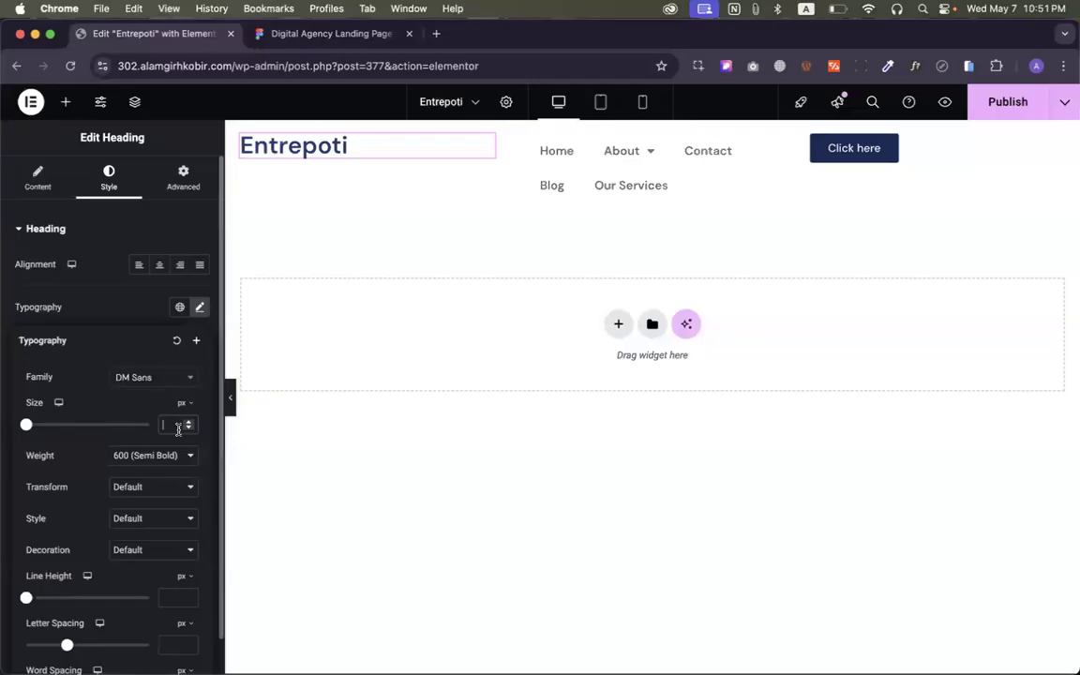
type("28")
left_click(135, 454)
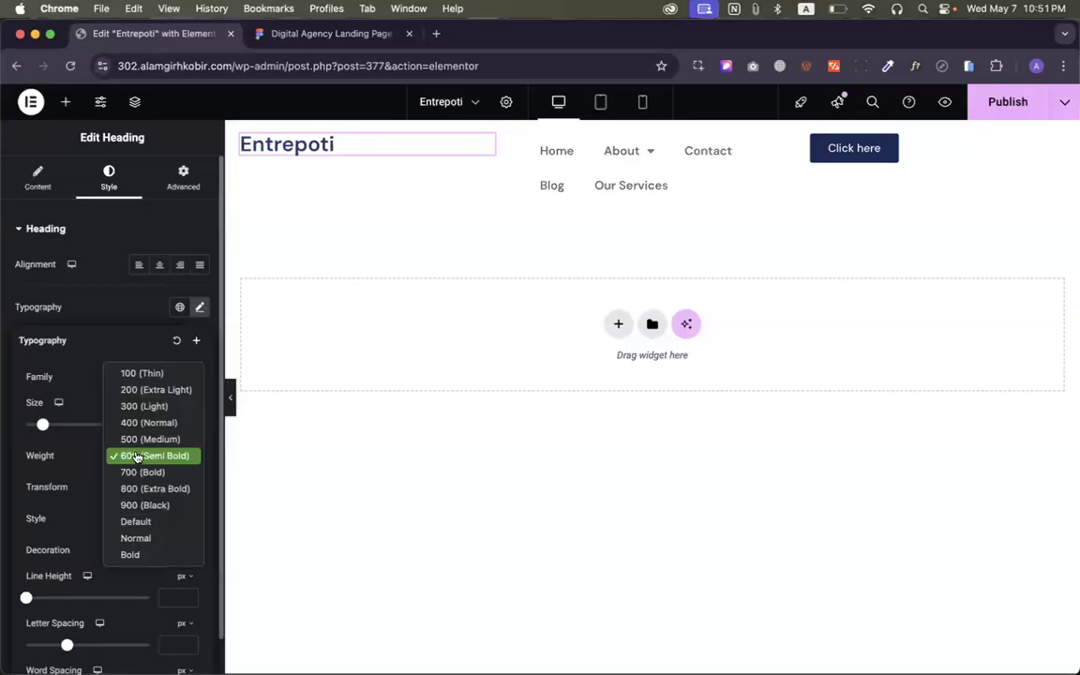
left_click(141, 474)
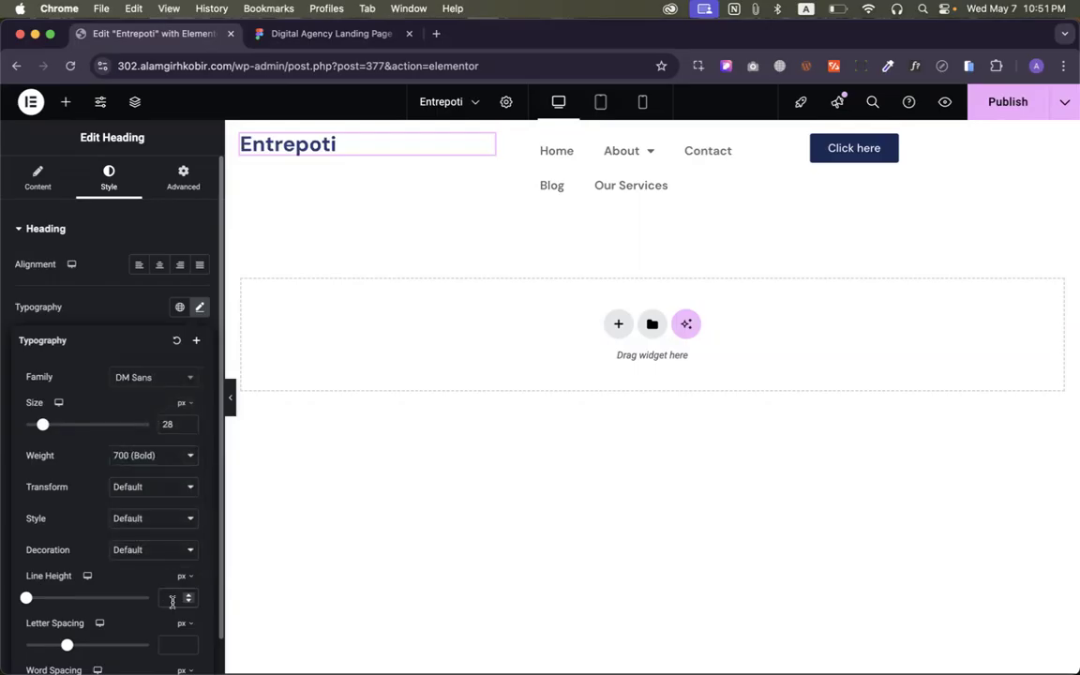
left_click(172, 601)
type("38")
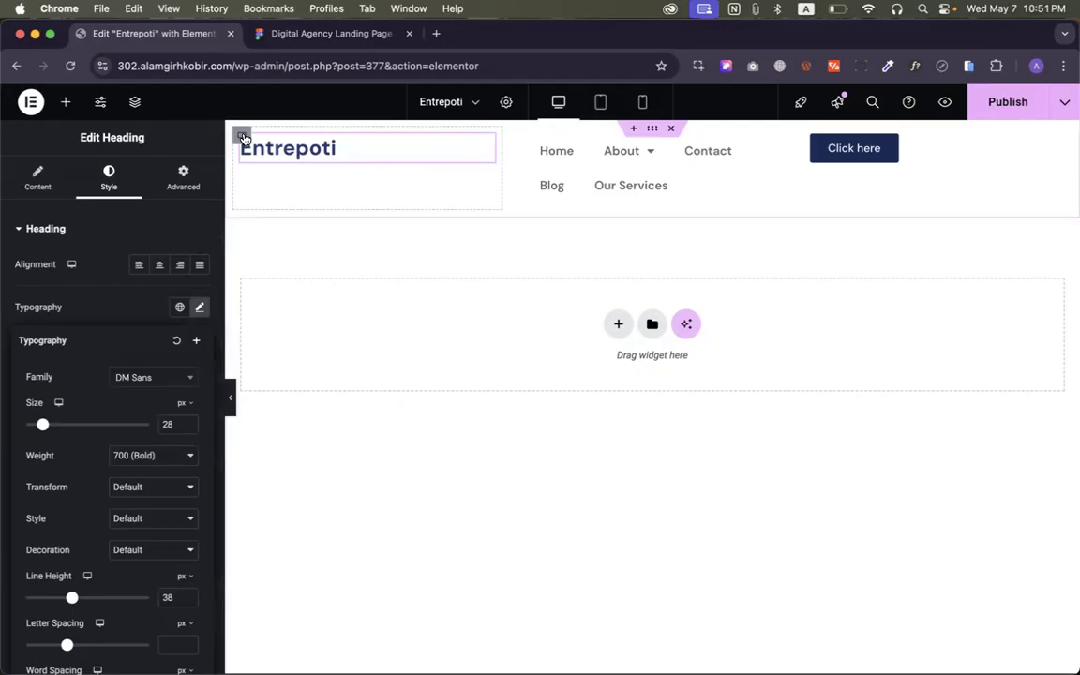
Center the Entrepoti logo vertically within its header container by justifying the container's content to the center
left_click(242, 134)
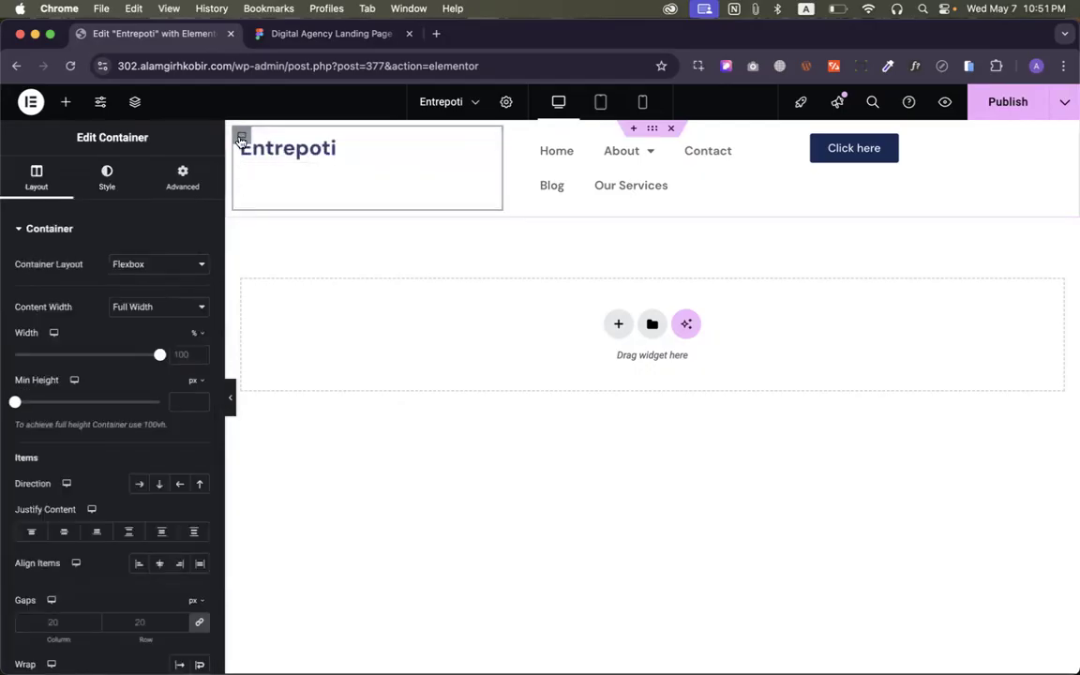
scroll(132, 458, "down", 1)
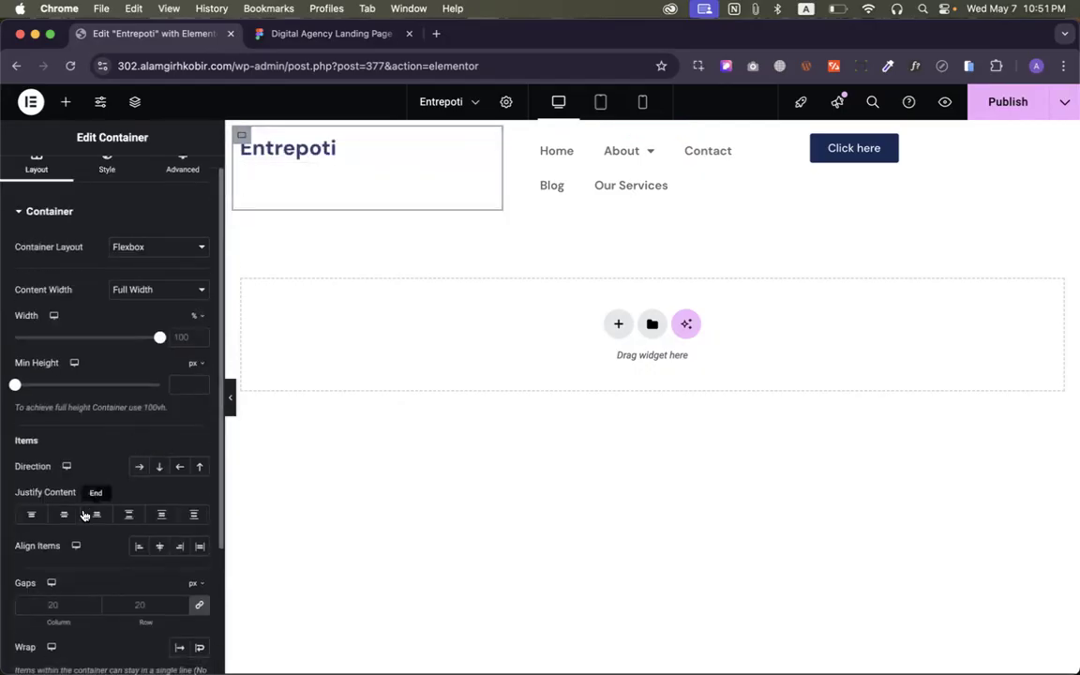
left_click(63, 515)
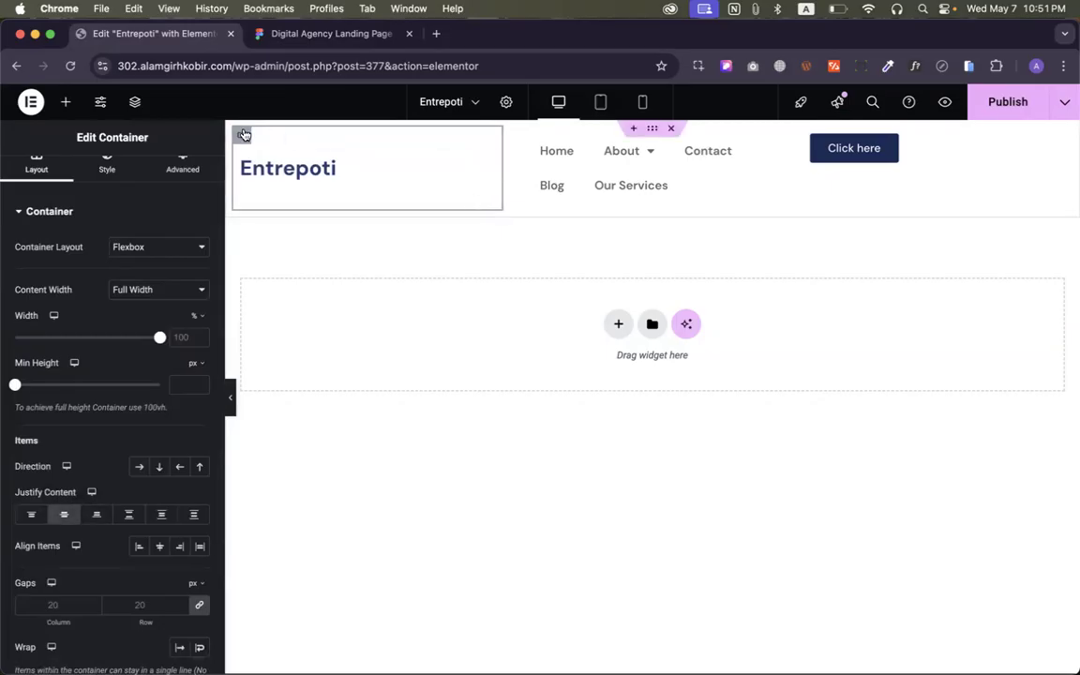
Narrow the Entrepoti logo's container by setting its width to 15%
left_click_drag(500, 168, 323, 183)
double_click(183, 338)
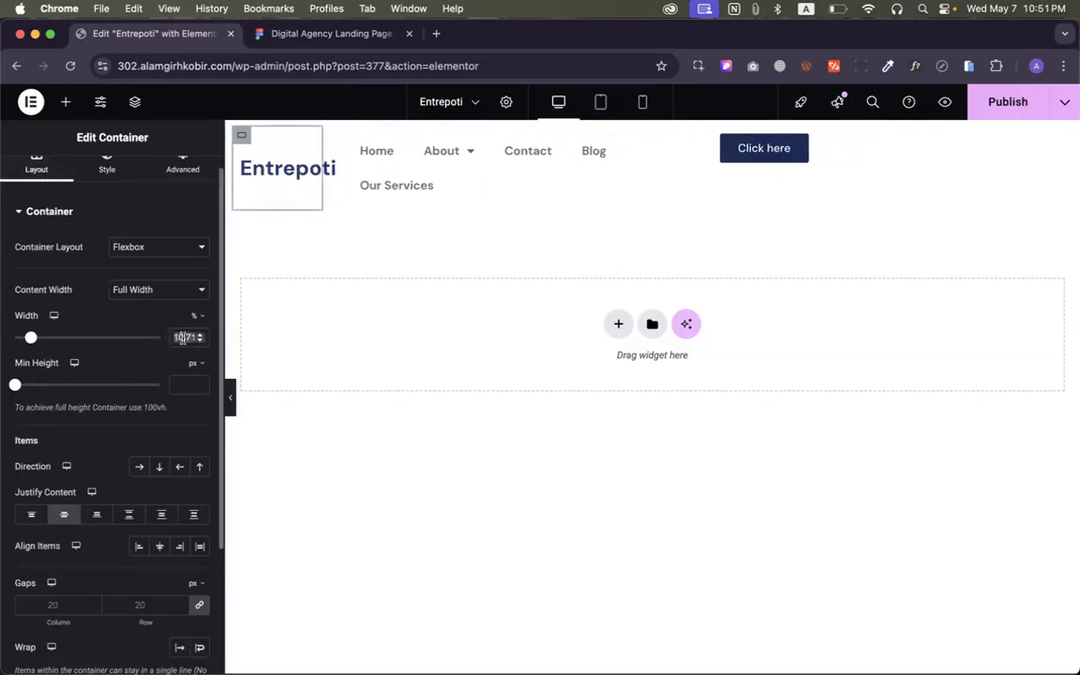
type("10")
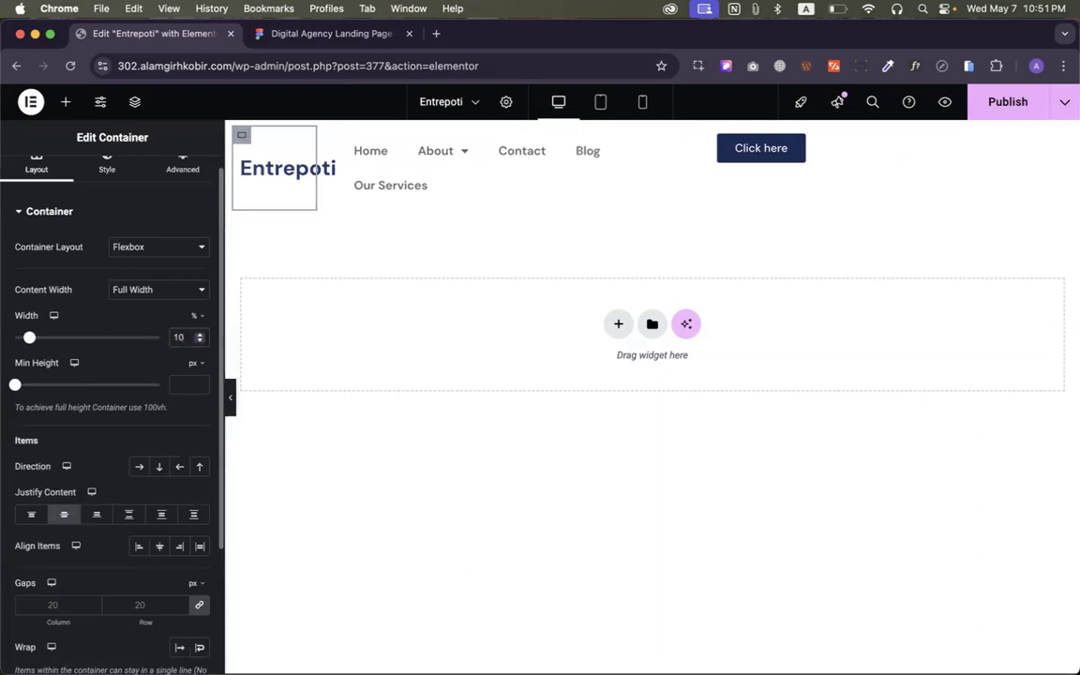
key("Up")
key("Up")
key("Up")
key("Up")
key("Up")
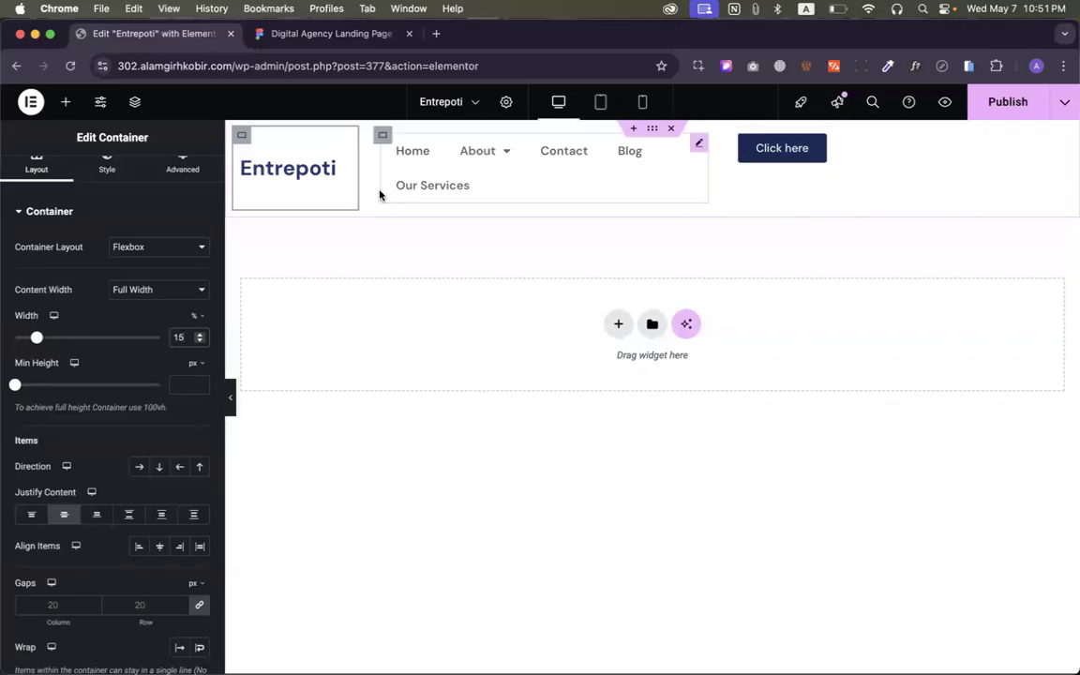
Widen the header menu's container to about 66% so all menu items fit on one line
left_click(382, 138)
left_click_drag(713, 157, 930, 159)
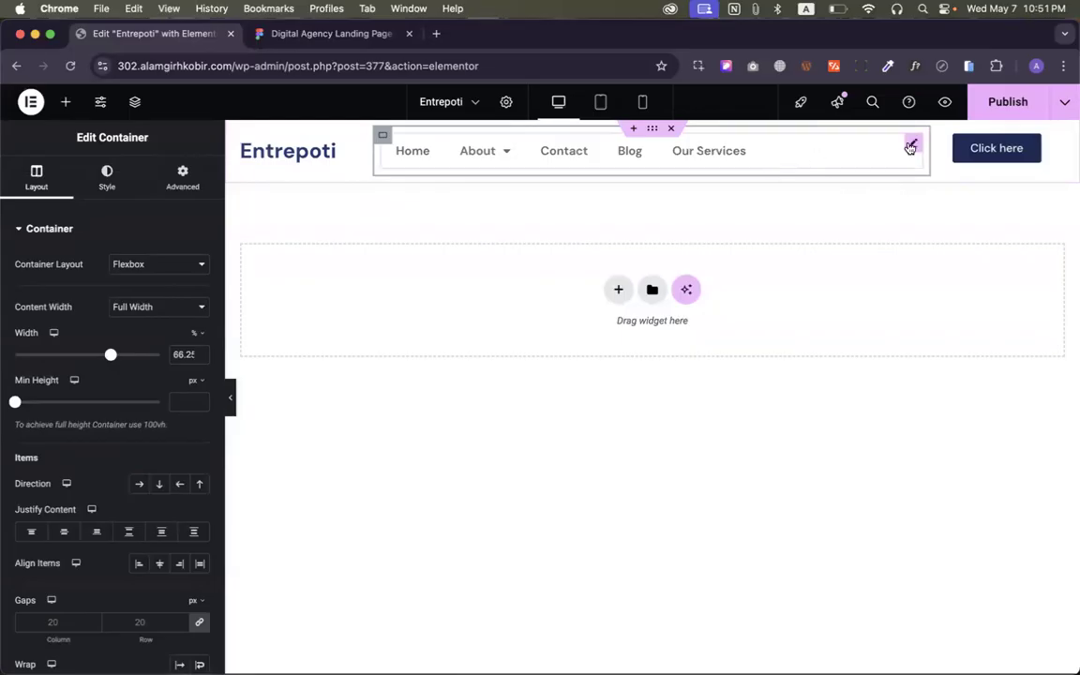
left_click(952, 139)
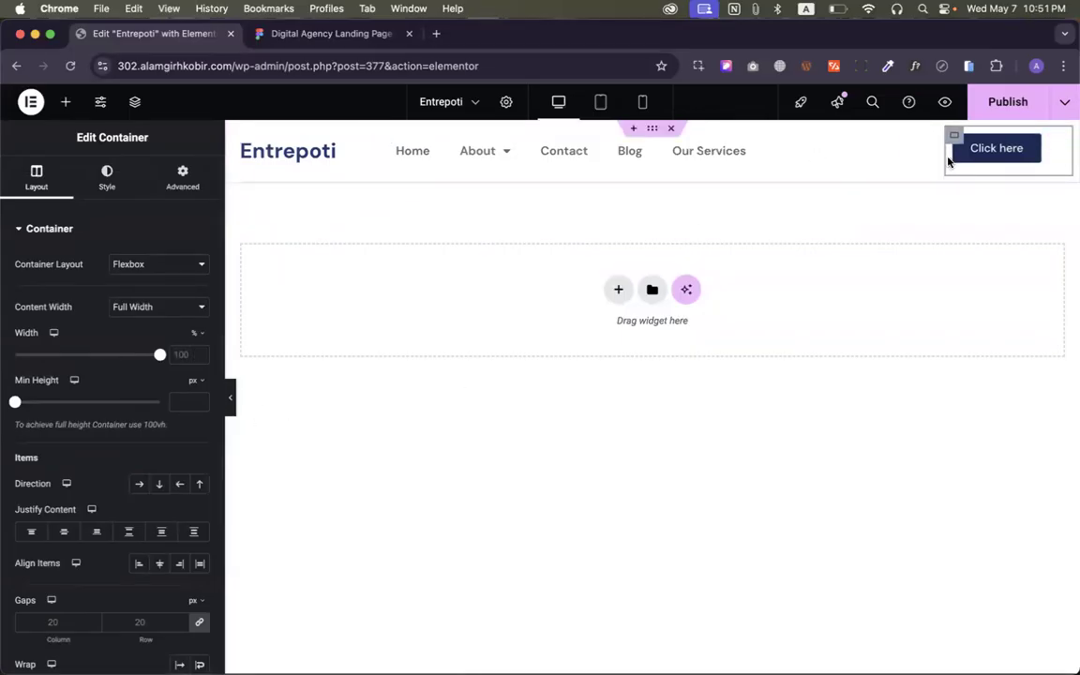
left_click_drag(1072, 148, 1066, 149)
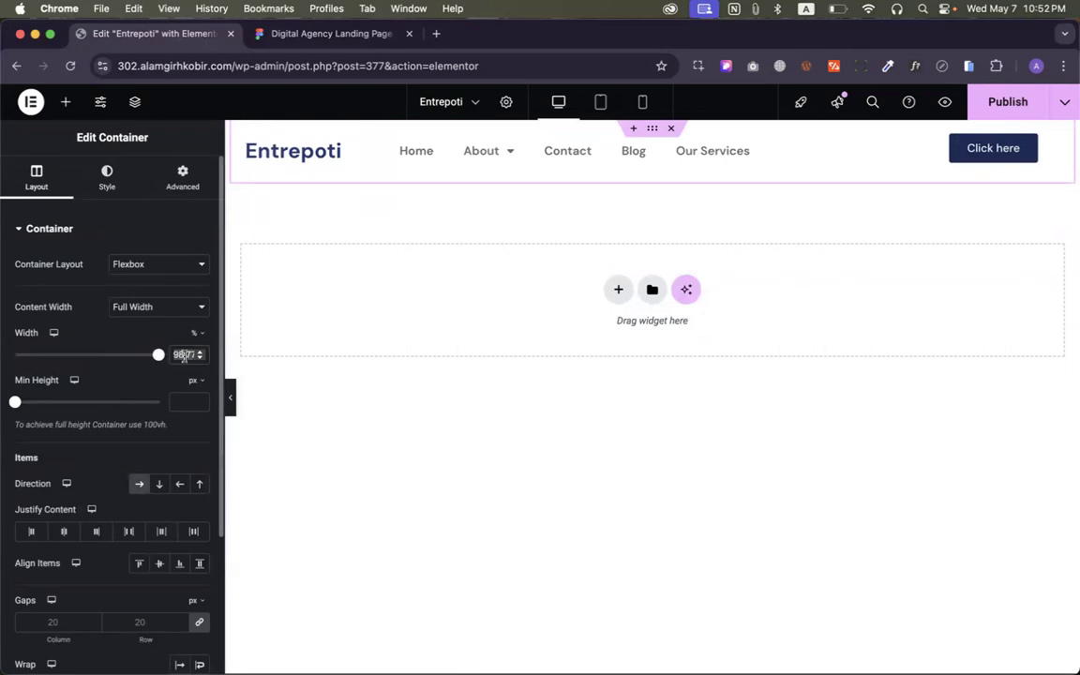
type("100")
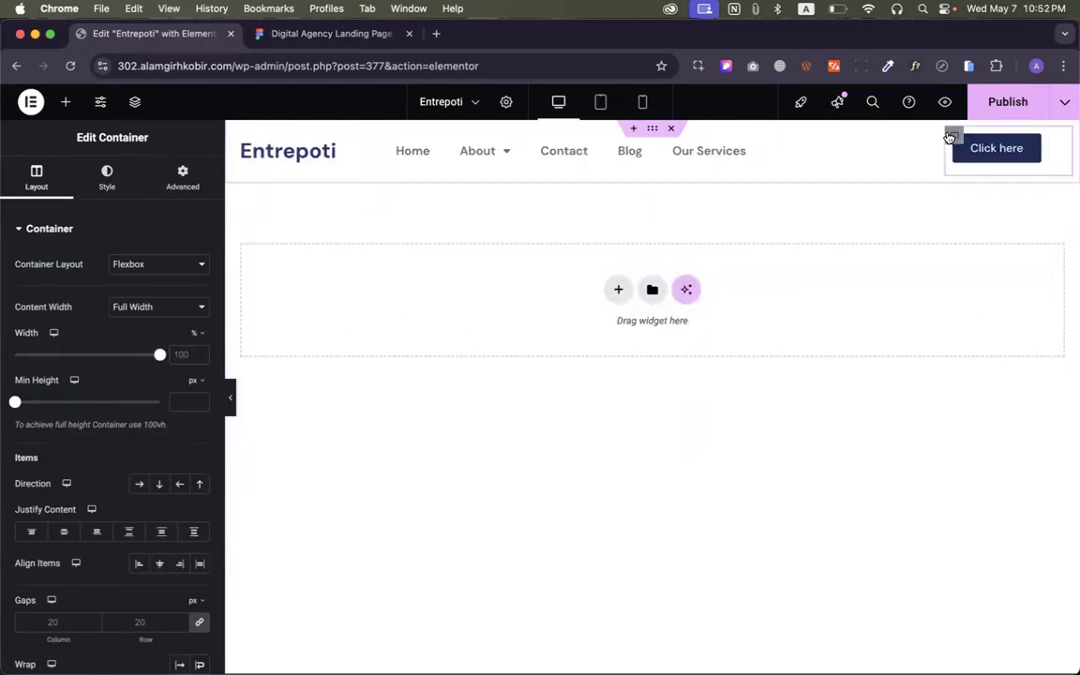
Align the header's "Click here" button to the end of its container
left_click(1054, 147)
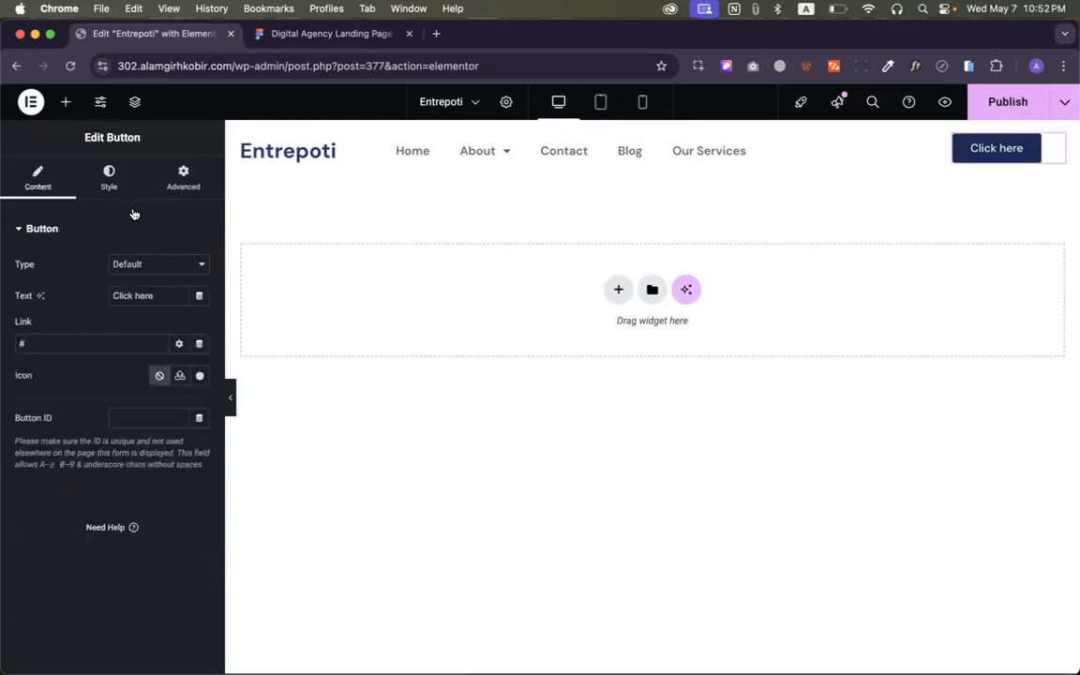
left_click(109, 180)
left_click(180, 267)
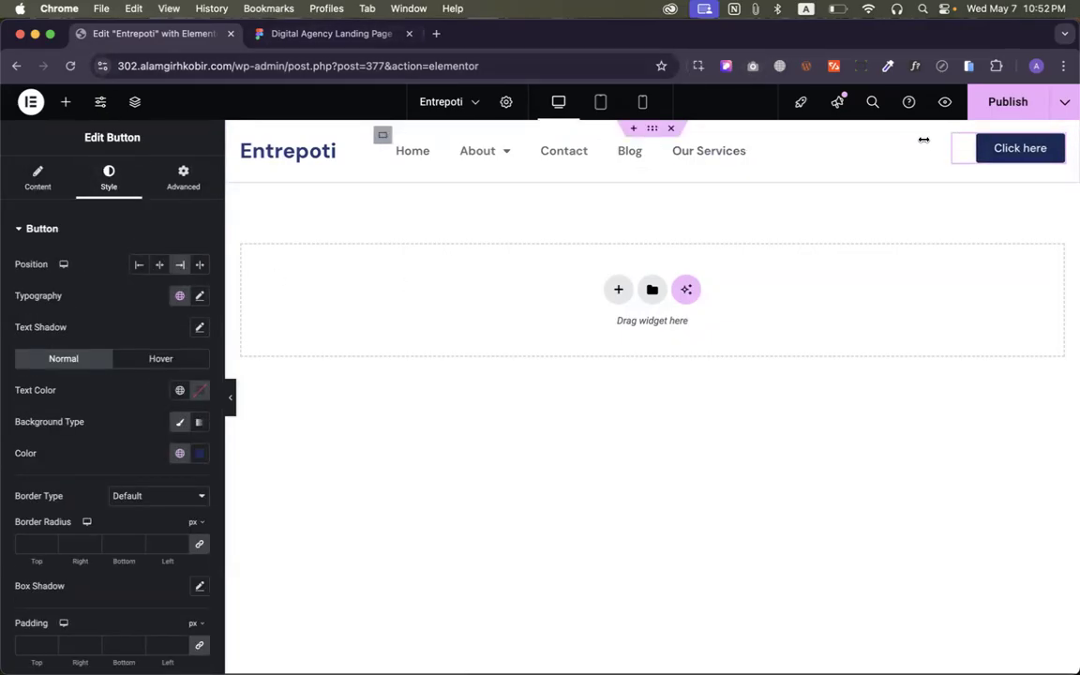
Compare the header menu's placement with the Figma design and set the WordPress Menu widget's alignment to center
left_click(824, 132)
left_click(179, 390)
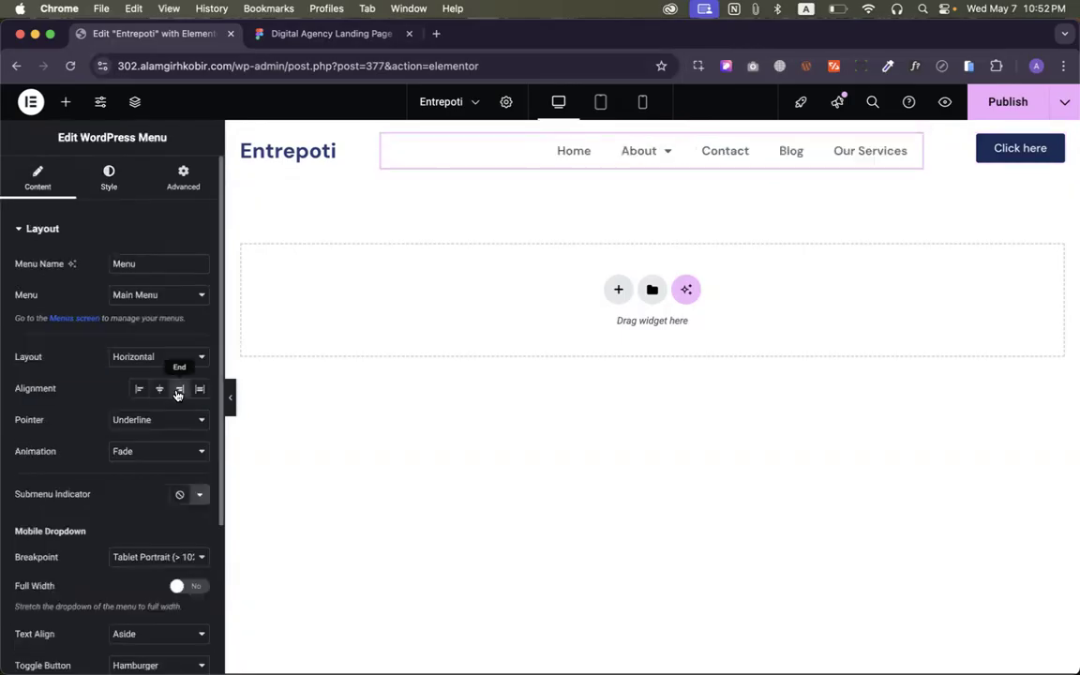
left_click(258, 34)
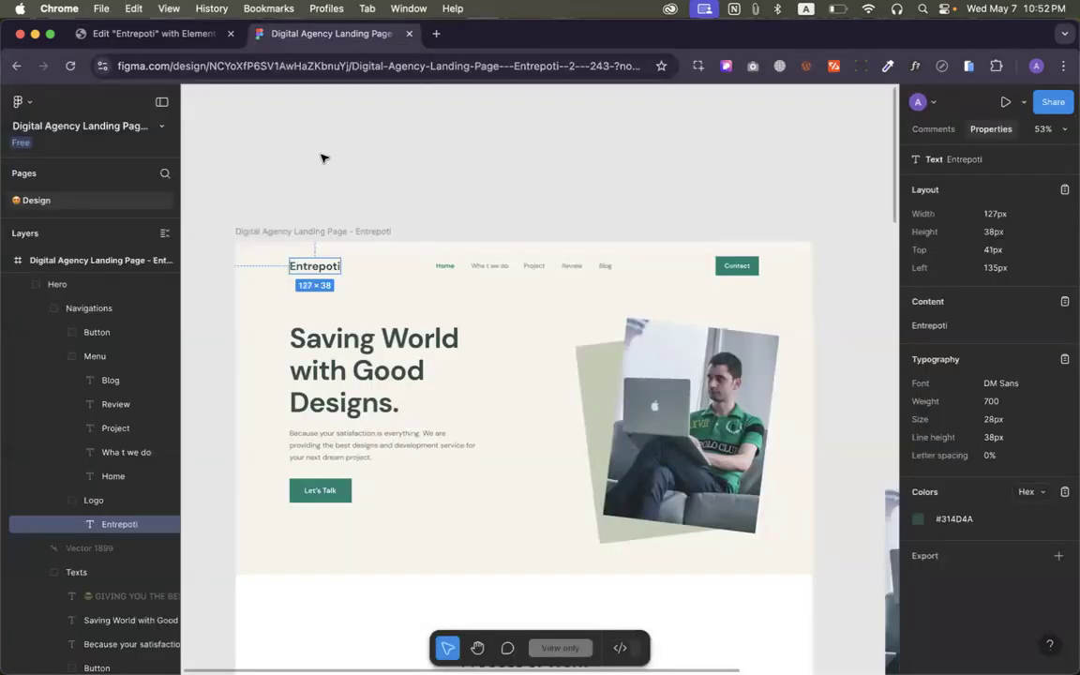
left_click(150, 33)
left_click(159, 388)
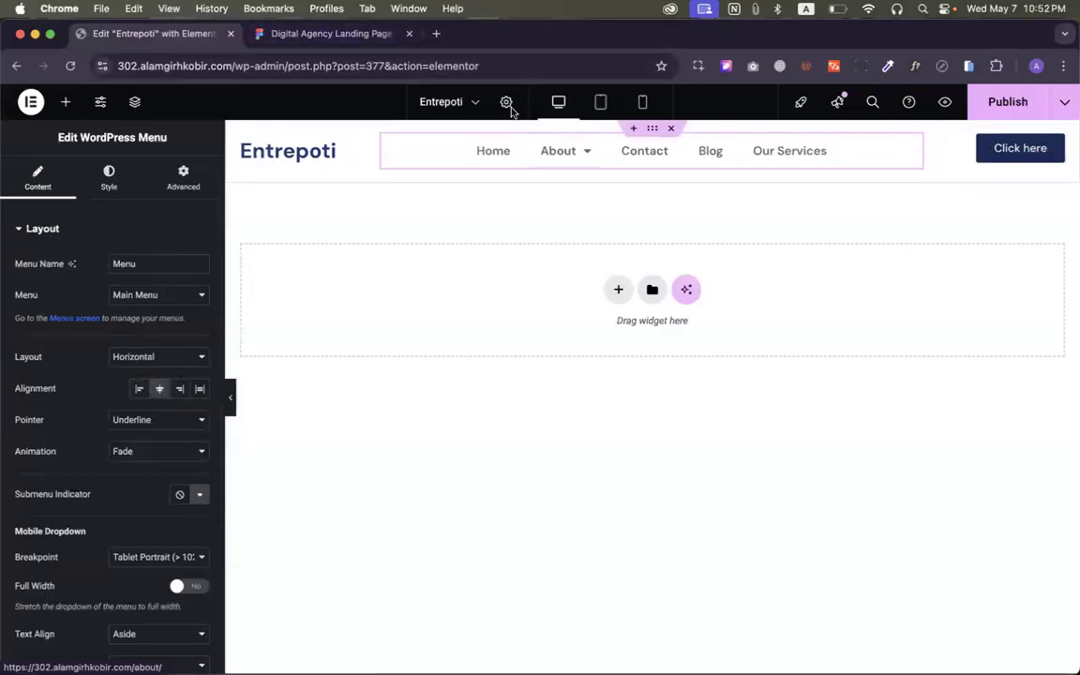
Switch to Figma and copy the text content of the header's Contact button
left_click(375, 36)
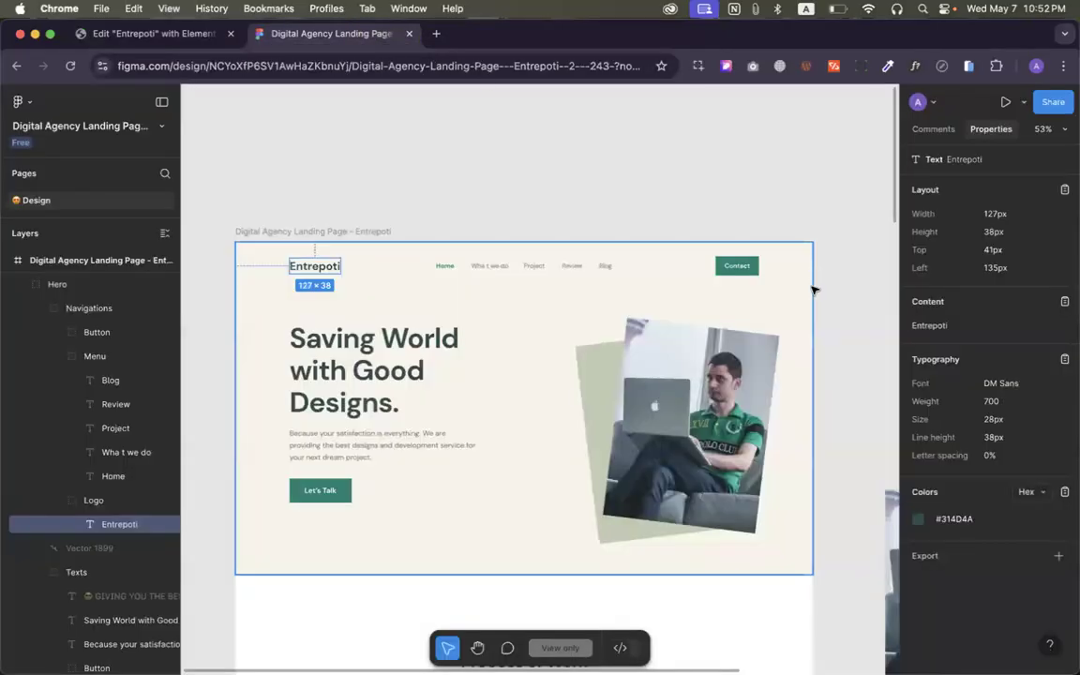
left_click(735, 265)
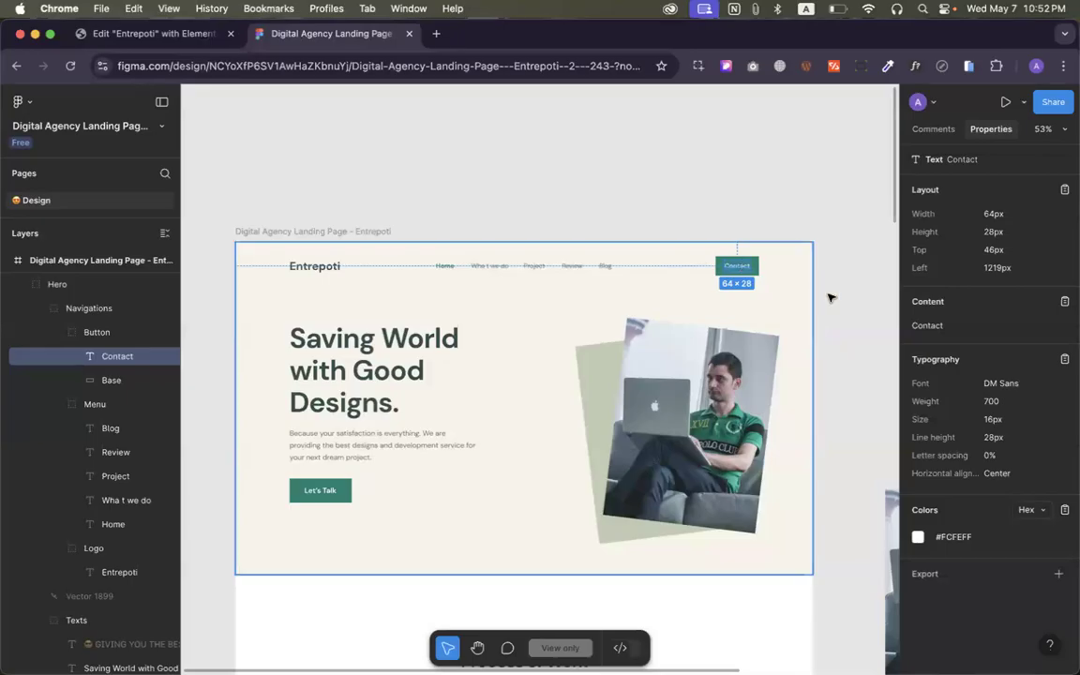
left_click(928, 326)
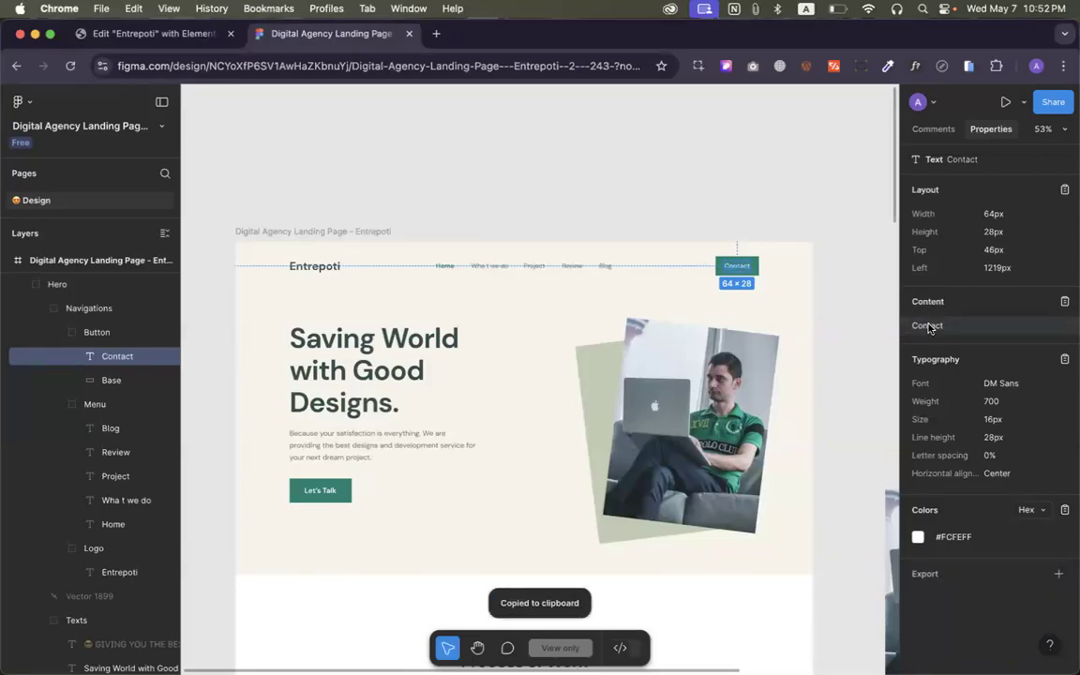
Back in Elementor, replace the header button's text with the copied "Contact"
left_click(155, 33)
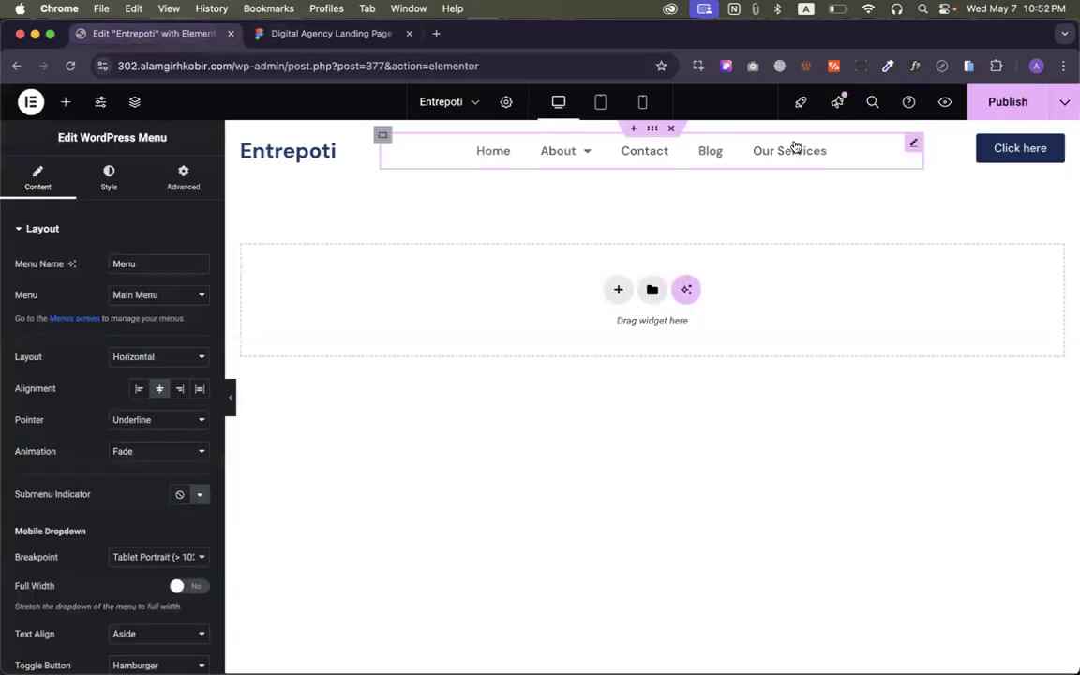
left_click(1036, 147)
left_click(41, 184)
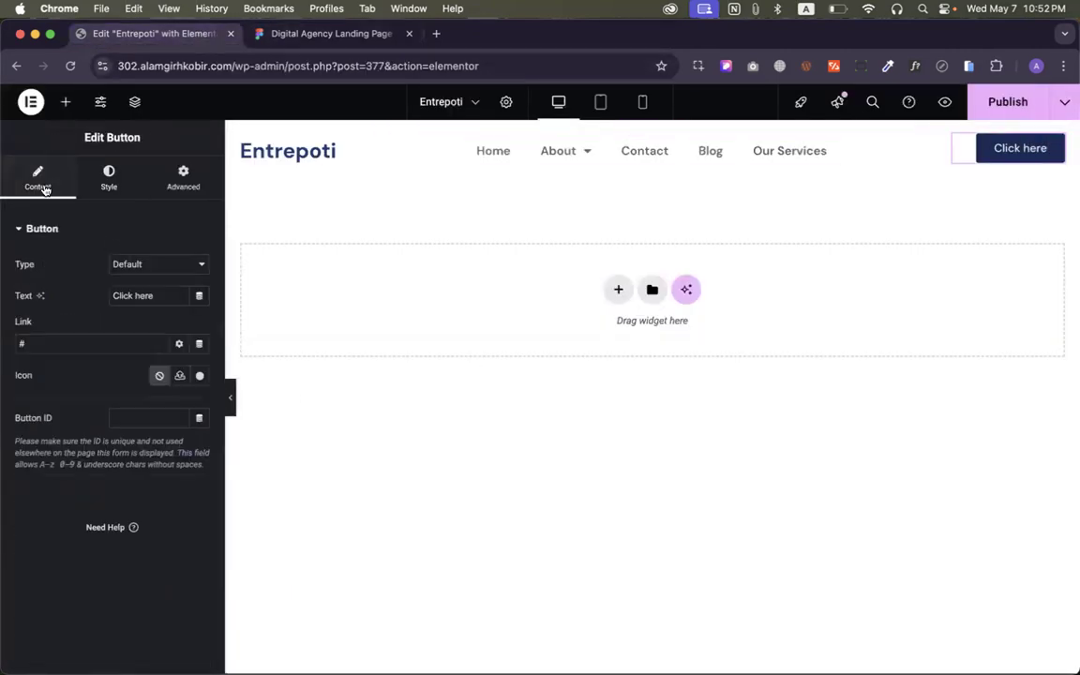
triple_click(138, 296)
key("super+v")
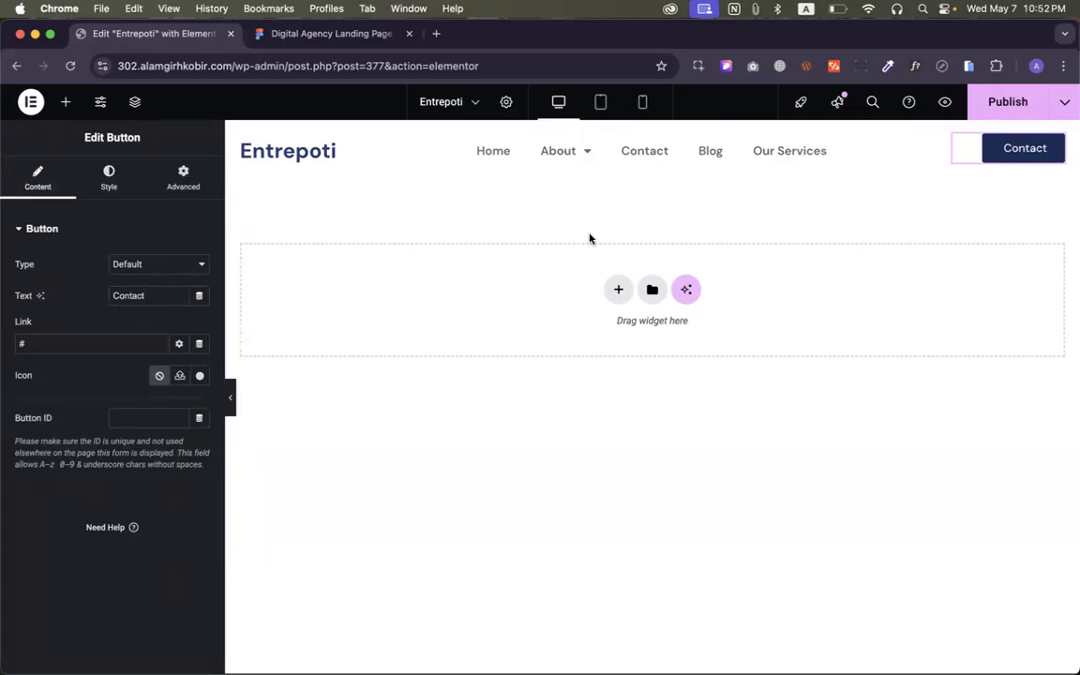
Select the header's WordPress Menu widget and check the Home link's weight, size and line height in Figma
left_click(909, 146)
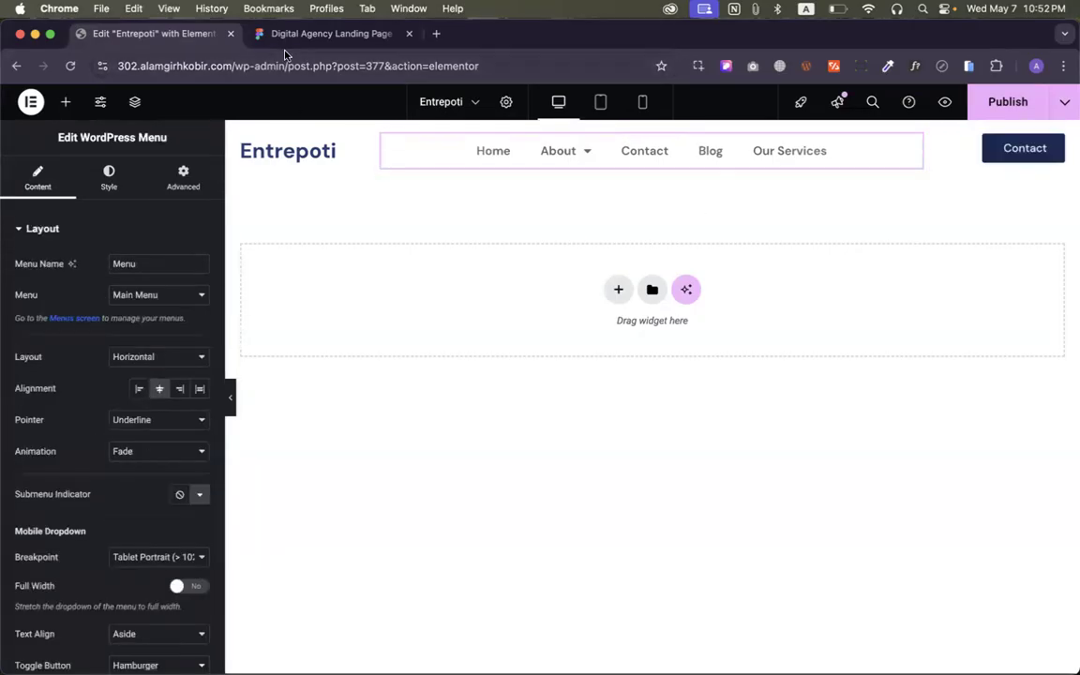
left_click(324, 33)
double_click(441, 269)
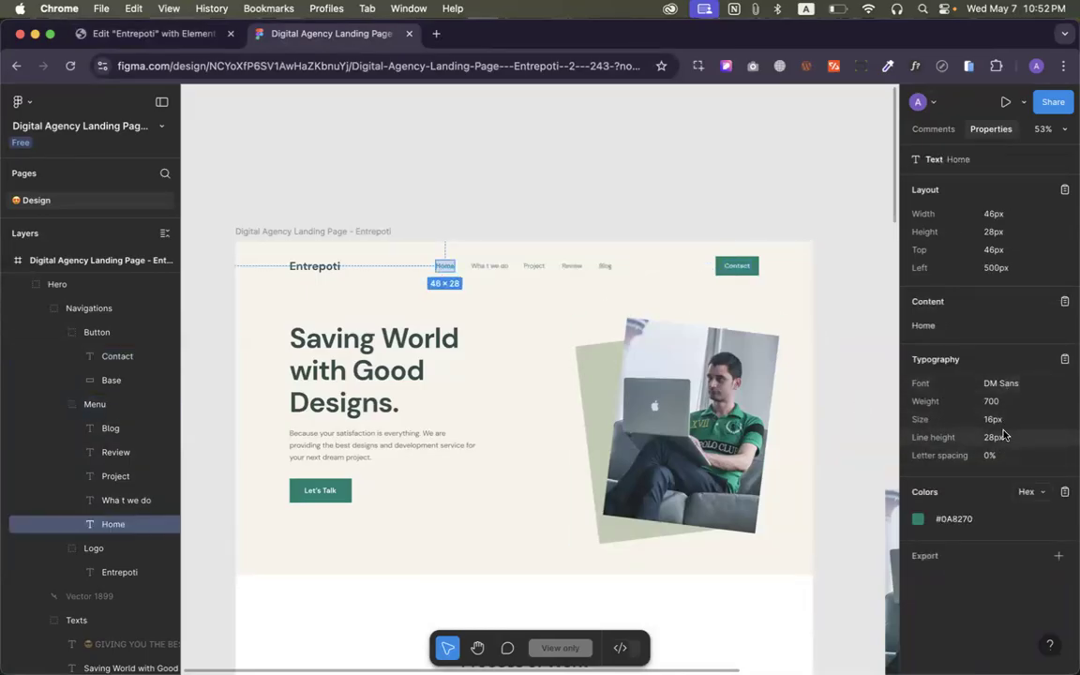
In Elementor, set the main menu's typography to size 16 px, line height 28 px and weight 700 (Bold)
left_click(141, 35)
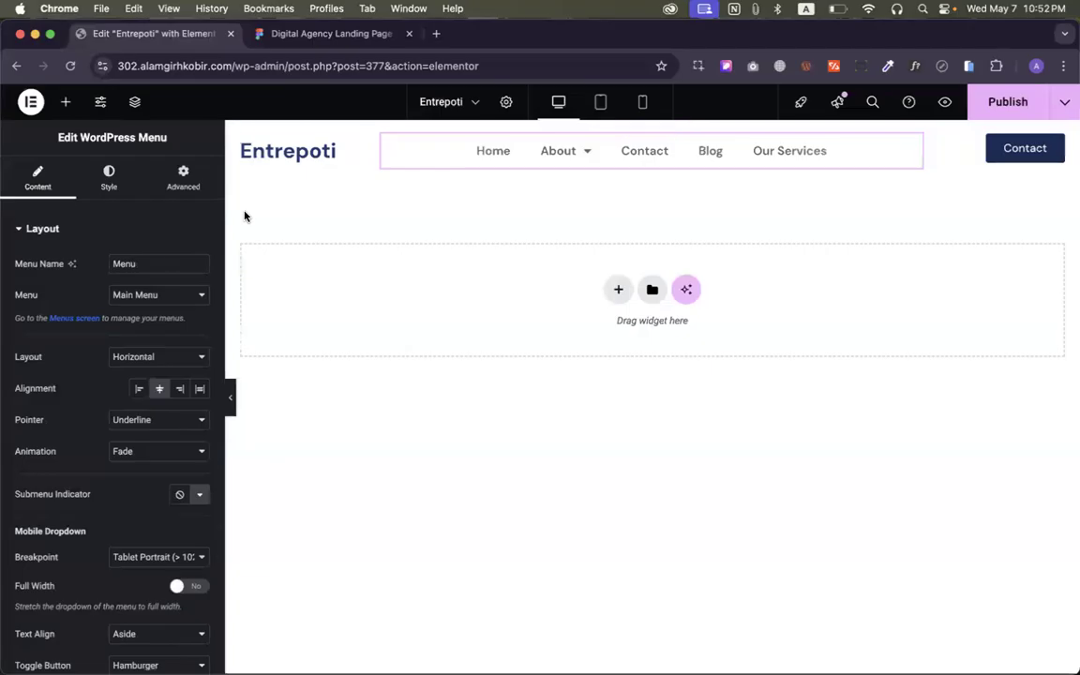
left_click(109, 176)
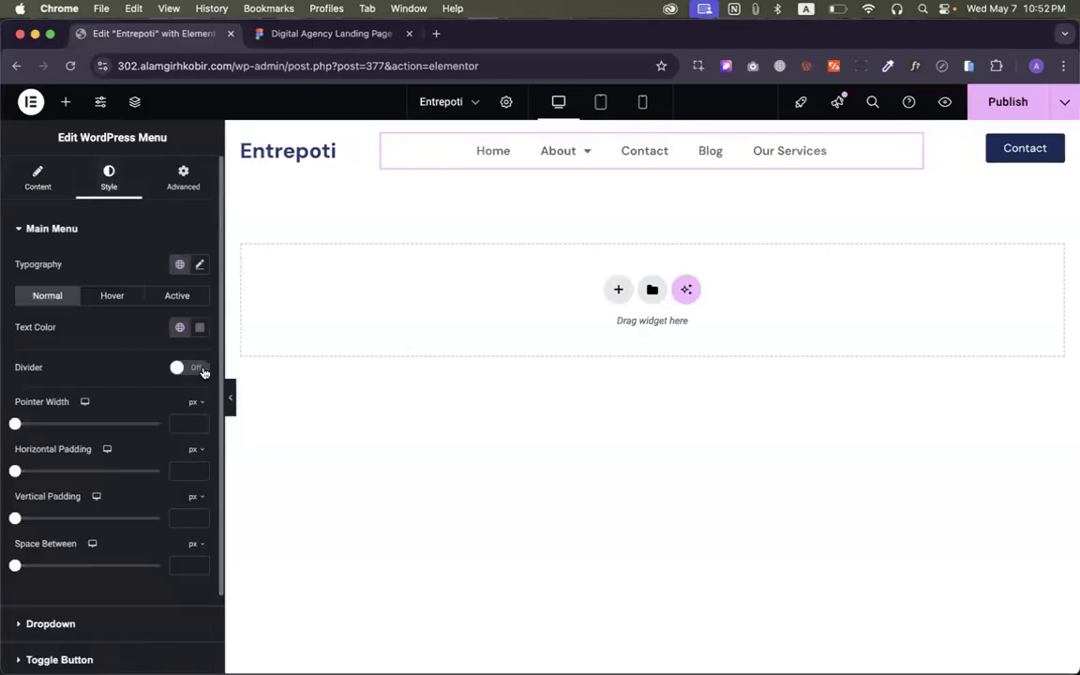
left_click(199, 266)
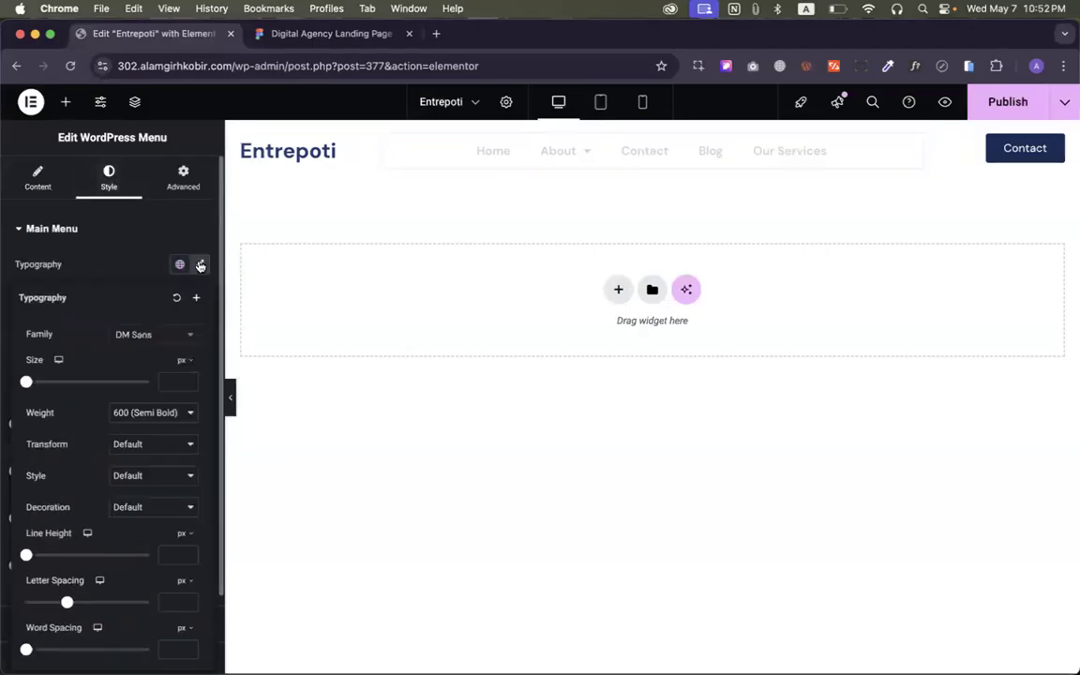
left_click(177, 379)
type("16")
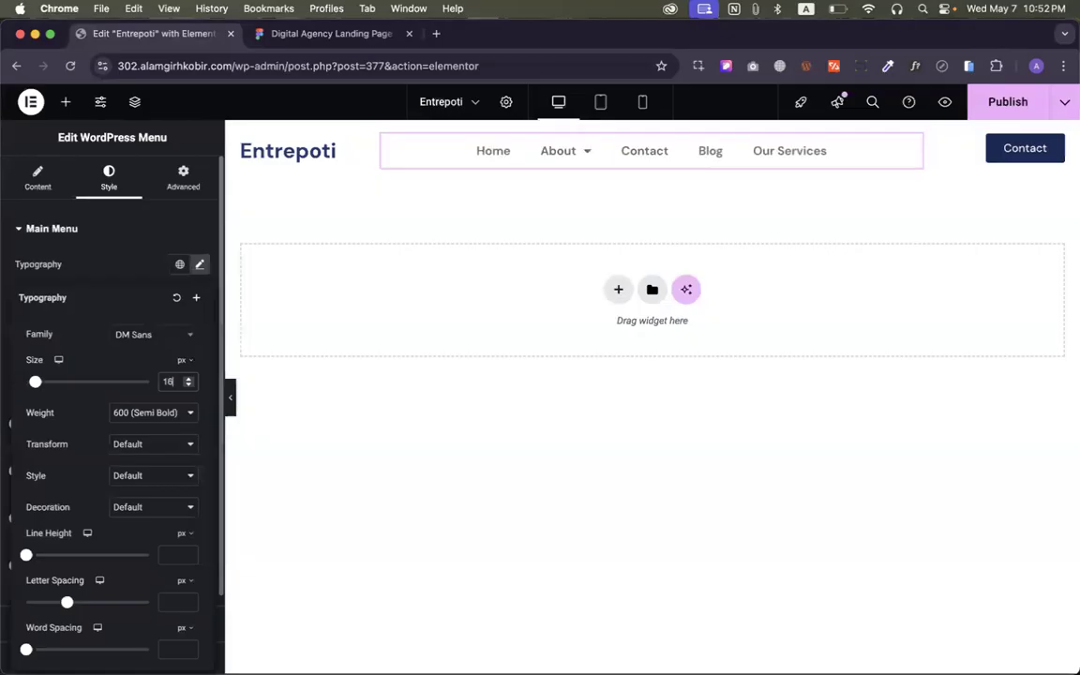
left_click(169, 554)
type("28")
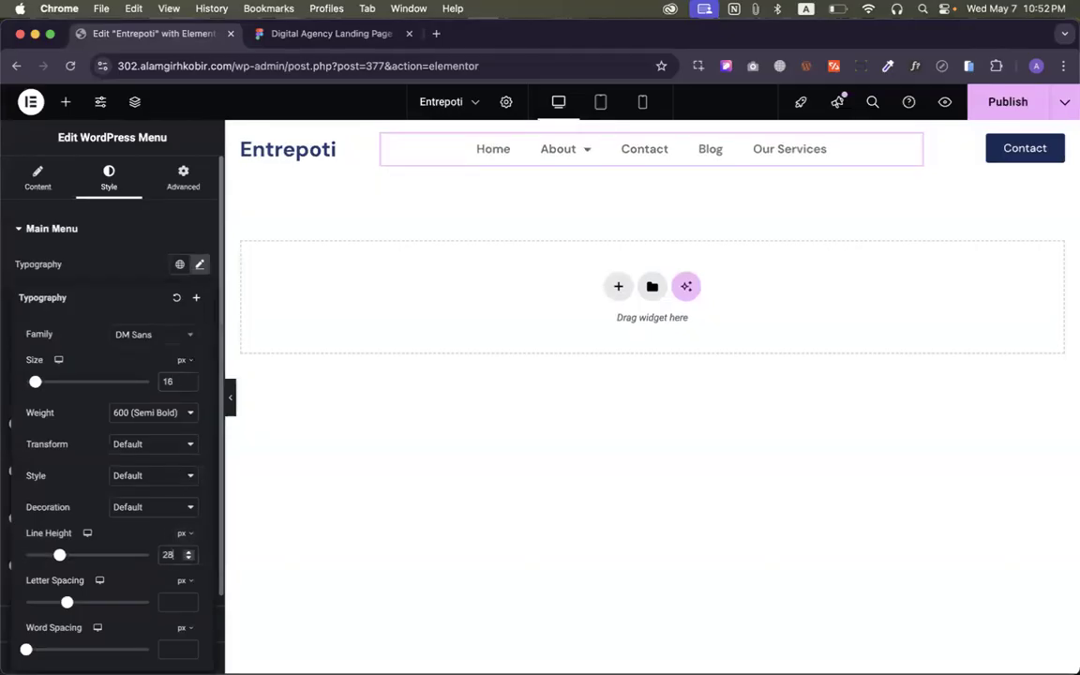
left_click(159, 414)
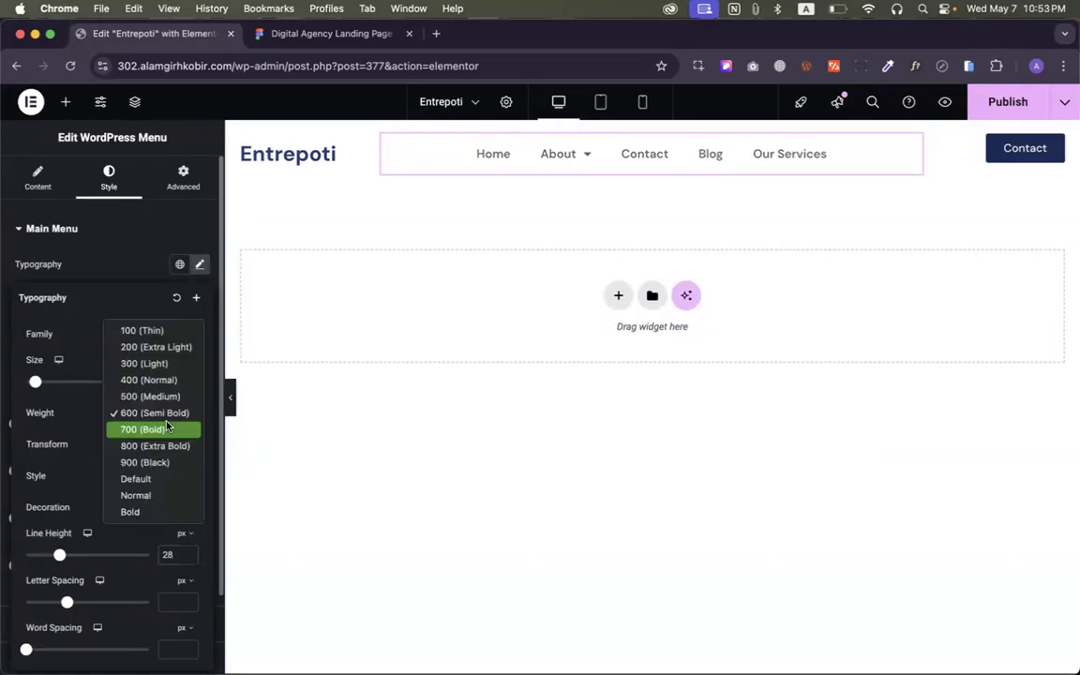
left_click(143, 429)
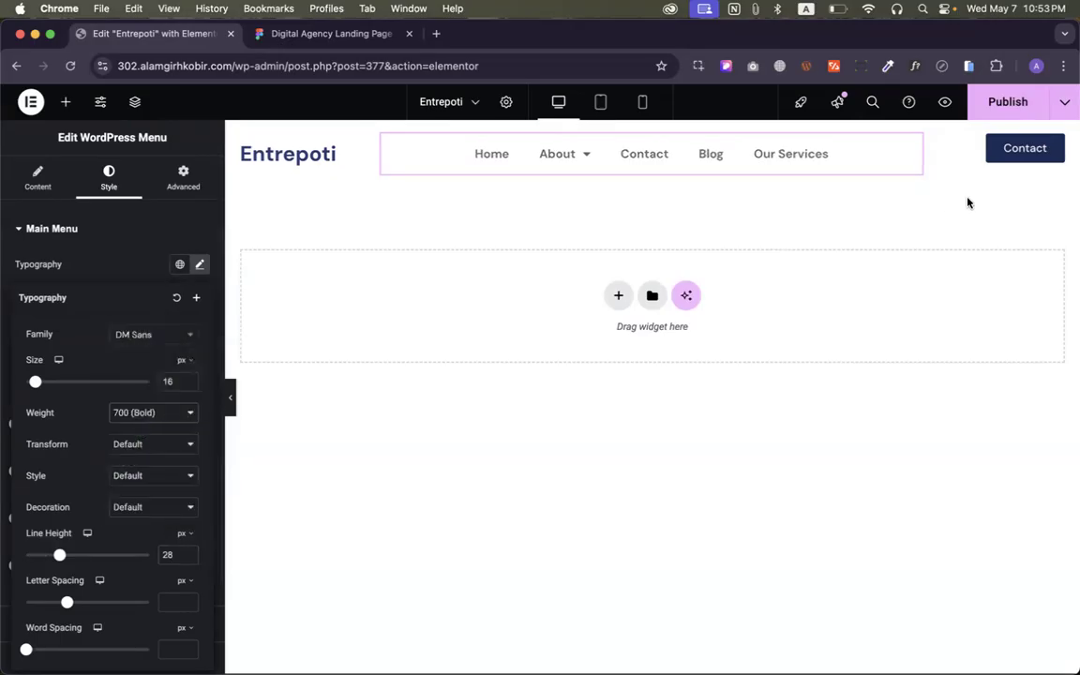
Switch to Figma and examine the header menu's Home link and the hero section's background up close
key("ctrl+Tab")
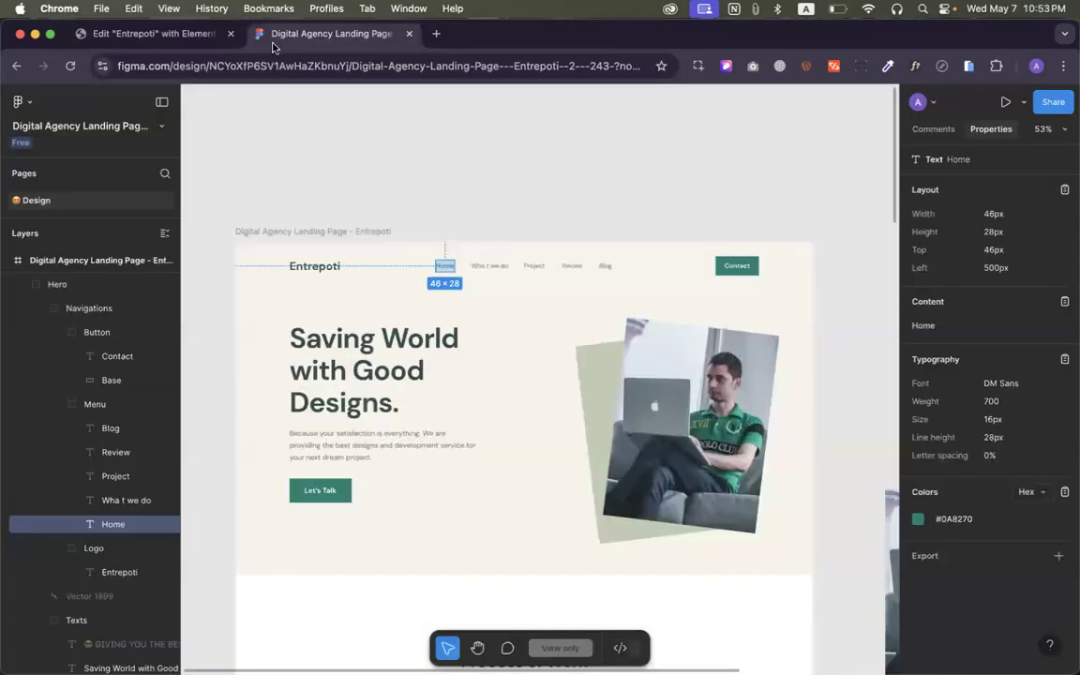
left_click(442, 278)
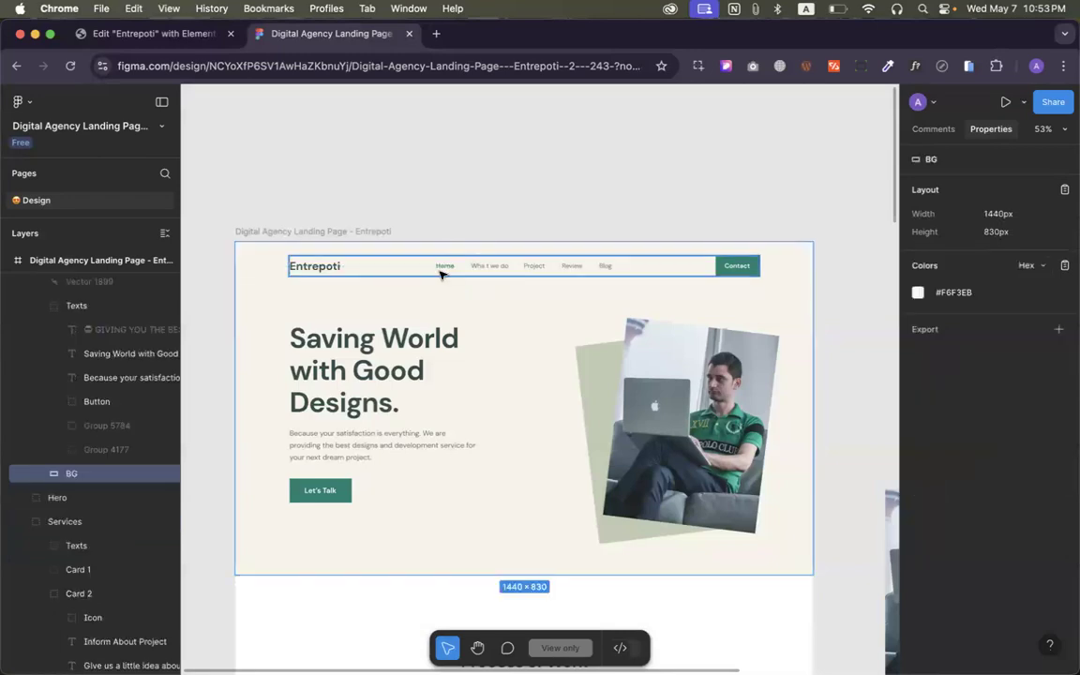
scroll(440, 275, "up", 10, "ctrl")
scroll(441, 273, "down", 10, "ctrl")
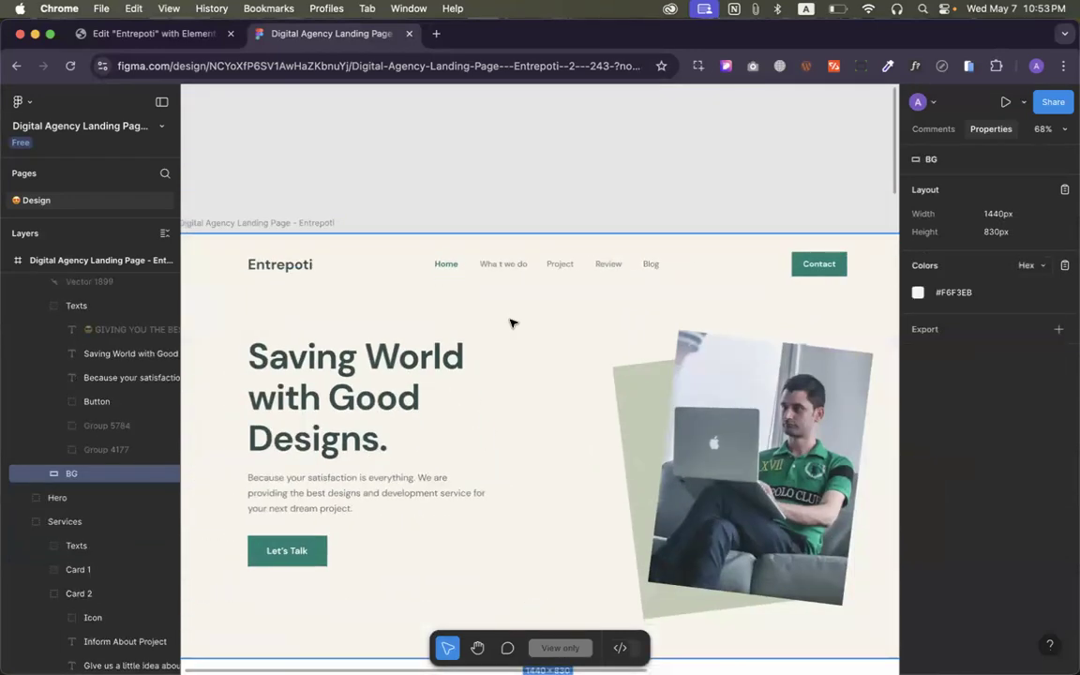
scroll(508, 325, "down", 2)
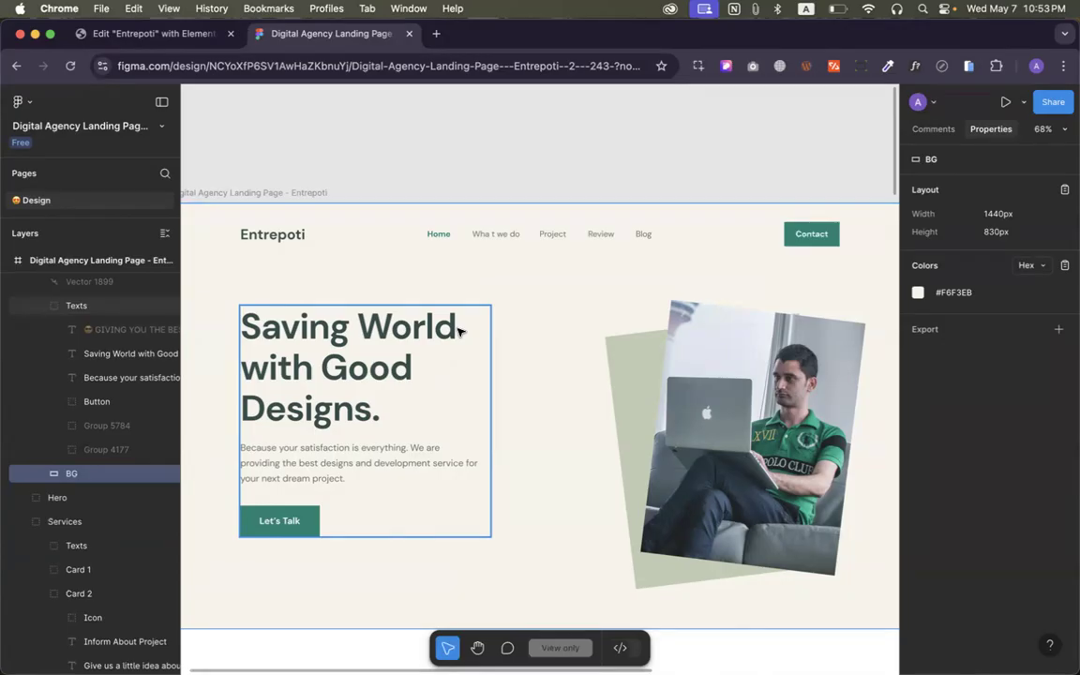
left_click(433, 232)
left_click(530, 289)
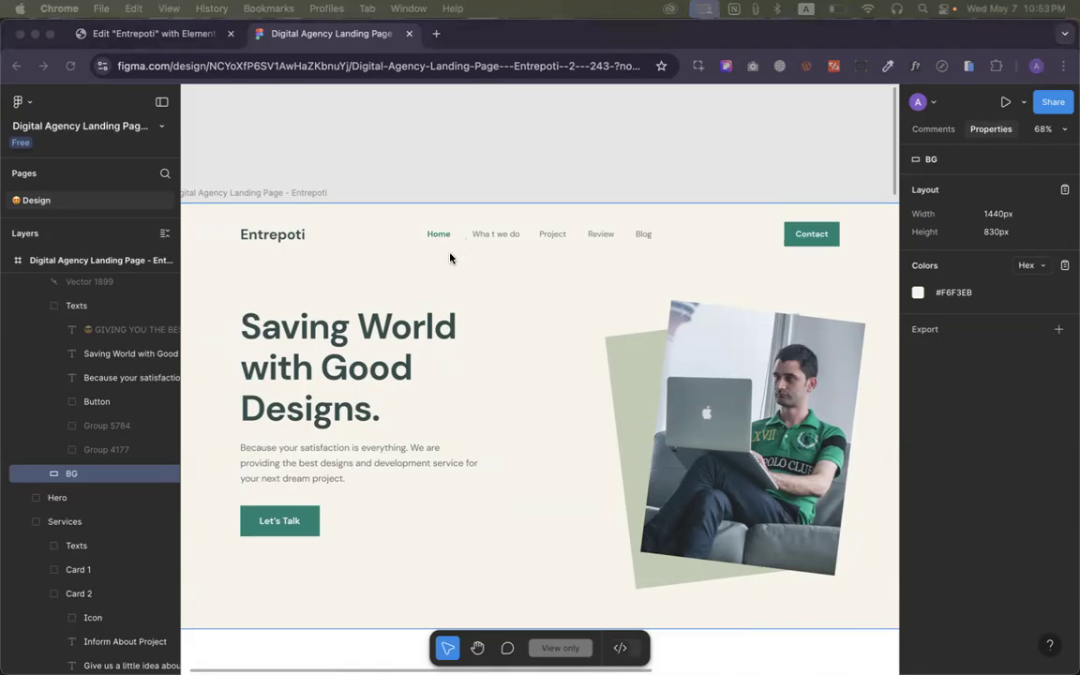
Look over the hero and Process of Work sections of the Figma landing page design
scroll(450, 258, "down", 1)
scroll(450, 258, "left", 1)
scroll(492, 286, "down", 10)
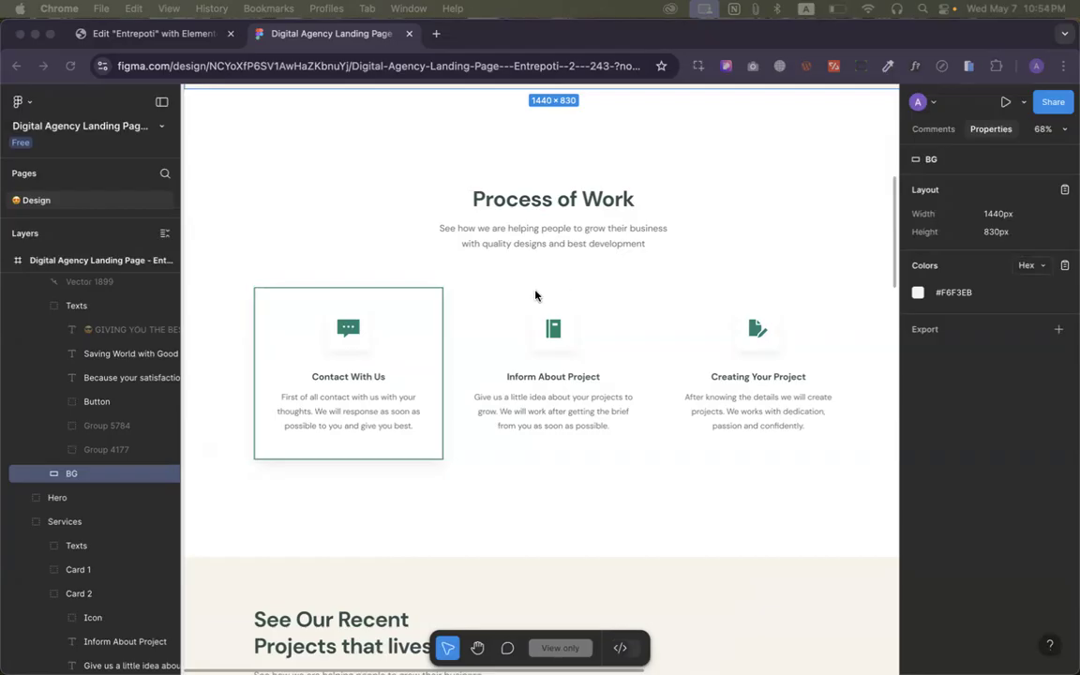
scroll(472, 301, "up", 1)
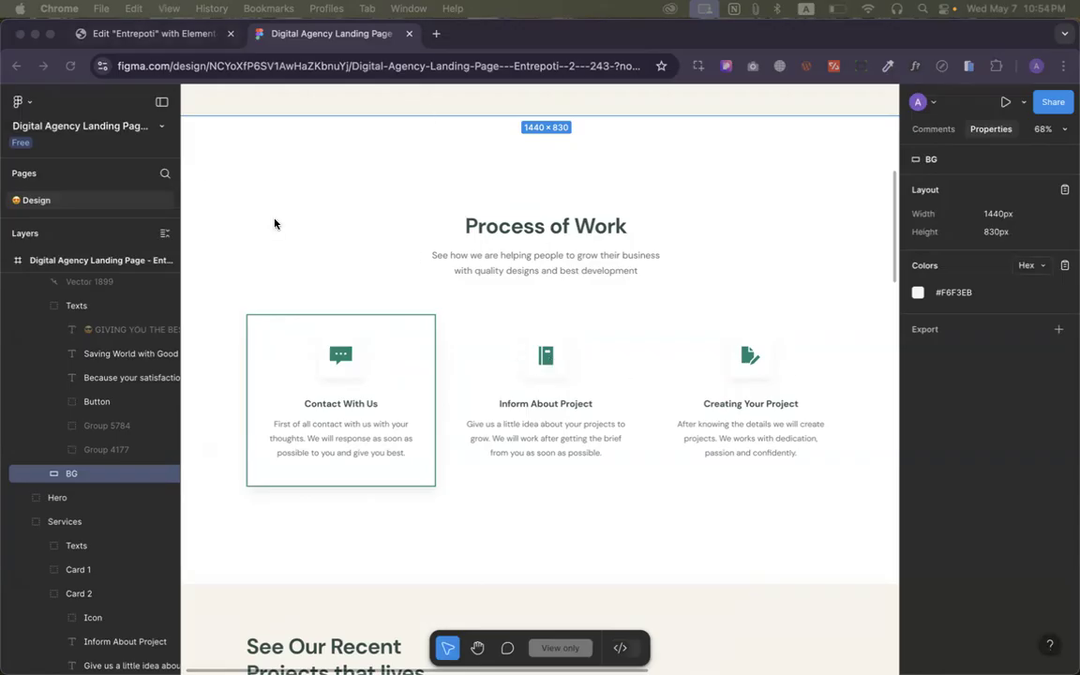
scroll(274, 223, "up", 10)
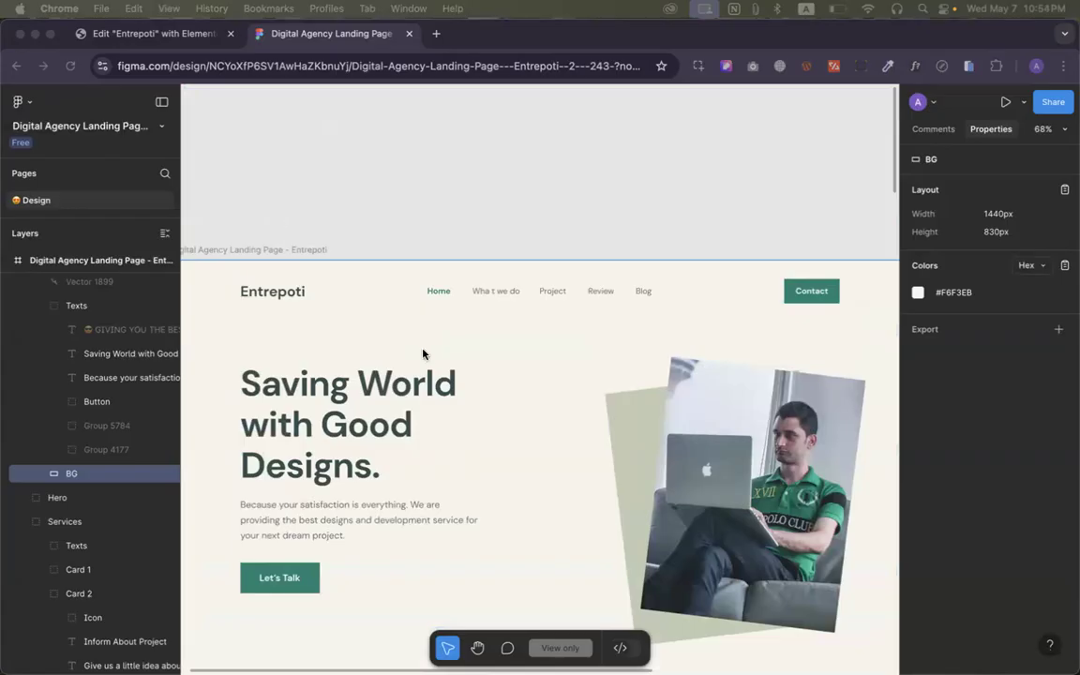
scroll(413, 347, "down", 2)
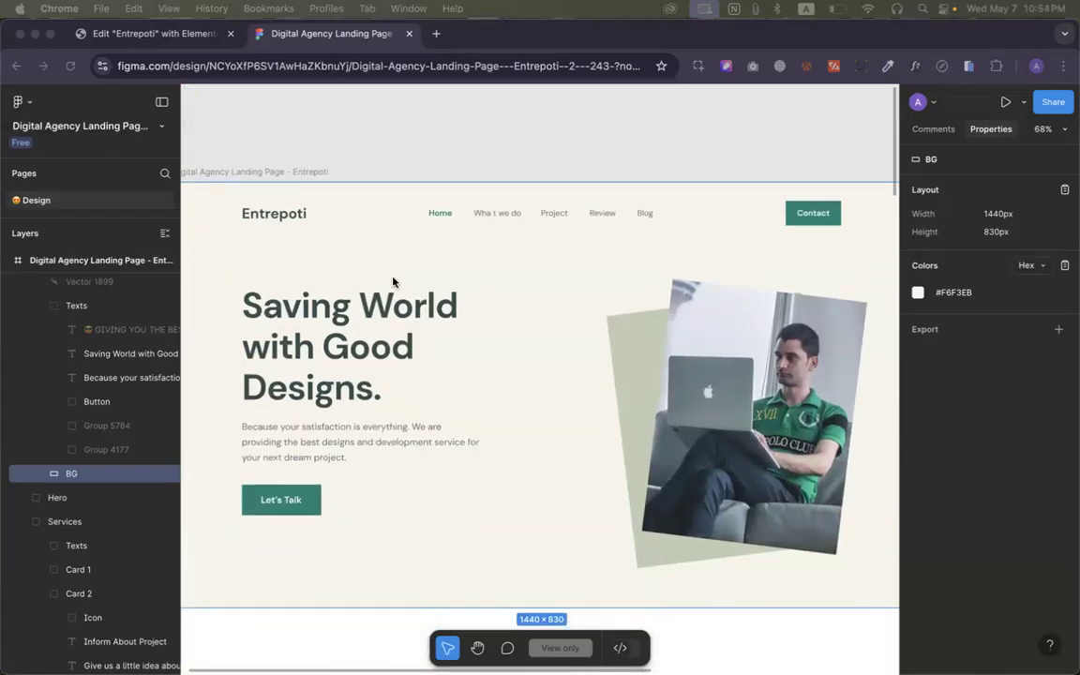
Close the menu's typography settings in Elementor, and copy the text color #646D6C of the "Wha t we do" link in Figma
left_click(158, 36)
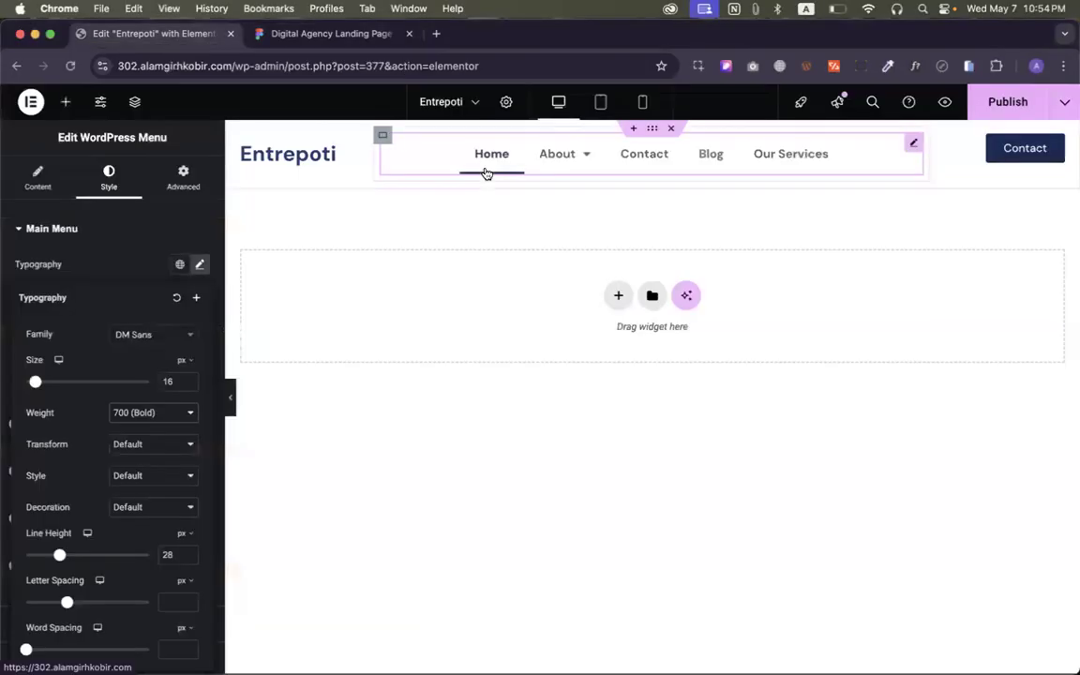
left_click(913, 143)
left_click(324, 35)
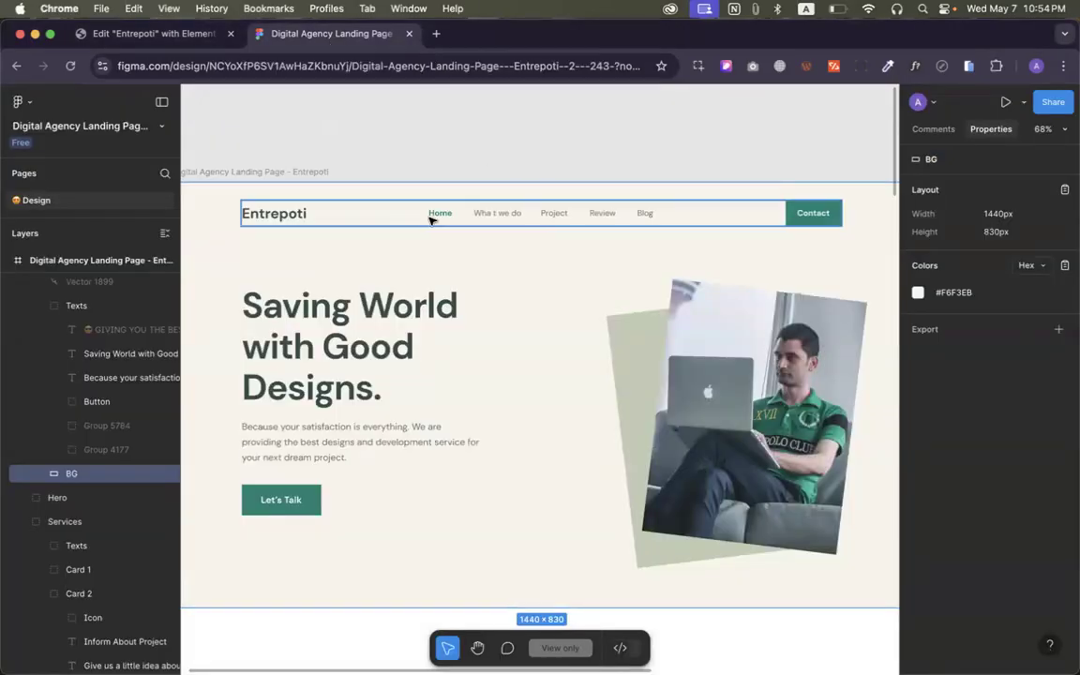
left_click(439, 213)
left_click(441, 213)
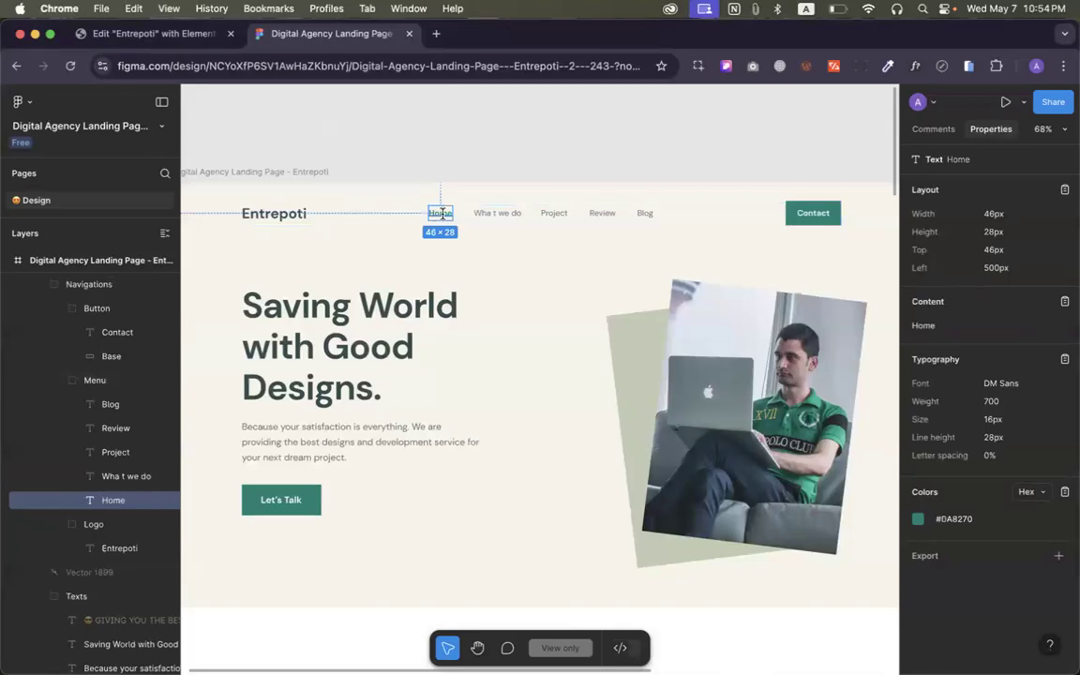
left_click(496, 214)
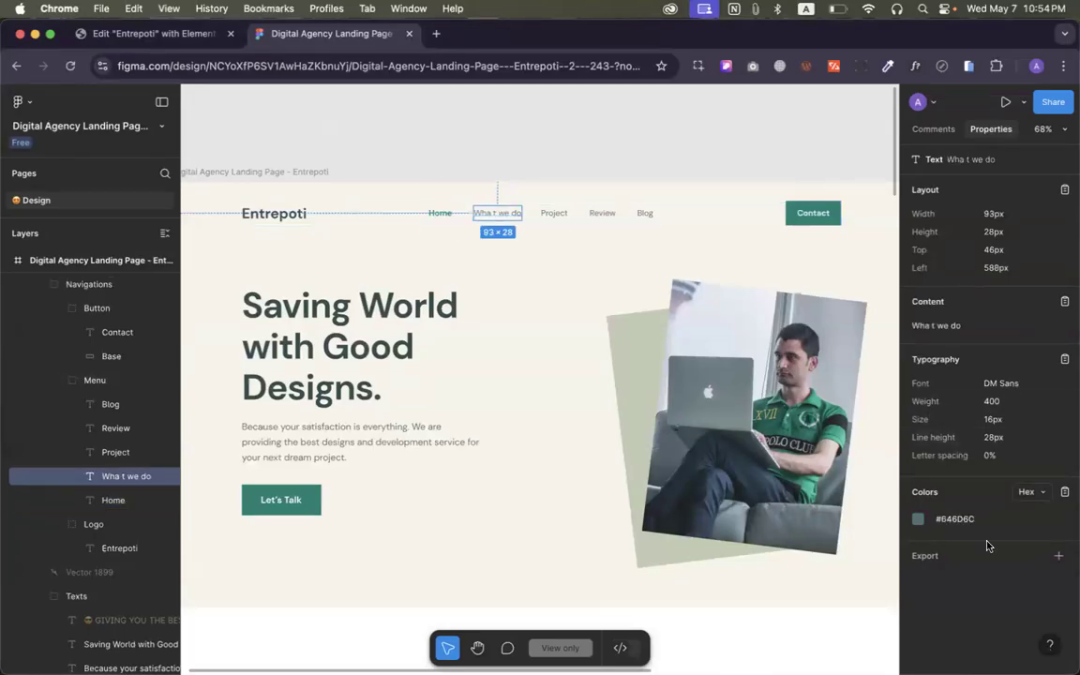
left_click(951, 518)
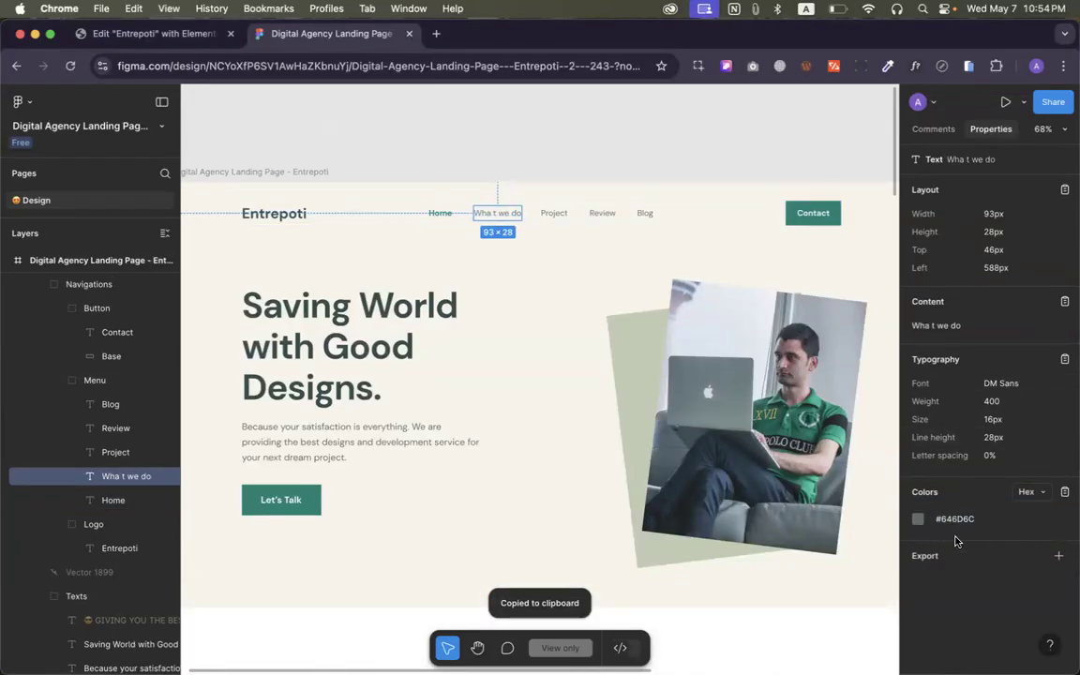
left_click(993, 215)
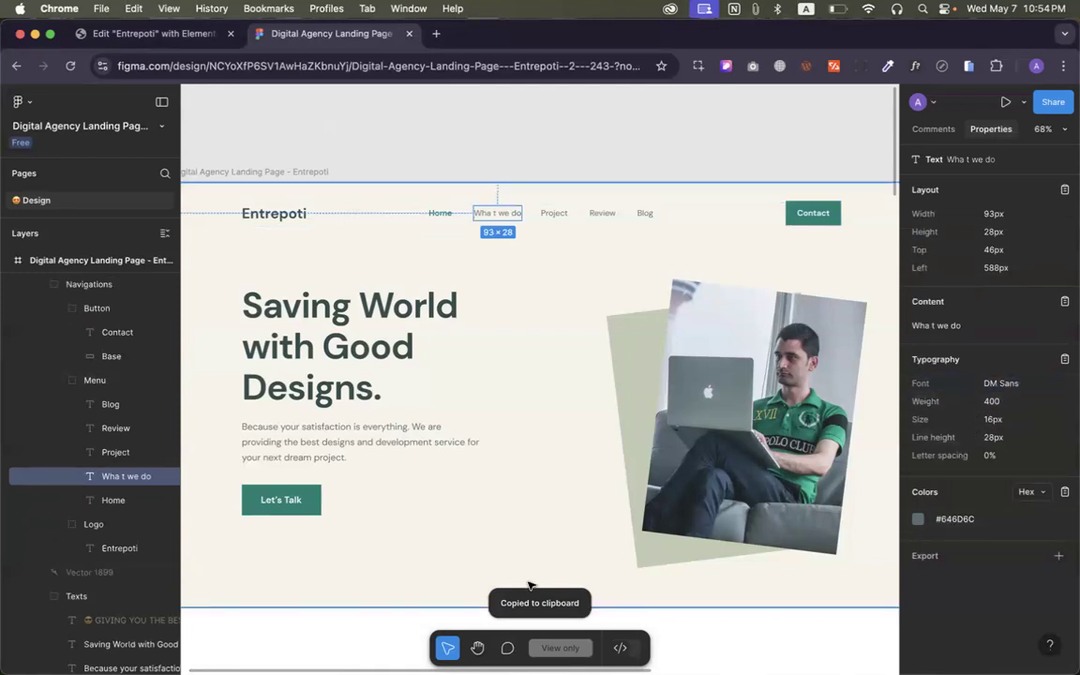
left_click(953, 524)
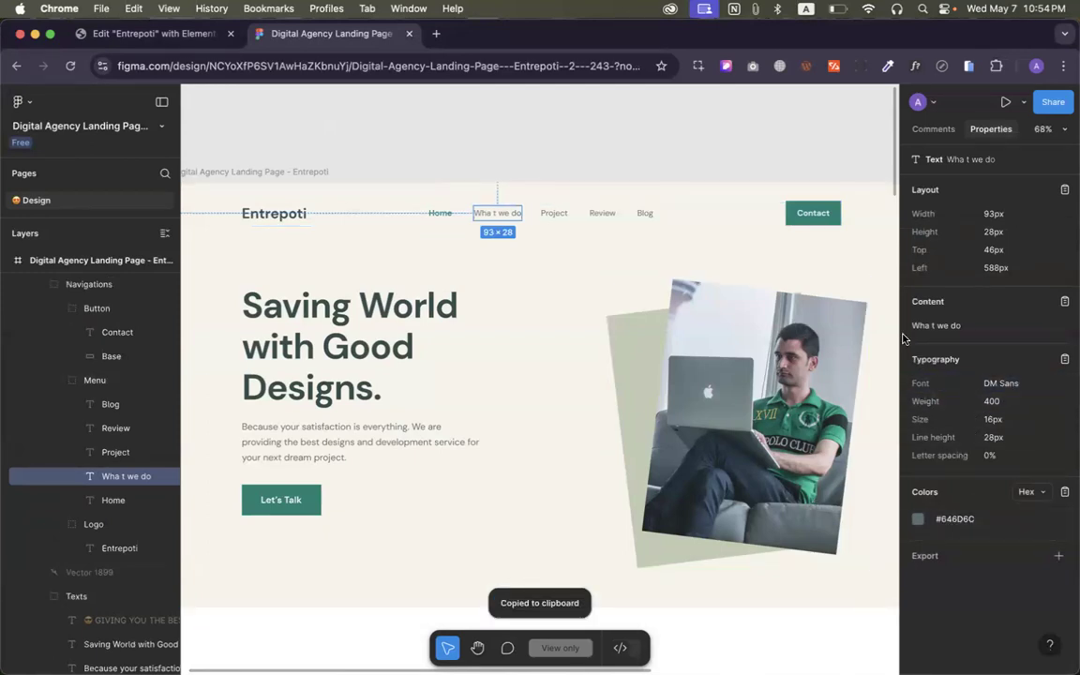
left_click(154, 34)
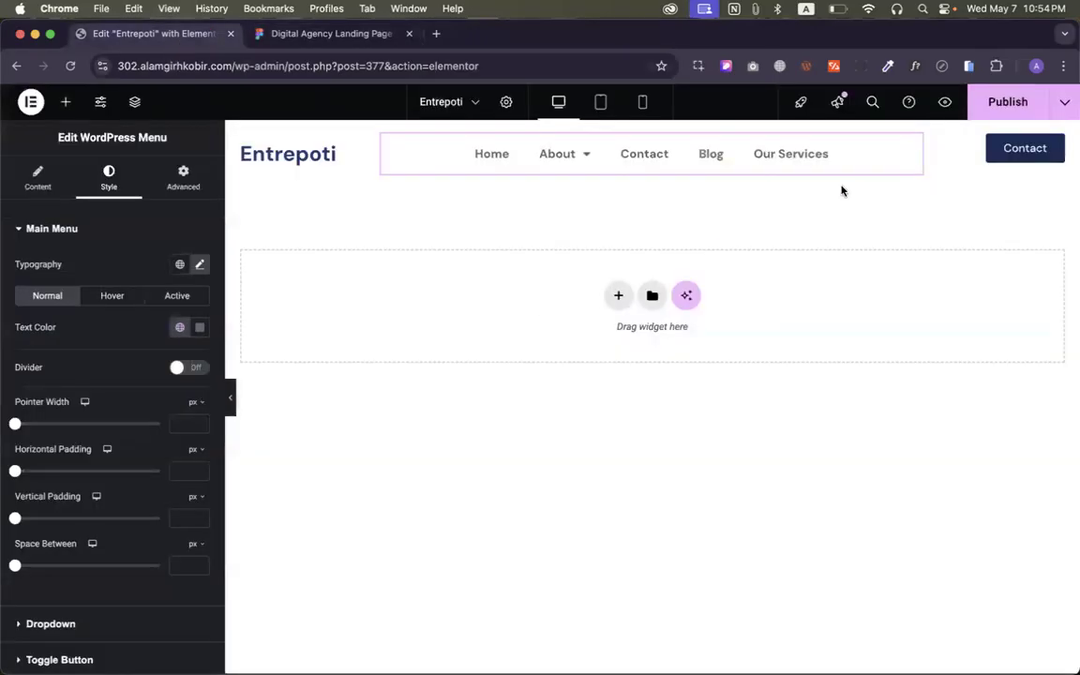
left_click(199, 328)
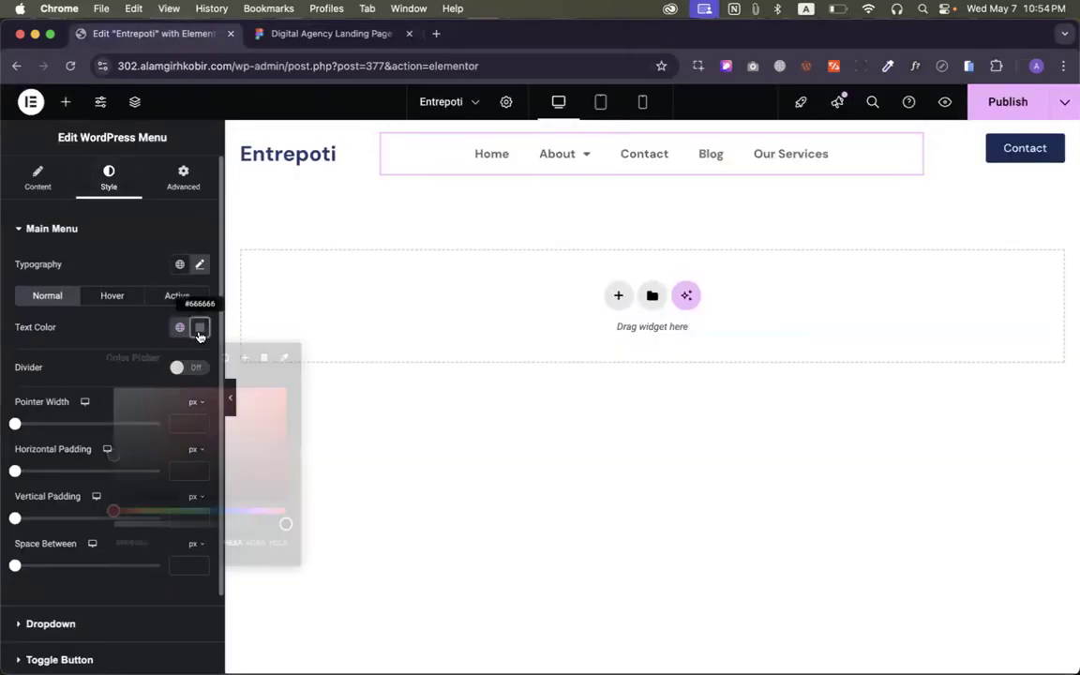
left_click(363, 100)
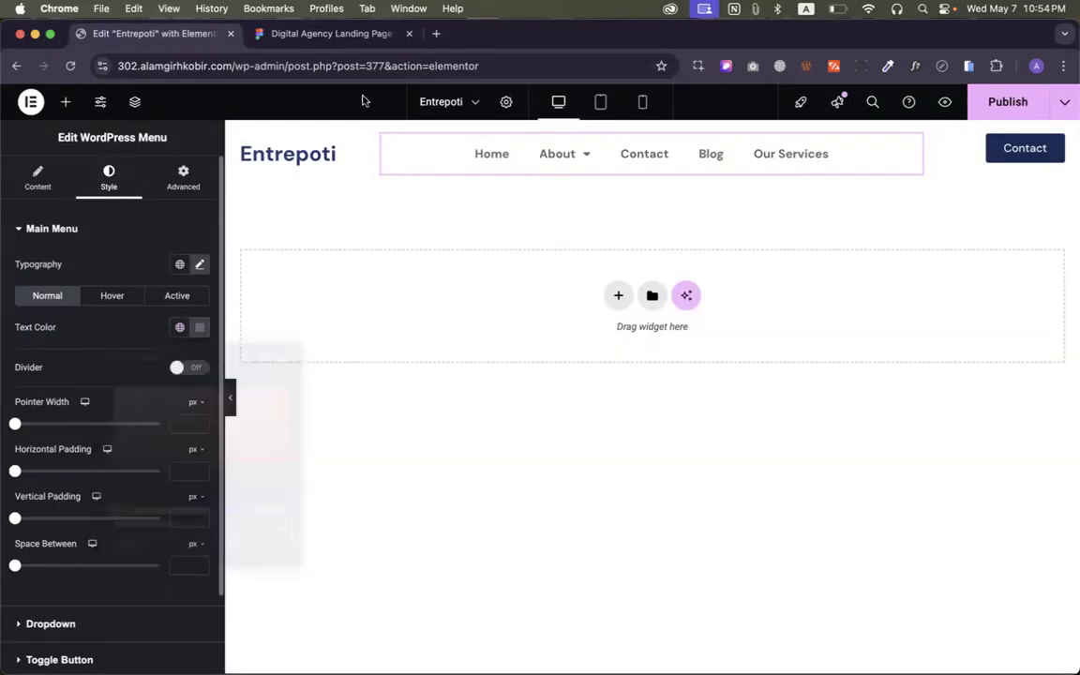
Switch to Figma and check the text colors of the hero heading, the Inform About Project card's description and the "Wha t we do" link
left_click(314, 33)
left_click(302, 447)
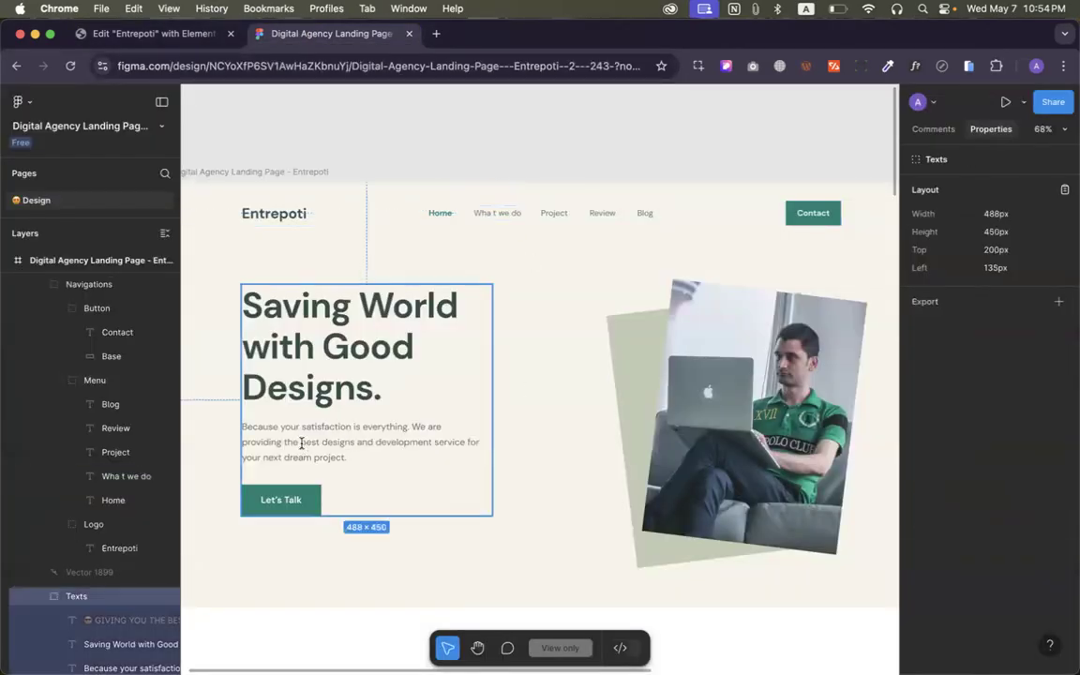
left_click(301, 448)
double_click(328, 375)
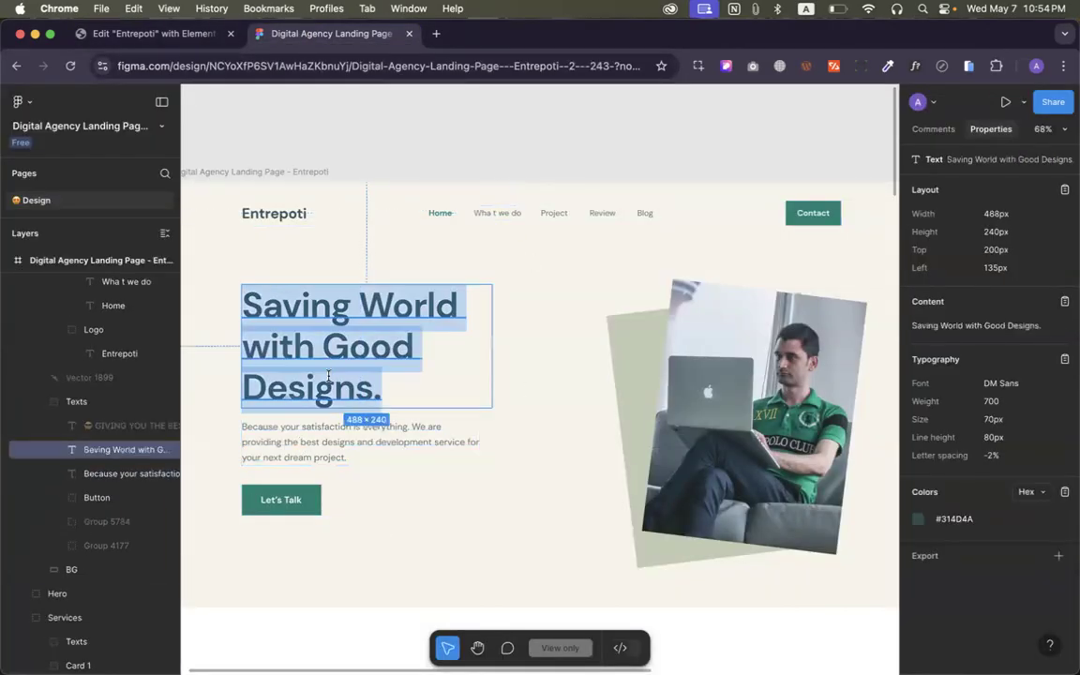
left_click(329, 440)
scroll(330, 441, "down", 6)
left_click(514, 413)
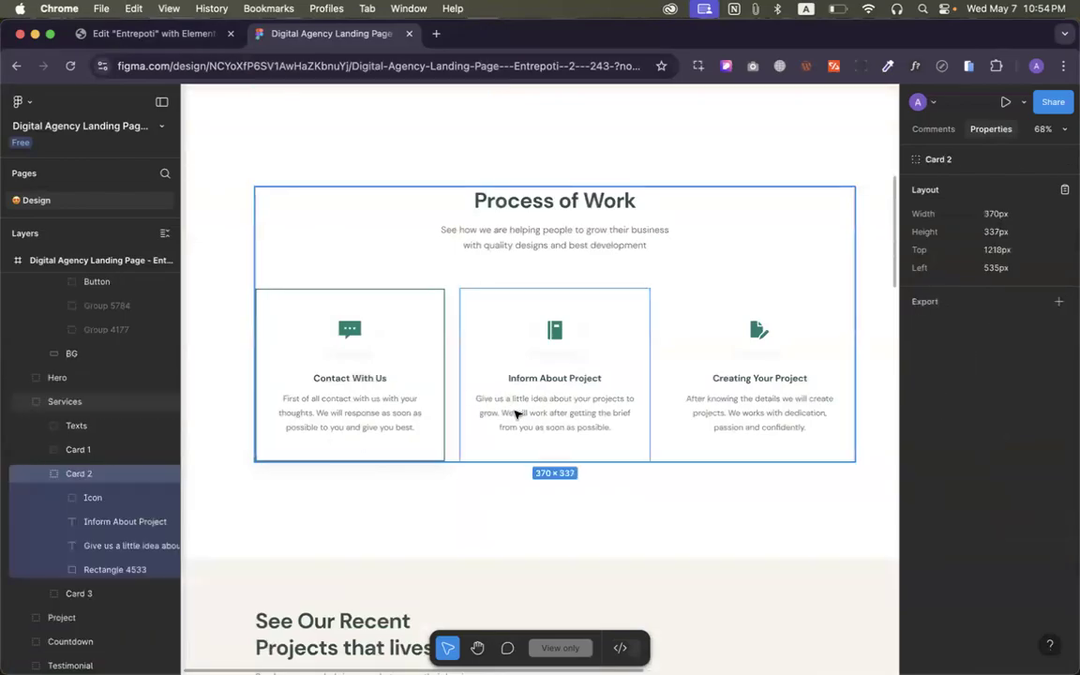
double_click(515, 413)
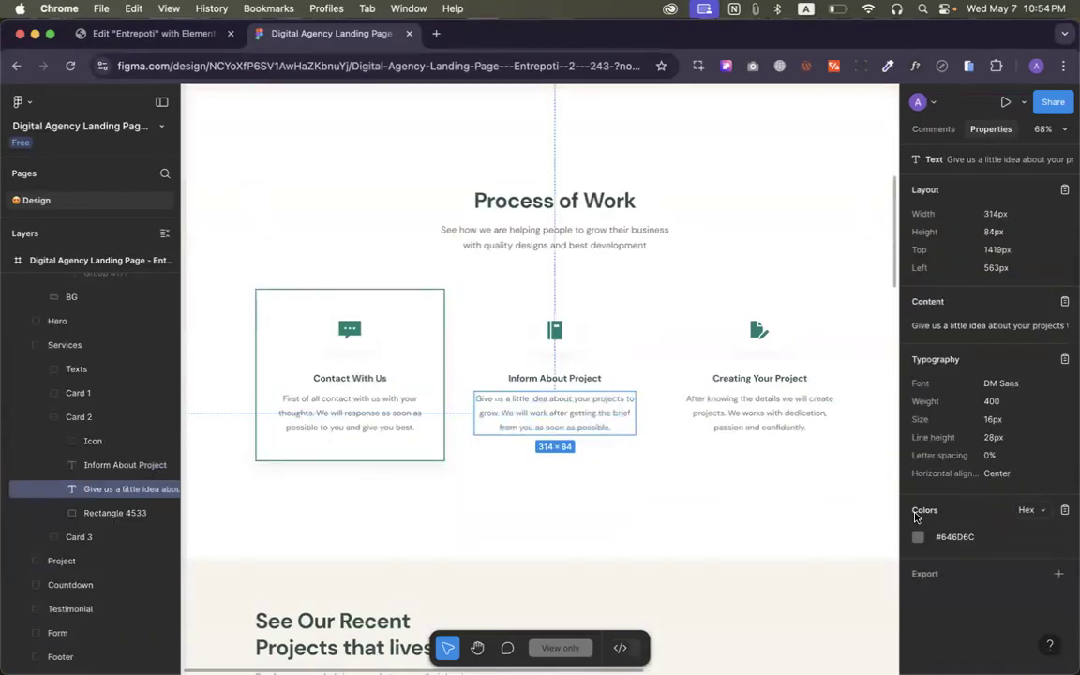
scroll(642, 402, "up", 6)
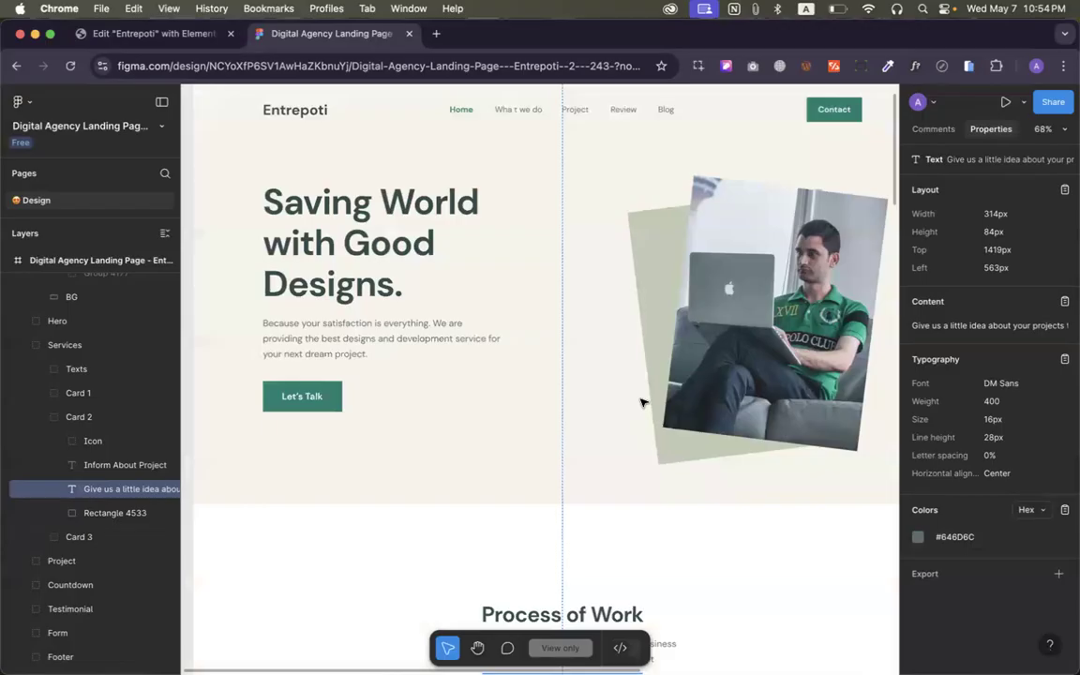
scroll(641, 402, "up", 2)
left_click(481, 166)
double_click(486, 165)
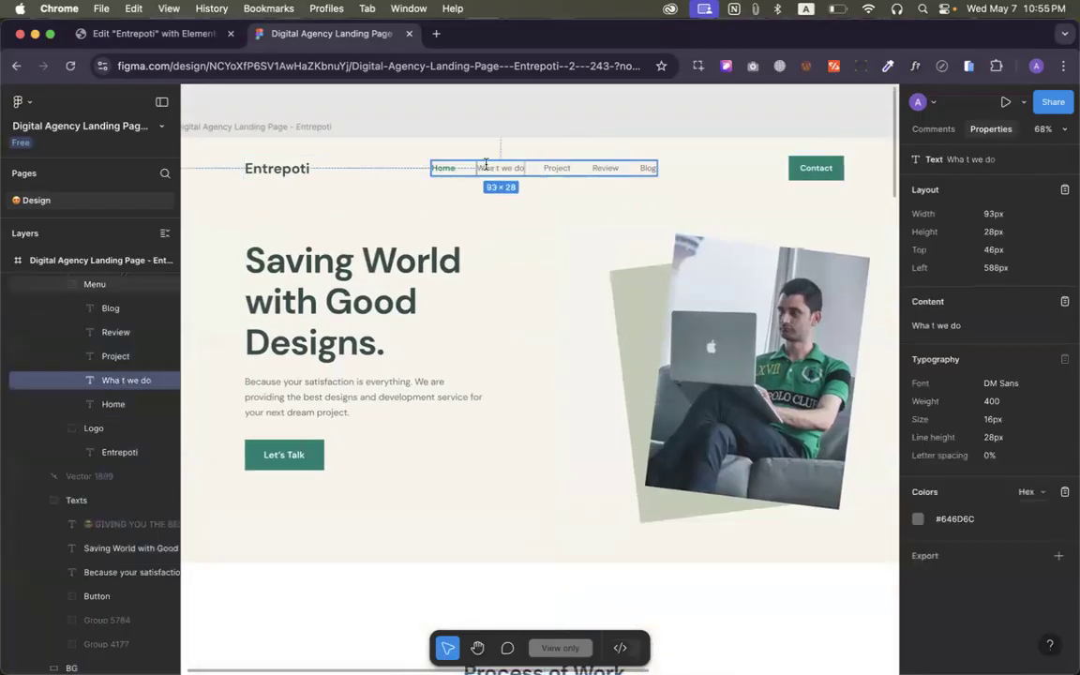
left_click(489, 275)
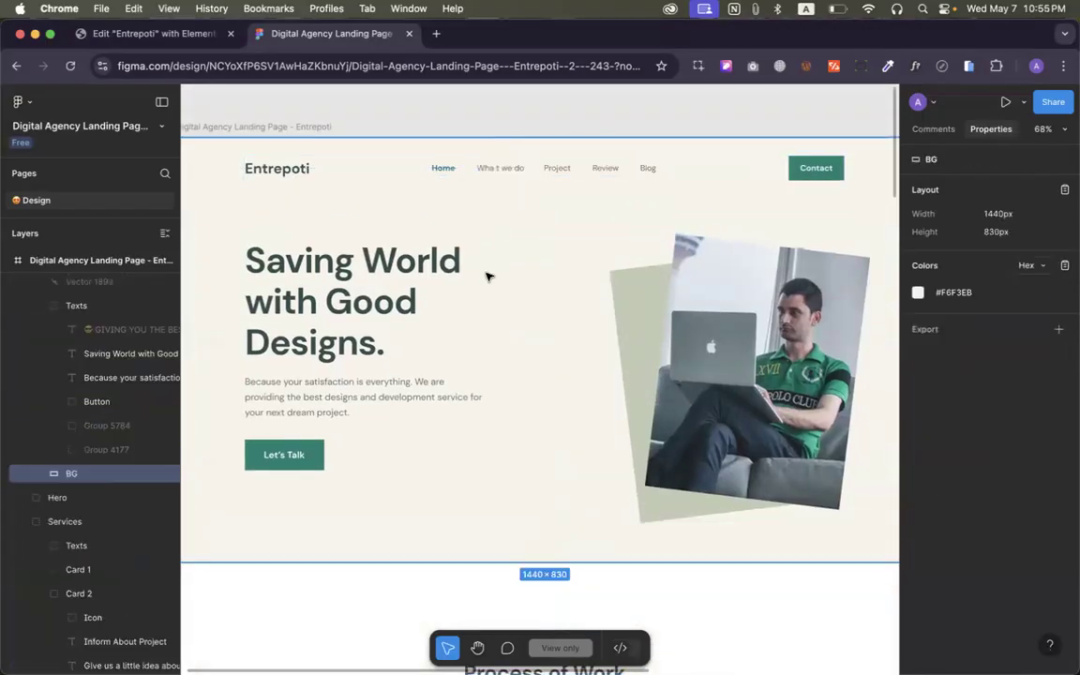
In Elementor, open the site's global colors and set the Secondary color to the copied #646D6C
left_click(169, 37)
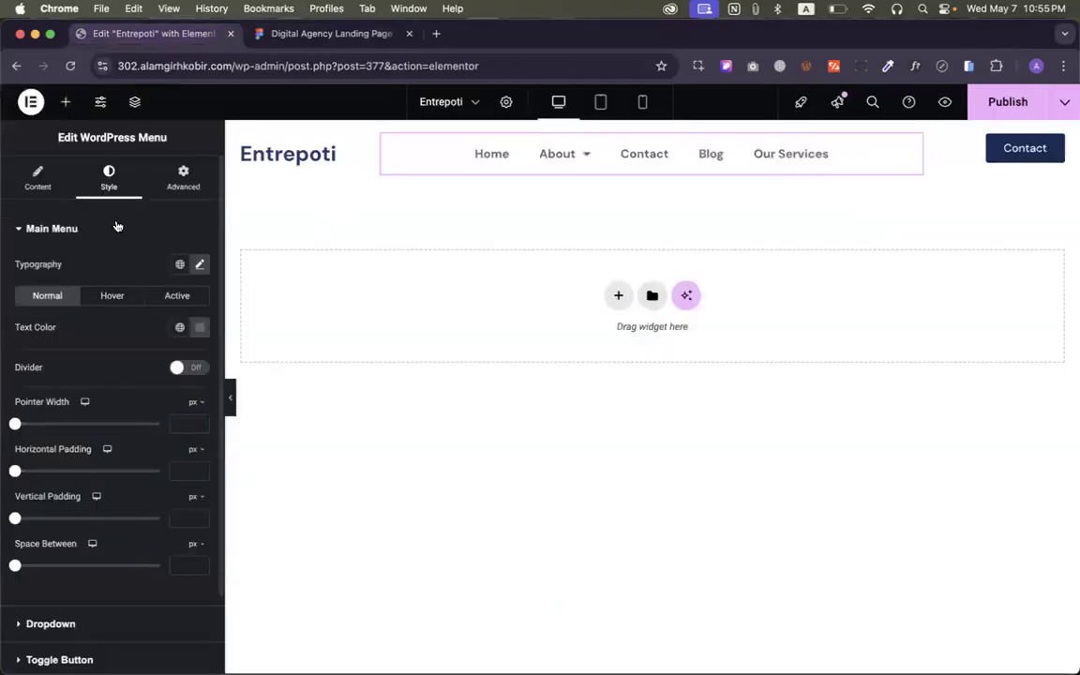
left_click(94, 104)
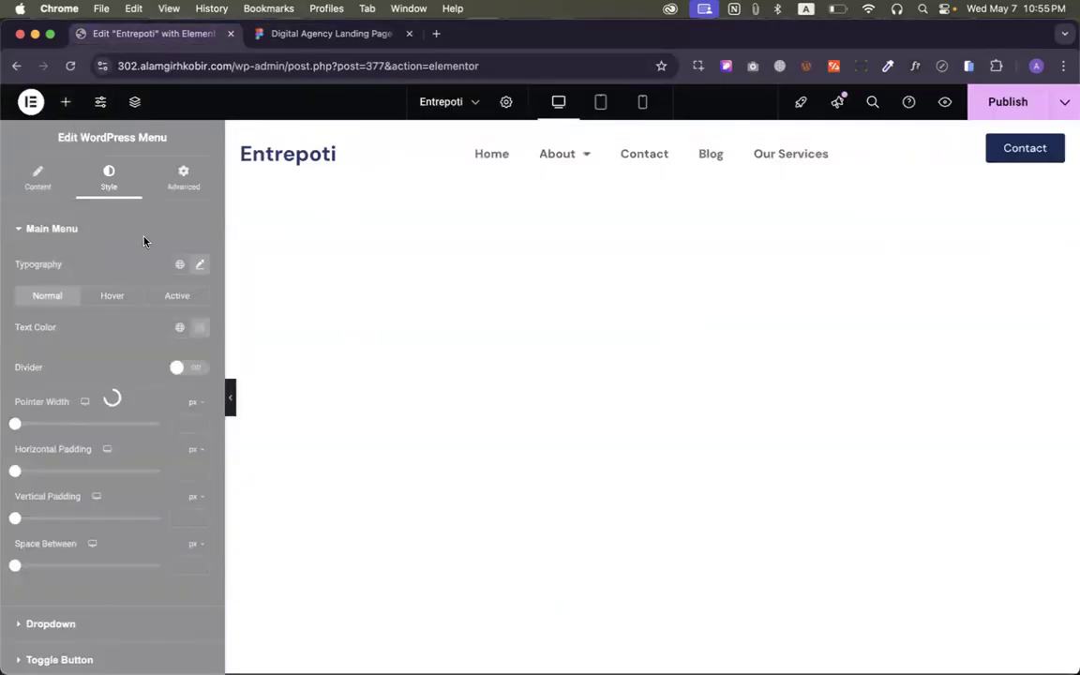
left_click(93, 213)
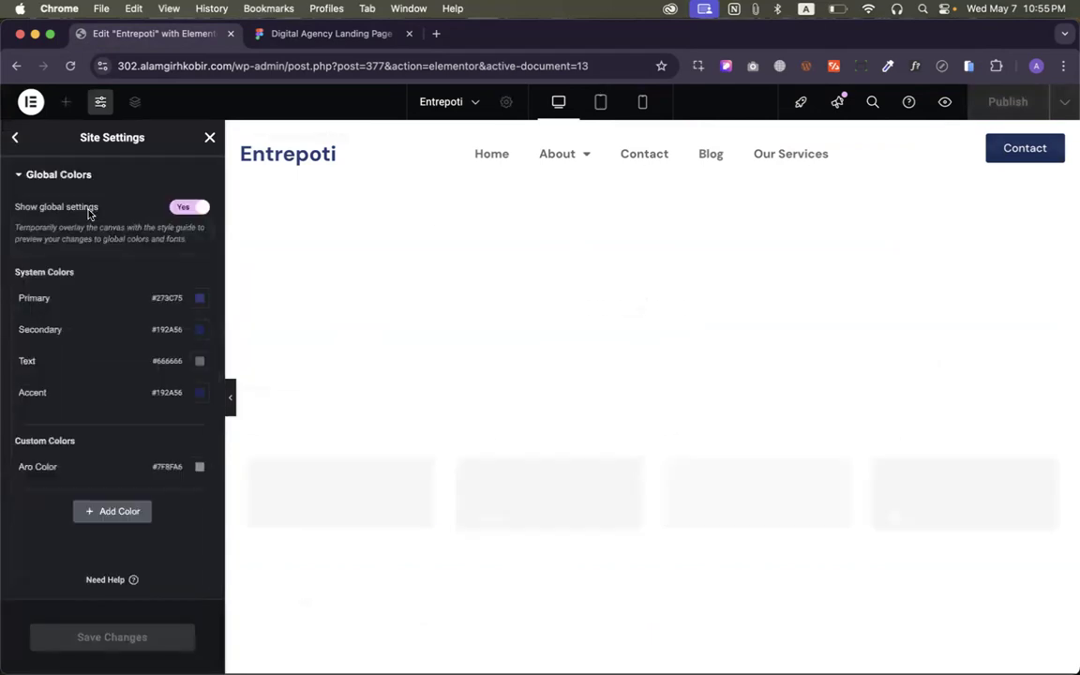
left_click(196, 334)
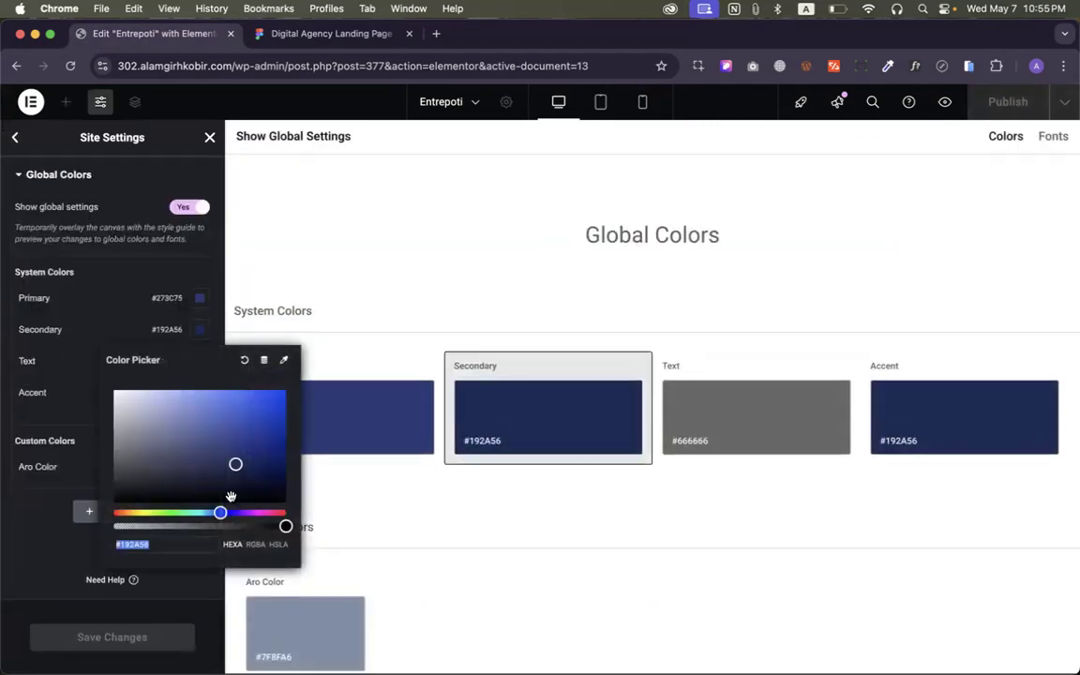
key("super+v")
left_click(81, 547)
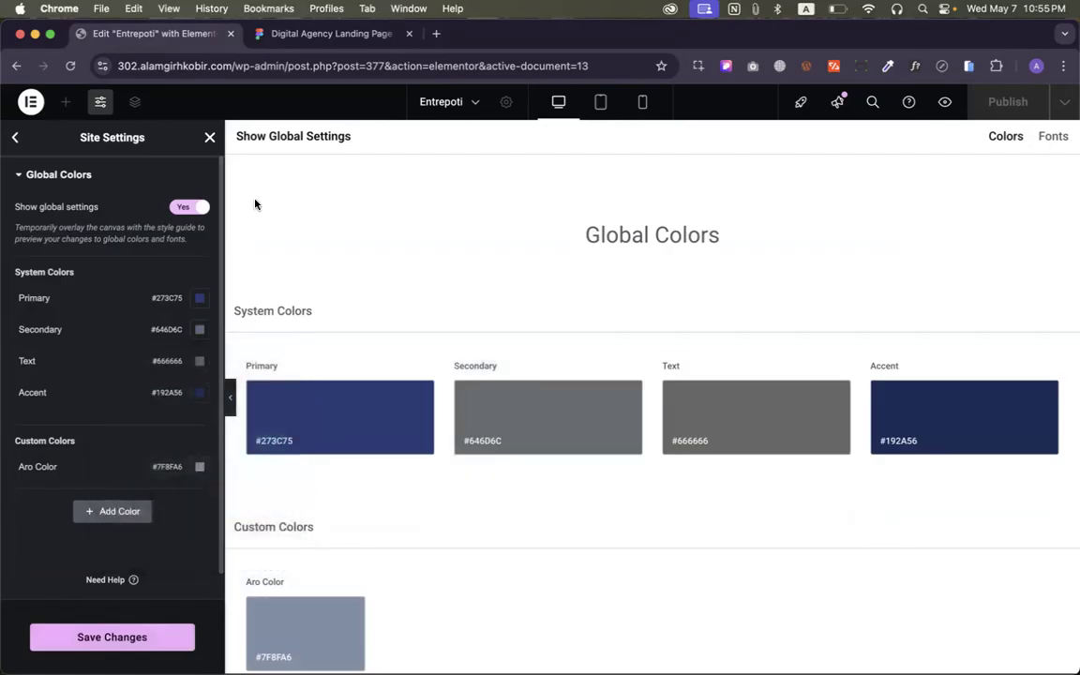
Copy the hero heading's color #314D4A from Figma and set it as the global Primary color in Elementor
left_click(318, 34)
double_click(344, 316)
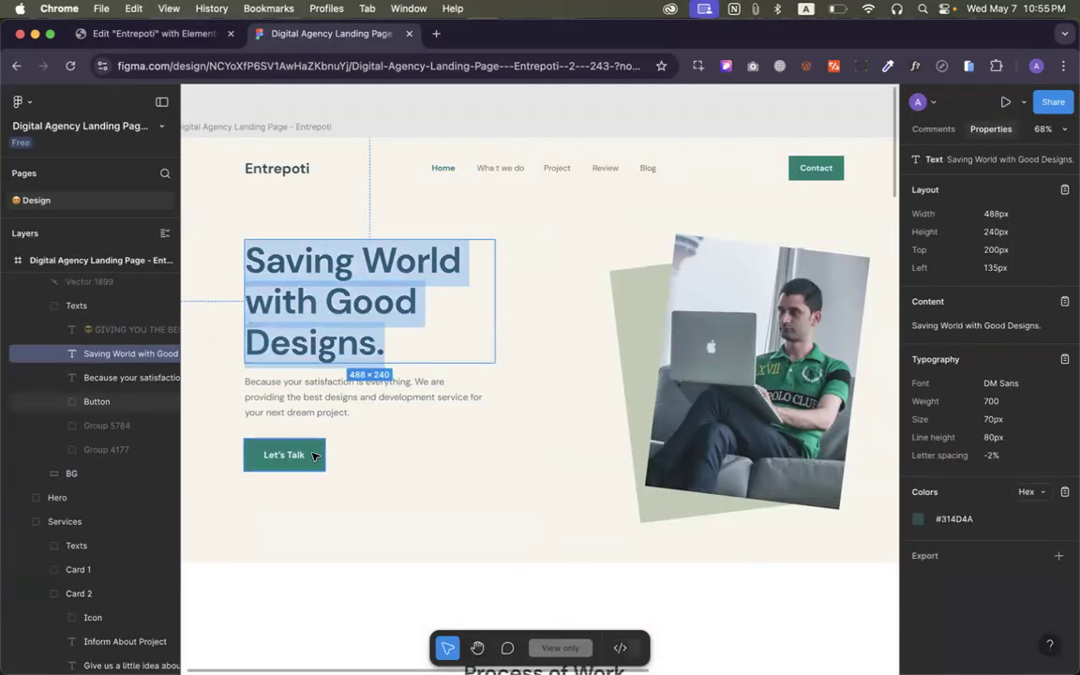
left_click(942, 518)
left_click(150, 33)
left_click(200, 297)
key("super+v")
left_click(67, 320)
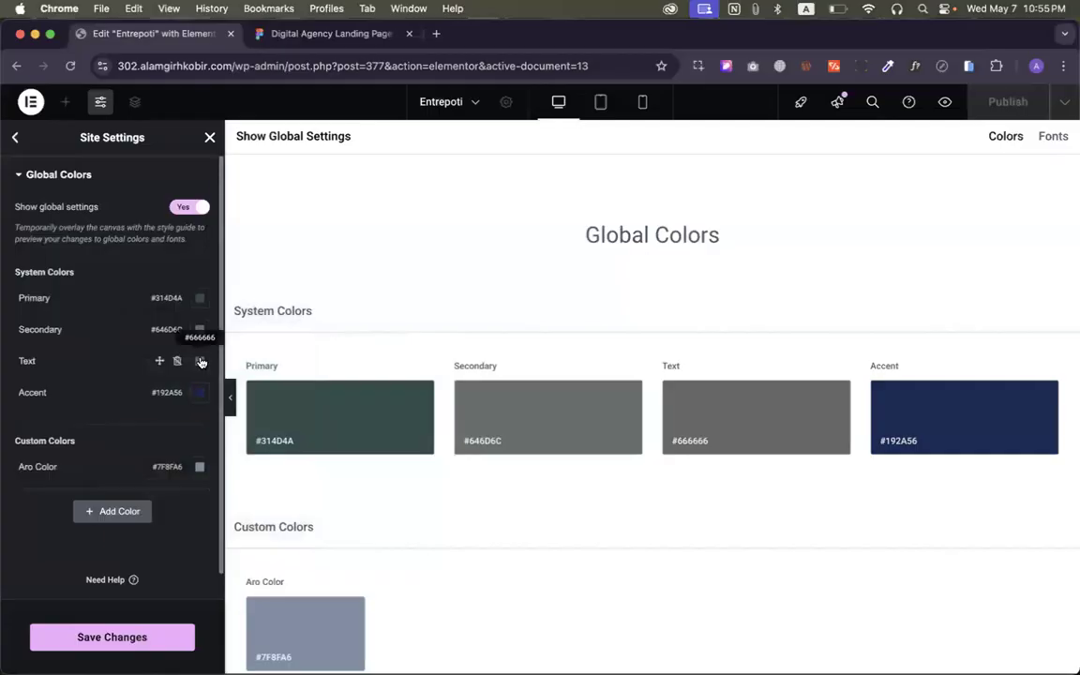
Switch to Figma and copy the fill color #0A8270 from the base of the hero's "Let's Talk" button
left_click(199, 360)
left_click(319, 34)
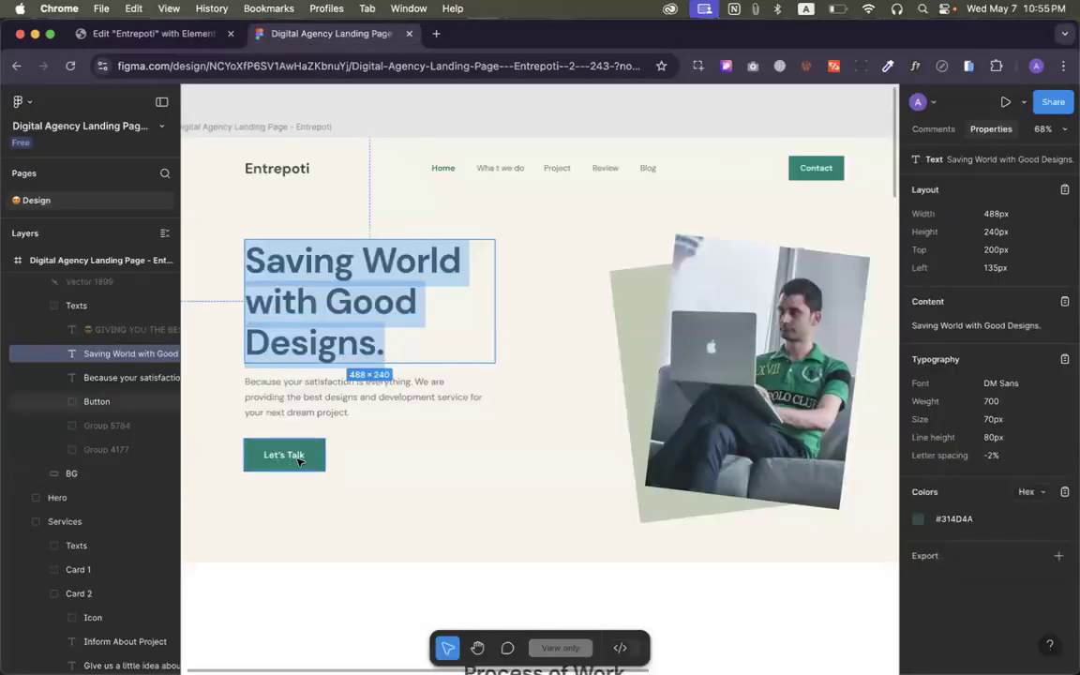
left_click(310, 459)
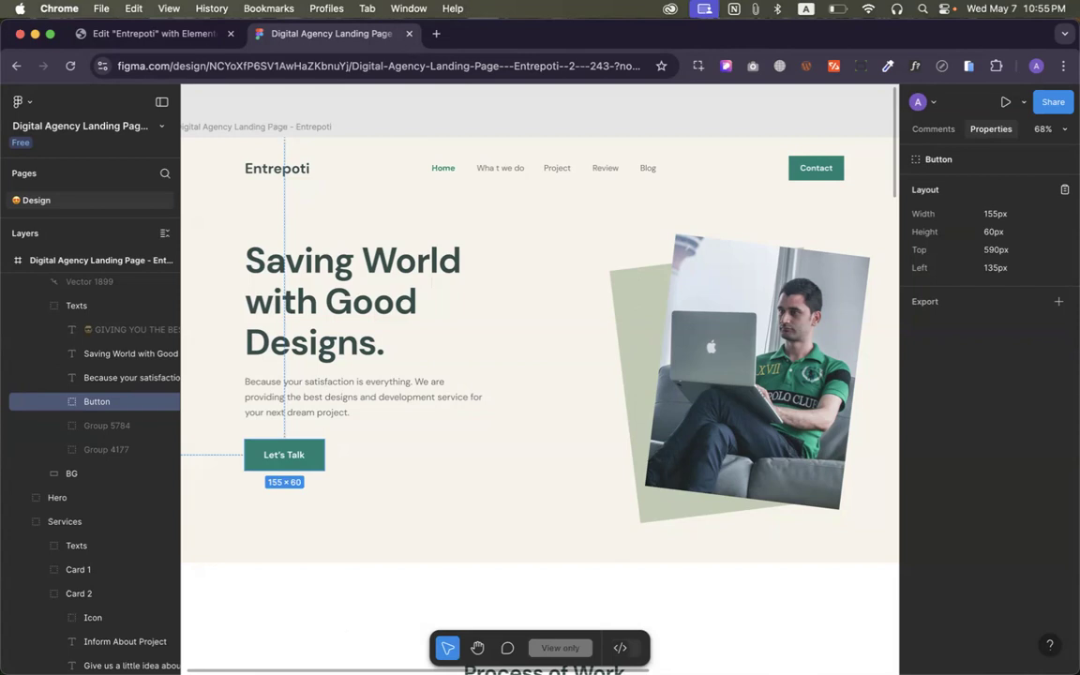
mouse_move(327, 648)
left_click(354, 292)
left_click(313, 466)
double_click(318, 457)
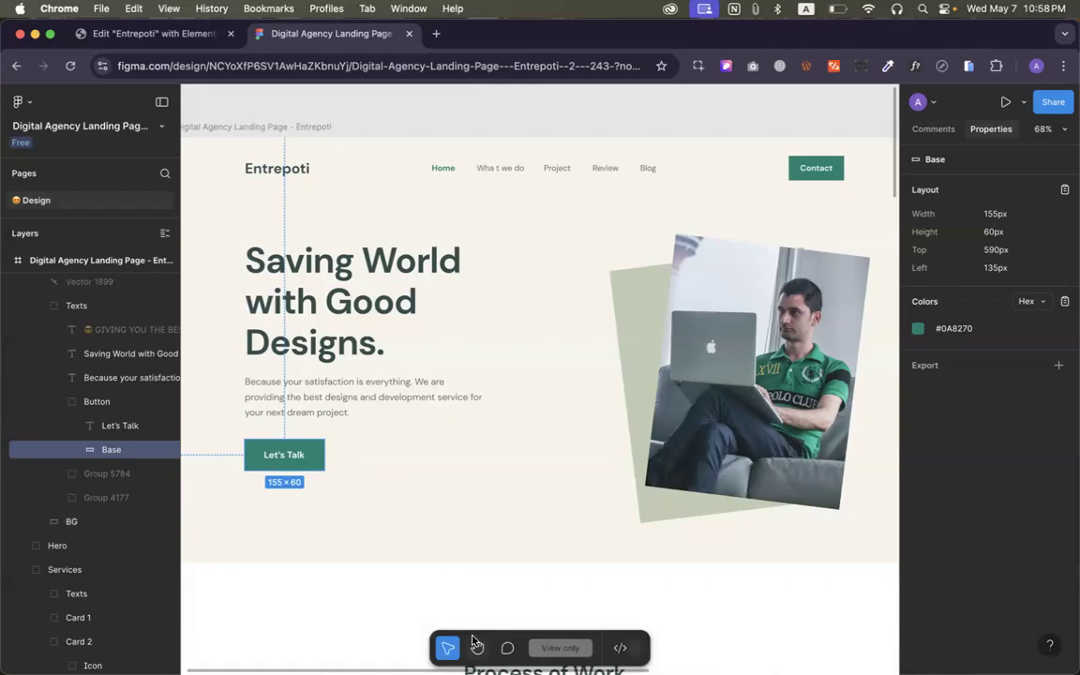
left_click(953, 328)
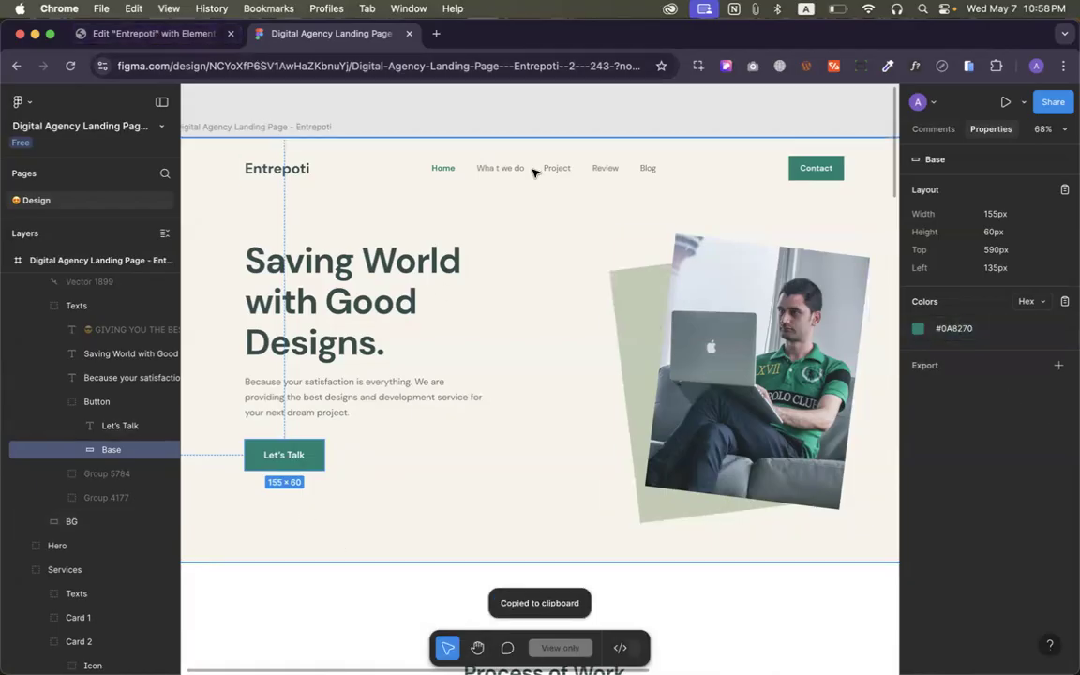
Back in Elementor, set the global Accent color to the copied #0A8270
left_click(173, 38)
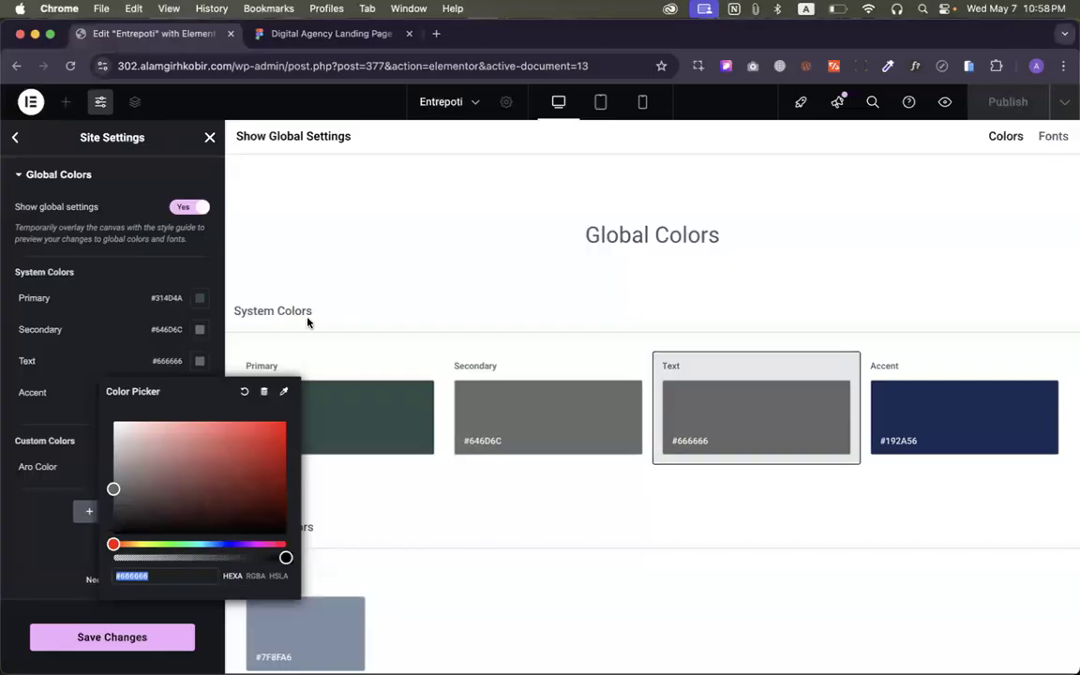
left_click(38, 392)
left_click(200, 392)
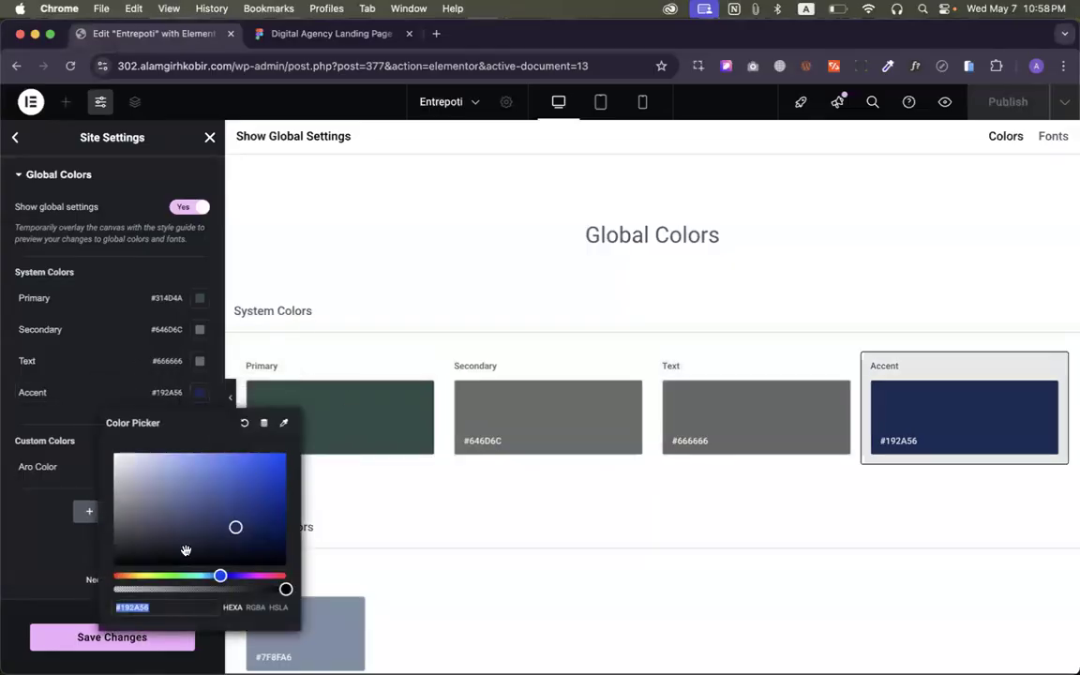
key("super+v")
left_click(89, 389)
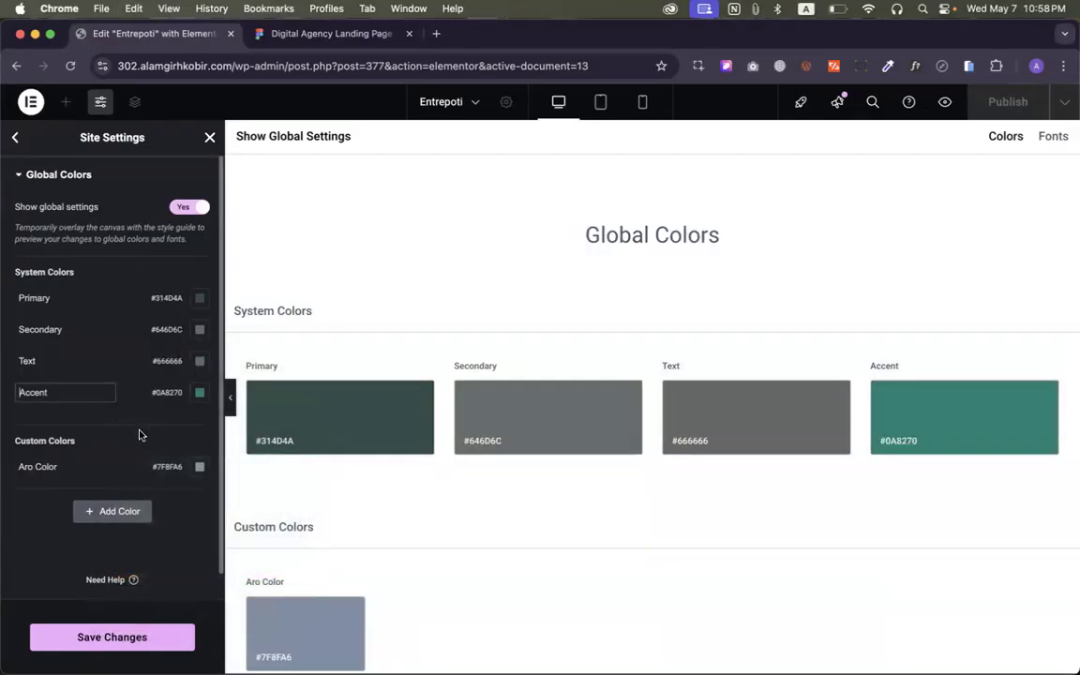
Save the updated global colors and close the site settings
left_click(198, 562)
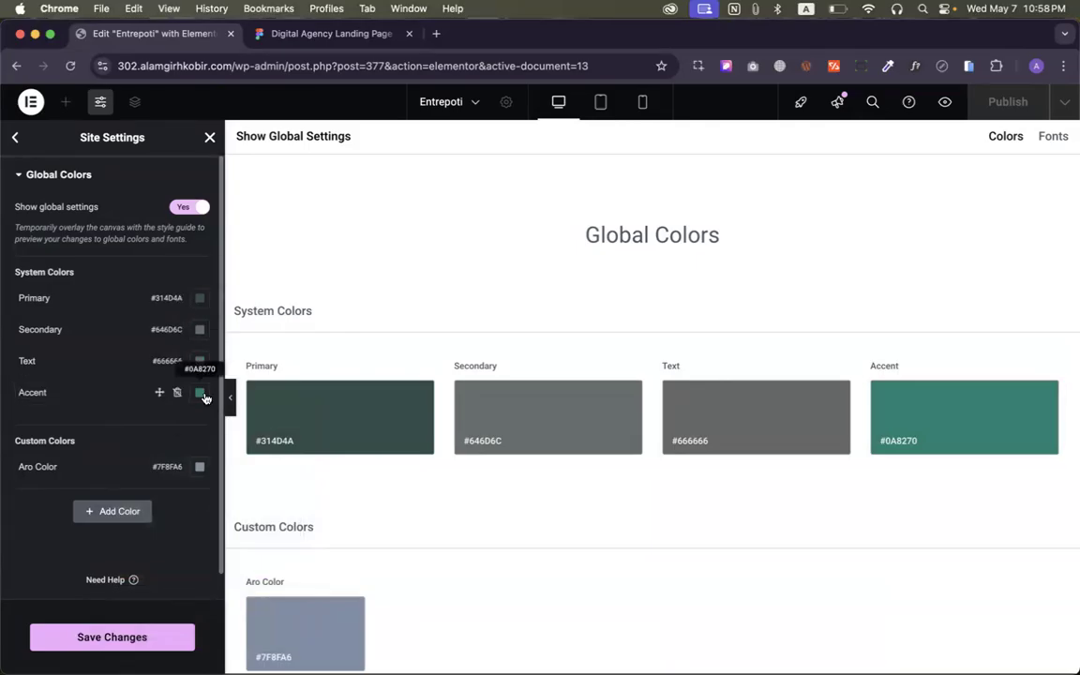
left_click(155, 638)
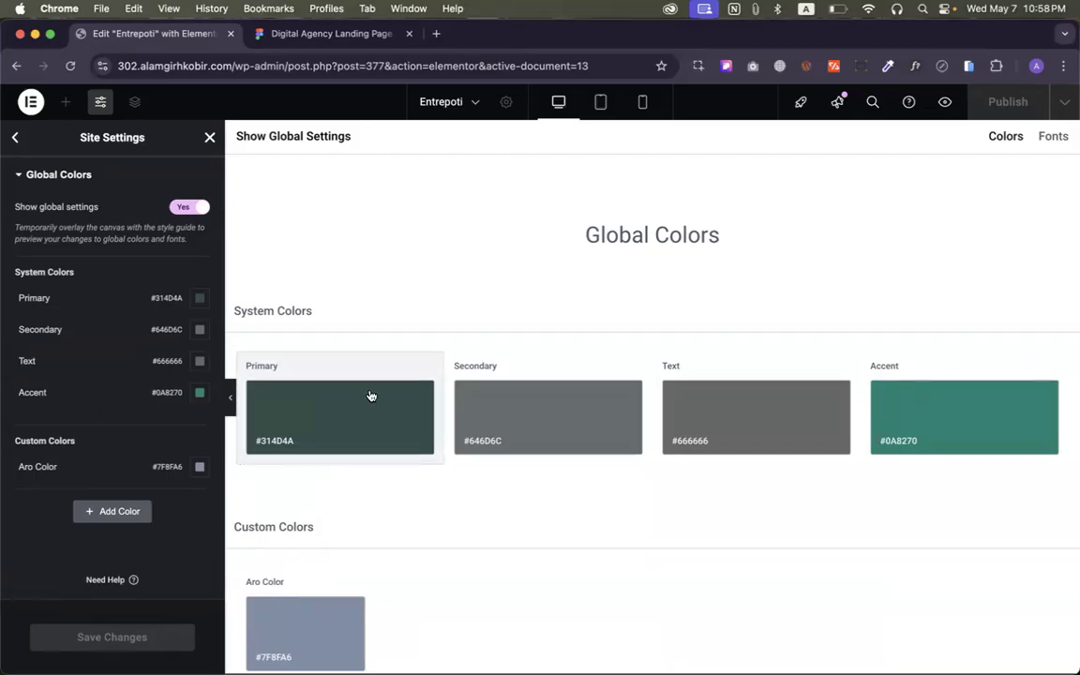
left_click(208, 139)
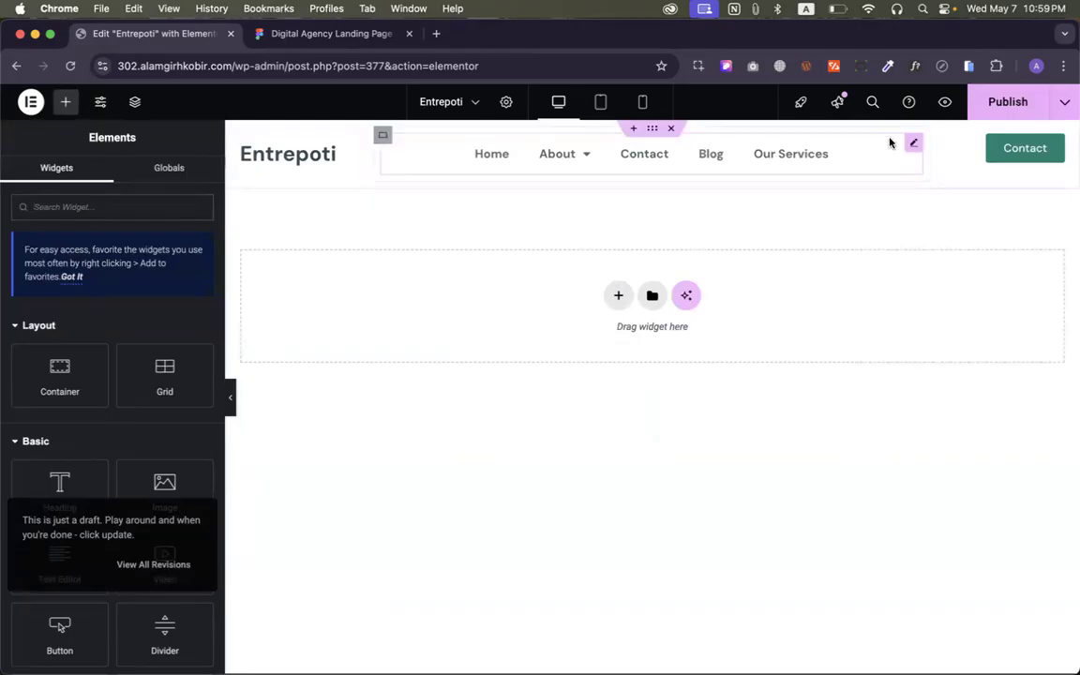
Set the header navigation menu's normal text color to the global Secondary color
left_click(911, 143)
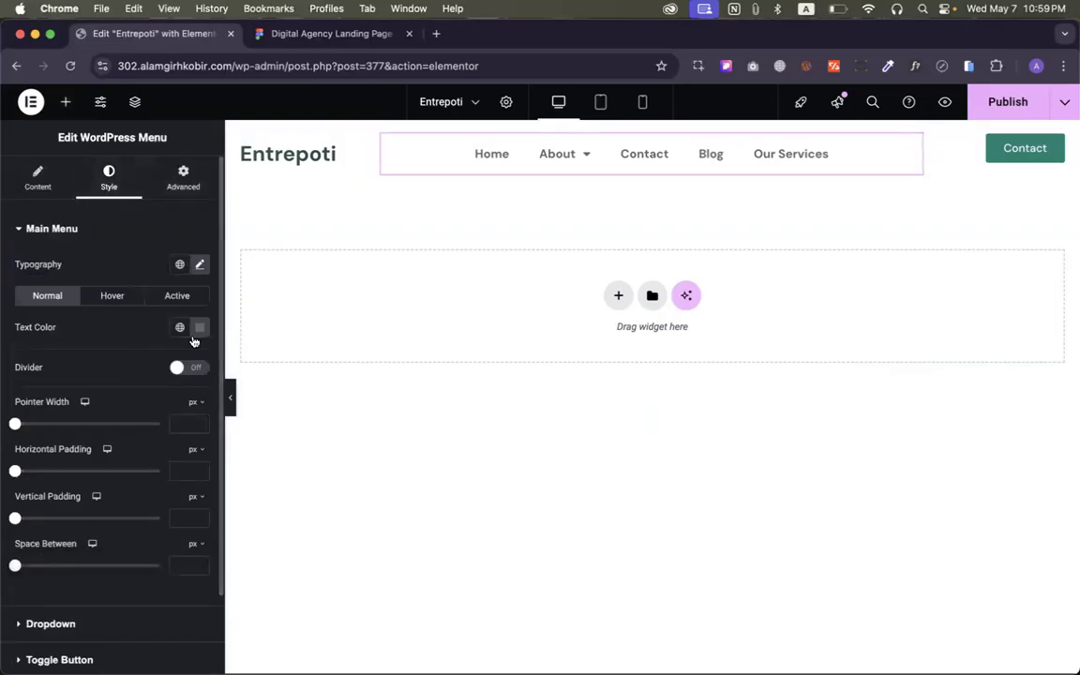
scroll(187, 337, "down", 2)
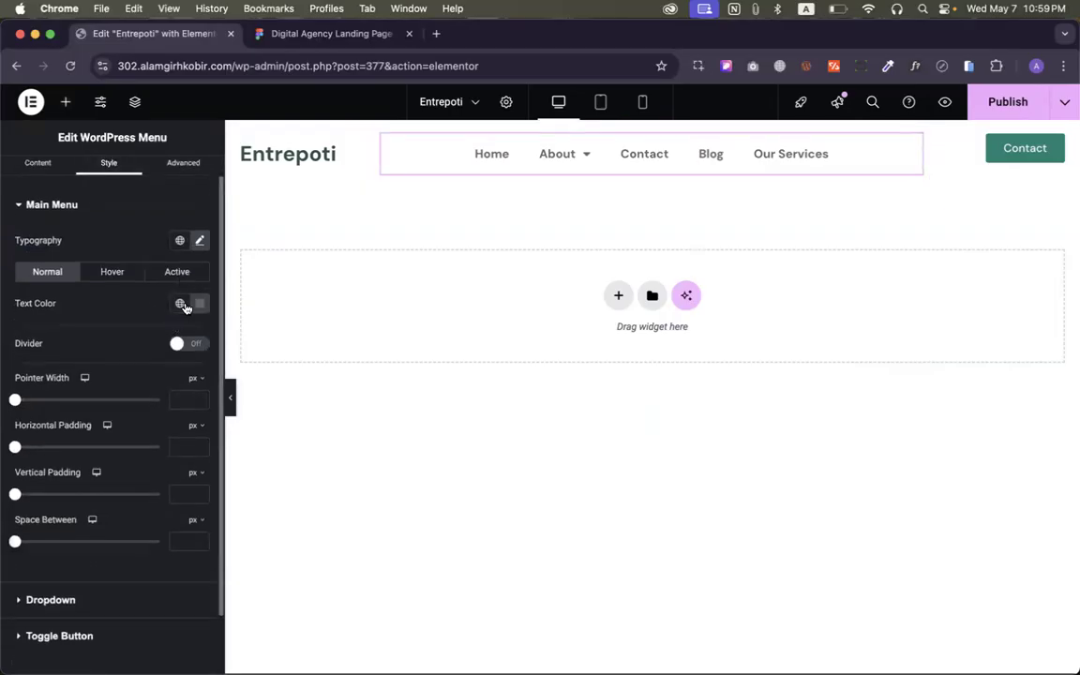
left_click(181, 303)
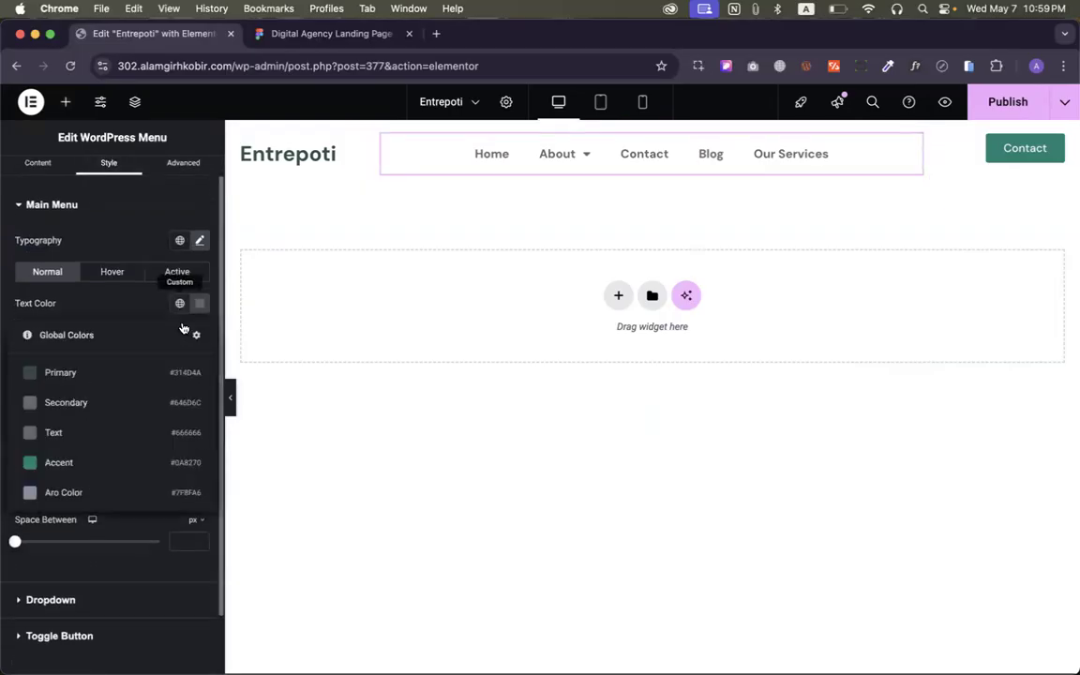
left_click(173, 405)
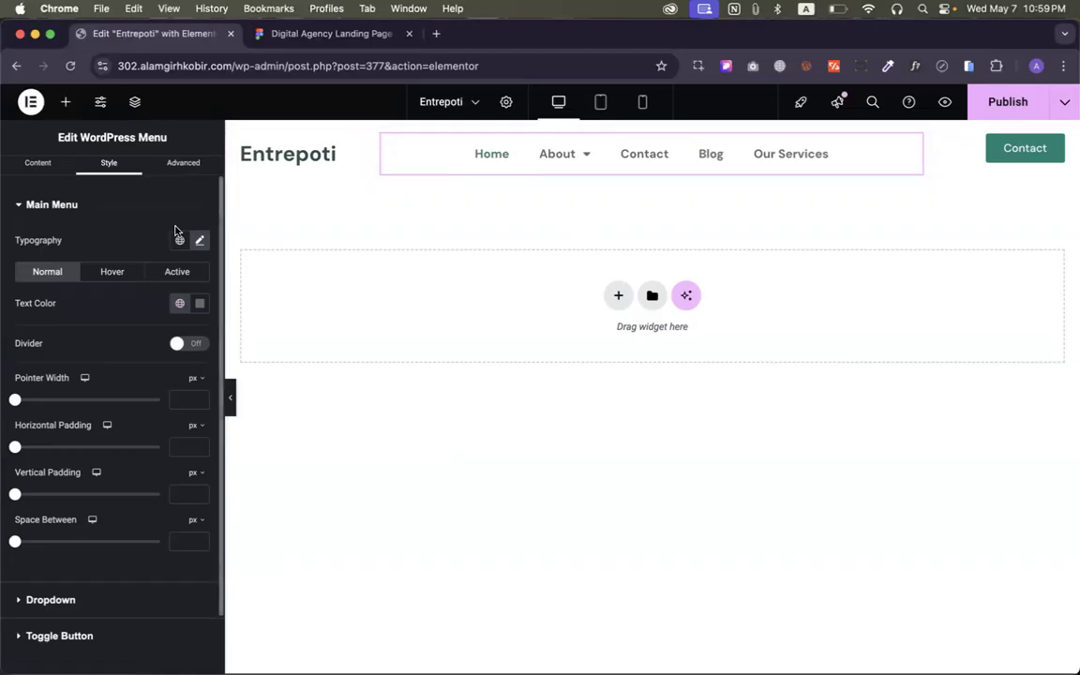
Check the navigation menu's hover colors and set its Pointer to None
left_click(113, 273)
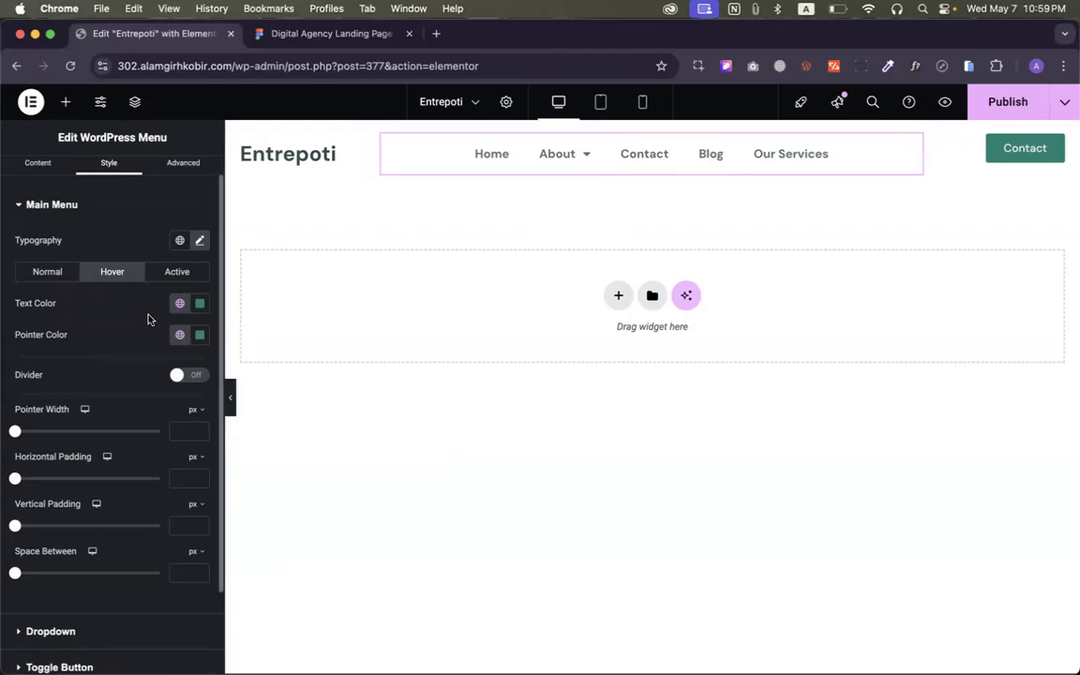
left_click(39, 166)
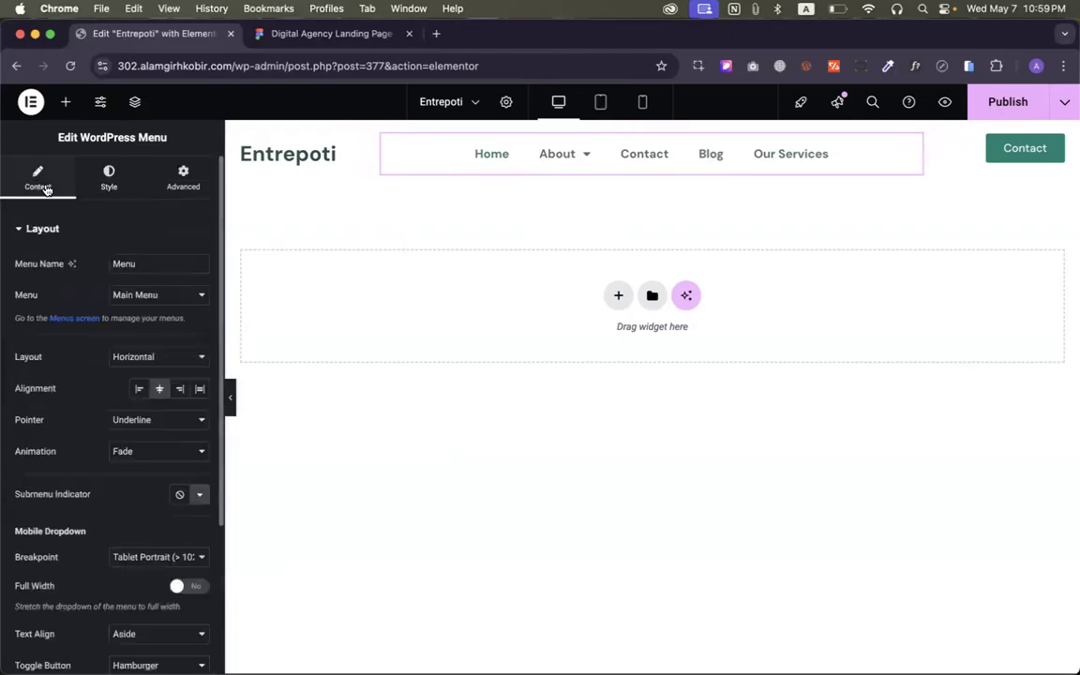
left_click(155, 419)
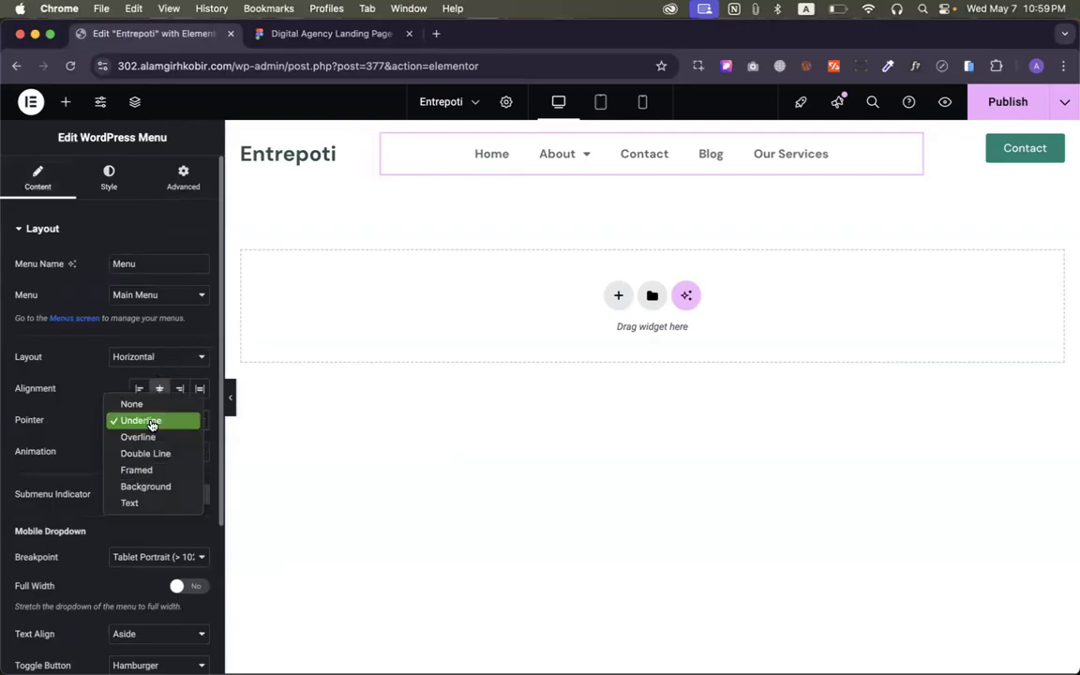
left_click(145, 404)
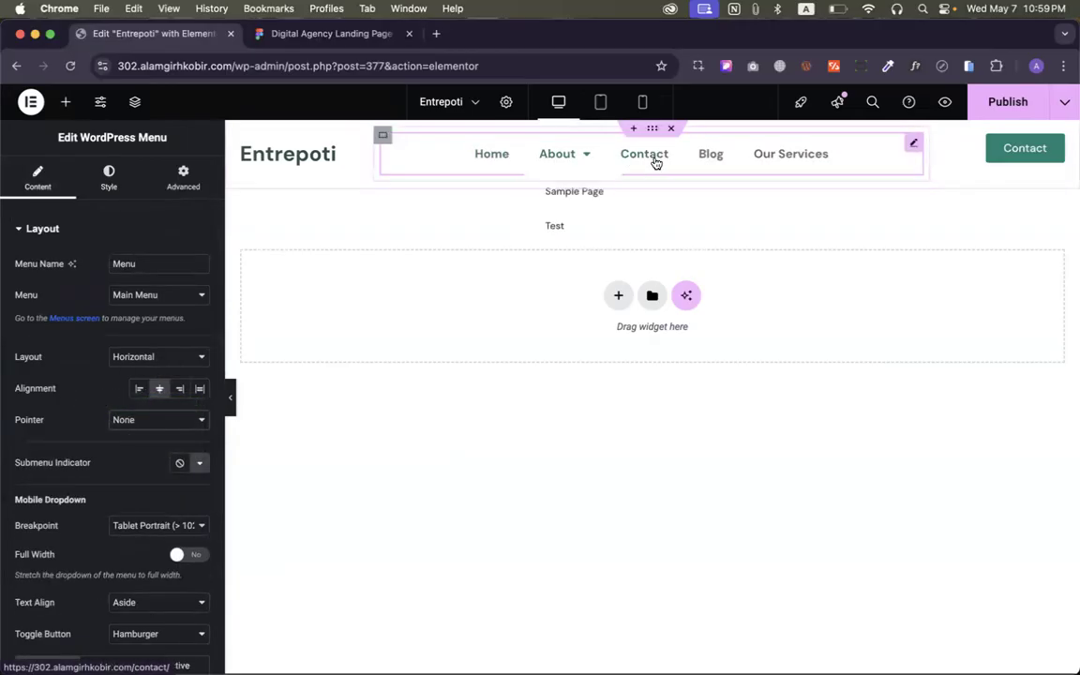
Detach the Figma design into its own browser window, move it to a separate desktop and maximize it there
left_click(330, 33)
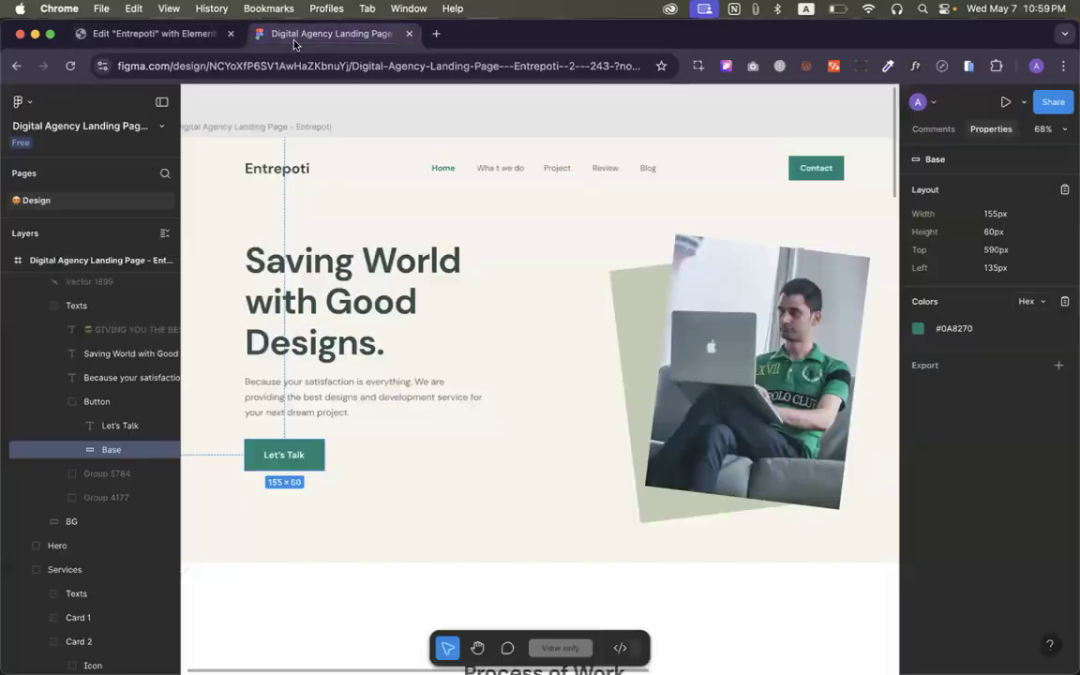
left_click_drag(328, 34, 419, 190)
key("ctrl+Up")
left_click_drag(676, 148, 831, 51)
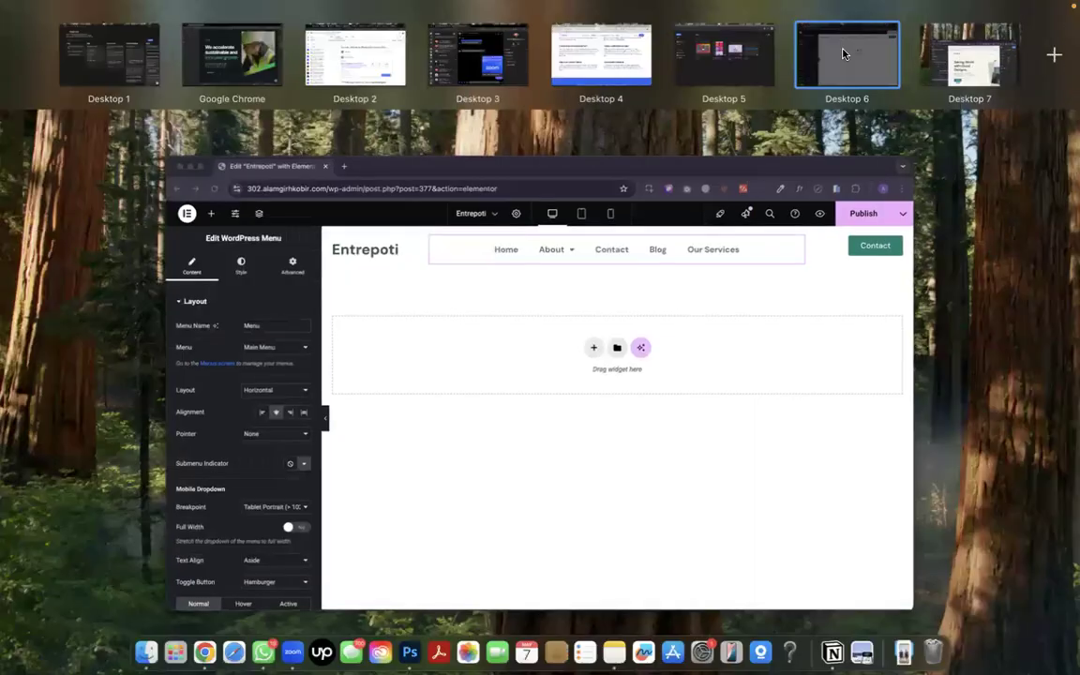
left_click(828, 48)
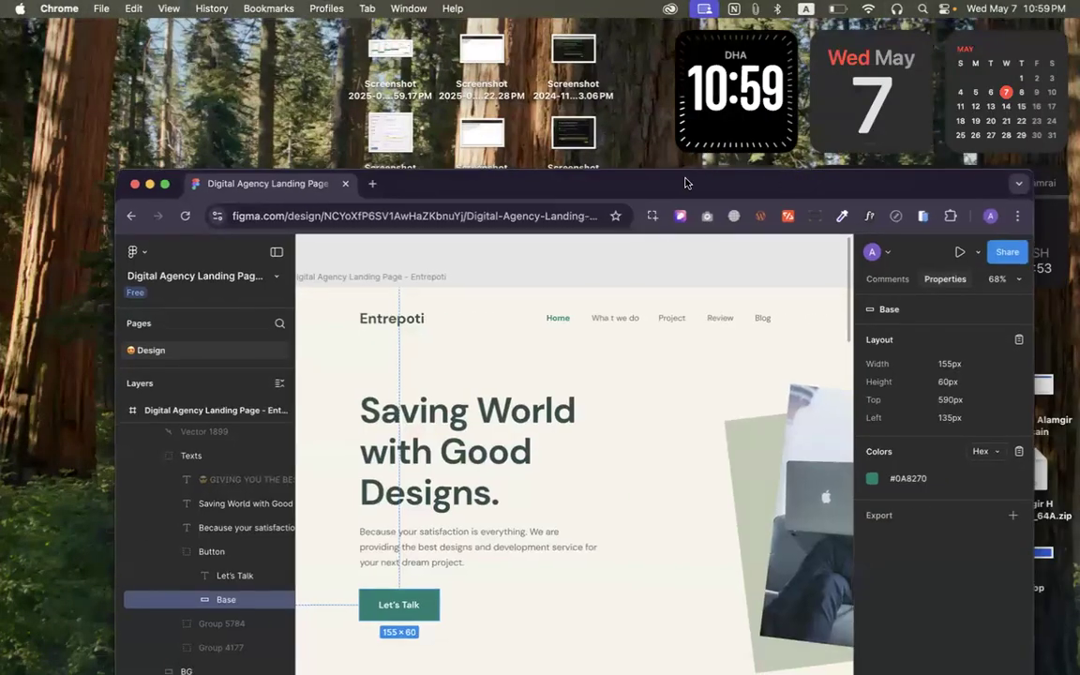
double_click(684, 181)
Copy the hero section's background color #F6F3EB from the BG layer in Figma
scroll(404, 339, "down", 2)
scroll(405, 341, "down", 3)
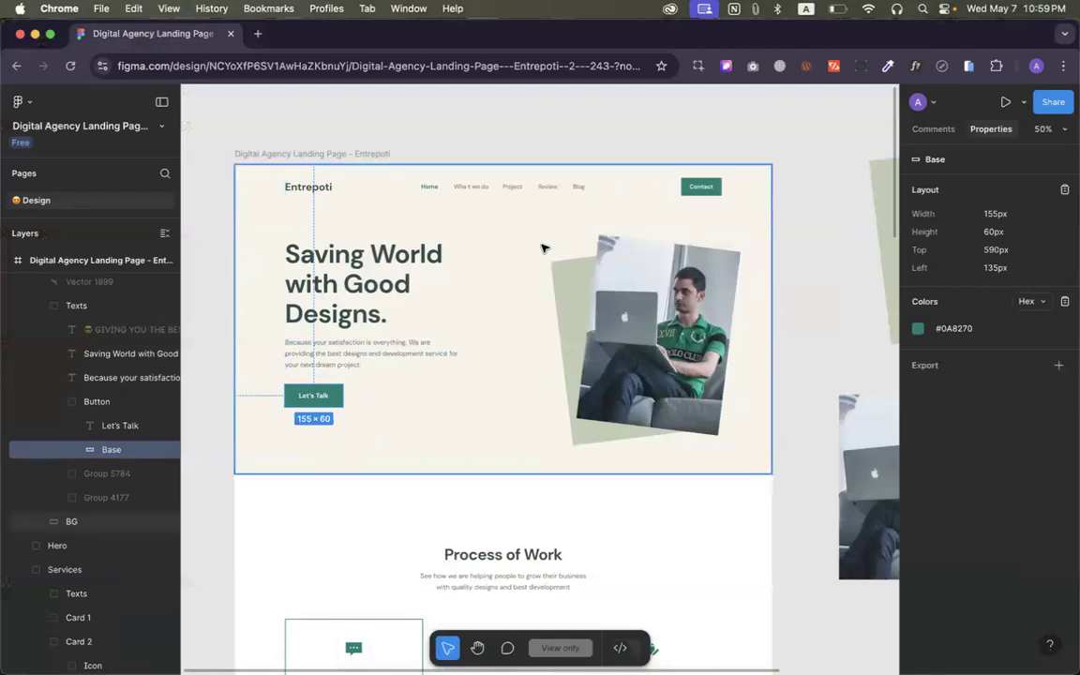
left_click(364, 197)
left_click(957, 294)
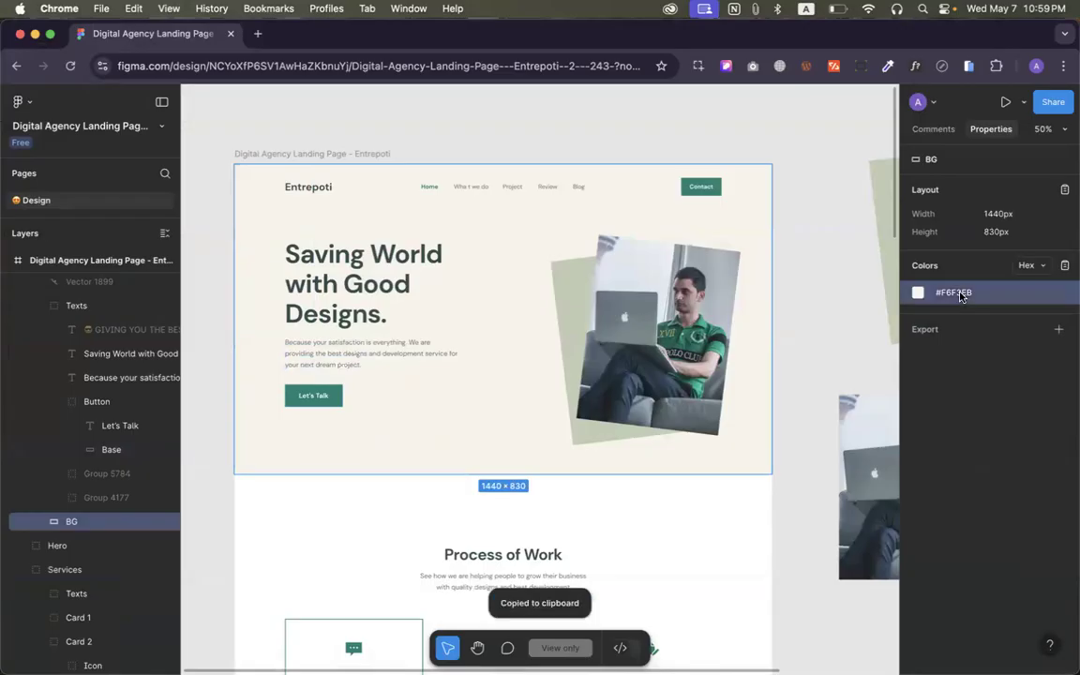
Compare the Elementor page with the Figma design, examining its Process of Work and recent projects sections
key("ctrl+Left")
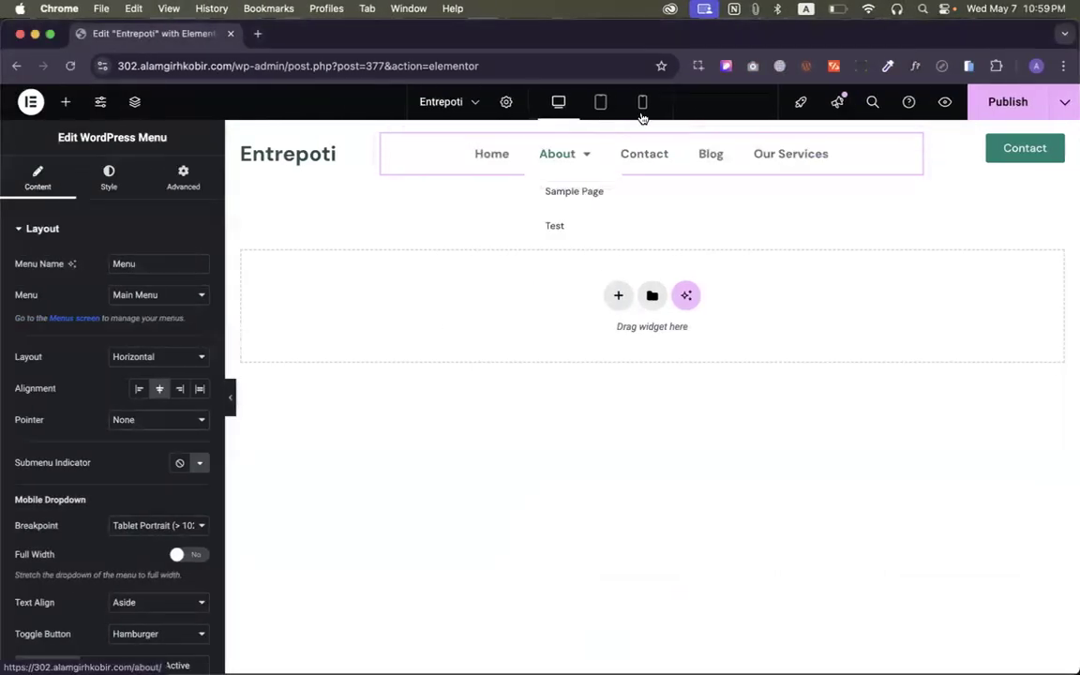
key("ctrl+Right")
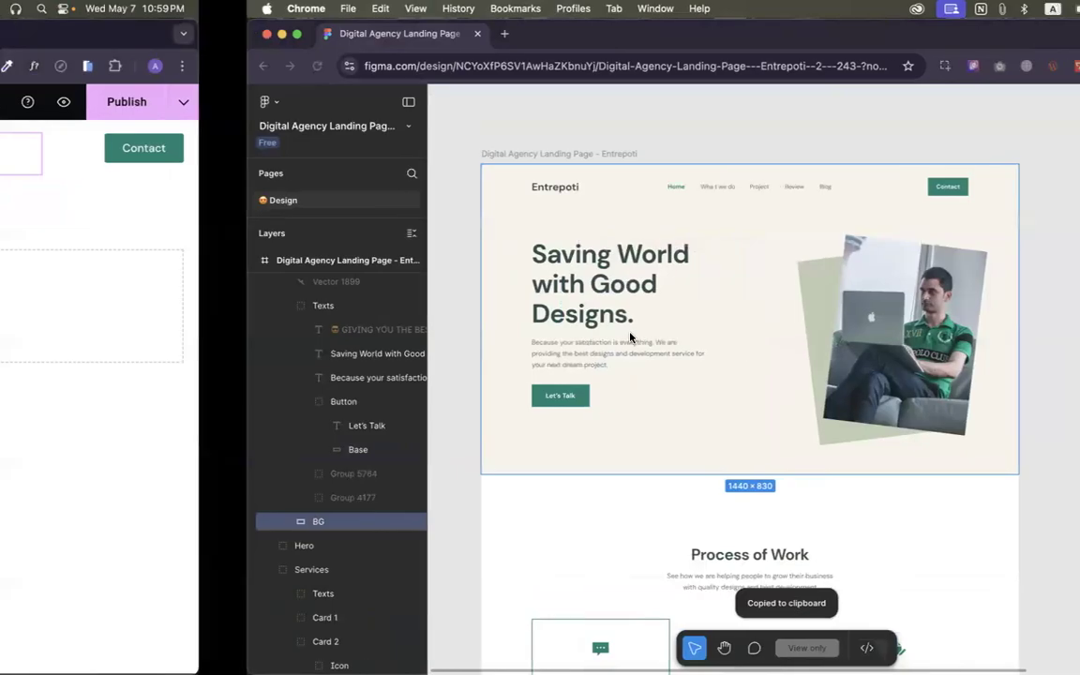
scroll(618, 375, "down", 10)
scroll(618, 380, "up", 8)
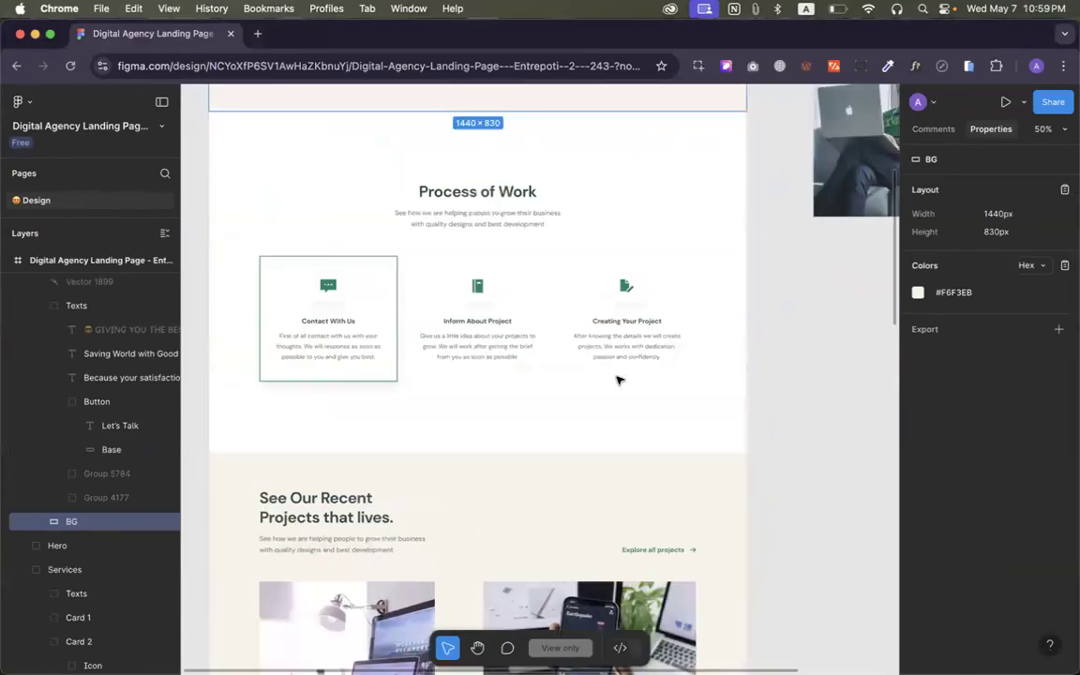
scroll(618, 379, "up", 10)
scroll(620, 378, "down", 4)
key("ctrl+Left")
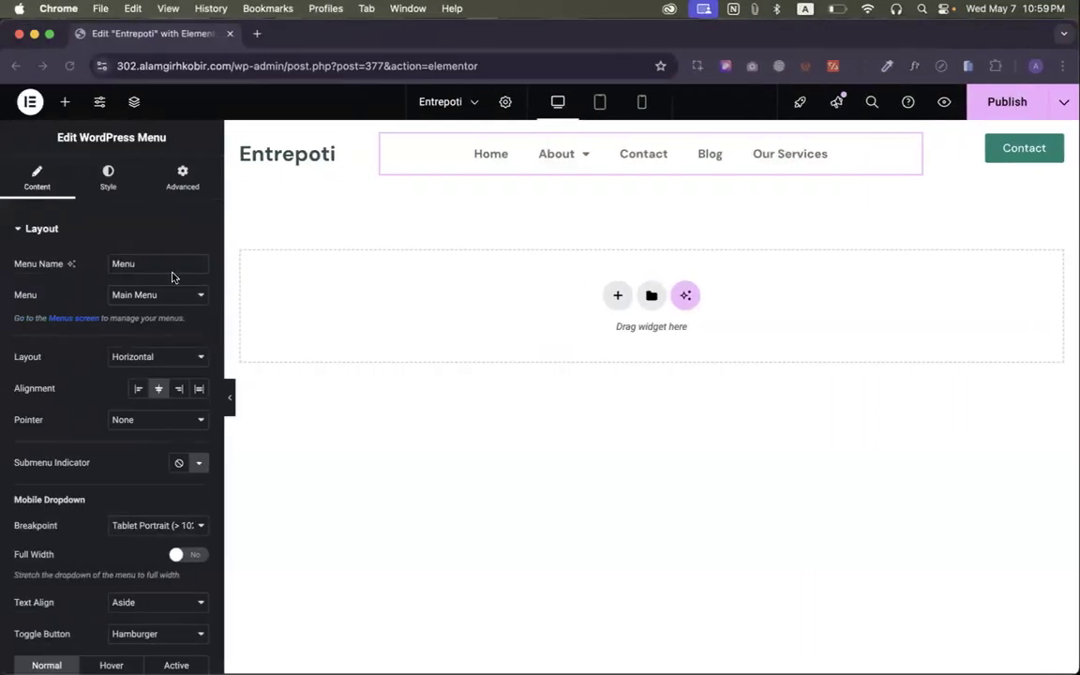
Open the site's global colors in Elementor and rename the custom color "Aro Color" as BG
left_click(99, 101)
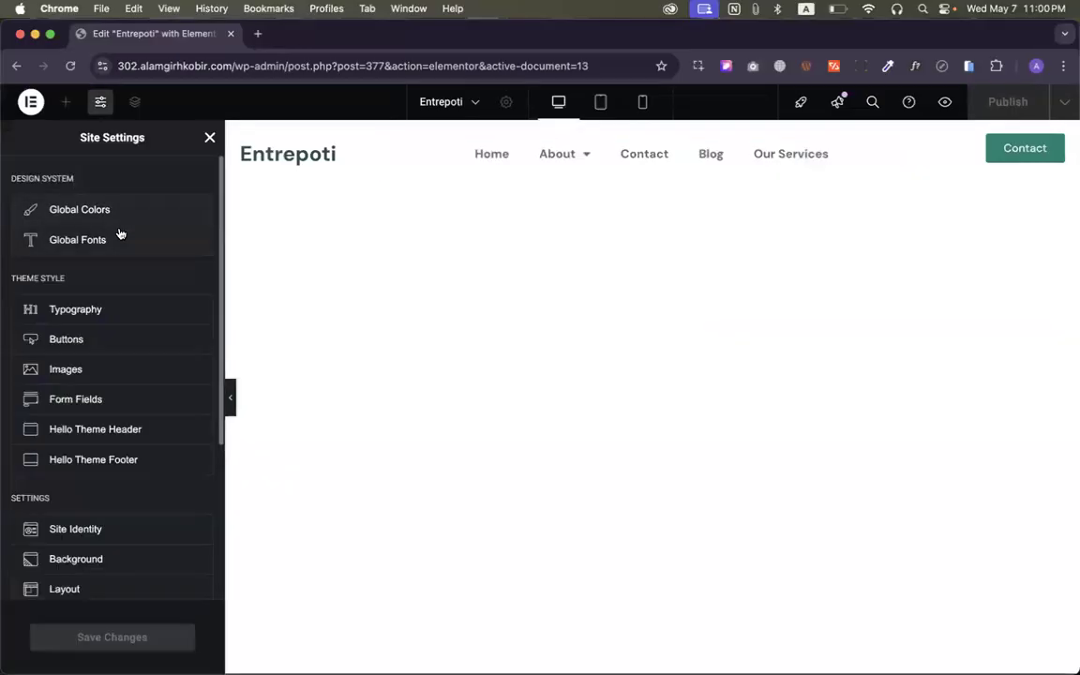
left_click(101, 210)
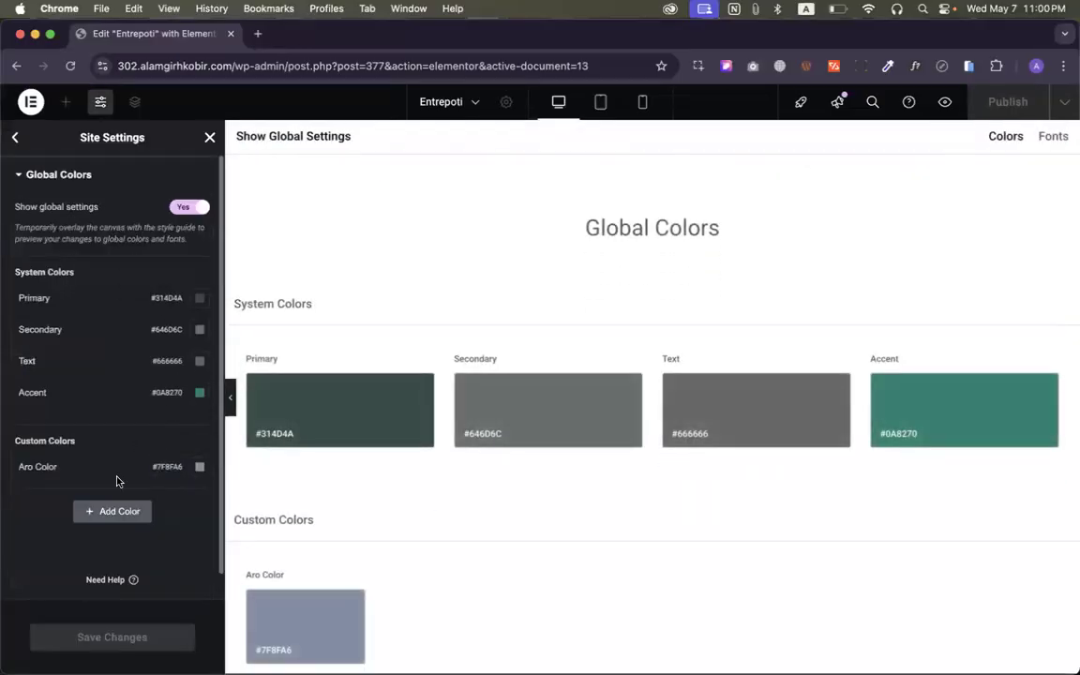
left_click(41, 466)
triple_click(41, 466)
type("BG")
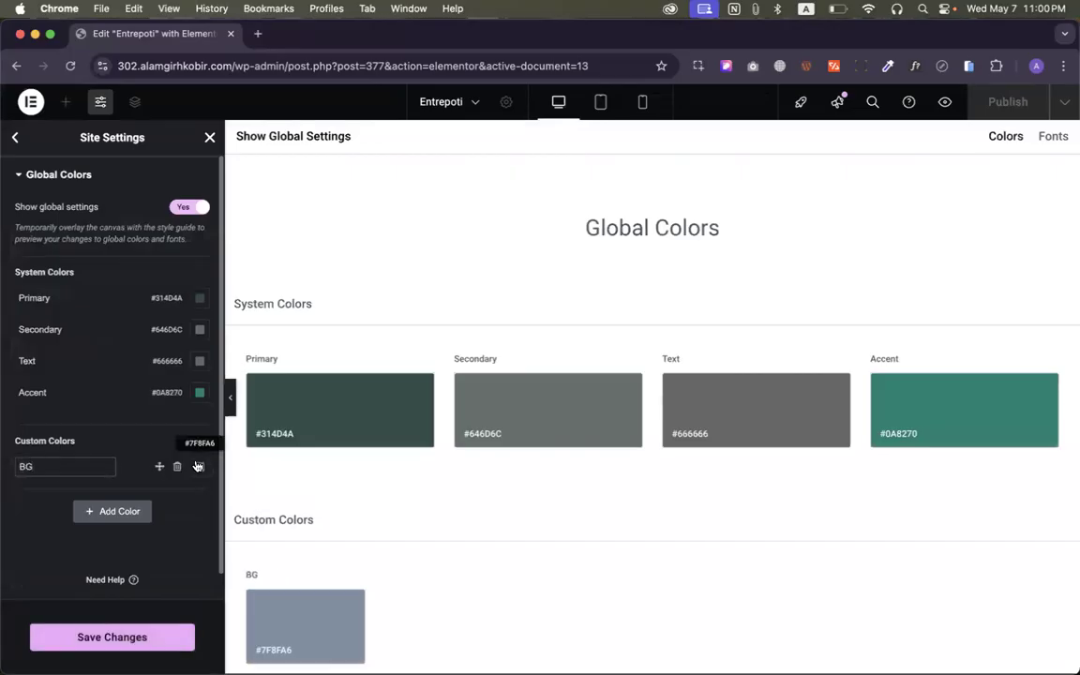
Set the custom BG color to the copied #F6F3EB, save the changes and close the site settings
left_click(200, 467)
key("super+v")
left_click(190, 507)
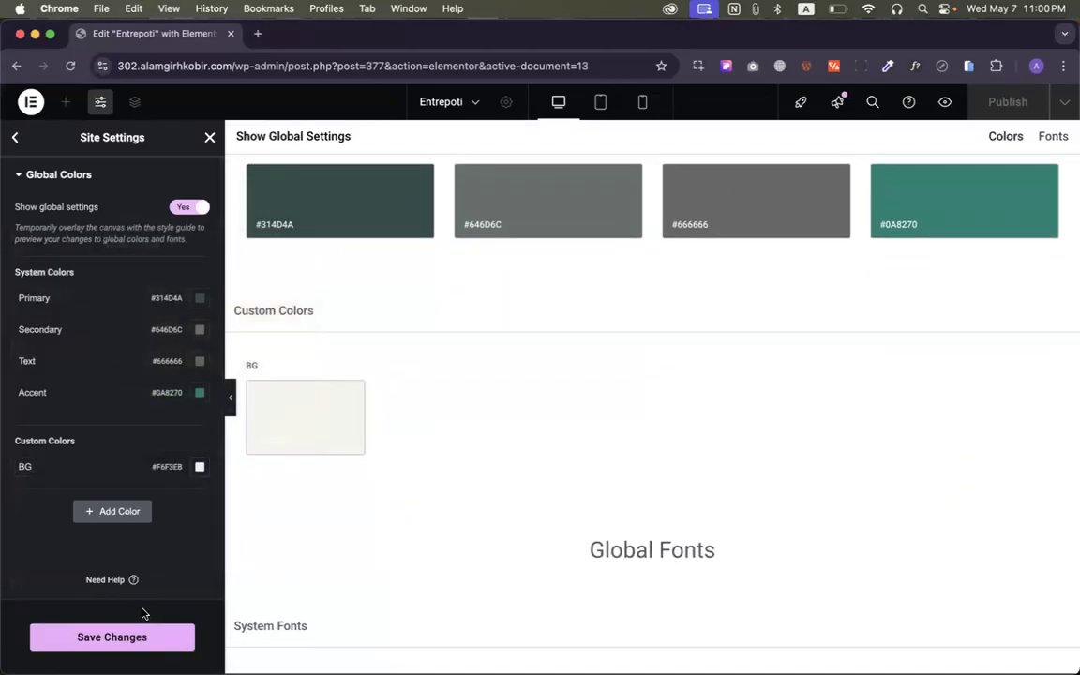
left_click(140, 637)
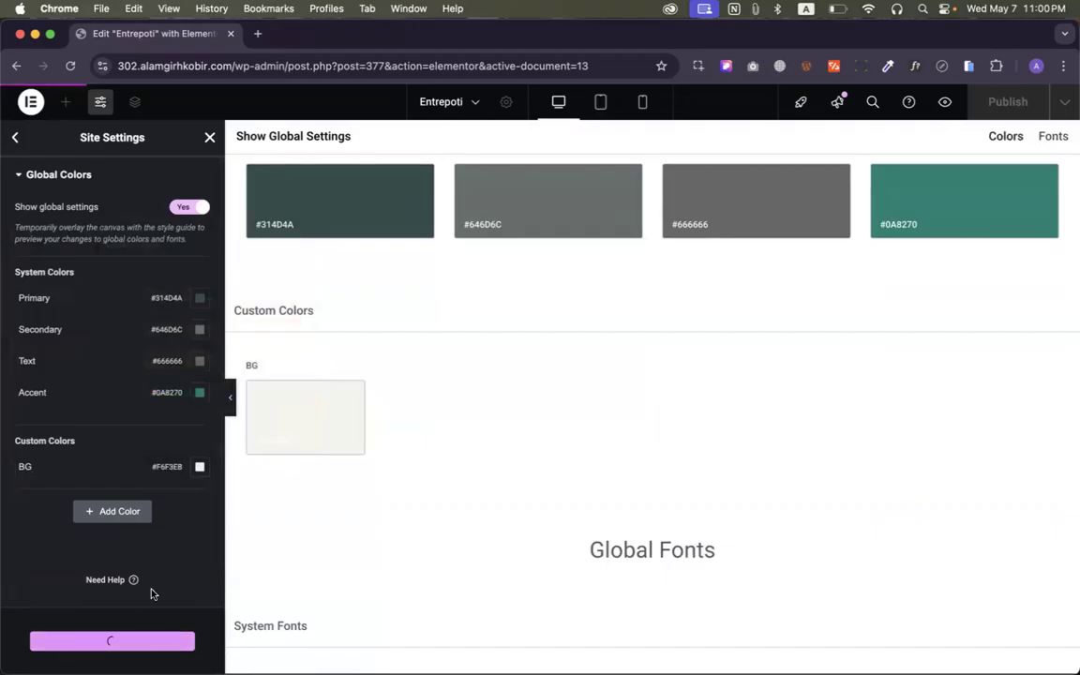
left_click(210, 137)
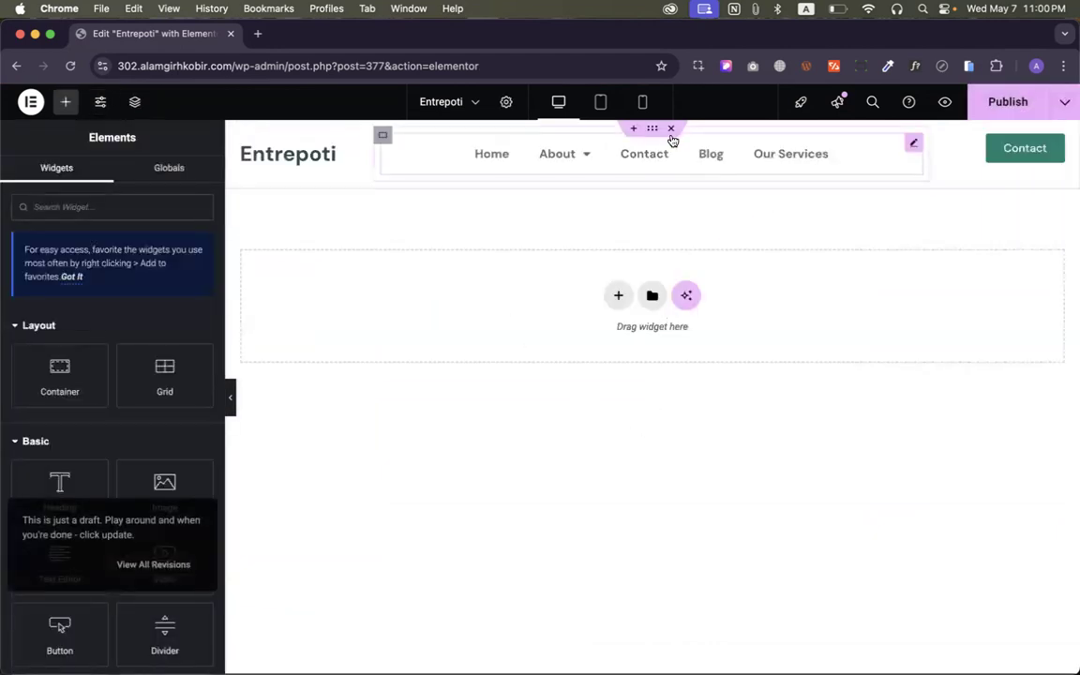
Give the header container a classic background in the global BG color
left_click(651, 127)
left_click(106, 185)
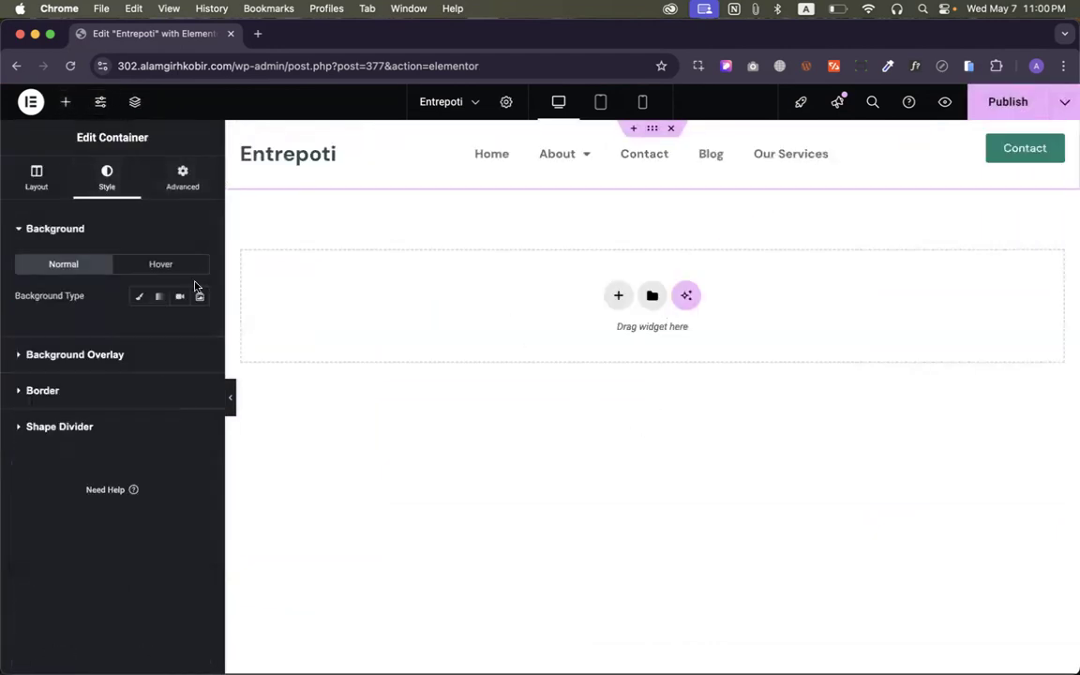
left_click(139, 296)
left_click(179, 327)
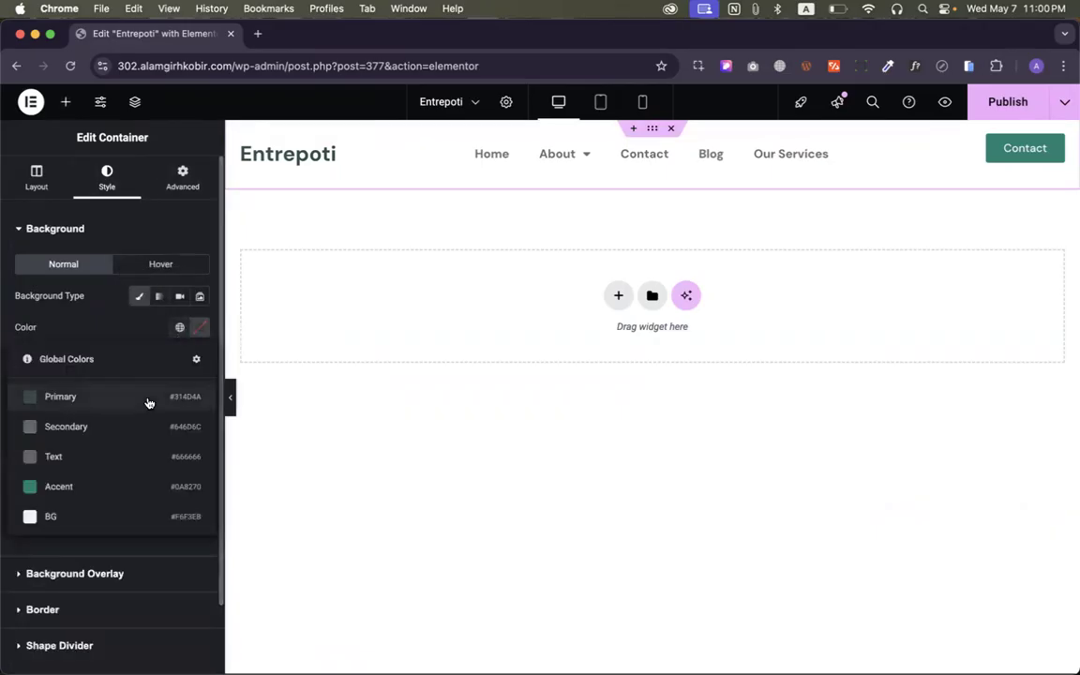
left_click(112, 514)
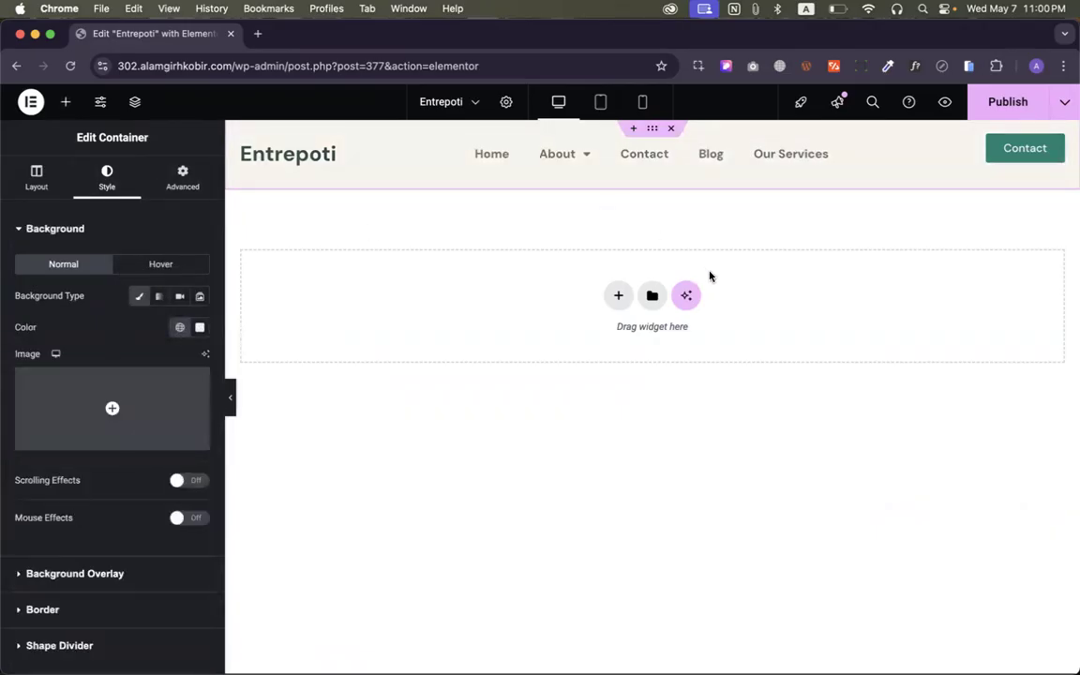
Add a container with two equal columns below the header, matching the hero layout in the Figma design
left_click(617, 295)
left_click(620, 359)
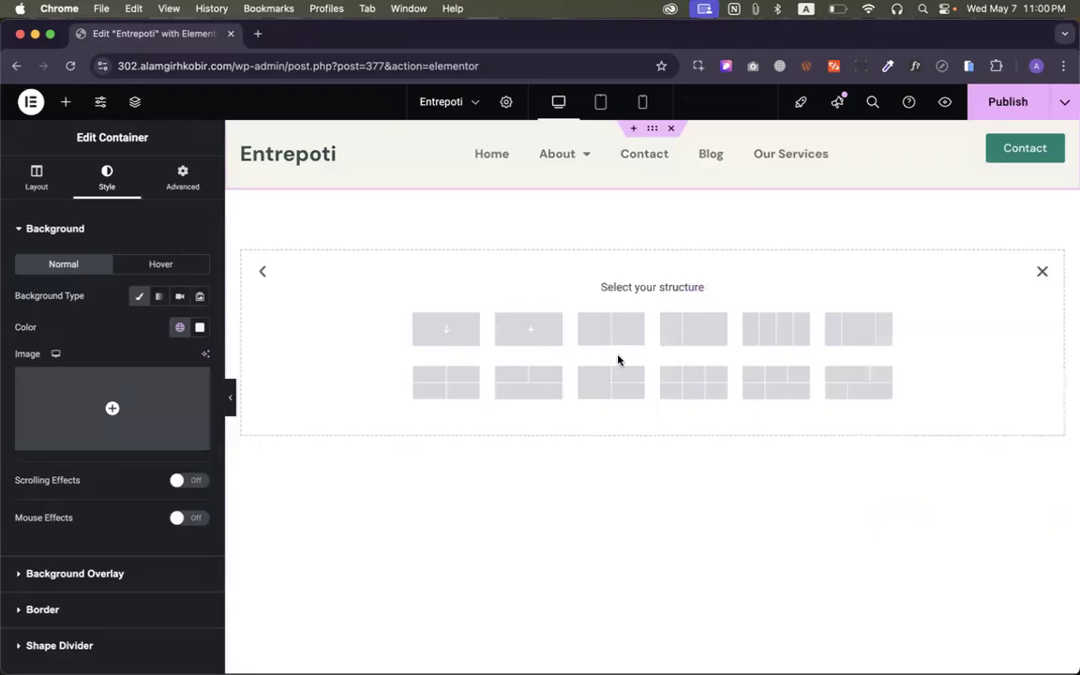
key("ctrl+Right")
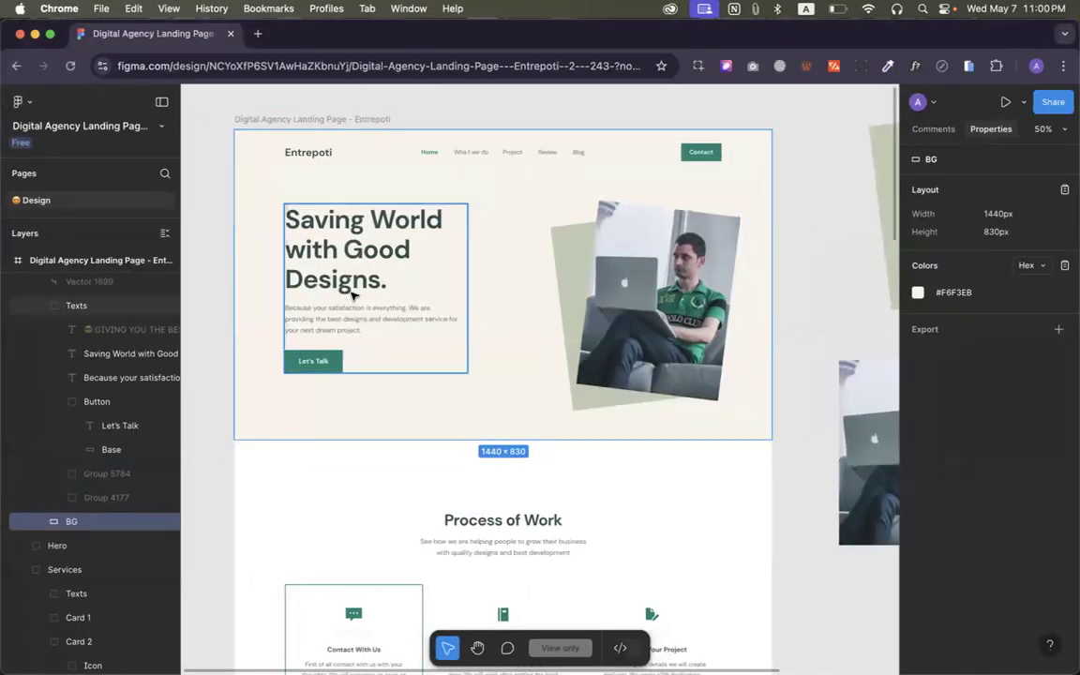
key("ctrl+Left")
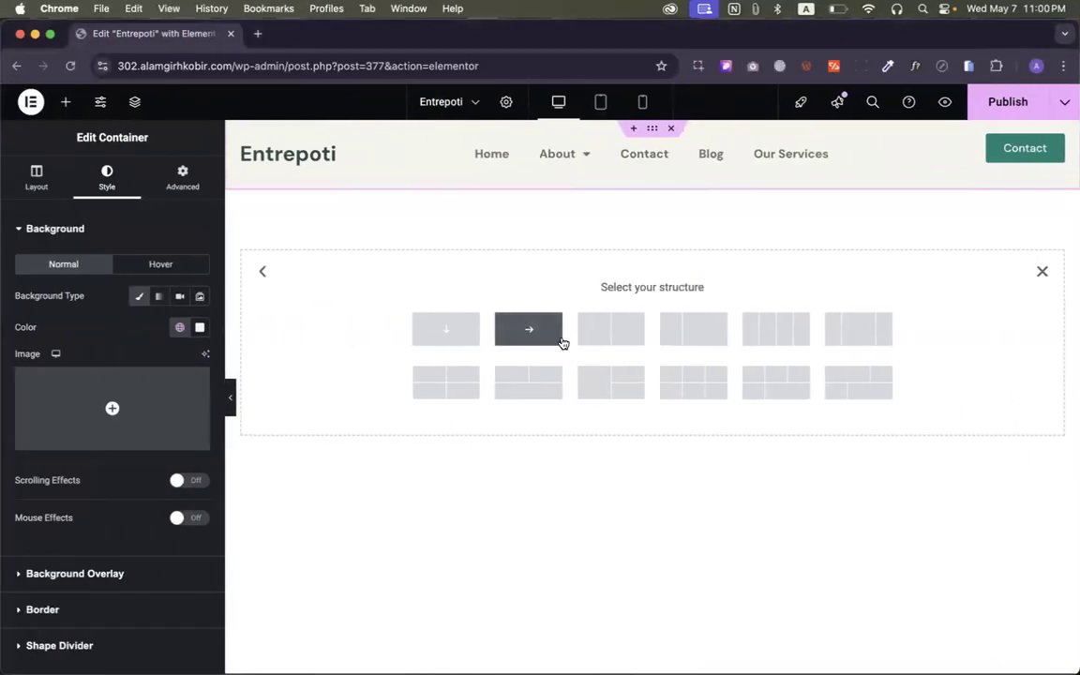
left_click(608, 336)
Copy the hero heading text "Saving World with Good Designs." from Figma and return to Elementor
key("ctrl+Right")
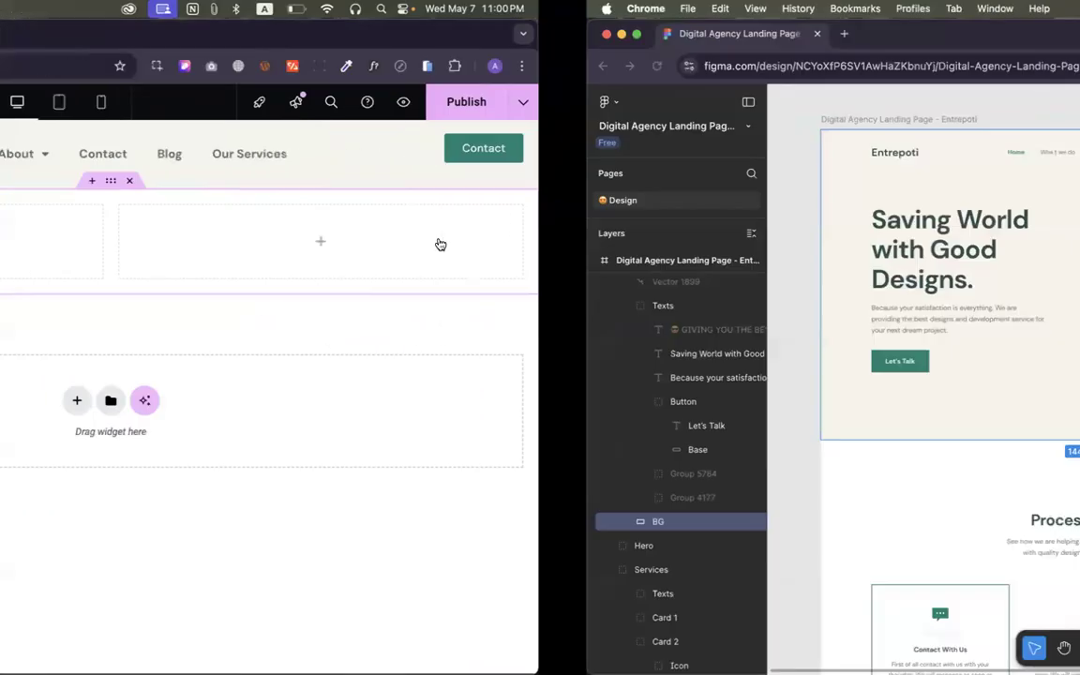
double_click(345, 240)
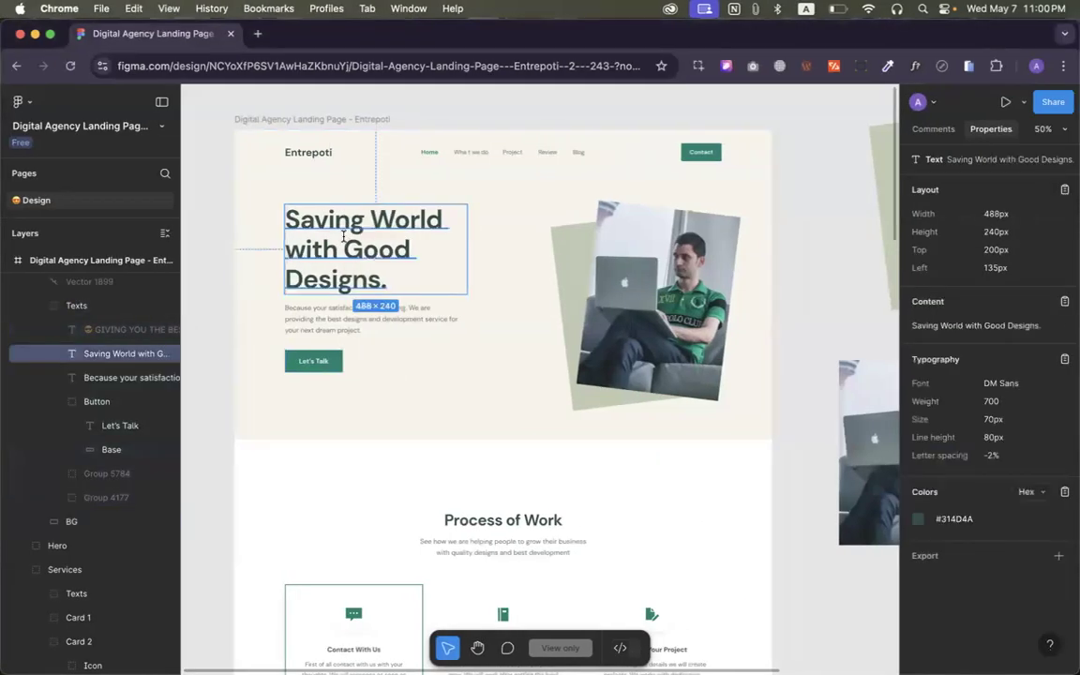
left_click(1000, 337)
key("ctrl+Left")
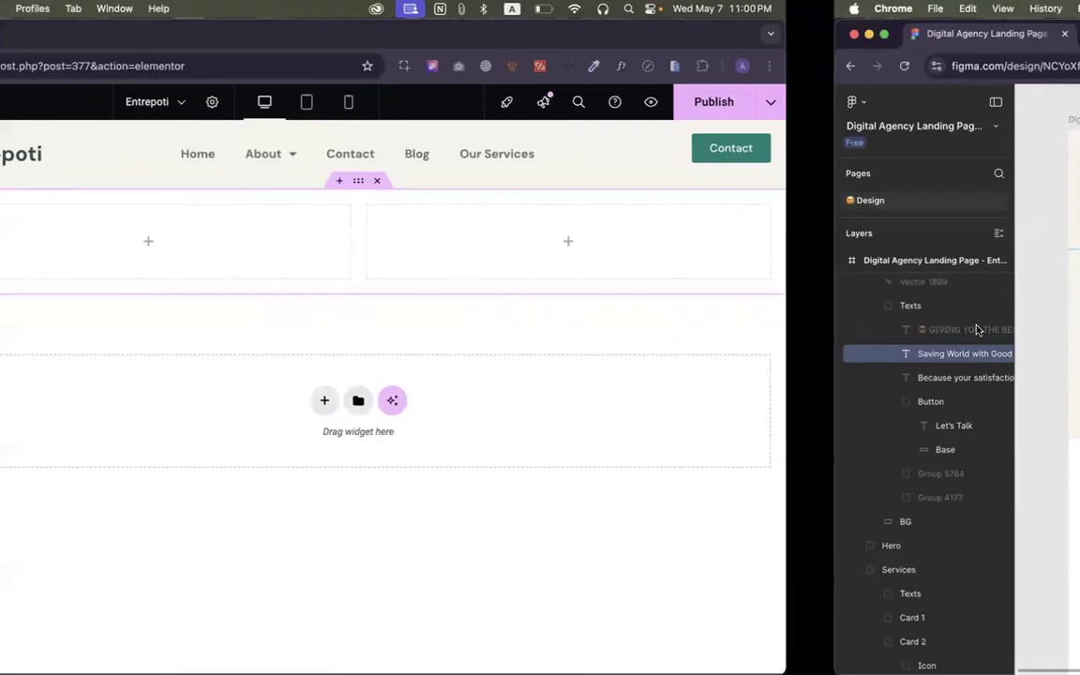
Add a Heading widget to the hero's first column with the copied title "Saving World with Good Designs."
left_click_drag(72, 489, 340, 298)
left_click(103, 303)
key("super+a")
key("super+v")
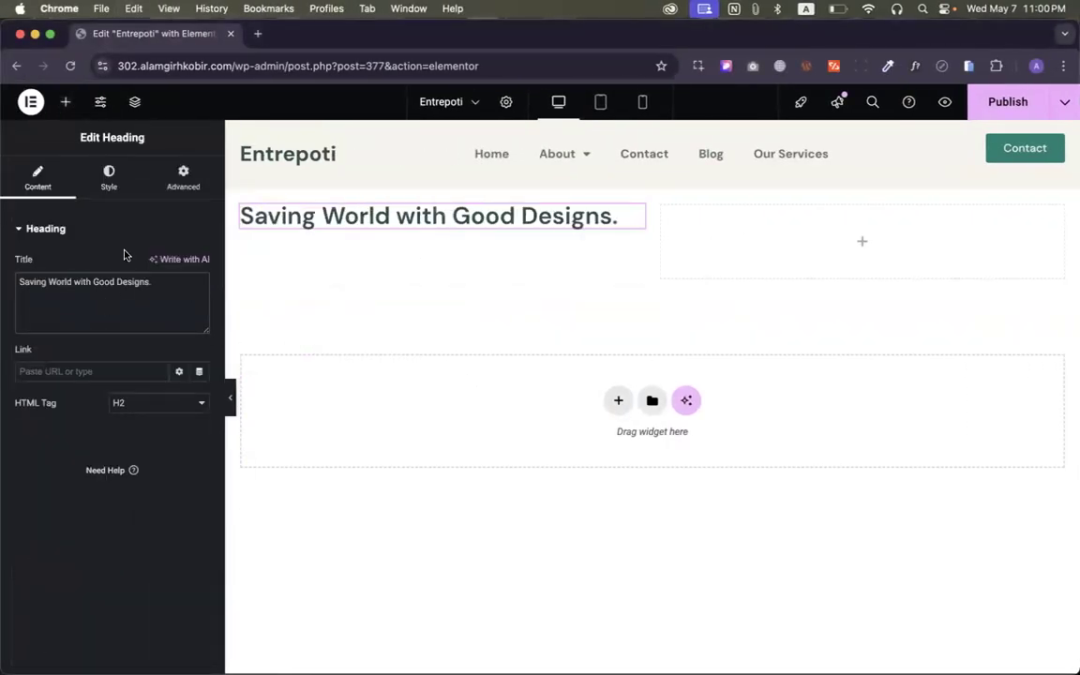
Style the hero heading's typography with size 70 px, weight 700 (Bold) and line height 80 px
left_click(96, 187)
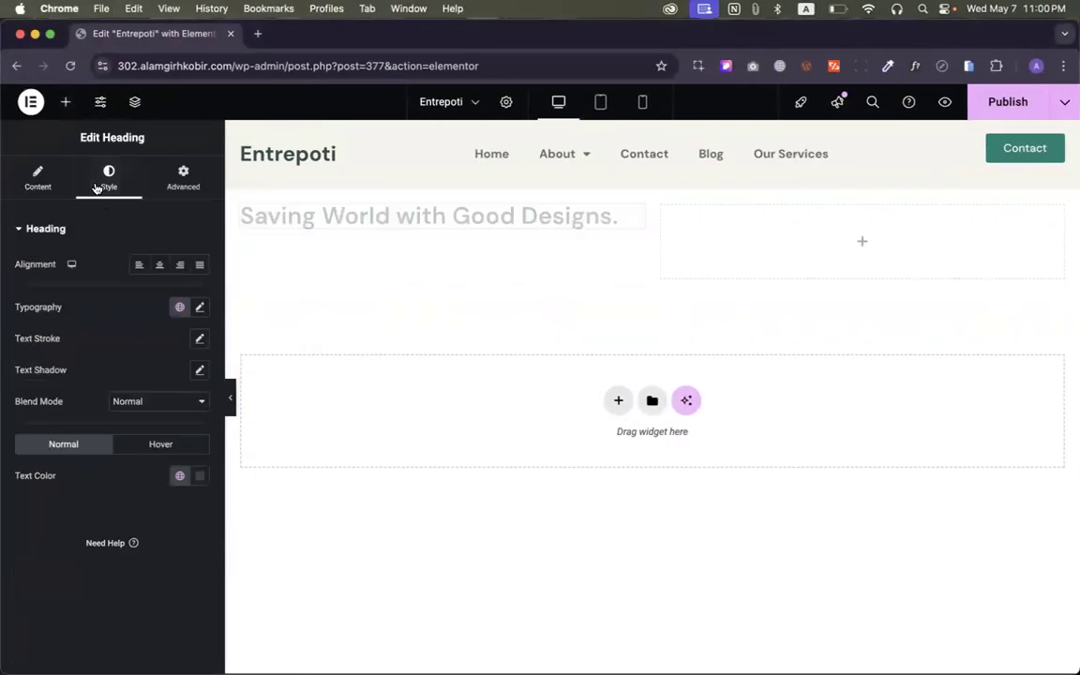
left_click(200, 308)
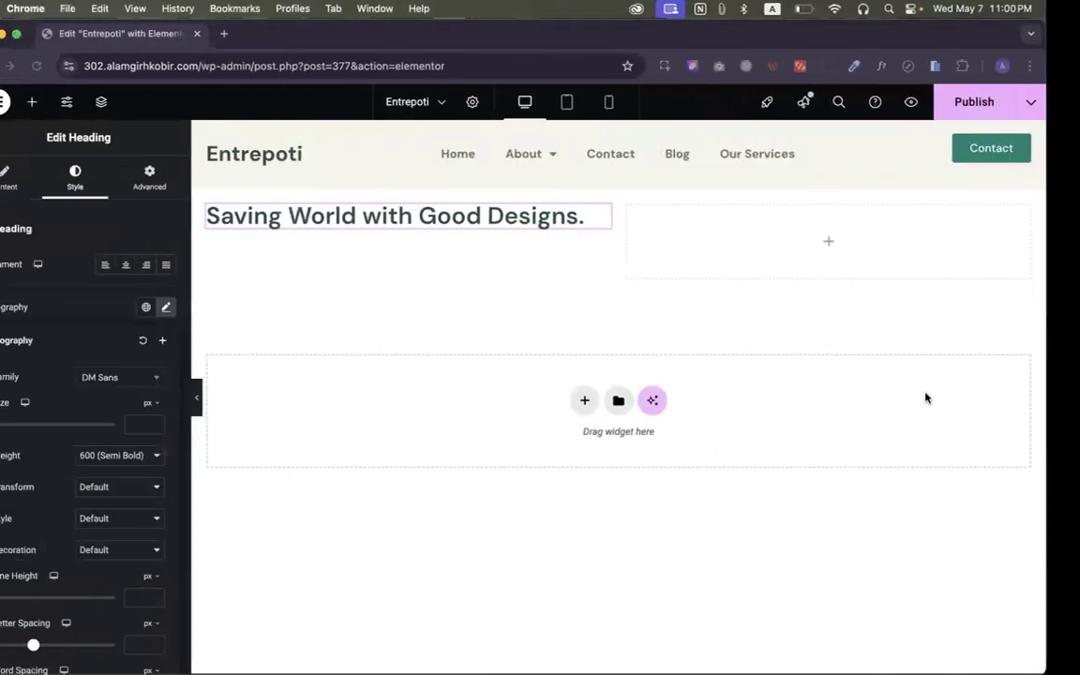
left_click(176, 424)
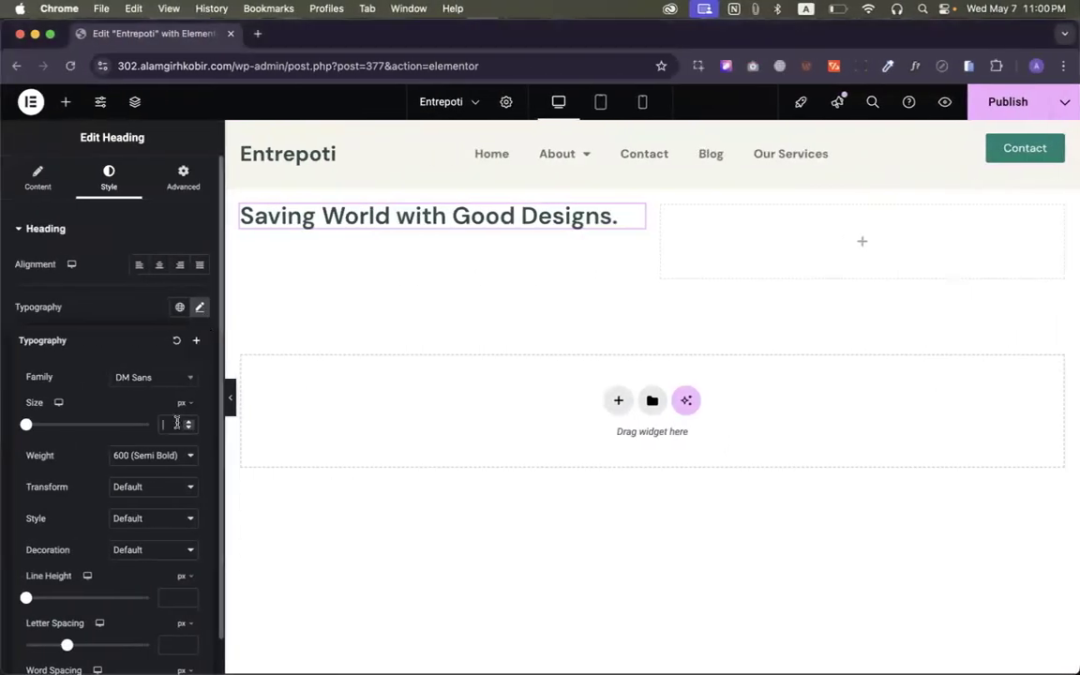
type("70")
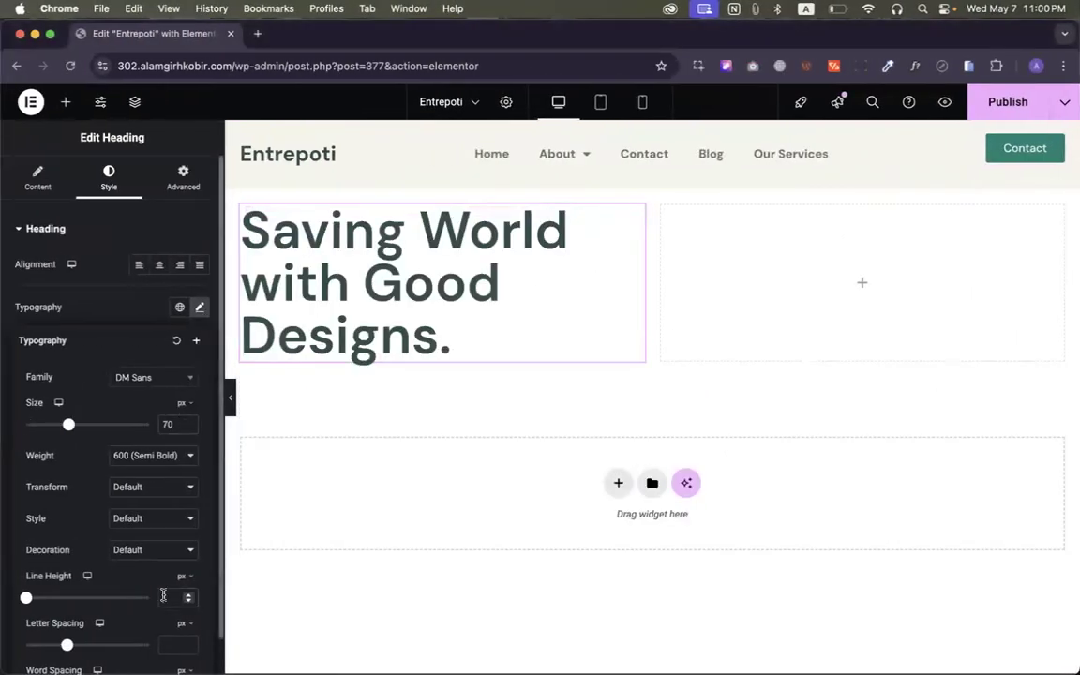
type("98")
key("BackSpace")
key("BackSpace")
type("80")
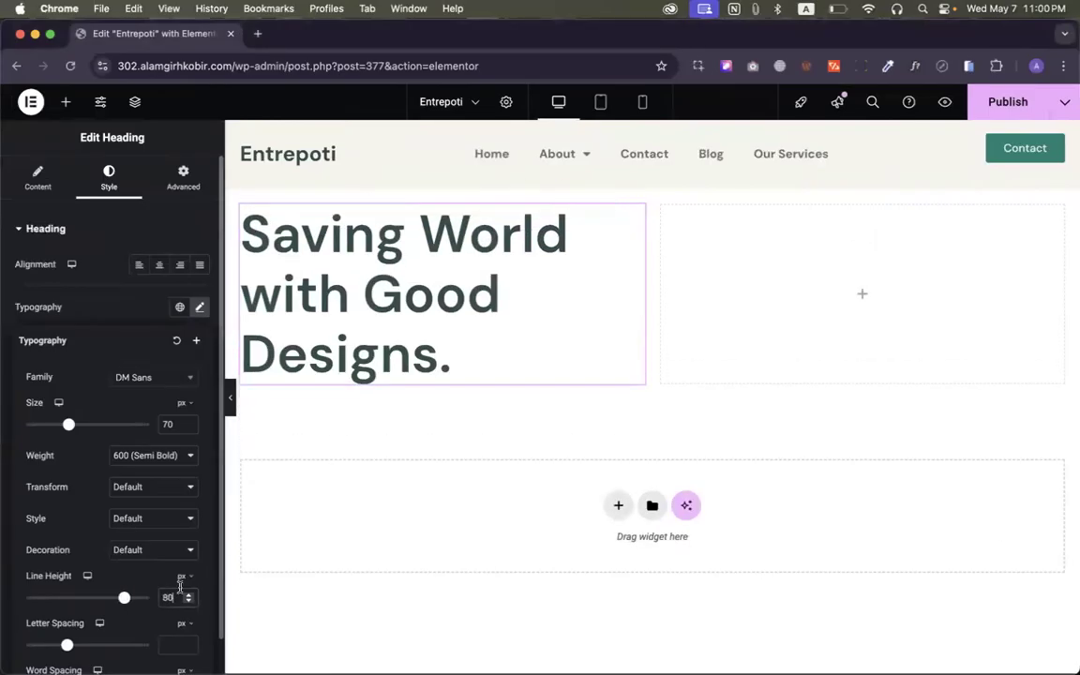
left_click(140, 464)
left_click(140, 471)
Inspect the typography of the hero paragraph in the Figma design and return to Elementor
key("ctrl+Right")
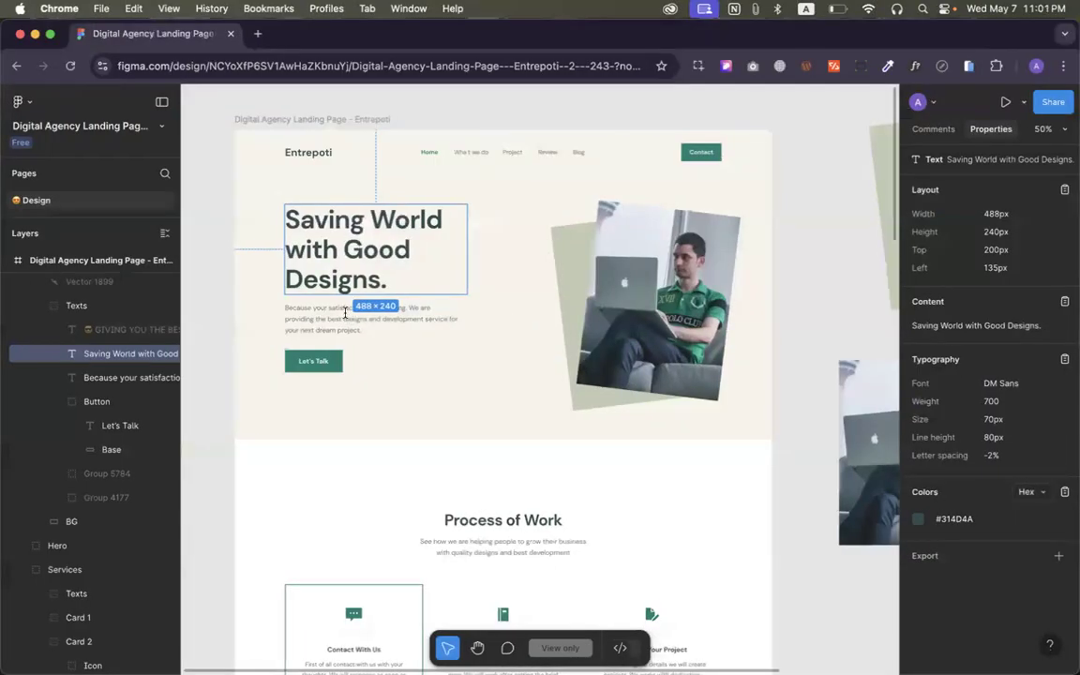
left_click(345, 312)
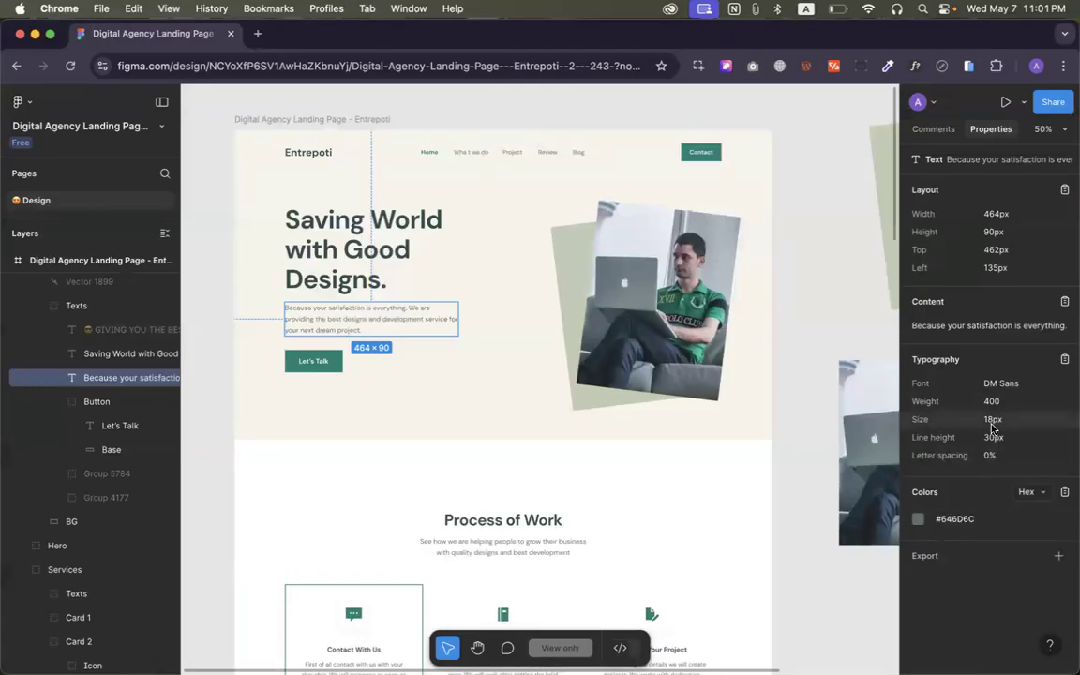
key("ctrl+Left")
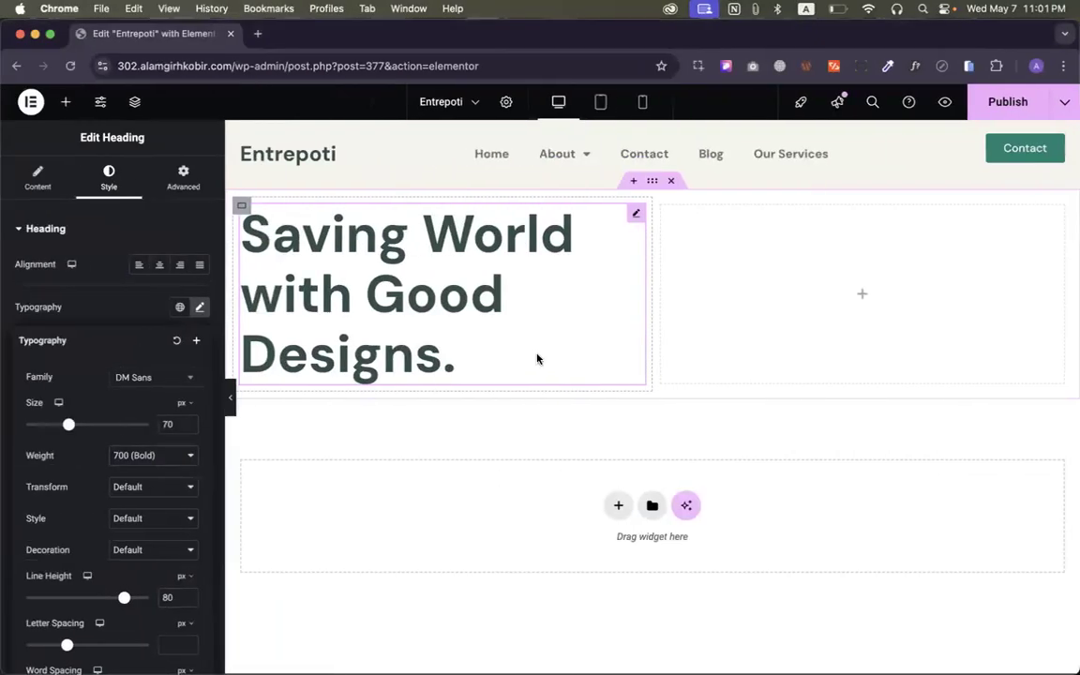
Add a Text Editor widget below the hero heading in the first column
left_click(66, 101)
scroll(125, 470, "down", 2)
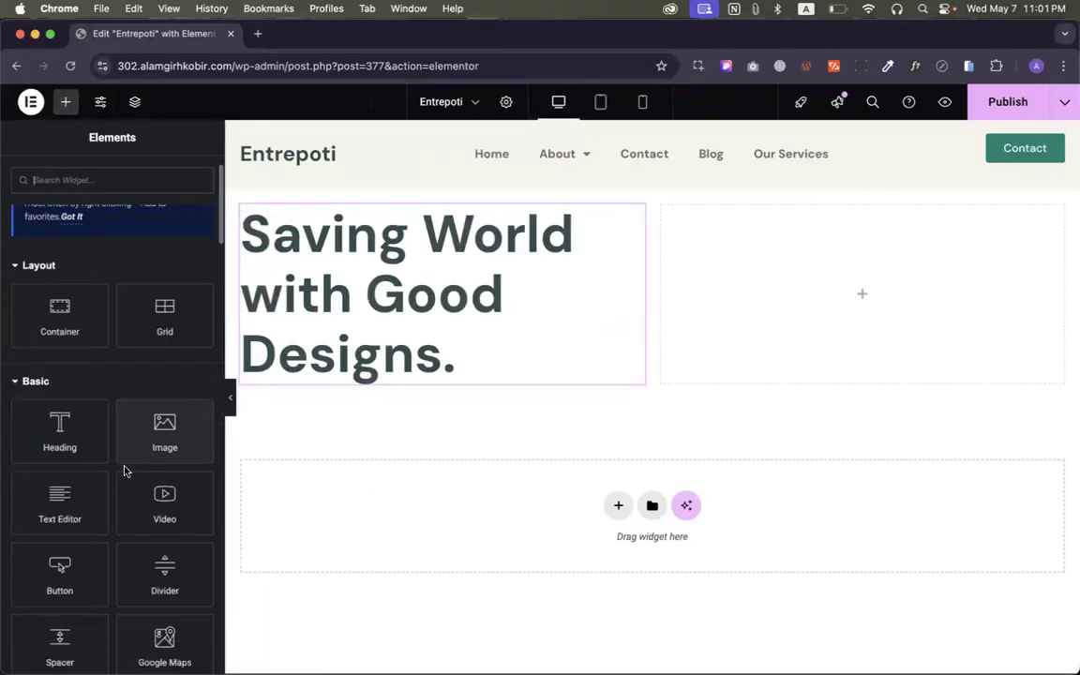
left_click_drag(42, 476, 405, 388)
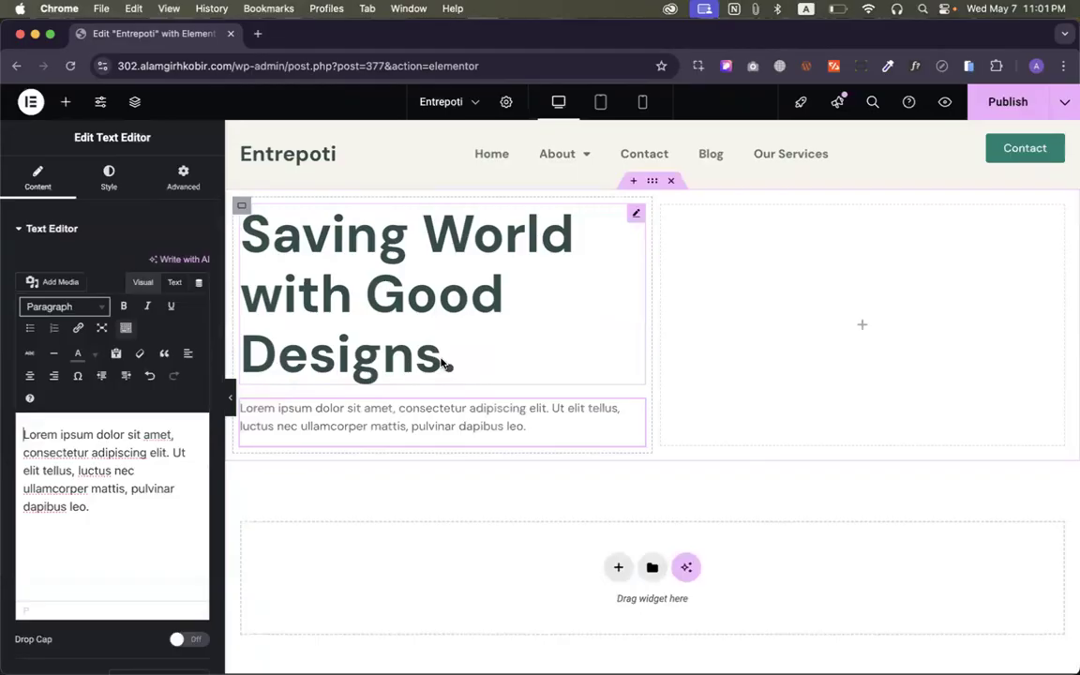
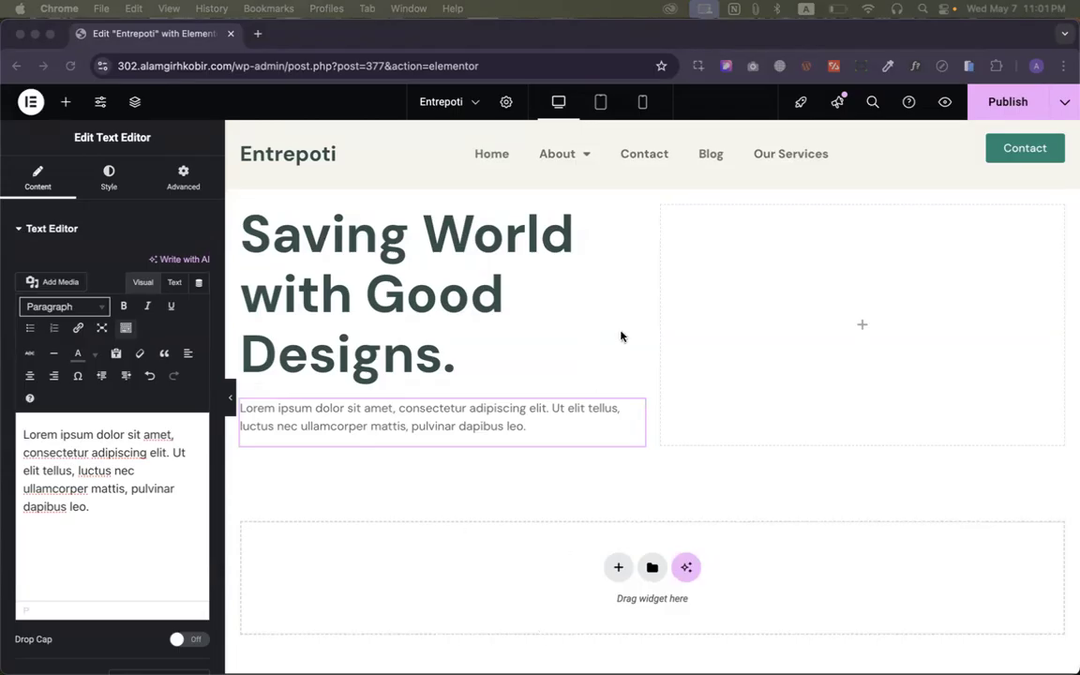
Look through the process and project sections of the Figma design and return to Elementor
scroll(621, 328, "down", 1)
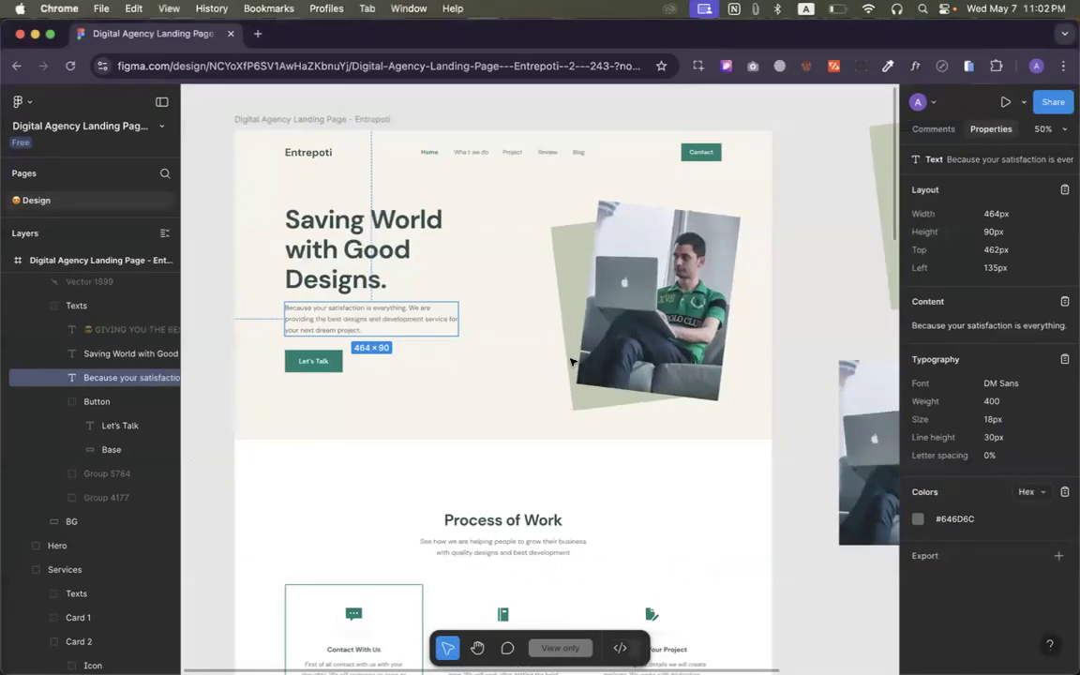
scroll(562, 375, "down", 5)
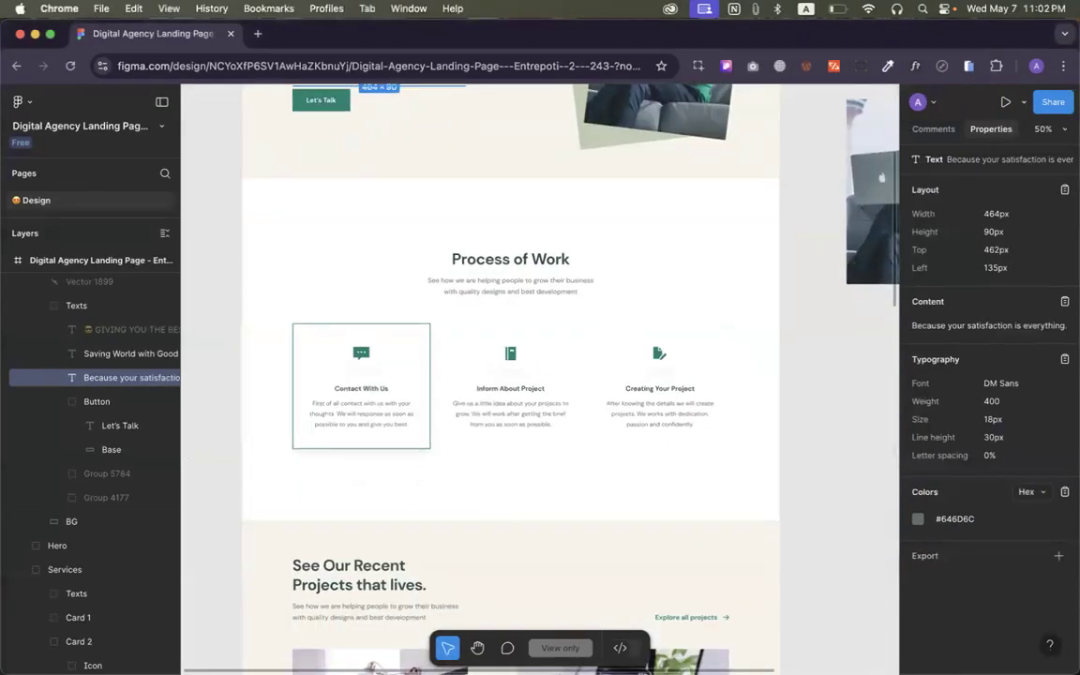
scroll(556, 368, "down", 10)
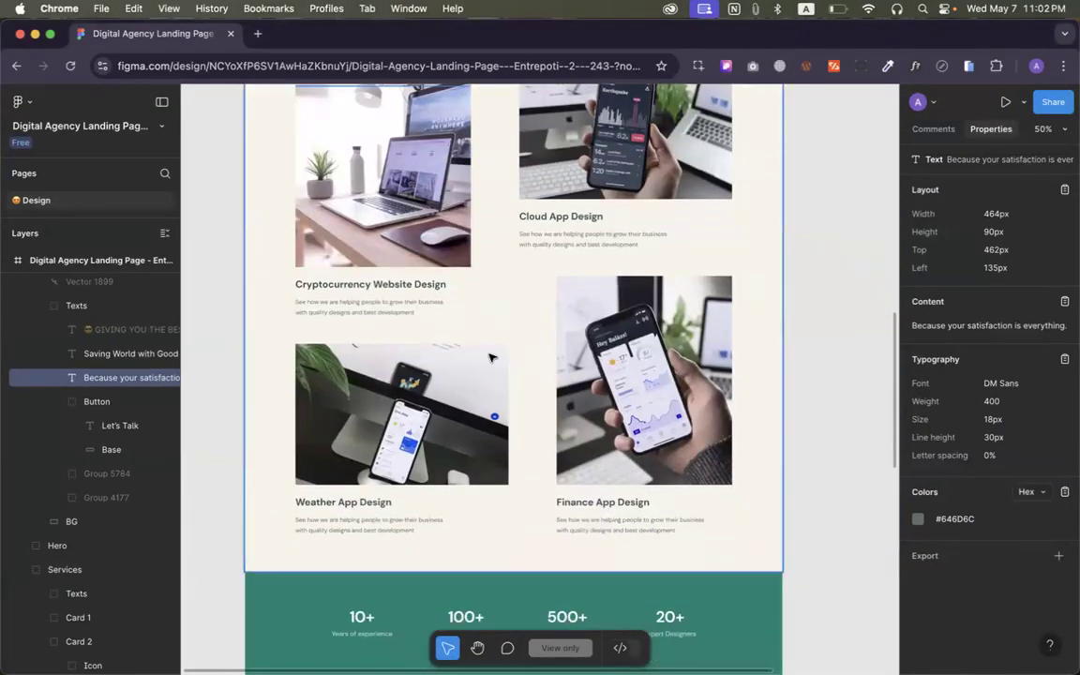
scroll(492, 356, "up", 15)
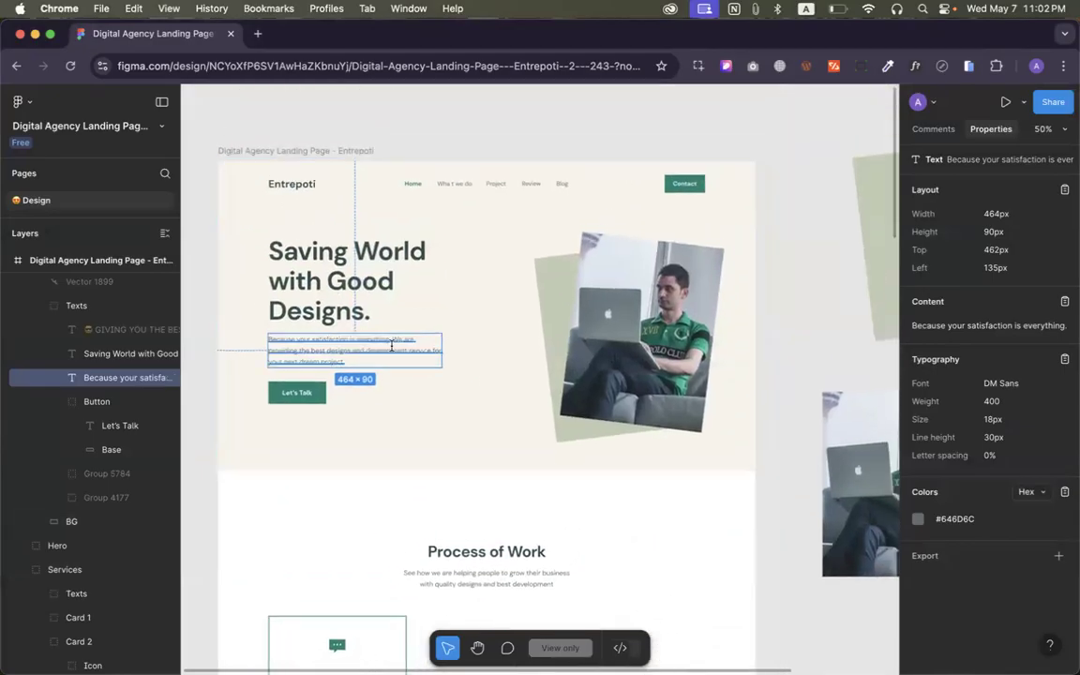
key("ctrl+Left")
key("ctrl+Right")
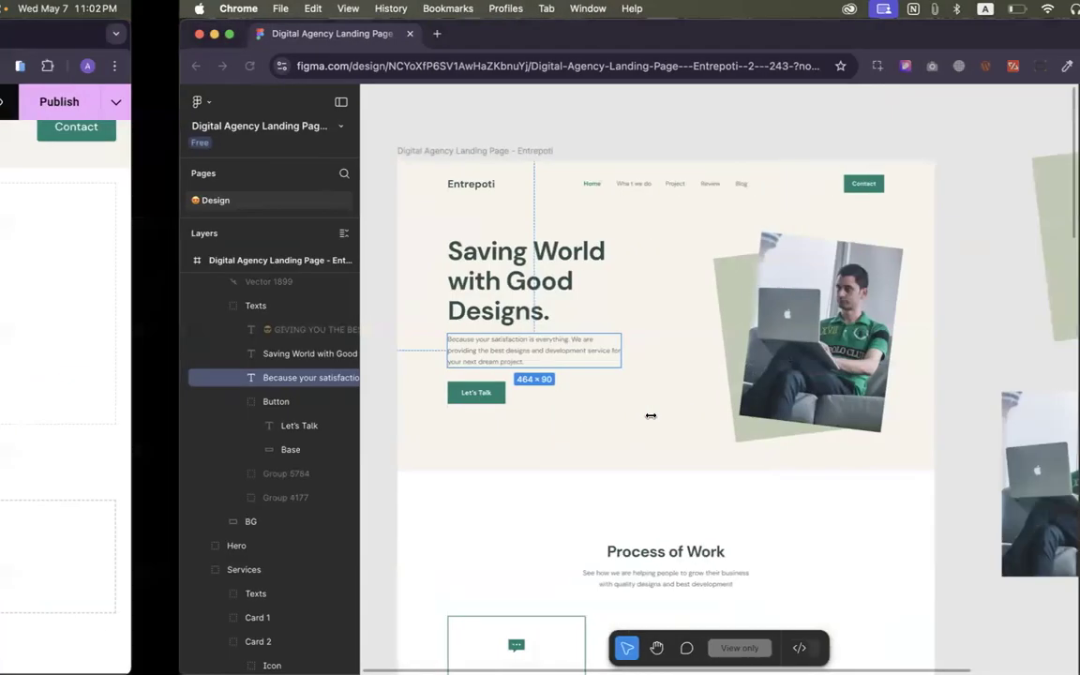
key("ctrl+Left")
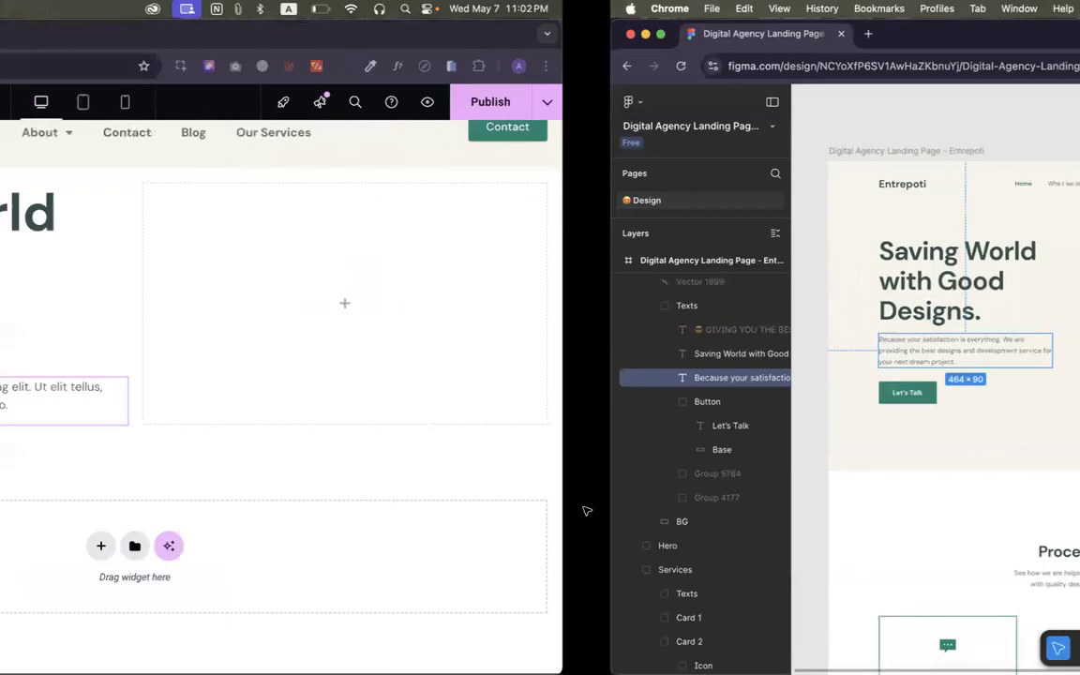
Set the hero paragraph's typography to size 18 px and line height 30 px
left_click(108, 176)
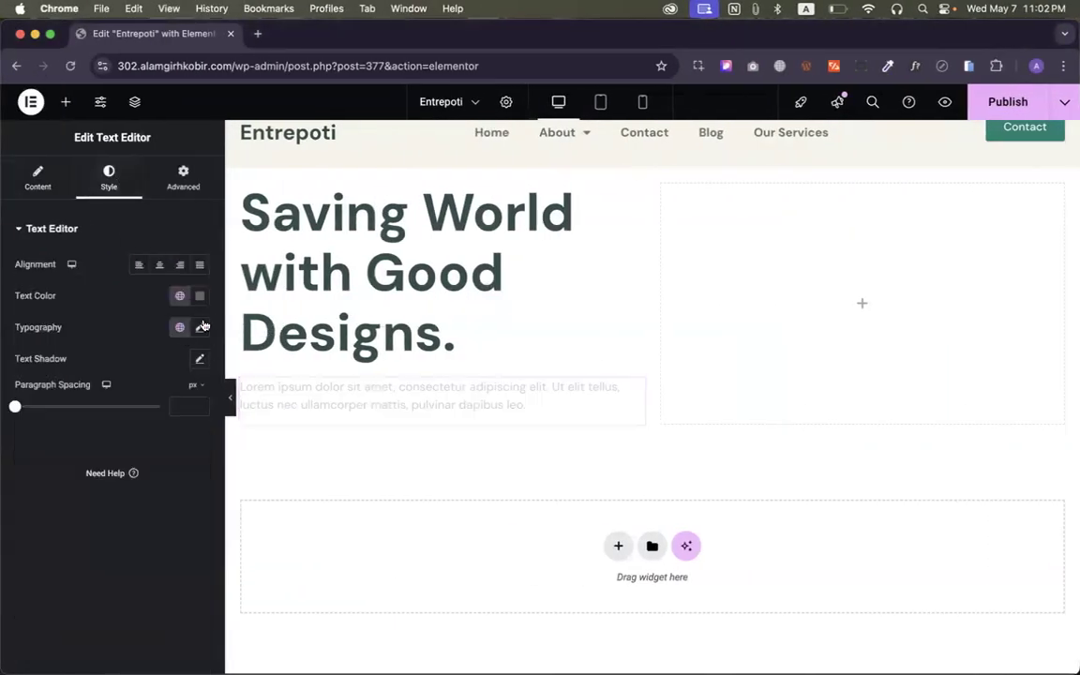
left_click(201, 326)
left_click(170, 442)
type("18")
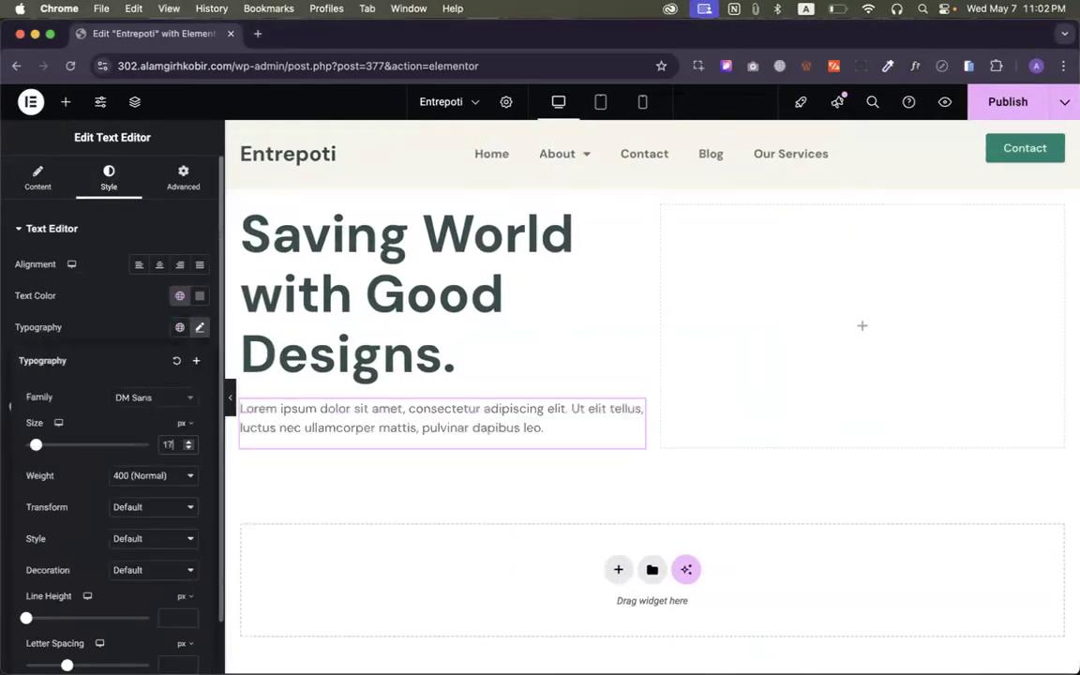
left_click(172, 615)
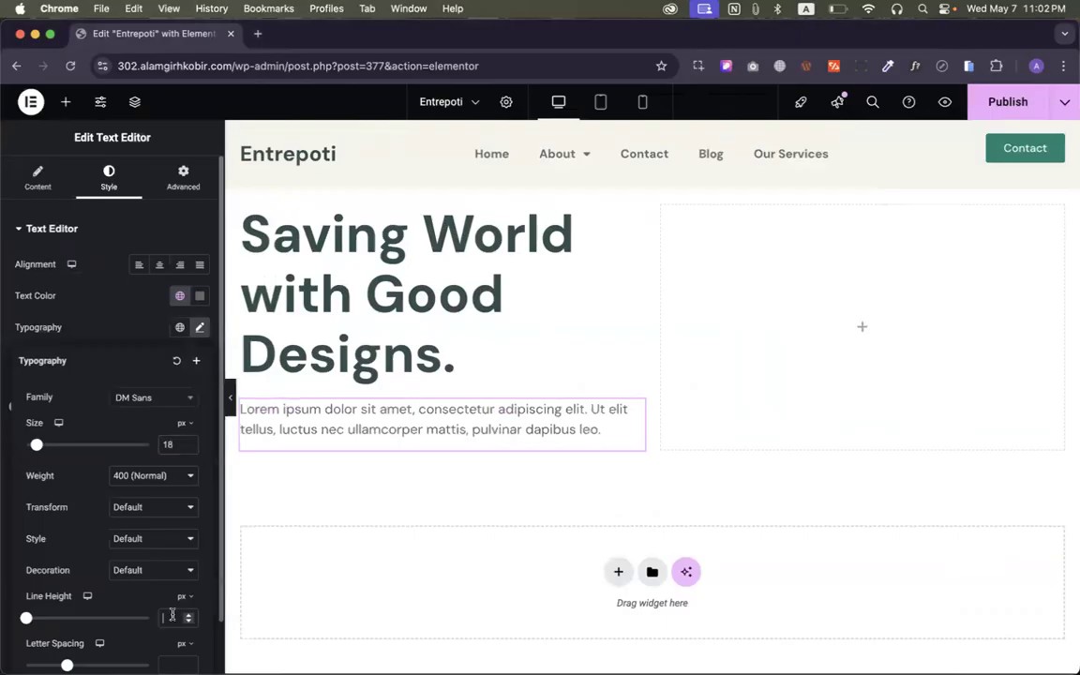
Check in Figma the size and line height of the Process of Work subtitle, the first card's text and the recent projects subtitle
key("ctrl+Right")
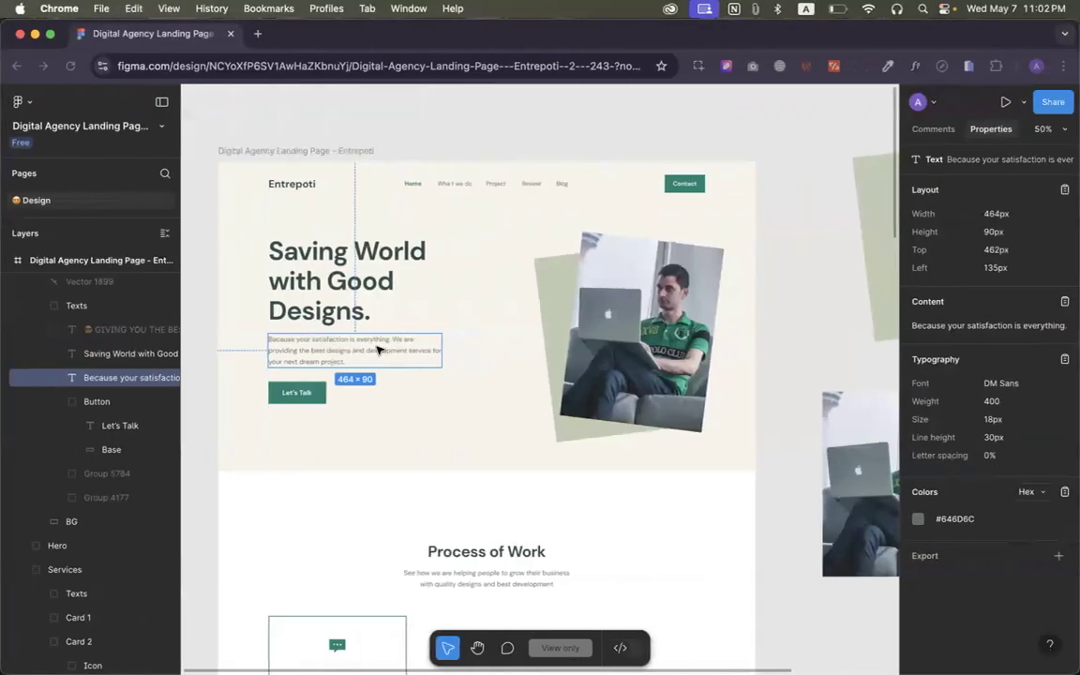
scroll(401, 375, "down", 5)
double_click(476, 267)
double_click(475, 265)
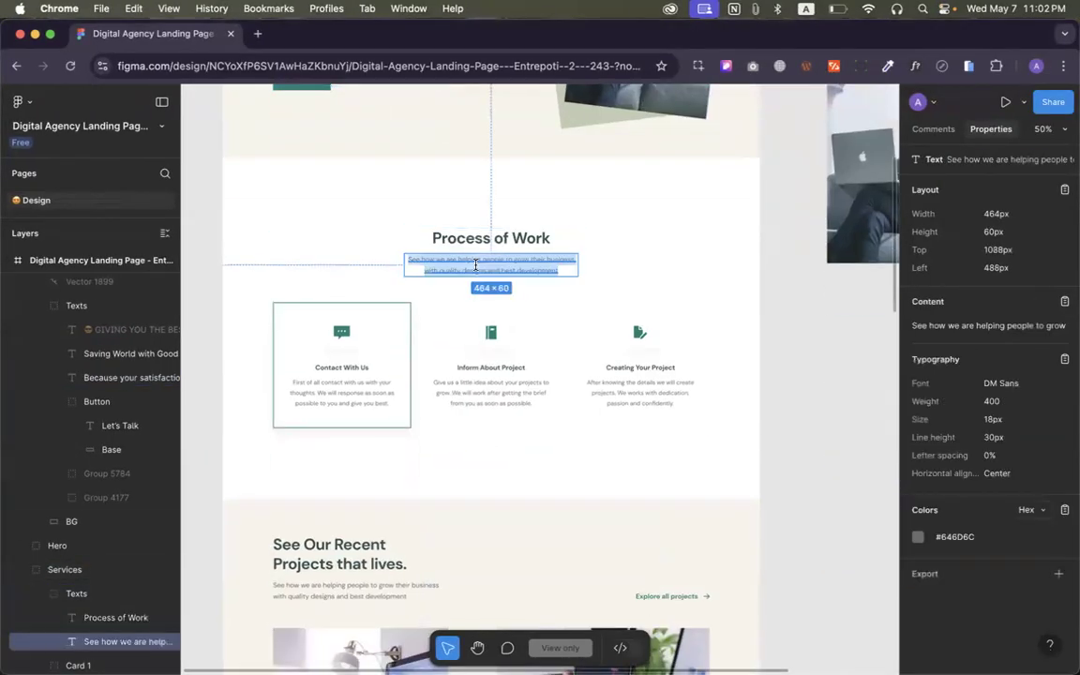
double_click(340, 393)
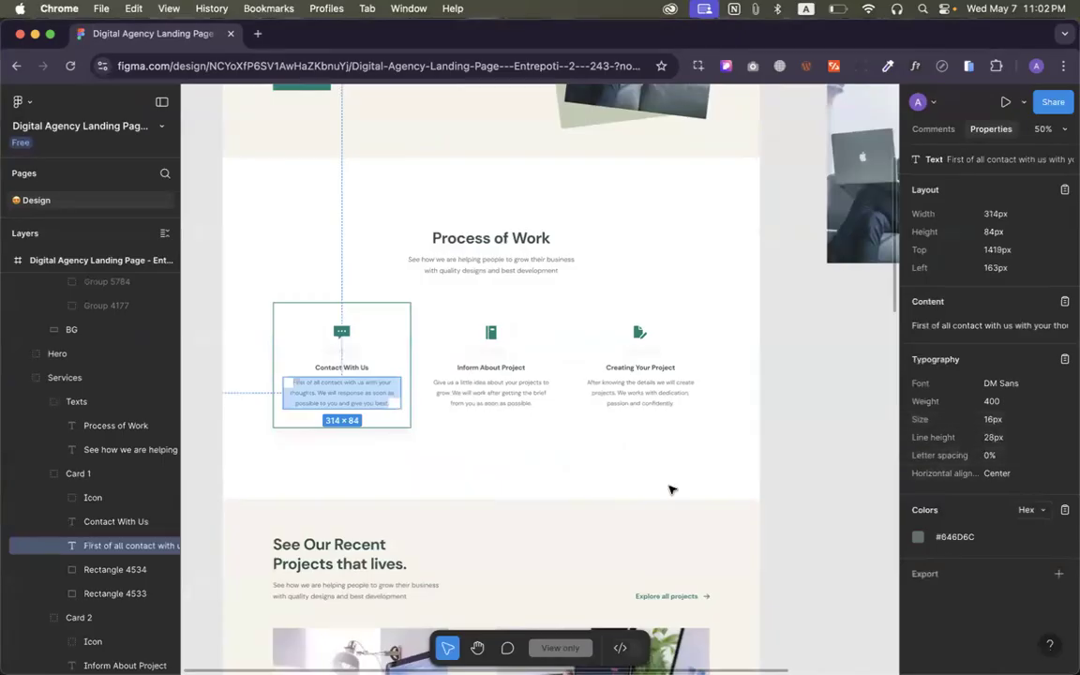
scroll(540, 422, "down", 5)
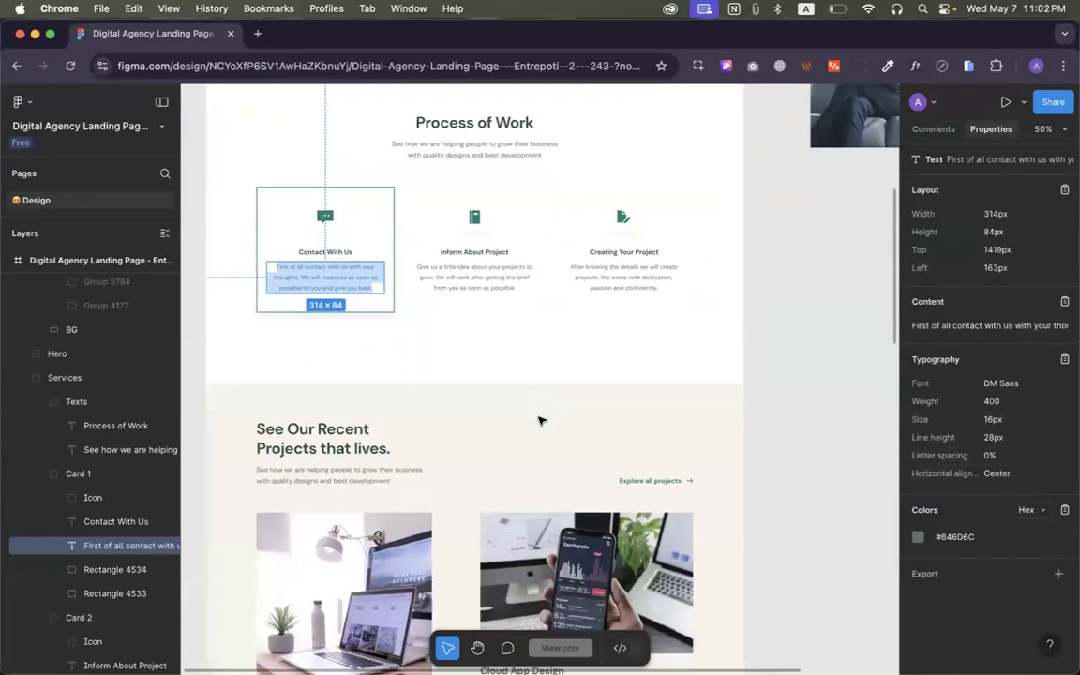
left_click(361, 368)
left_click(359, 367)
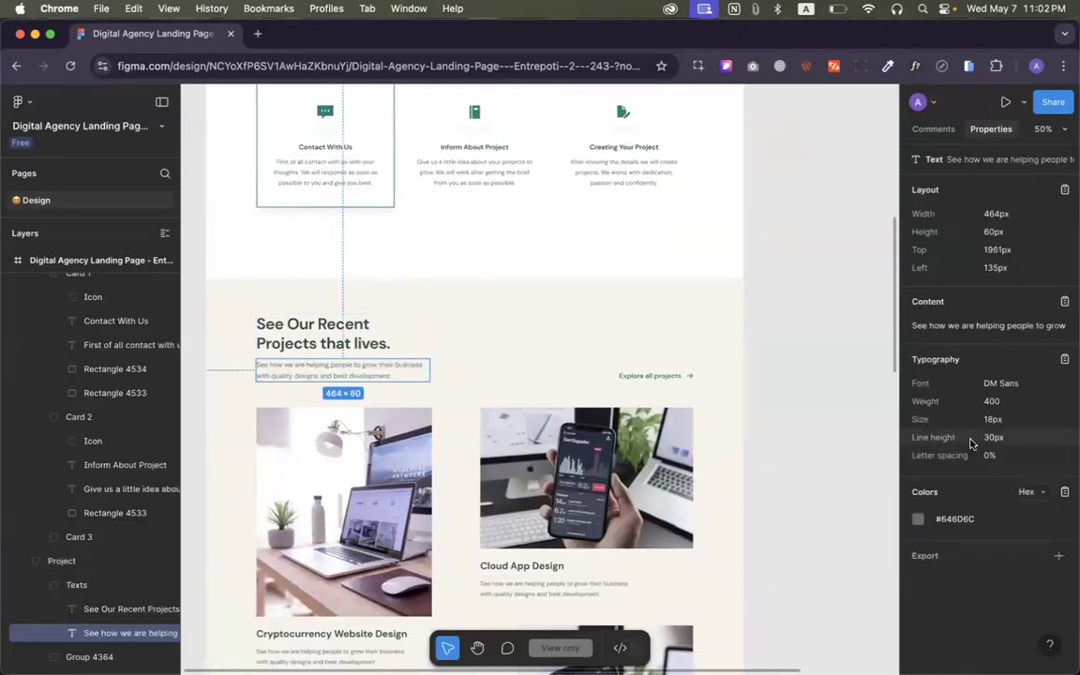
scroll(557, 299, "up", 5)
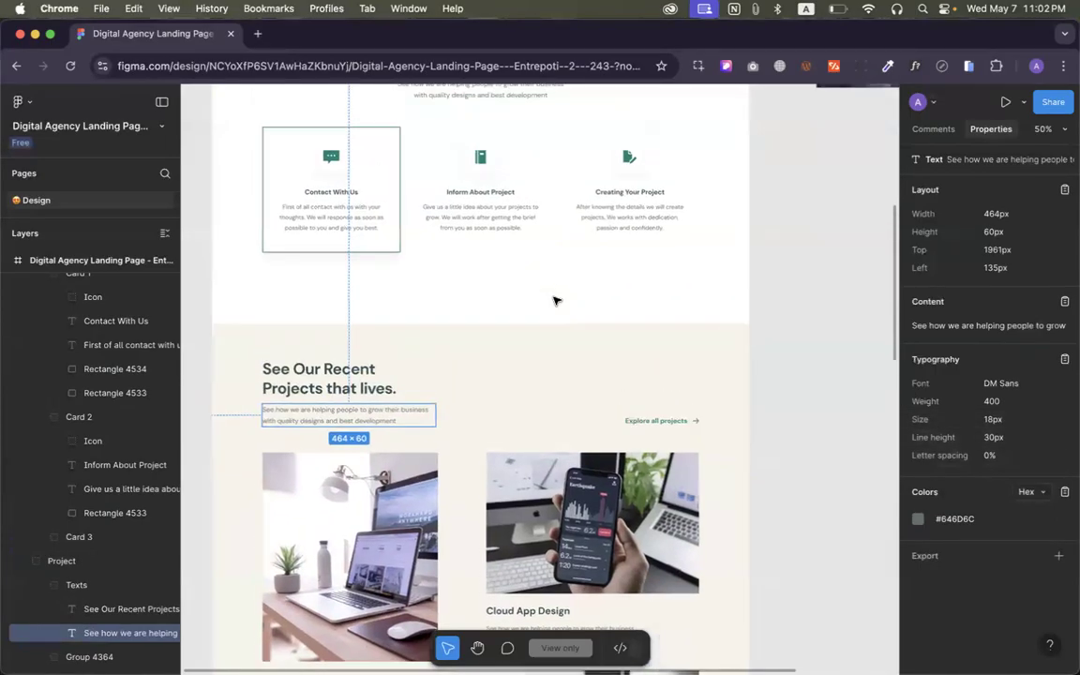
scroll(310, 250, "up", 3)
scroll(310, 251, "left", 2)
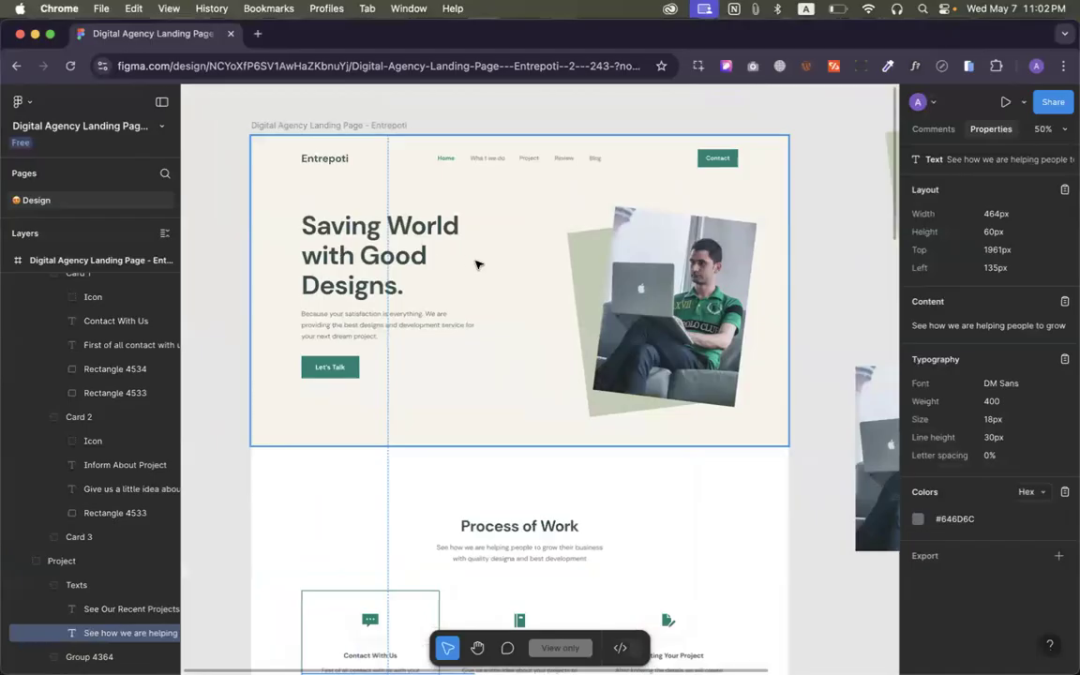
key("ctrl+Left")
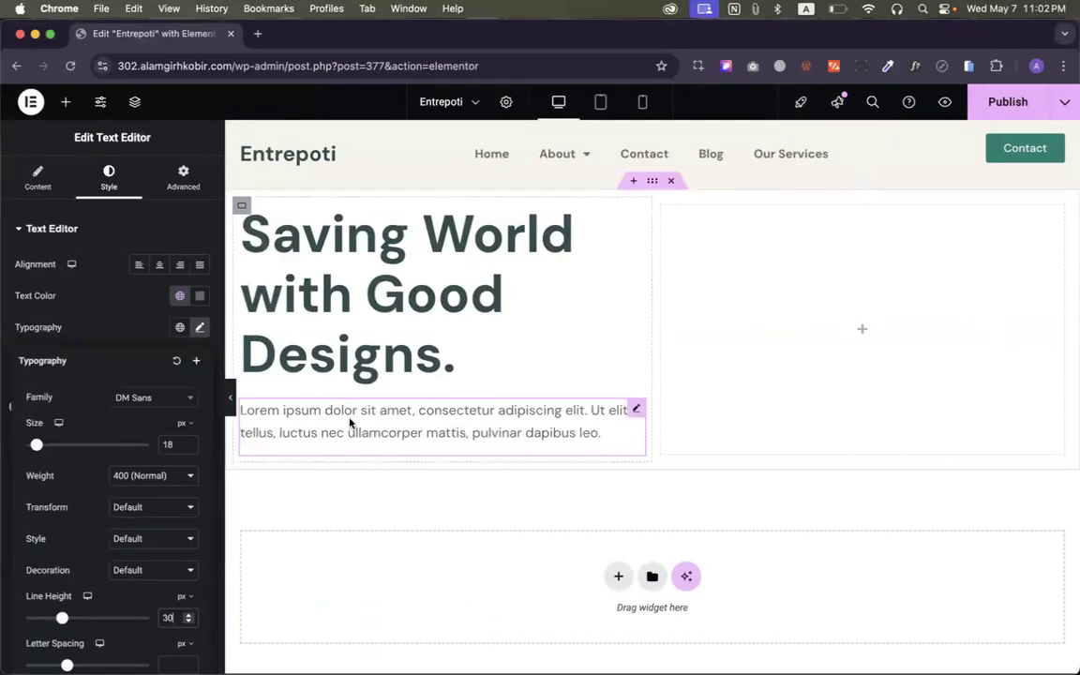
Copy the hero paragraph text "Because your satisfaction is everything..." from the Figma design and return to Elementor
scroll(484, 399, "down", 1)
key("ctrl+Right")
left_click(450, 325)
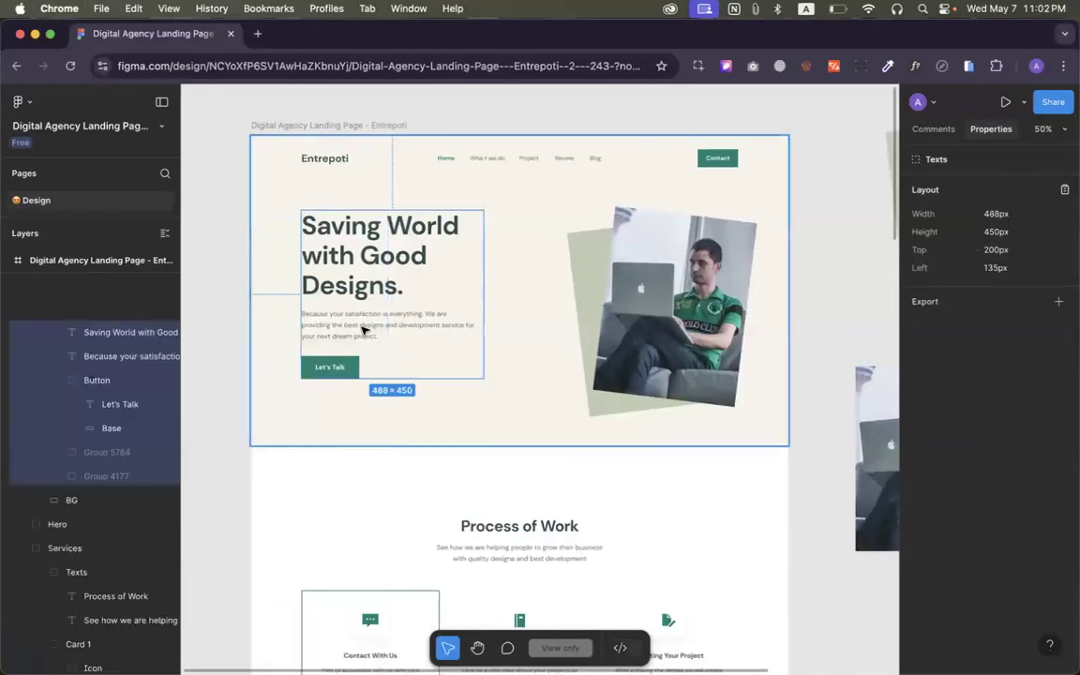
left_click(923, 325)
key("ctrl+Left")
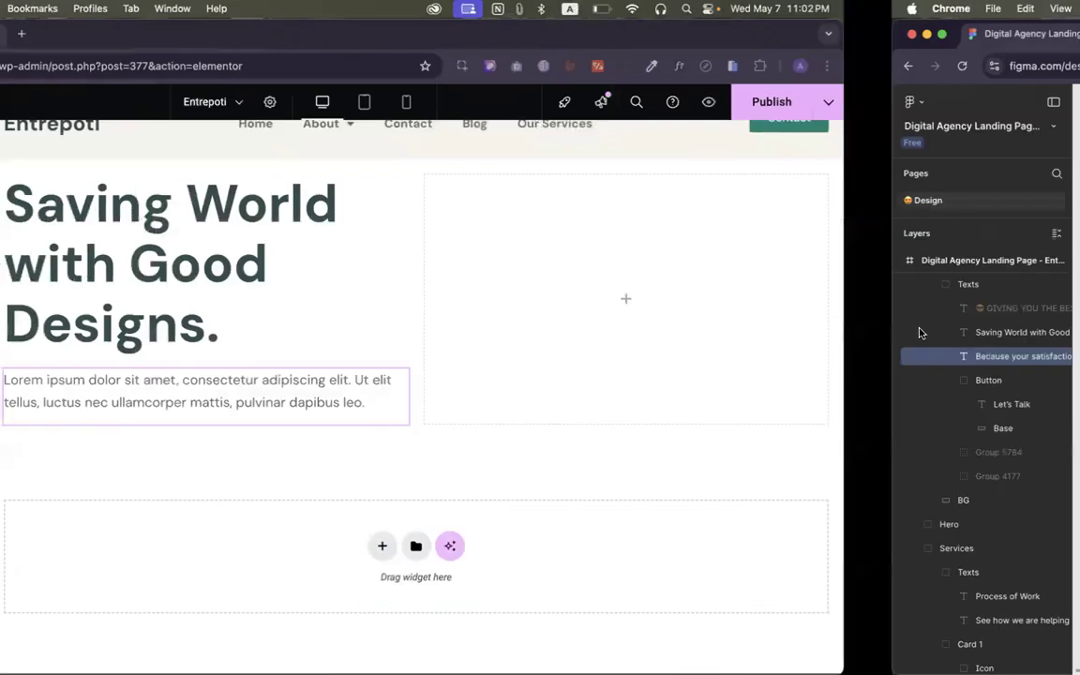
Replace the hero text widget's placeholder content with the copied paragraph
left_click(37, 176)
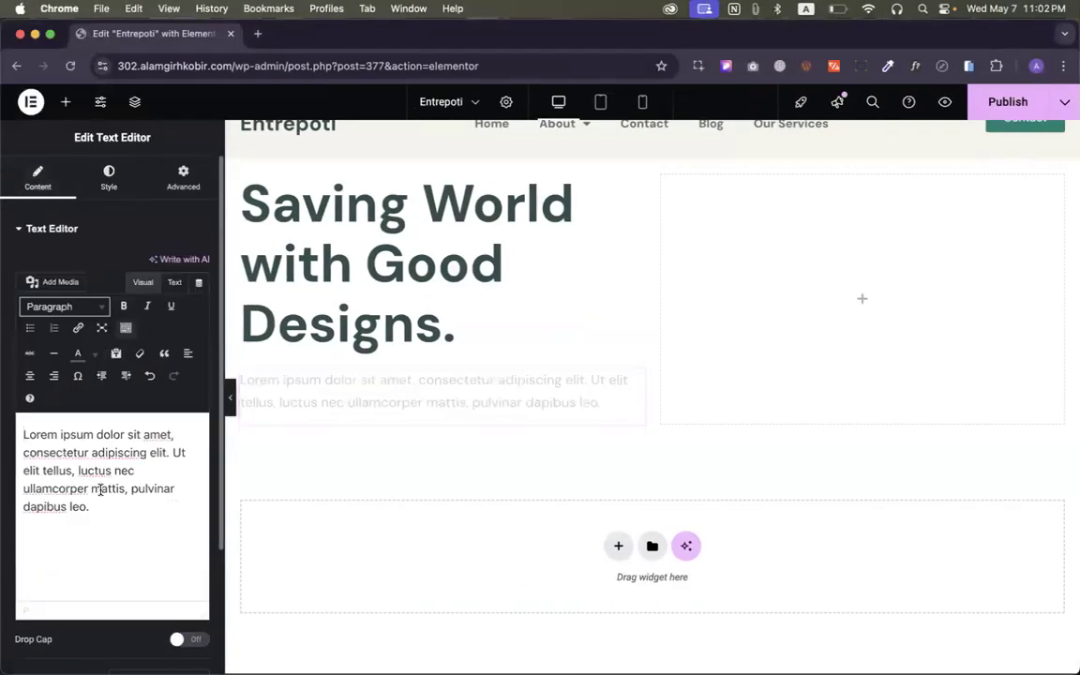
left_click(100, 489)
key("ctrl+a")
key("ctrl+v")
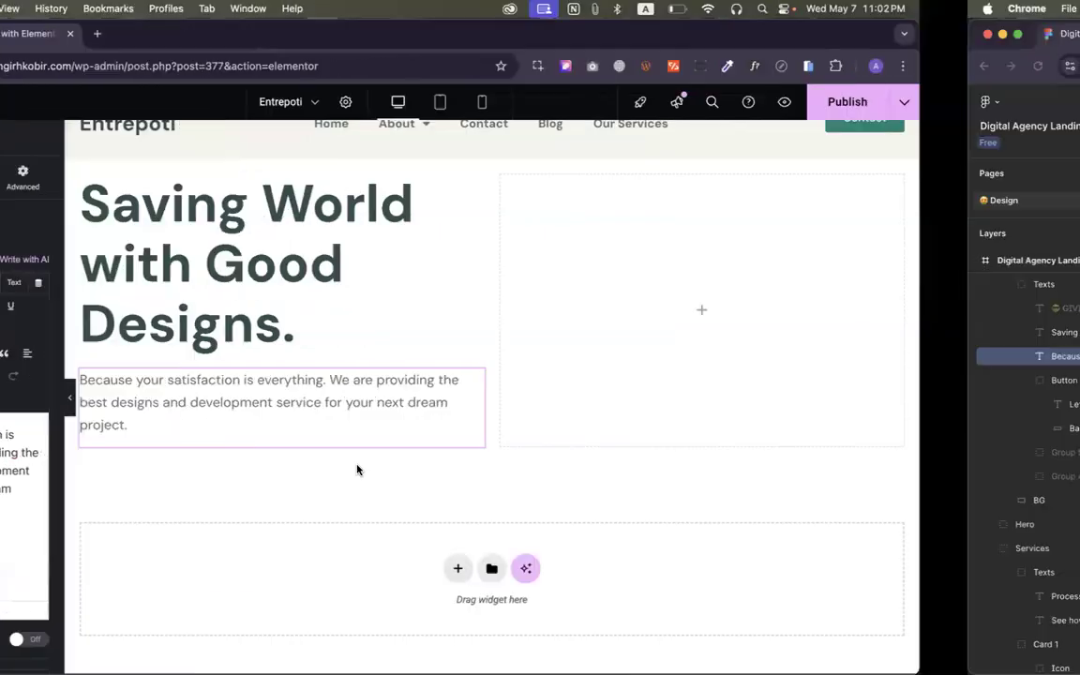
Switch to the Figma design and copy the hero button's label text "Let's Talk"
key("ctrl+Right")
left_click(330, 370)
double_click(330, 375)
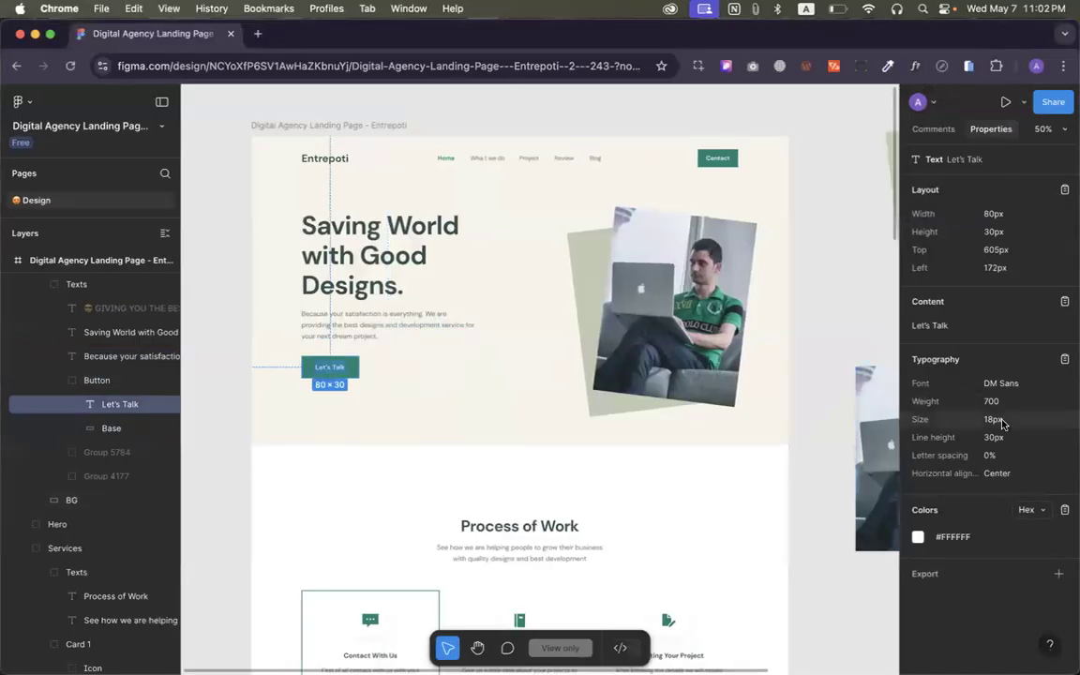
left_click(931, 341)
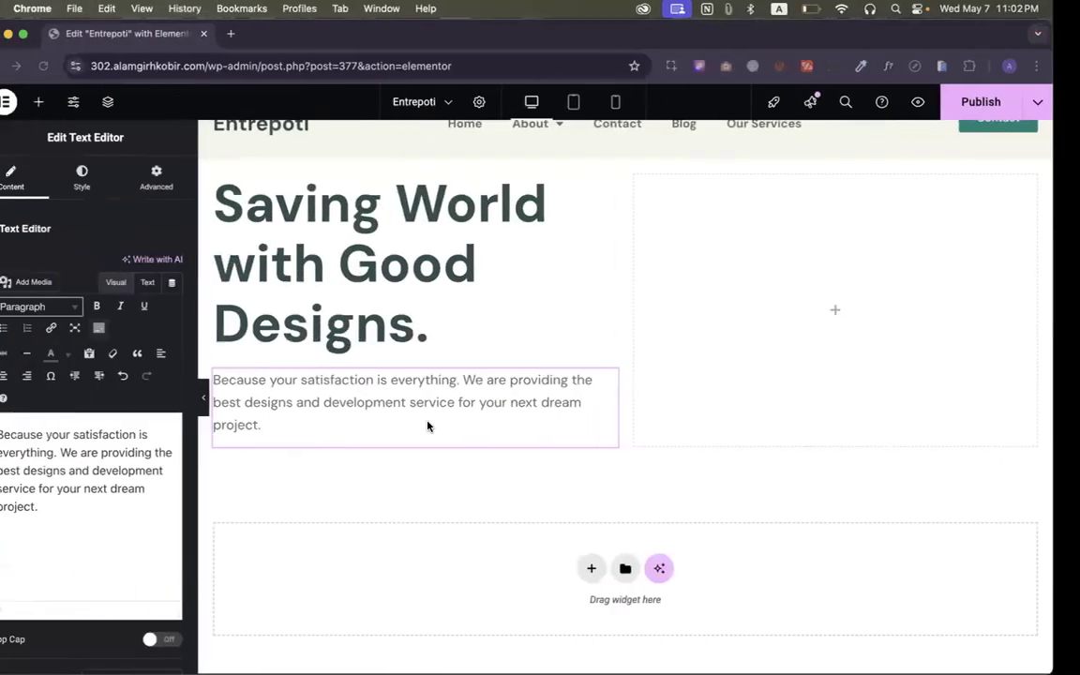
Back in the Elementor editor, add a Button widget below the hero paragraph and set its text to "Let's Talk"
left_click(68, 103)
scroll(137, 514, "down", 5)
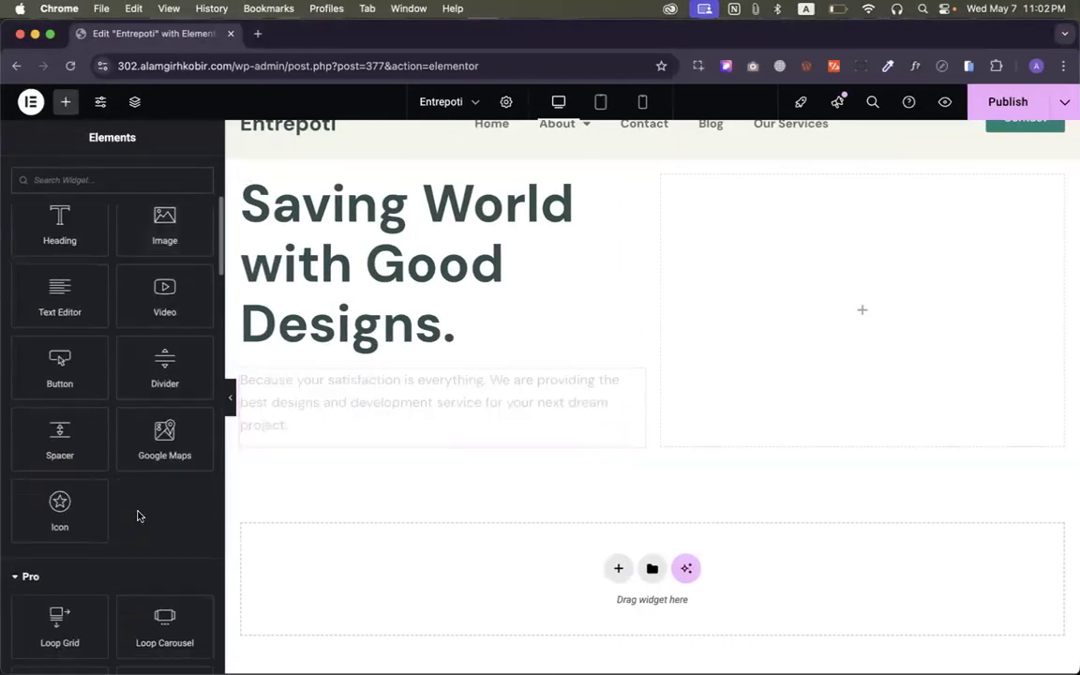
left_click_drag(137, 370, 323, 459)
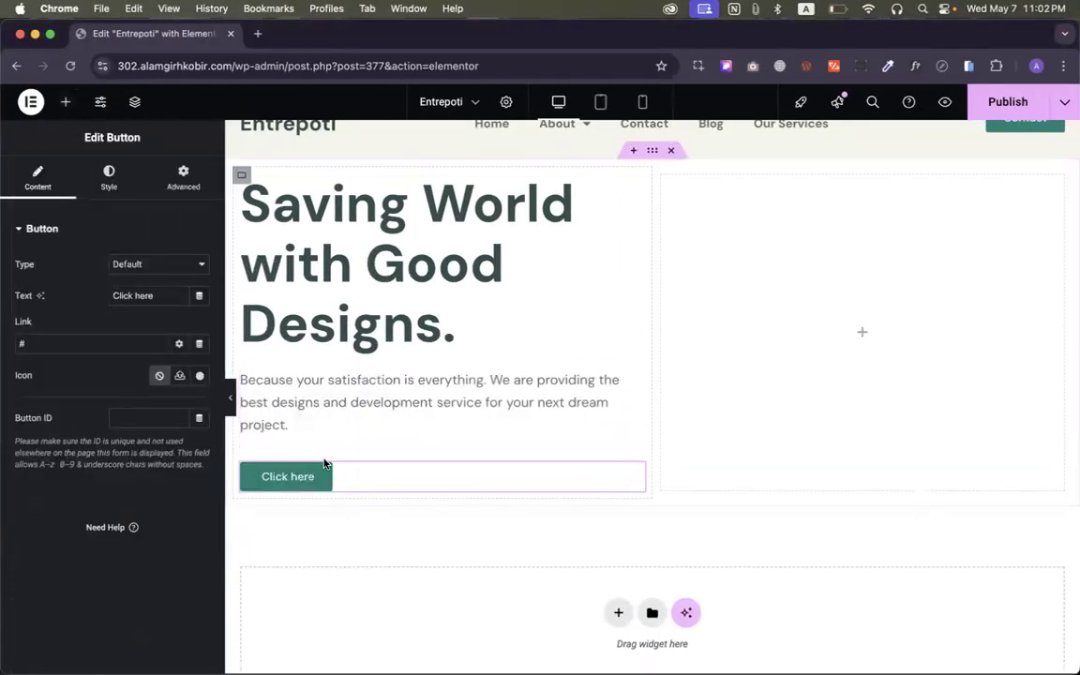
triple_click(132, 297)
key("super+v")
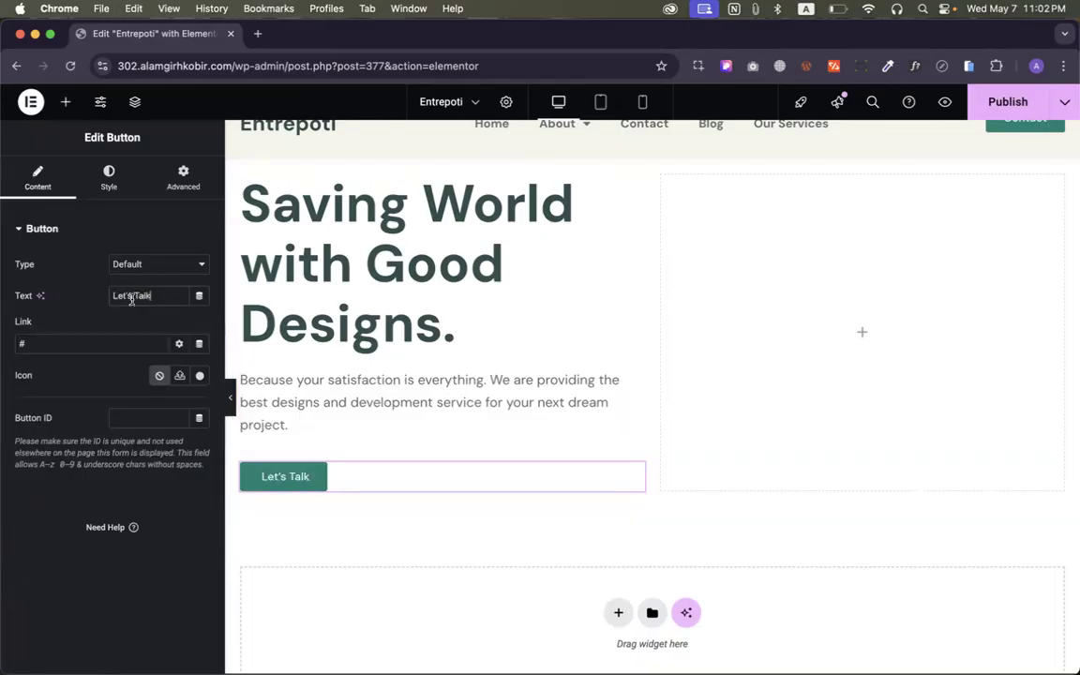
Check the hero button in the Figma design and apply a global typography preset to the Elementor "Let's Talk" button
key("ctrl+Right")
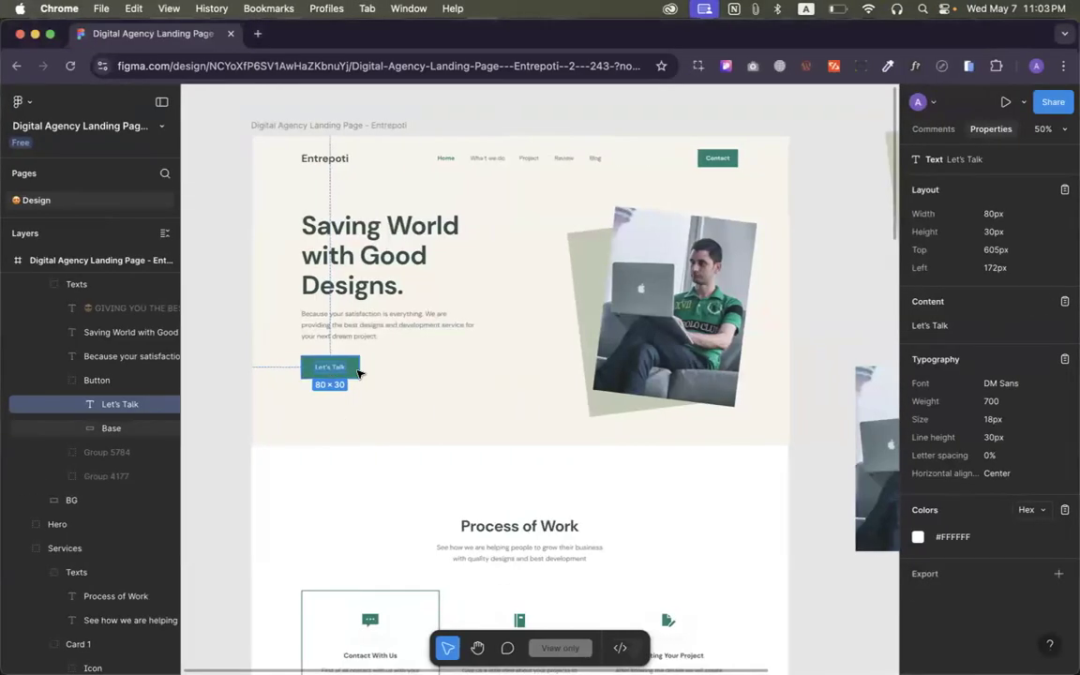
key("Tab")
key("shift+Tab")
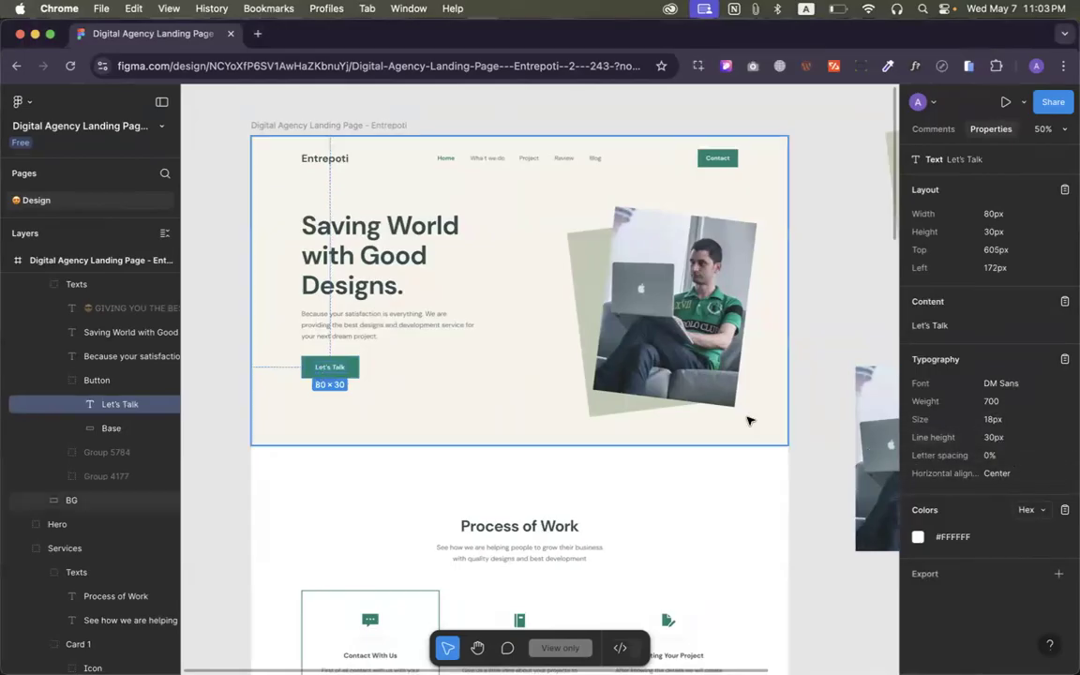
key("ctrl+Left")
left_click(109, 178)
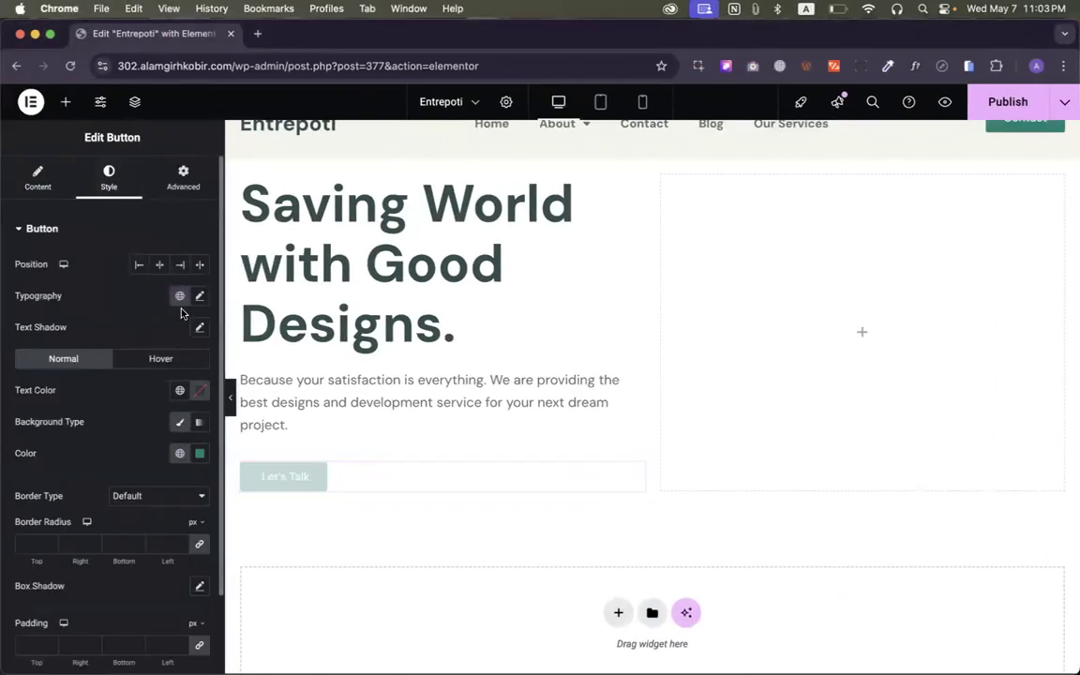
left_click(179, 295)
left_click(92, 448)
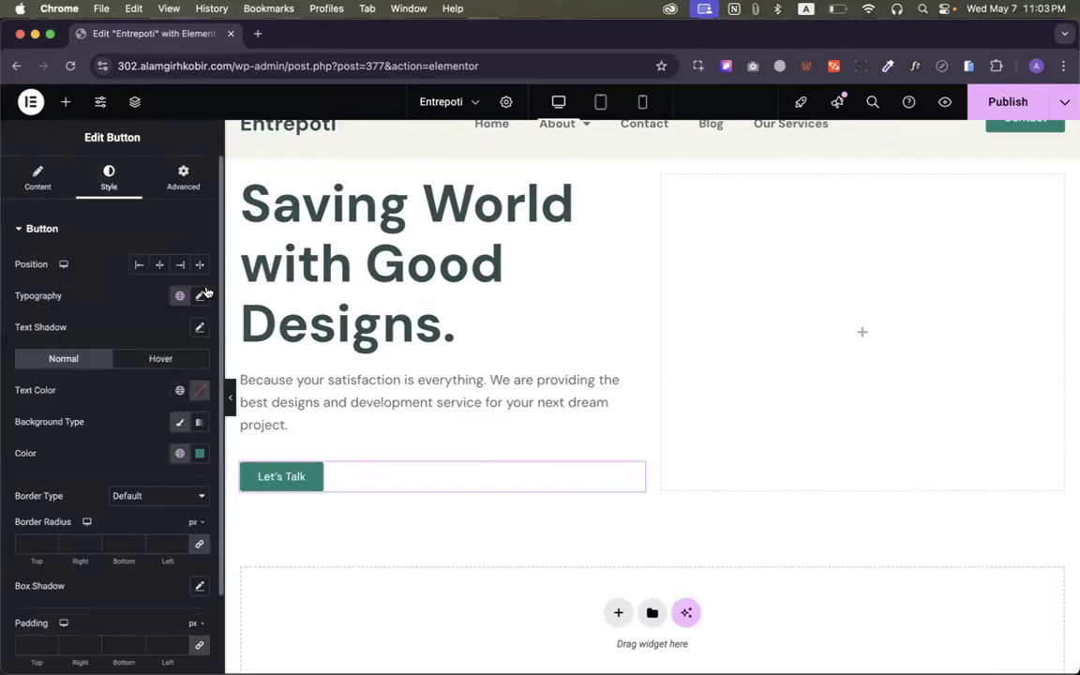
Set the "Let's Talk" button's font size to 18 px and line height to 30 px, comparing it with the Figma design
left_click(199, 296)
left_click(166, 413)
type("18")
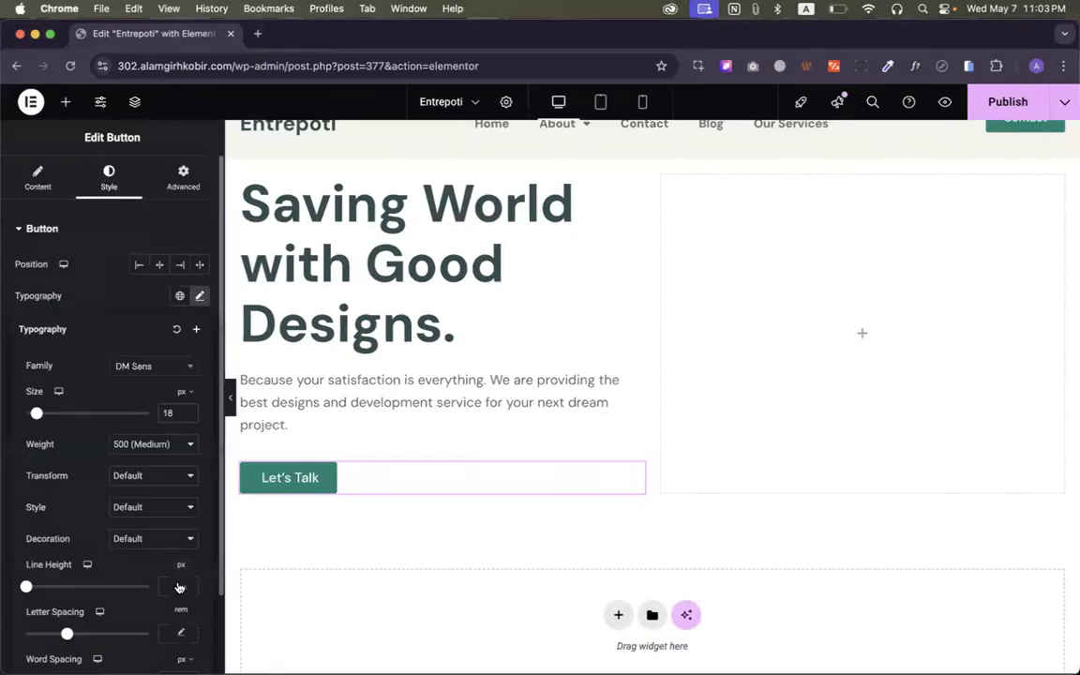
left_click(165, 586)
type("30")
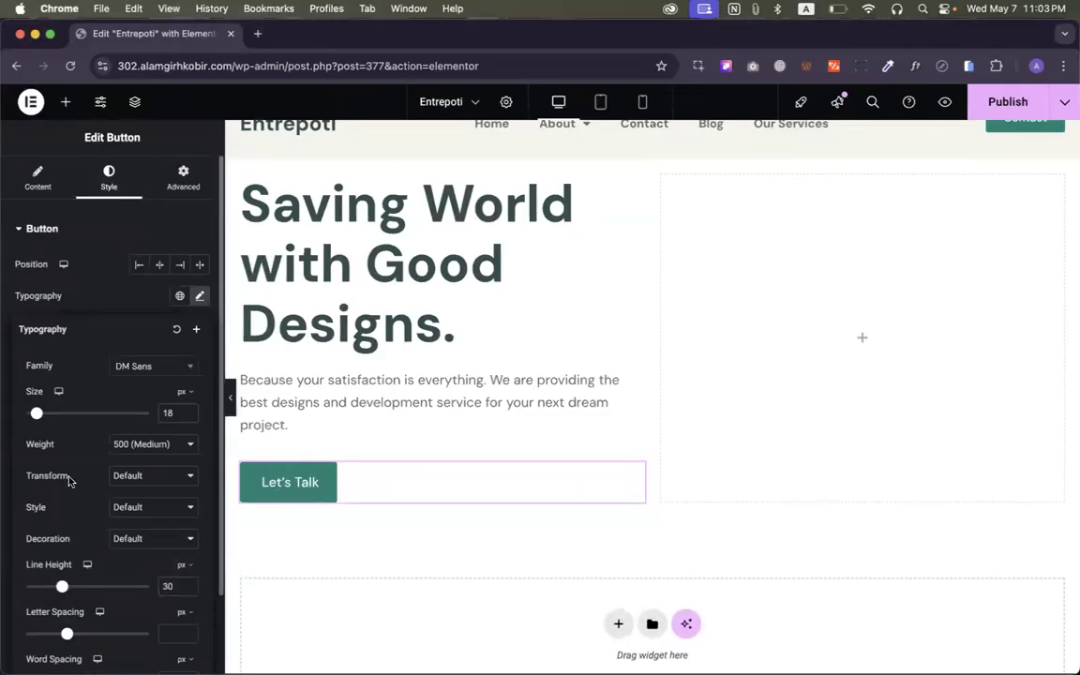
key("ctrl+Right")
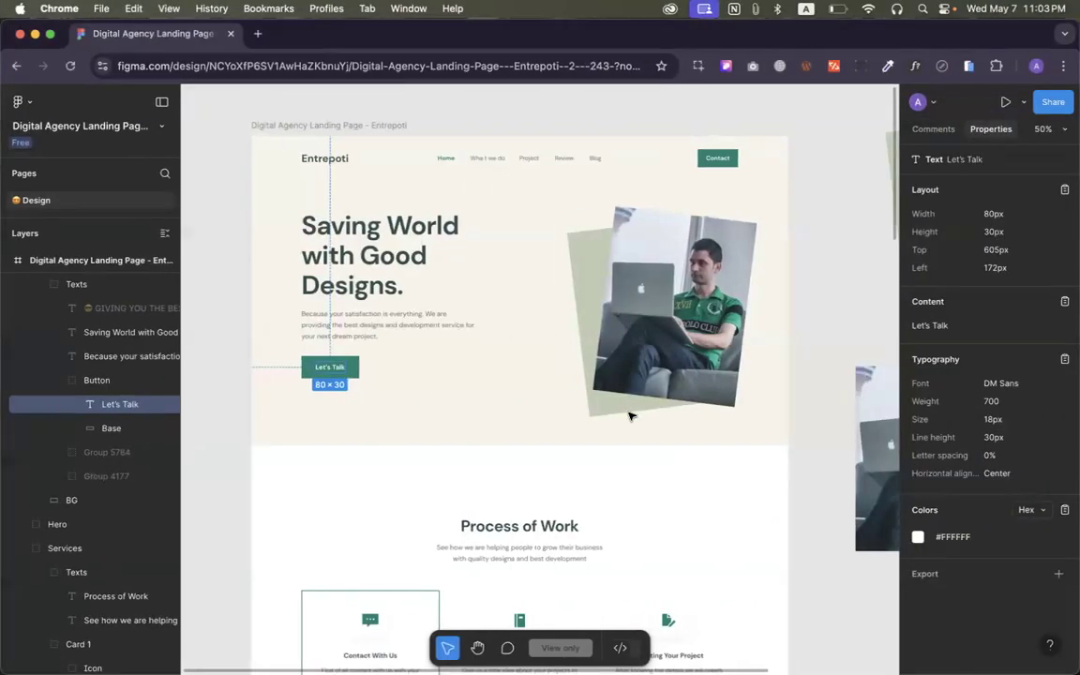
key("ctrl+Left")
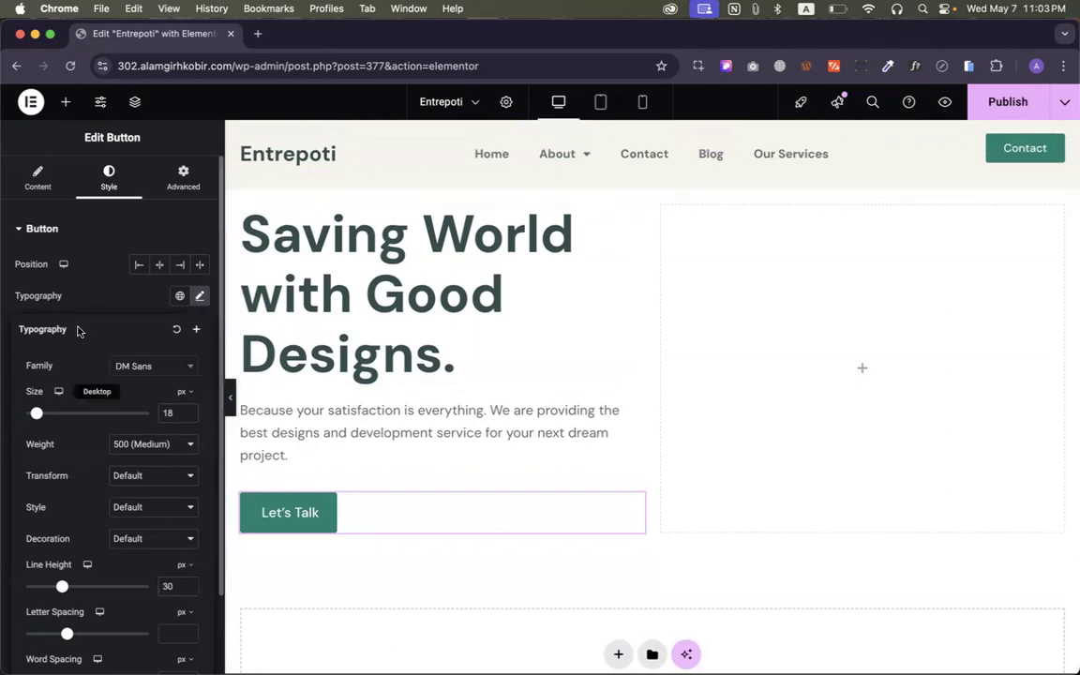
left_click(200, 295)
Switch to the Figma design, select the photo of the man with a laptop in the hero and download its image file
key("ctrl+Right")
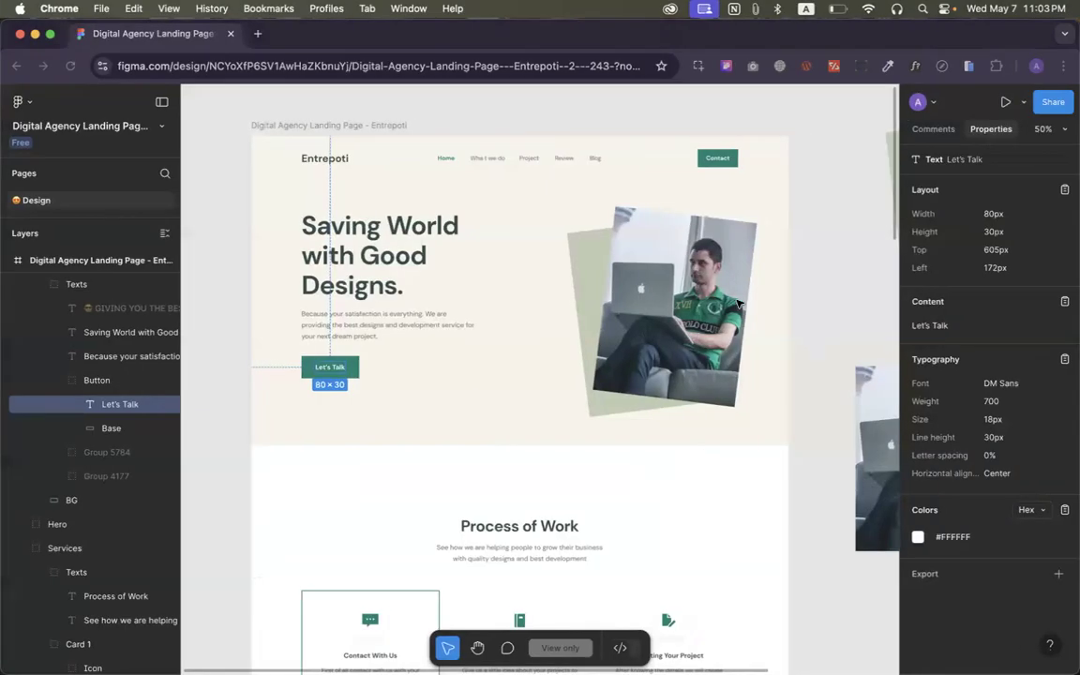
left_click(639, 284)
left_click(815, 268)
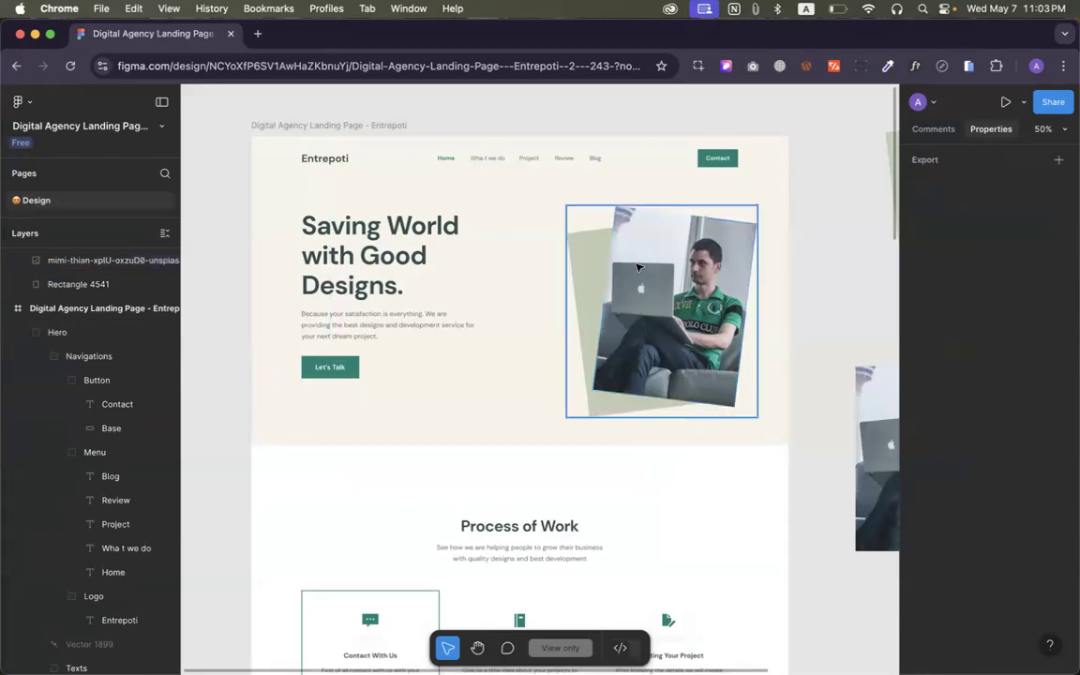
left_click(656, 290)
scroll(641, 250, "right", 7)
scroll(641, 250, "down", 1)
scroll(641, 250, "left", 3)
scroll(641, 249, "up", 2)
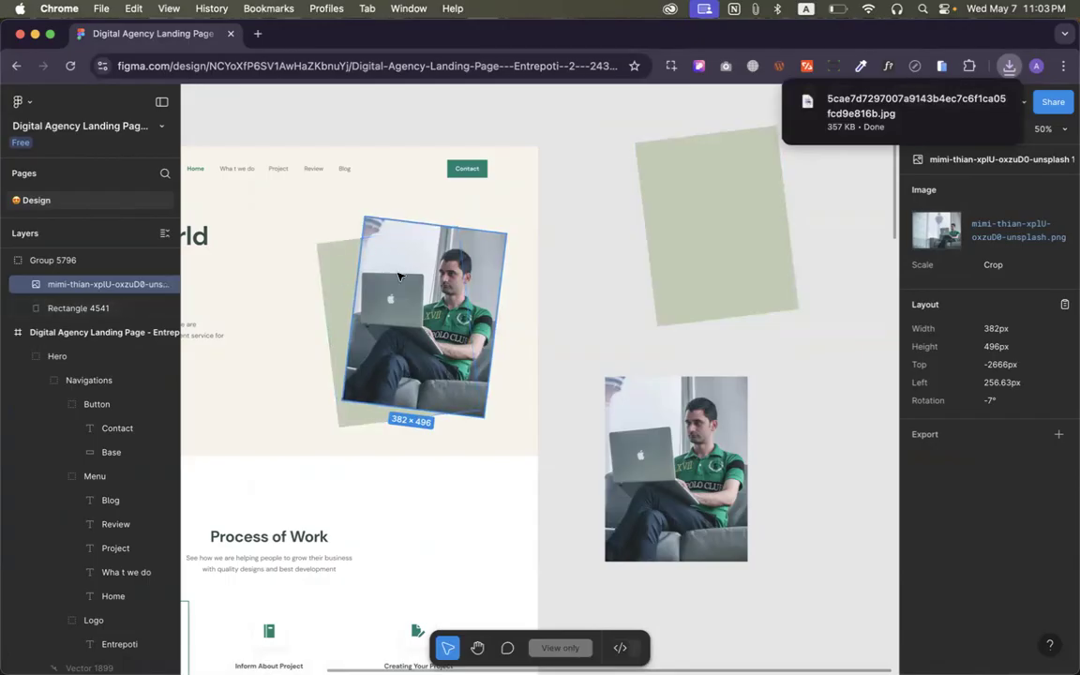
scroll(436, 314, "up", 3)
scroll(437, 315, "left", 3)
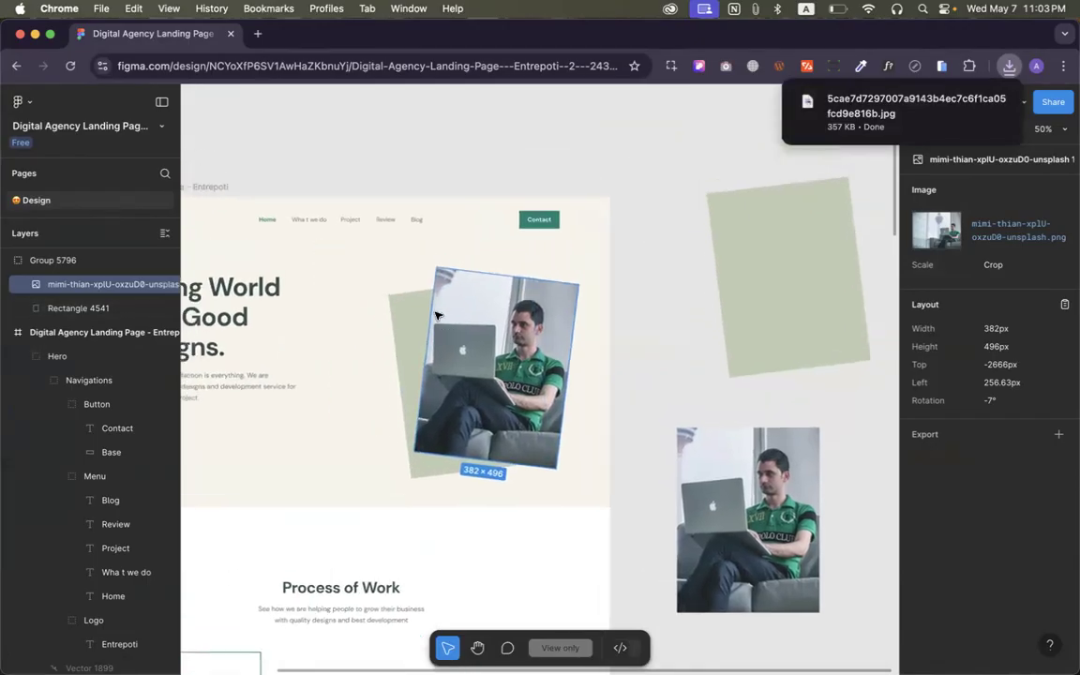
Examine the size, rotation and export options of the hero image group, its photo and the green rectangle behind it
left_click(422, 357)
left_click(486, 355)
left_click(414, 354)
left_click(417, 277)
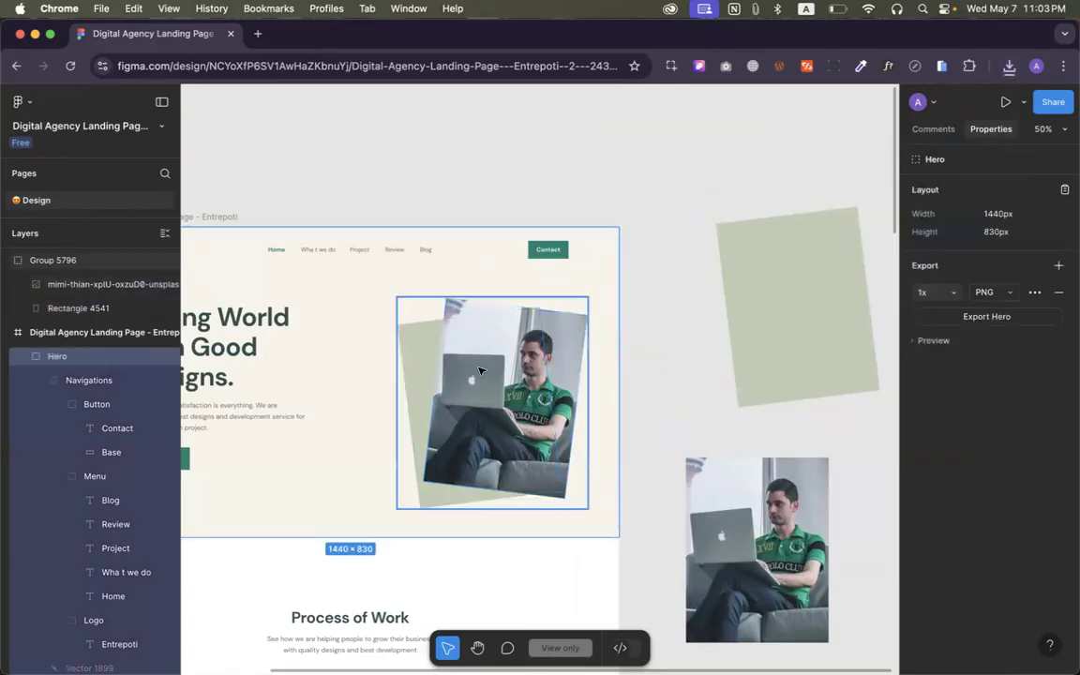
left_click(644, 334)
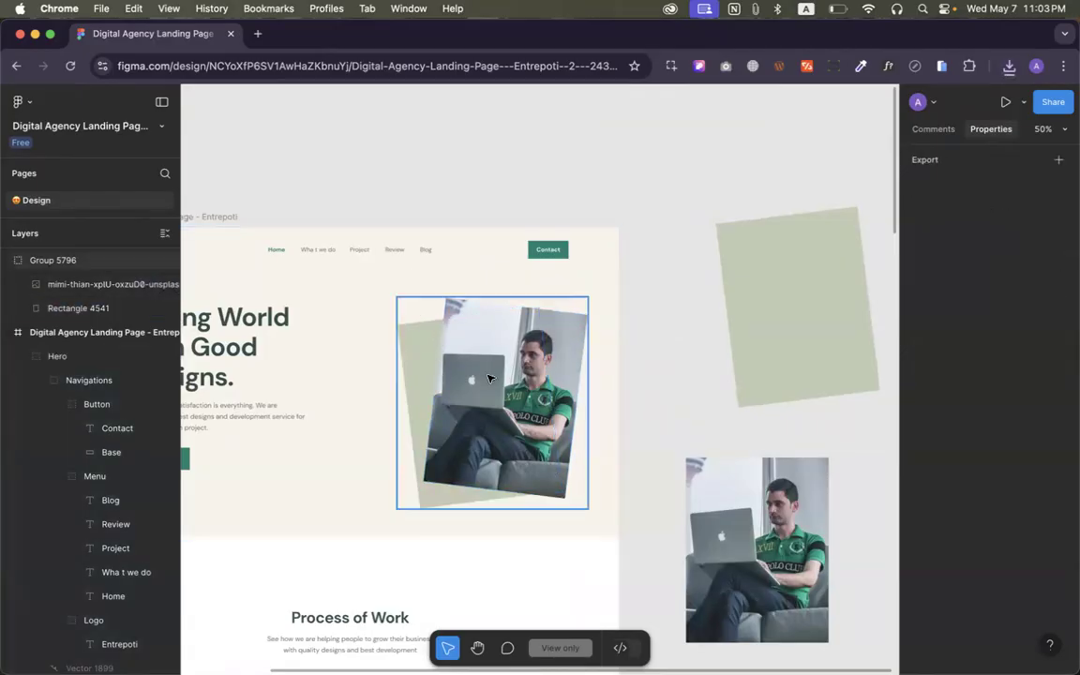
left_click(486, 373)
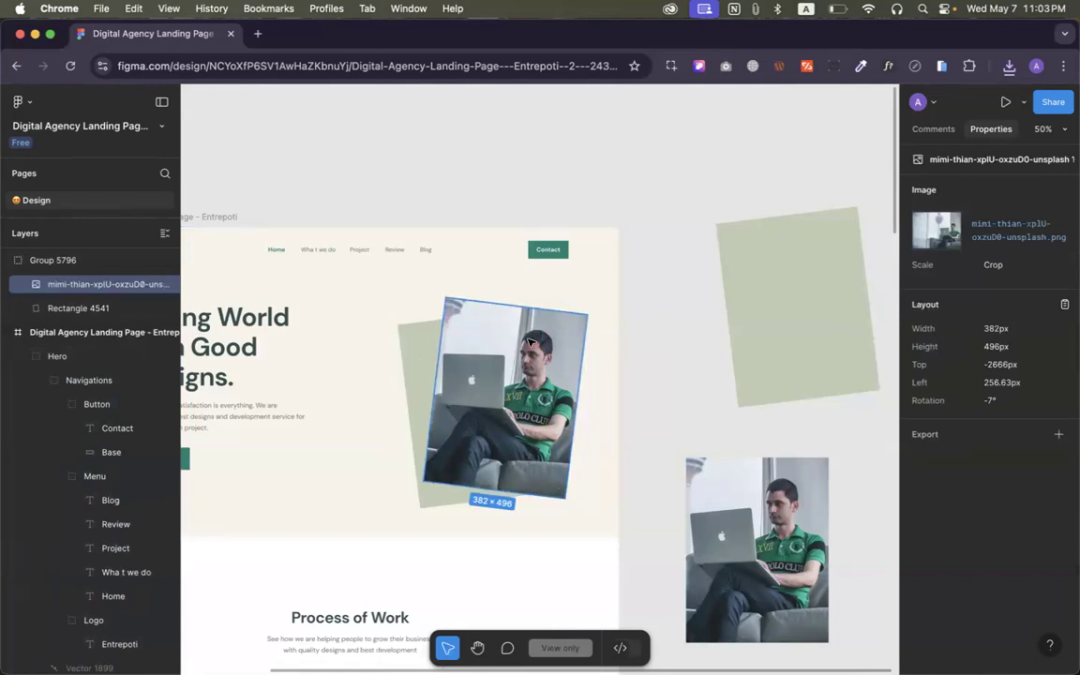
left_click(412, 341)
left_click(646, 346)
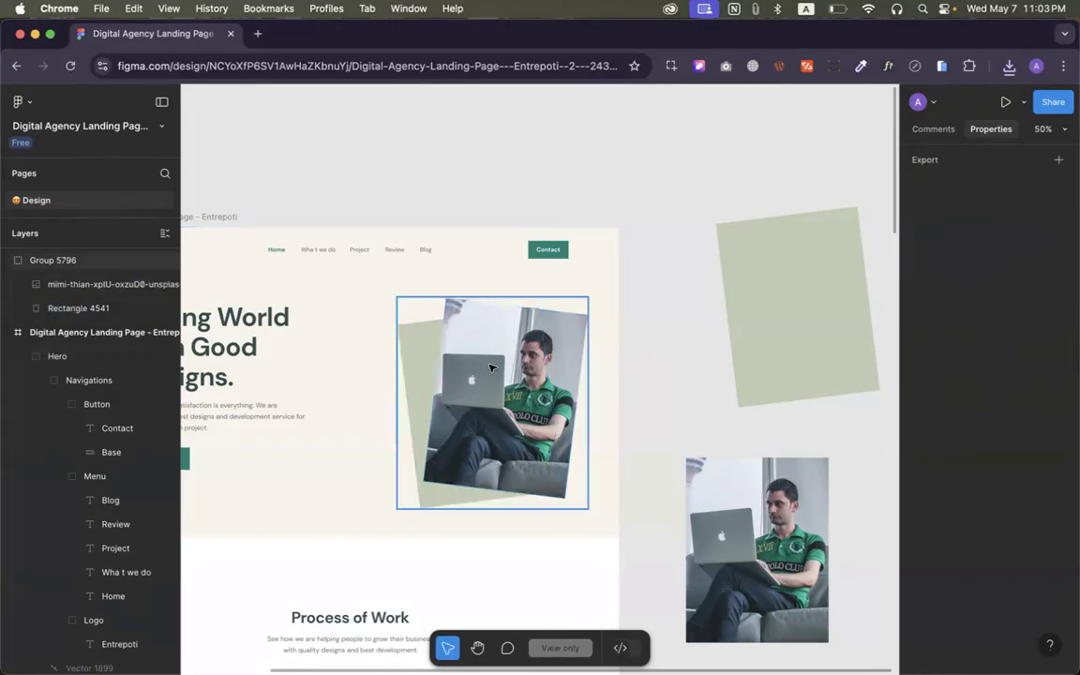
left_click(406, 368)
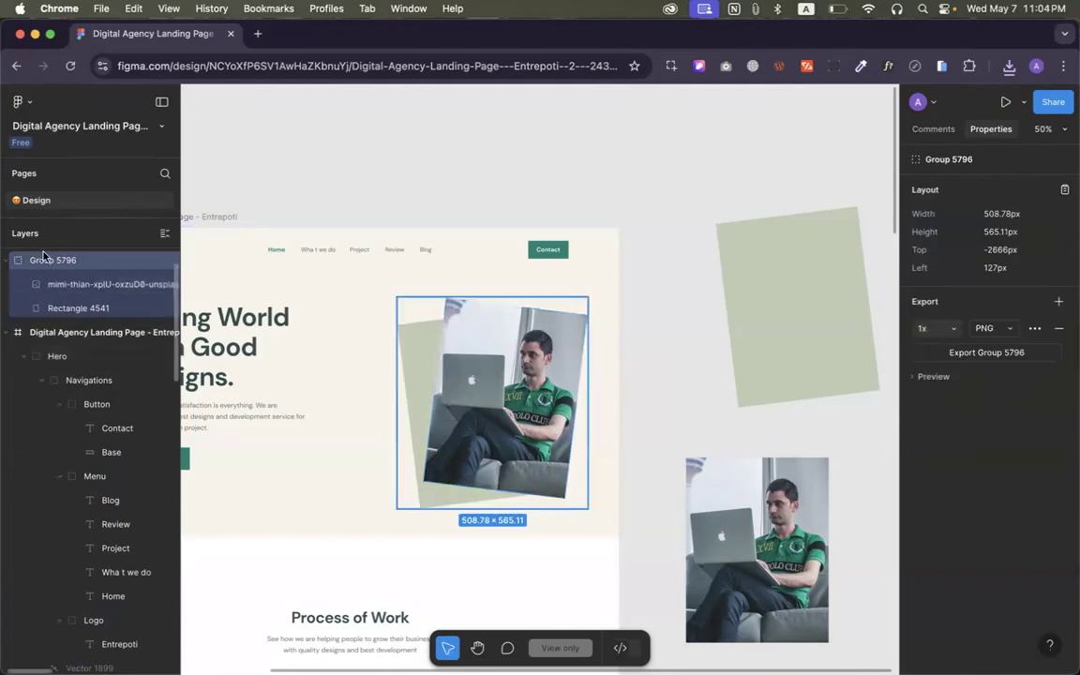
left_click(79, 308)
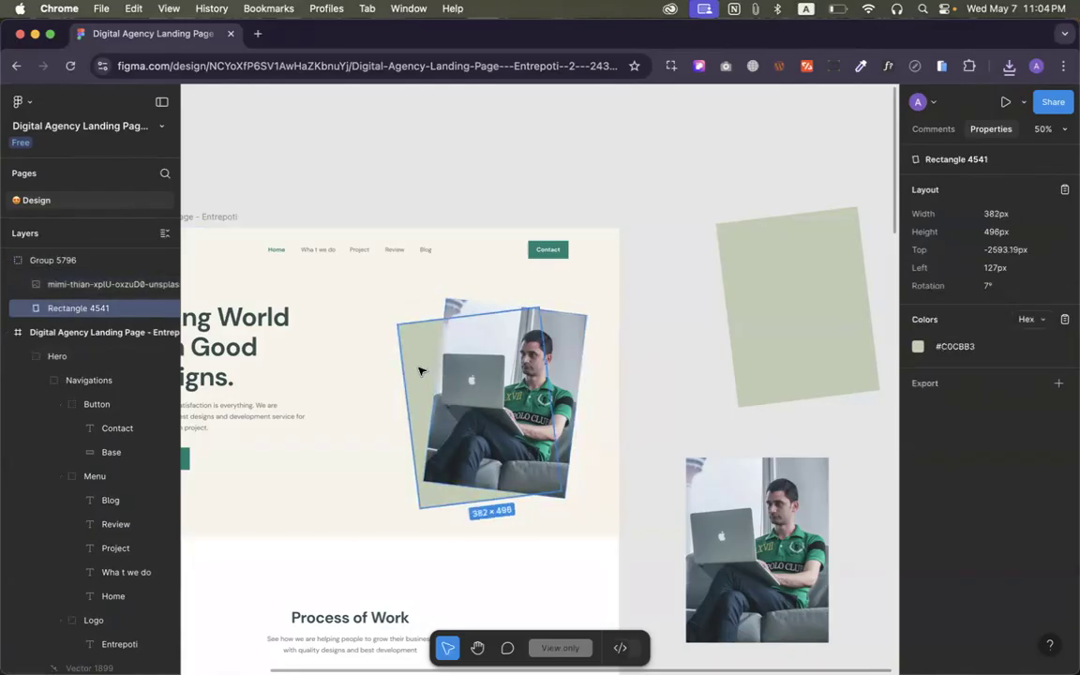
key("Escape")
left_click(532, 364)
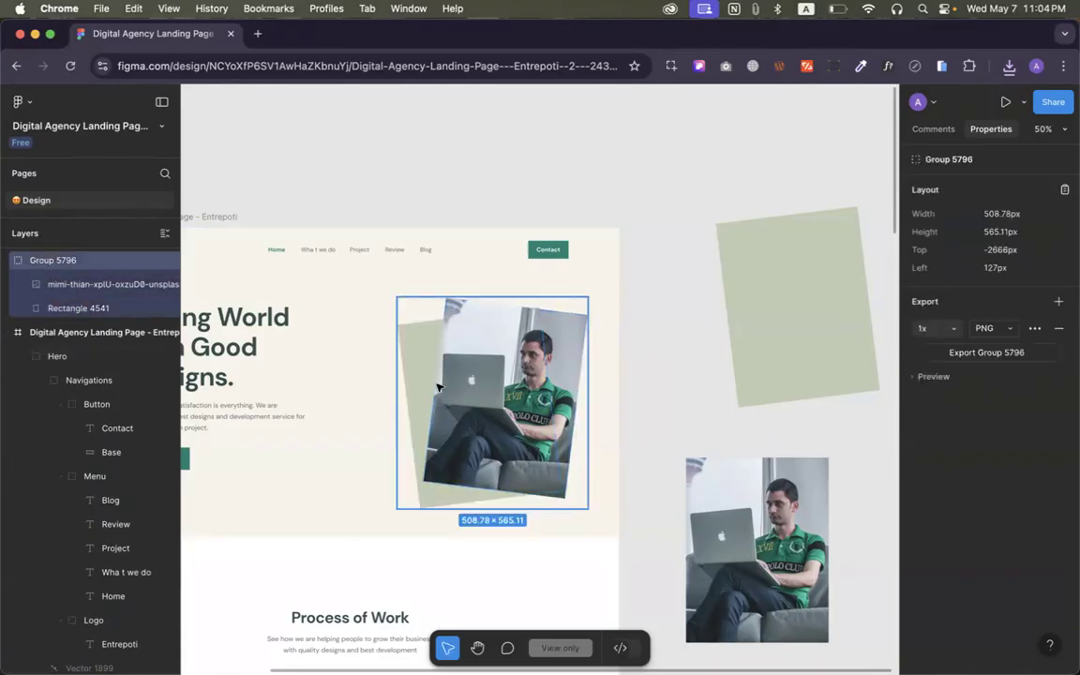
left_click(634, 347)
Inspect the text properties of the "Process of Work" heading and the image properties of the Cloud App Design project picture
scroll(635, 348, "down", 3)
scroll(635, 348, "left", 2)
scroll(634, 347, "down", 2)
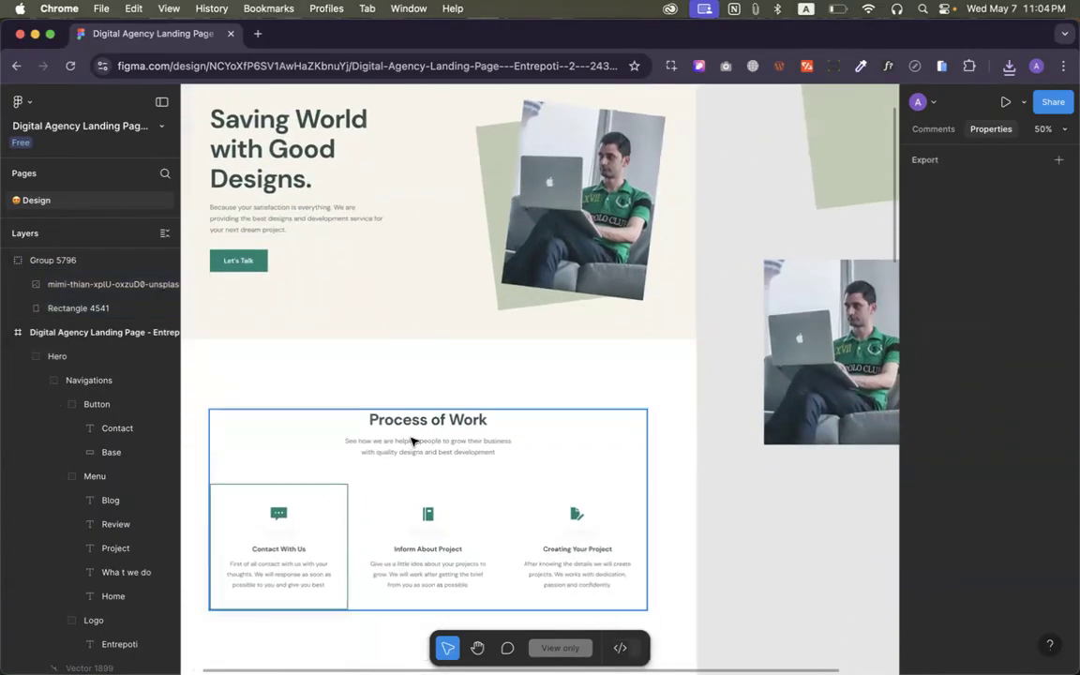
double_click(402, 423)
double_click(402, 424)
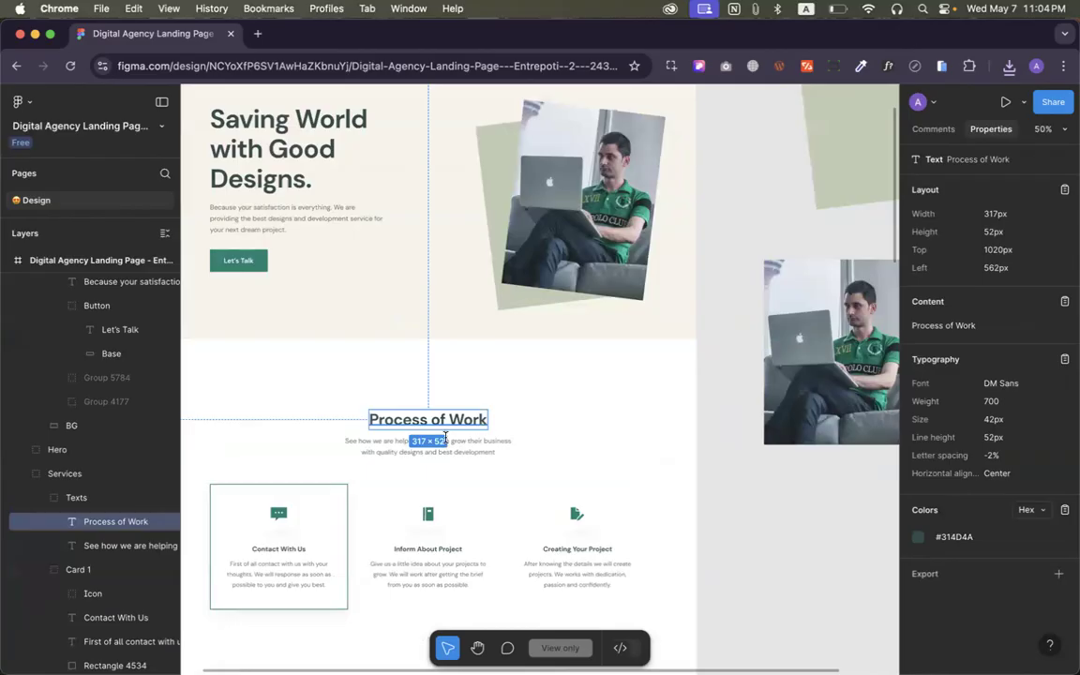
scroll(405, 423, "down", 5)
scroll(430, 393, "down", 10)
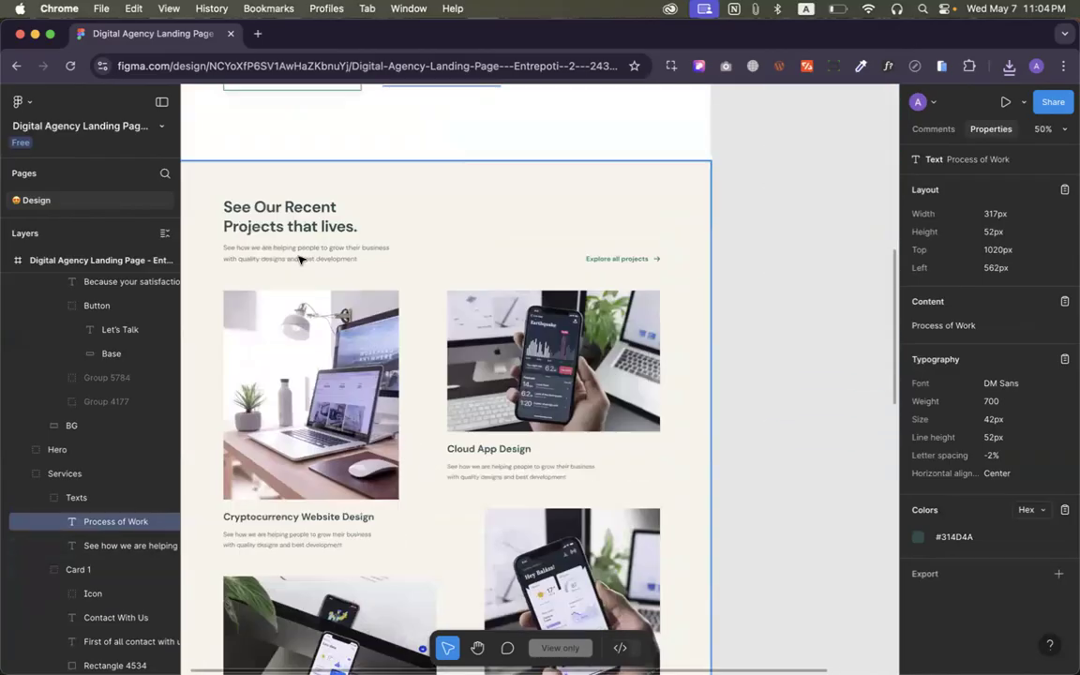
left_click(613, 283)
left_click(562, 324)
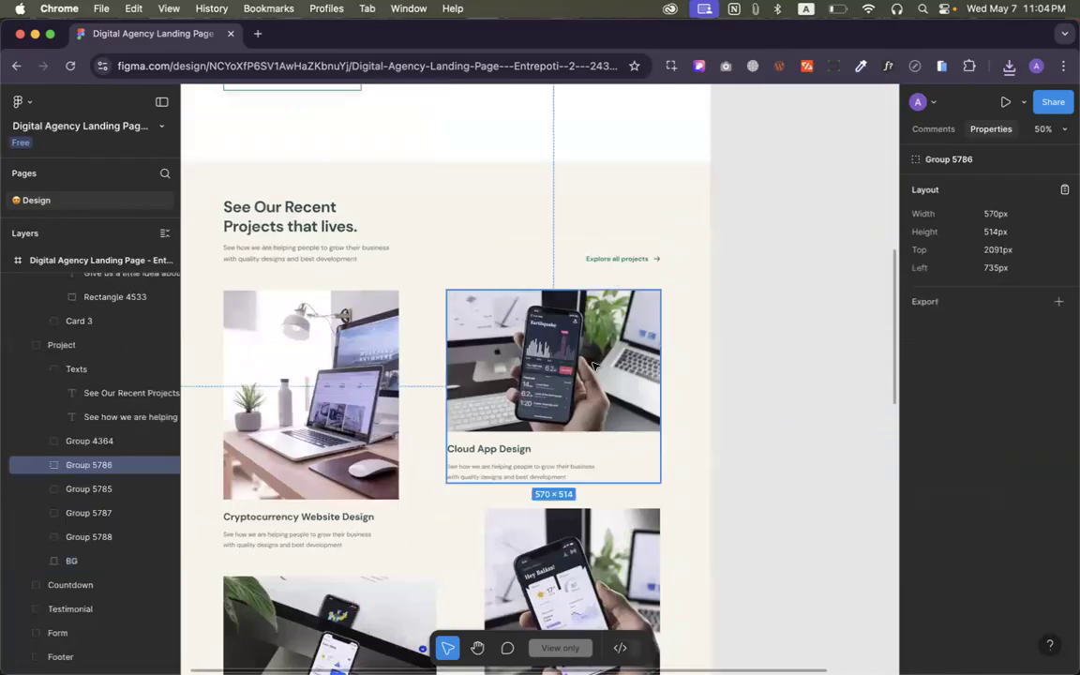
double_click(537, 330)
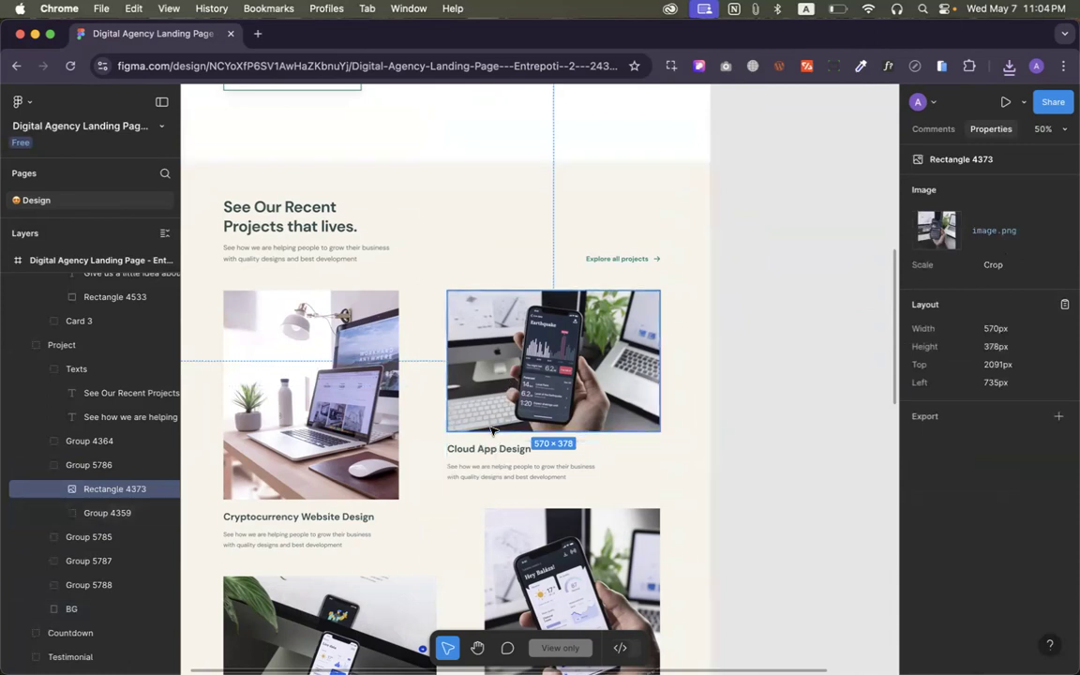
left_click(486, 455)
left_click(476, 353)
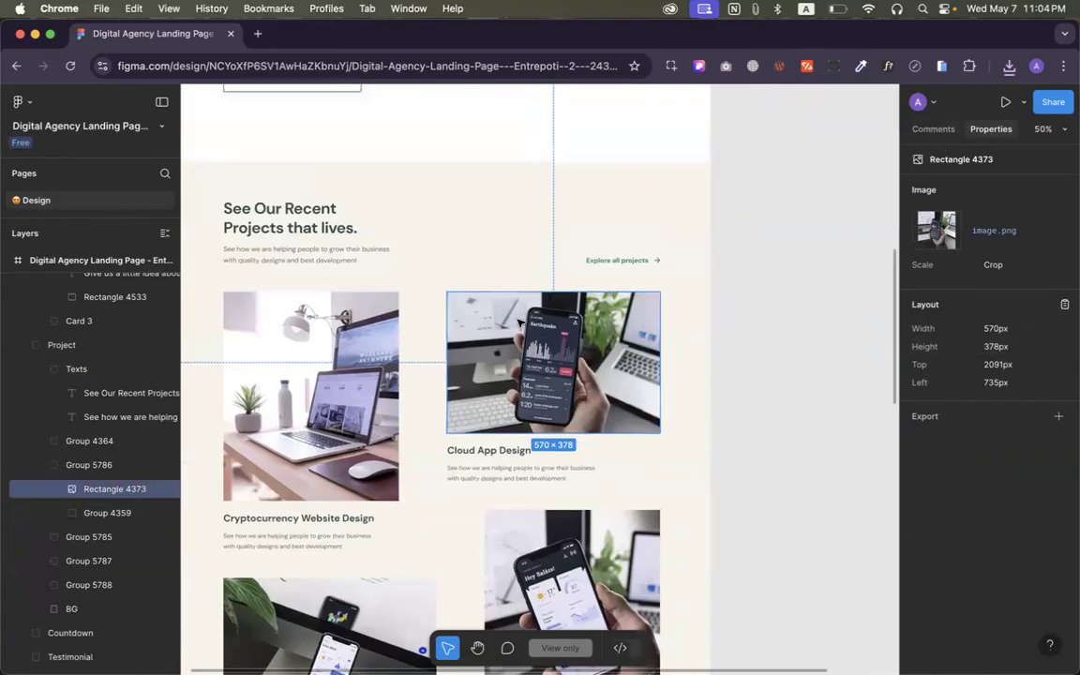
Return to the hero section, select the photo inside its image group and look through the layers stacked at that spot
scroll(465, 298, "up", 3)
scroll(492, 289, "up", 10)
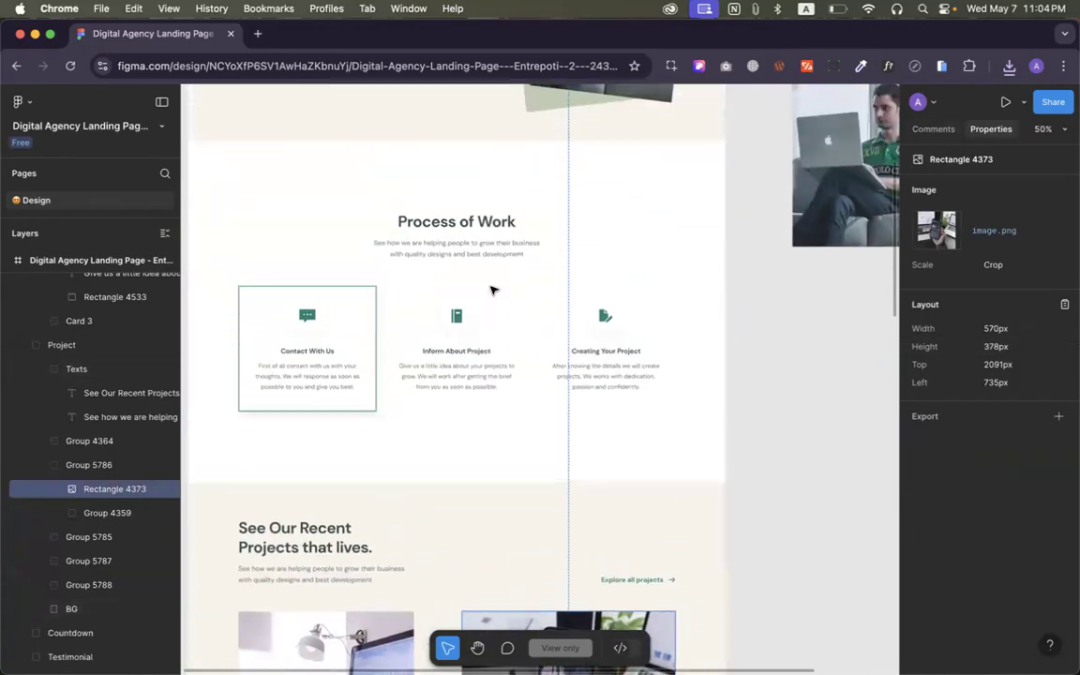
left_click(575, 238)
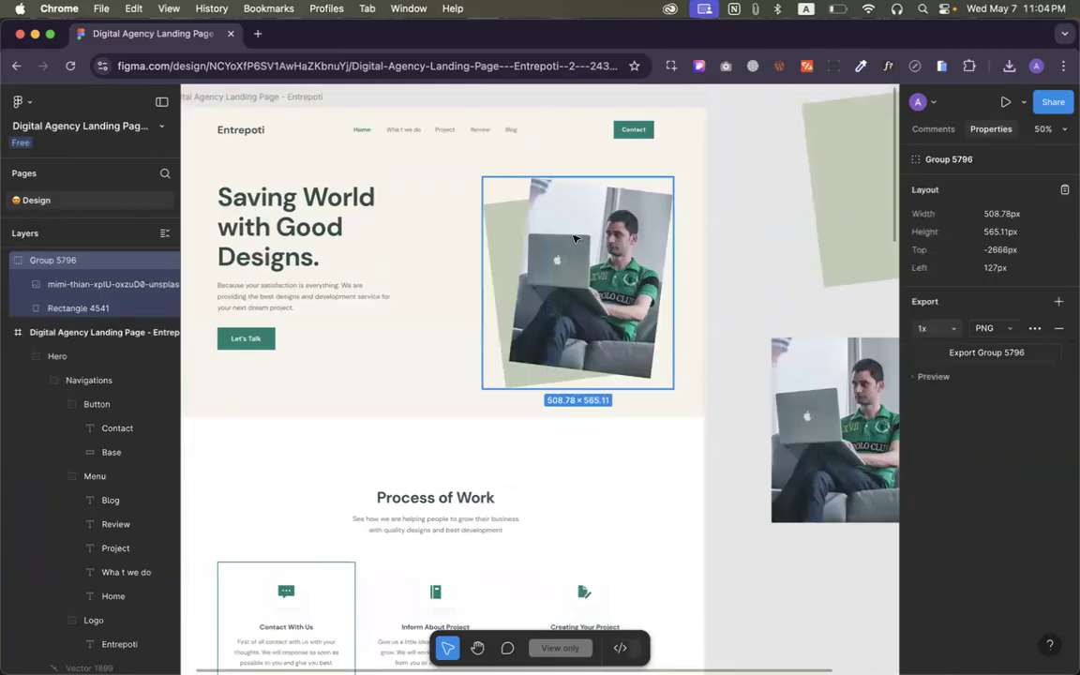
double_click(574, 238)
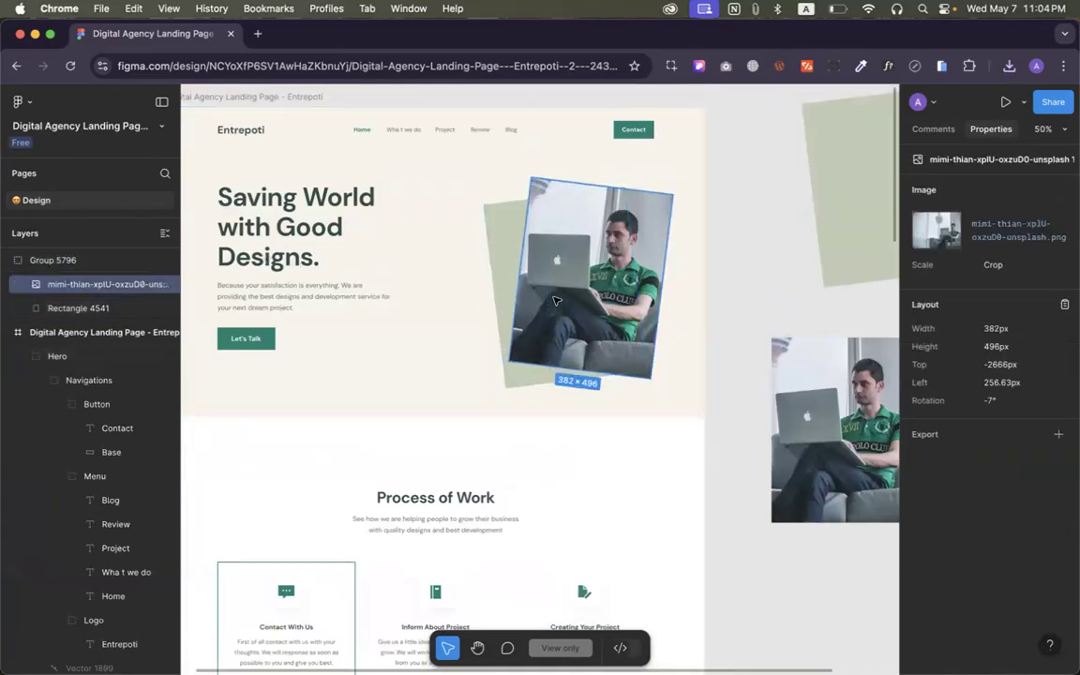
right_click(538, 251)
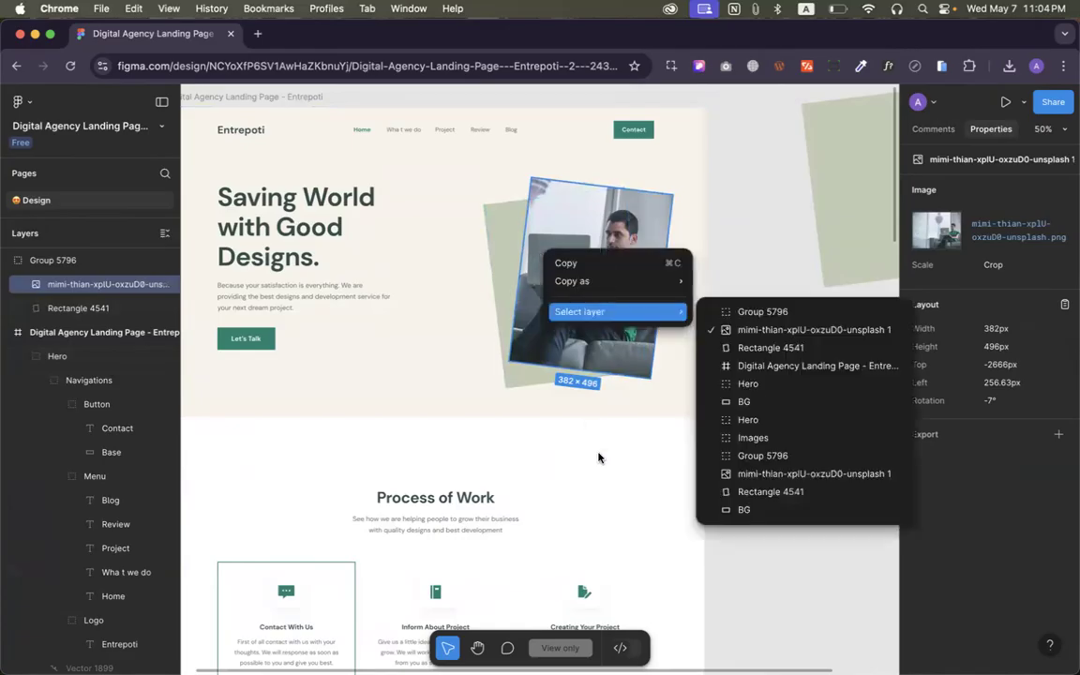
left_click(489, 271)
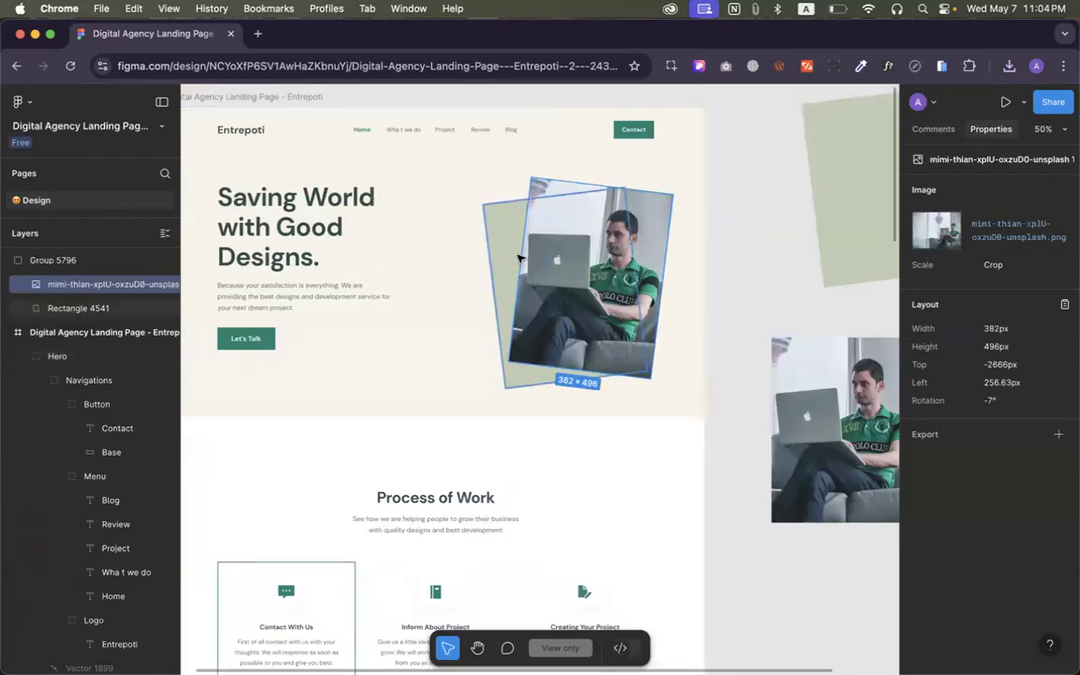
Duplicate the landing page design file to the drafts and return to the original file
scroll(419, 248, "left", 2)
left_click(162, 126)
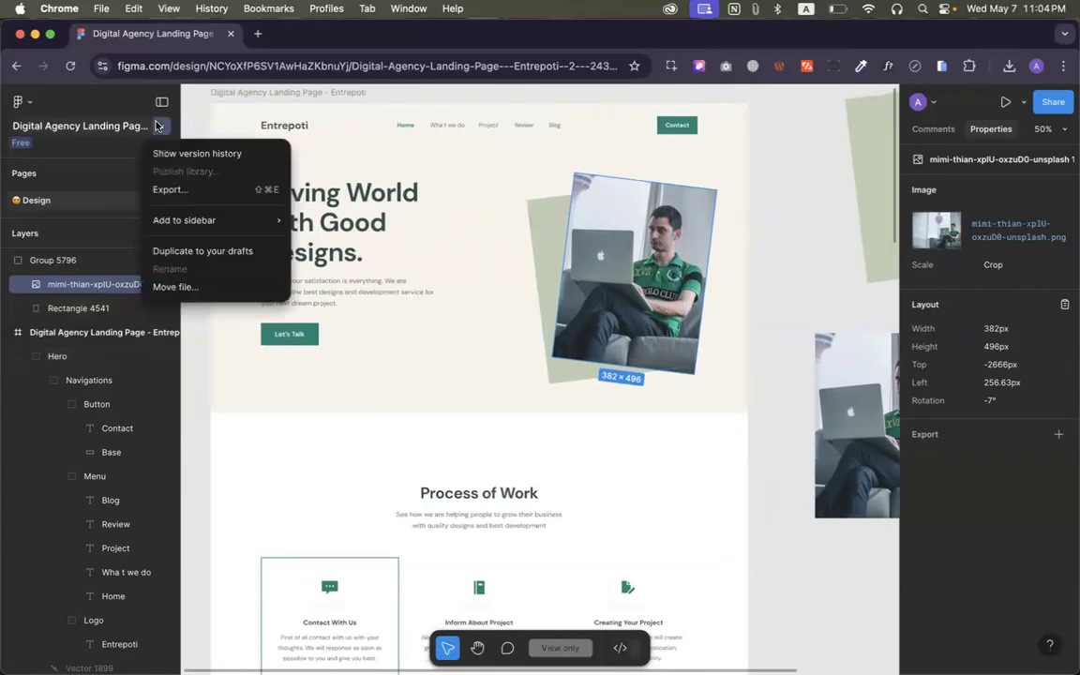
left_click(207, 256)
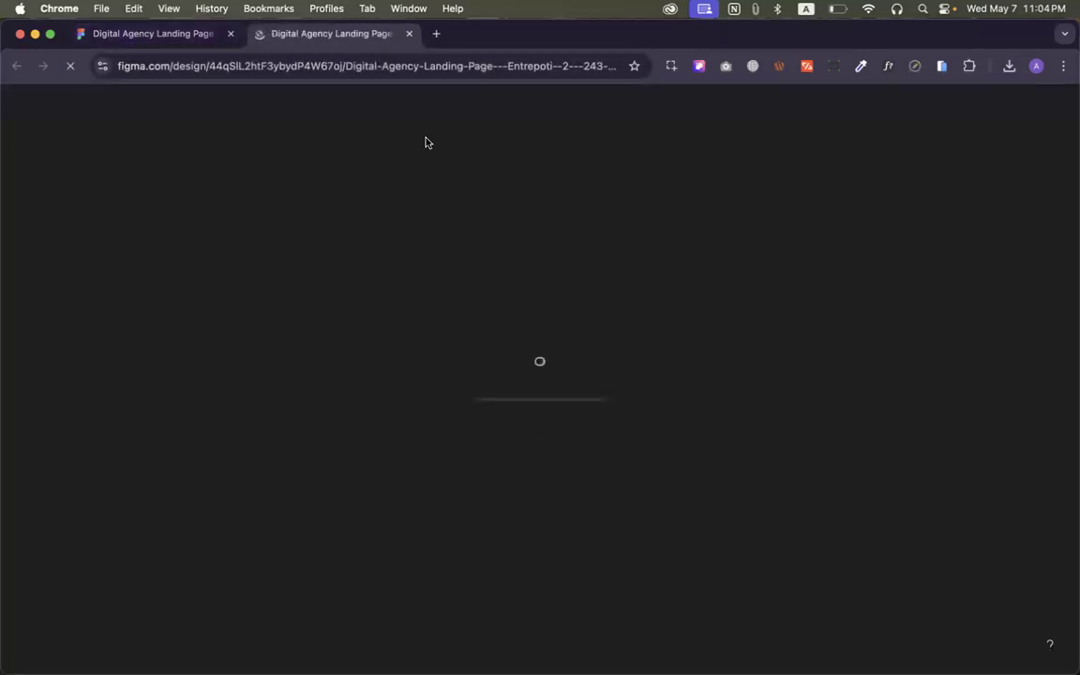
left_click(194, 41)
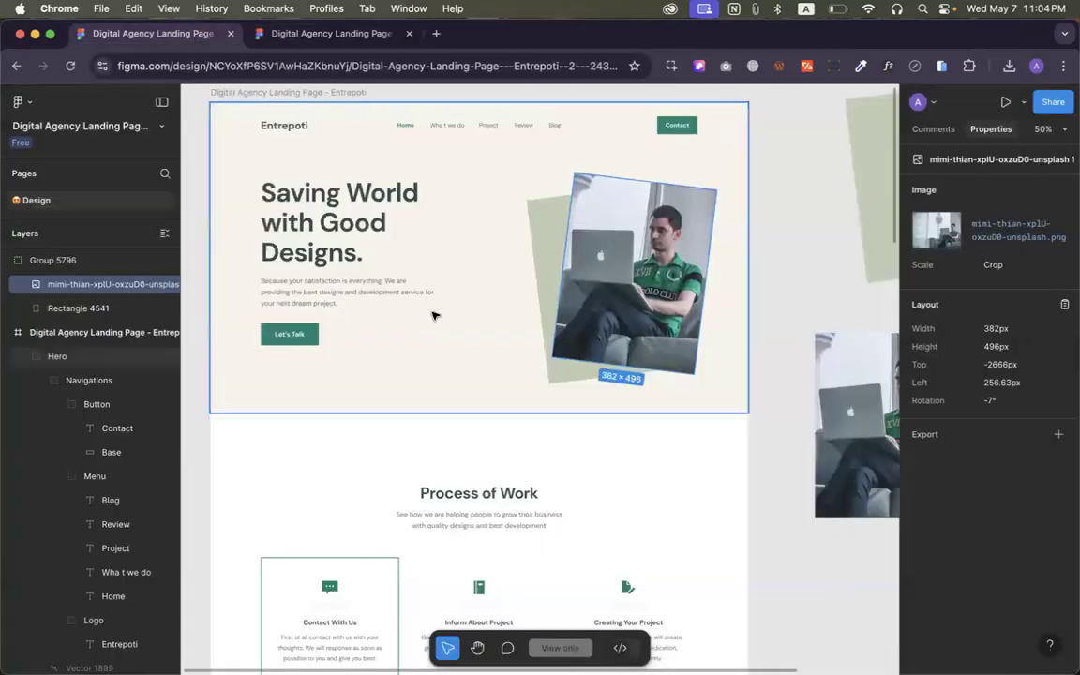
scroll(439, 313, "up", 2)
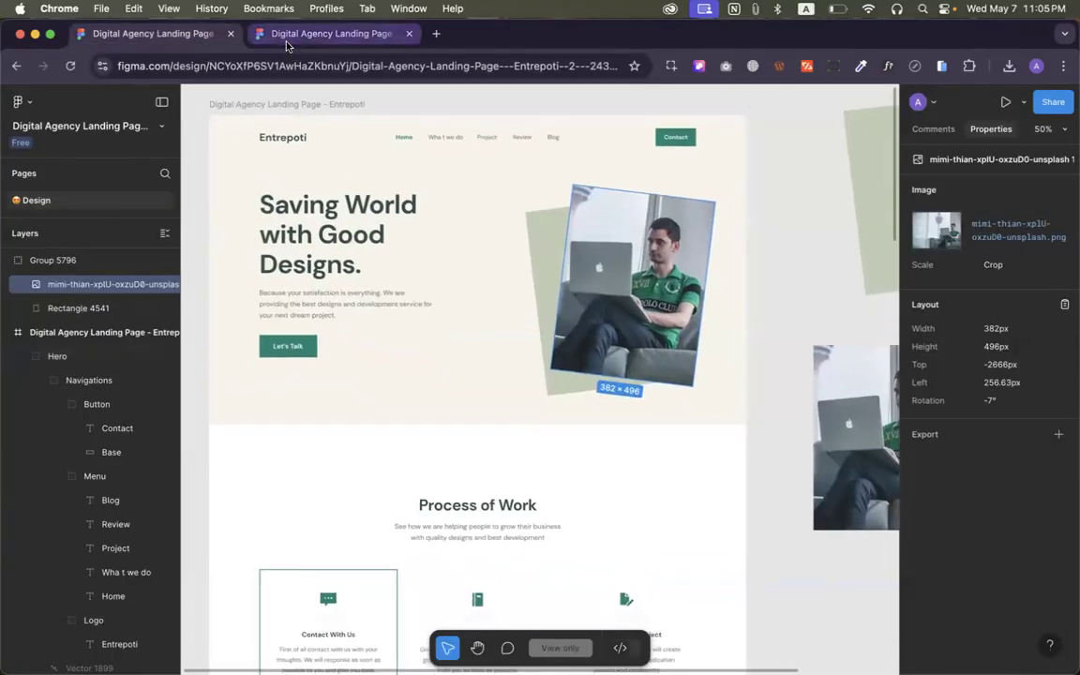
Open the duplicated design file, dismiss the UI kits tip and bring its hero section into view
left_click(265, 37)
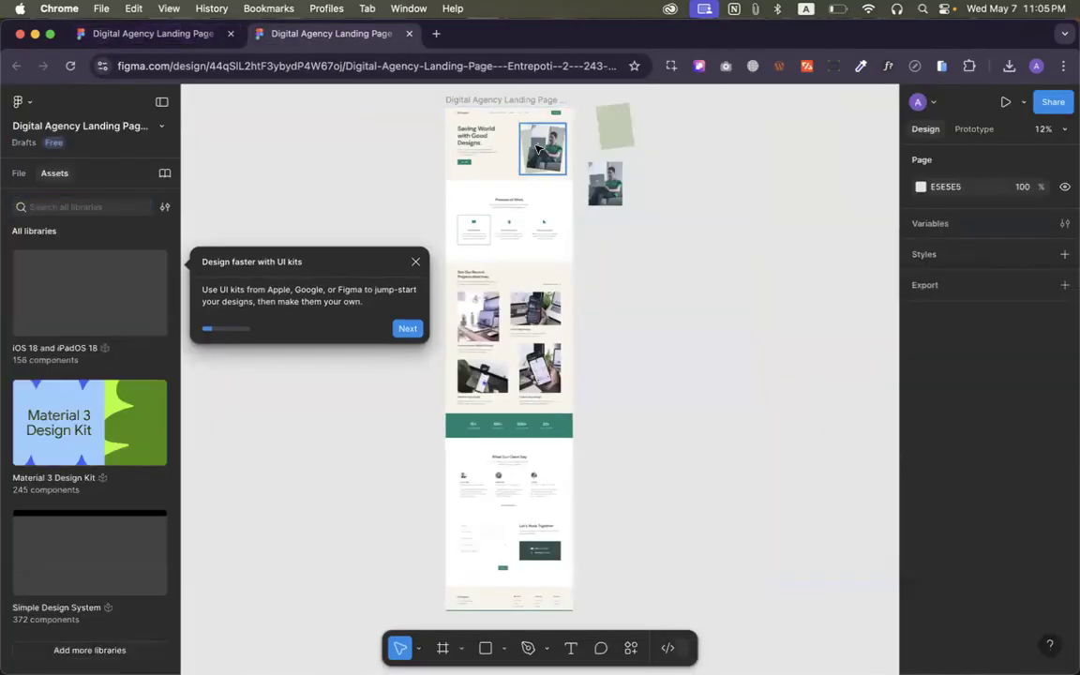
scroll(535, 146, "up", 3)
left_click(415, 261)
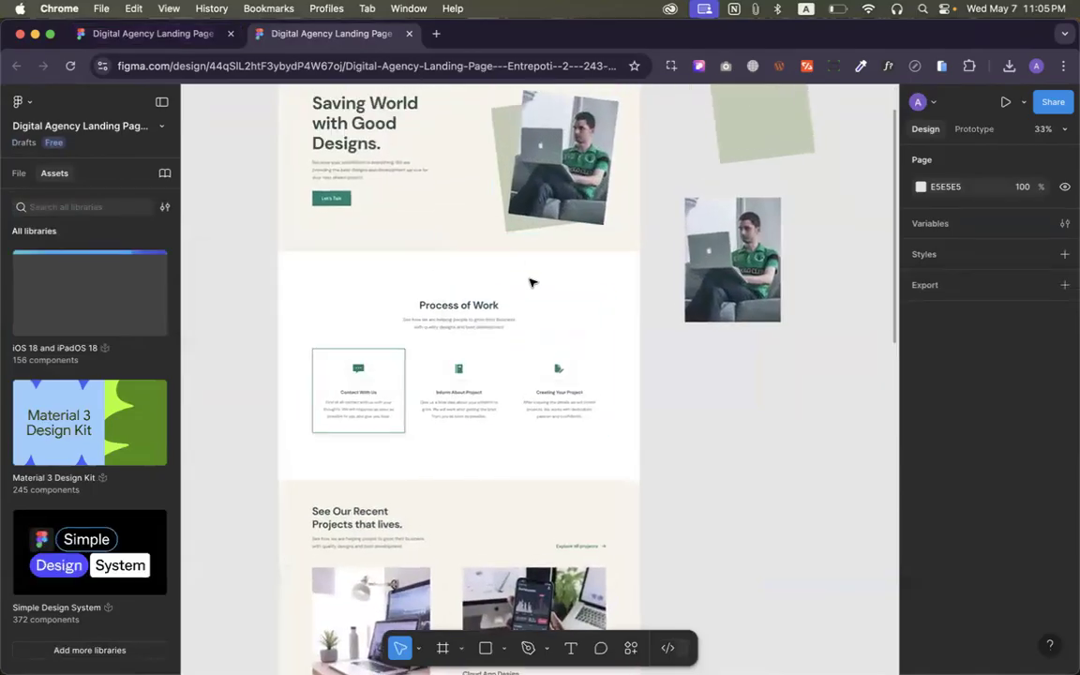
scroll(530, 282, "up", 4)
scroll(531, 282, "up", 3)
scroll(531, 282, "left", 3)
scroll(531, 282, "up", 2)
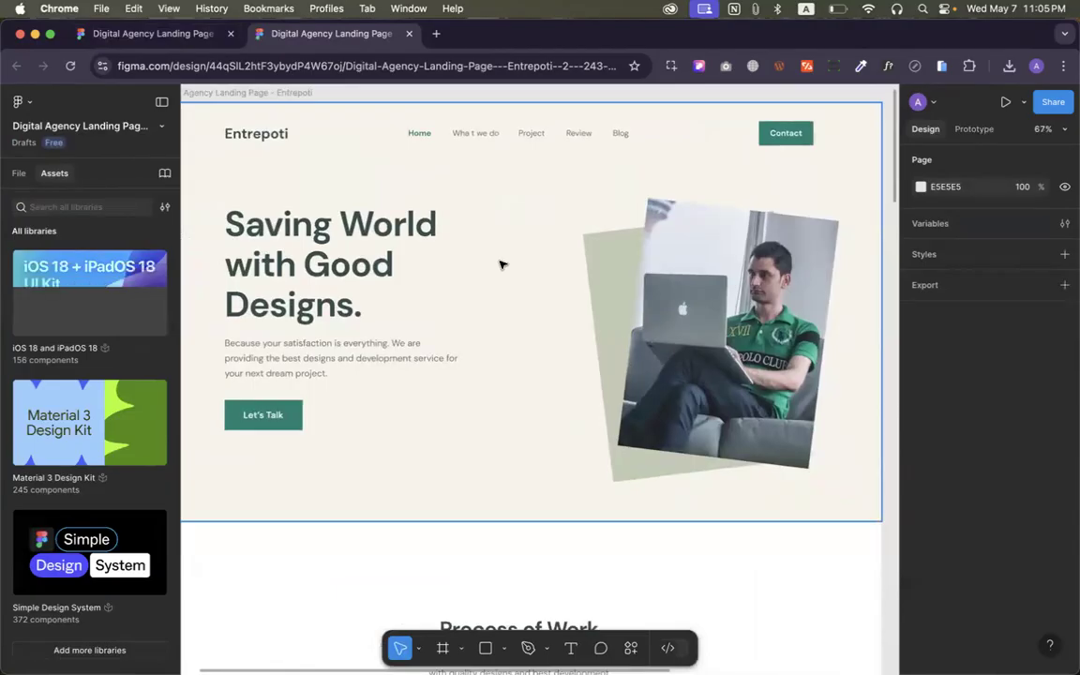
scroll(529, 261, "down", 2)
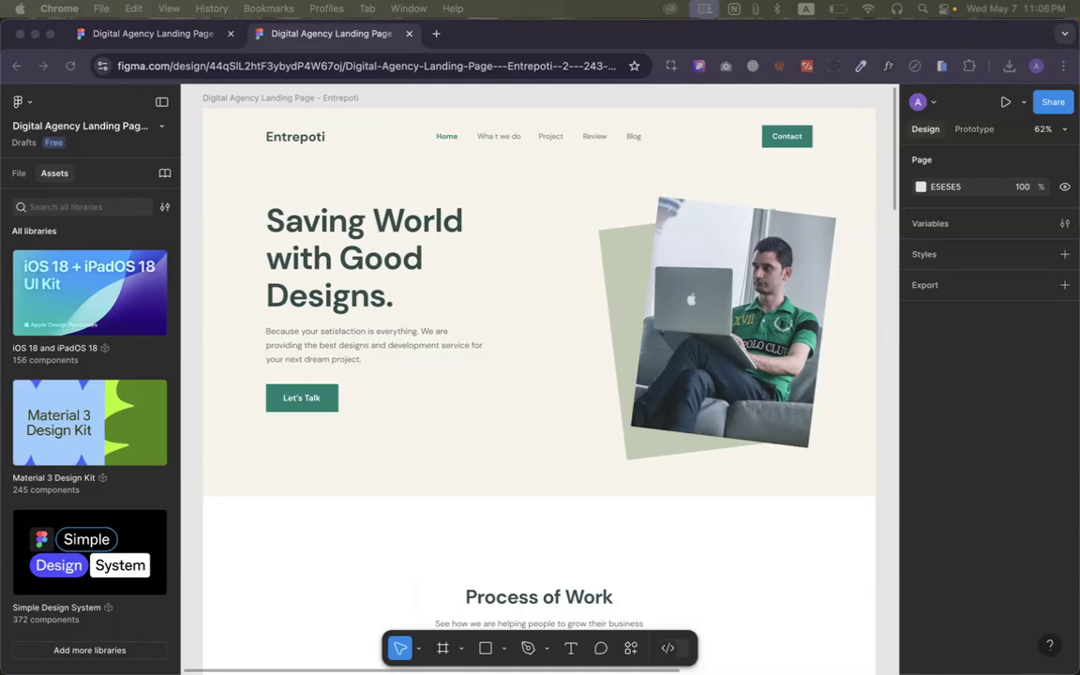
scroll(470, 380, "up", 2)
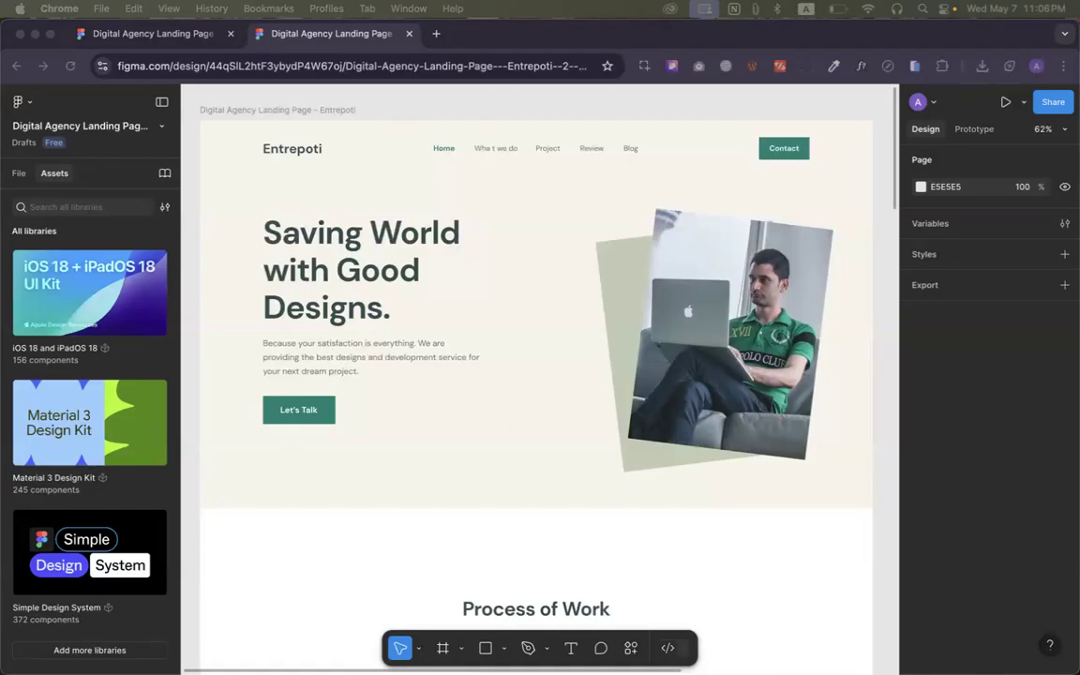
Return to the original design file and select the whole Hero group to inspect its layout and export options
left_click(149, 36)
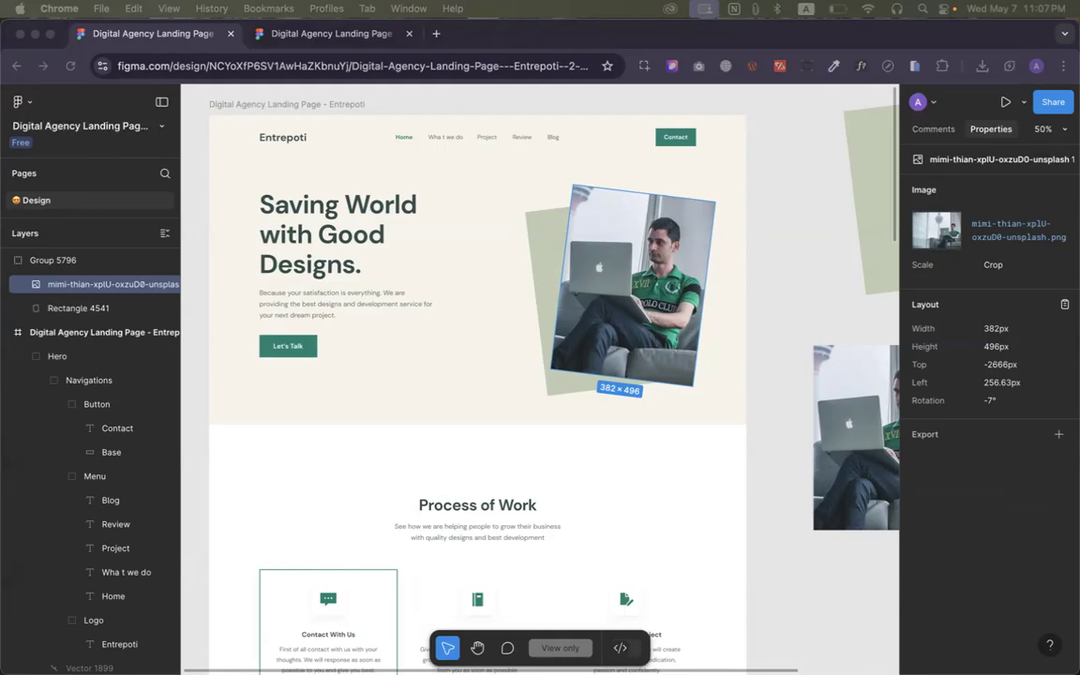
left_click(406, 367)
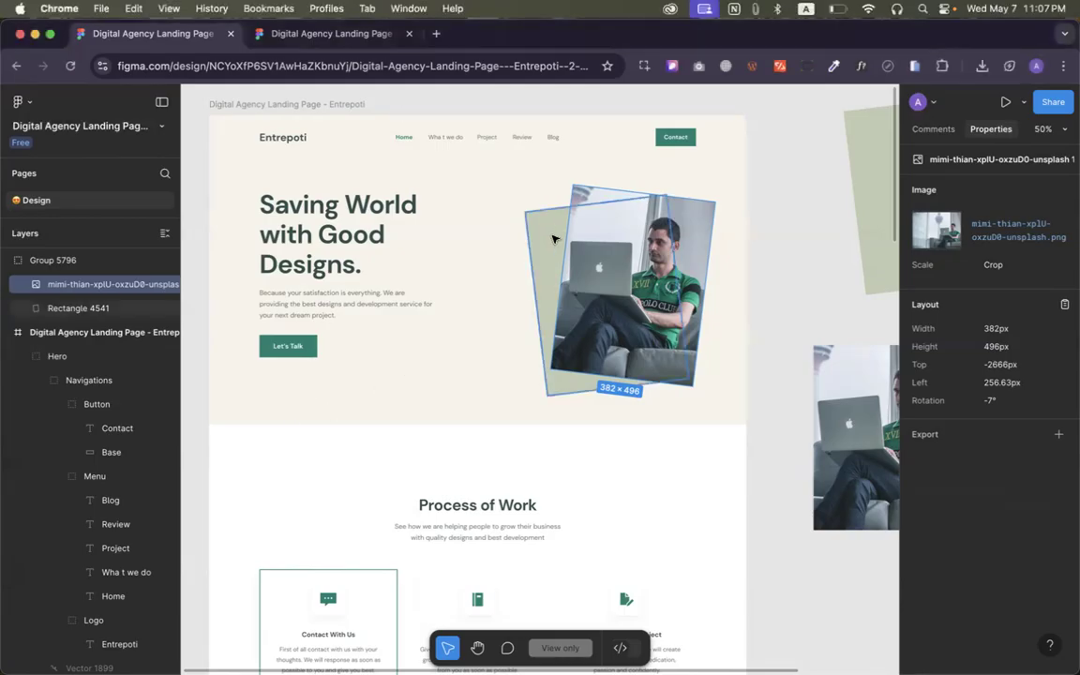
left_click(551, 240)
left_click(449, 234)
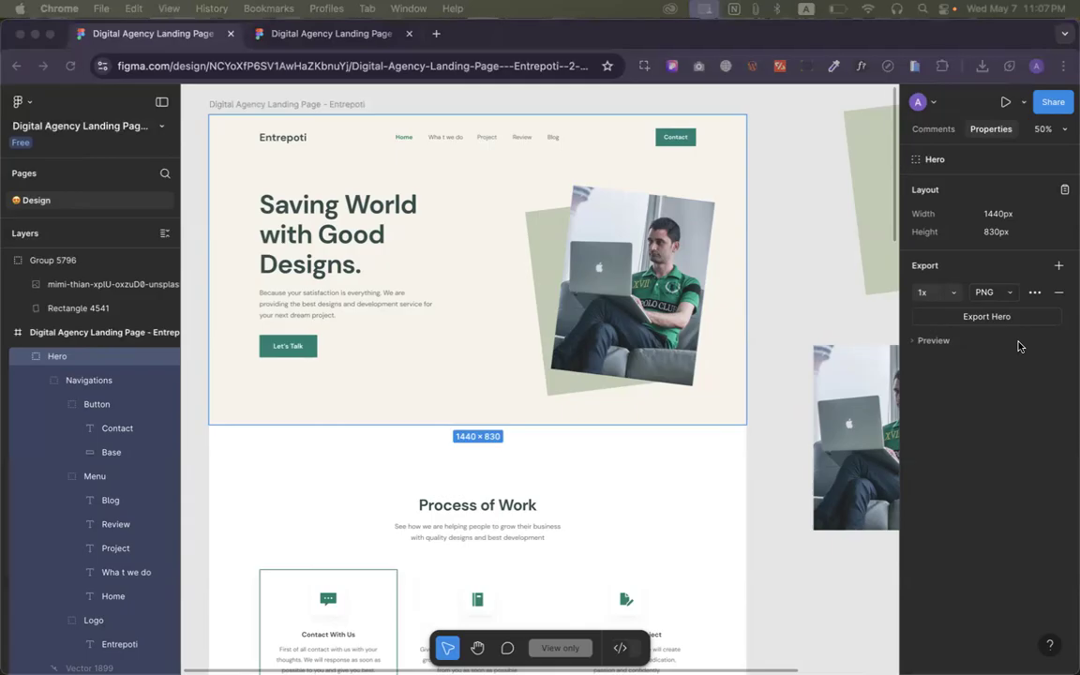
Compare the Elementor hero with the Figma design and set the "Let's Talk" button's border radius to 0 px on all corners
key("ctrl+Left")
key("ctrl+Right")
key("ctrl+Left")
key("ctrl+Right")
key("ctrl+Left")
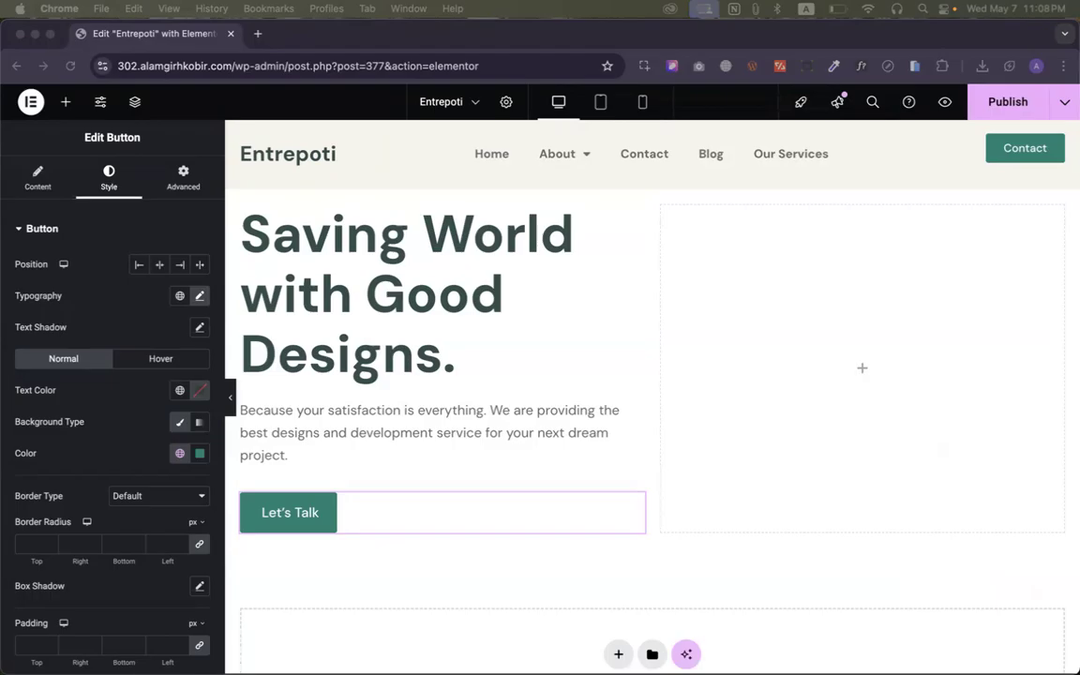
left_click(588, 345)
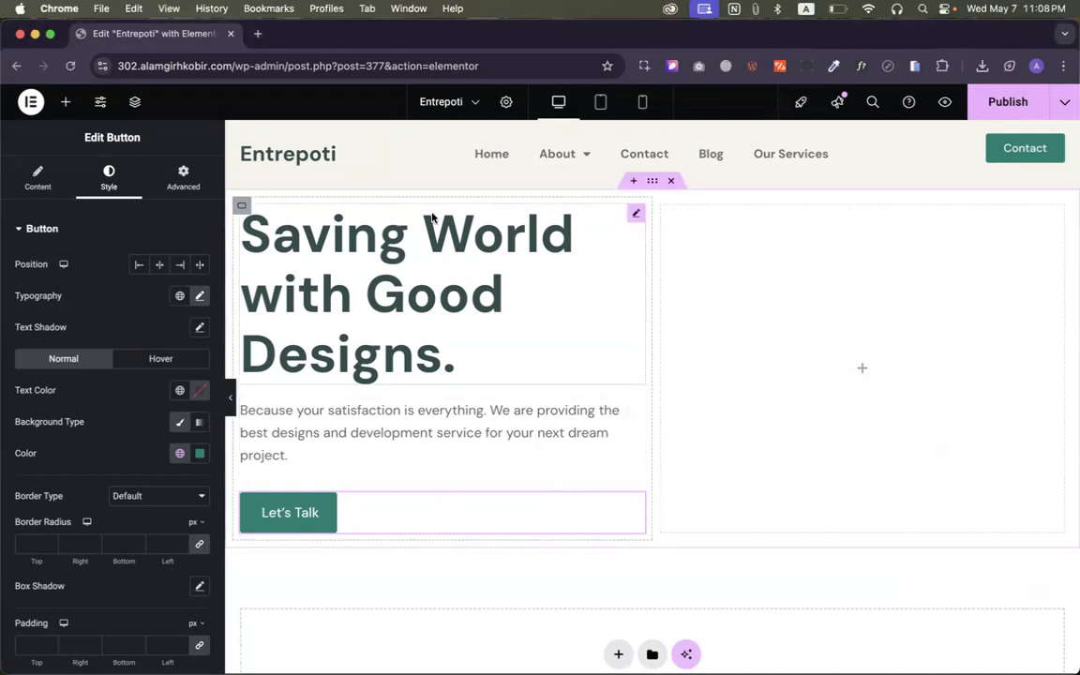
key("ctrl+Right")
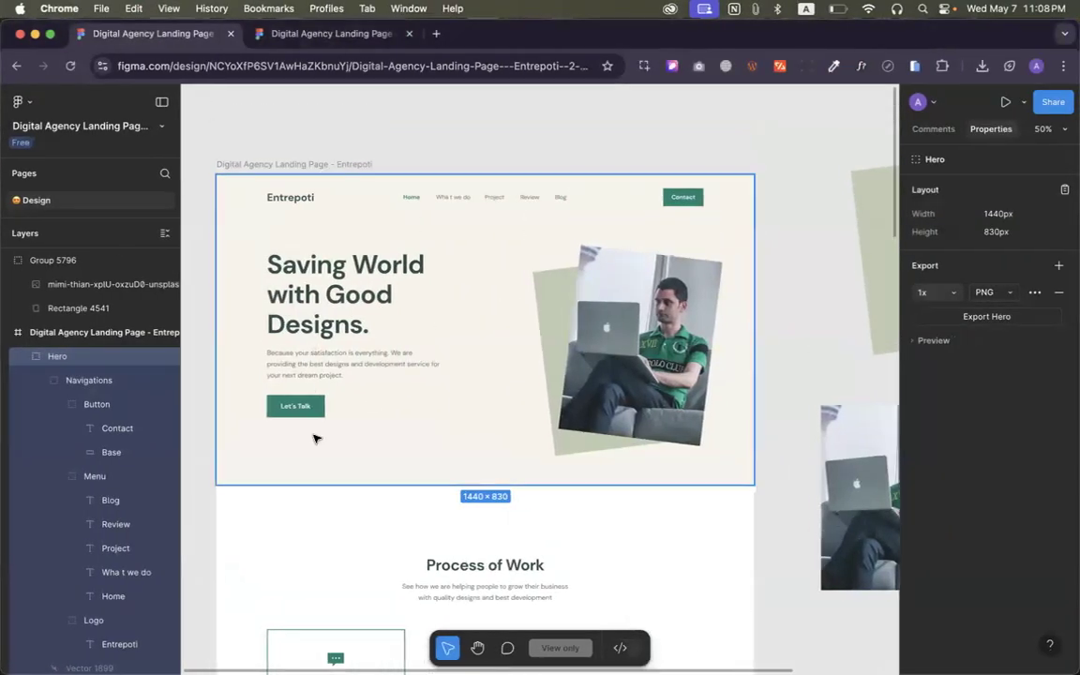
key("ctrl+Left")
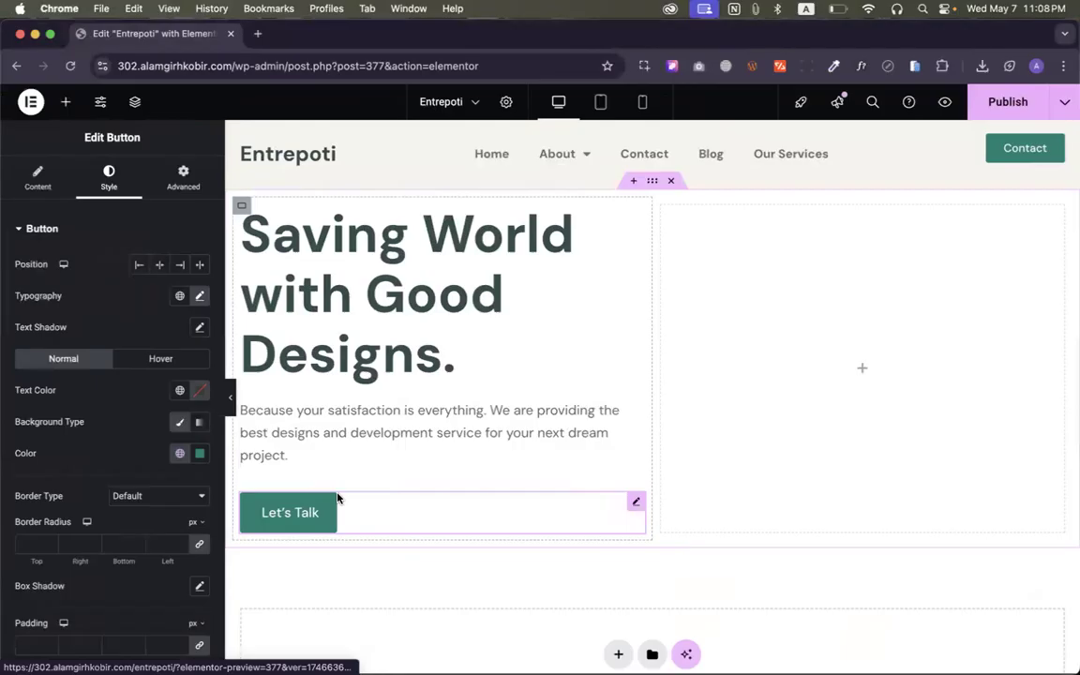
scroll(106, 445, "down", 2)
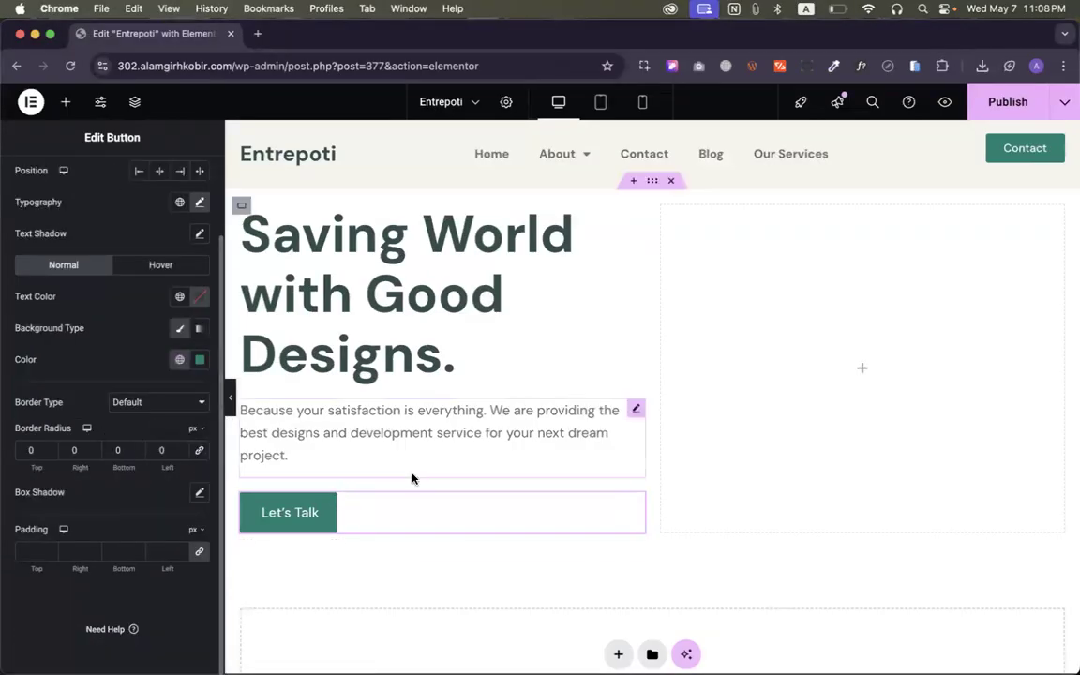
Select the hero paragraph in the Figma design and measure the gap between it and the "Let's Talk" button
key("ctrl+Right")
scroll(285, 426, "left", 5)
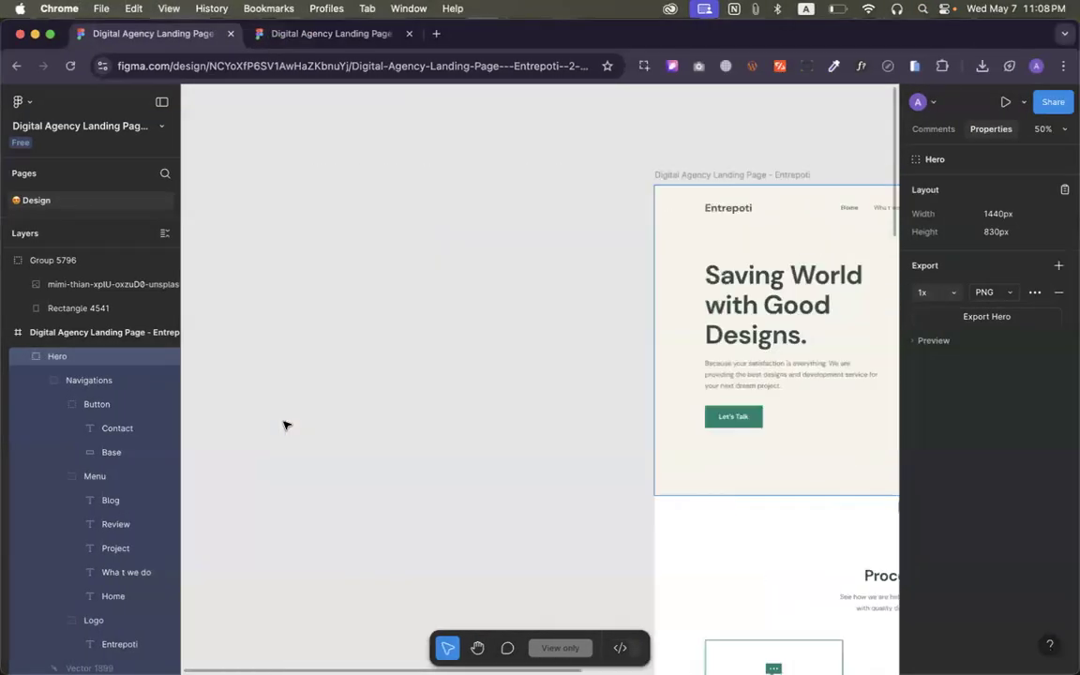
scroll(286, 427, "right", 4)
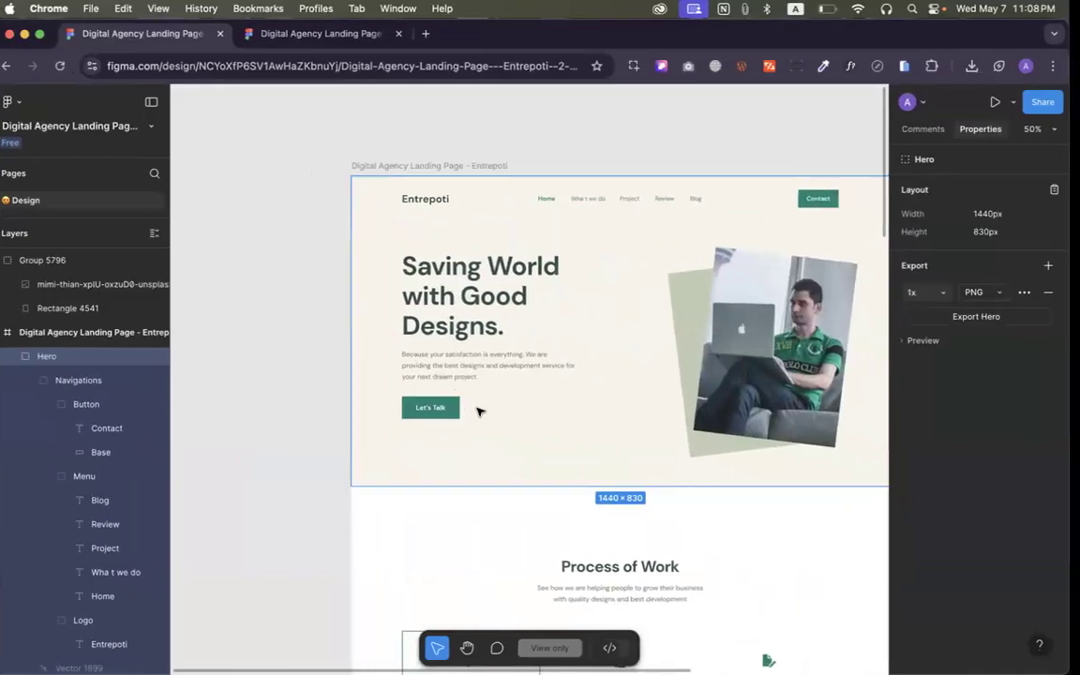
left_click(462, 377)
double_click(471, 365)
double_click(470, 363)
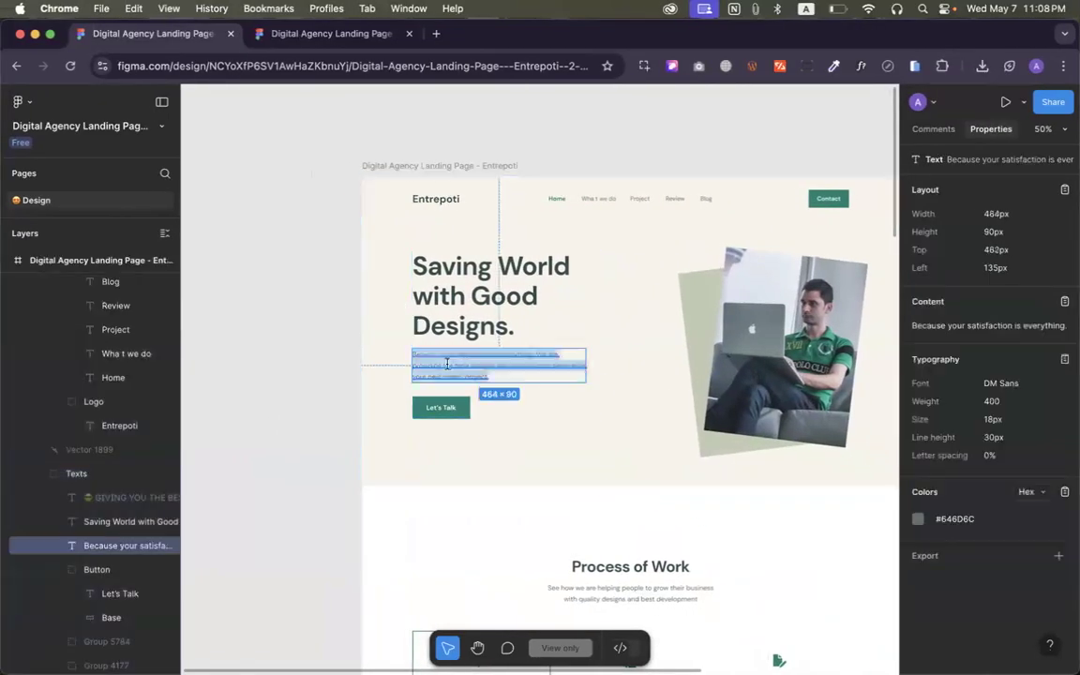
key("alt")
key("alt")
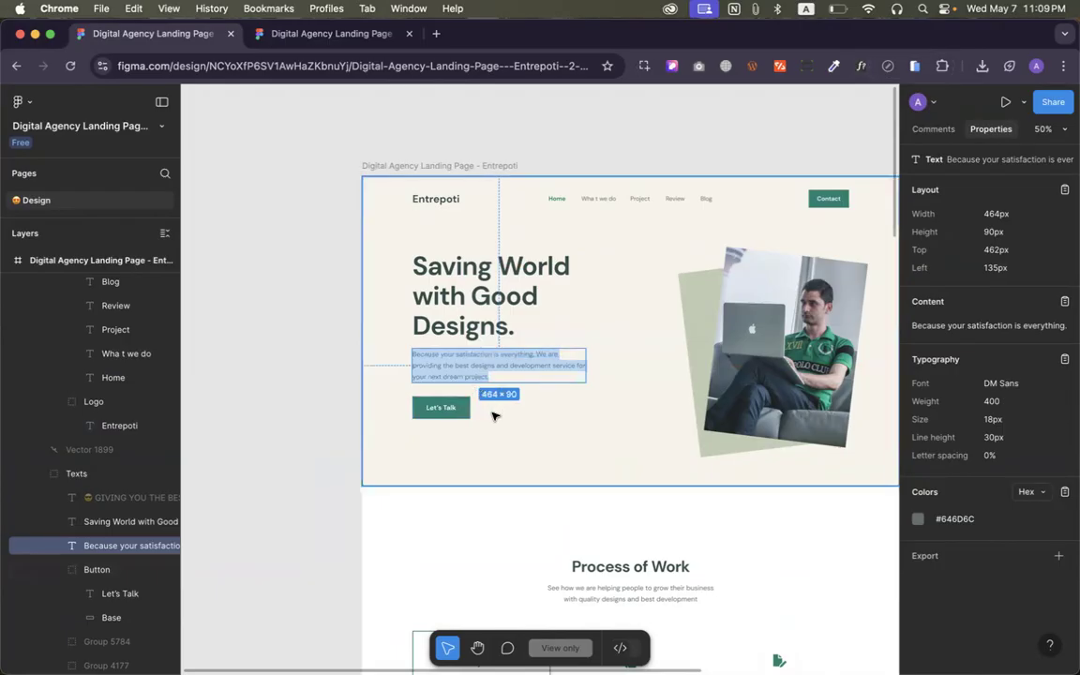
left_click(474, 410)
left_click(473, 365)
key("alt")
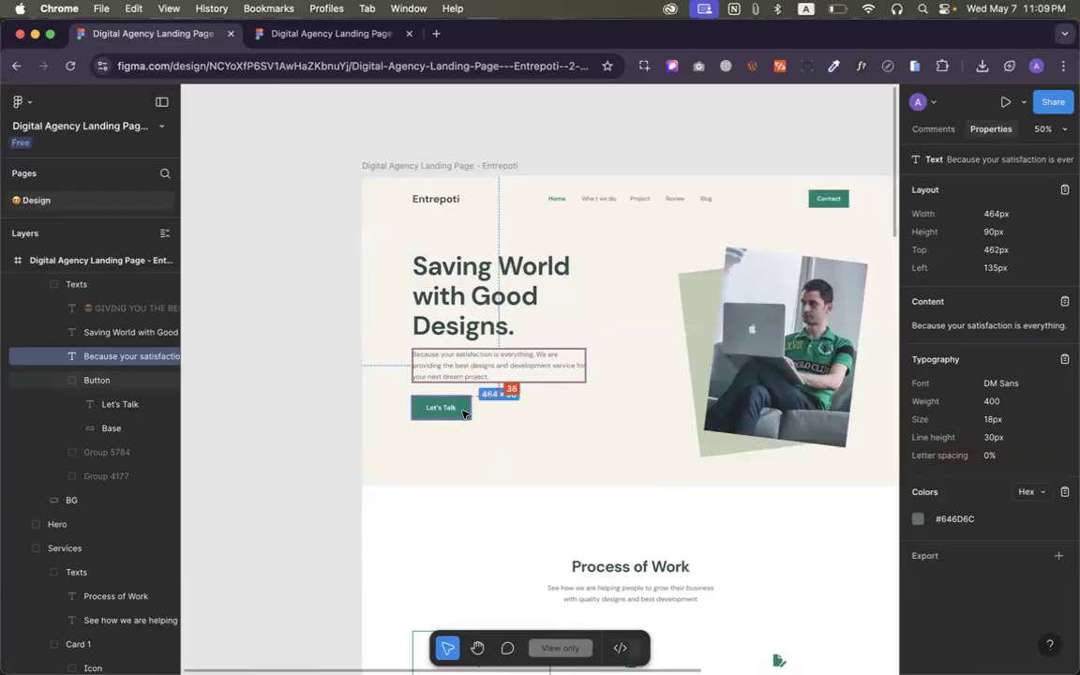
Compare the paragraph-to-button spacing in Figma with the Elementor hero and open the paragraph widget's settings
key("ctrl+Left")
key("ctrl+Right")
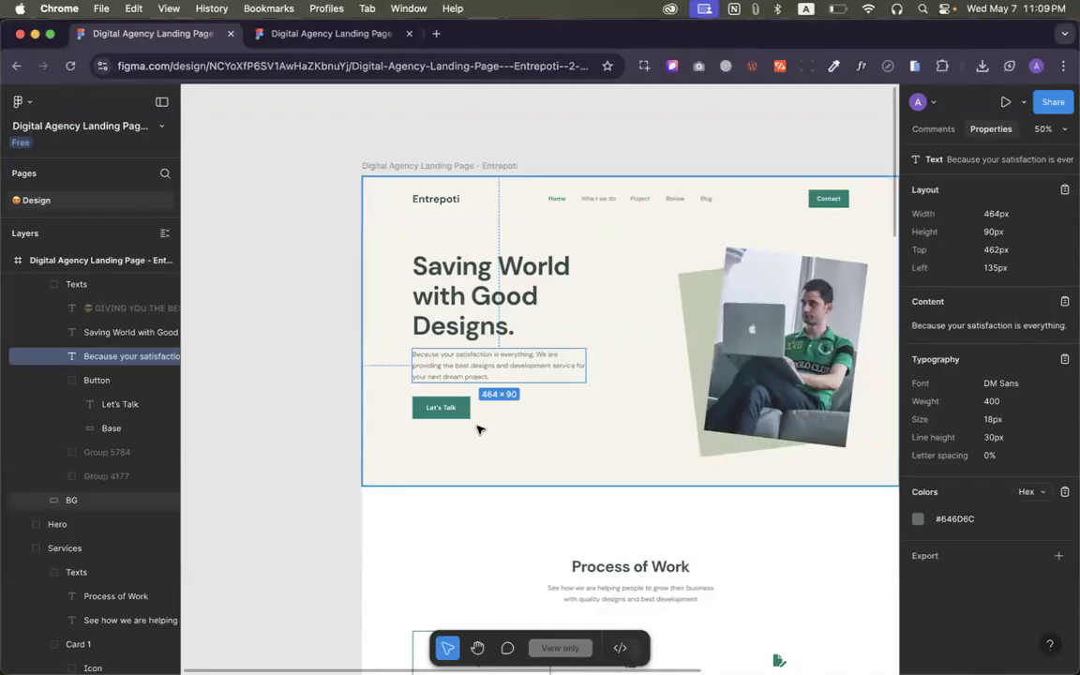
scroll(477, 430, "up", 3)
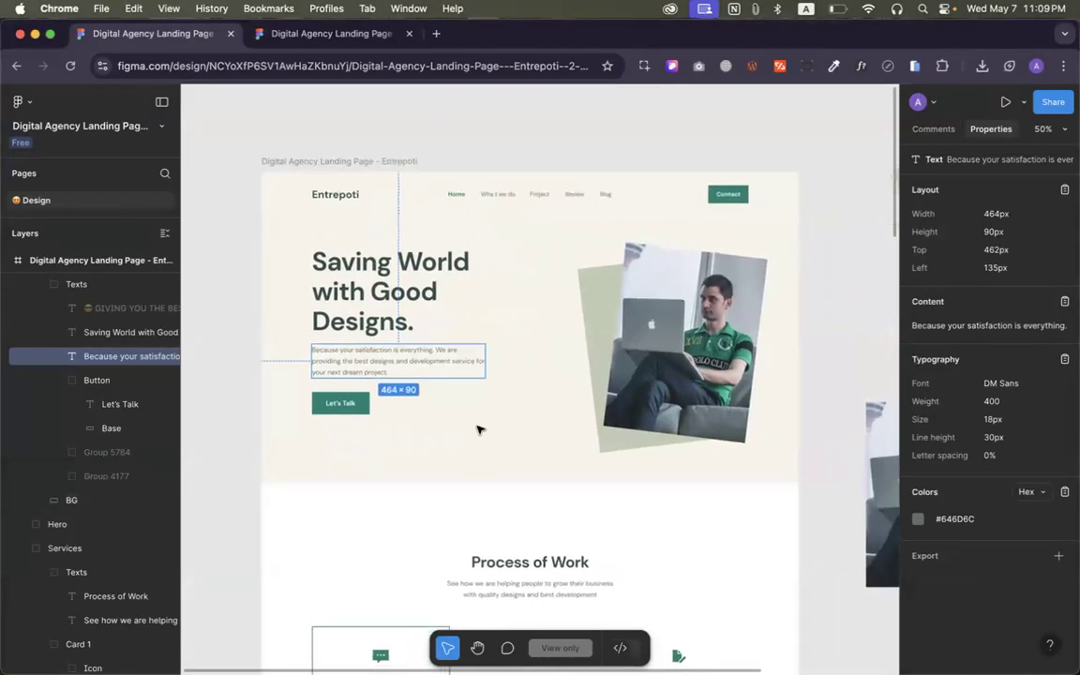
scroll(477, 429, "up", 3)
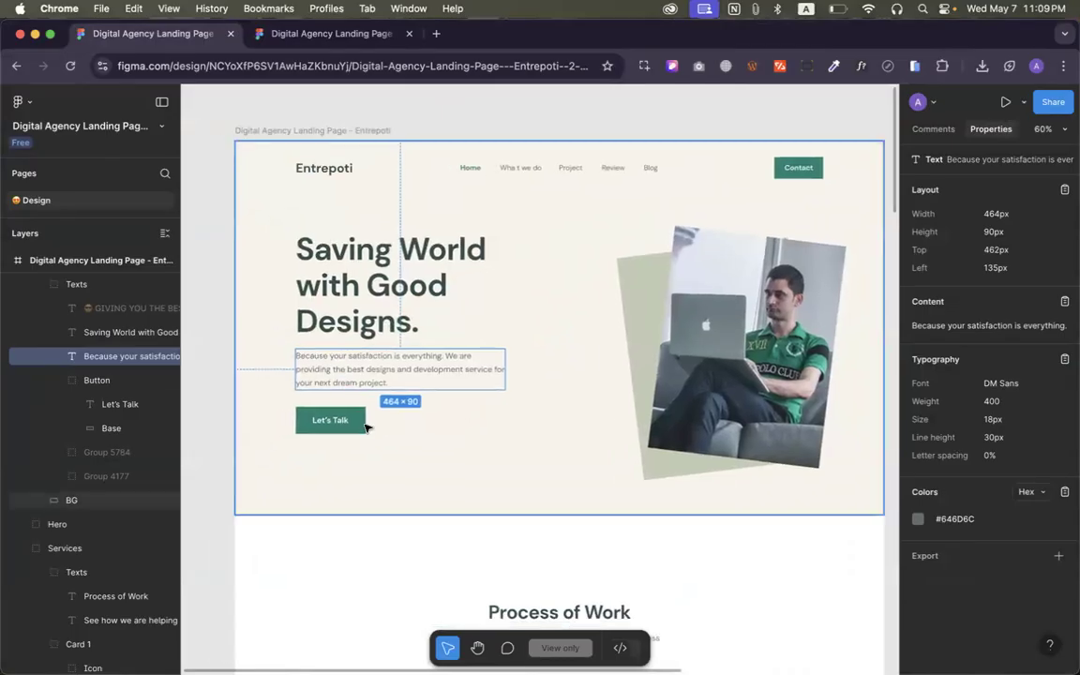
key("alt")
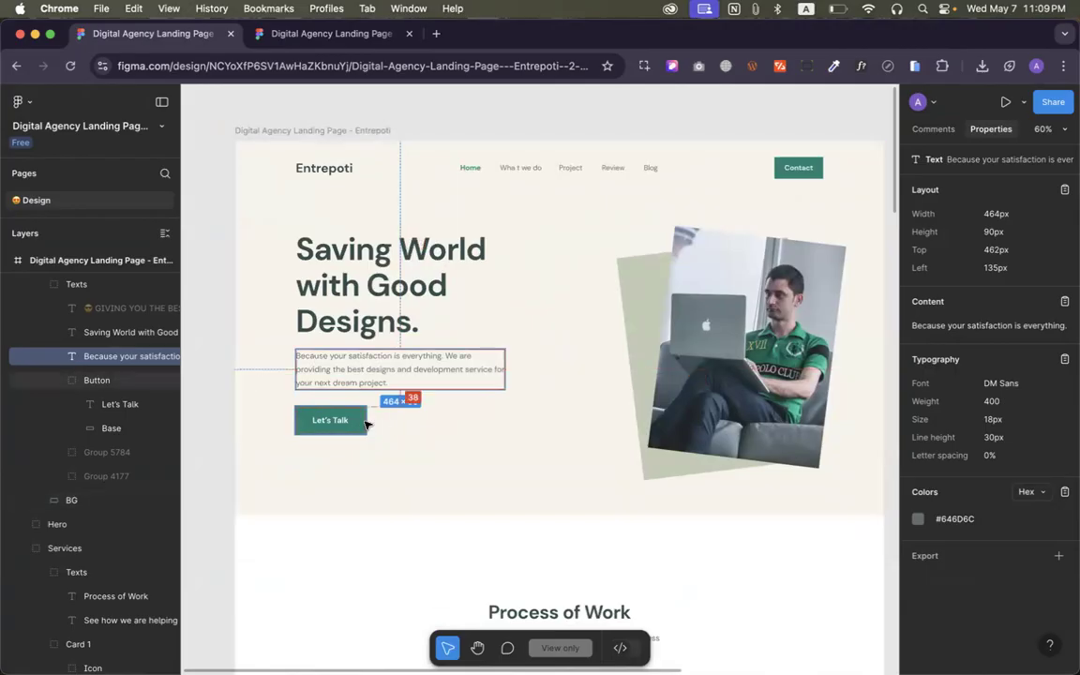
key("ctrl+Left")
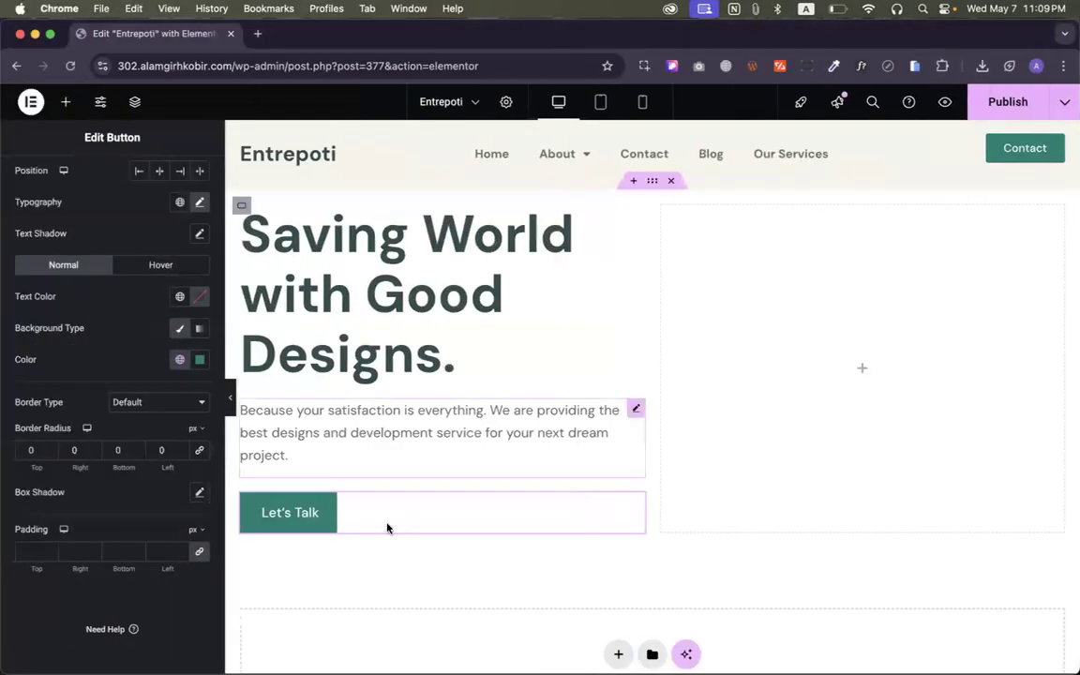
scroll(82, 361, "up", 3)
key("ctrl+Right")
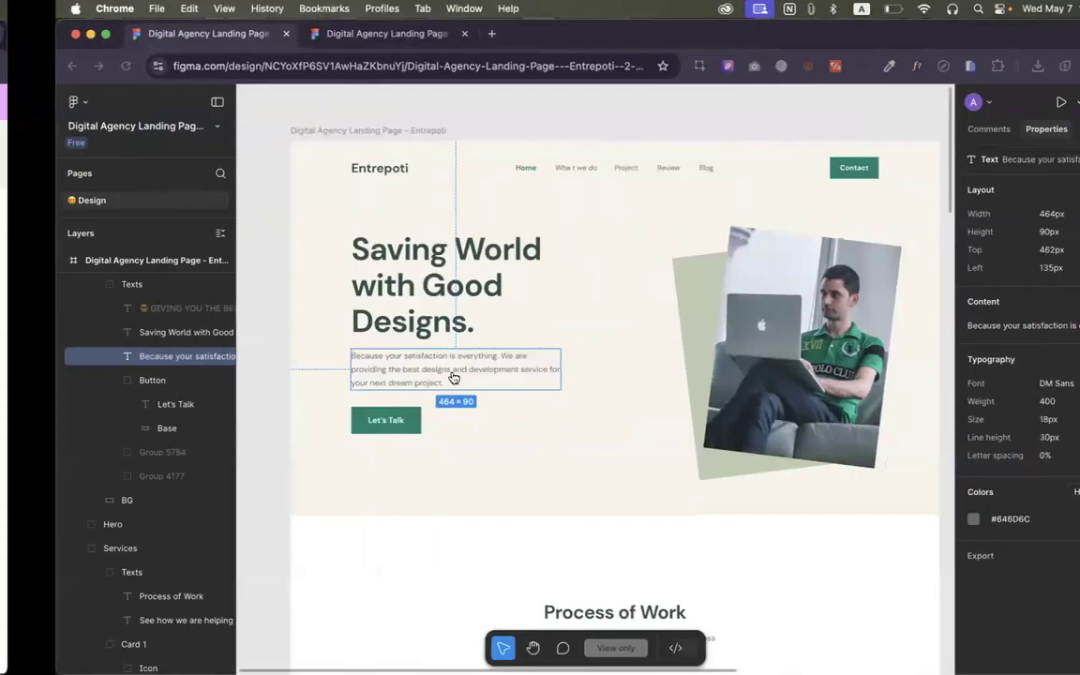
key("alt")
key("ctrl+Left")
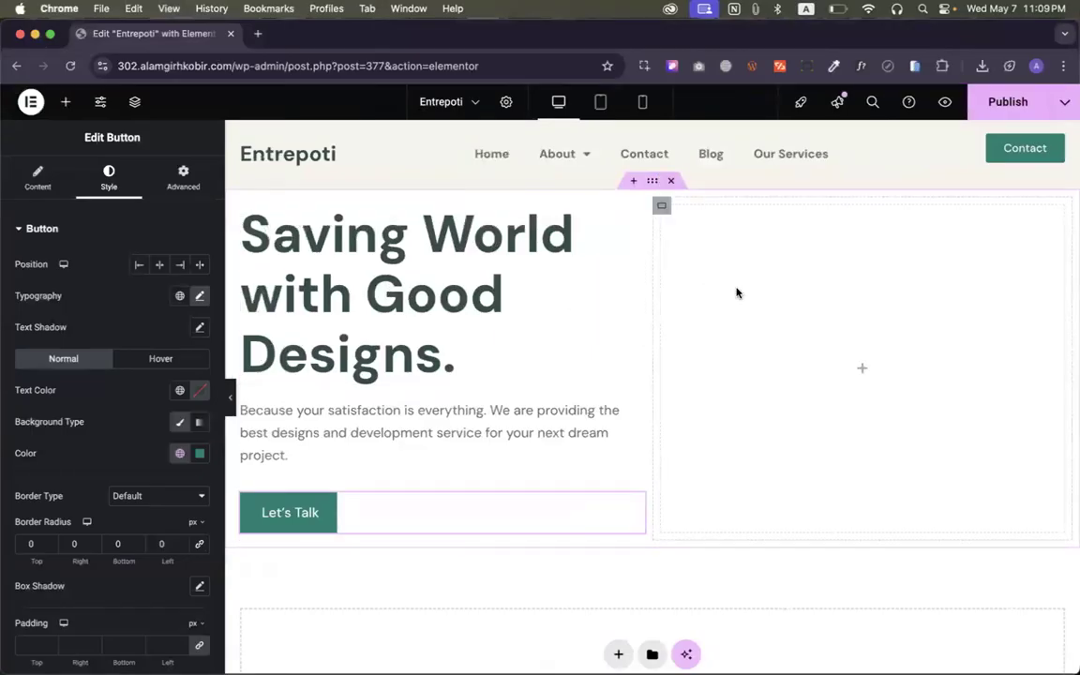
key("ctrl+Right")
key("alt")
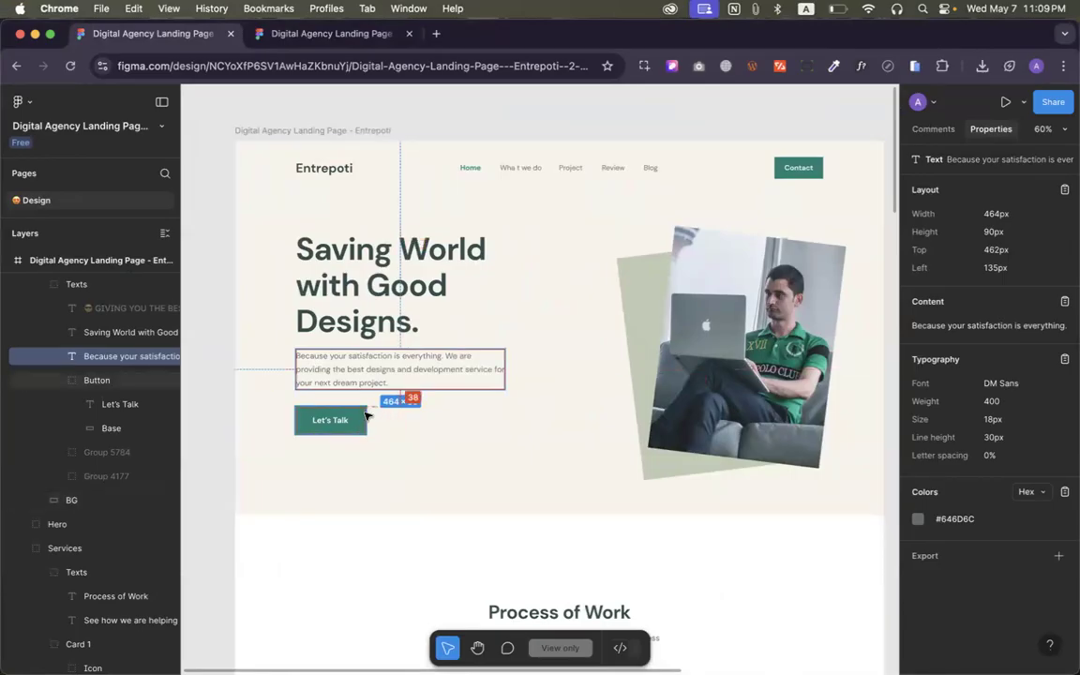
key("ctrl+Left")
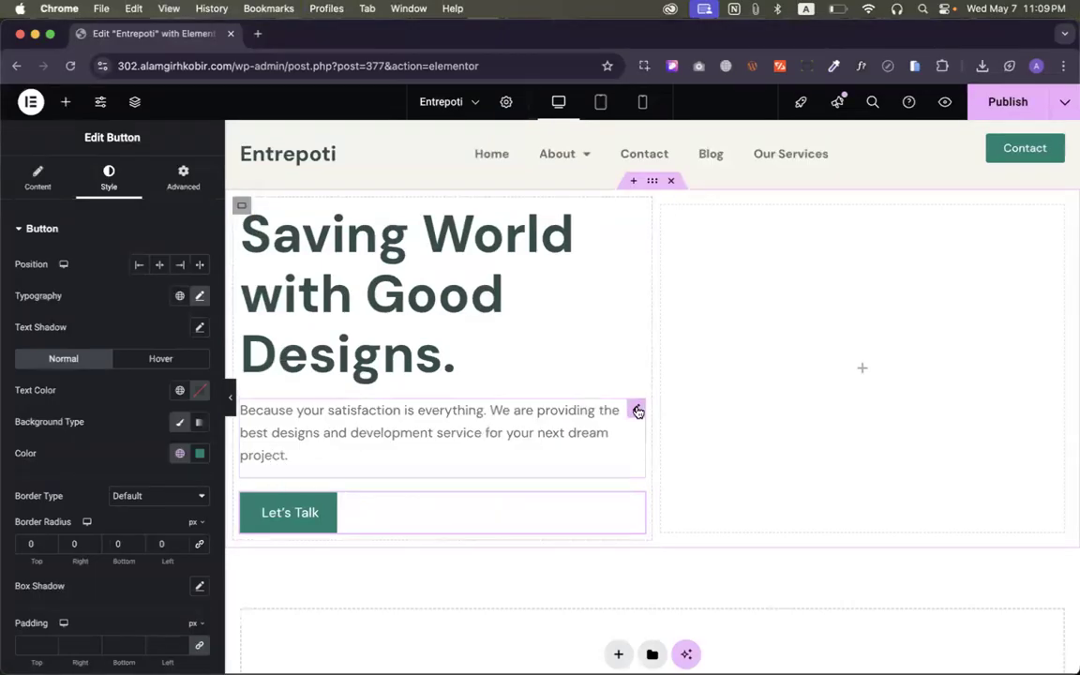
left_click(636, 410)
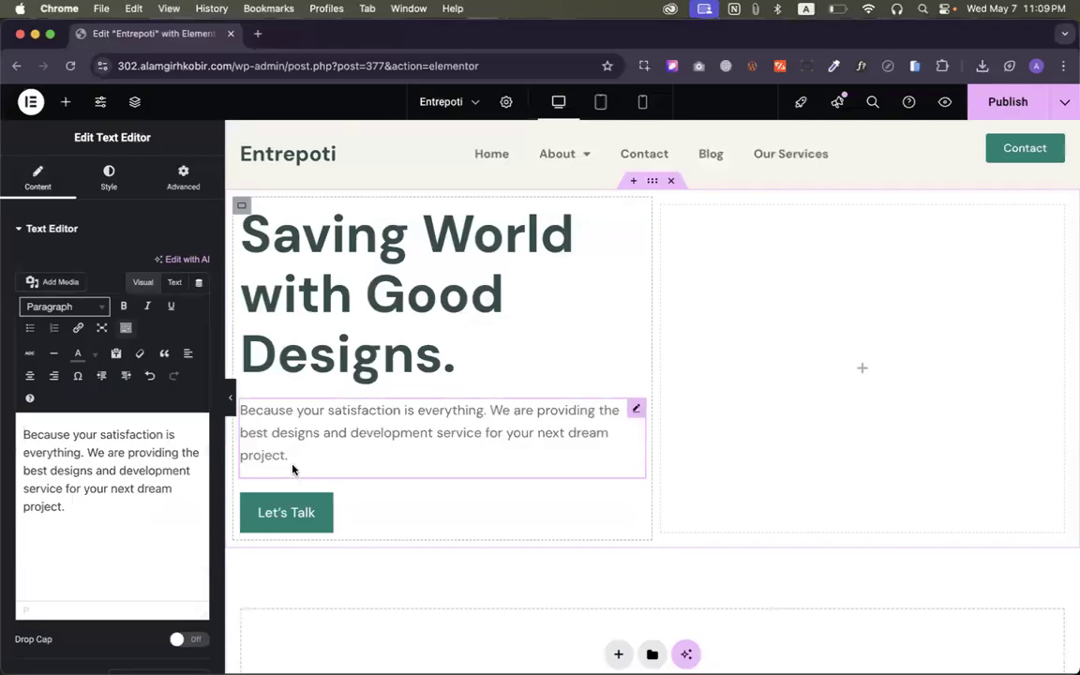
Open the widget list for the hero's empty column and switch to the editable copy of the Figma design
left_click(862, 370)
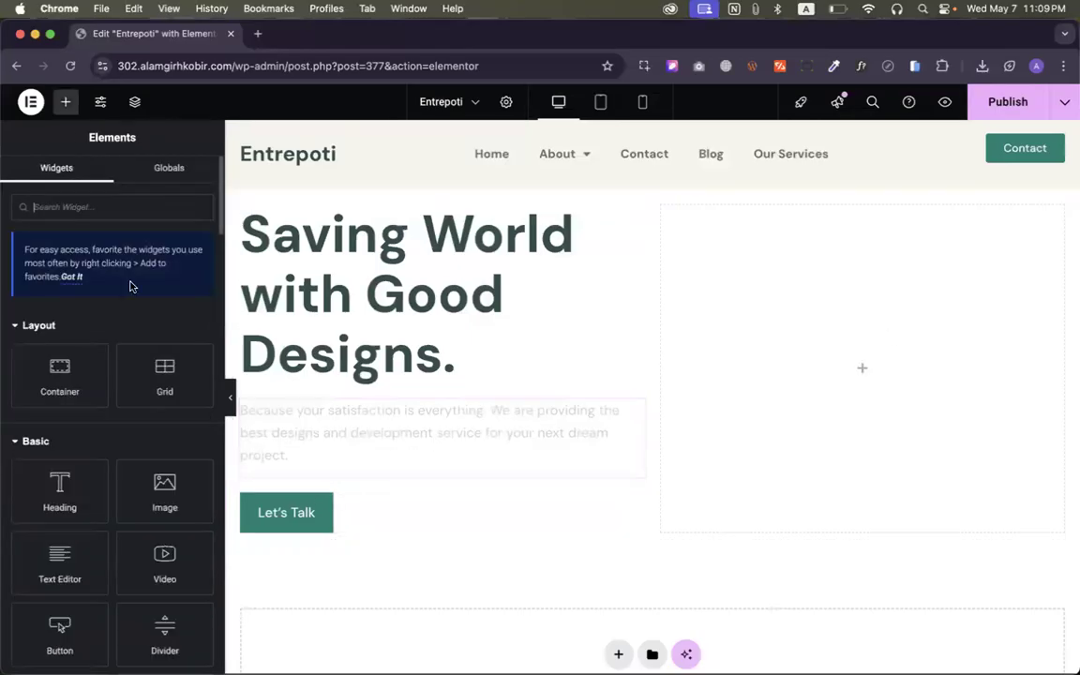
key("ctrl+Right")
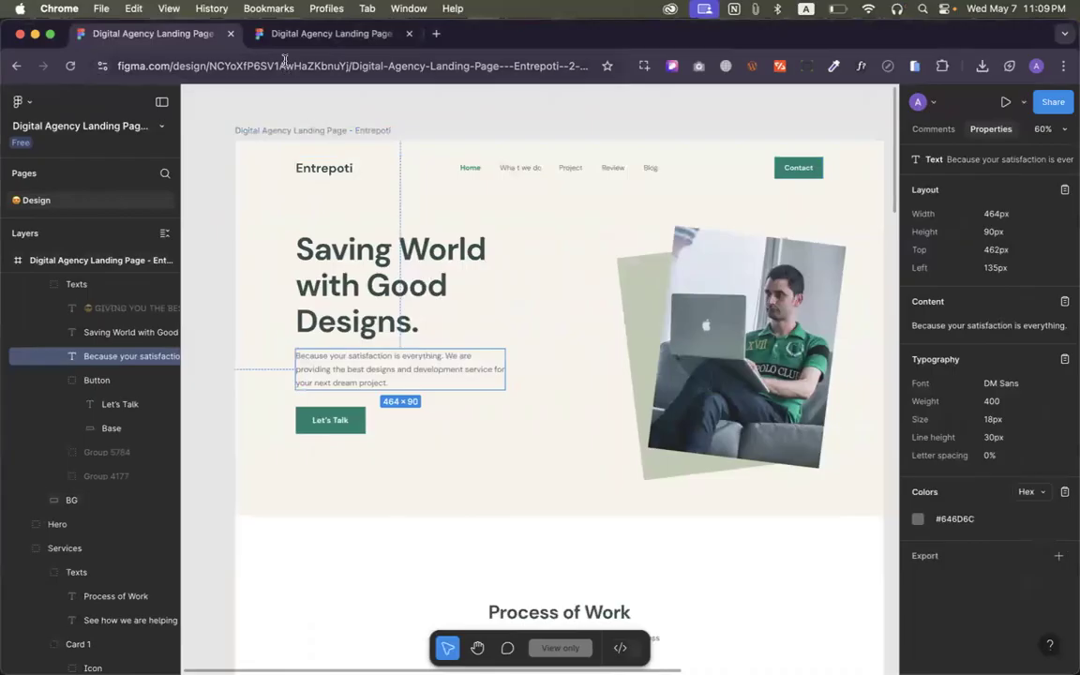
left_click(262, 31)
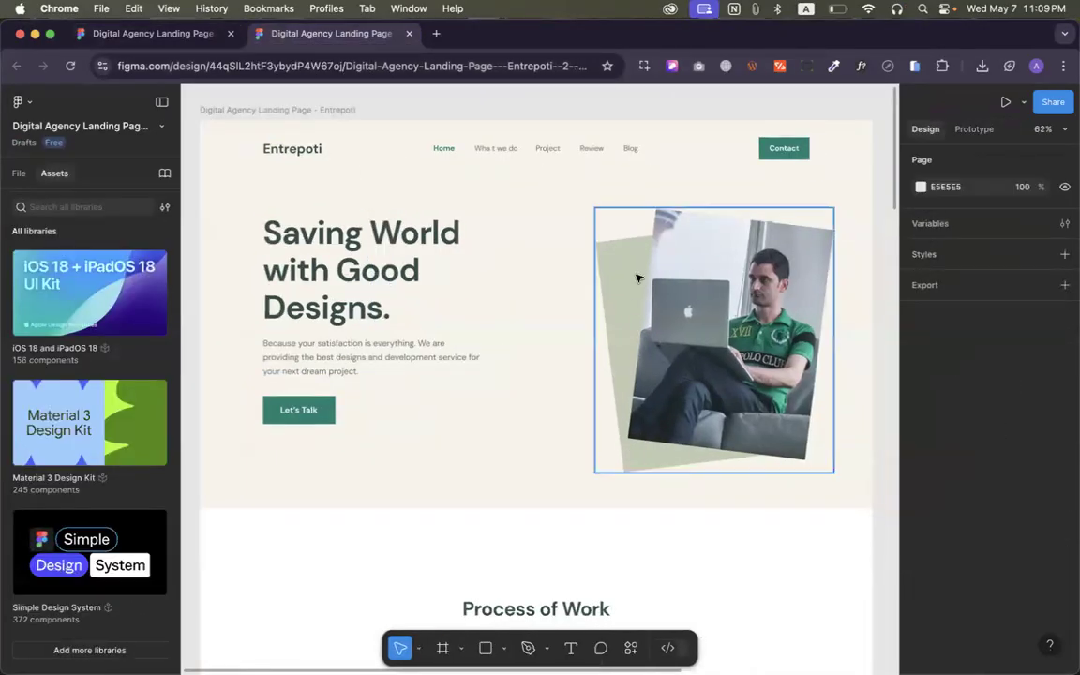
Try moving the hero and project section groups around the canvas in the editable copy
left_click(637, 277)
left_click_drag(637, 278, 203, 281)
left_click_drag(698, 294, 424, 365)
left_click_drag(360, 313, 665, 529)
left_click_drag(550, 167, 471, 425)
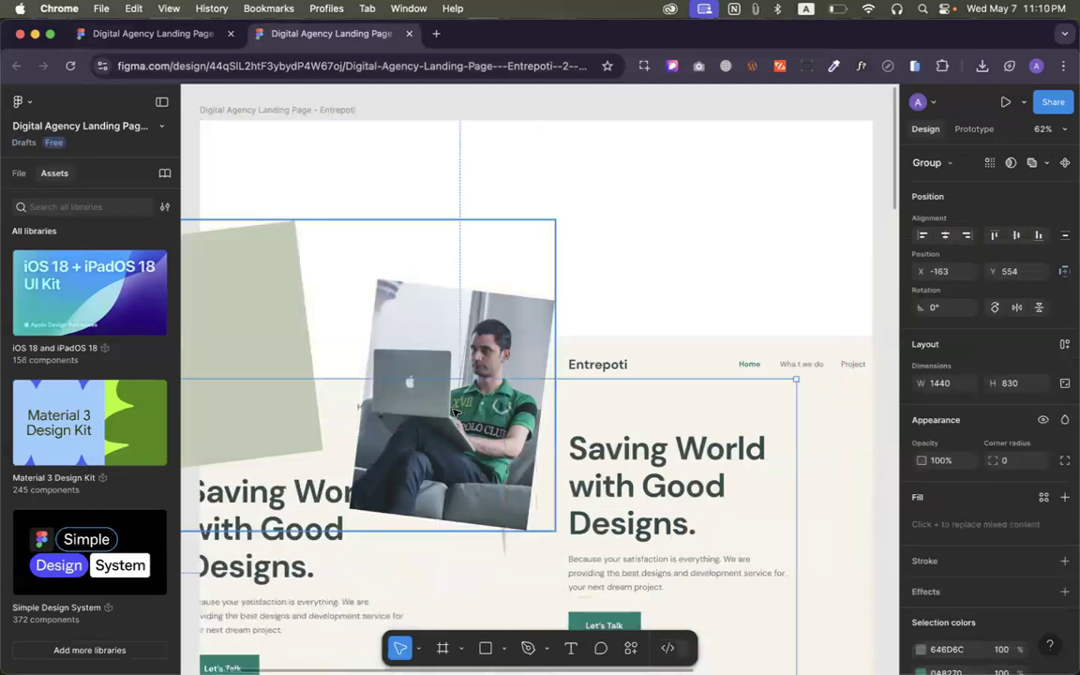
scroll(456, 412, "down", 10)
left_click_drag(469, 346, 716, 419)
left_click_drag(684, 313, 307, 314)
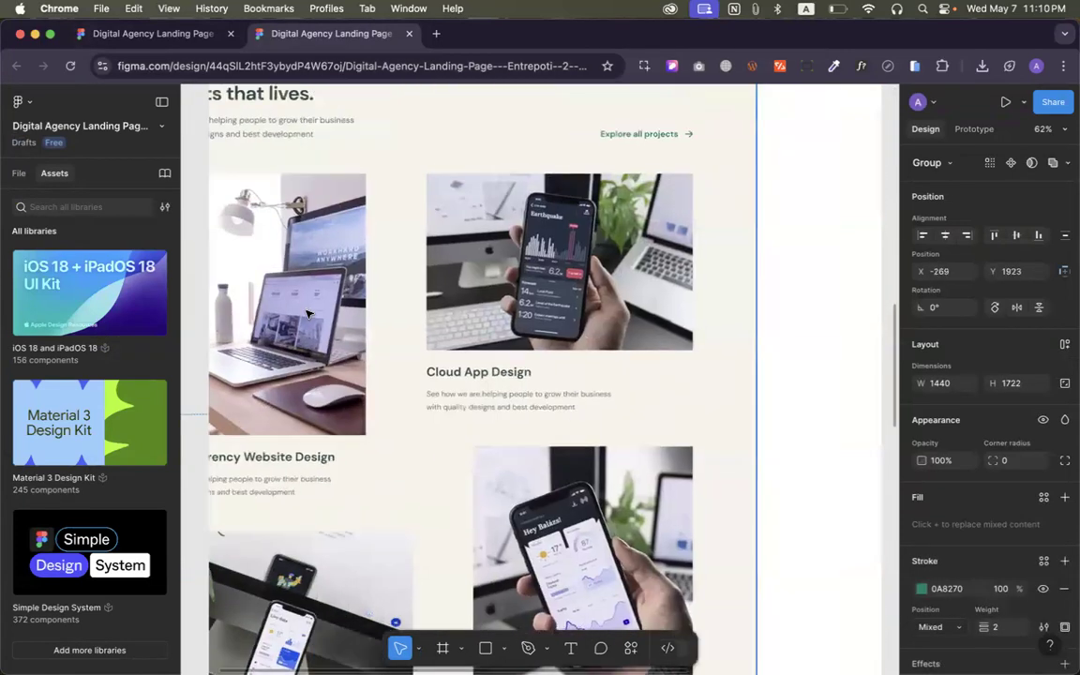
Undo the trial moves of the section groups and return to the hero section
scroll(307, 314, "up", 5)
key("super+z")
key("super+z")
key("super+z")
key("super+z")
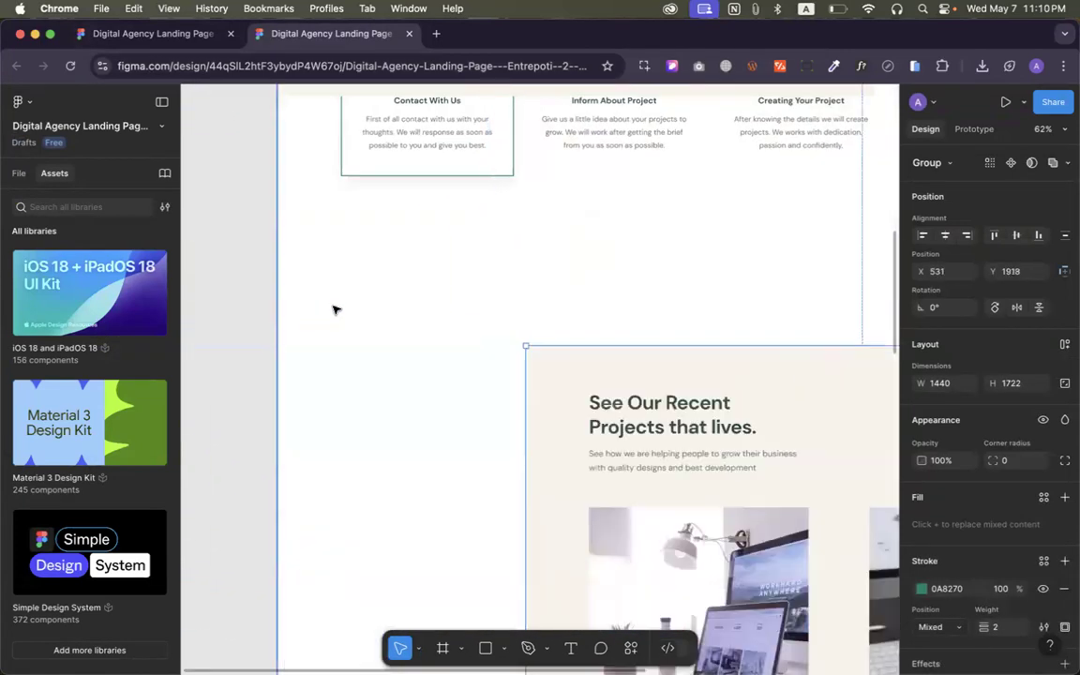
scroll(394, 281, "down", 5)
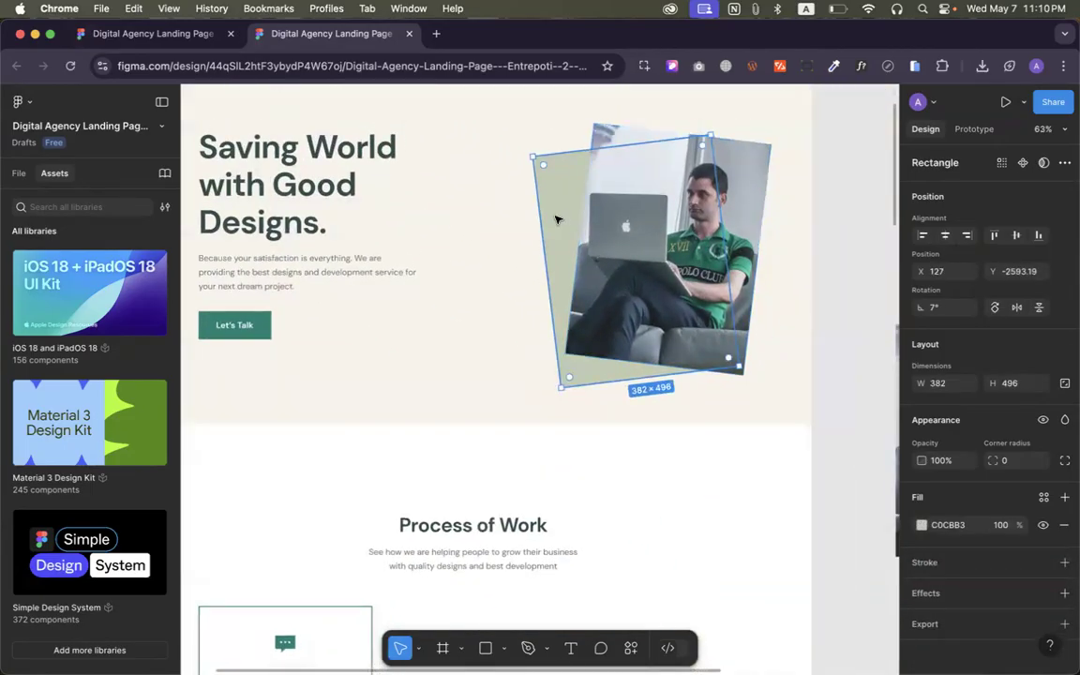
scroll(743, 212, "up", 3)
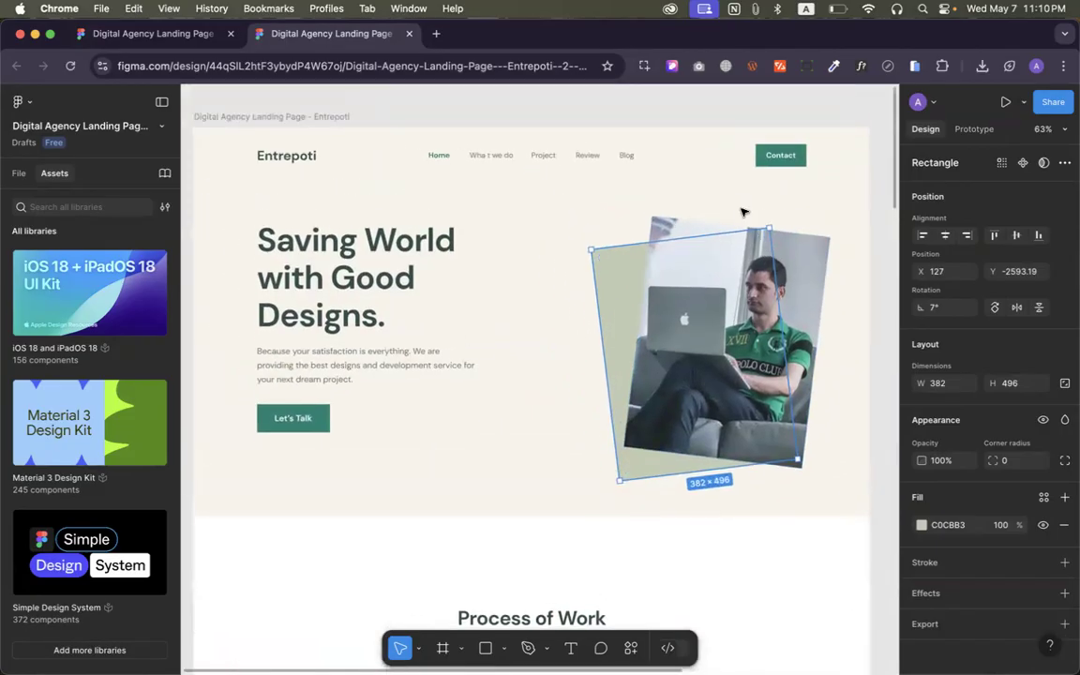
Compare the original view-only design with the editable copy's hero section
left_click(153, 32)
left_click(352, 37)
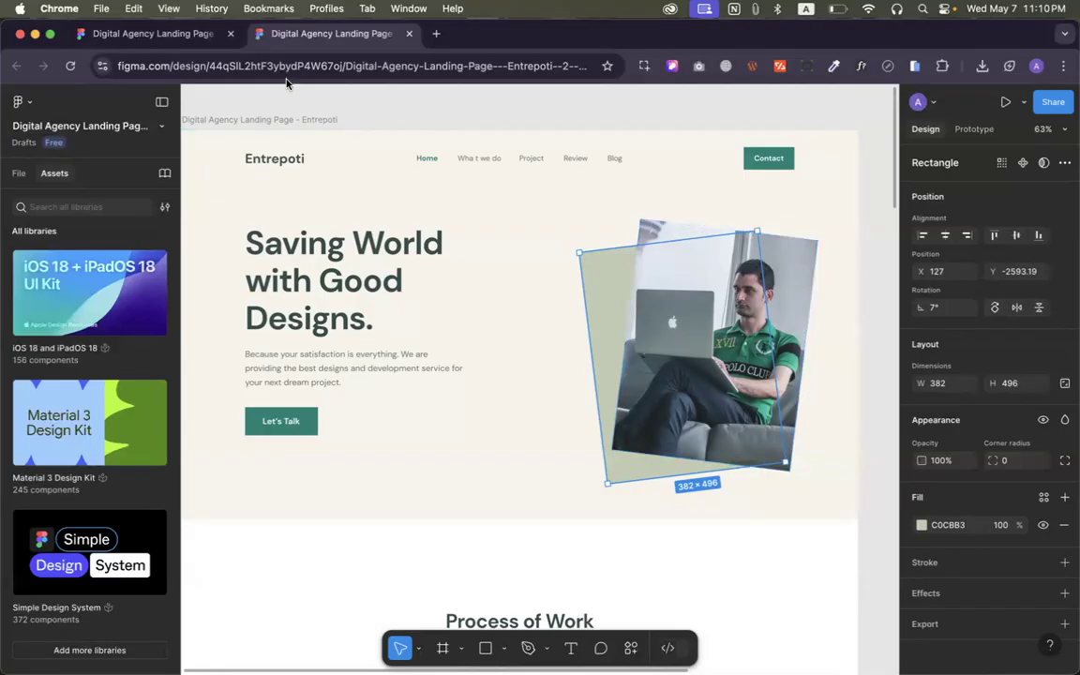
left_click(153, 33)
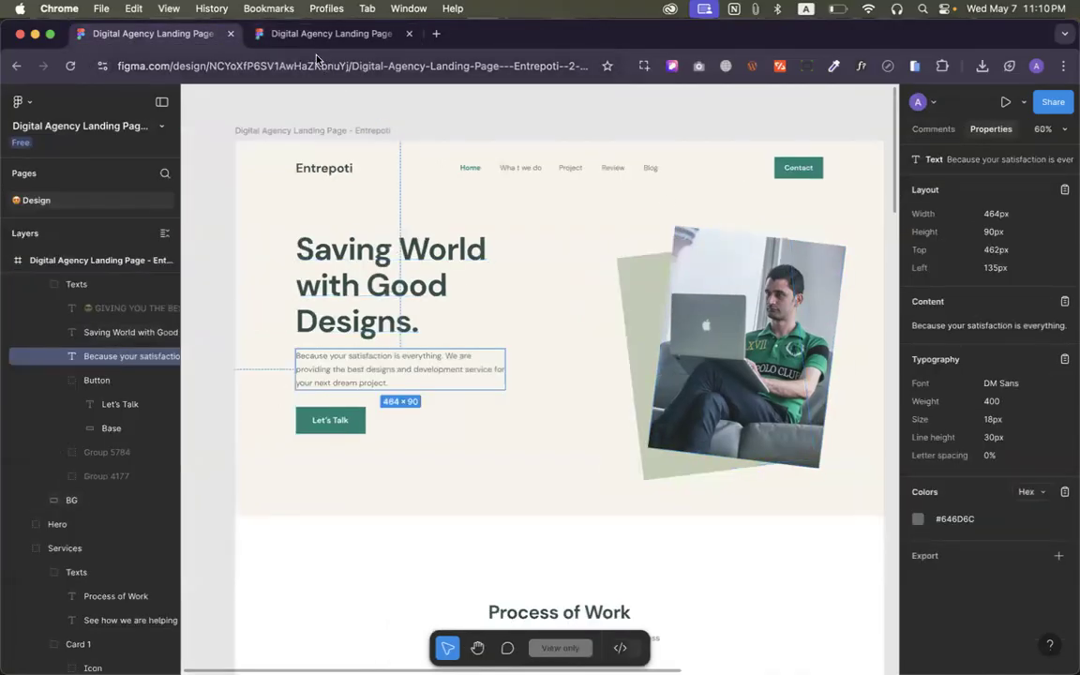
left_click(328, 33)
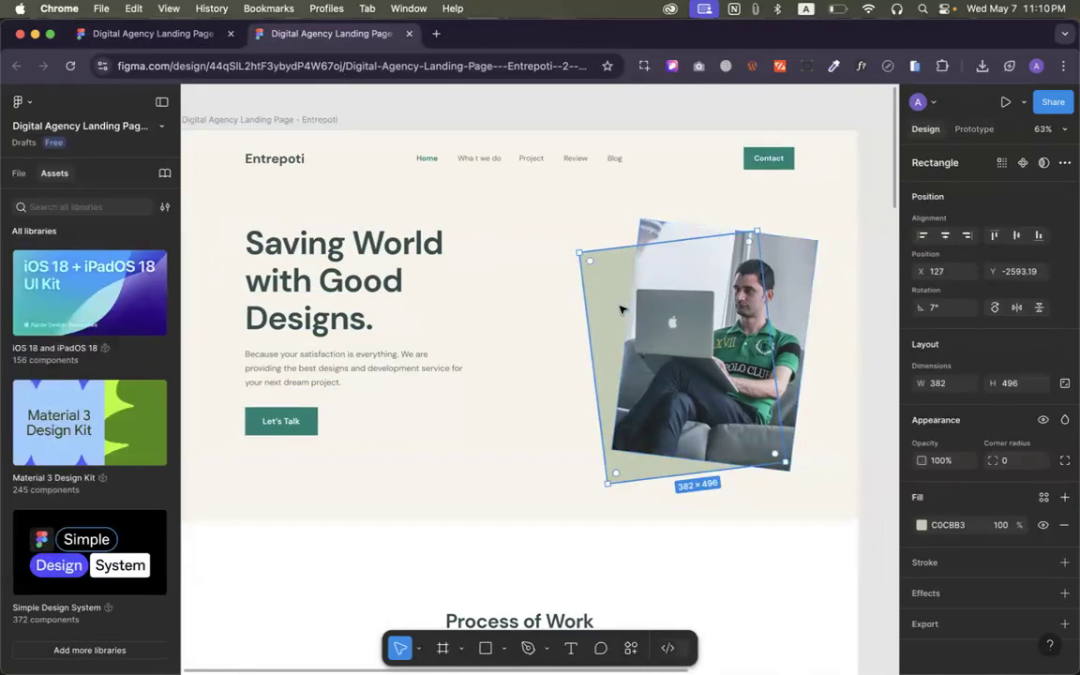
Select the hero photo and the pale green rectangle behind it to check which layers form the hero image
left_click(712, 238)
left_click(603, 315)
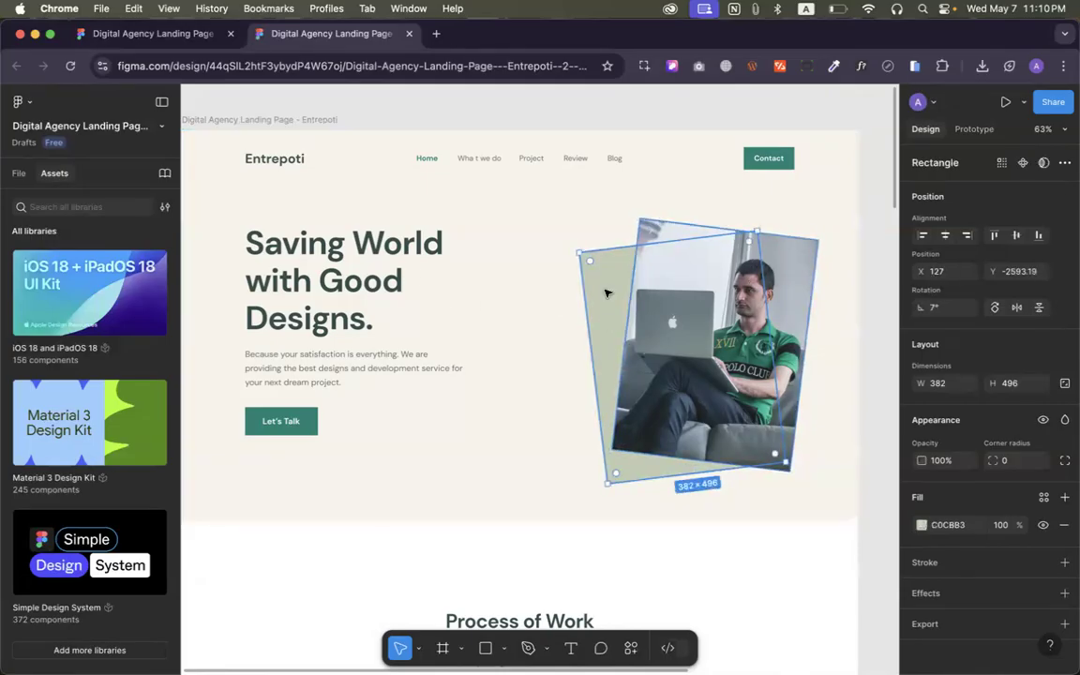
left_click(800, 266)
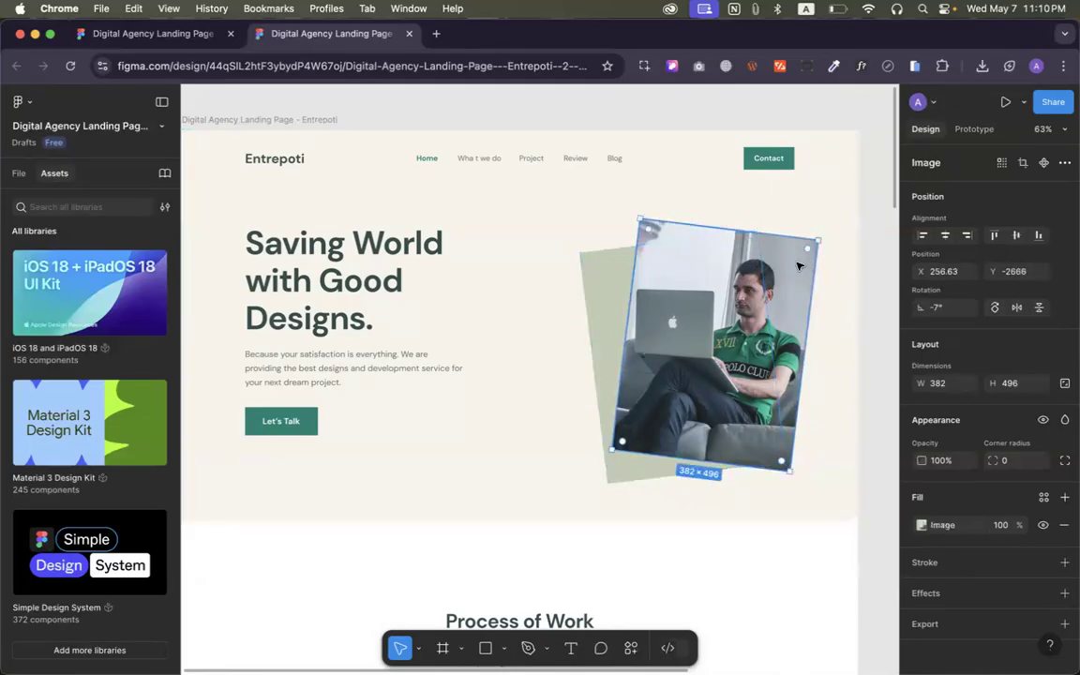
left_click(603, 304, "shift")
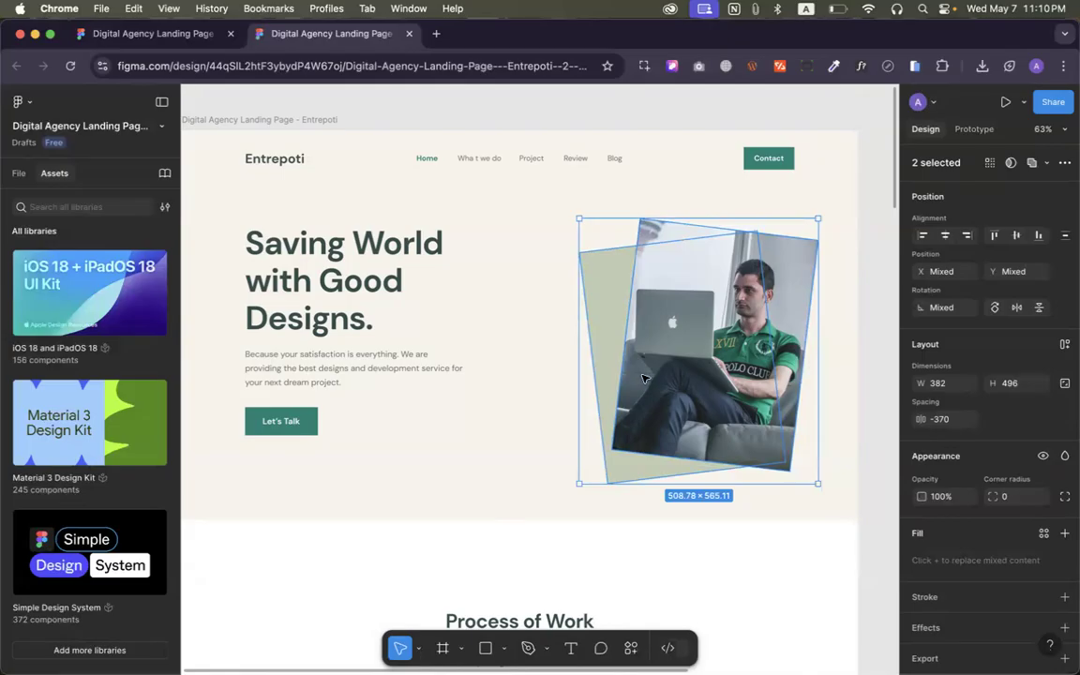
left_click(330, 250, "shift")
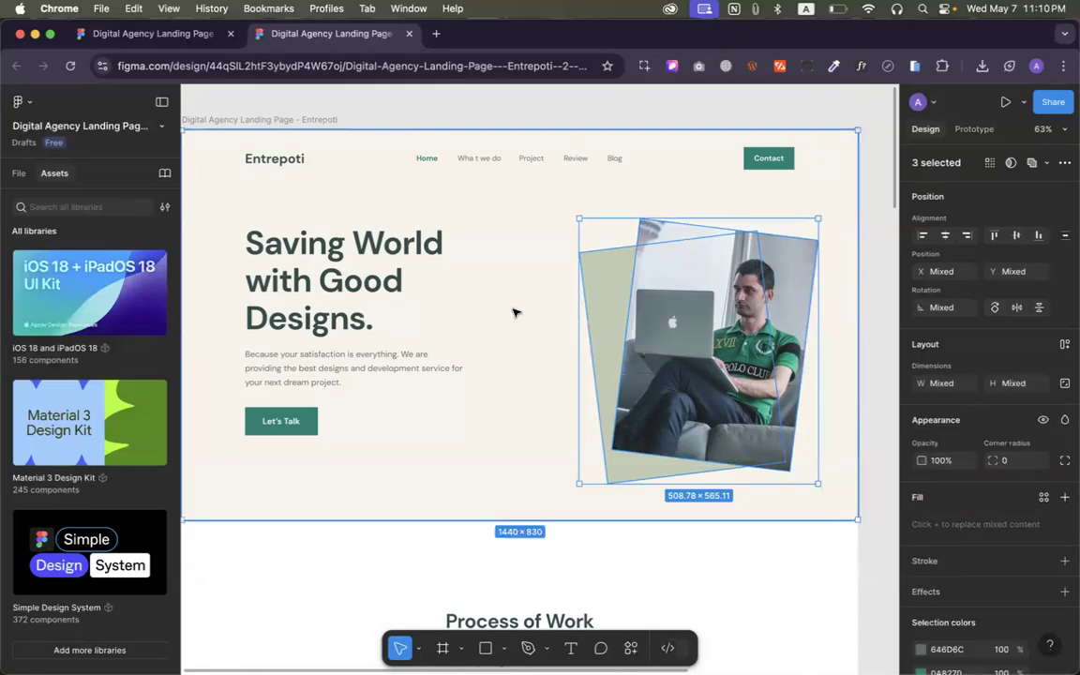
left_click(617, 301)
left_click(562, 300)
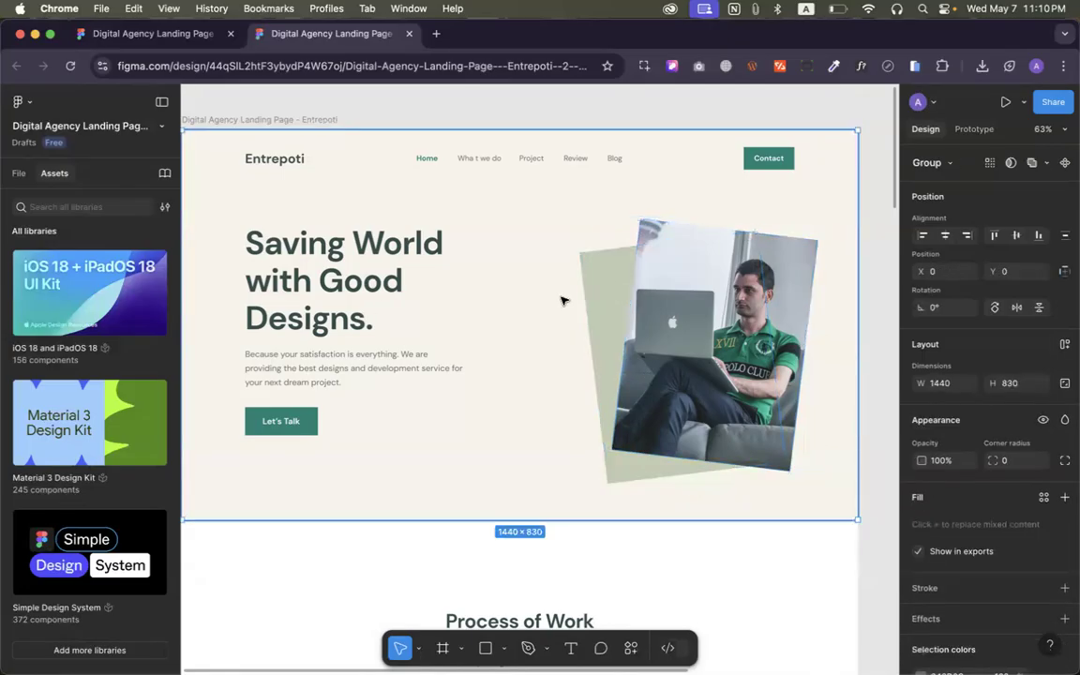
Locate the hero photo in the file's layers and ungroup its parent group, Group 5796
left_click(789, 266)
double_click(740, 292)
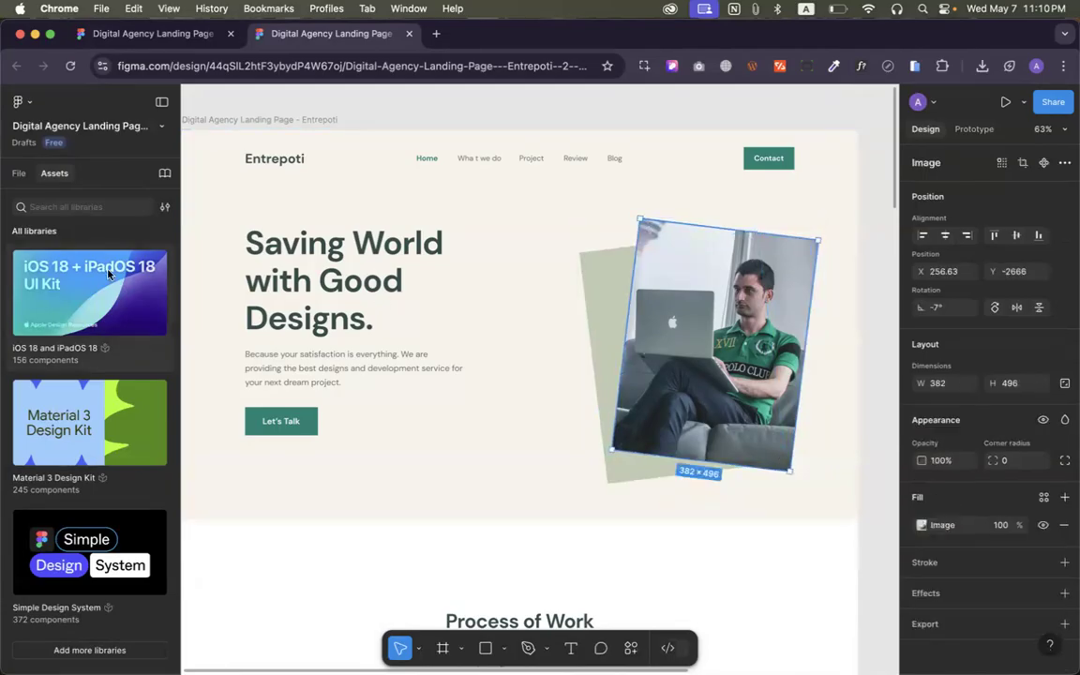
left_click(19, 173)
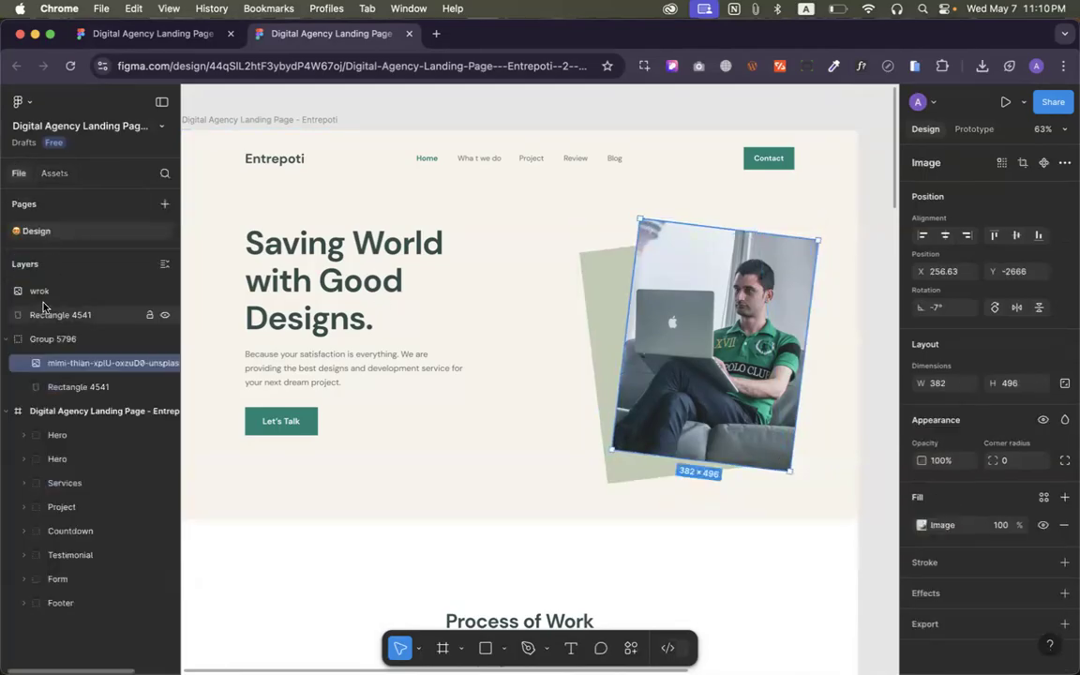
left_click(46, 340)
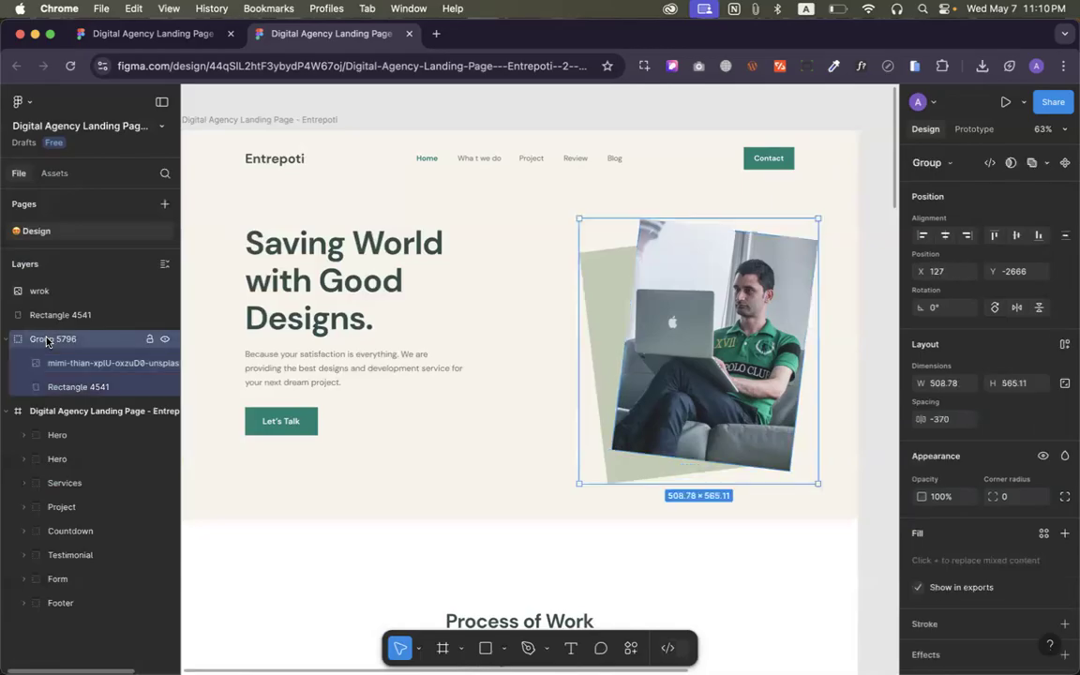
right_click(47, 341)
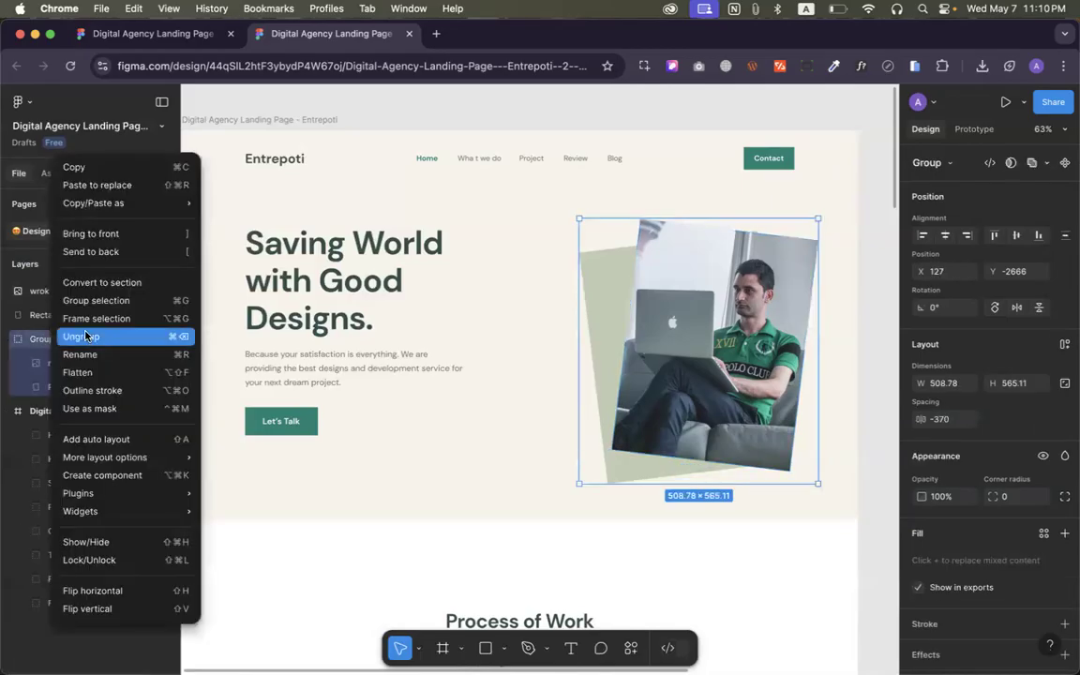
left_click(85, 335)
Group the hero photo with the green rectangle behind it, and toggle the group's visibility to check its contents
left_click(692, 323)
left_click(615, 295)
left_click(708, 289)
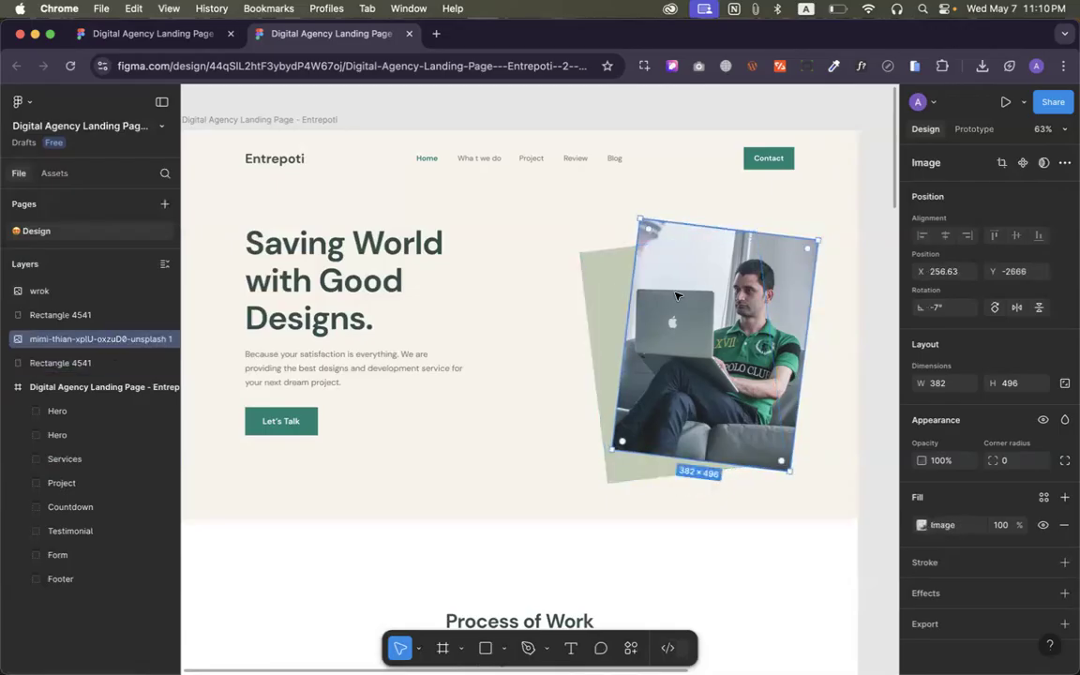
left_click(605, 295, "shift")
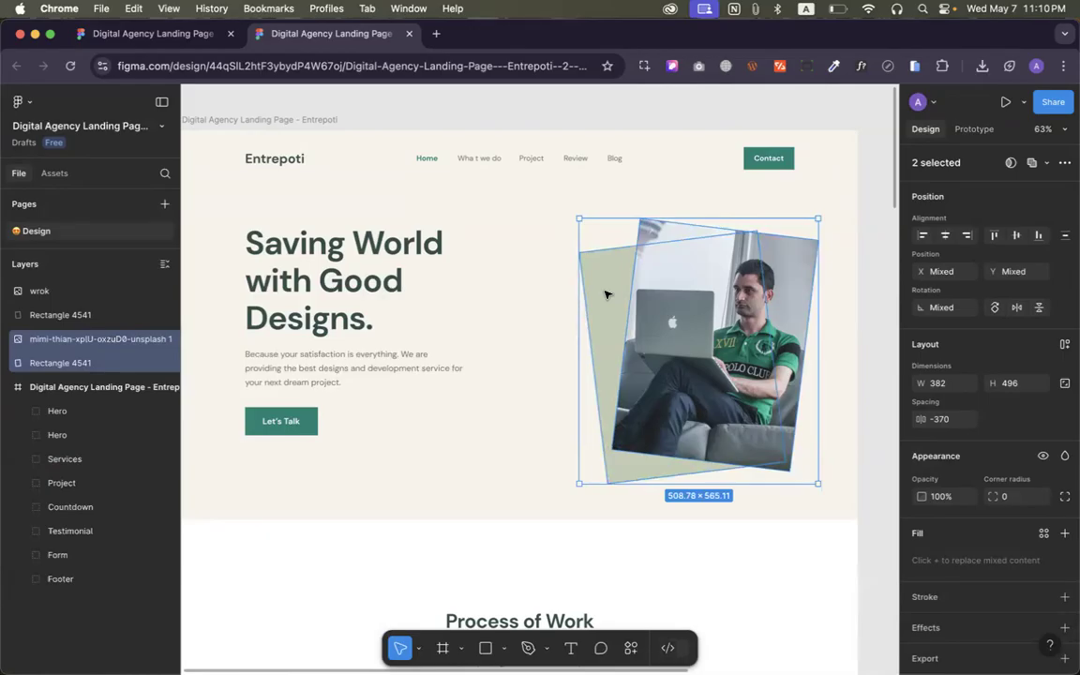
key("super+g")
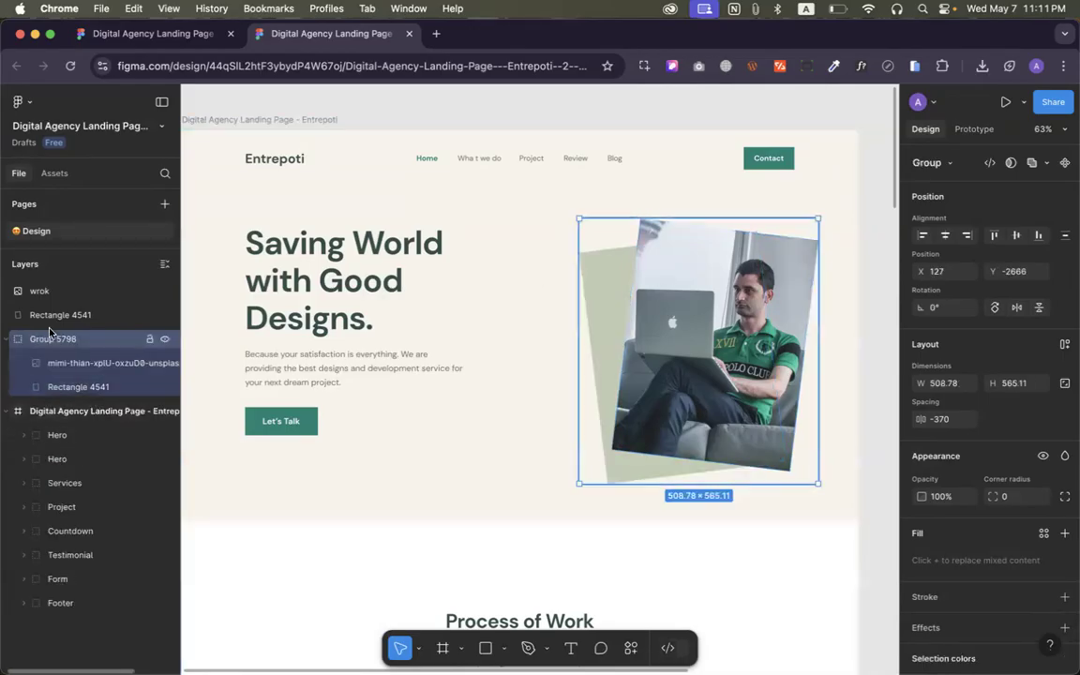
left_click(165, 342)
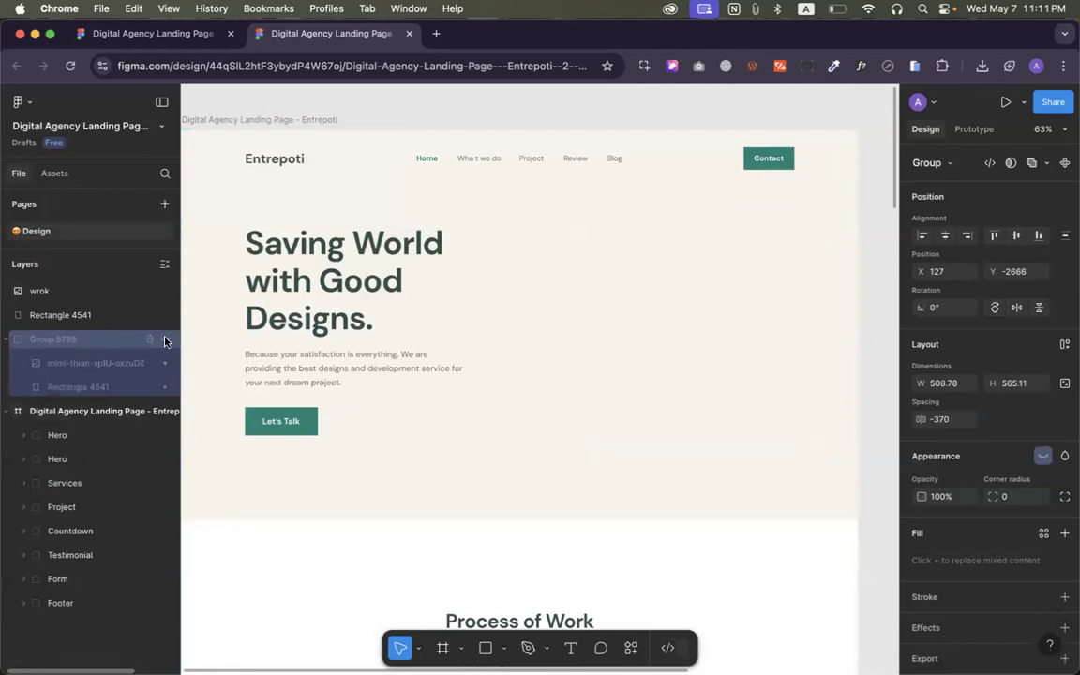
left_click(165, 341)
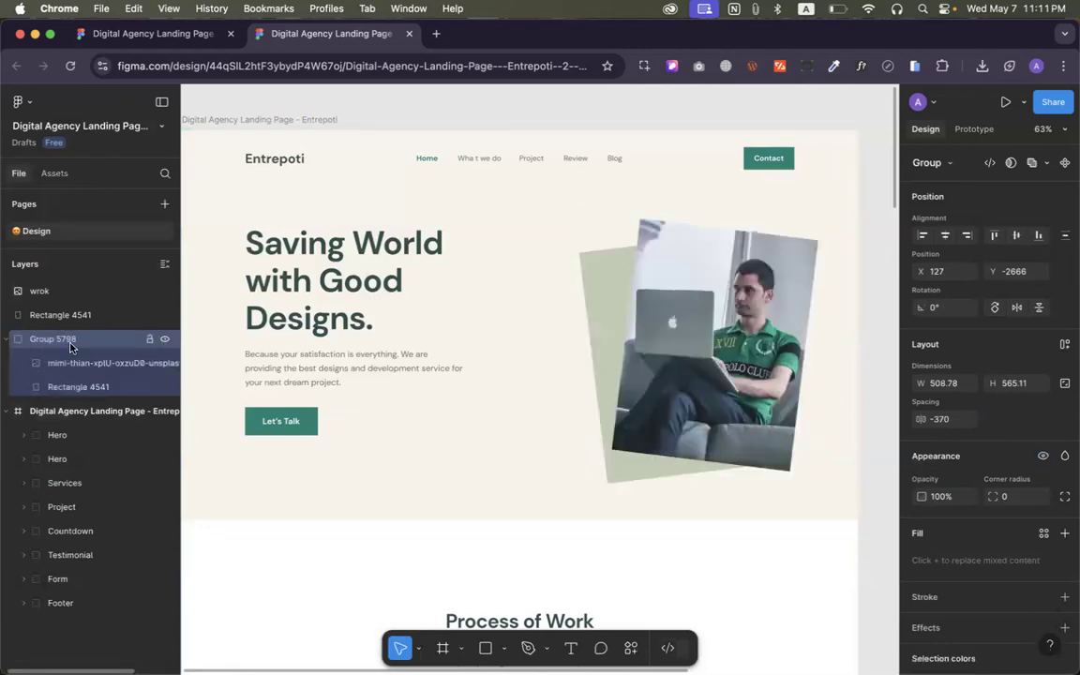
Preview the grouped hero image's export and export it as a PNG at 3x scale
scroll(1031, 525, "down", 3)
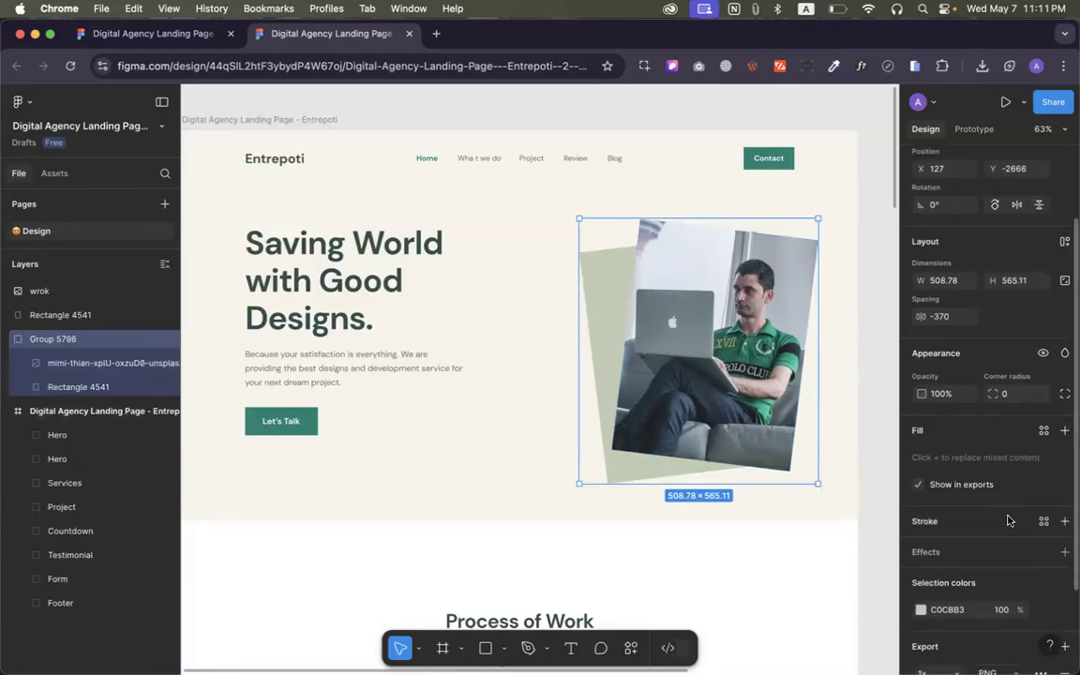
scroll(1007, 518, "down", 3)
left_click(919, 616)
scroll(942, 562, "down", 4)
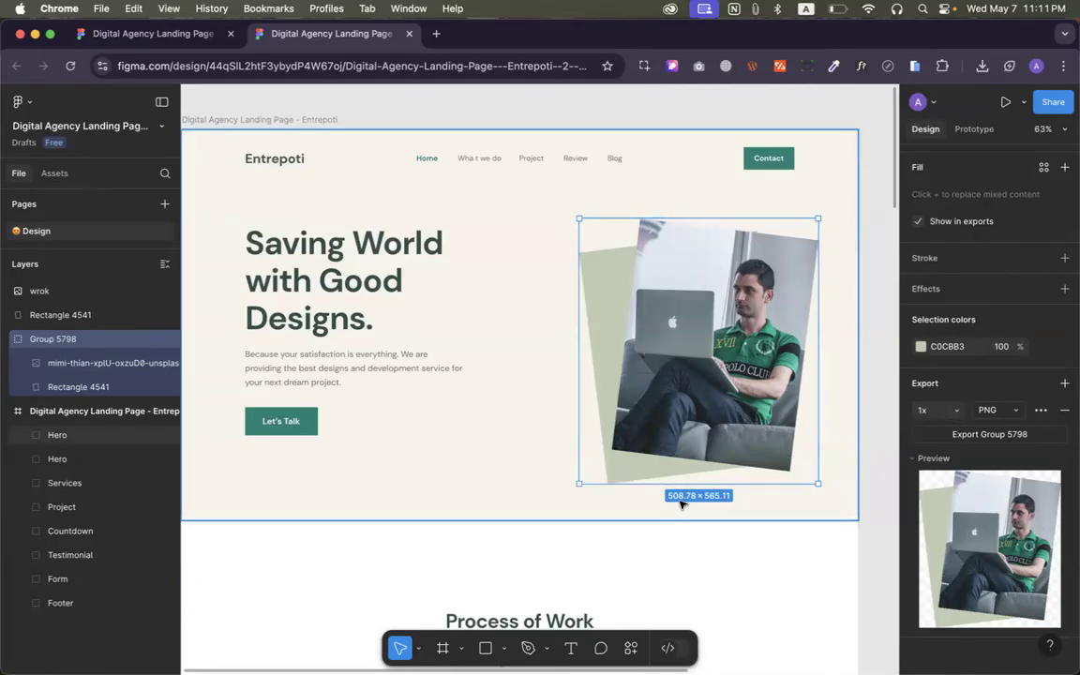
left_click(944, 411)
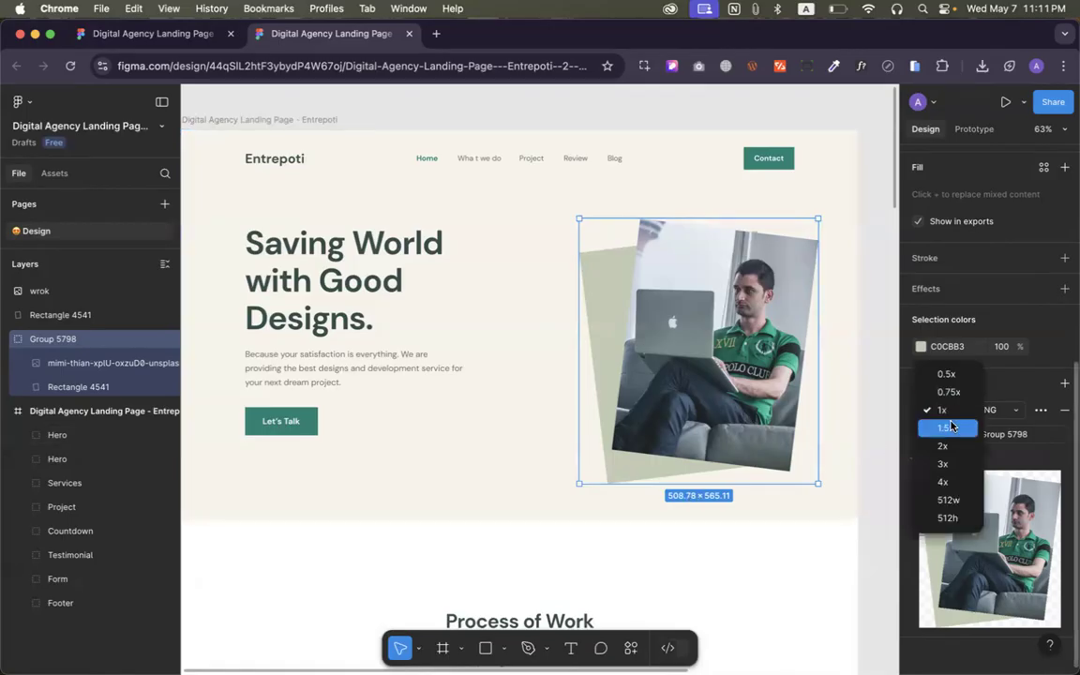
left_click(943, 446)
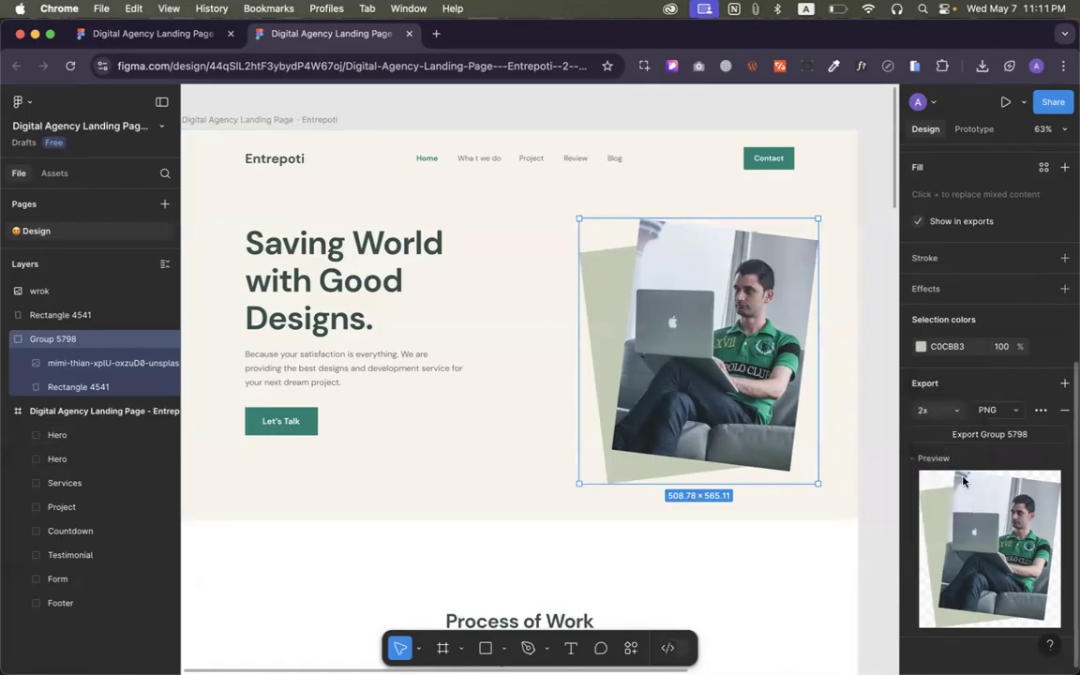
left_click(954, 410)
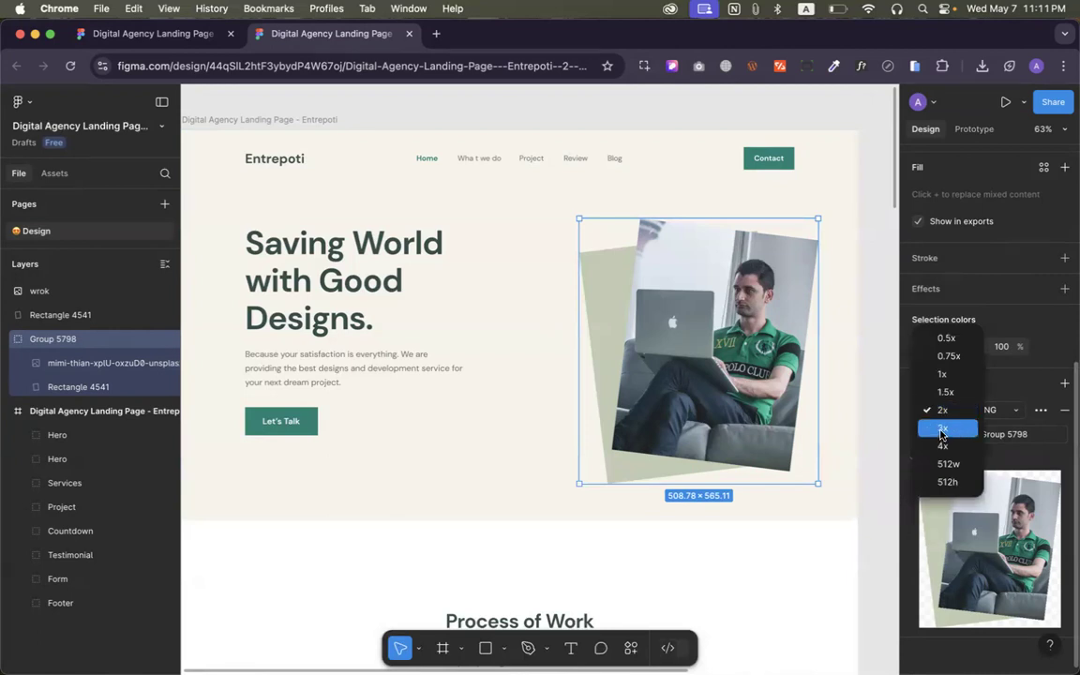
left_click(942, 430)
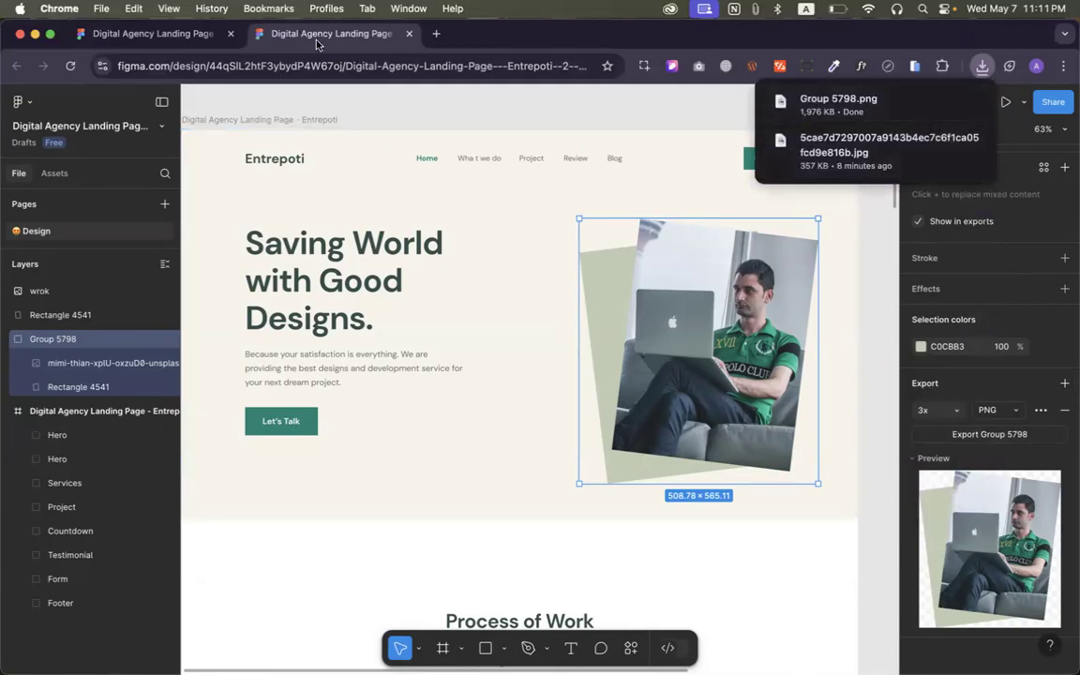
Switch back to the Elementor editor and add an Image widget to the hero's empty column
left_click(178, 35)
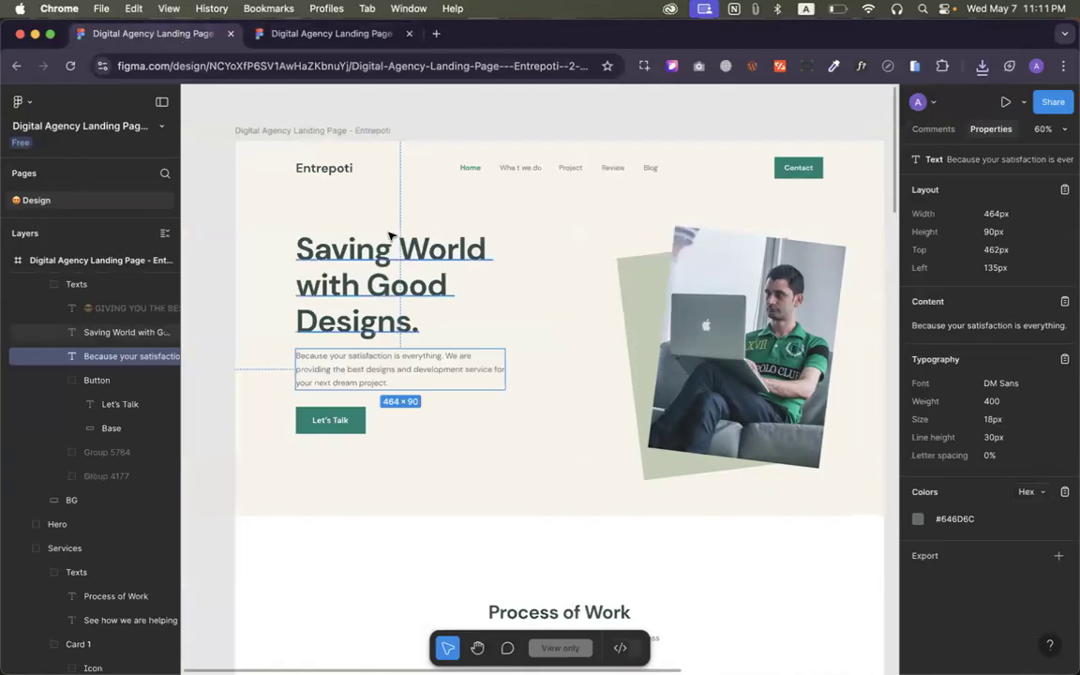
left_click(290, 37)
key("ctrl+Left")
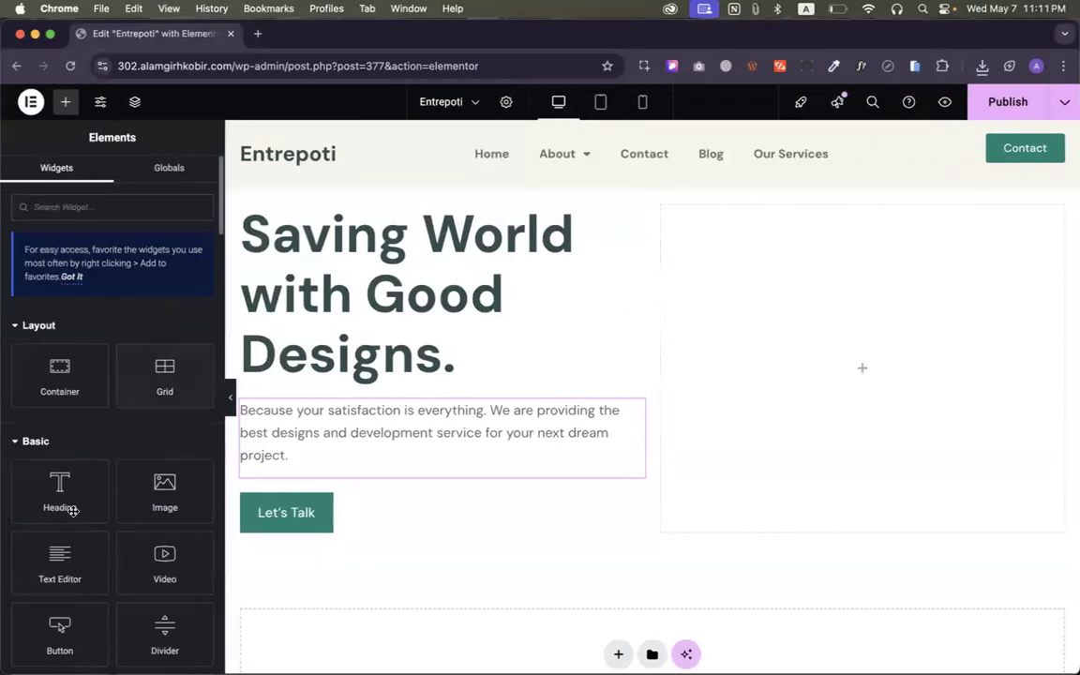
left_click_drag(164, 489, 865, 359)
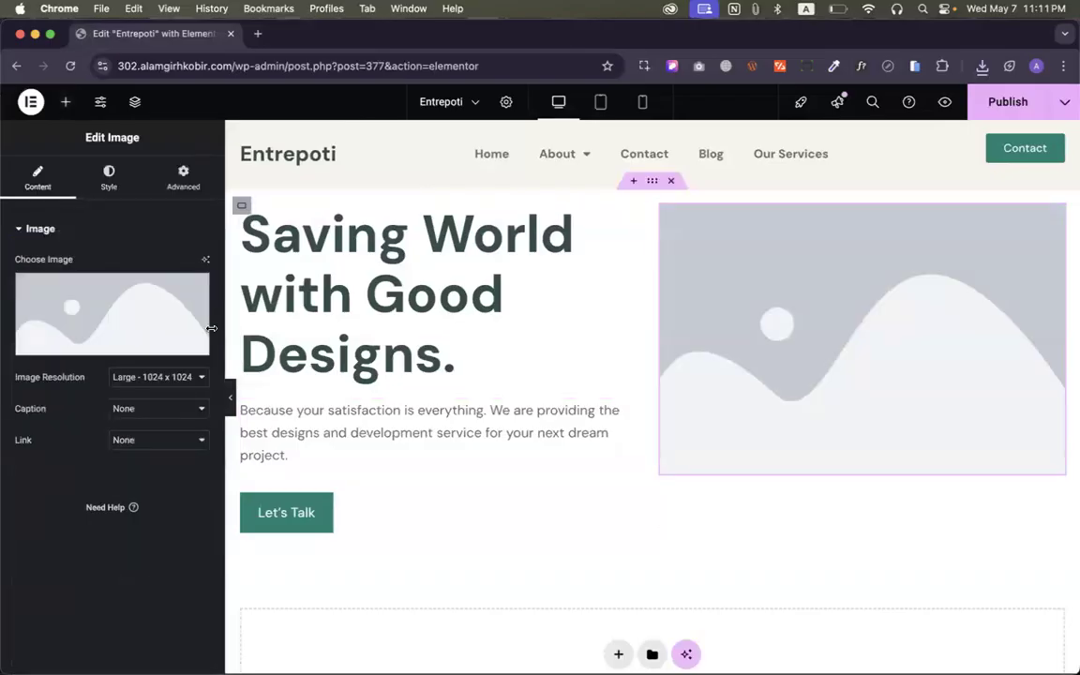
Upload the exported Group 5798.png to the media library and insert it as the hero's image
left_click(138, 292)
left_click(982, 65)
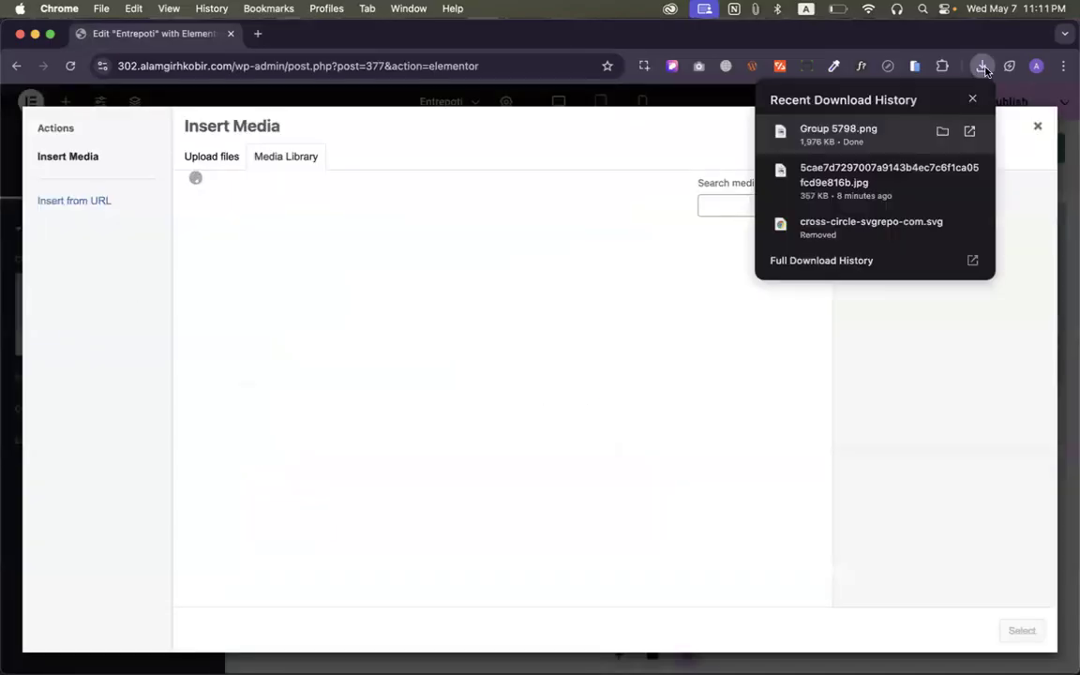
left_click_drag(825, 134, 642, 287)
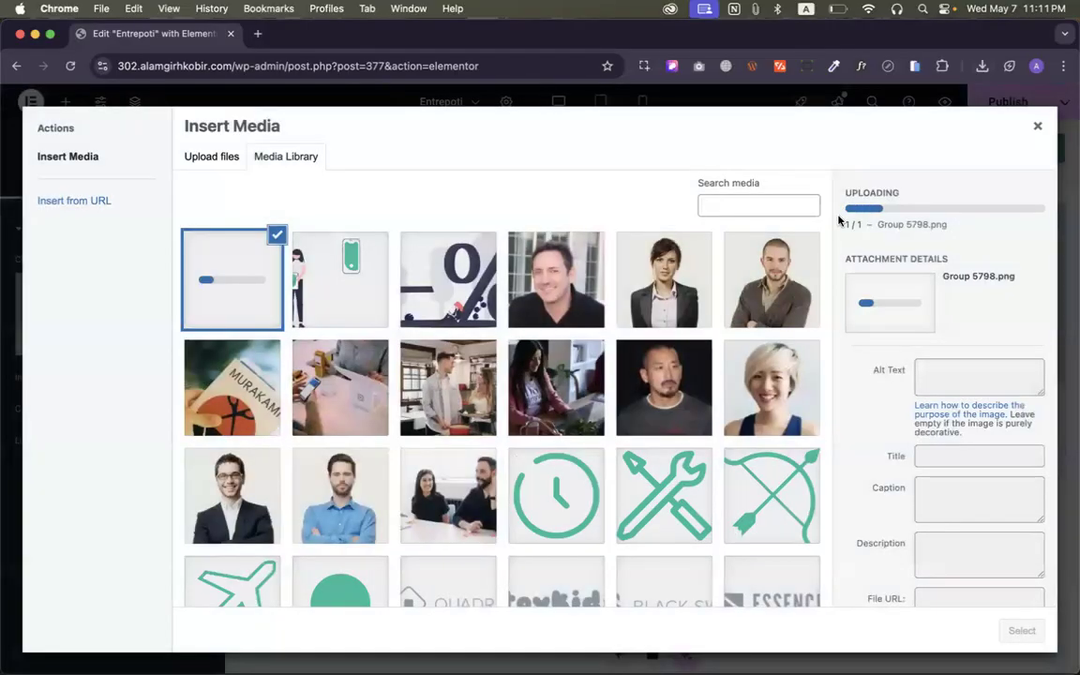
left_click(1021, 631)
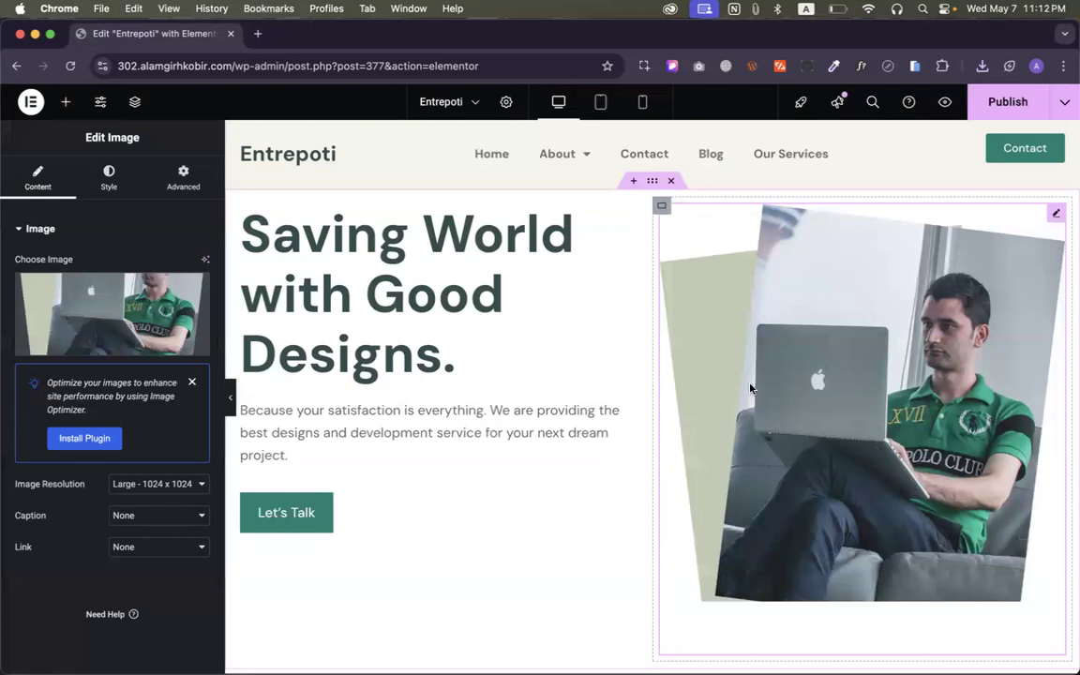
scroll(761, 400, "down", 2)
scroll(761, 400, "down", 2)
Switch to the Figma design and measure the spacing between the Contact button and the hero image
scroll(761, 397, "up", 4)
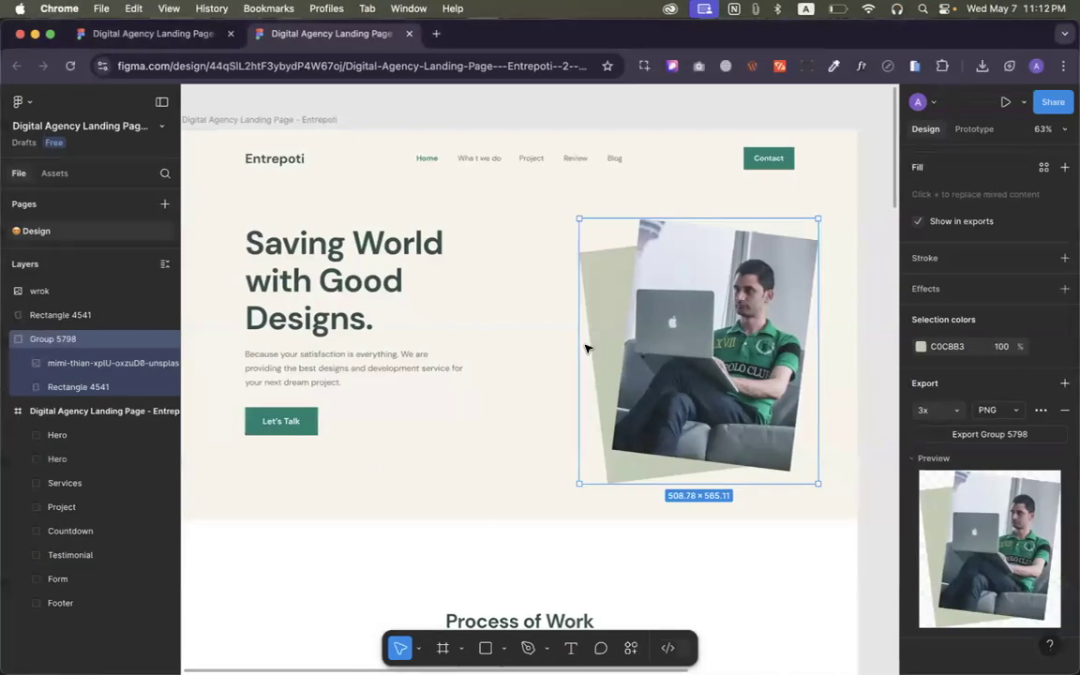
scroll(767, 205, "up", 1)
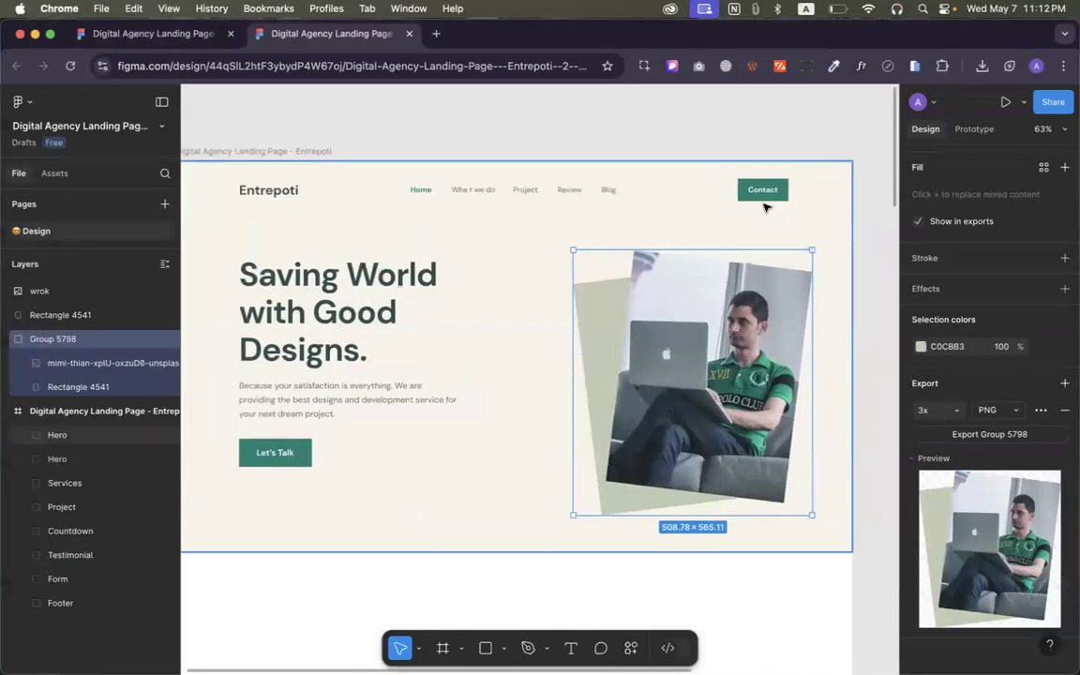
left_click(757, 195)
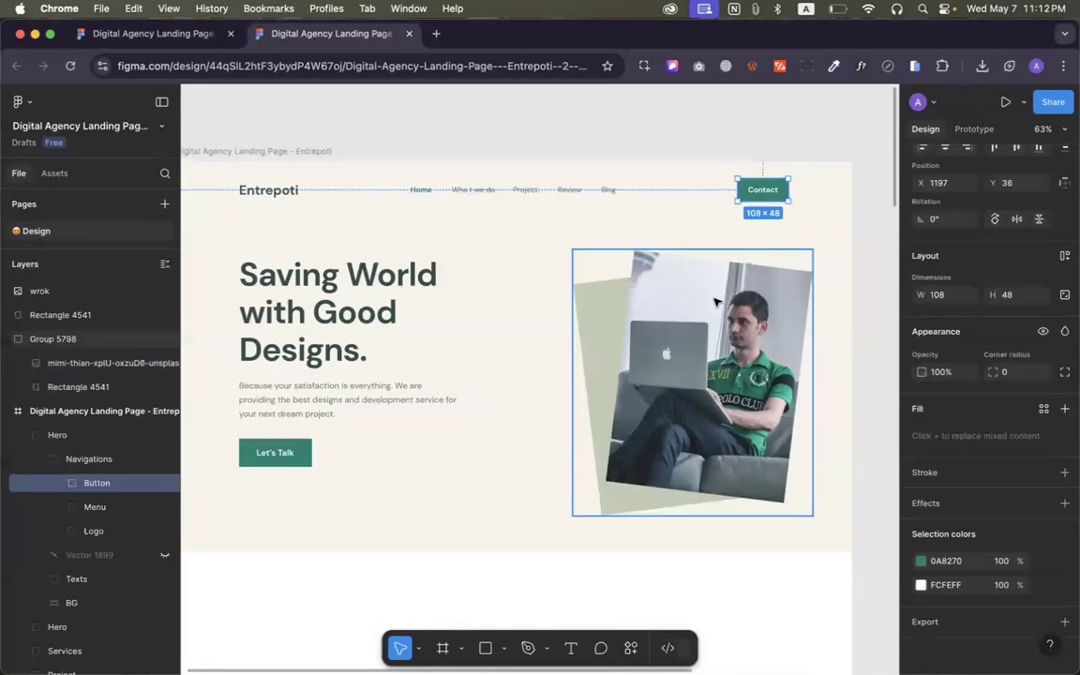
key("alt")
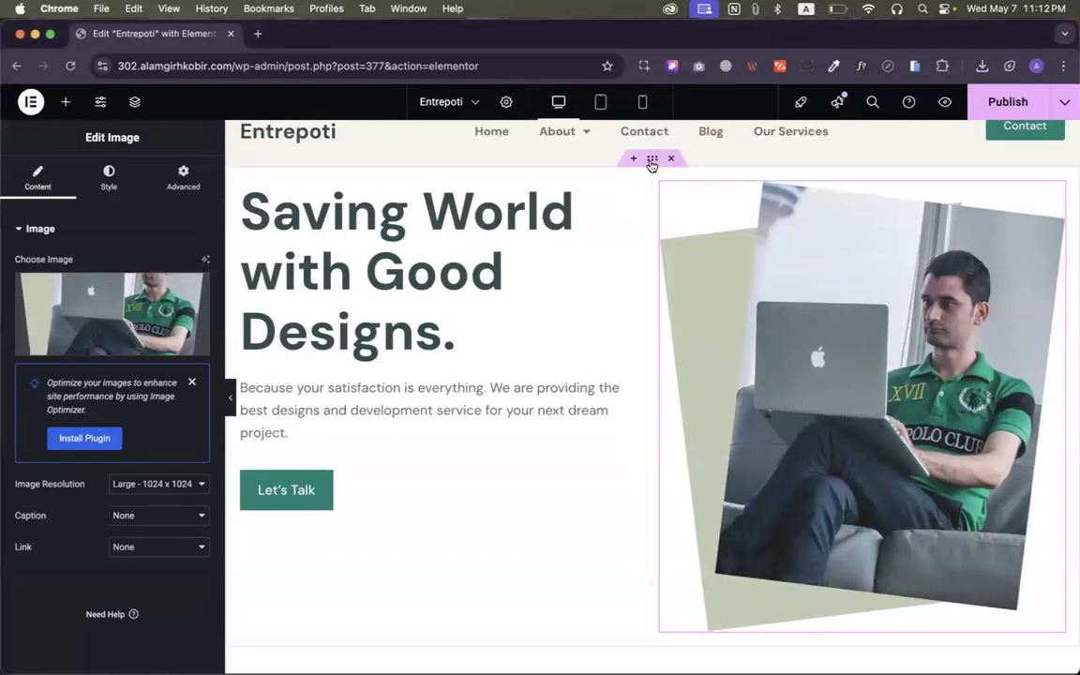
Back in Elementor, unlink the hero container's padding values and set its top padding to 100 px
left_click(651, 164)
left_click(183, 176)
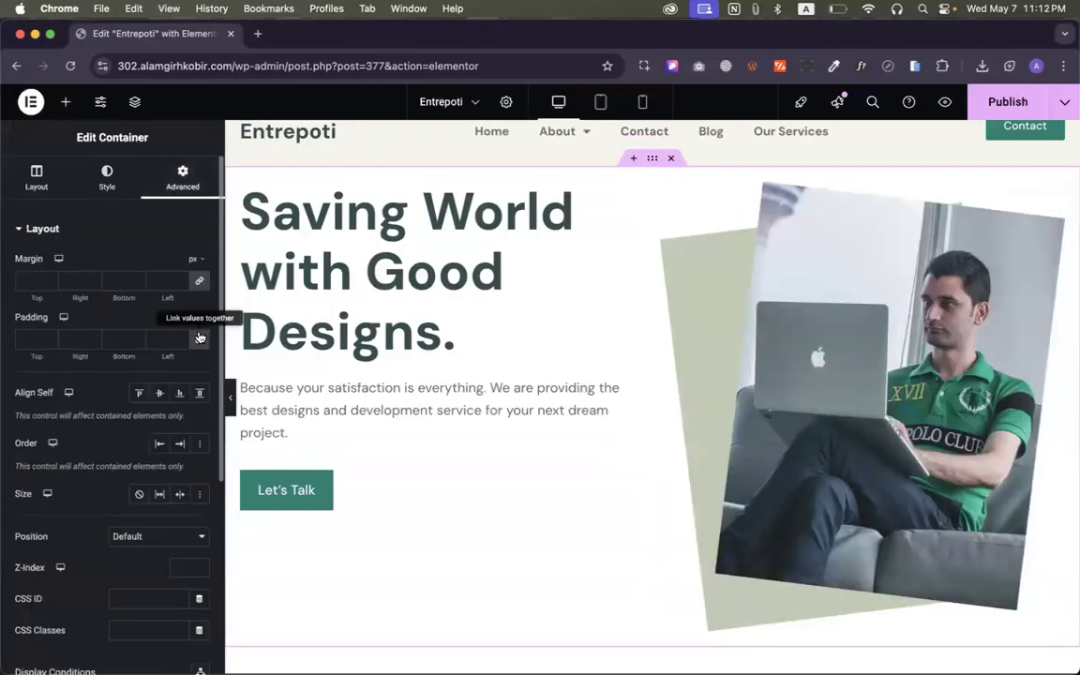
left_click(200, 338)
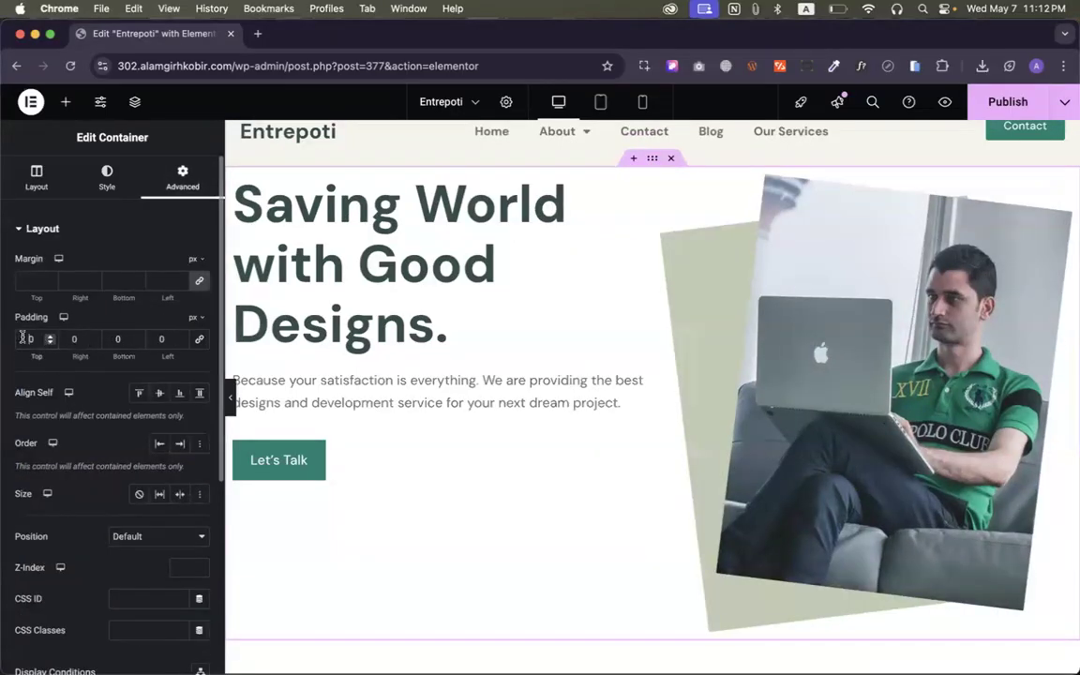
type("100")
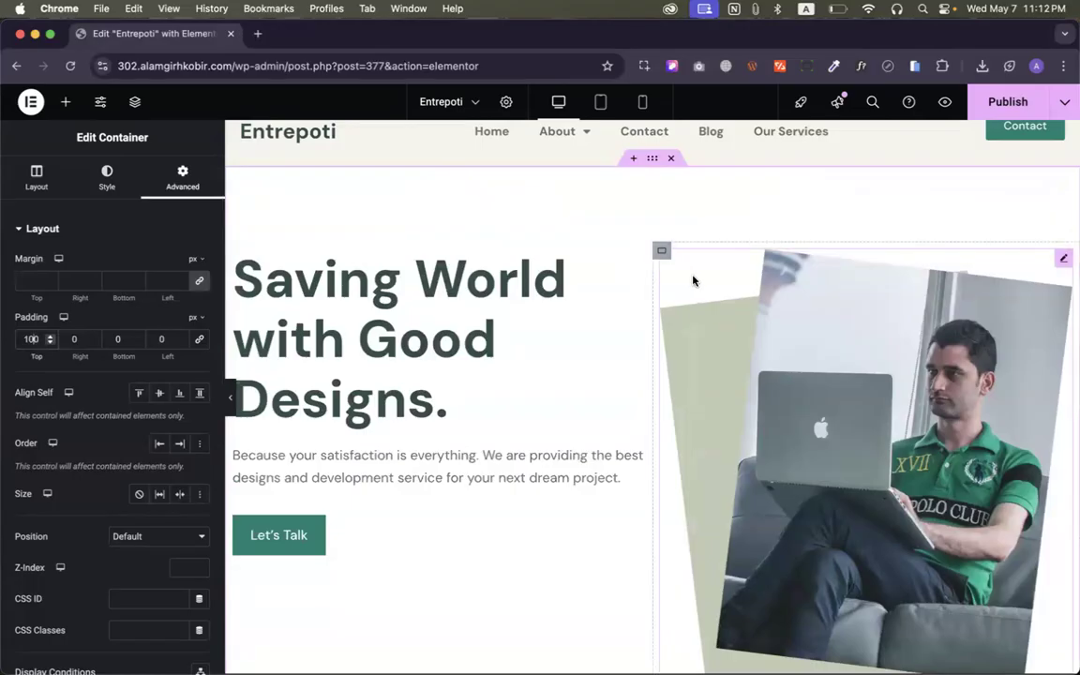
In the Figma design, measure the distance from the hero image to the lower edge of the hero background
scroll(683, 307, "down", 2)
key("ctrl+Right")
scroll(645, 367, "down", 5)
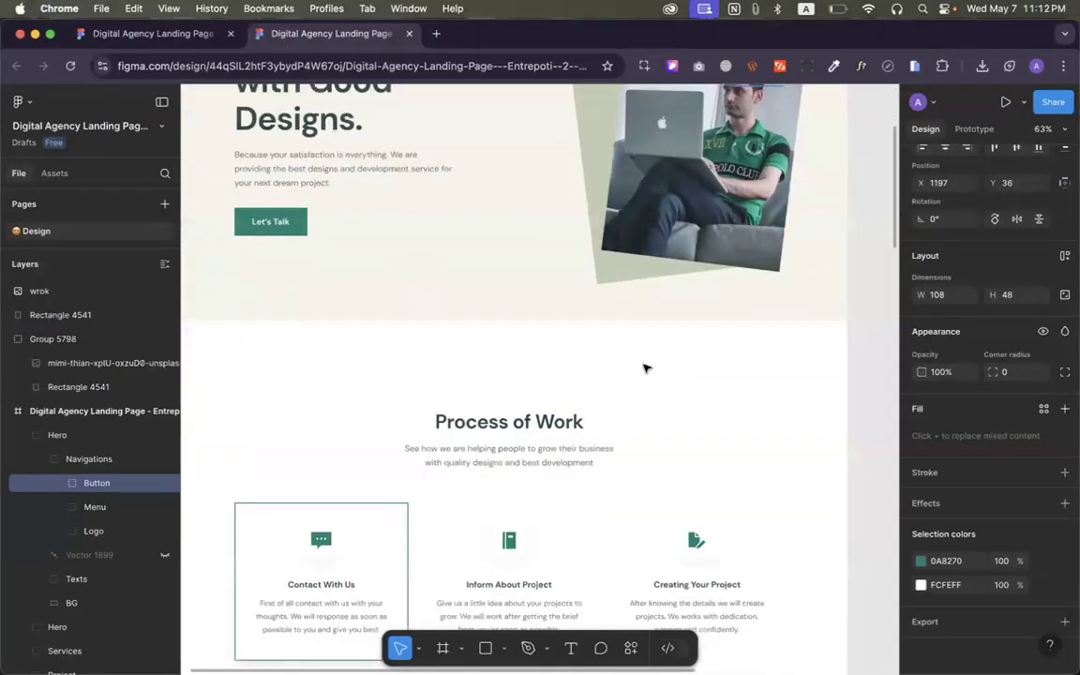
left_click(635, 302)
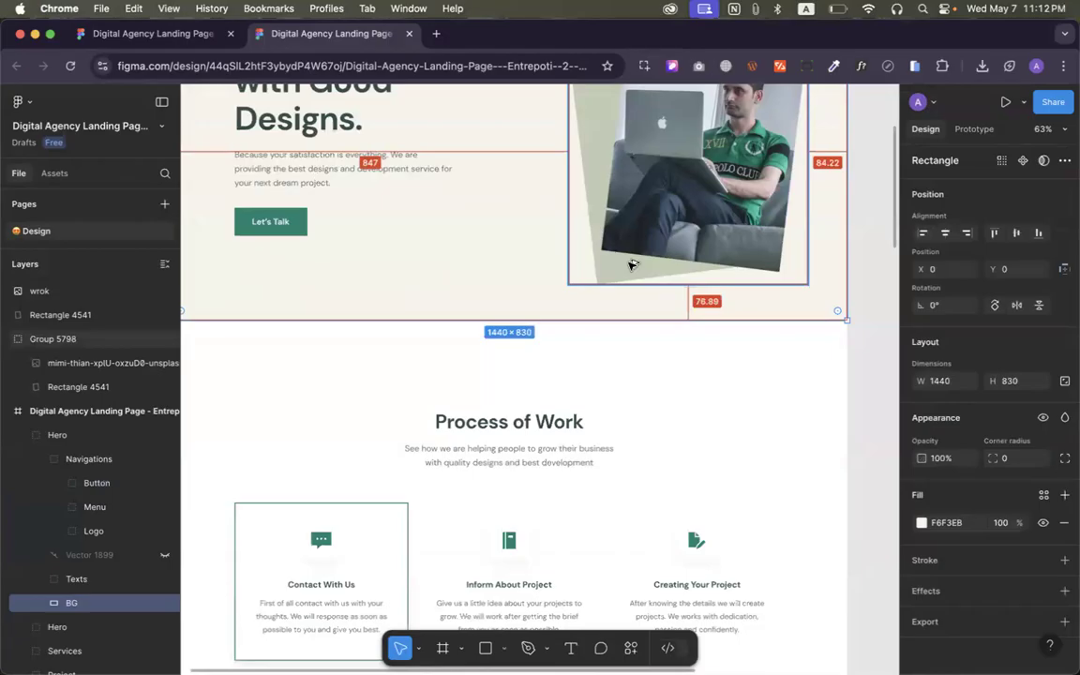
key("ctrl+Left")
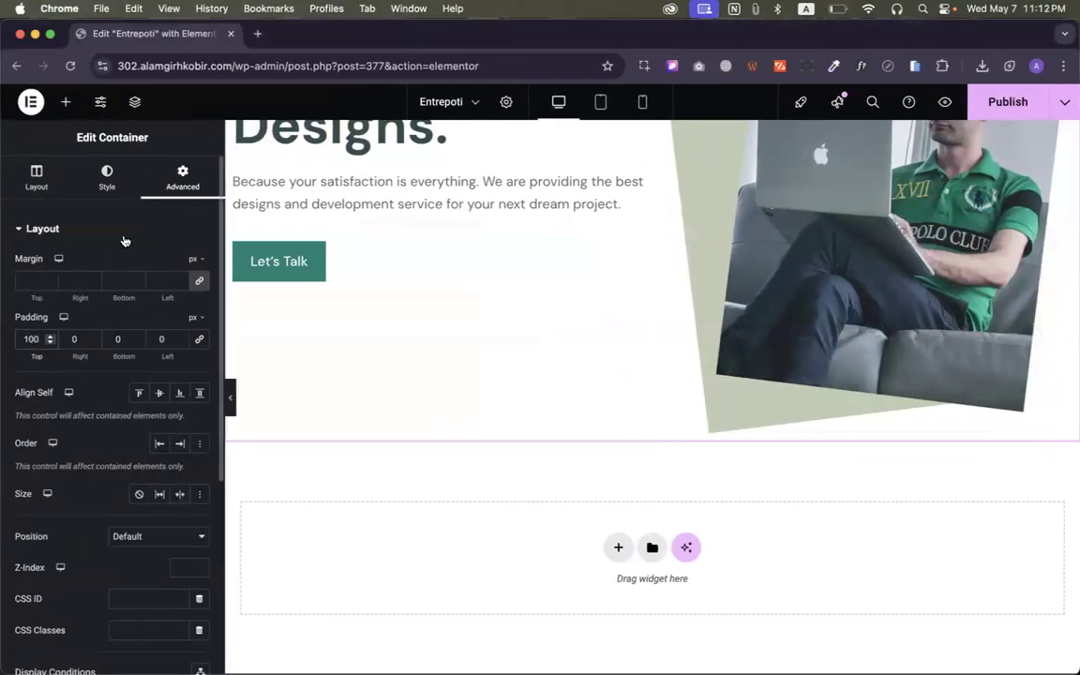
Set the hero container's bottom padding to 70 px in Elementor
left_click(117, 339)
type("70")
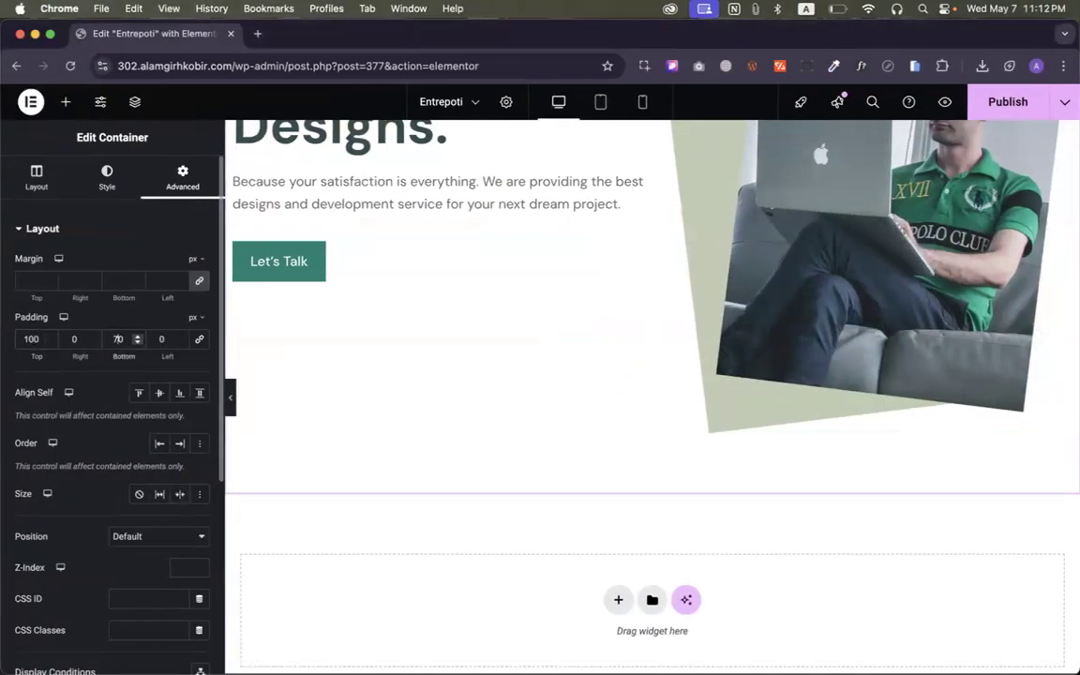
scroll(431, 392, "up", 5)
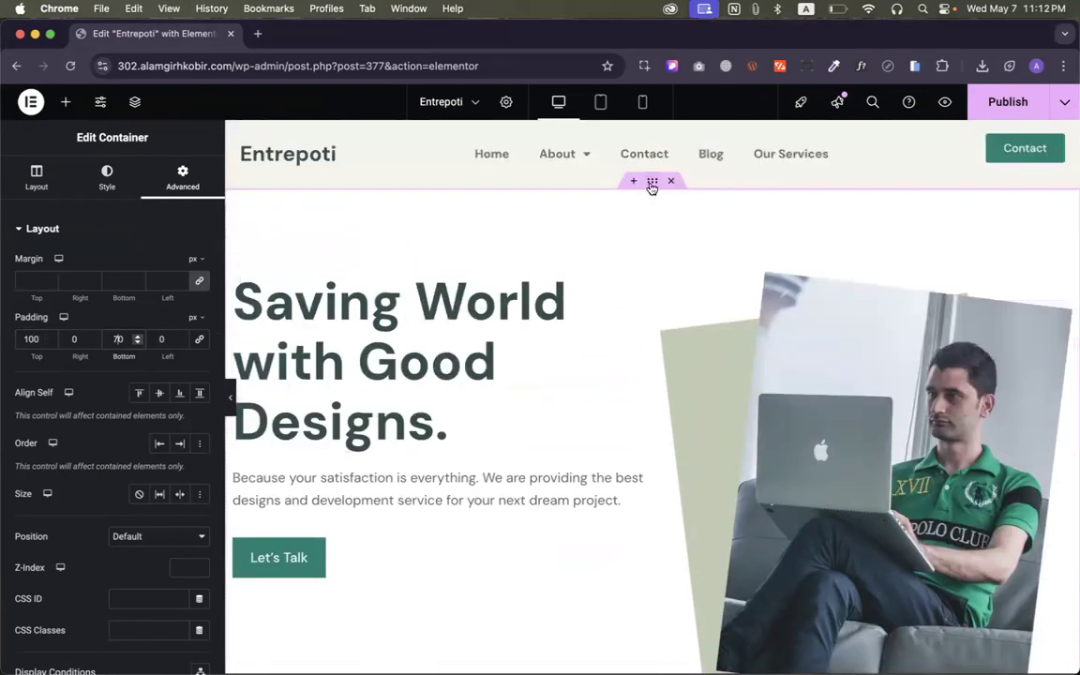
Give the hero container a classic background in the cream global color and publish the page
left_click(107, 177)
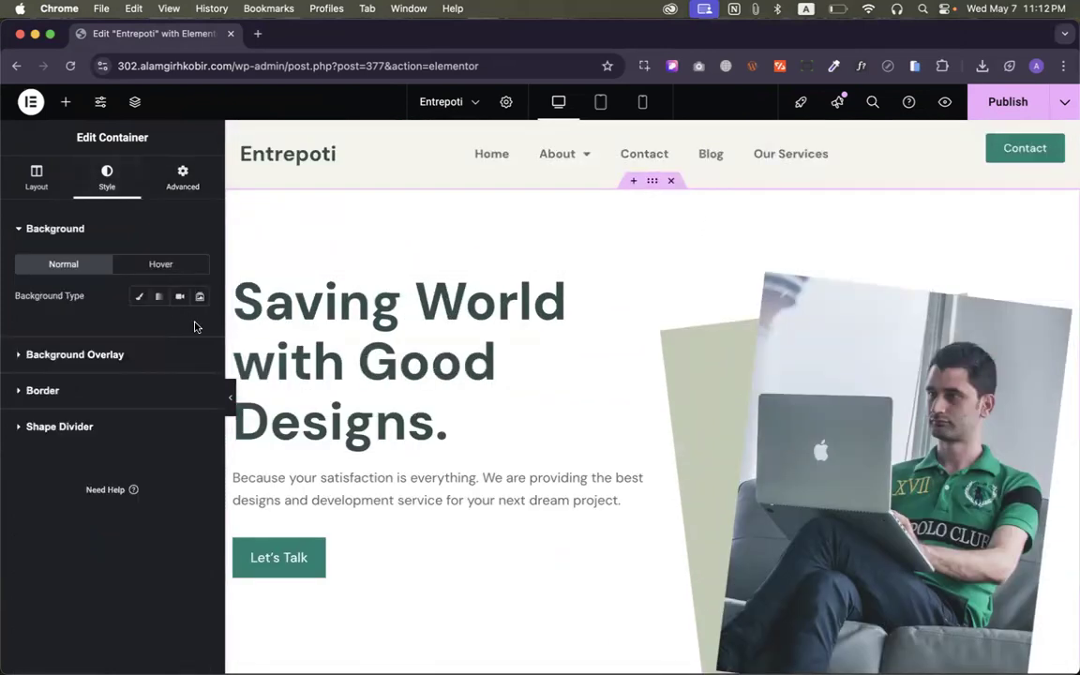
left_click(139, 296)
left_click(177, 326)
left_click(79, 513)
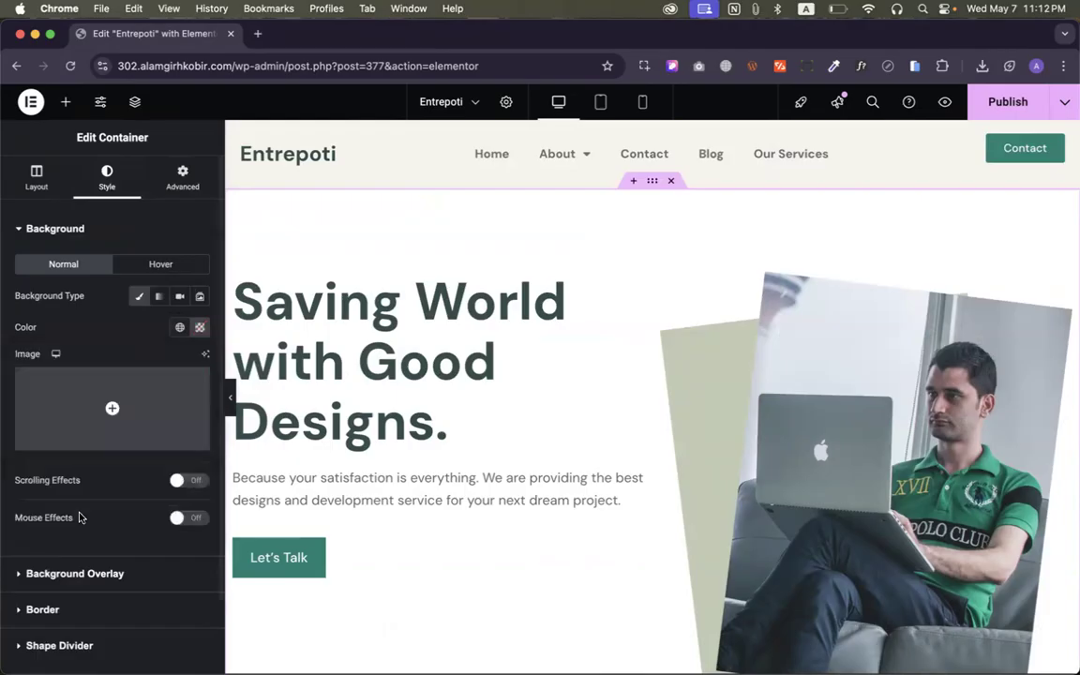
scroll(895, 292, "down", 4)
left_click(1007, 105)
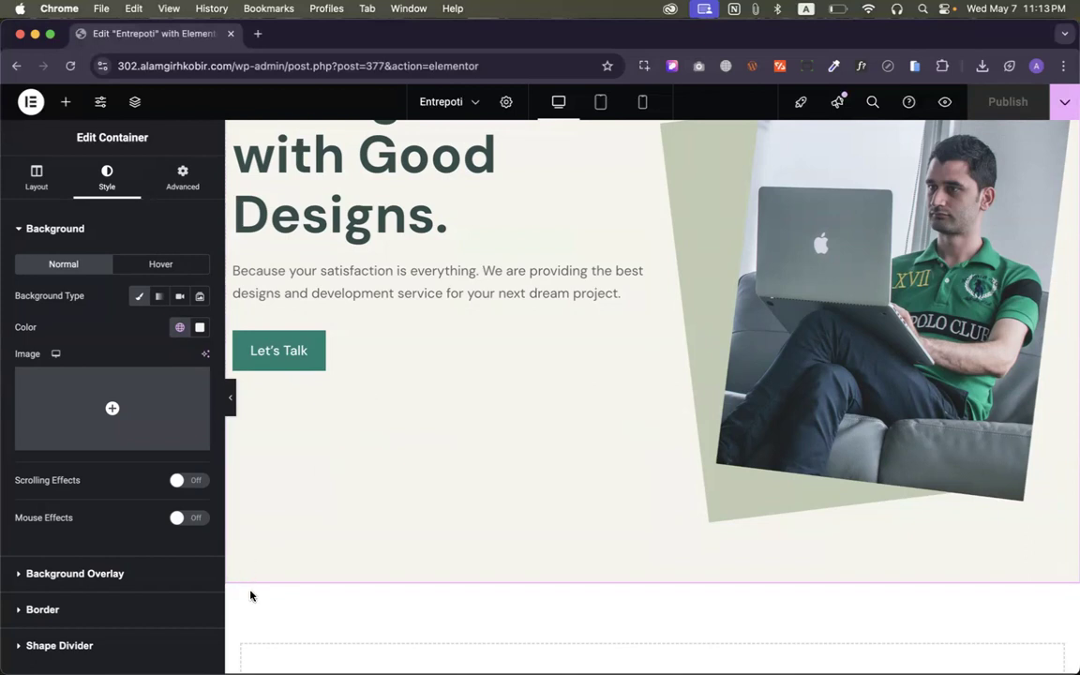
Compare the finished hero with the Figma design and examine the Process of Work section that follows it
scroll(426, 417, "down", 3)
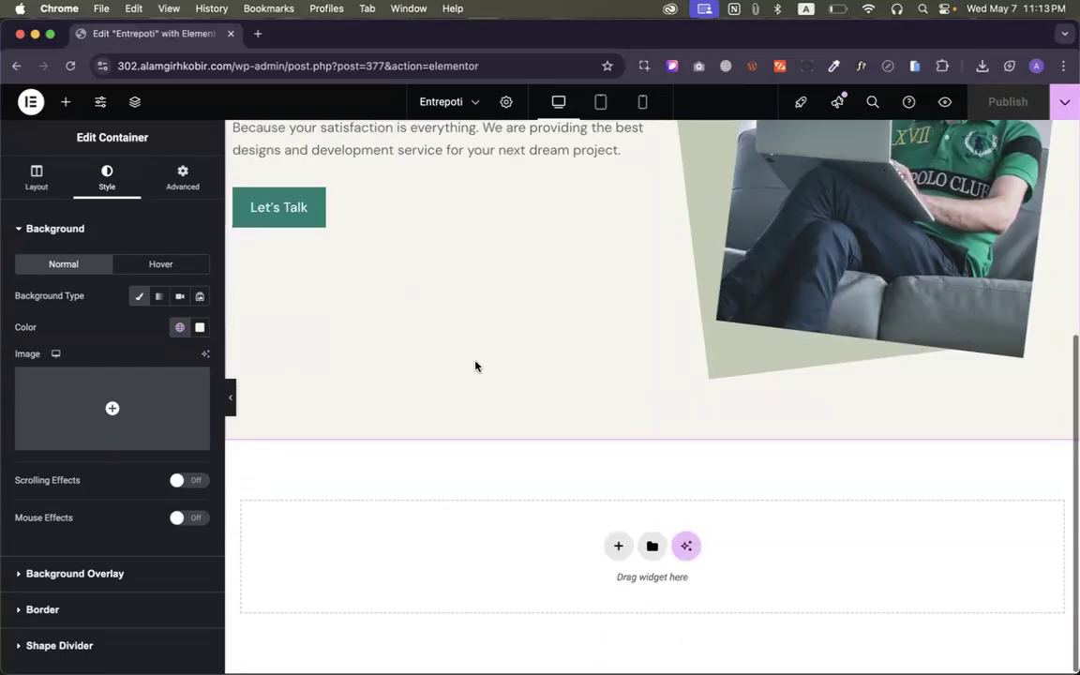
key("ctrl+Right")
scroll(488, 356, "down", 3)
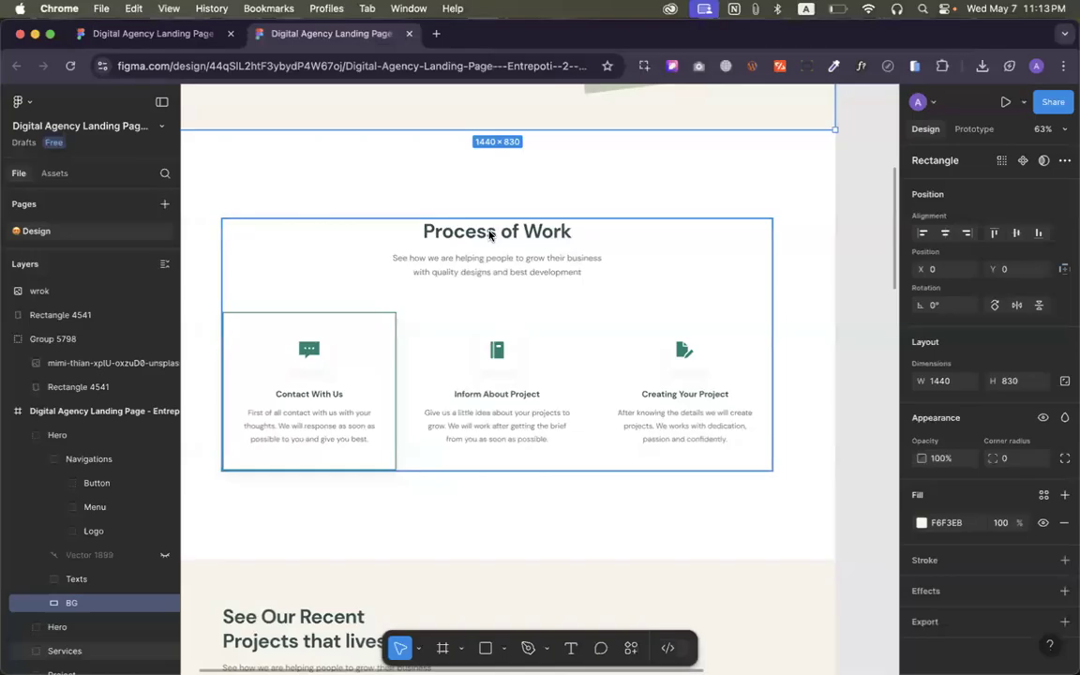
scroll(488, 235, "down", 5)
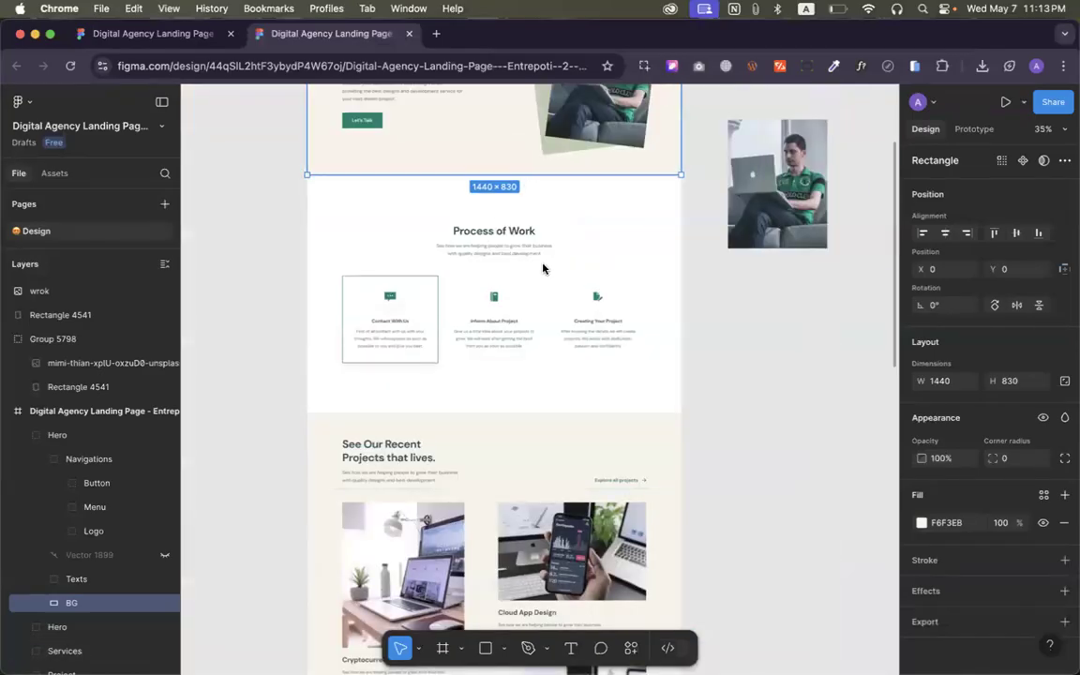
scroll(541, 268, "up", 2)
scroll(541, 268, "down", 3)
scroll(544, 268, "down", 5)
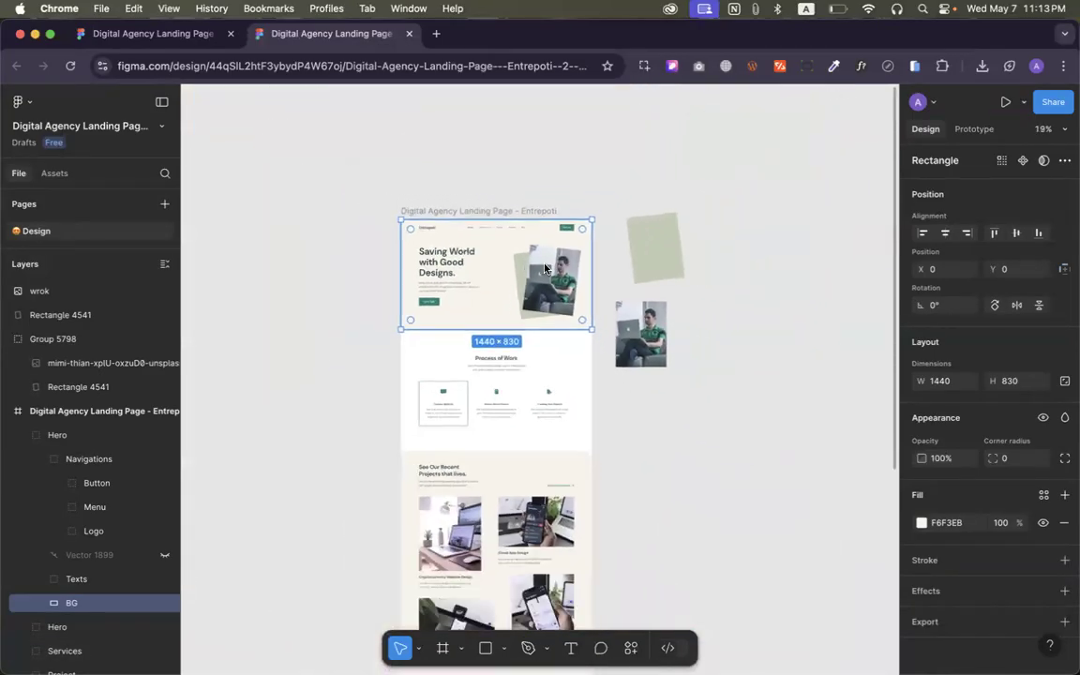
scroll(544, 268, "up", 5)
scroll(545, 268, "up", 5)
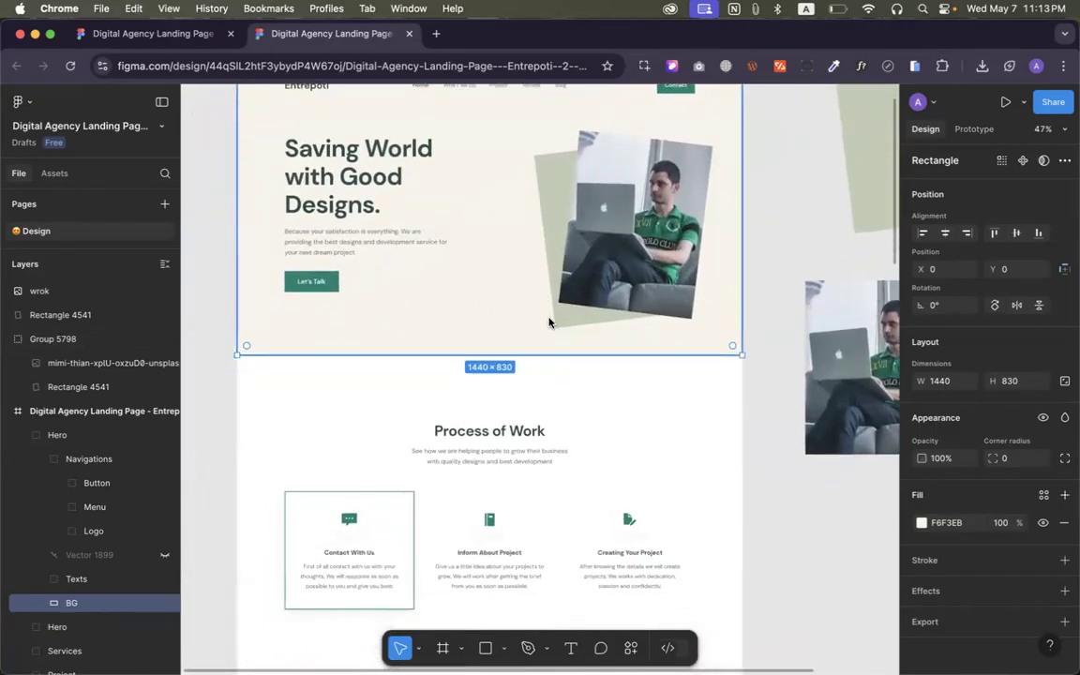
scroll(494, 330, "down", 5)
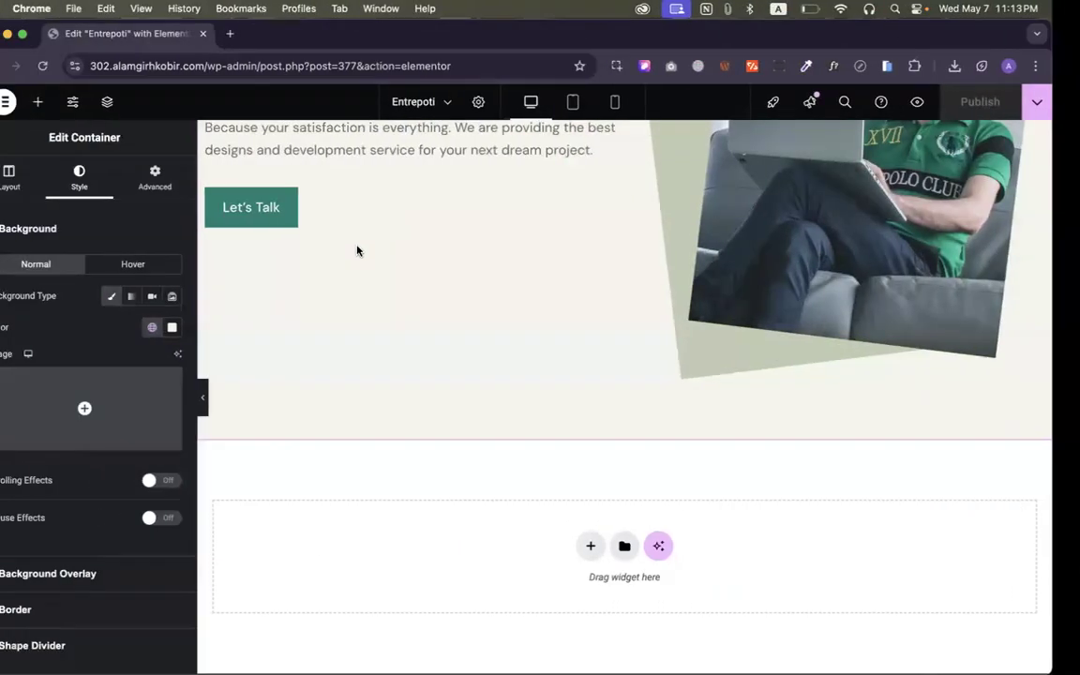
In the mobile view, set the hero image column's order to start so it comes above the text
scroll(525, 307, "up", 5)
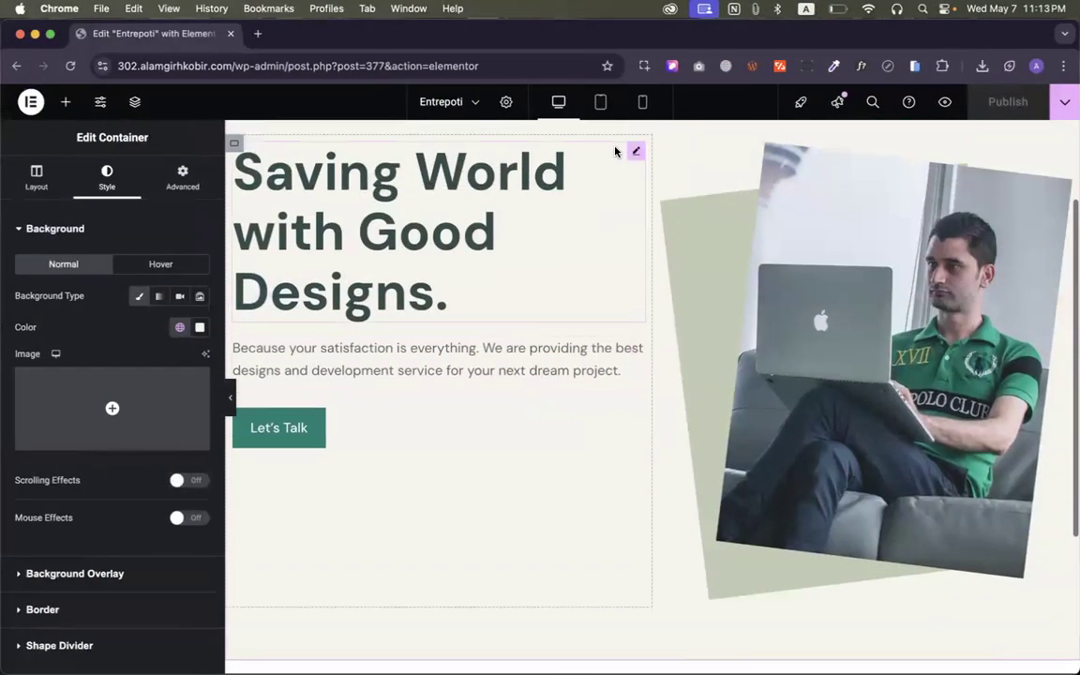
left_click(642, 101)
scroll(654, 351, "up", 3)
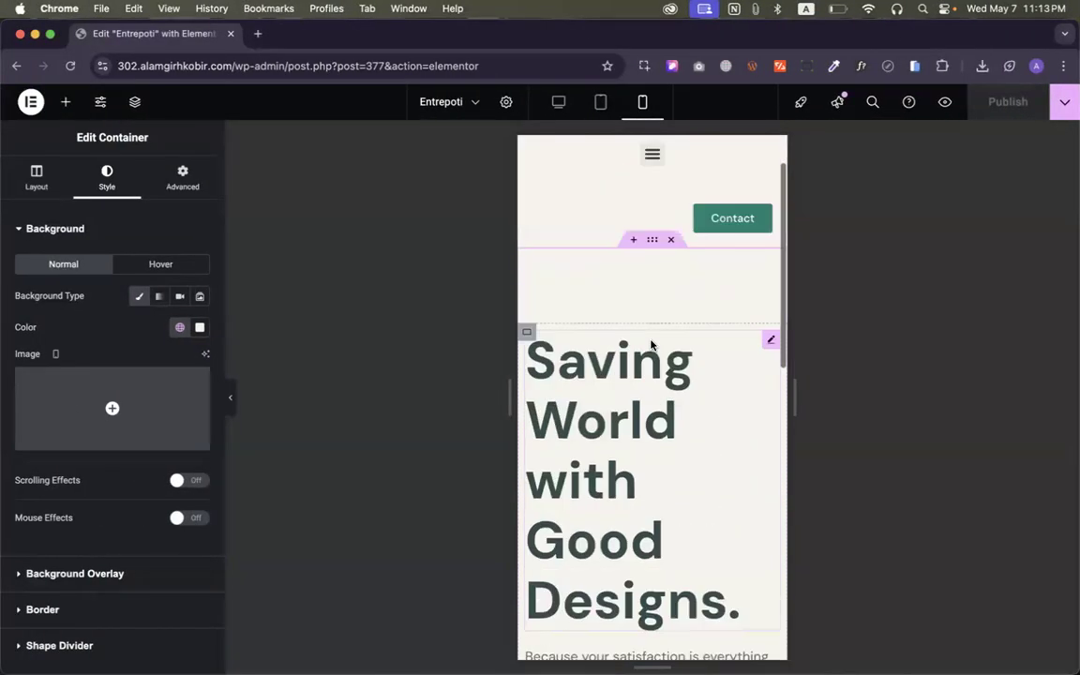
scroll(670, 537, "down", 10)
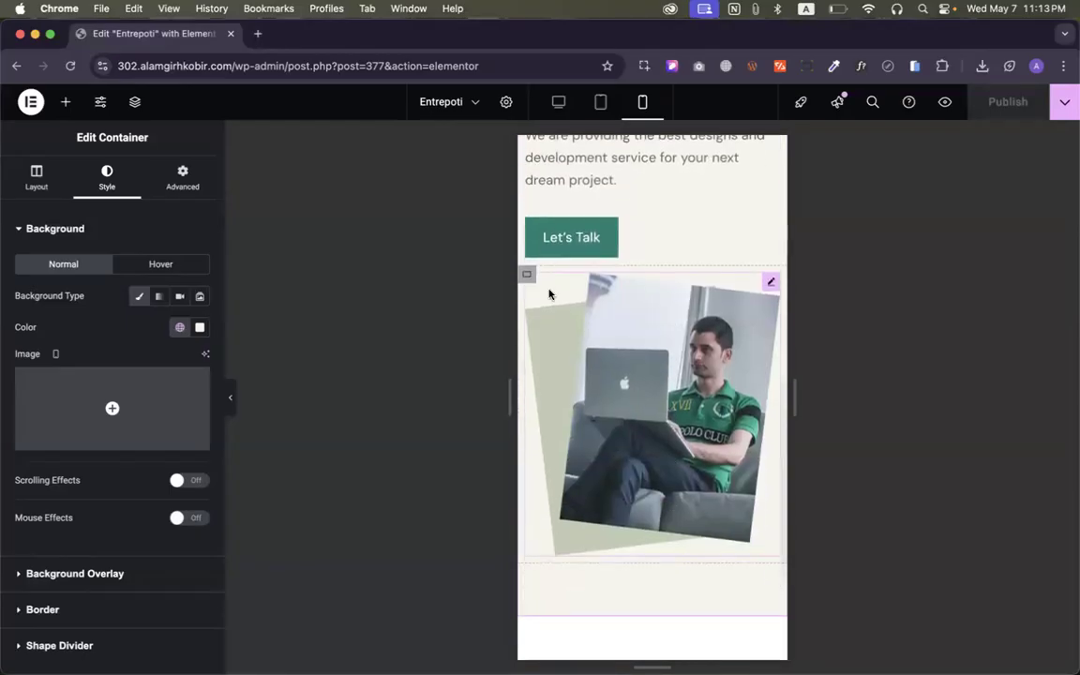
left_click(527, 274)
scroll(67, 511, "down", 4)
scroll(103, 450, "up", 5)
left_click(183, 176)
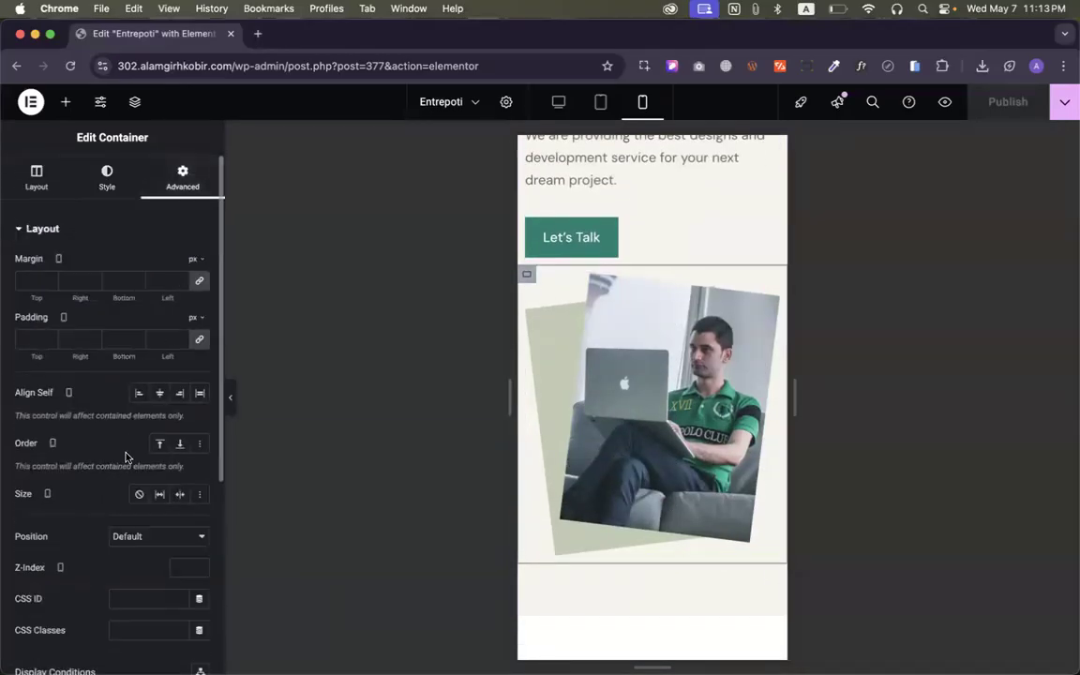
left_click(159, 445)
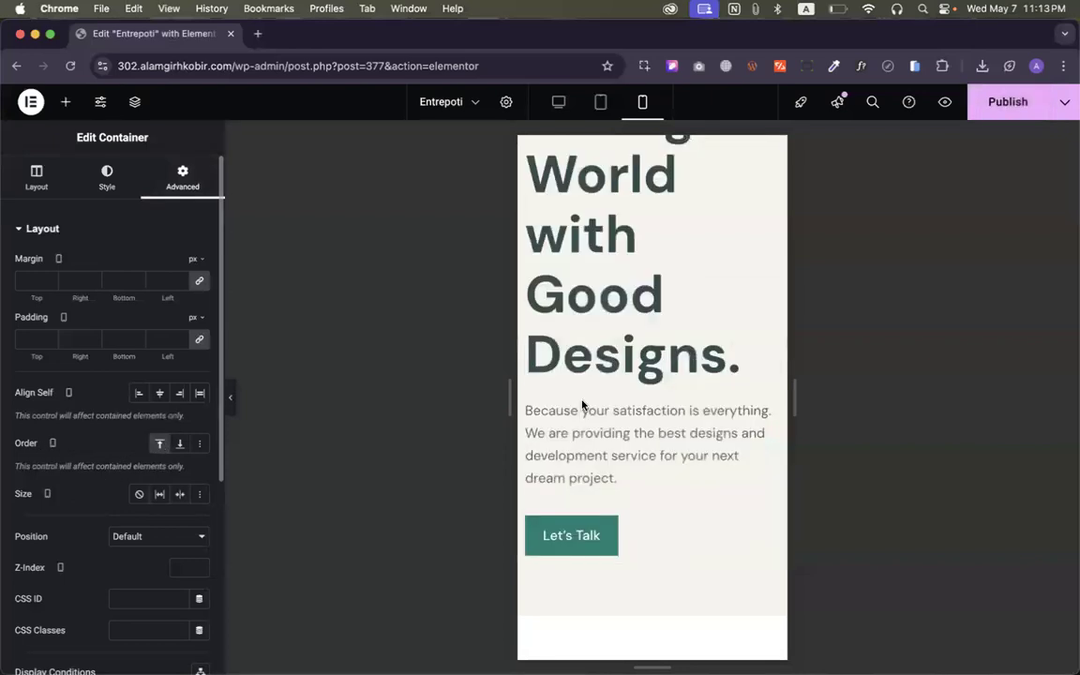
scroll(579, 405, "up", 5)
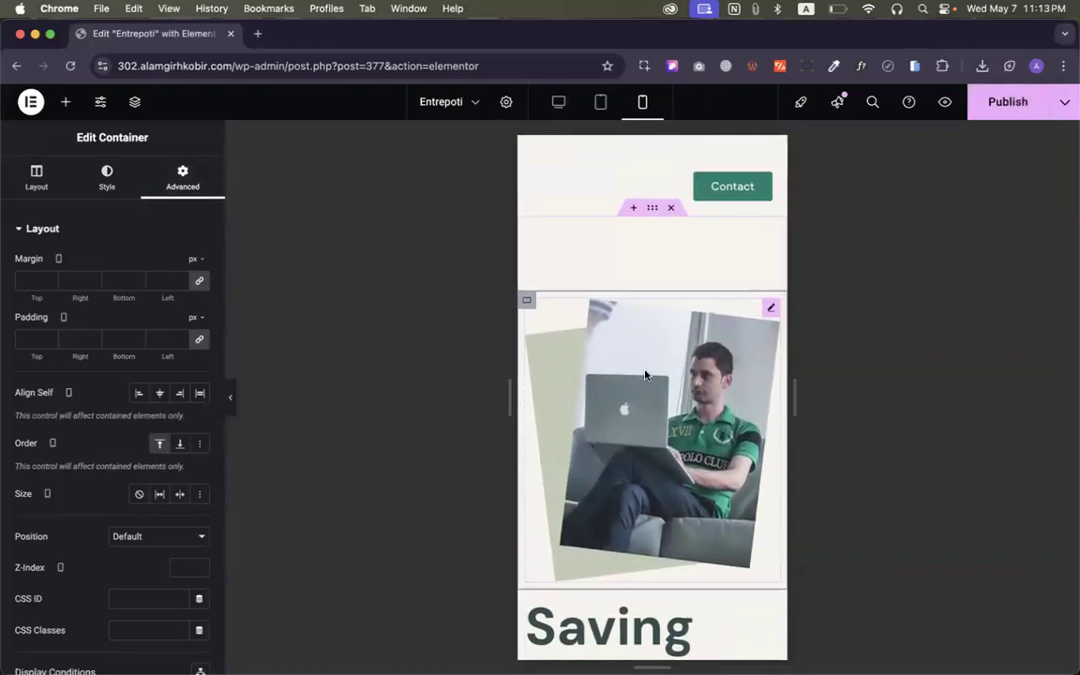
Set the hero heading's mobile typography to a 36 px size and a 52 px line height
scroll(606, 400, "down", 5)
left_click(764, 296)
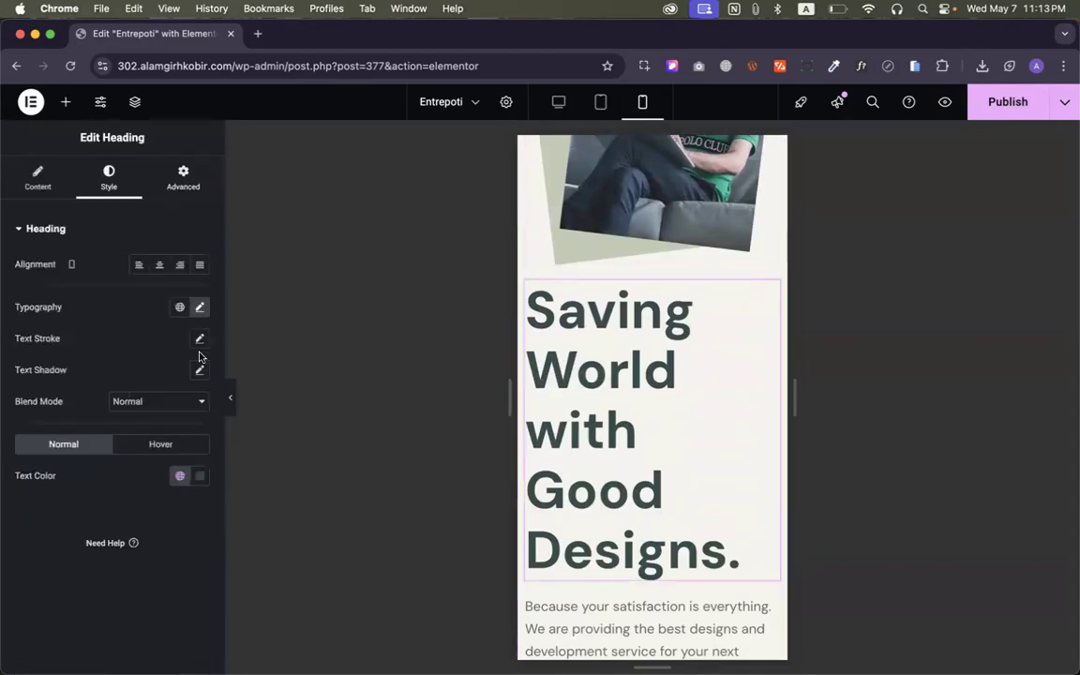
left_click(200, 307)
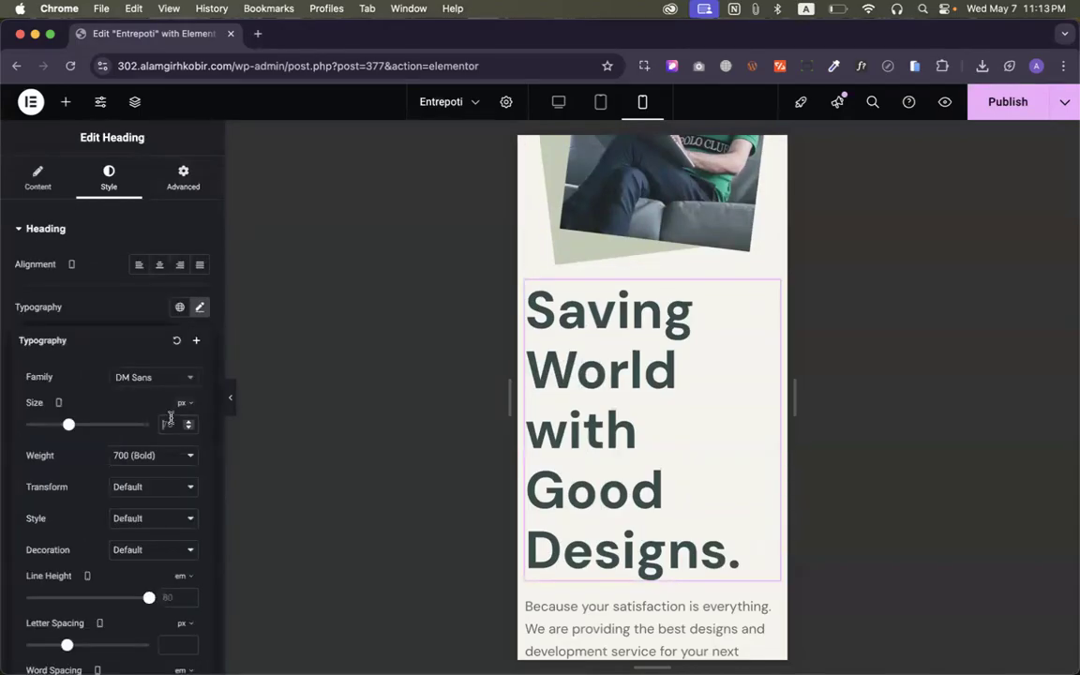
type("36")
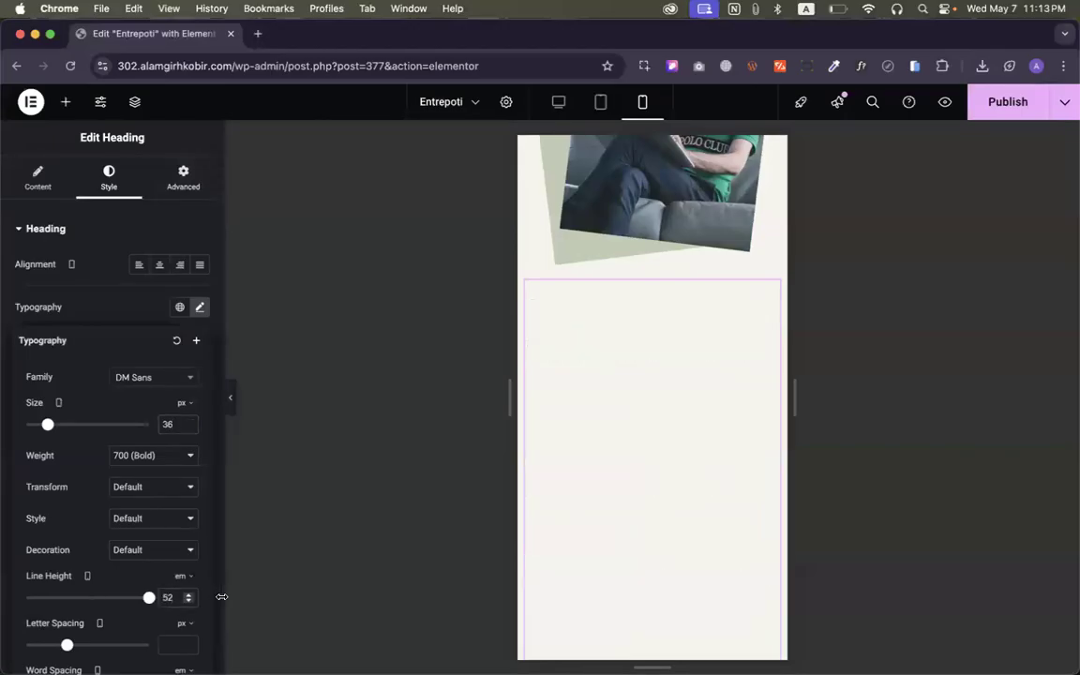
left_click(182, 577)
left_click(183, 579)
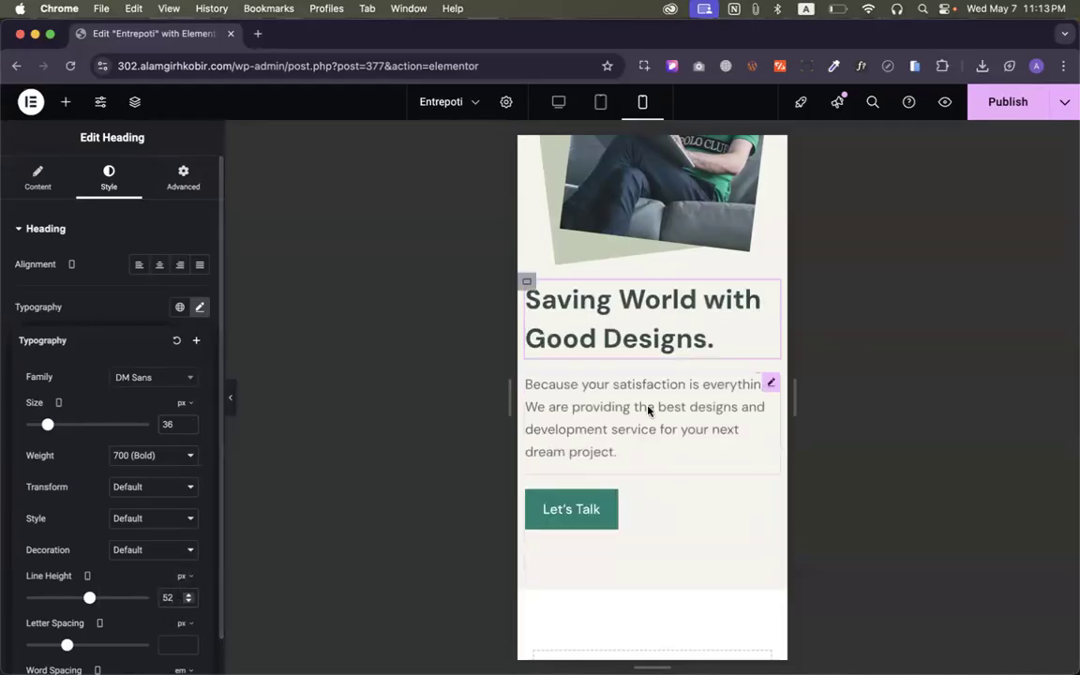
scroll(663, 489, "up", 5)
scroll(662, 489, "up", 2)
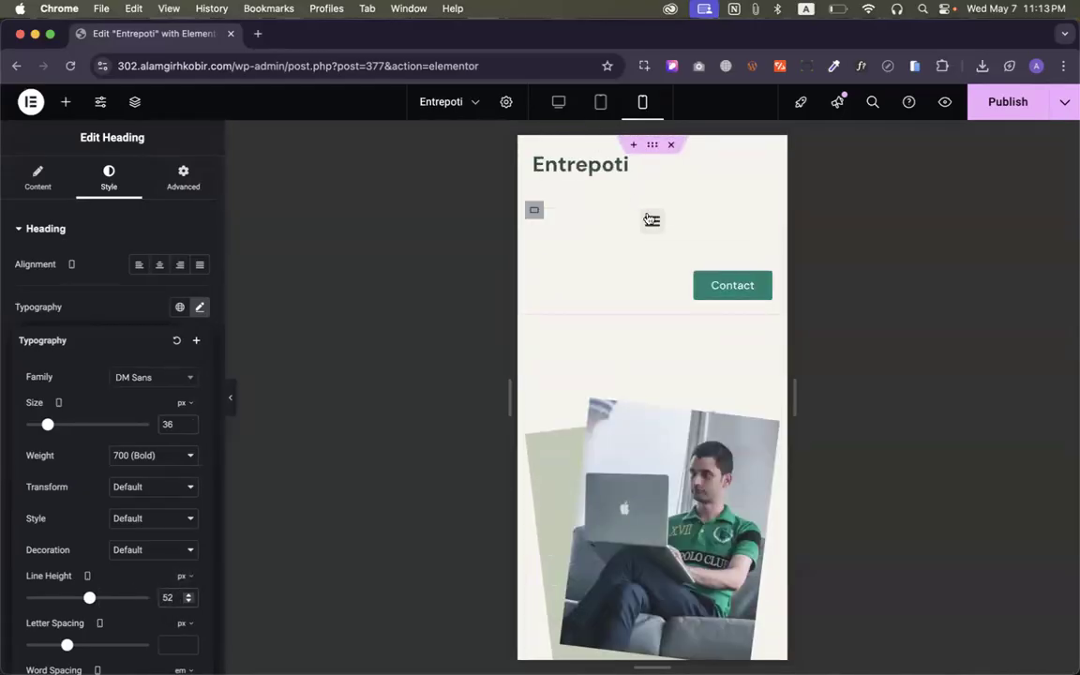
Set the header logo container's mobile width to 45%
left_click(534, 152)
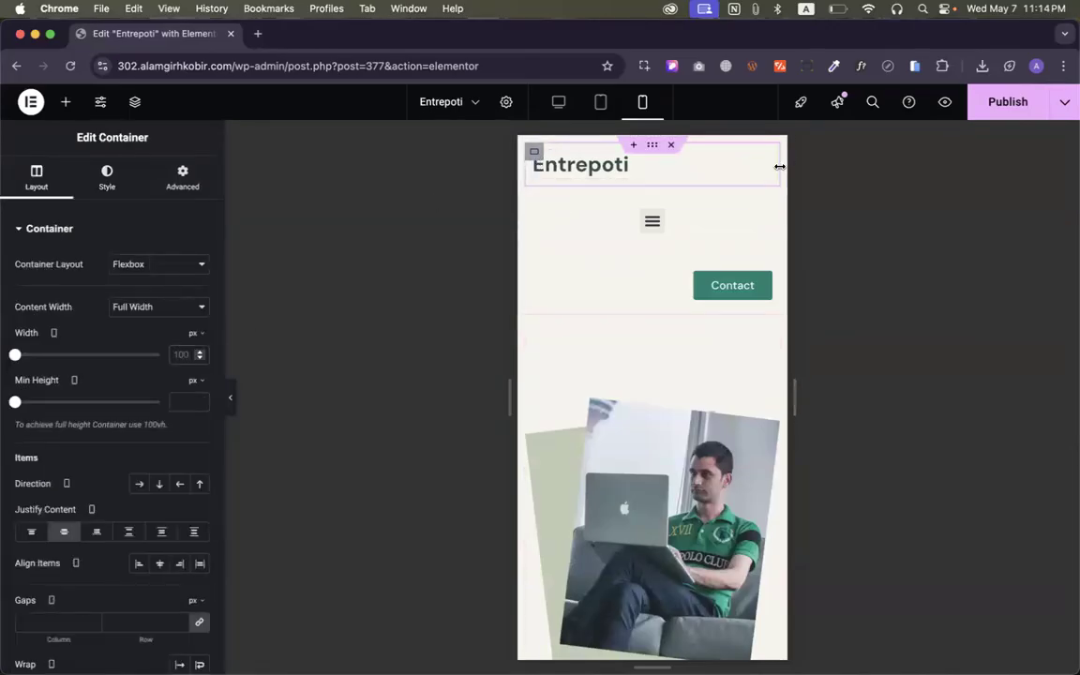
left_click_drag(687, 169, 602, 177)
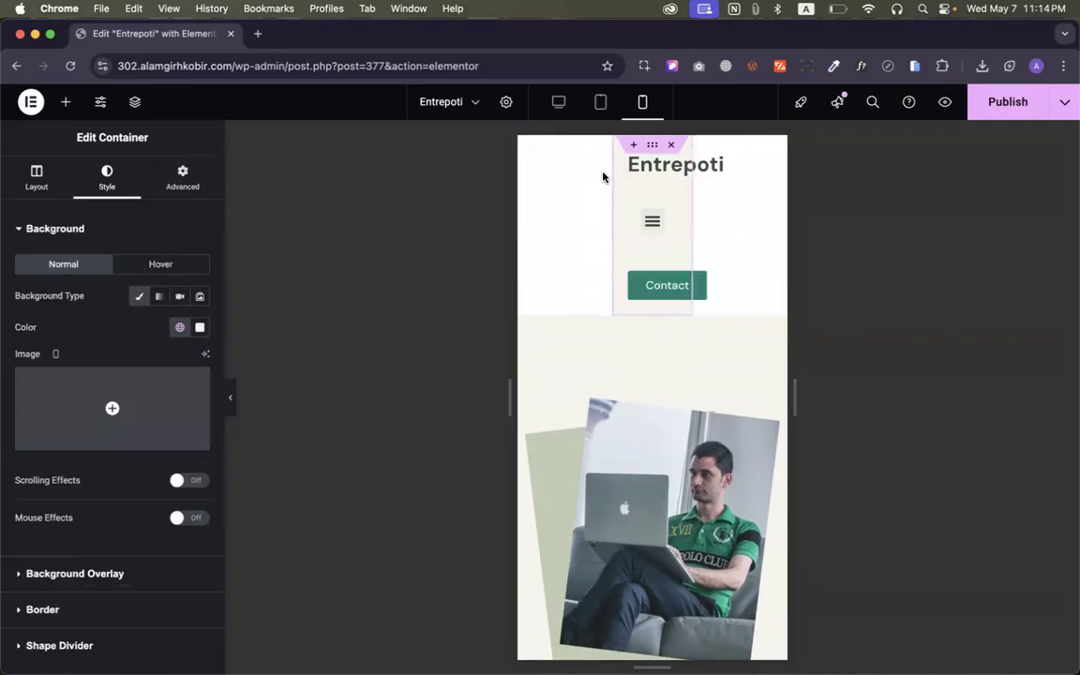
key("super+z")
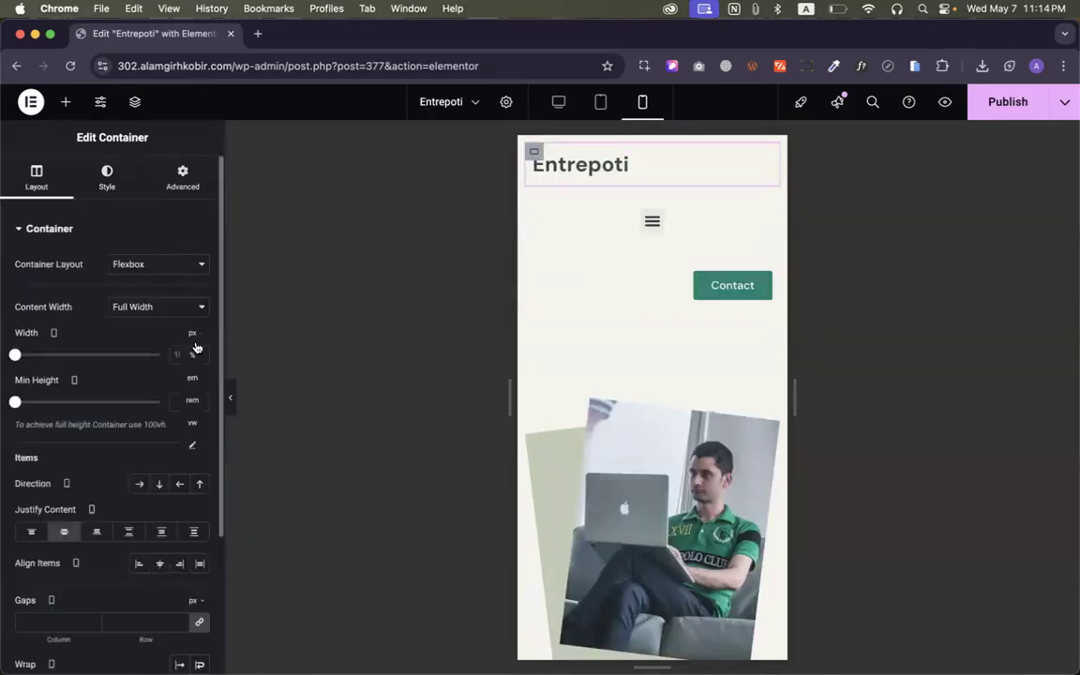
left_click(193, 352)
left_click(178, 353)
type("30")
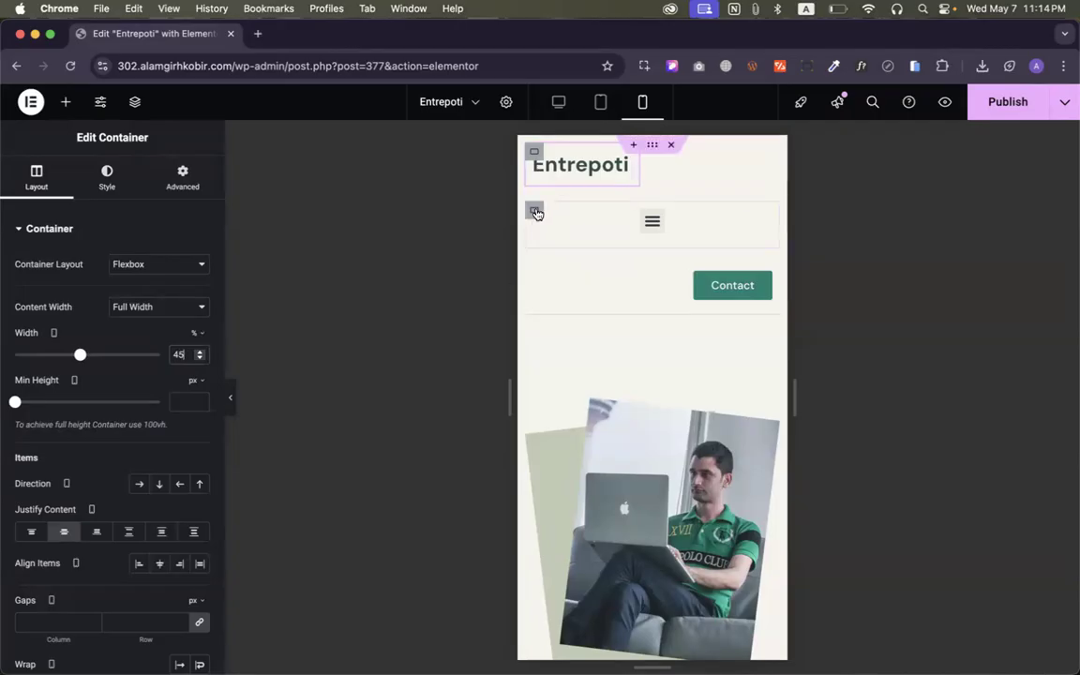
Set the menu container's mobile width to 49% so it sits beside the logo
left_click(538, 218)
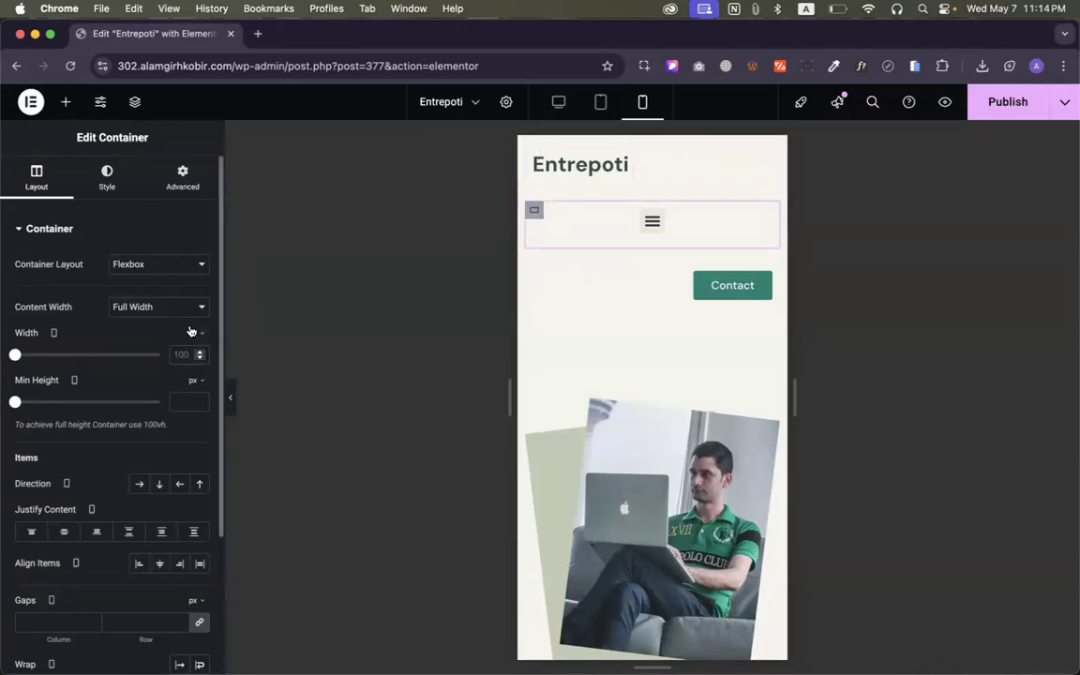
left_click(191, 357)
left_click(188, 354)
type("55")
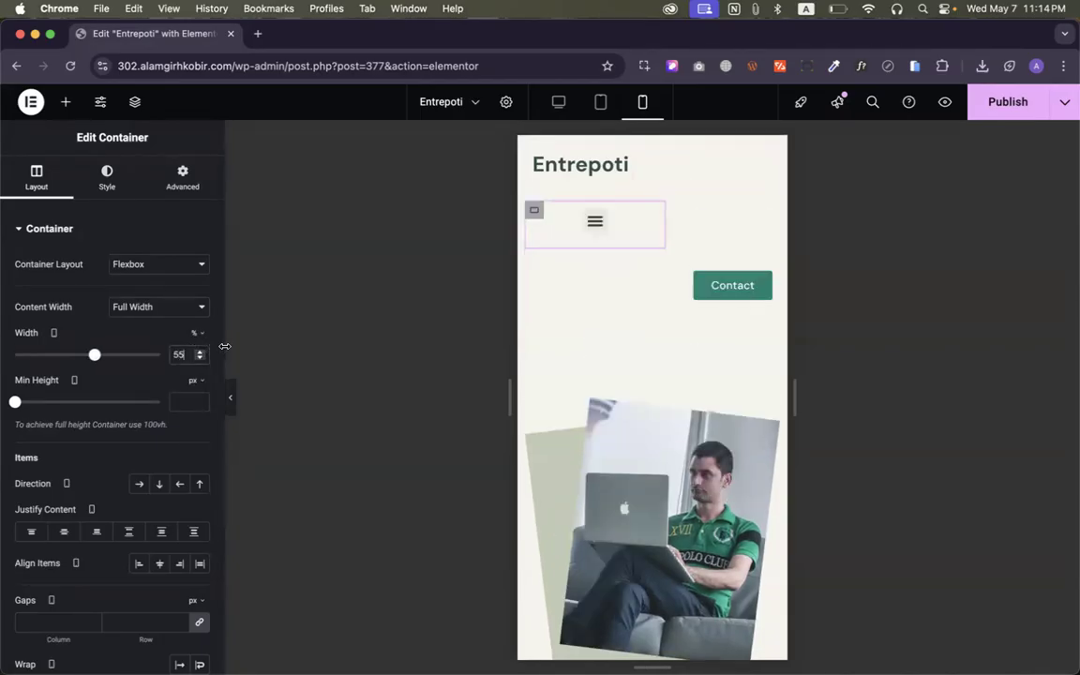
key("Down")
key("Down")
key("Down")
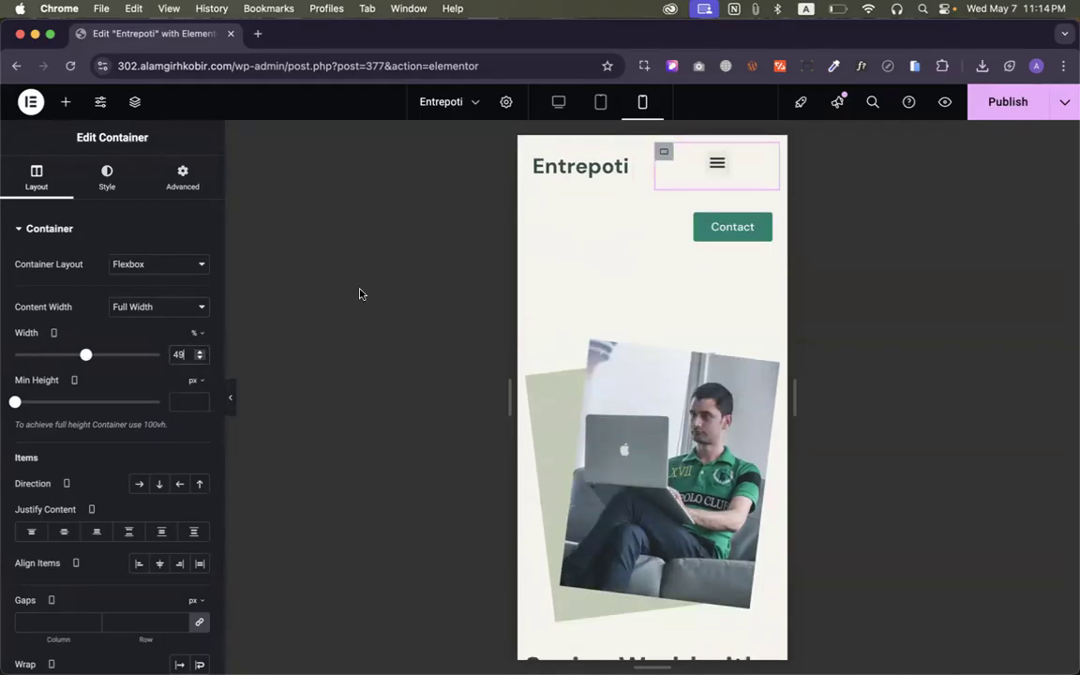
Align the header menu's hamburger toggle to the right
left_click(761, 163)
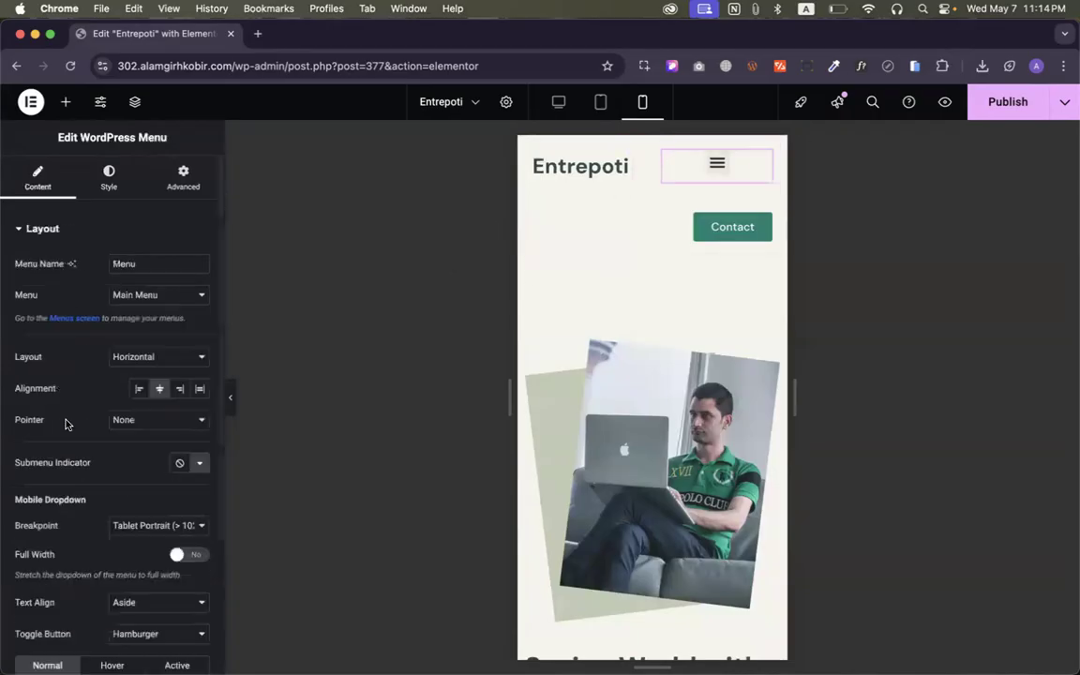
left_click(164, 397)
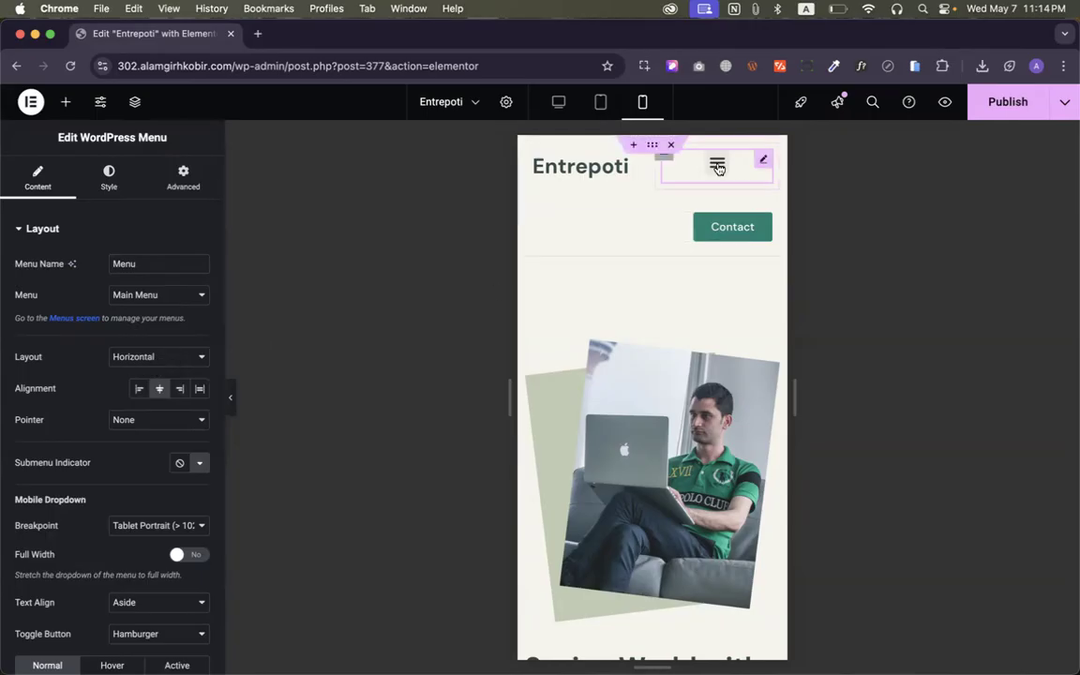
scroll(106, 497, "down", 4)
left_click(200, 563)
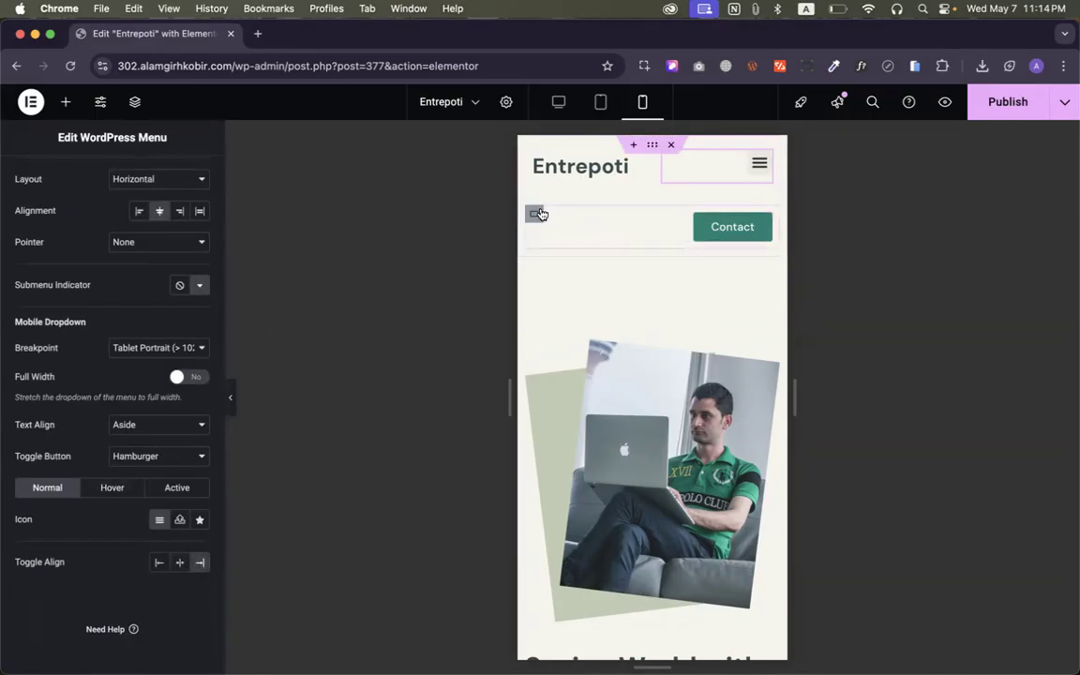
Hide the header's Contact button container on mobile portrait
left_click(536, 214)
left_click(208, 189)
scroll(97, 362, "down", 5)
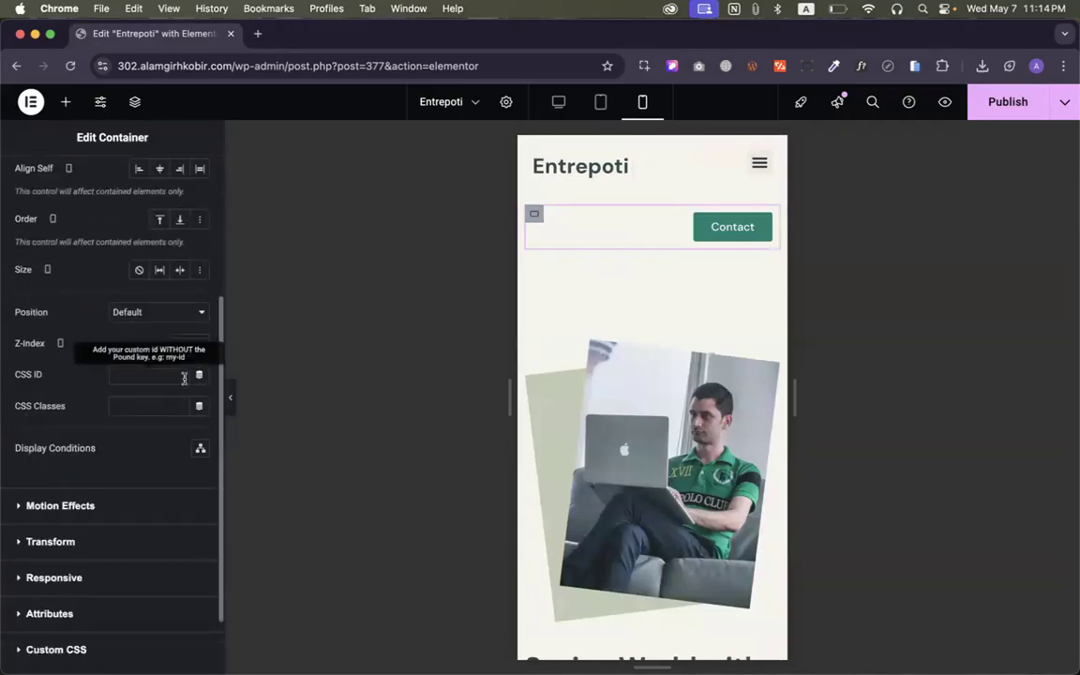
scroll(96, 362, "up", 5)
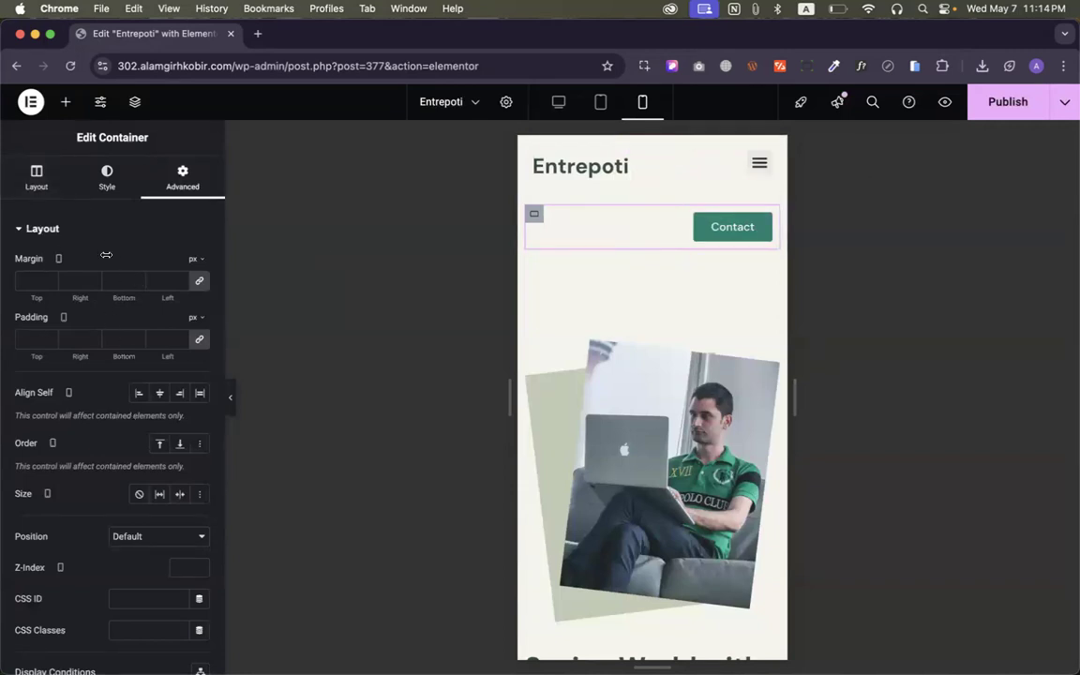
scroll(61, 262, "down", 1)
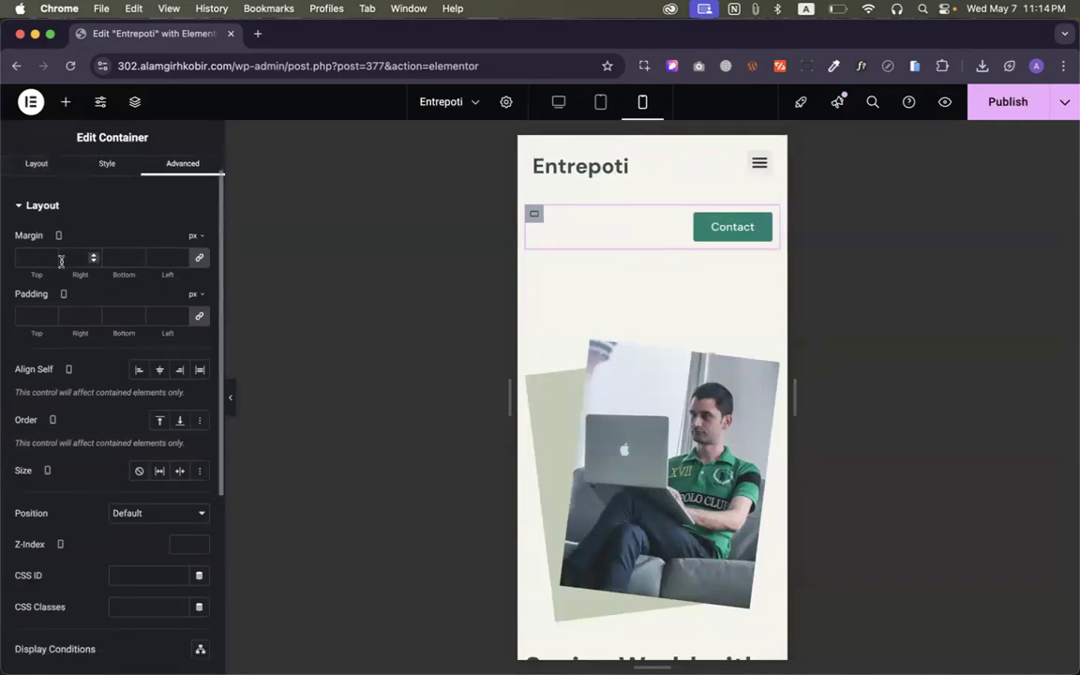
scroll(64, 290, "down", 5)
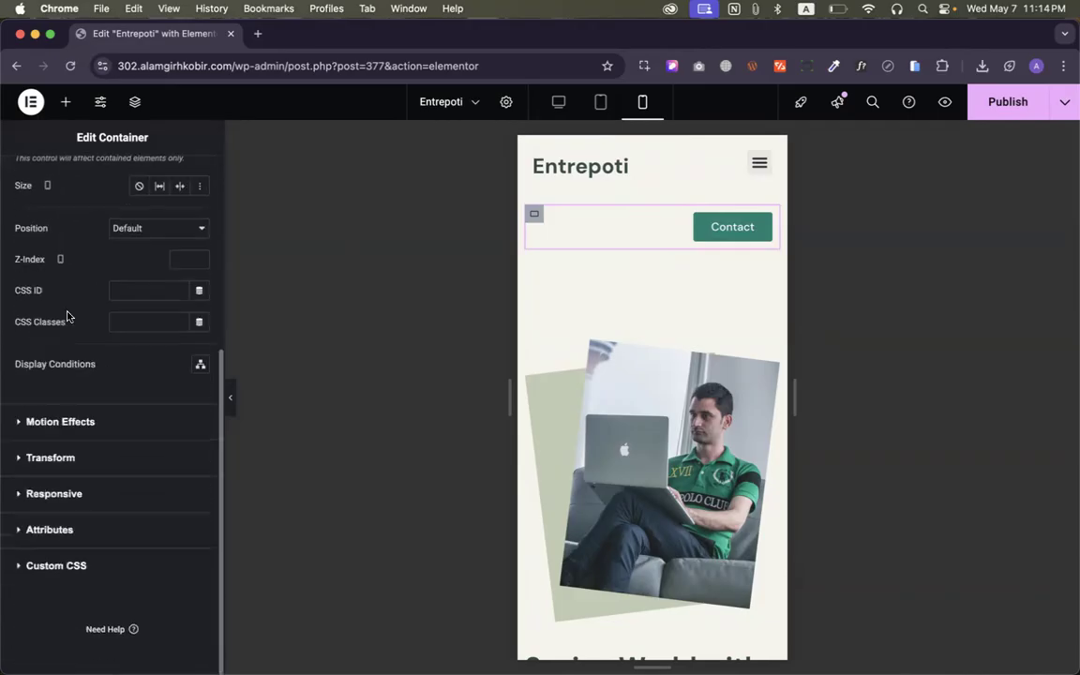
left_click(58, 493)
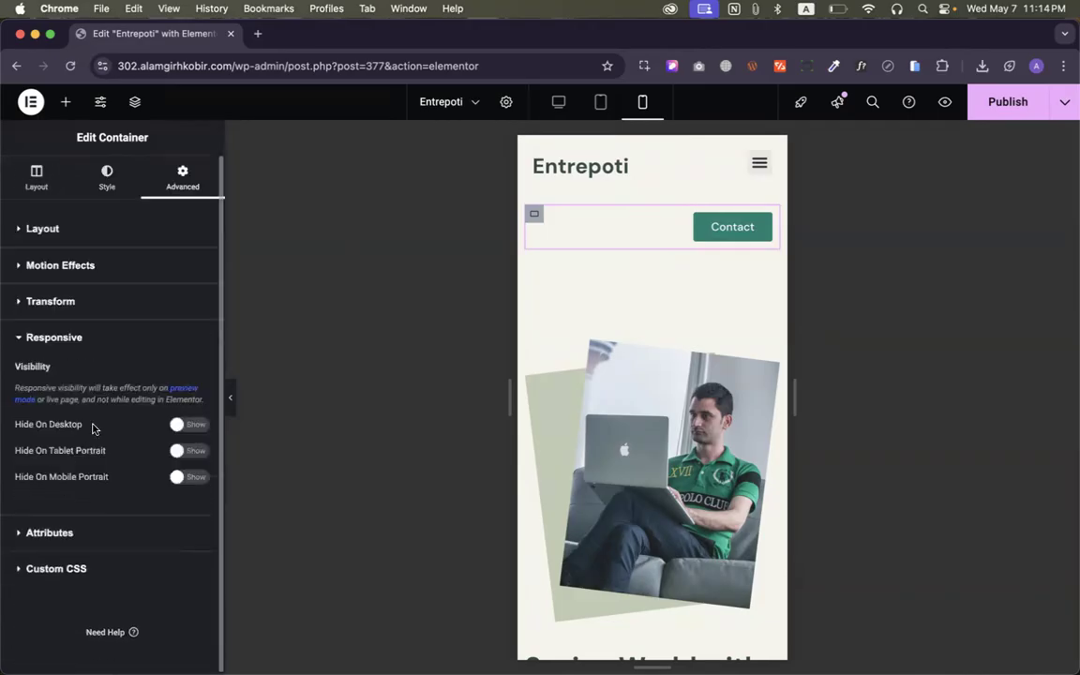
left_click(195, 477)
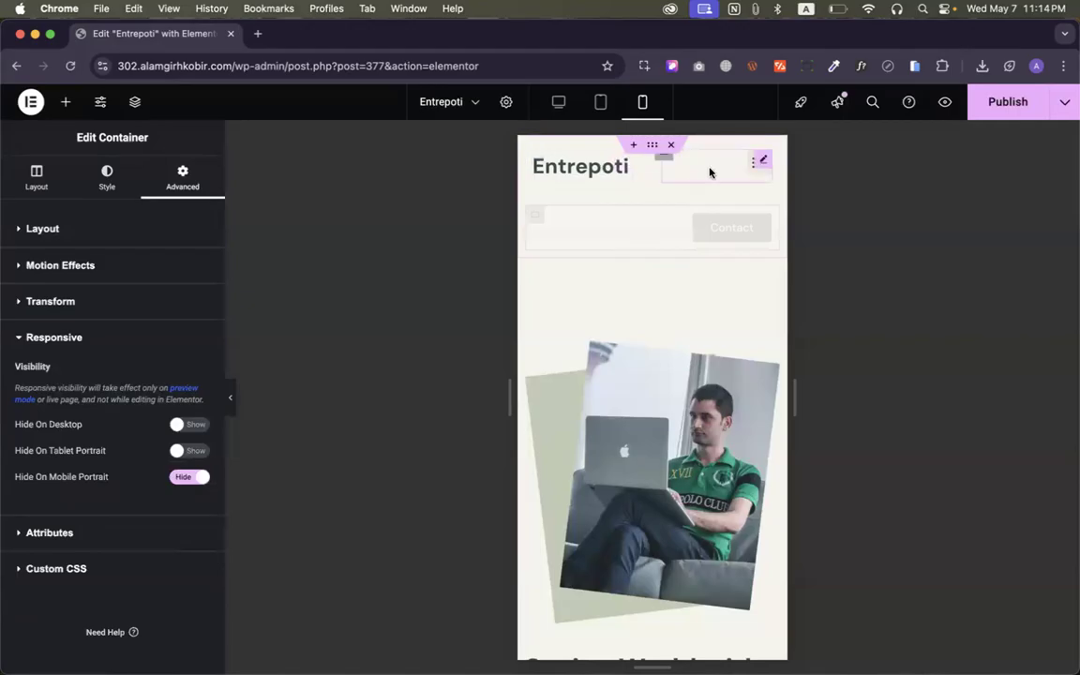
Return to the desktop view and, following the Figma layout, add a single column-direction container below the hero for the Process of Work section
left_click(559, 101)
scroll(641, 469, "down", 5)
key("ctrl+Right")
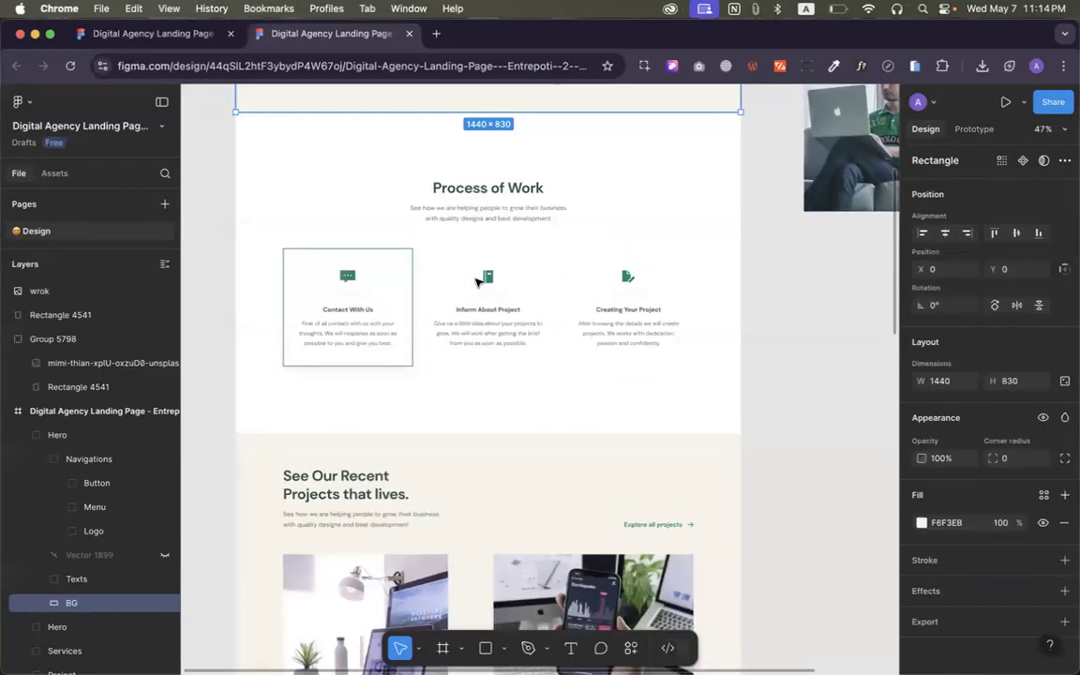
scroll(461, 187, "up", 3)
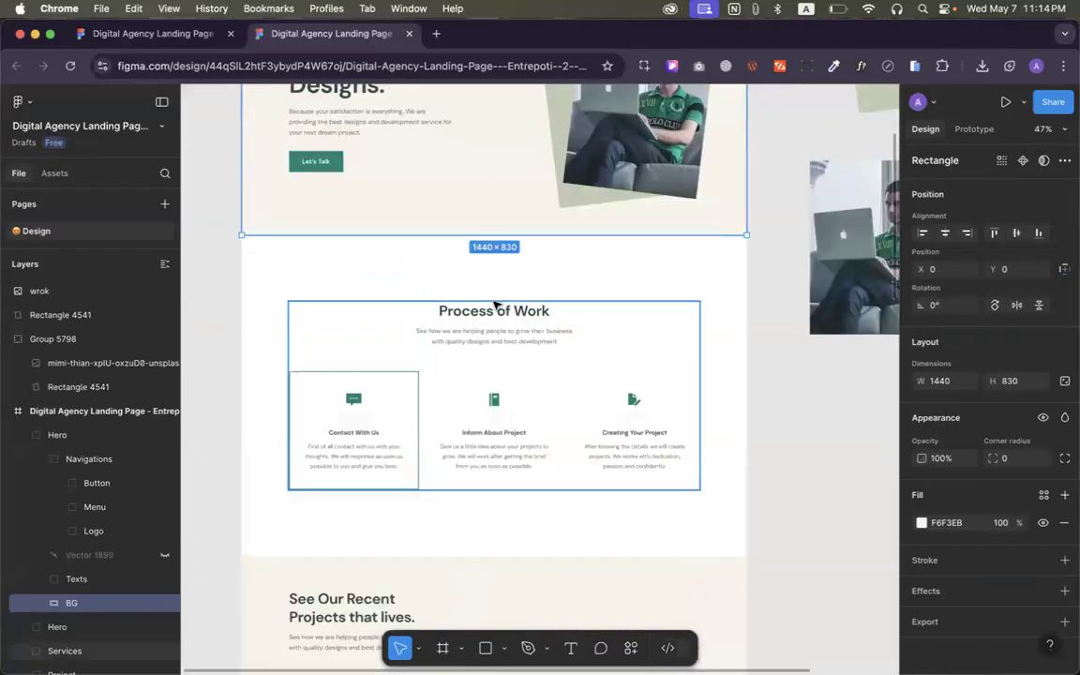
key("ctrl+Left")
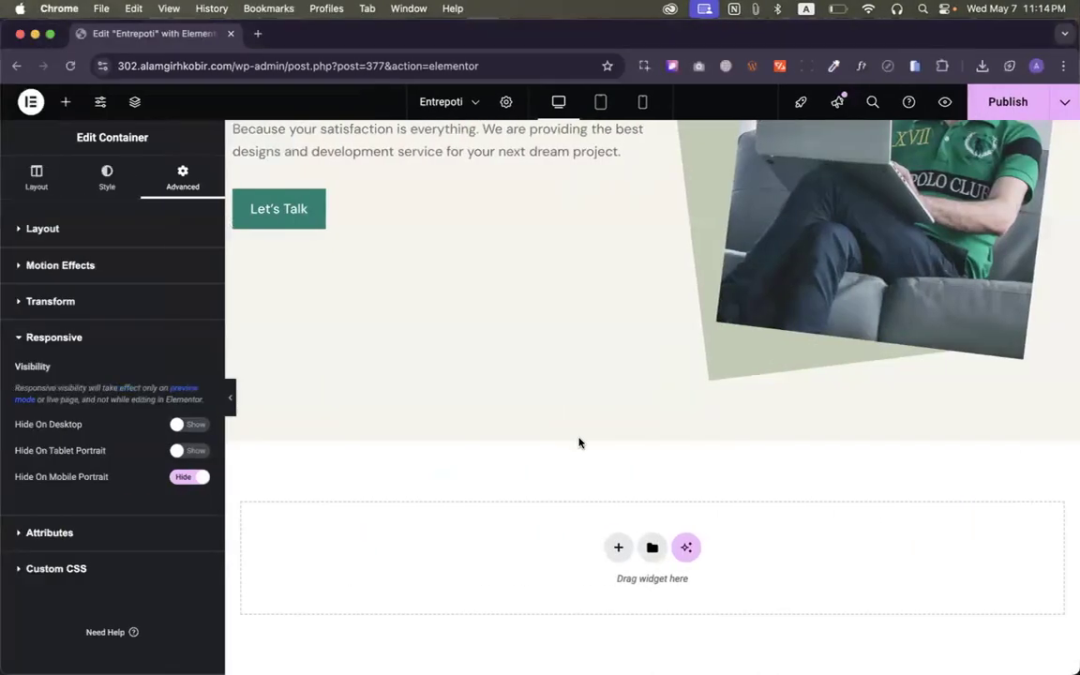
left_click(611, 548)
left_click(574, 569)
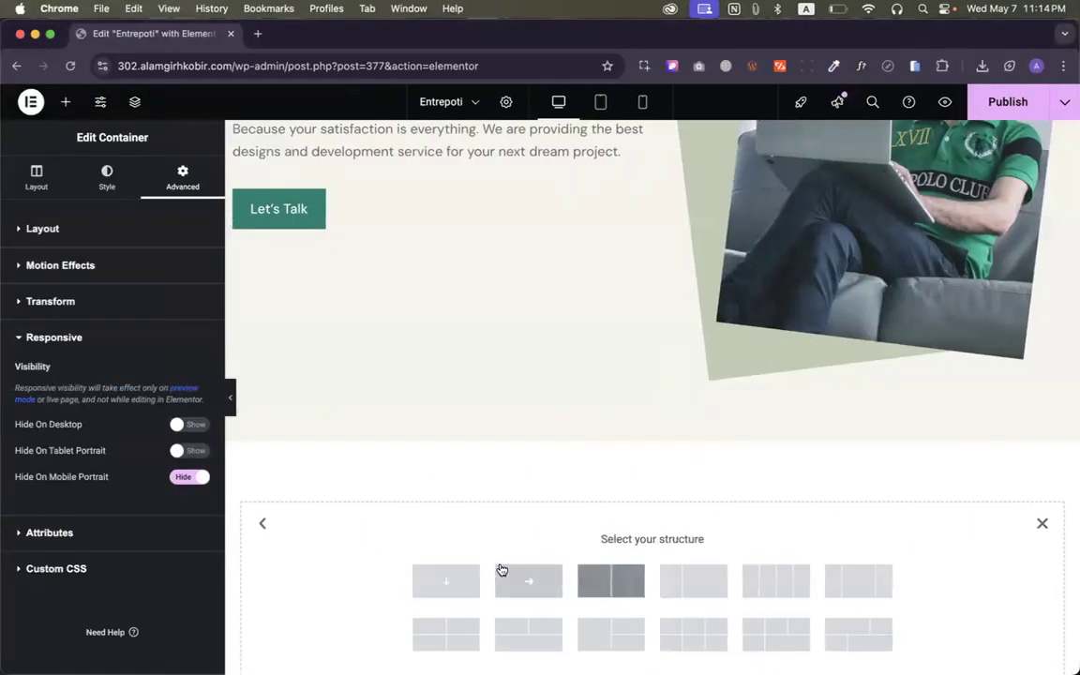
left_click(441, 579)
scroll(616, 429, "down", 2)
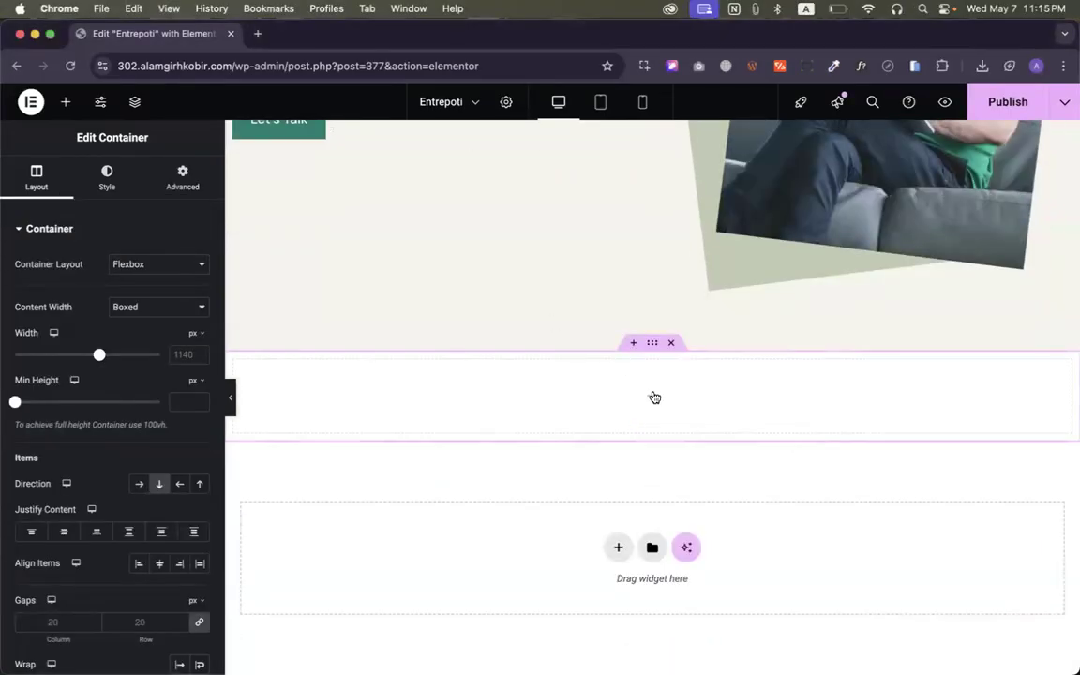
Add a Heading widget with a Text Editor widget below it to the new container
left_click(653, 396)
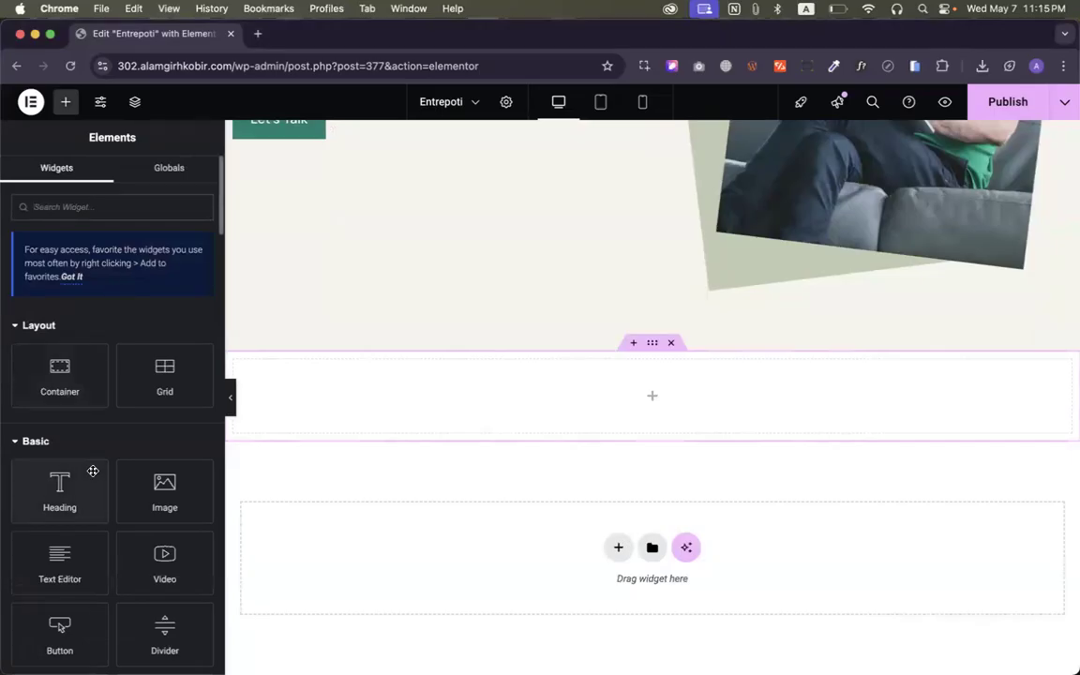
scroll(91, 469, "down", 1)
left_click_drag(59, 454, 641, 425)
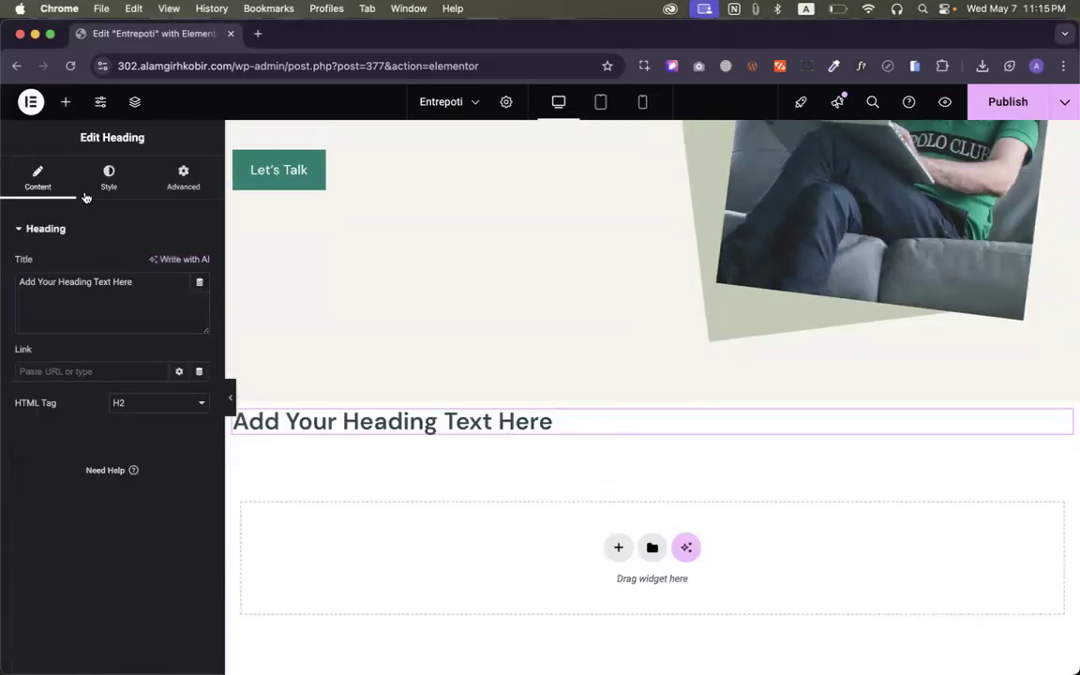
left_click(65, 101)
left_click_drag(59, 560, 415, 431)
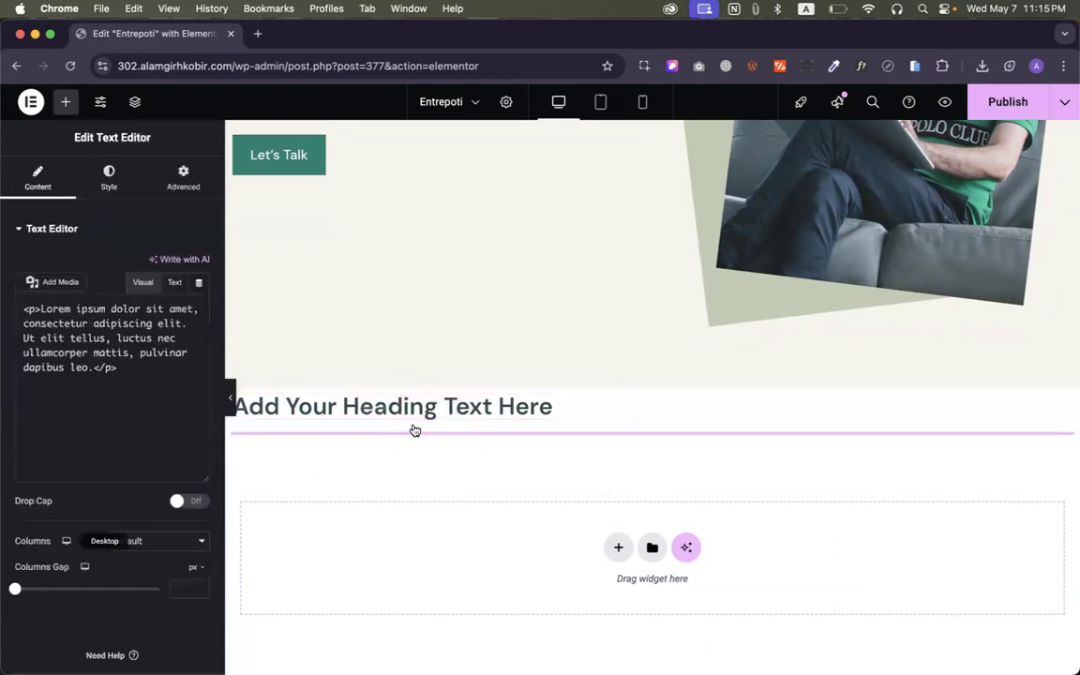
Center-align both the new heading and the paragraph below it
left_click(425, 382)
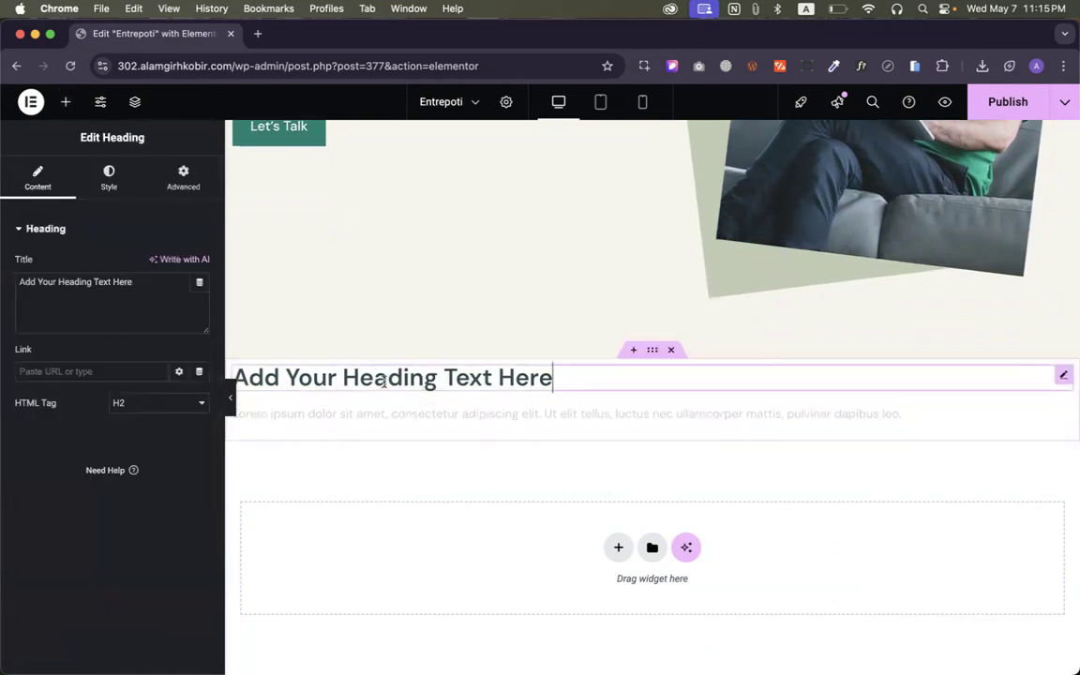
left_click(109, 178)
left_click(159, 266)
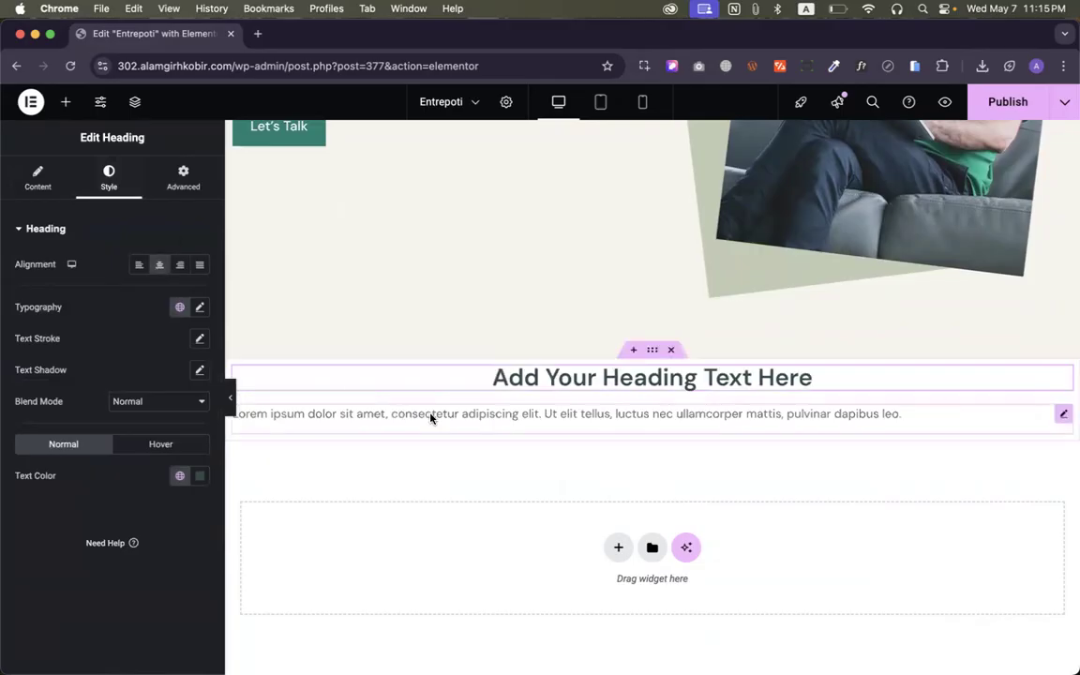
left_click(431, 413)
left_click(96, 184)
left_click(159, 265)
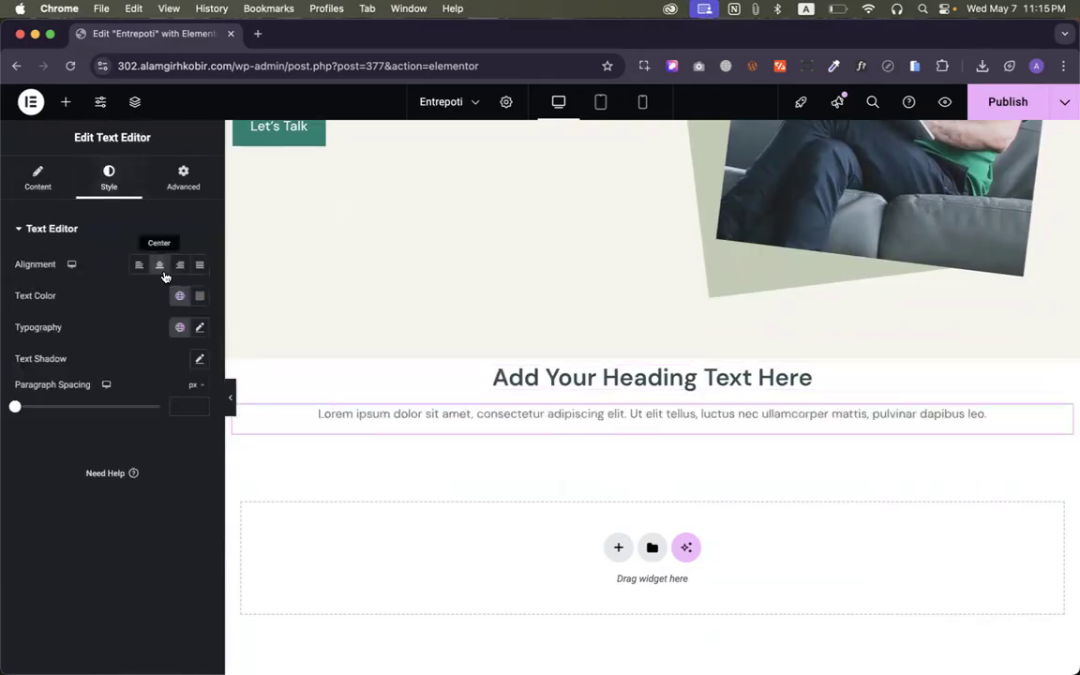
Copy the "Process of Work" heading text from the view-only Figma design
key("ctrl+Right")
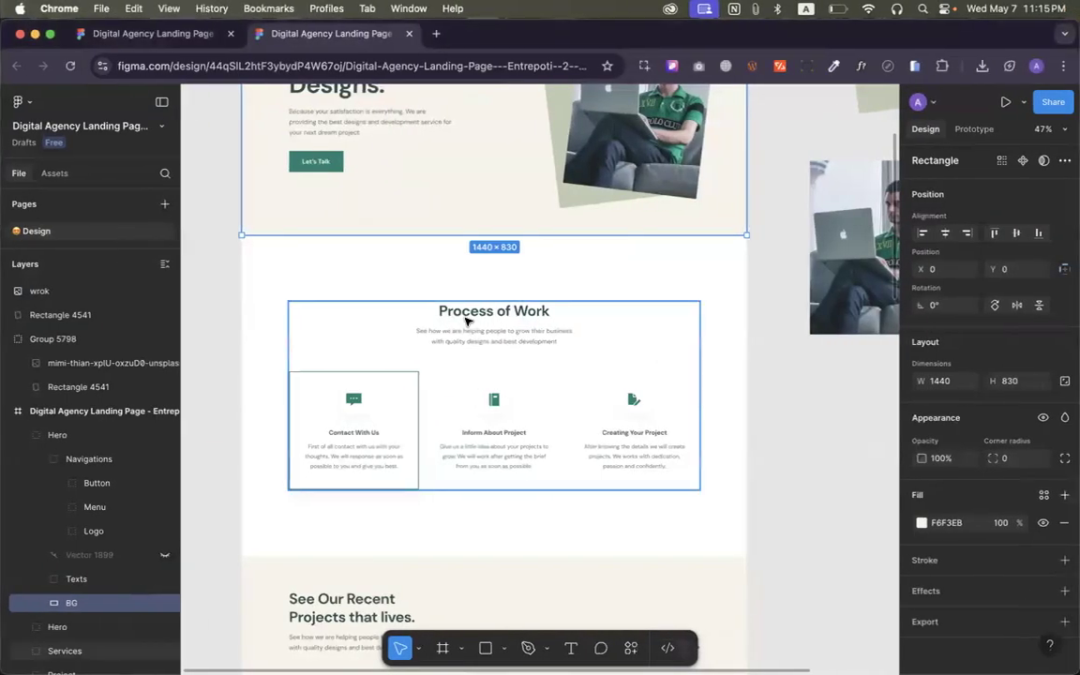
left_click(489, 314)
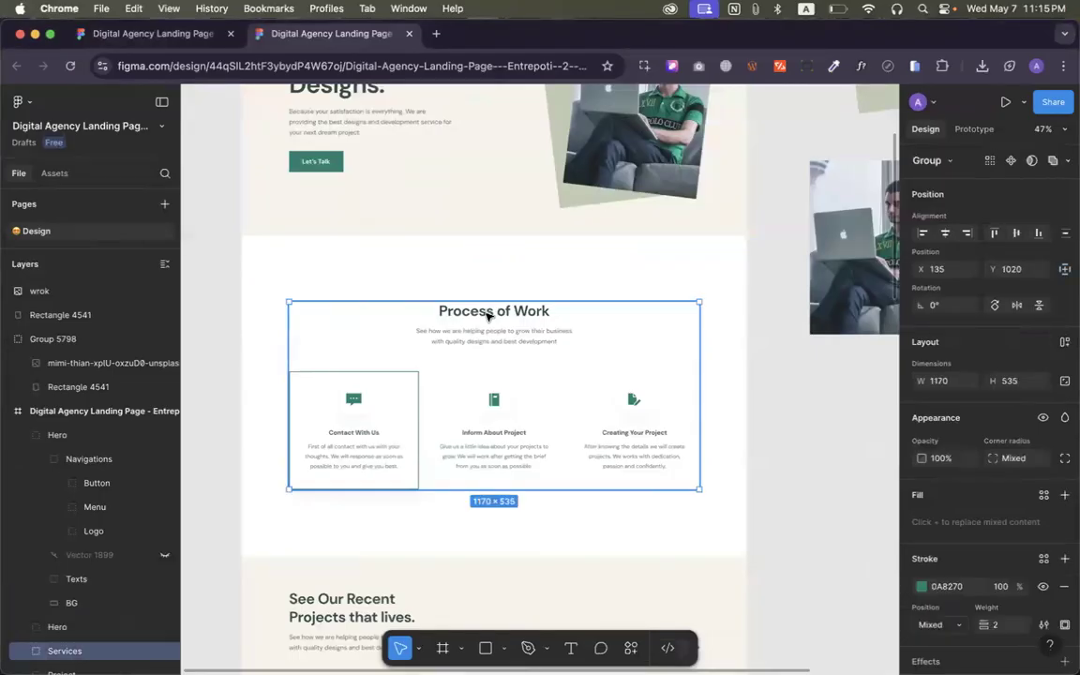
double_click(487, 314)
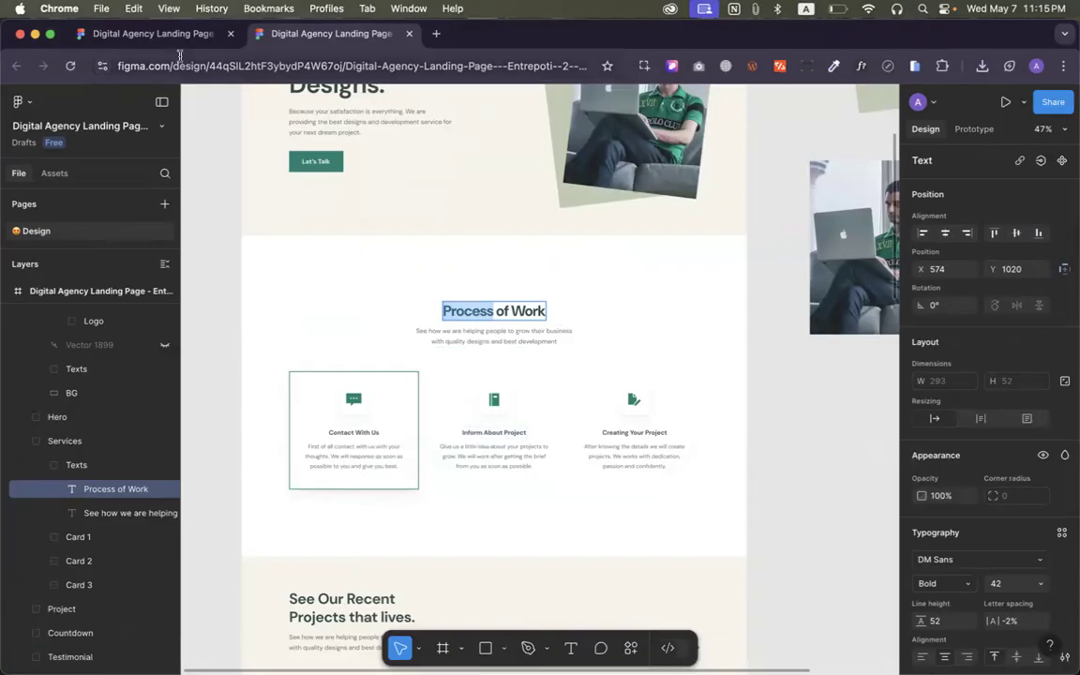
left_click(132, 34)
scroll(405, 366, "down", 10)
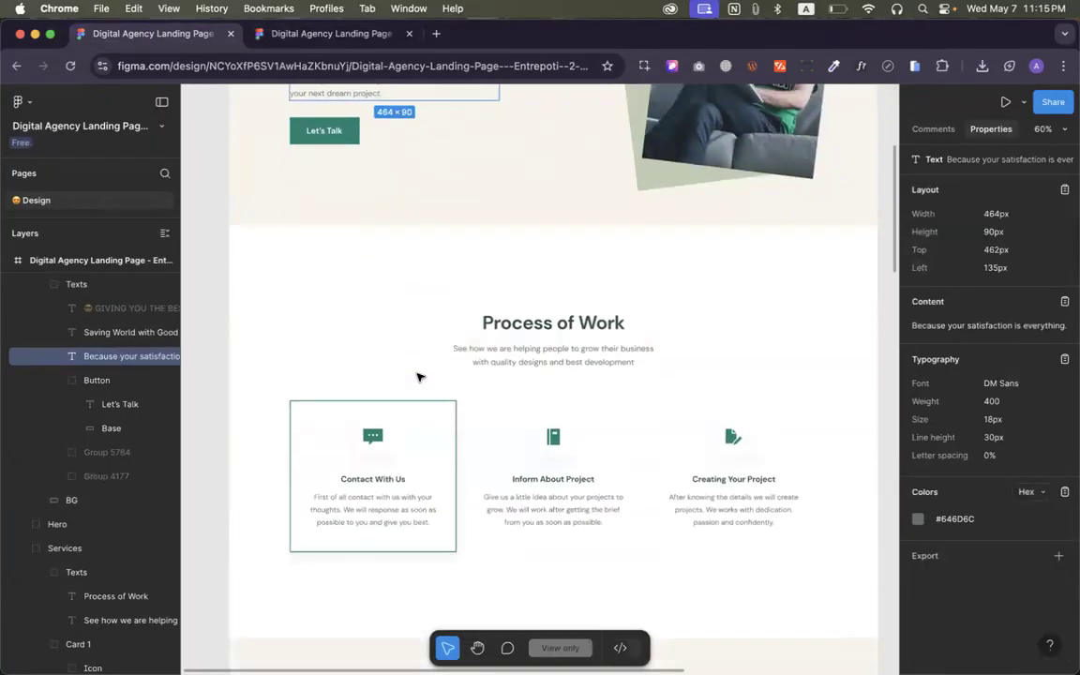
left_click(521, 297)
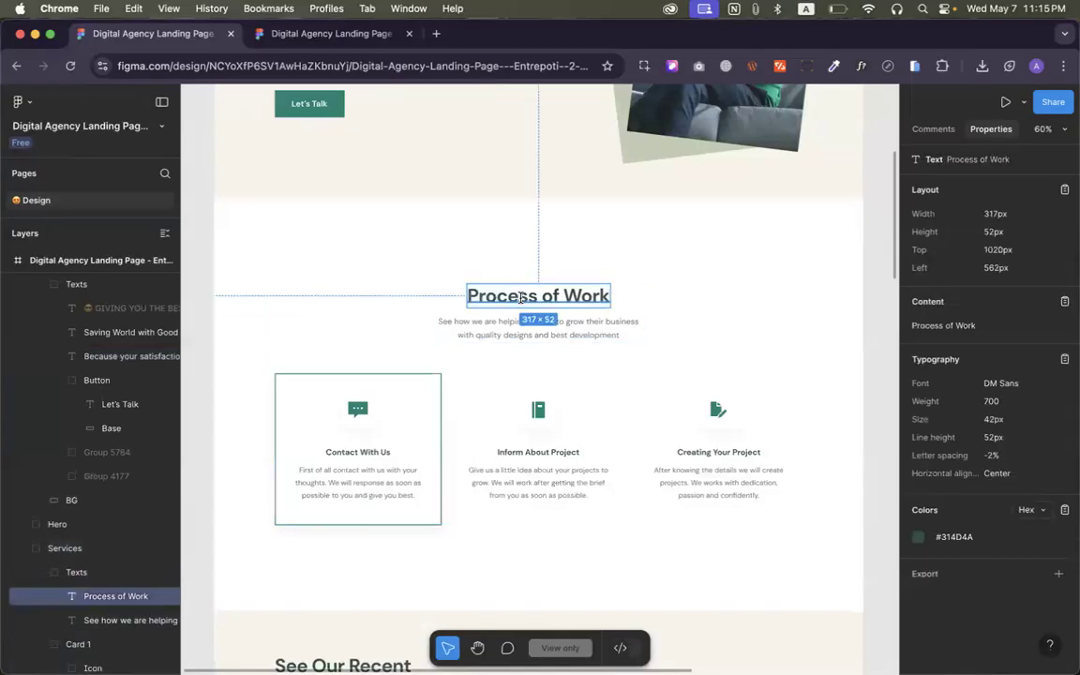
left_click(704, 307)
left_click(543, 298)
left_click(541, 298)
left_click(942, 325)
key("ctrl+Left")
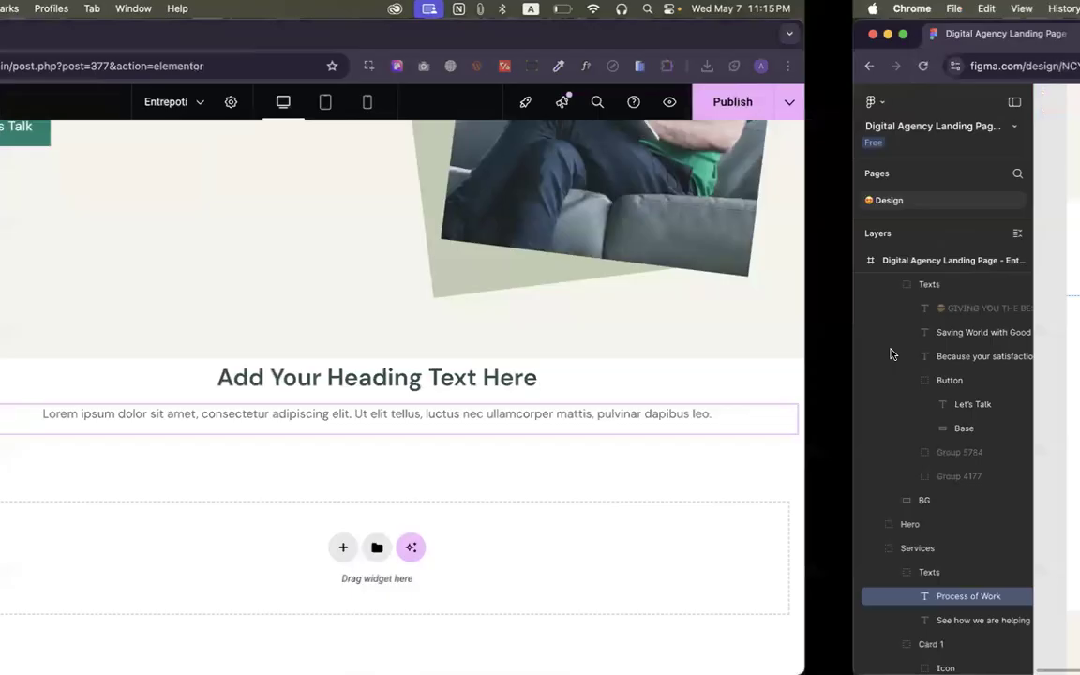
Replace the new heading's placeholder title with "Process of Work" and switch back to the Figma design
left_click(590, 378)
left_click(42, 179)
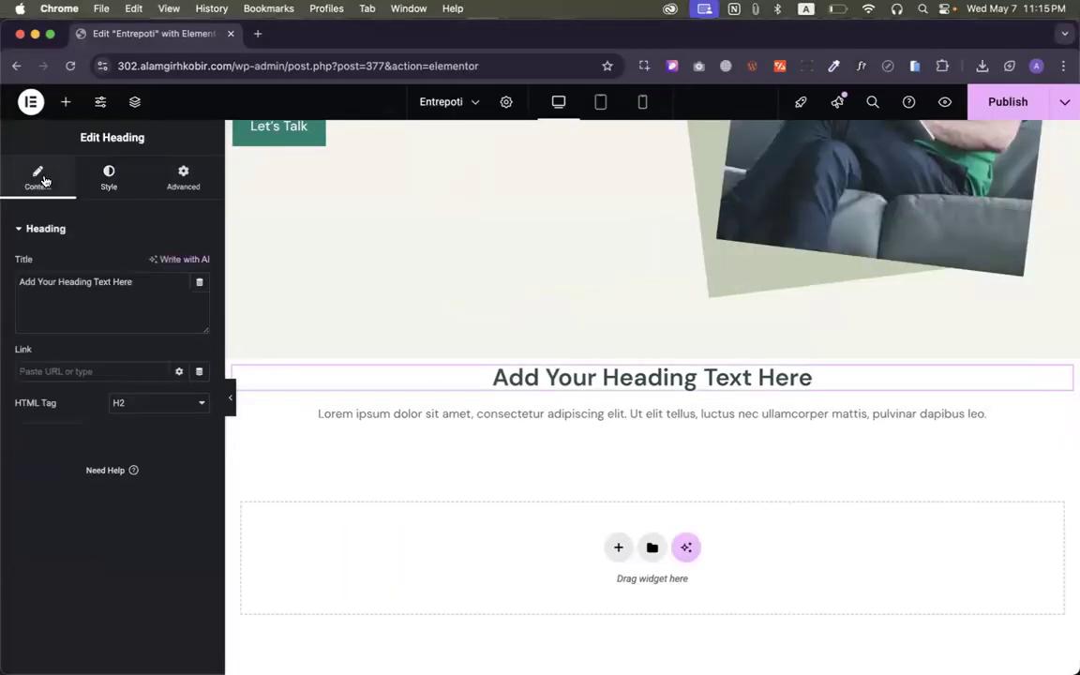
key("super+a")
key("super+v")
key("ctrl+Right")
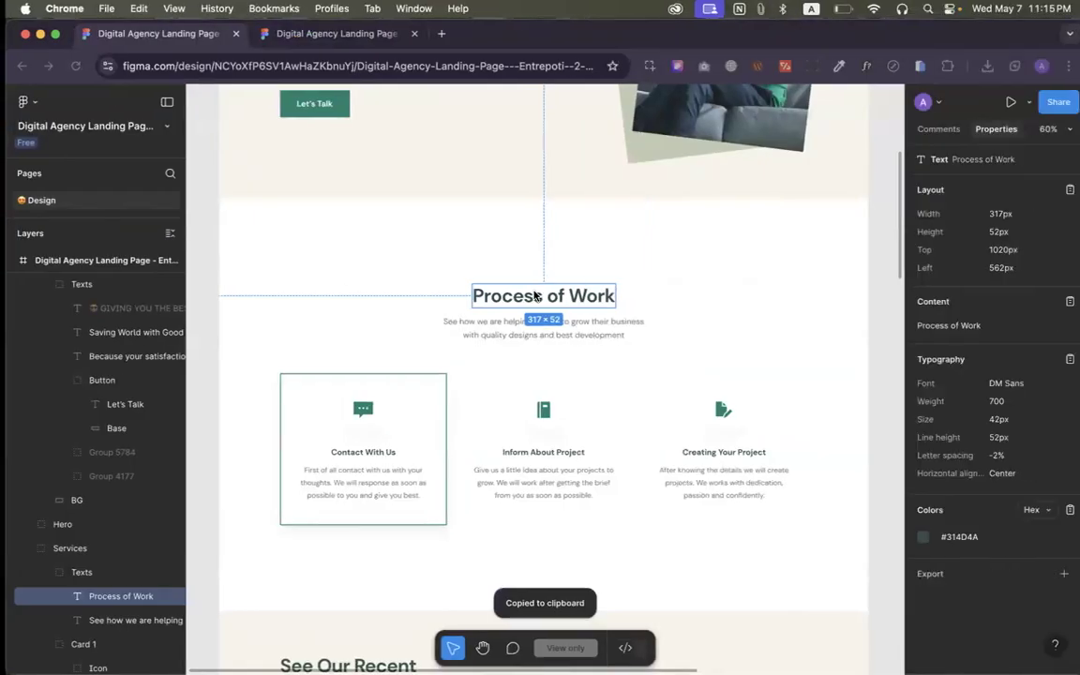
Replace the placeholder paragraph below the heading with the "See how we are helping people to grow their business" text from the Figma design
left_click(539, 328)
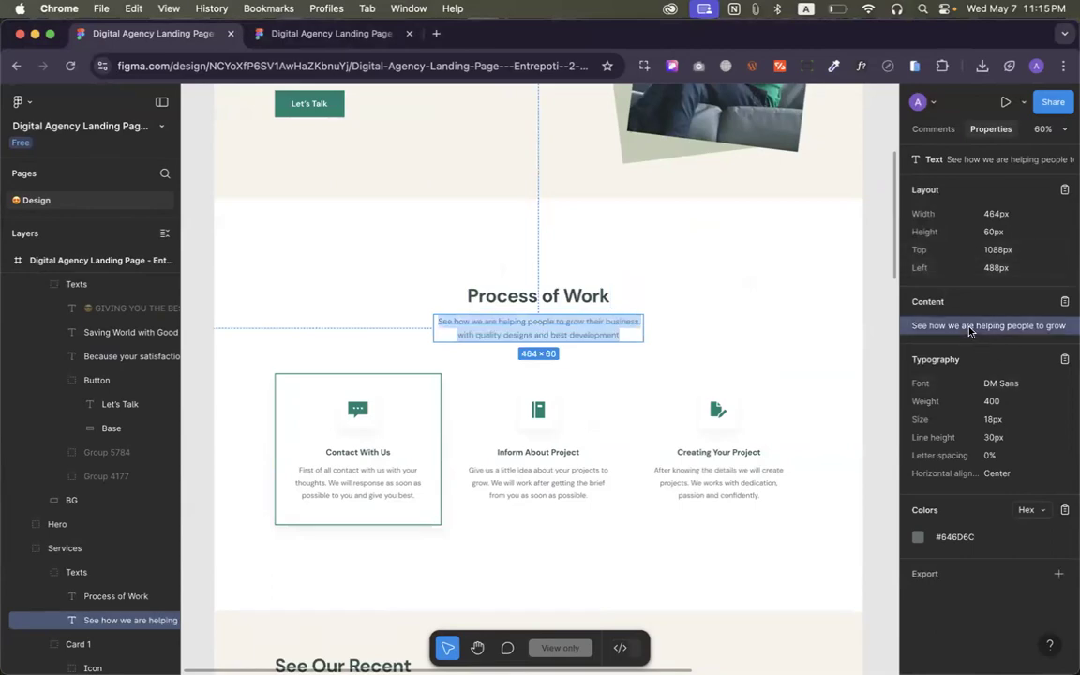
left_click(970, 328)
key("ctrl+Left")
left_click(468, 413)
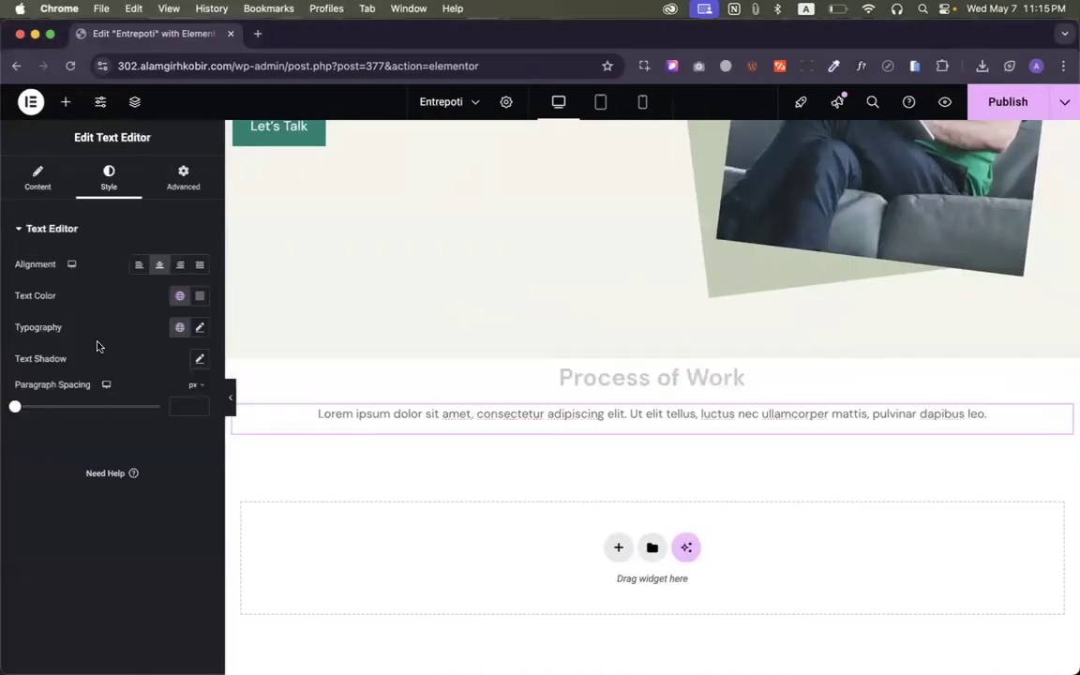
left_click(52, 176)
left_click(91, 468)
key("super+a")
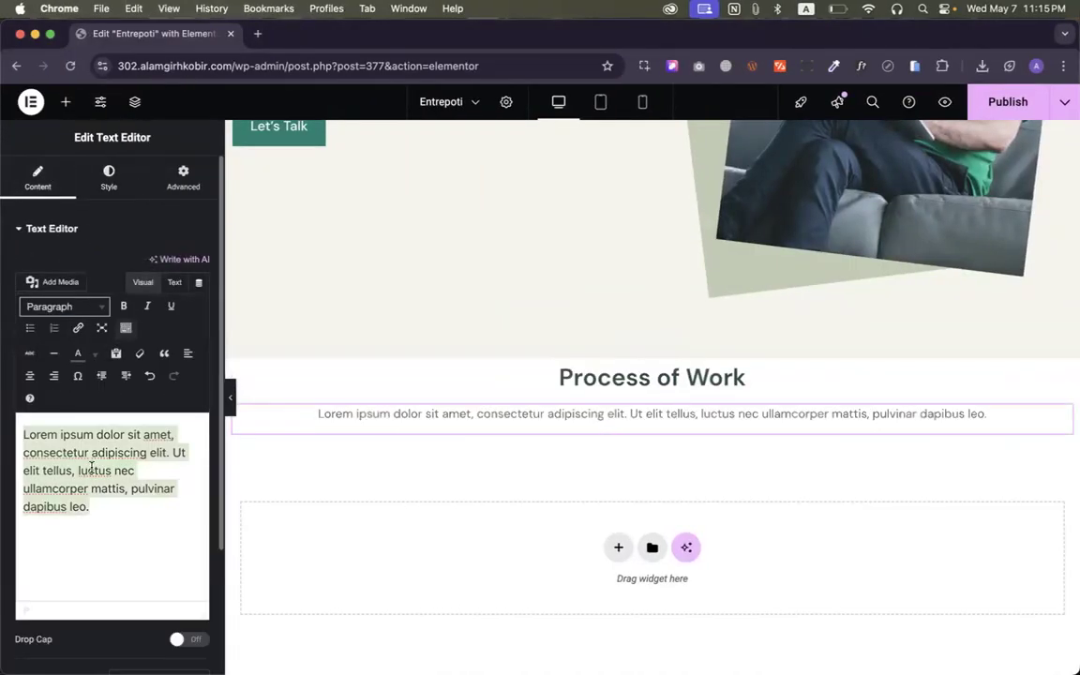
key("super+v")
Switch the paragraph's padding to unlinked percent values and set the left and right padding to 25%
key("ctrl+Right")
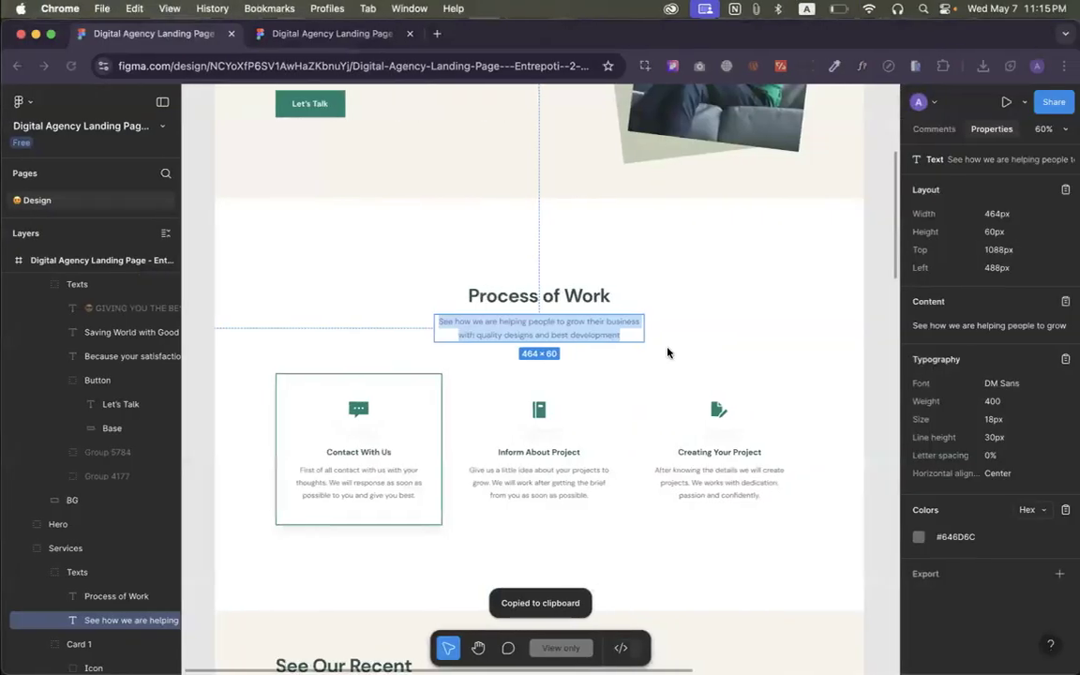
key("ctrl+Left")
left_click(182, 176)
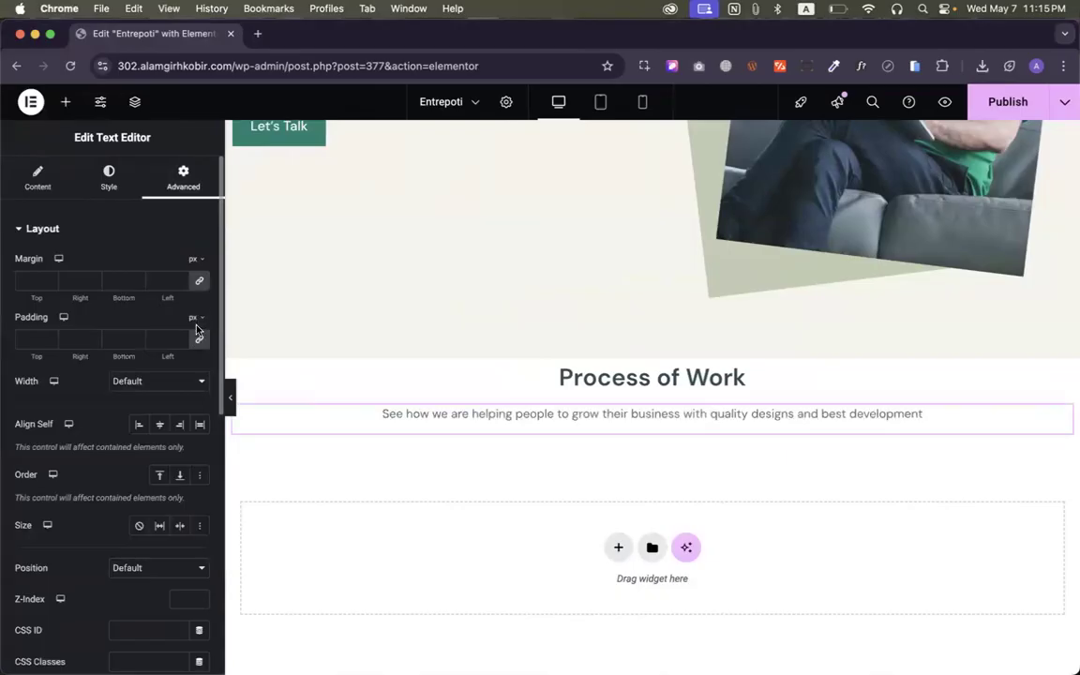
left_click(196, 319)
left_click(196, 339)
left_click(199, 339)
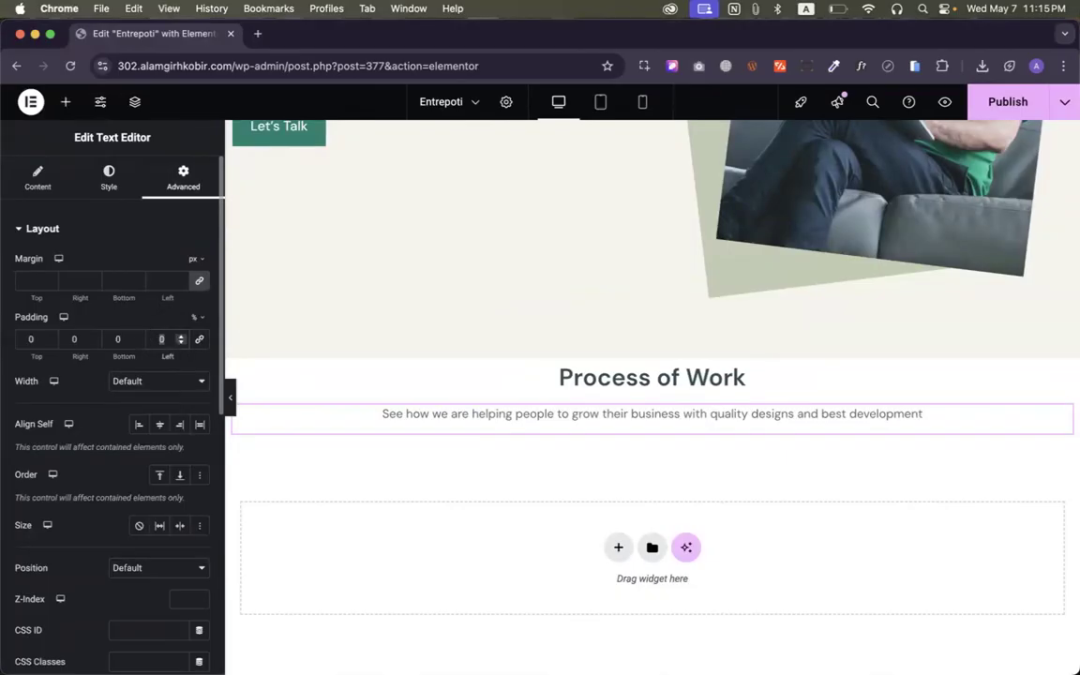
type("25")
double_click(70, 338)
type("25")
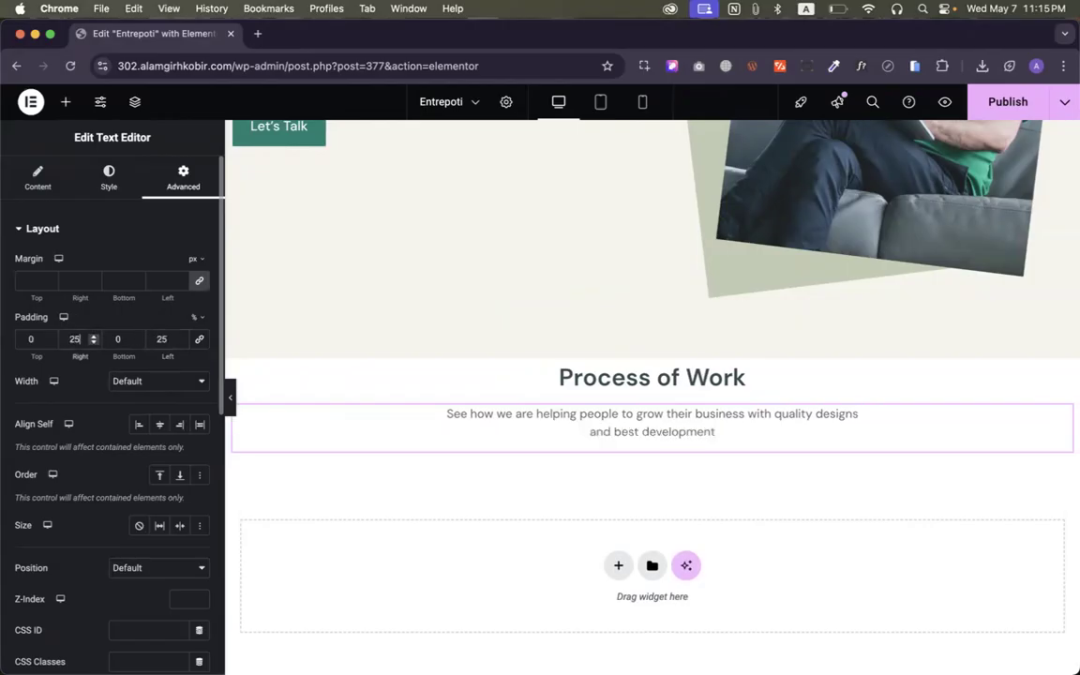
Try raising the paragraph's right padding to 35%
key("Up")
key("Up")
key("Up")
key("Up")
key("Up")
key("Up")
key("Up")
key("Up")
key("Up")
key("Up")
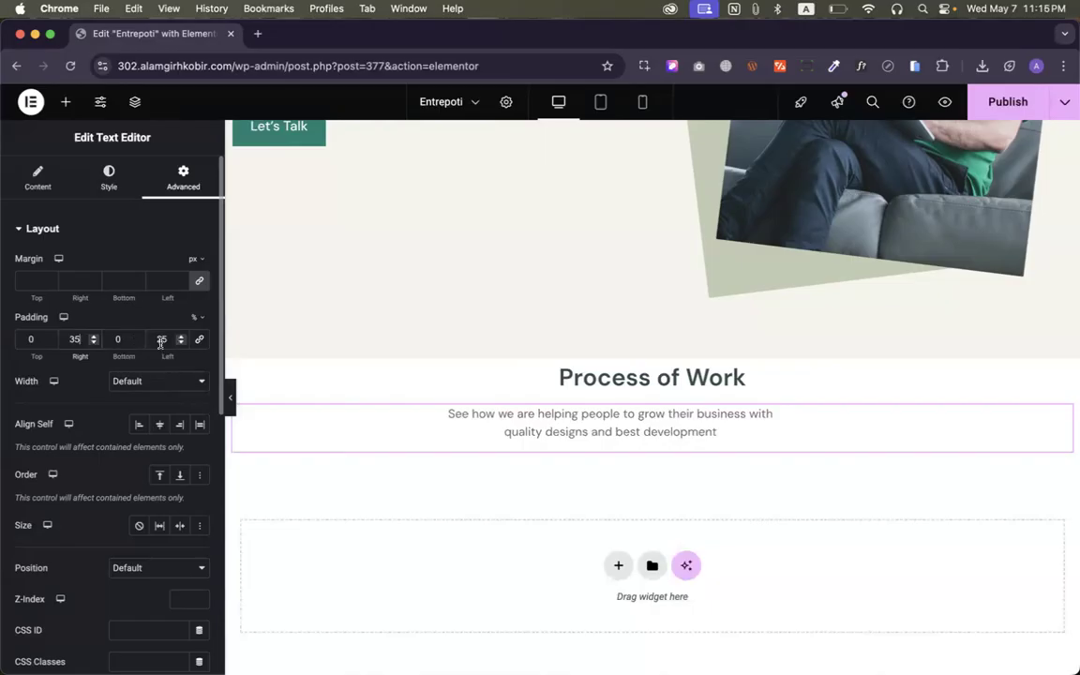
Adjust the paragraph's left padding to 30%
type("4")
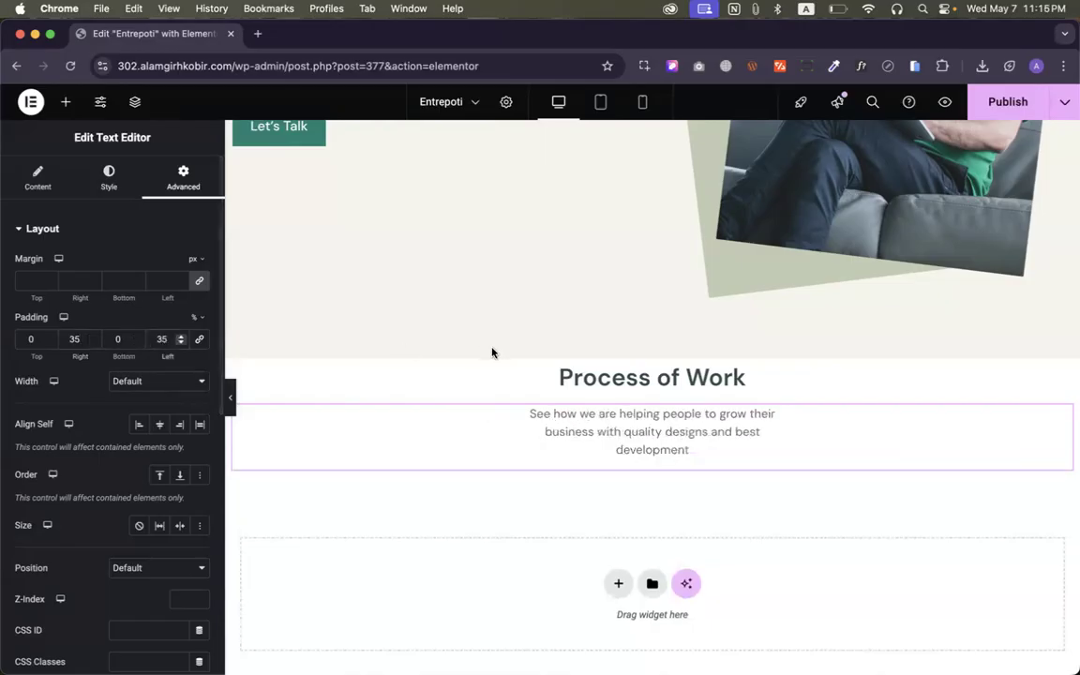
key("Down")
key("Down")
key("Down")
key("Down")
key("Down")
key("Down")
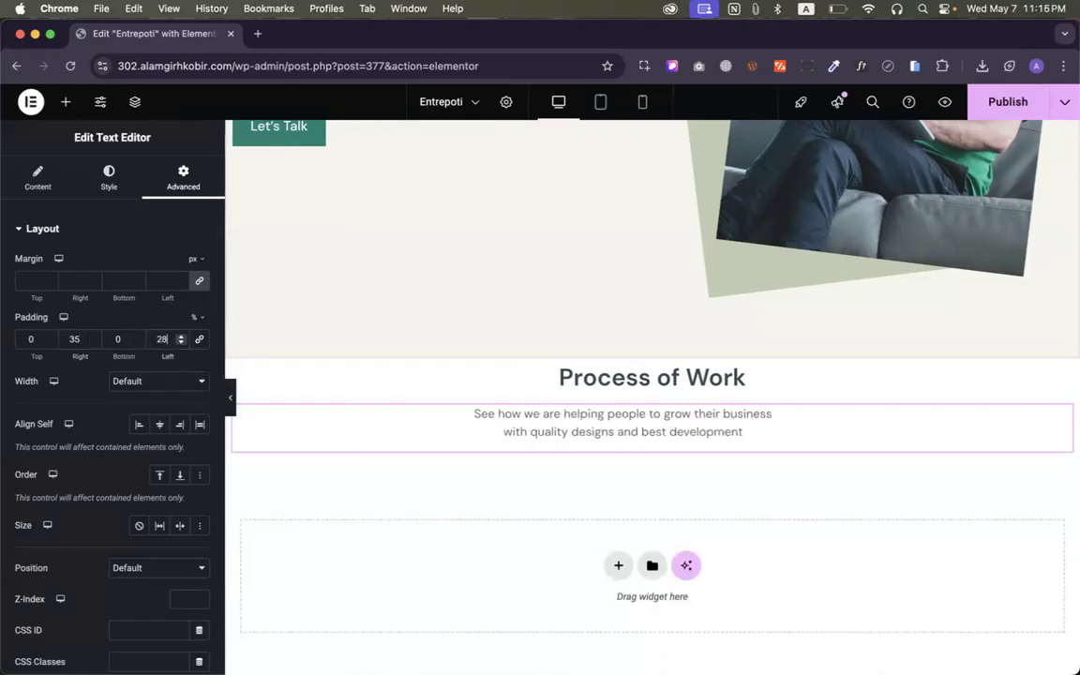
key("Up")
key("Up")
Bring the paragraph's right padding down to 30% to match its left padding
left_click(94, 343)
left_click(93, 343)
left_click(93, 343)
left_click(92, 343)
left_click(93, 343)
left_click(93, 343)
left_click(93, 338)
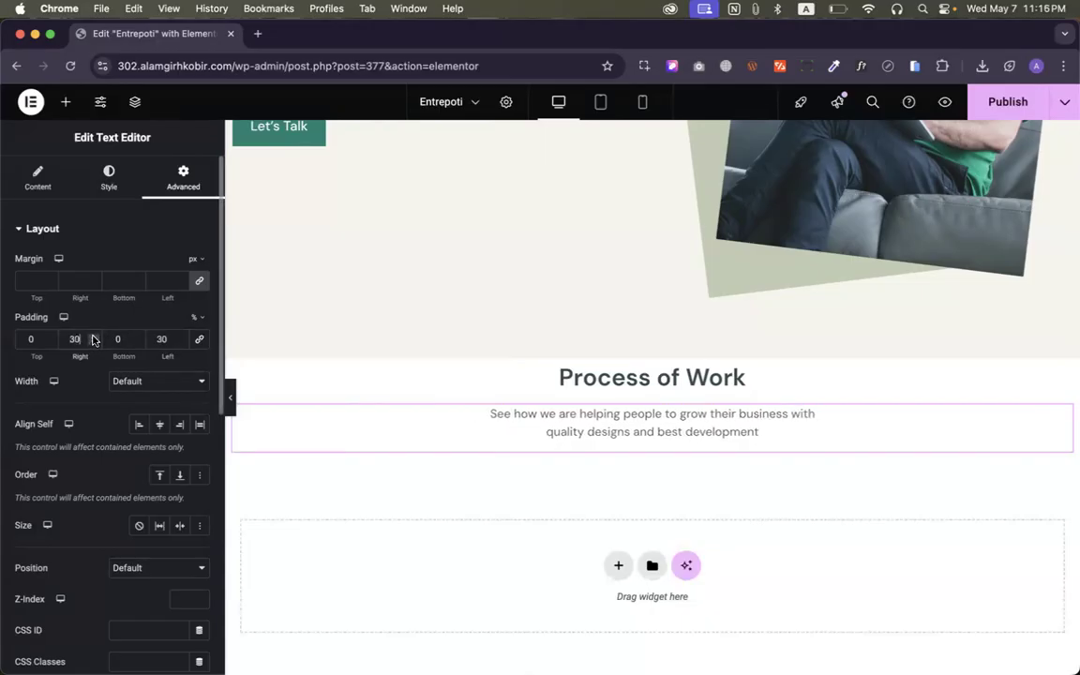
Check the three-card layout in the Figma design and add a Grid below the Process of Work paragraph
key("ctrl+Right")
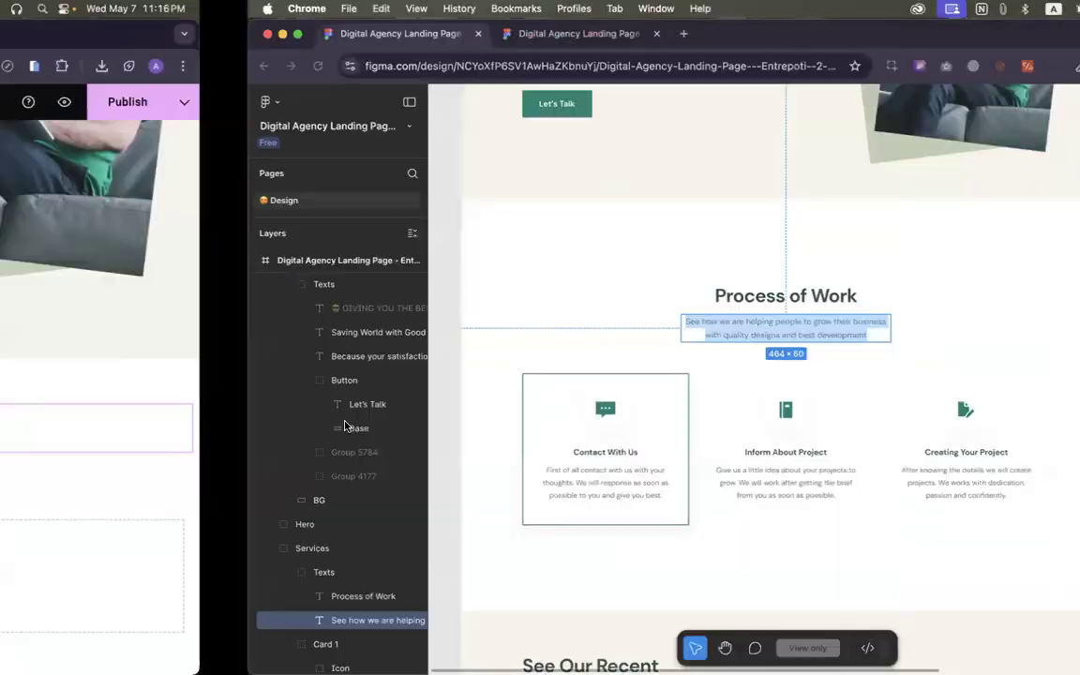
scroll(586, 366, "down", 3)
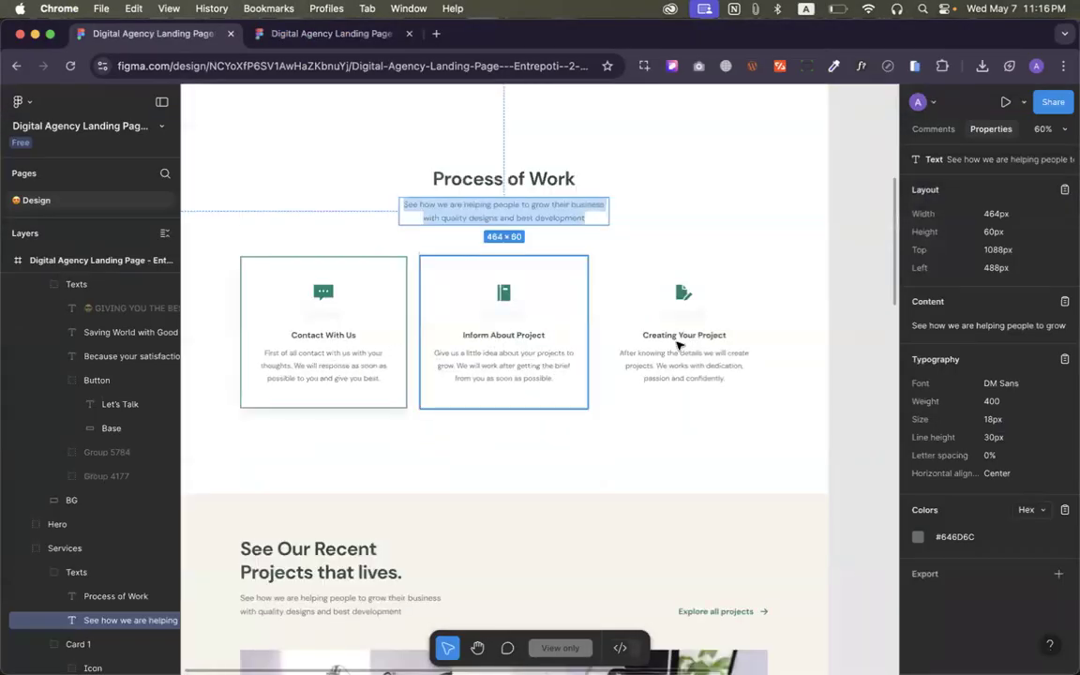
key("ctrl+Left")
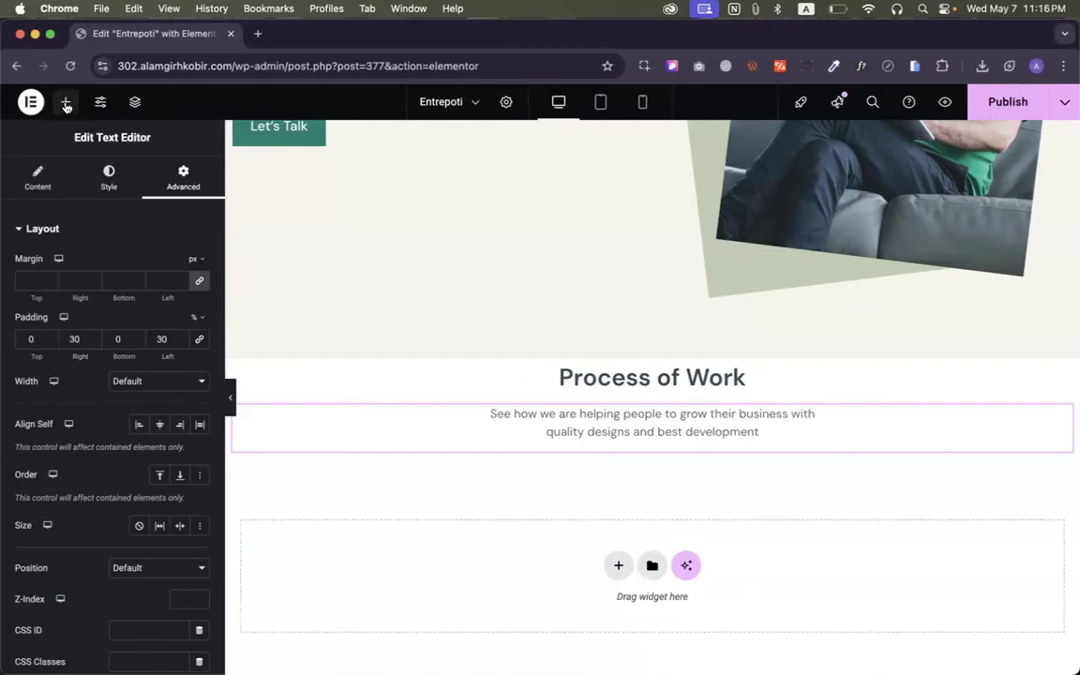
left_click(65, 103)
scroll(131, 338, "down", 2)
left_click_drag(157, 281, 634, 436)
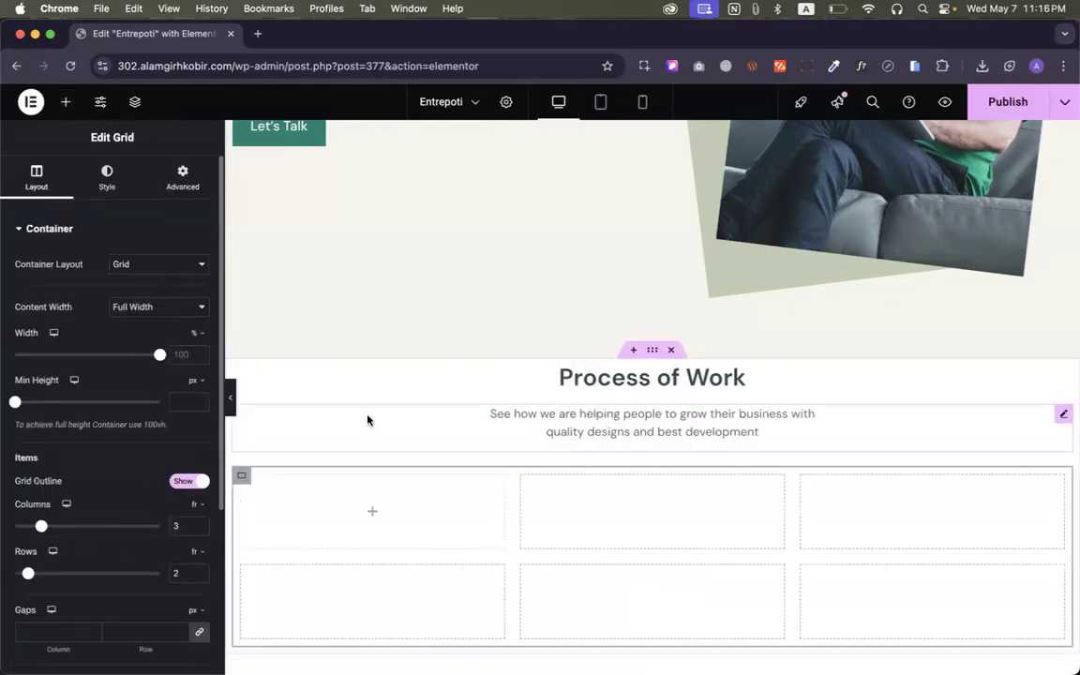
Reduce the new grid to 1 row, keeping its three columns
scroll(367, 419, "down", 3)
scroll(126, 380, "down", 3)
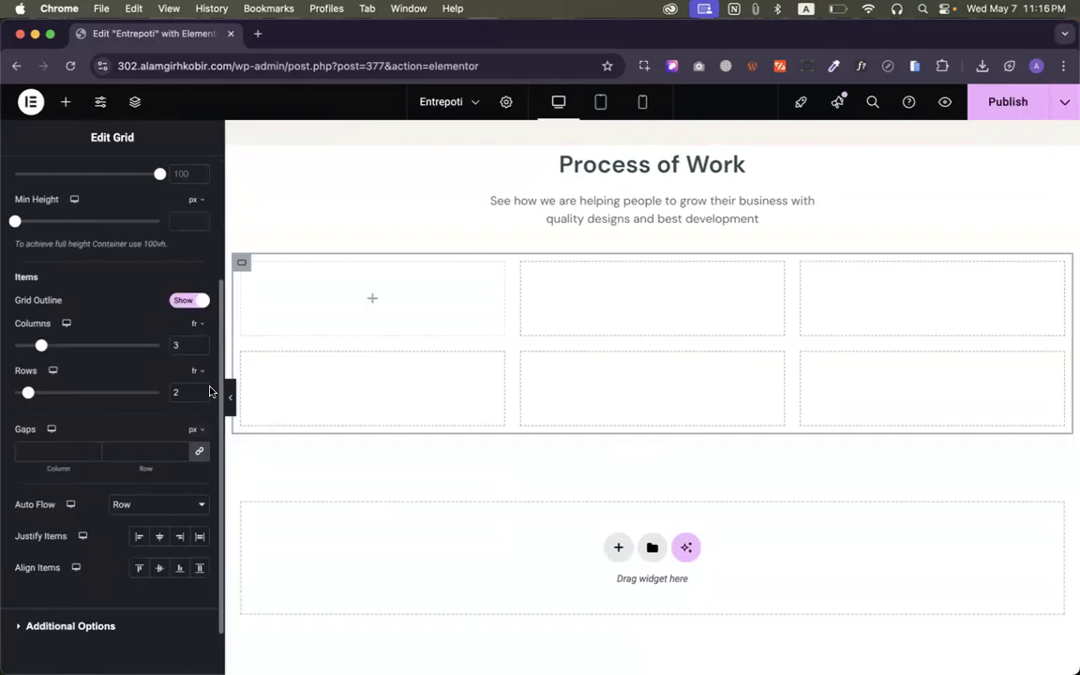
left_click(203, 395)
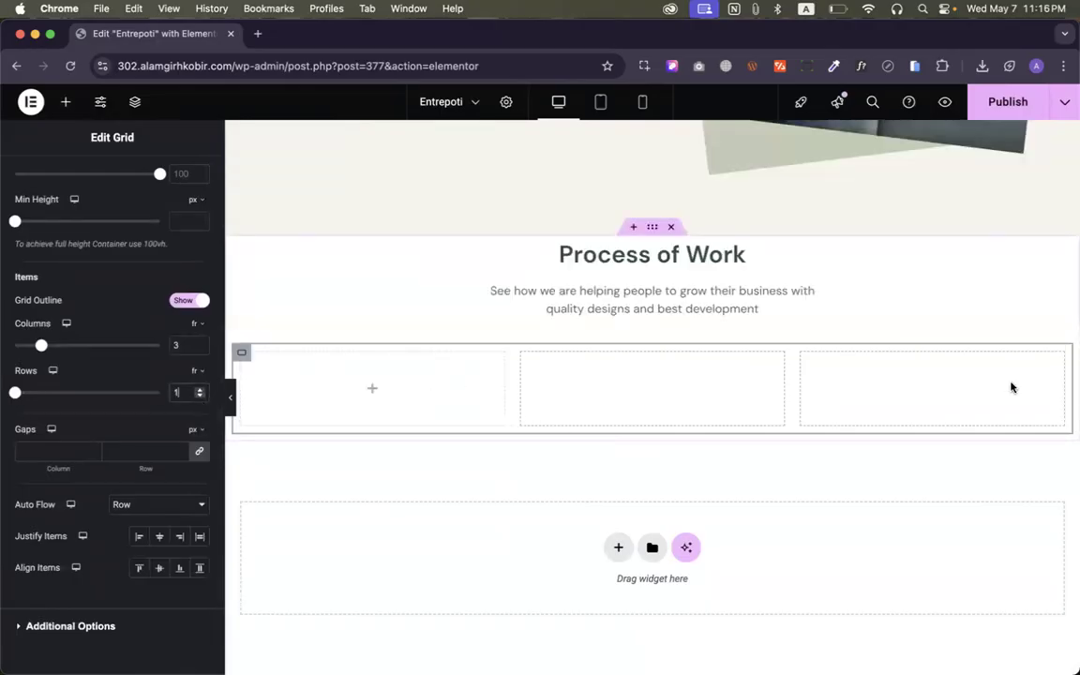
Place a Container in the grid's first cell to hold the first card from the Figma design
key("ctrl+Right")
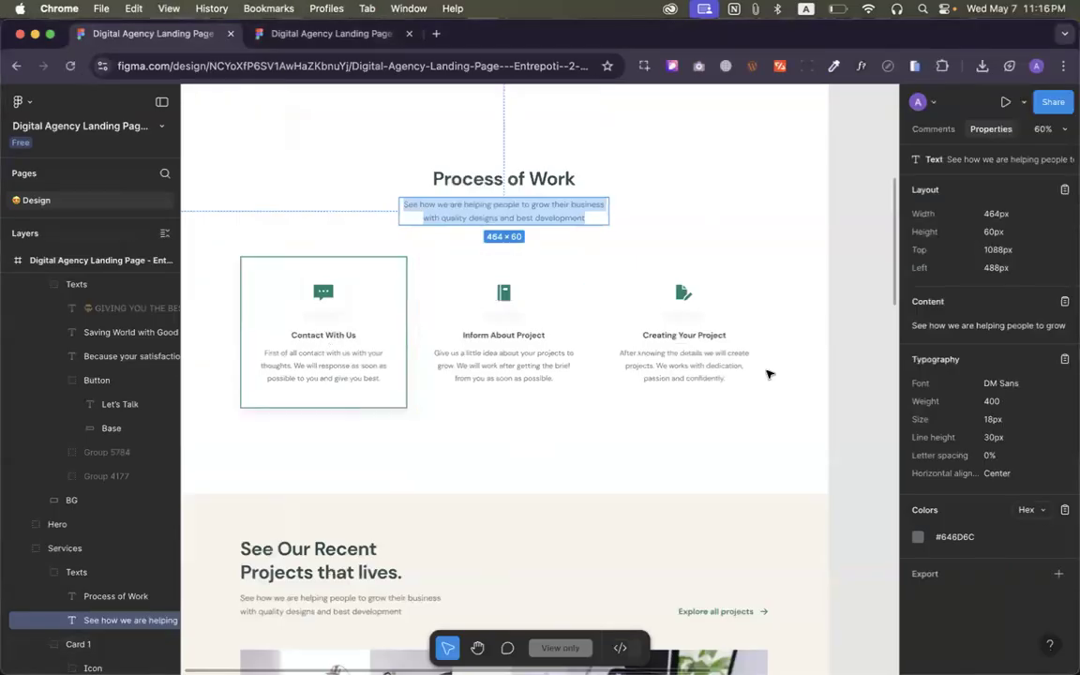
key("ctrl+Left")
left_click(66, 101)
left_click_drag(72, 393, 397, 392)
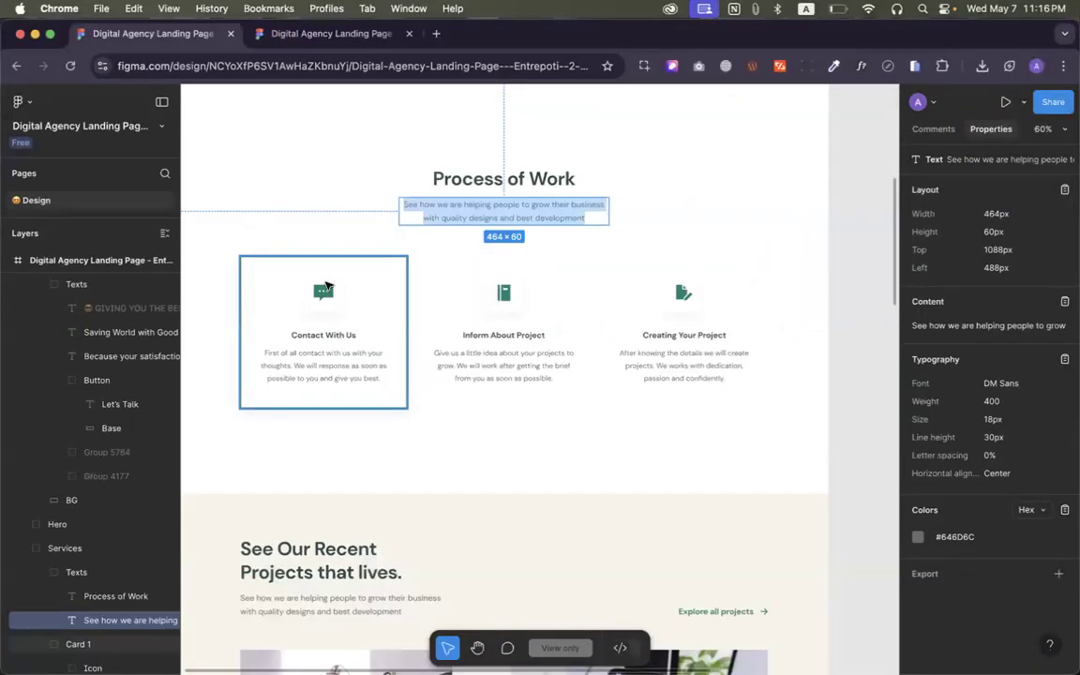
key("ctrl+Left")
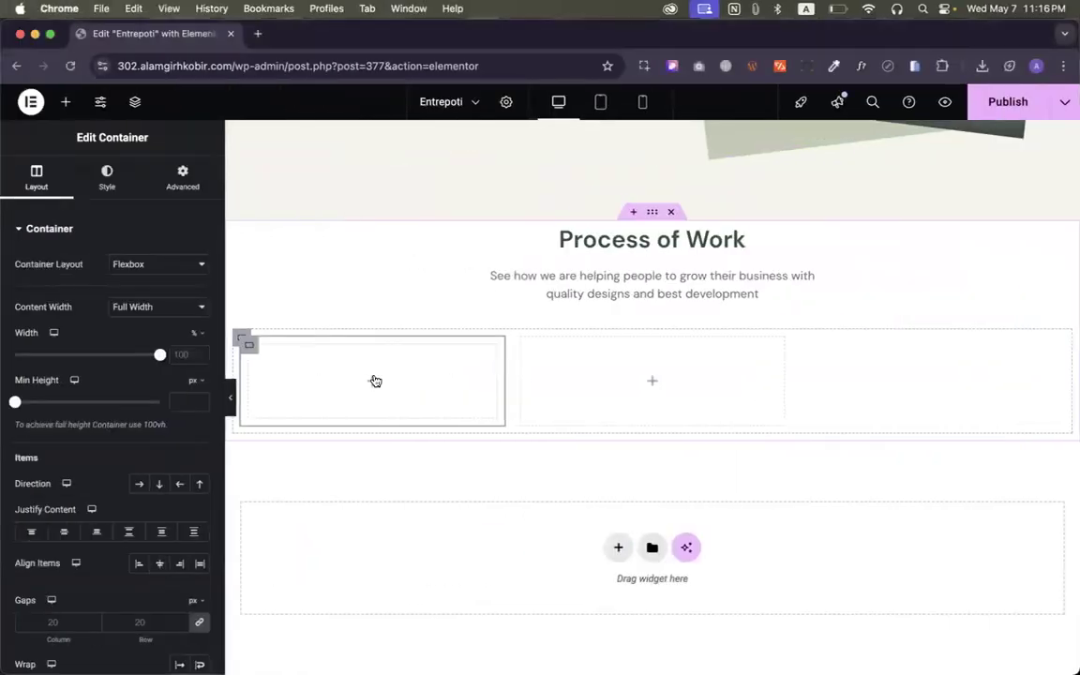
Find the Image Box widget by searching for "image" and add it to the container in the first grid cell
key("ctrl+Right")
key("ctrl+Left")
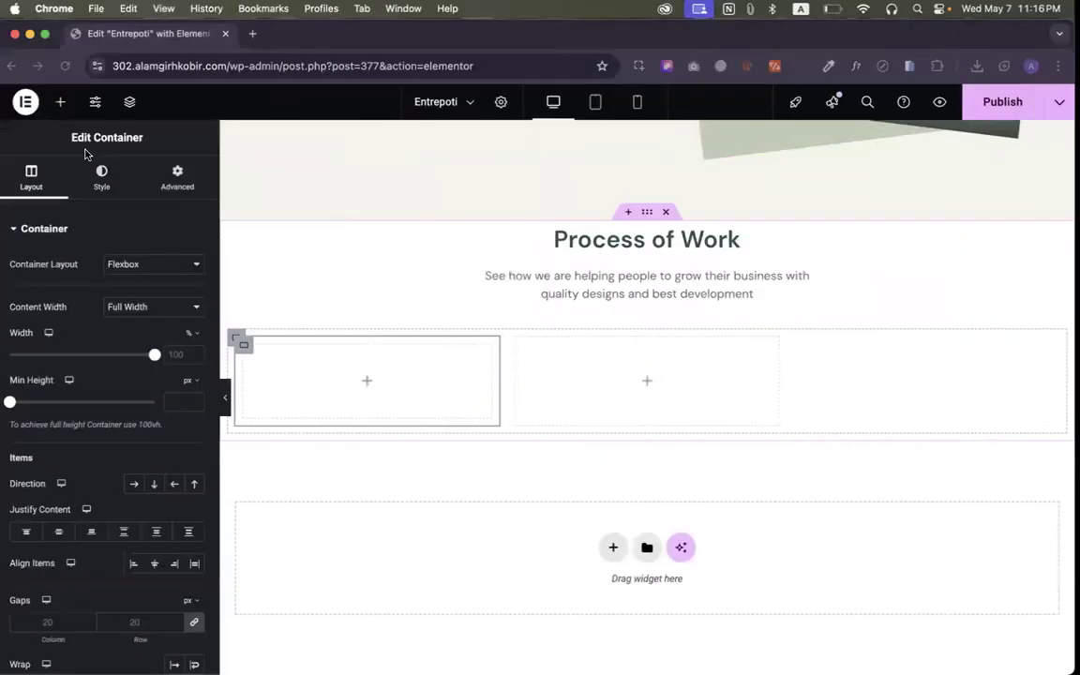
left_click(66, 103)
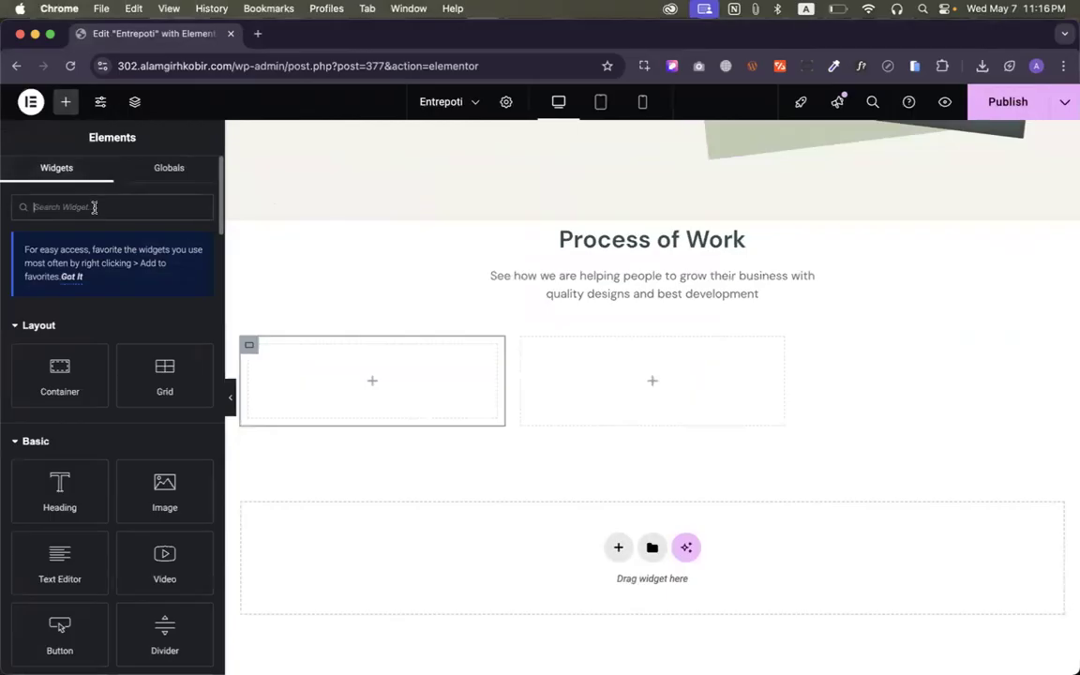
type("image")
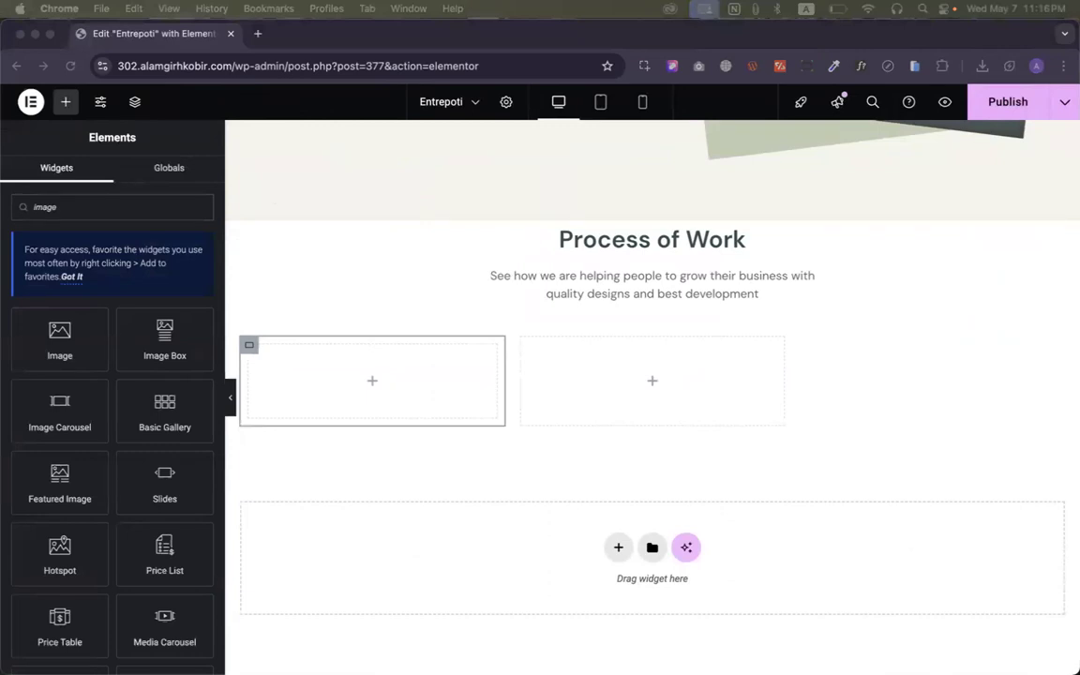
left_click(173, 360)
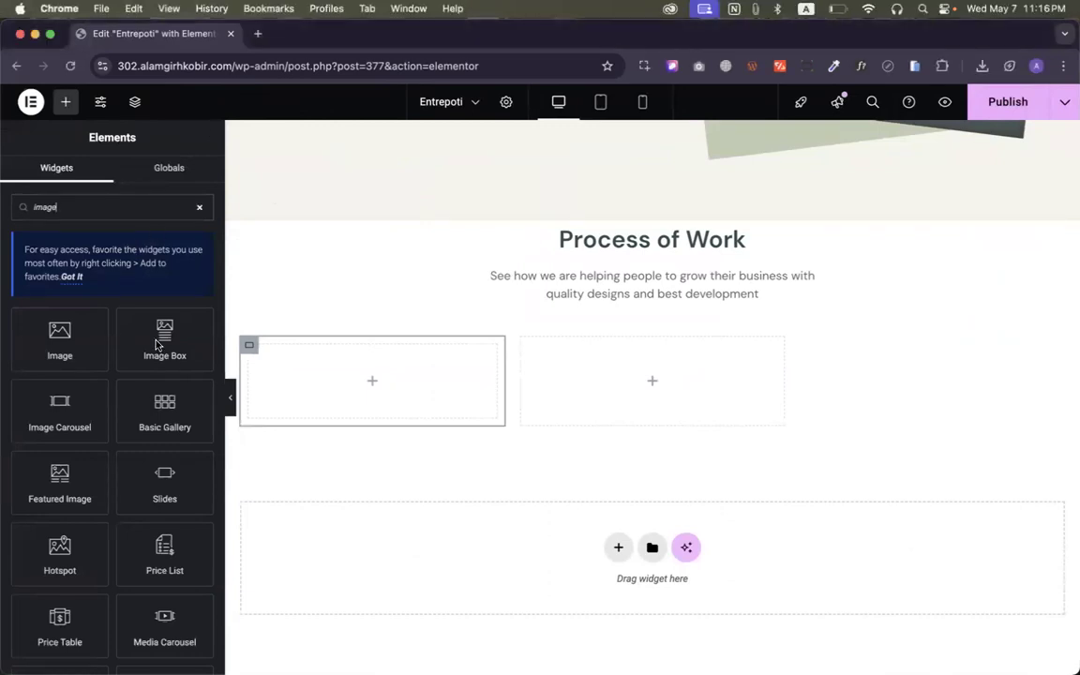
left_click_drag(174, 360, 359, 353)
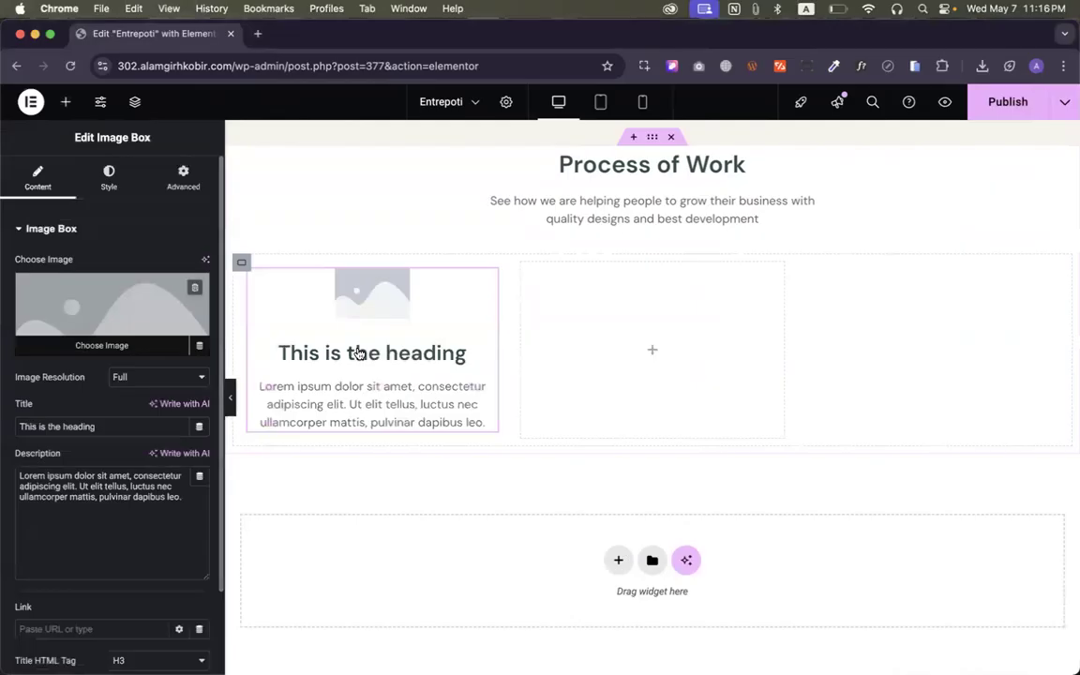
Open the Image Box's image selection, then export the Contact With Us icon group from Figma as a 1x PNG
left_click(99, 303)
key("ctrl+Right")
double_click(317, 304)
double_click(316, 304)
left_click(928, 379)
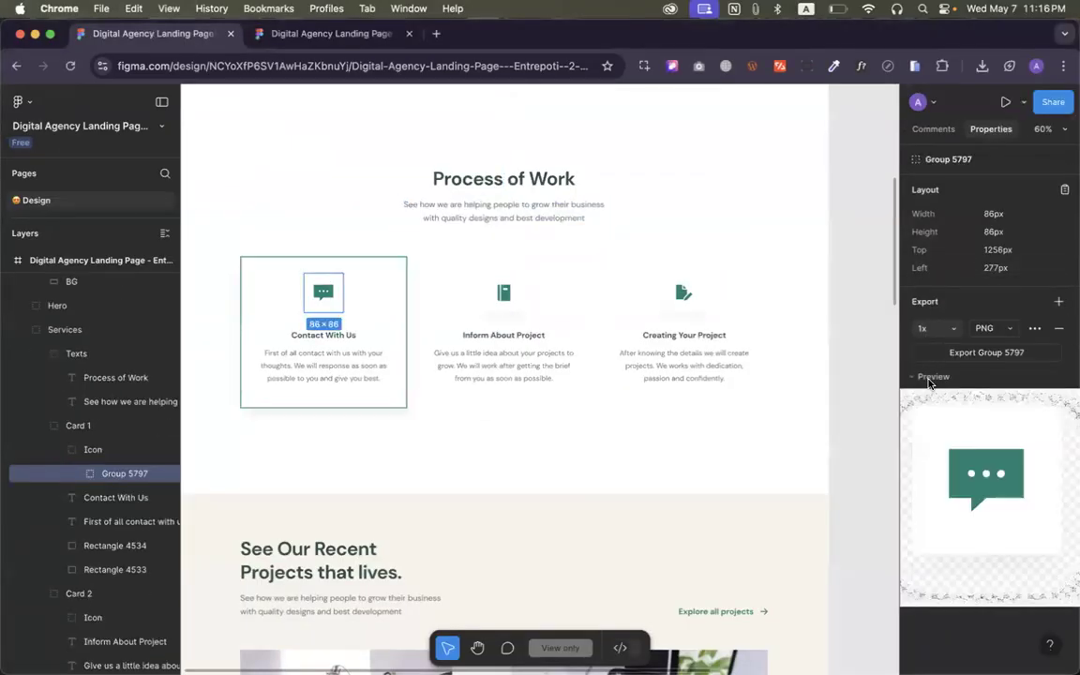
left_click(973, 353)
Upload the exported Group 5797.png to the media library and use it as the Image Box's image
key("ctrl+Left")
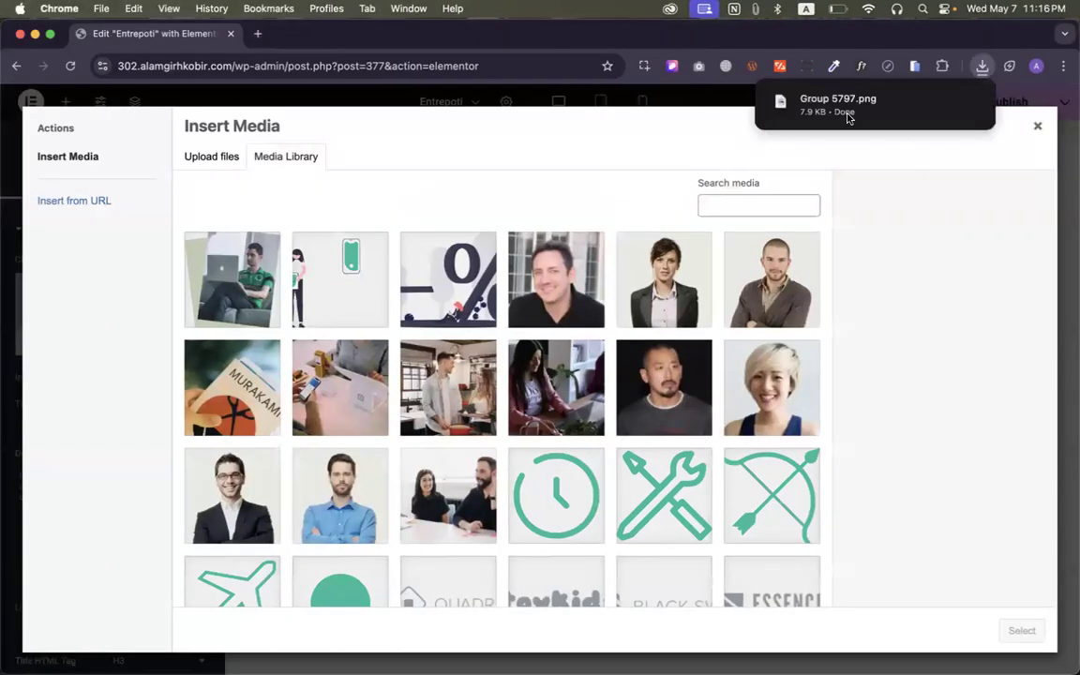
left_click_drag(847, 117, 768, 339)
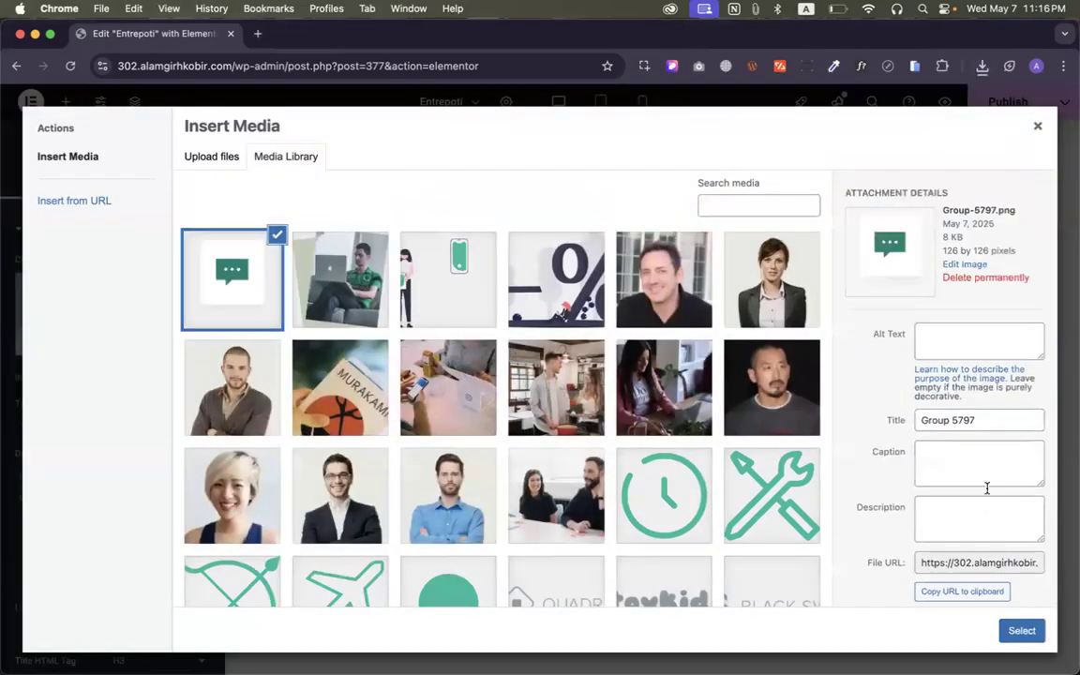
left_click(1022, 630)
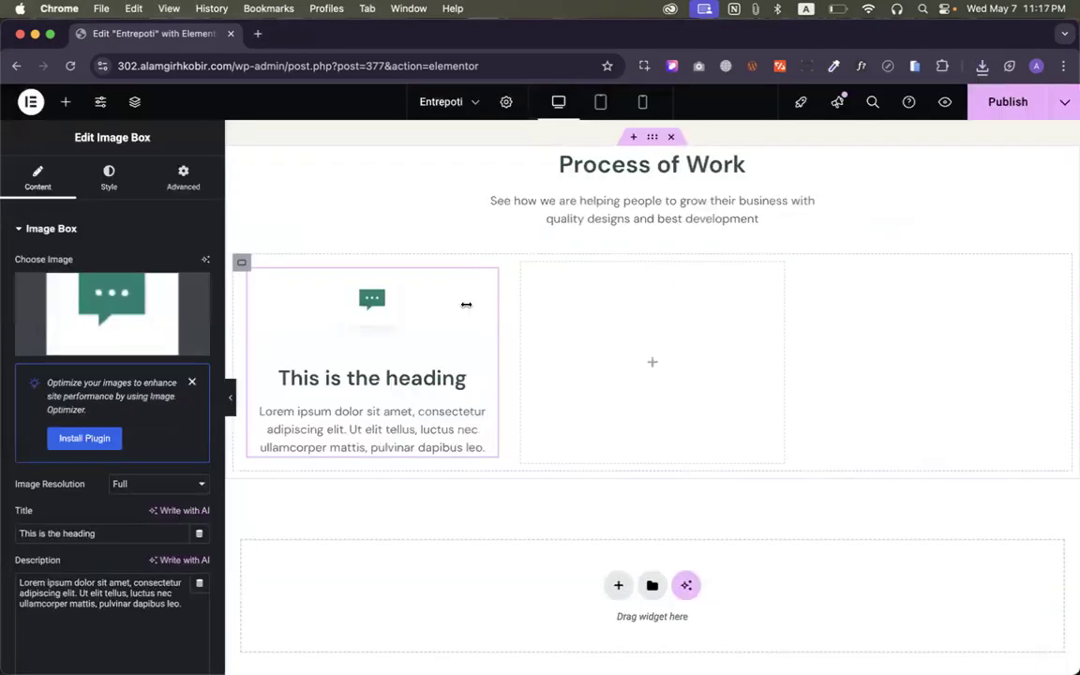
Replace the Image Box's title with "Contact With Us" copied from the Figma card
triple_click(96, 526)
key("ctrl+Right")
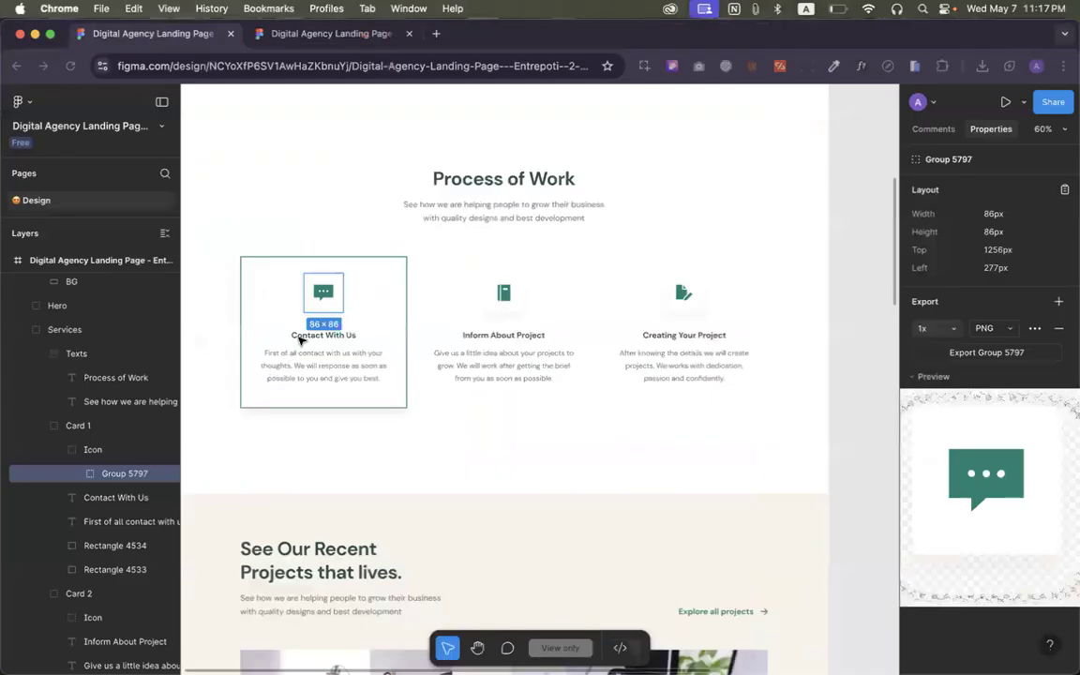
left_click(300, 339)
left_click(925, 324)
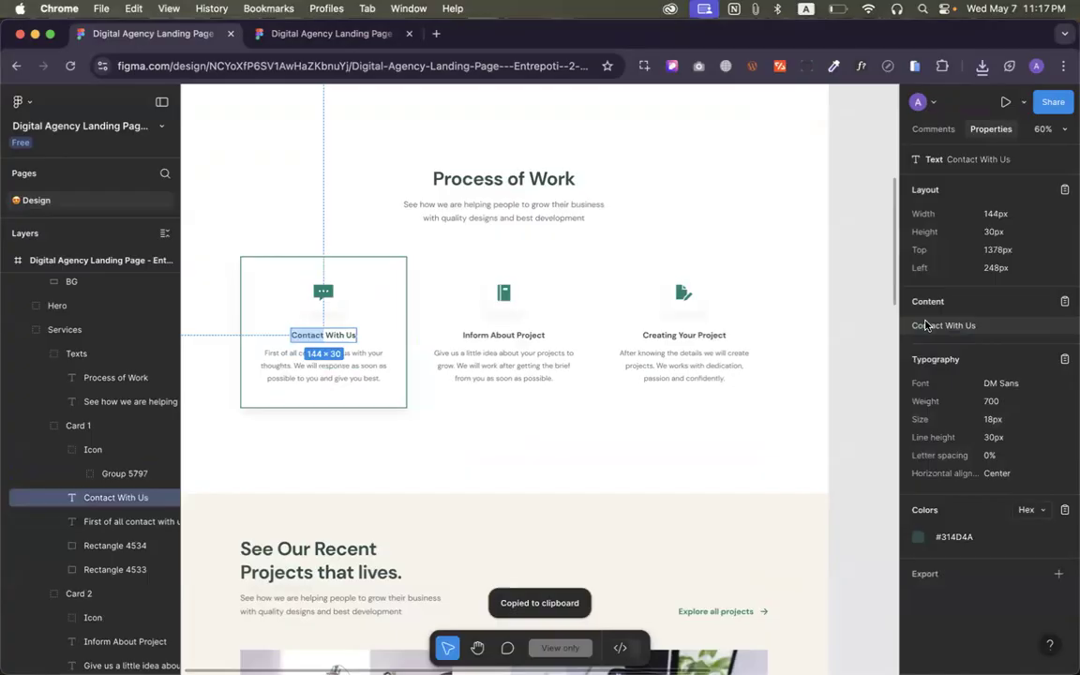
key("ctrl+Left")
key("super+v")
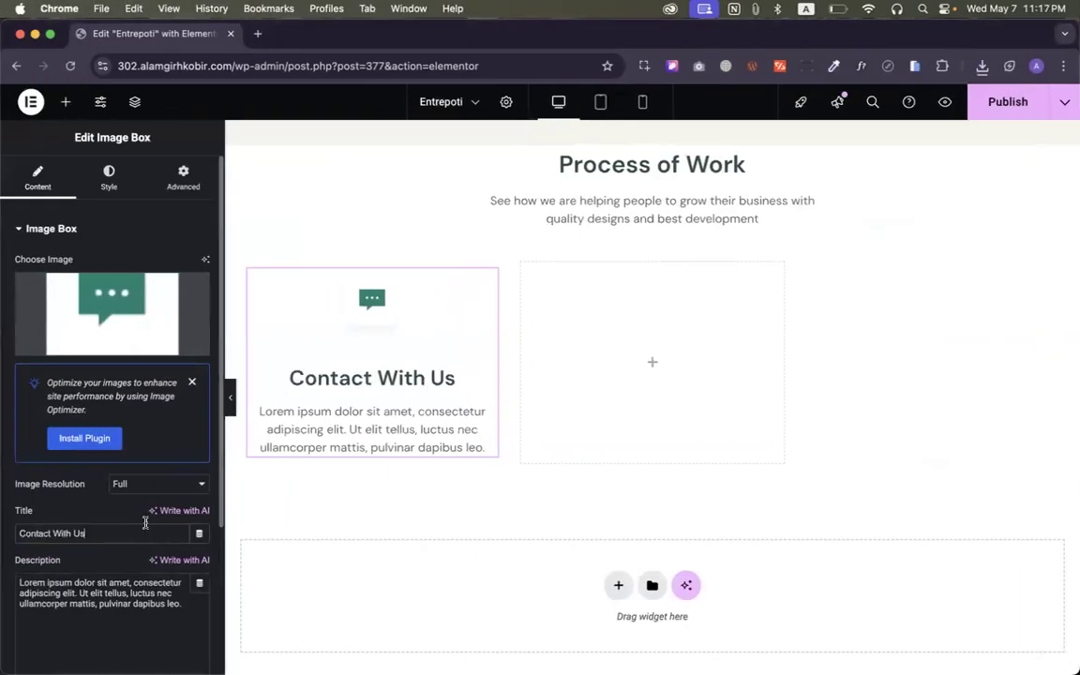
Replace the Image Box's description with the "First of all contact with us with your thoughts" text from the Figma card
key("ctrl+Right")
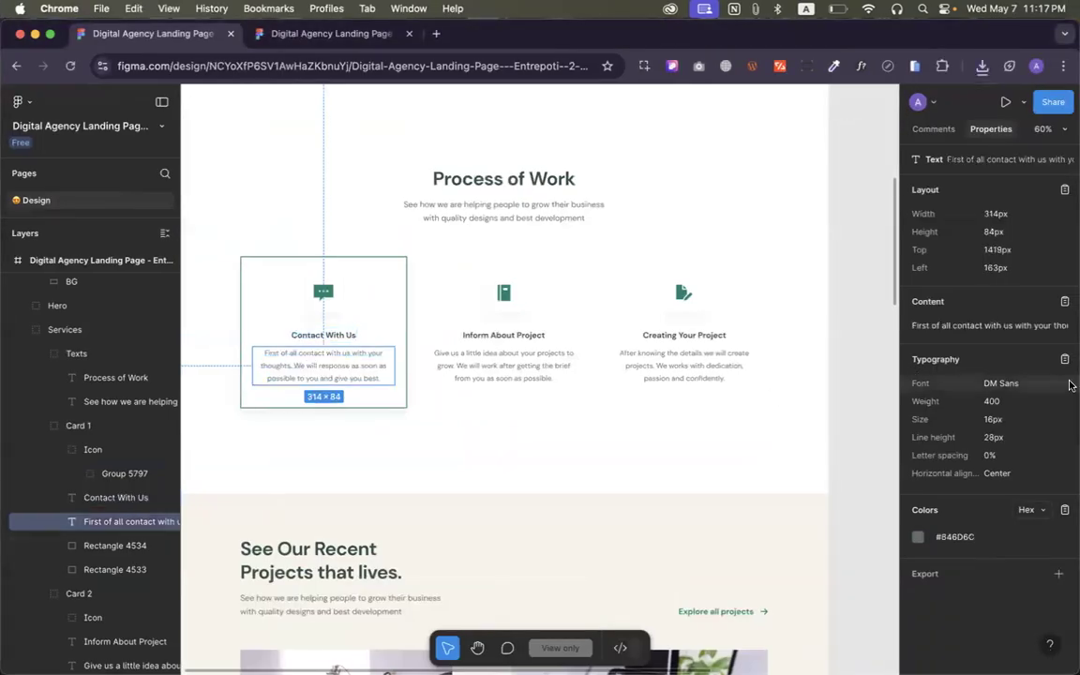
left_click(990, 327)
key("ctrl+Left")
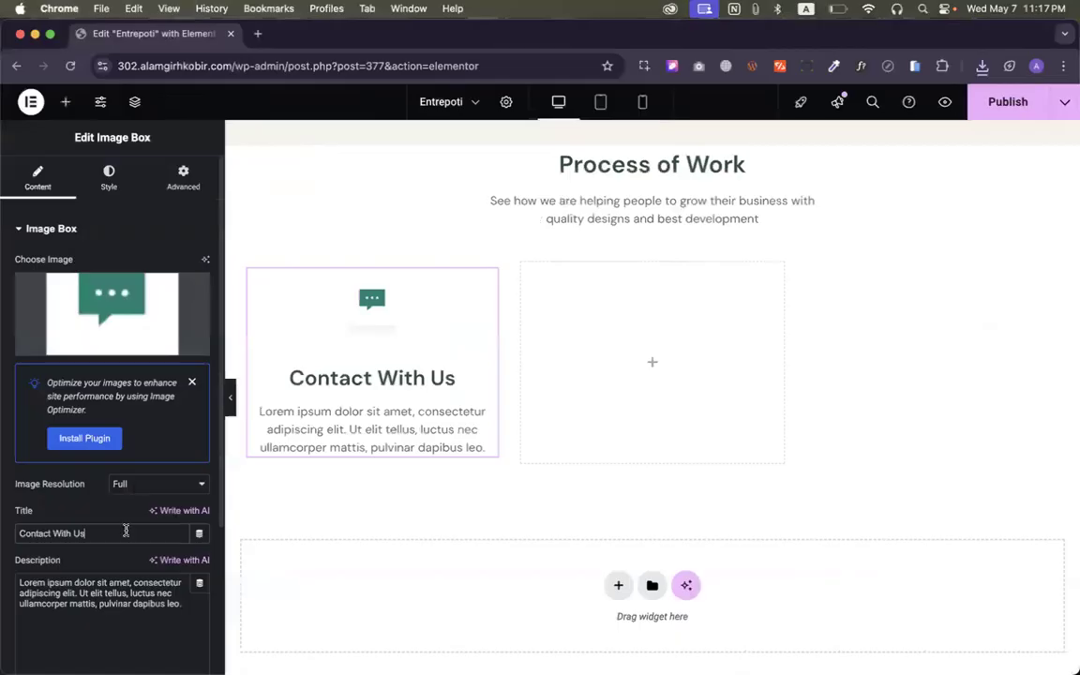
left_click(100, 639)
key("super+a")
key("super+v")
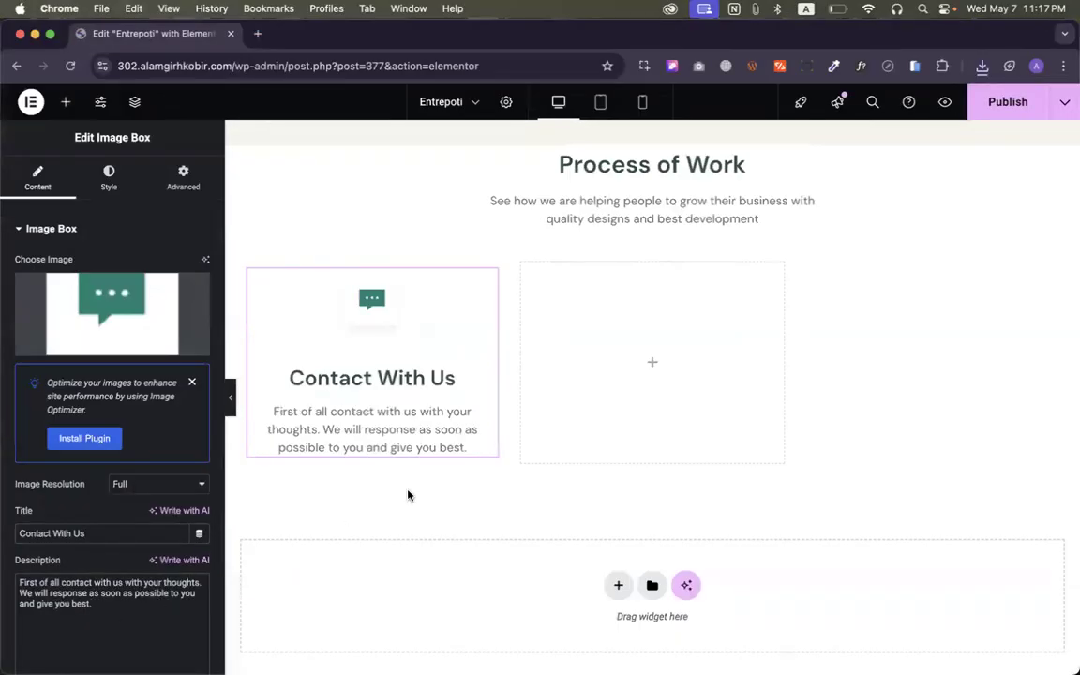
Copy the Contact With Us Image Box and paste it into the second and third cells of the Process of Work grid
right_click(425, 351)
key("ctrl+Right")
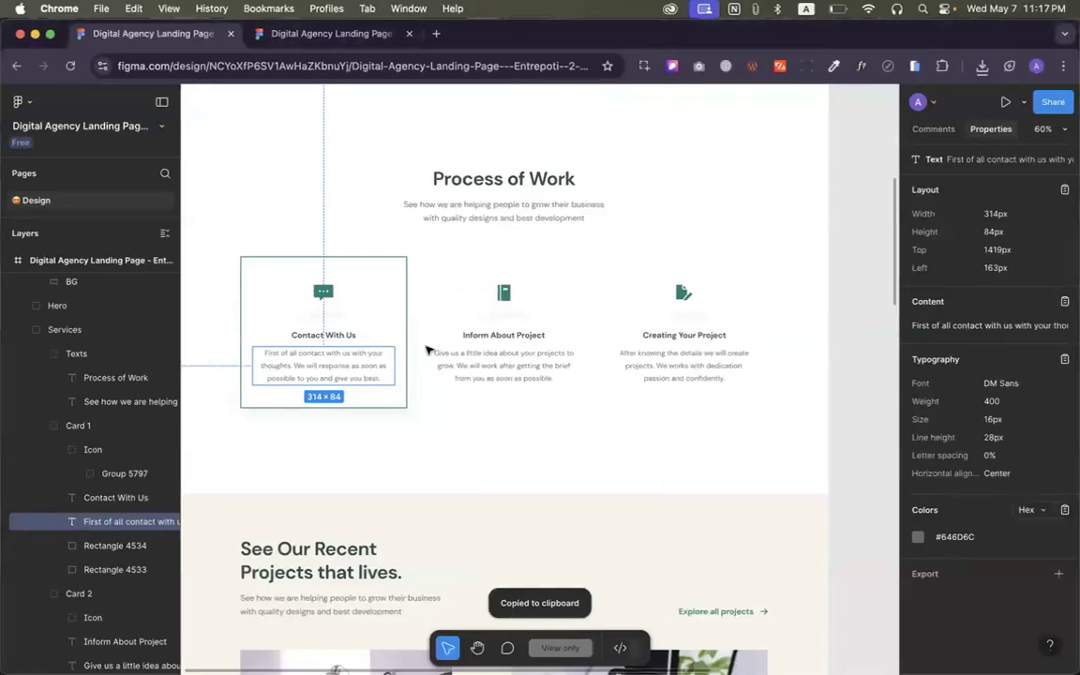
key("ctrl+Left")
left_click(463, 422)
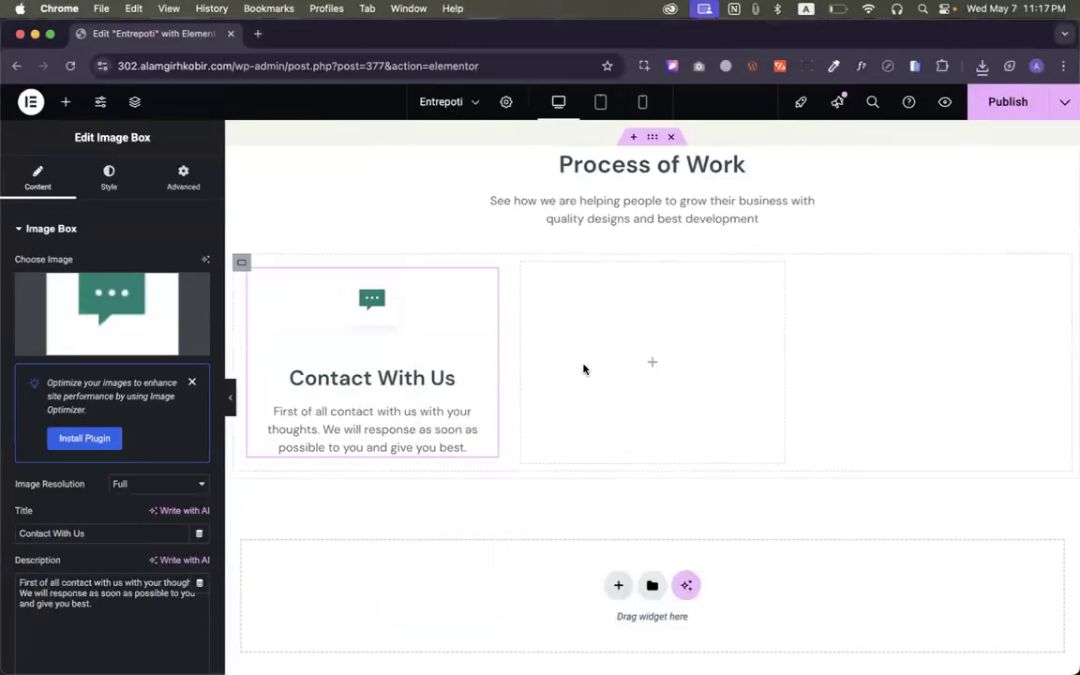
right_click(627, 348)
left_click(656, 424)
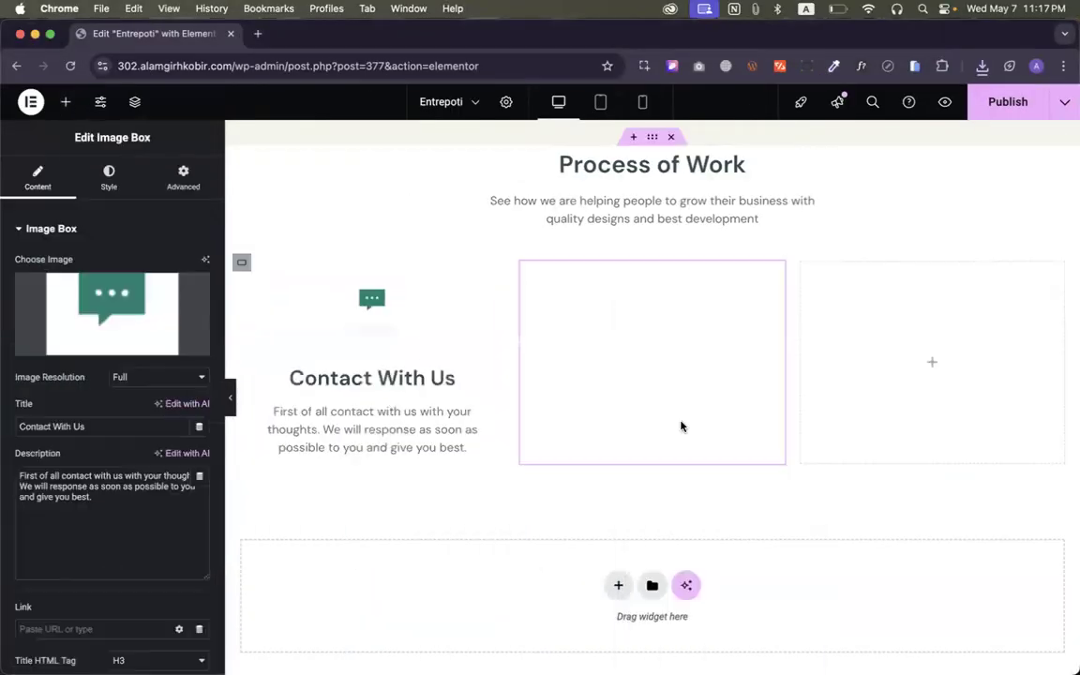
right_click(818, 355)
left_click(844, 427)
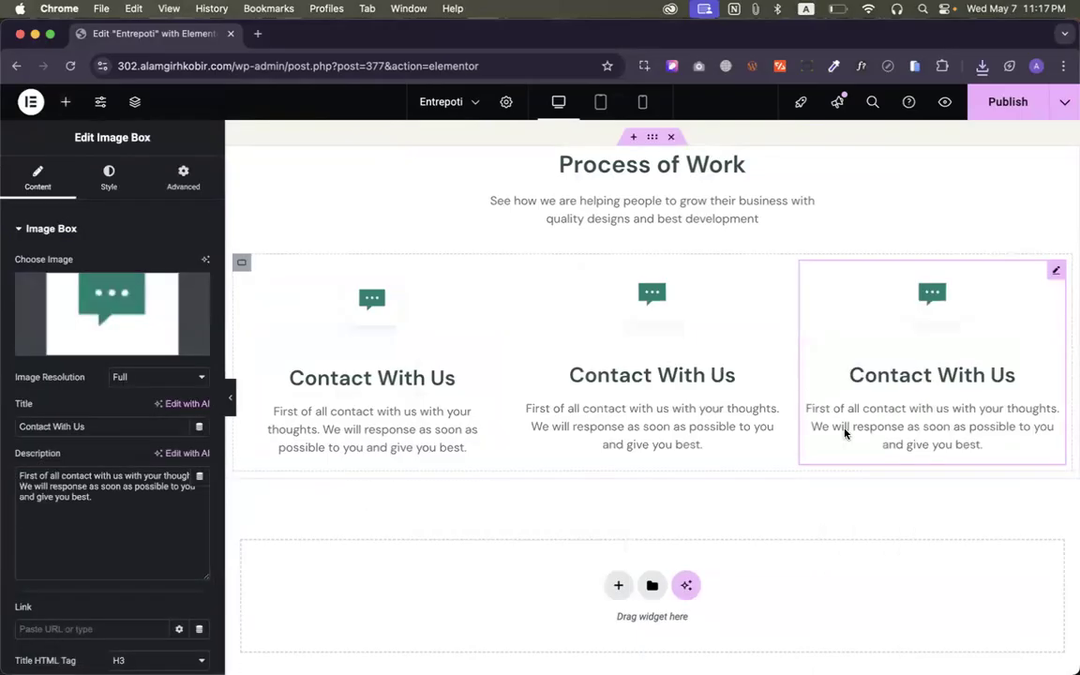
Inspect the typography of the Contact With Us card title in the Figma design
key("ctrl+Right")
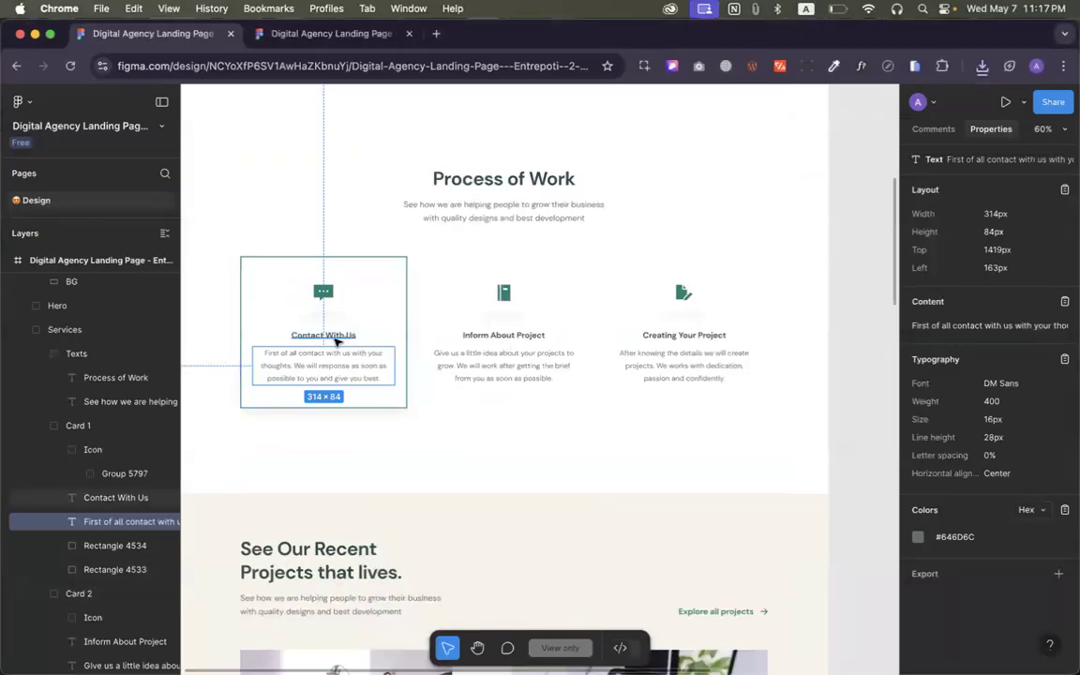
left_click(323, 335)
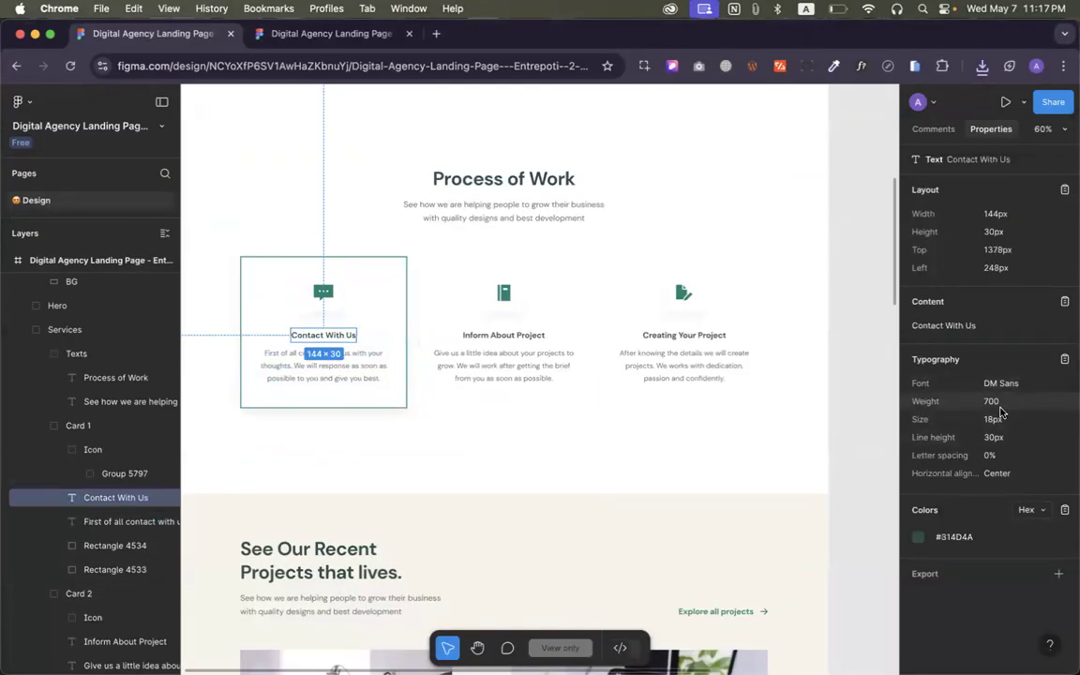
key("ctrl+Left")
Open the content style settings of the third card's Image Box and publish the page
left_click(109, 178)
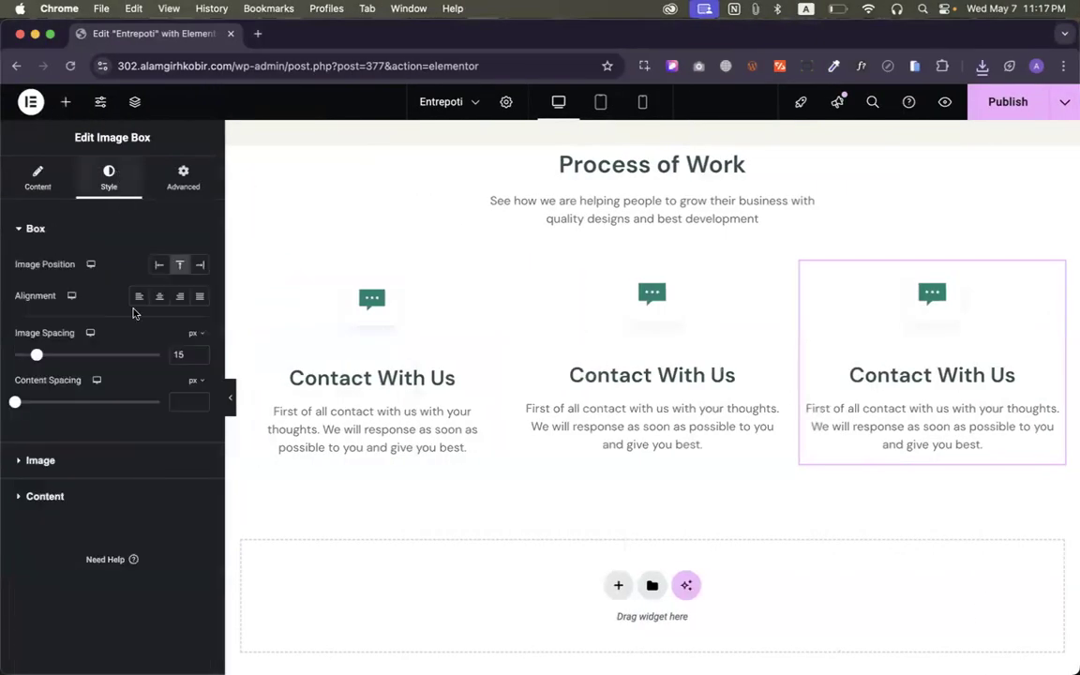
left_click(79, 461)
scroll(38, 532, "down", 1)
left_click(33, 578)
left_click(977, 111)
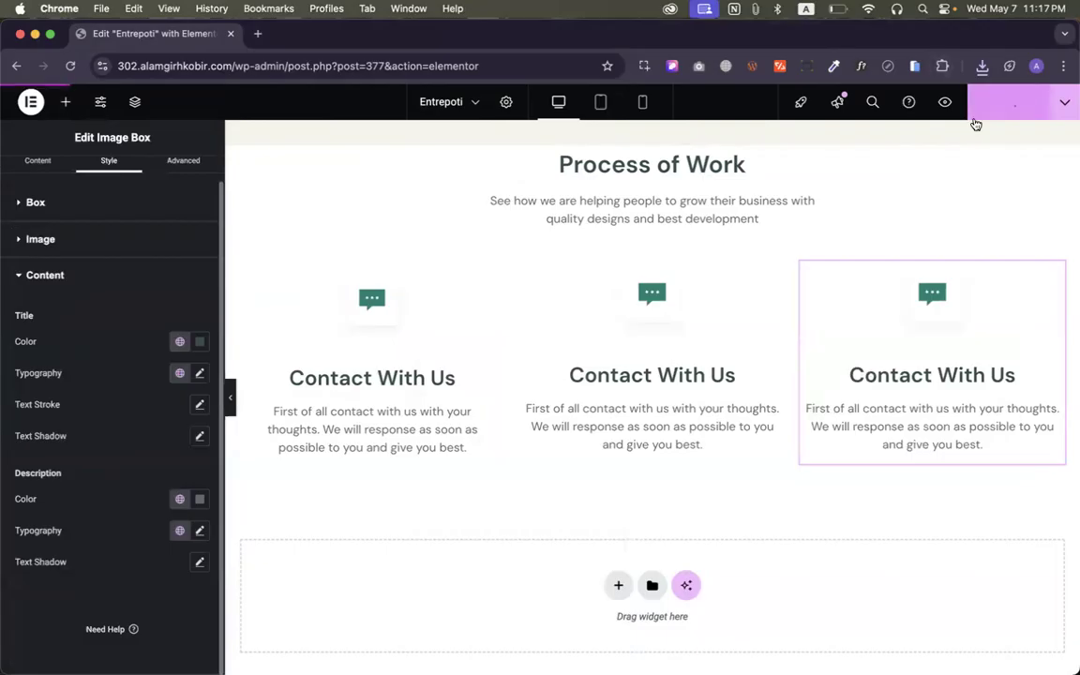
Set the Process of Work section container's padding to 150 px top and bottom and 0 px right and left
scroll(863, 202, "up", 2)
left_click(652, 318)
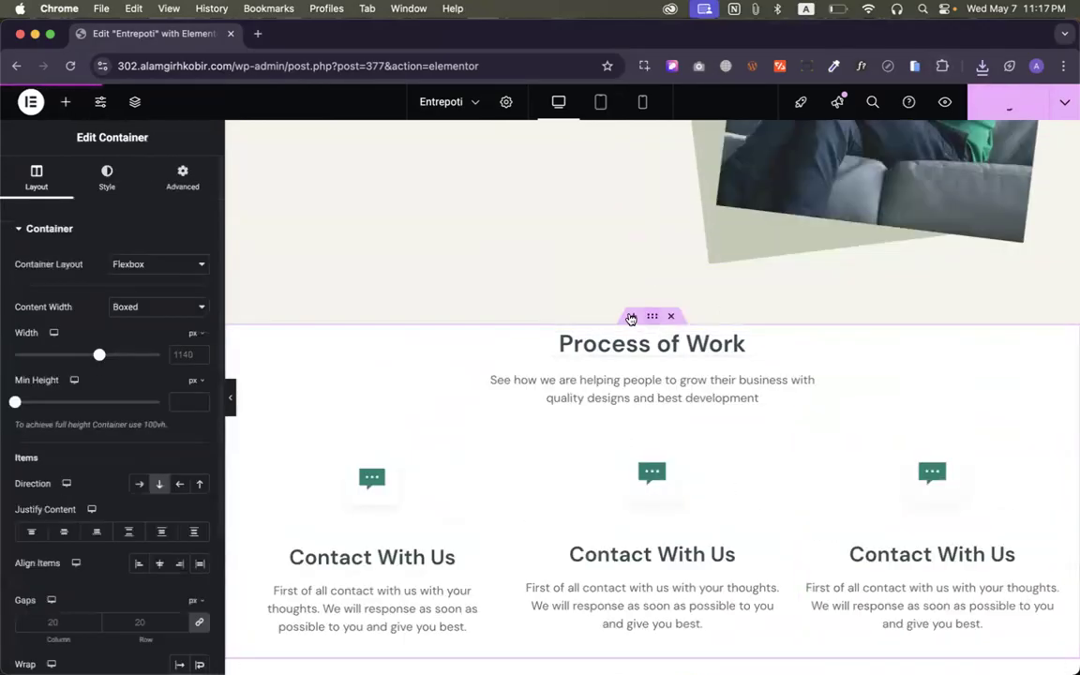
left_click(182, 177)
left_click(202, 337)
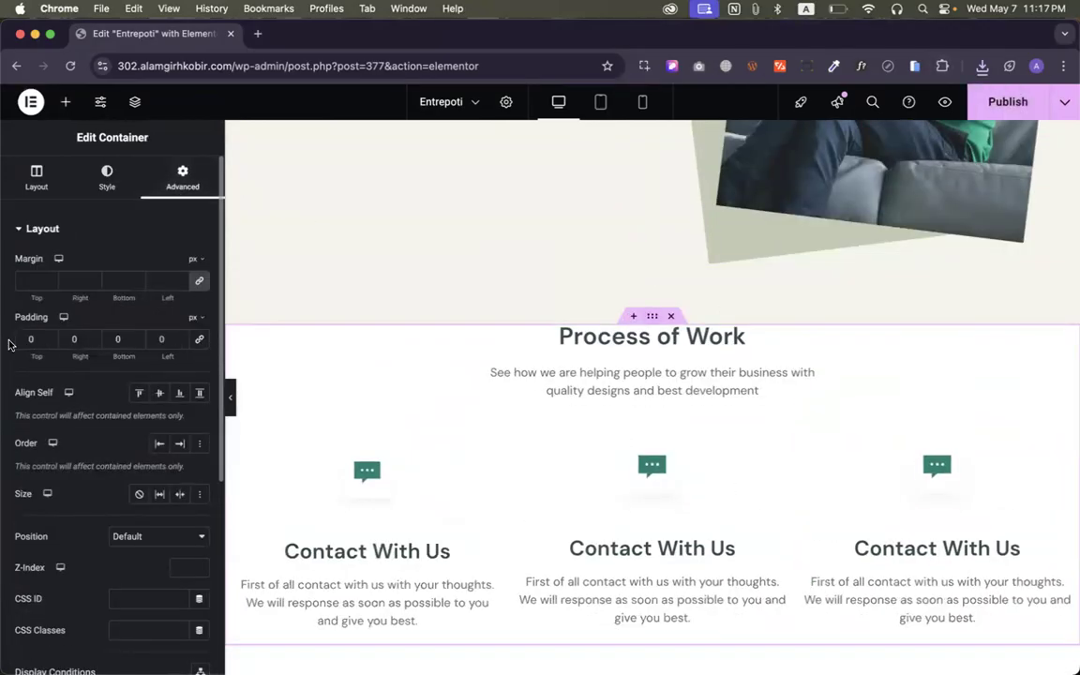
type("15")
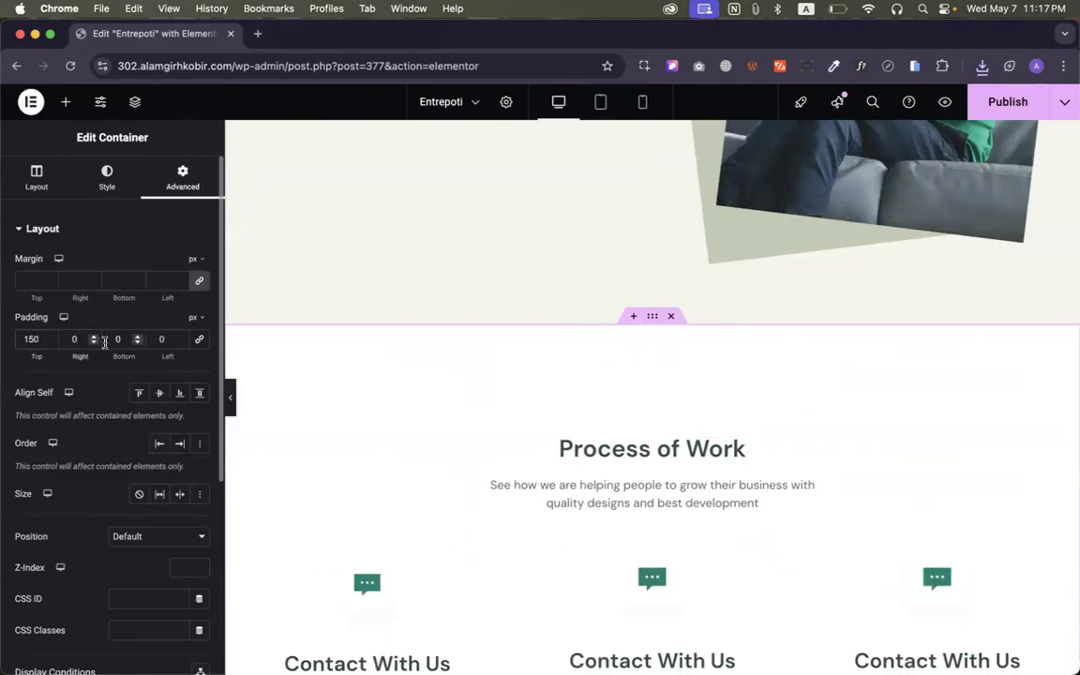
scroll(489, 410, "down", 5)
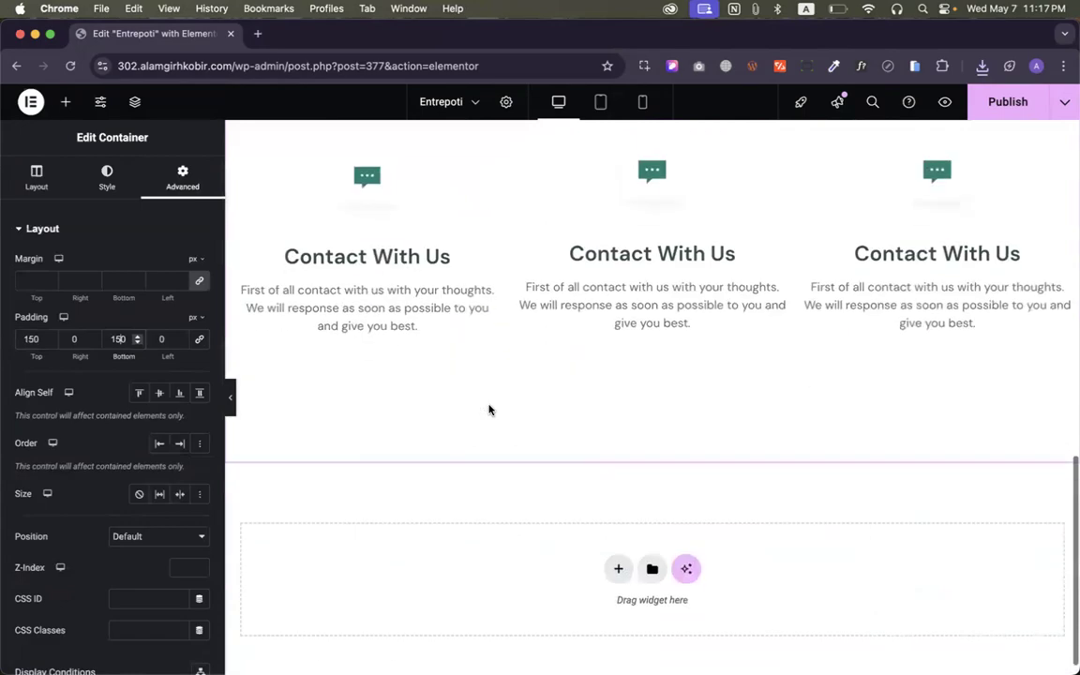
Measure the gap between the hero section and the Process of Work text group in Figma, and compare it with the Elementor section
key("ctrl+Right")
scroll(523, 326, "up", 3)
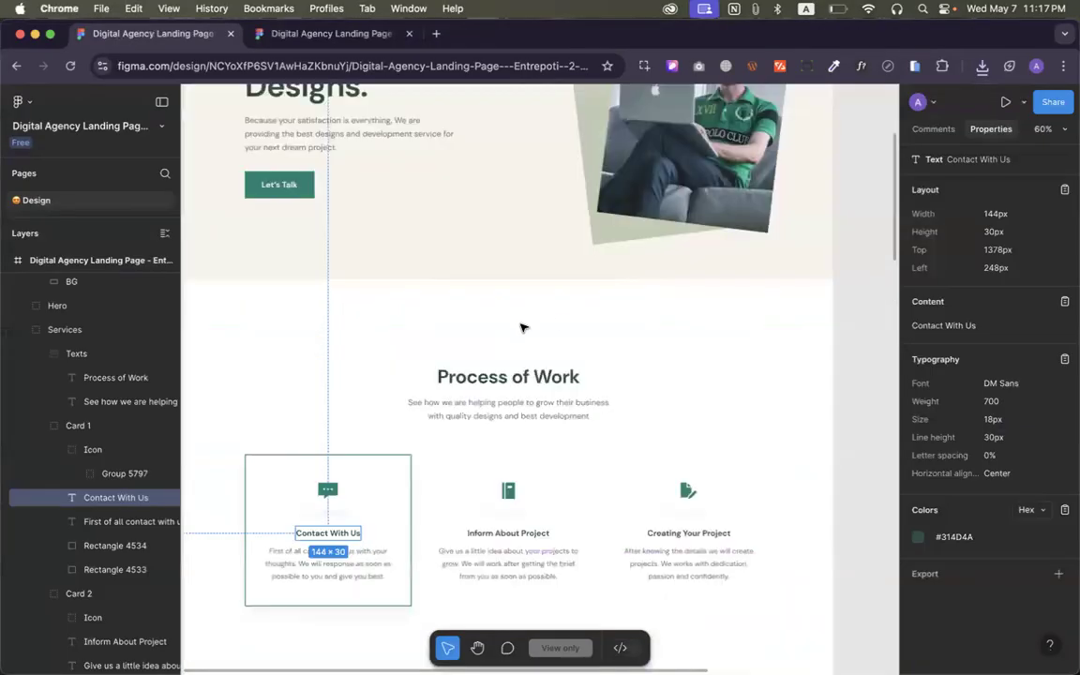
left_click(521, 385)
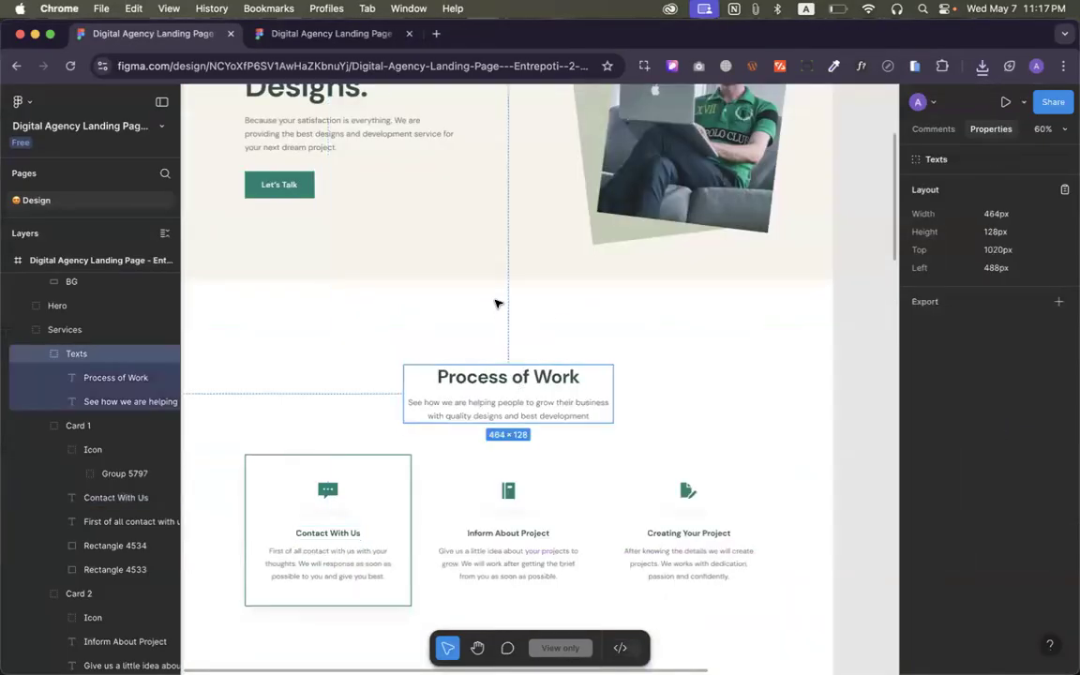
key("alt")
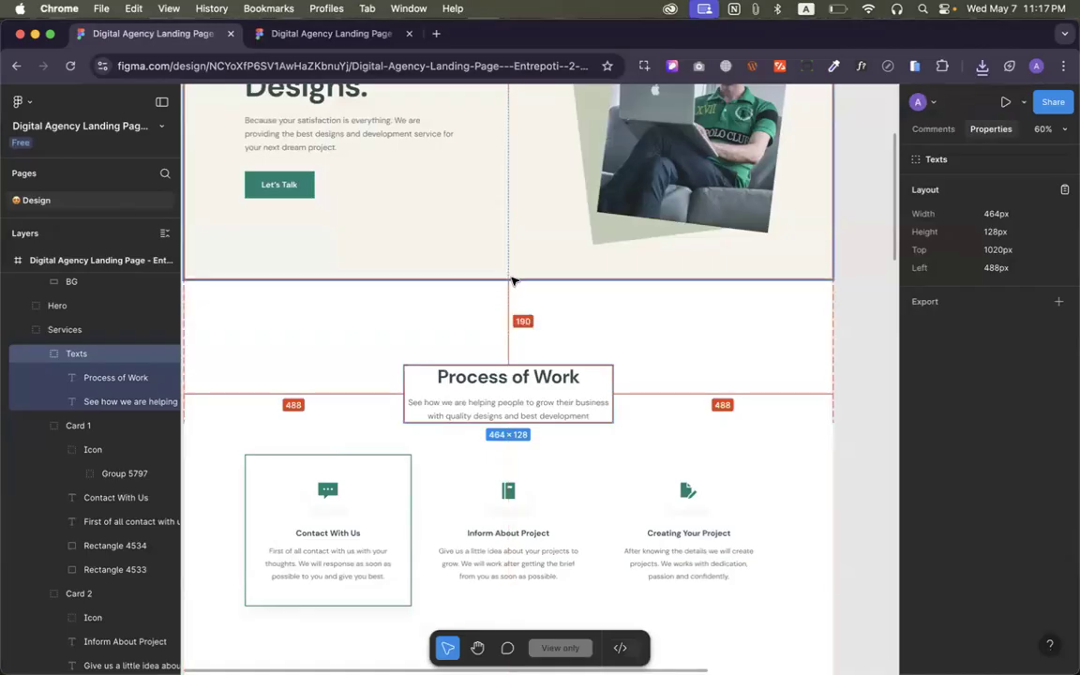
key("ctrl+Left")
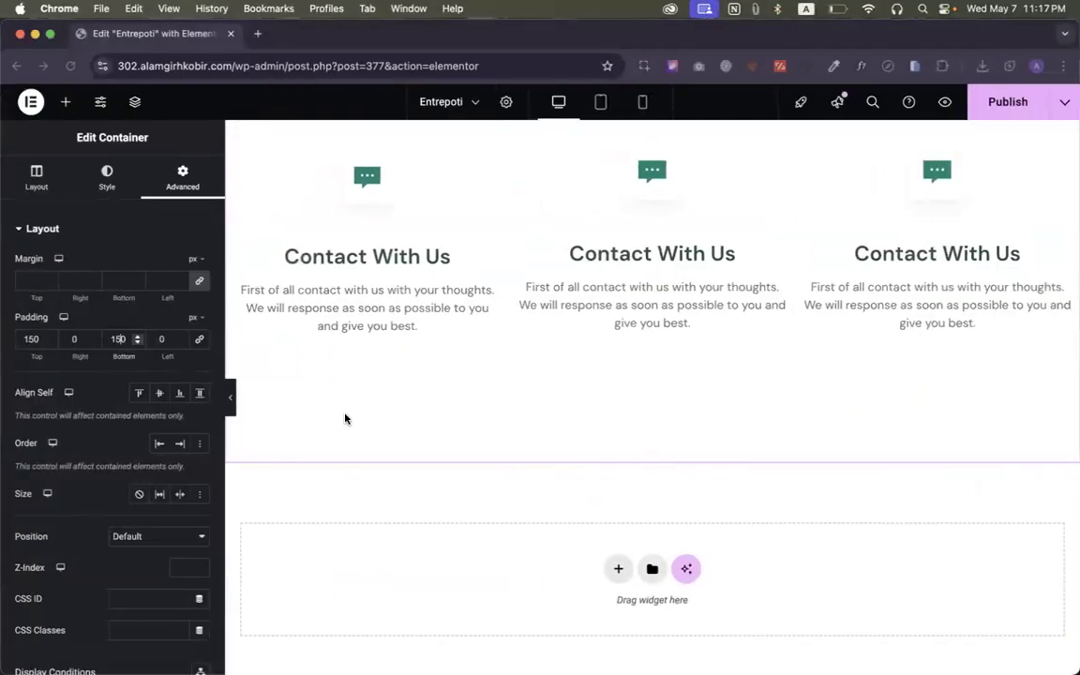
scroll(673, 320, "down", 1)
Examine the section layout and spacing of the Figma landing page from the hero to the footer, including the Cloud App Design project group
key("ctrl+Right")
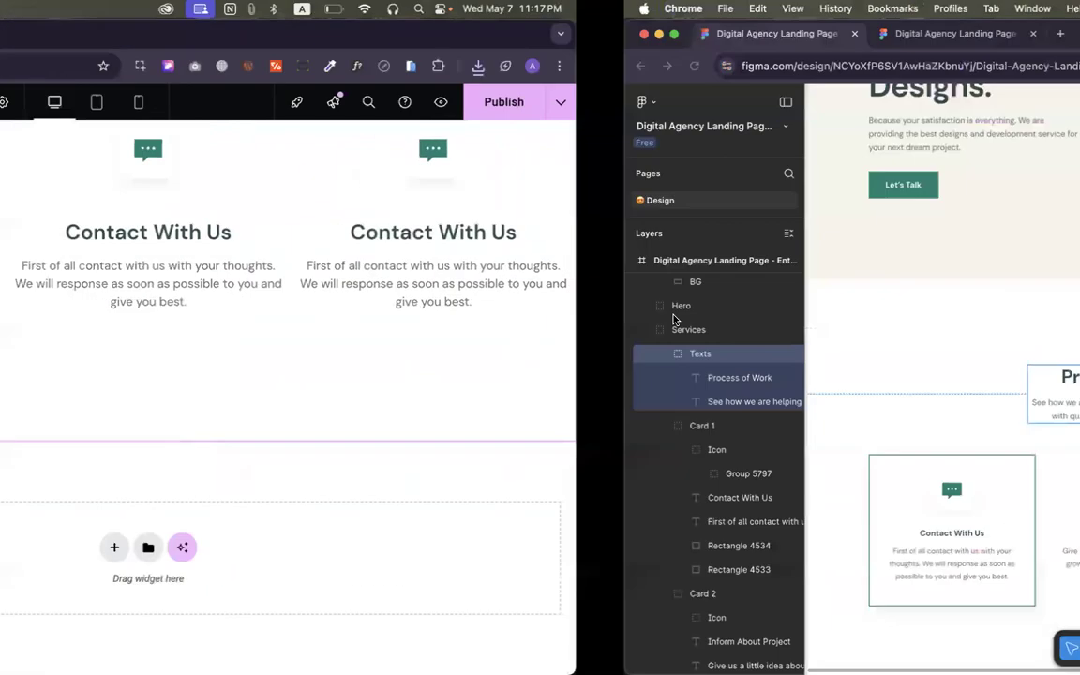
scroll(626, 342, "down", 5)
scroll(626, 342, "down", 5)
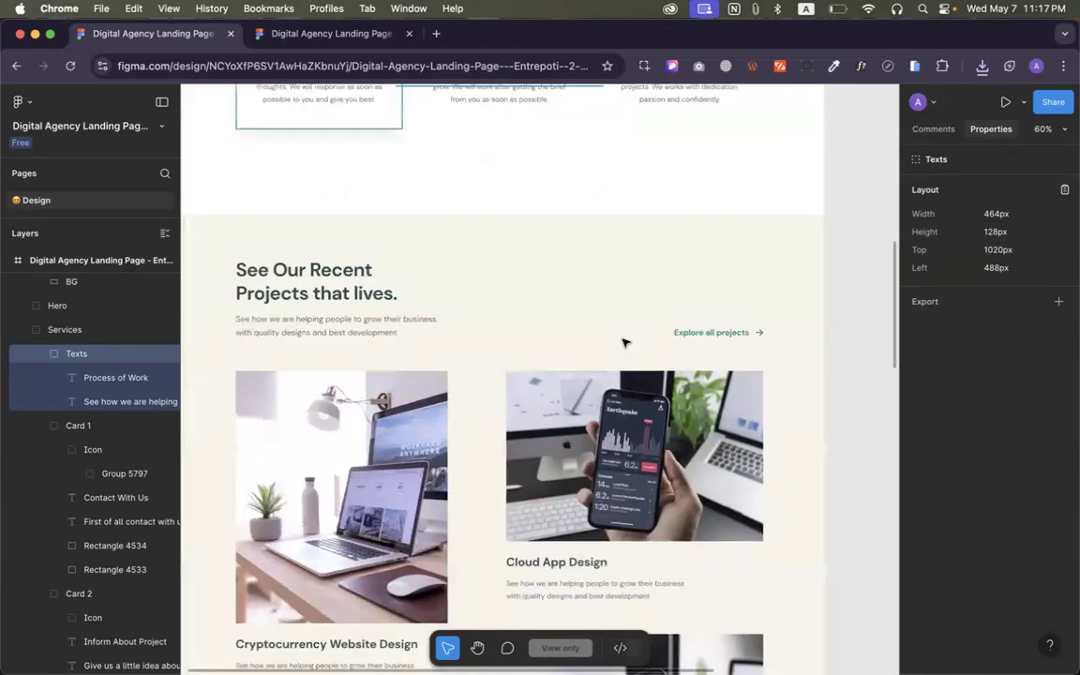
scroll(461, 291, "down", 12)
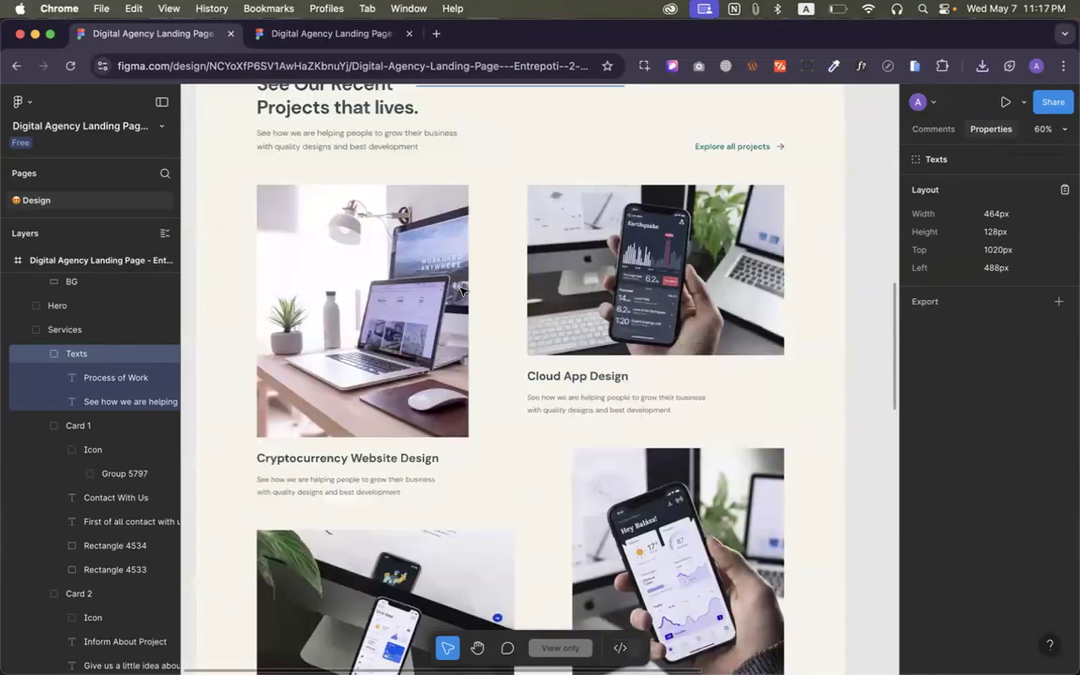
scroll(461, 291, "down", 5)
scroll(461, 292, "up", 15)
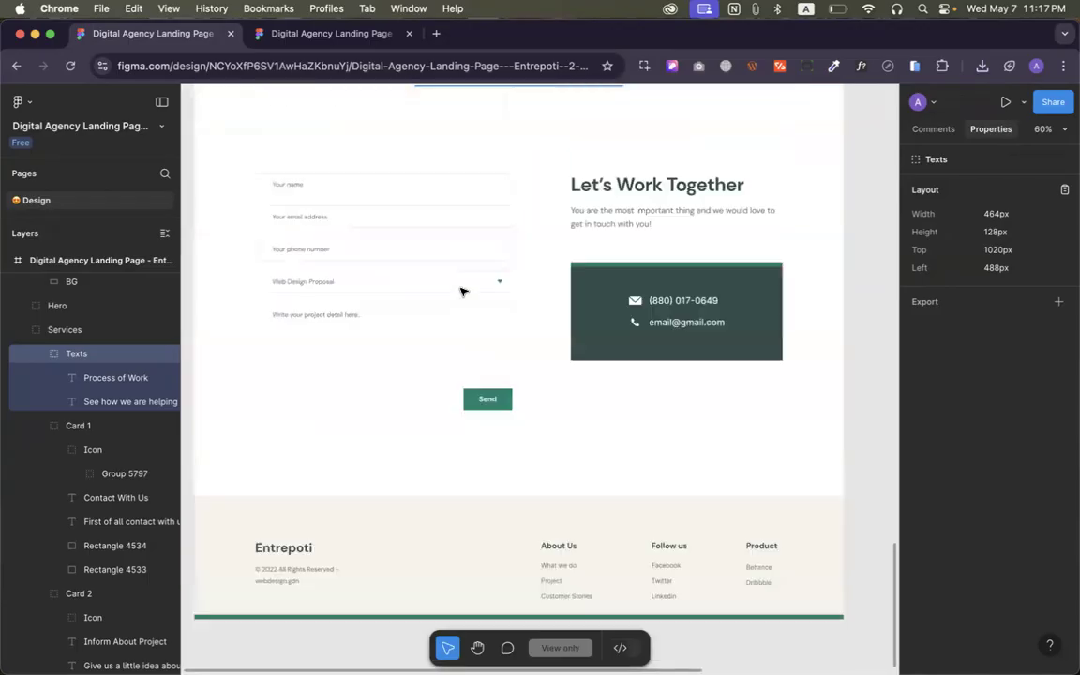
scroll(461, 291, "up", 10)
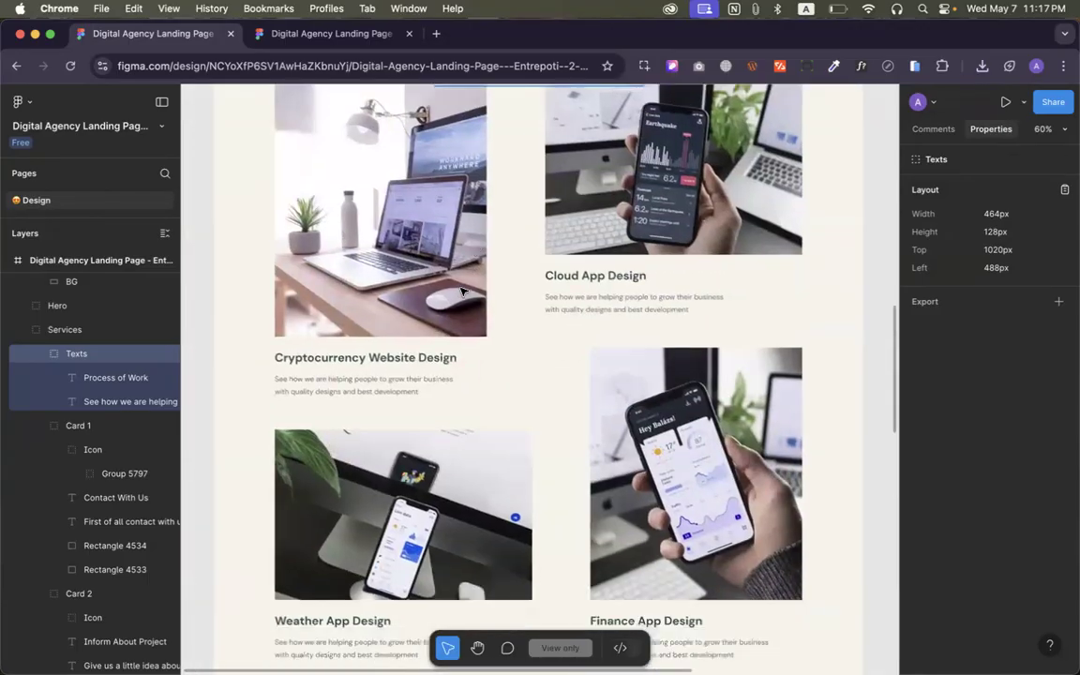
scroll(461, 291, "up", 10)
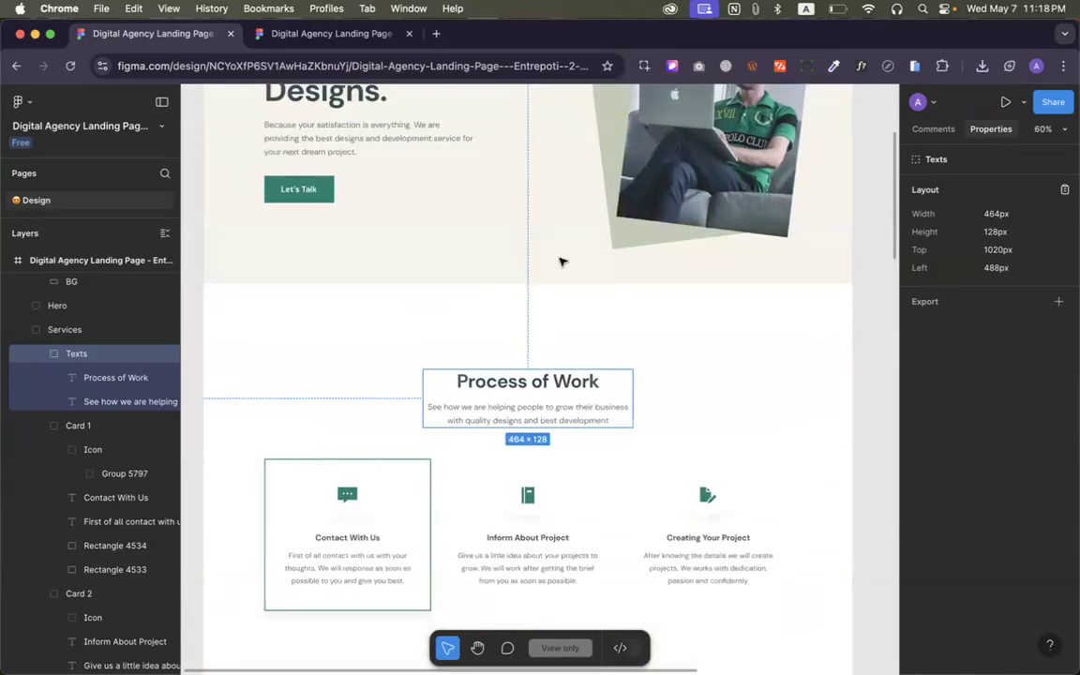
scroll(565, 258, "down", 5)
scroll(548, 169, "up", 1)
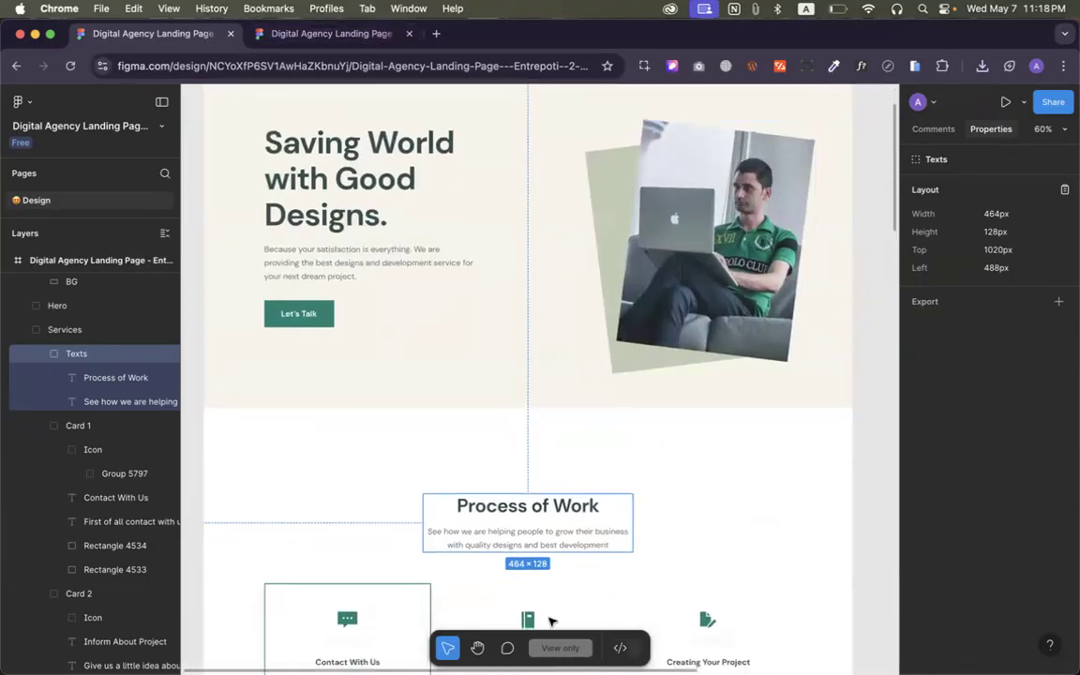
scroll(713, 435, "down", 5)
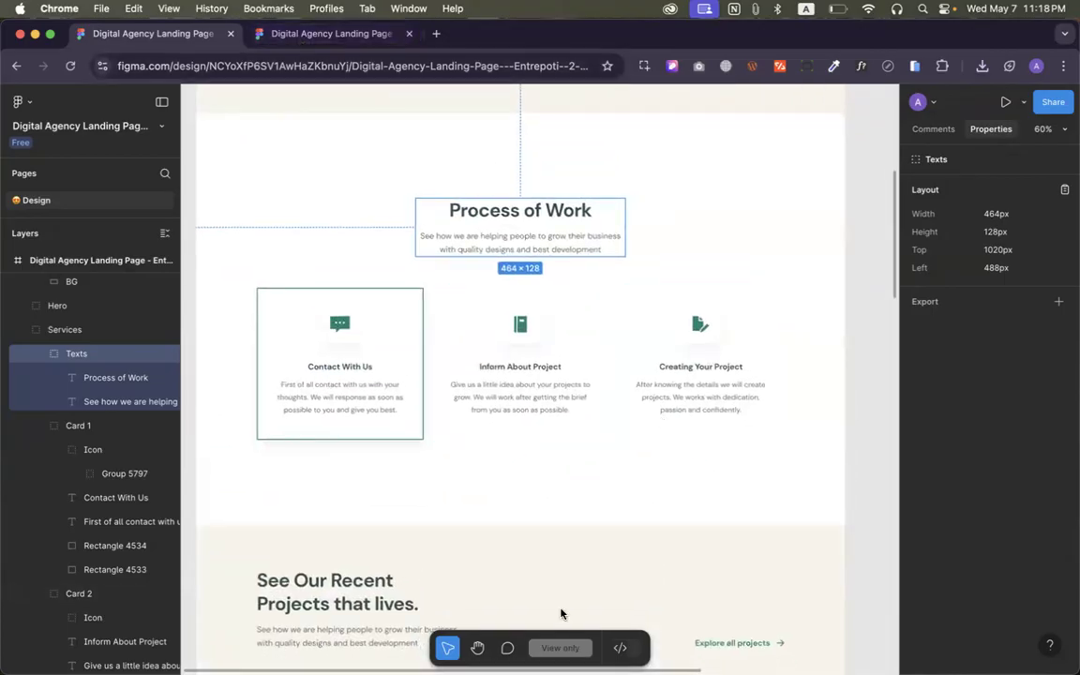
scroll(346, 150, "up", 5)
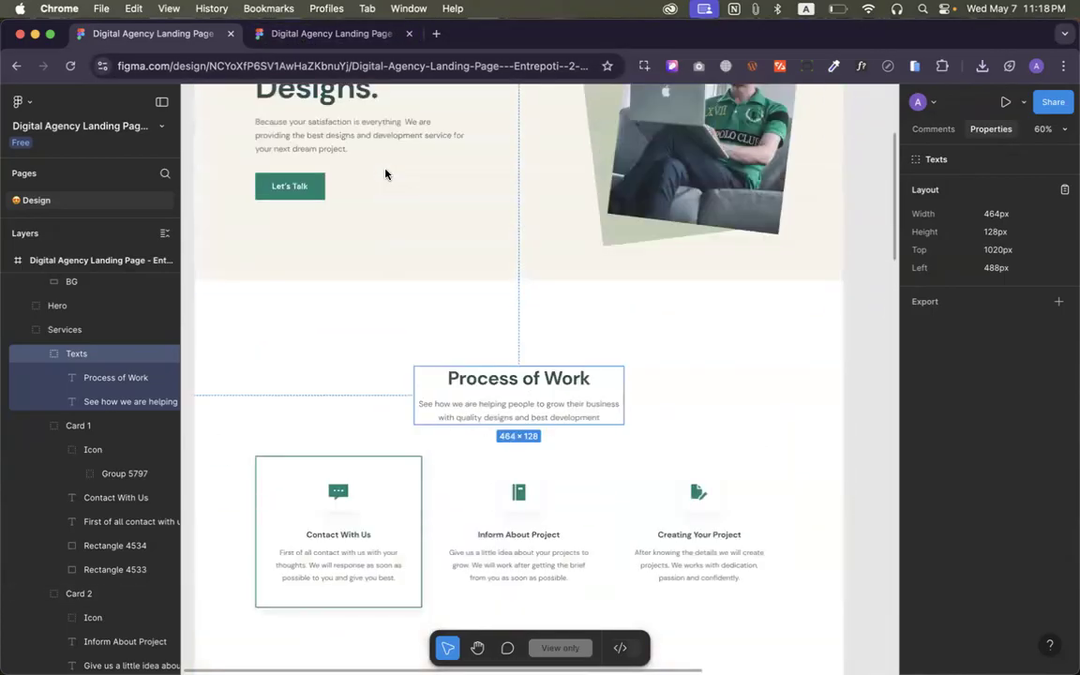
scroll(569, 412, "down", 5)
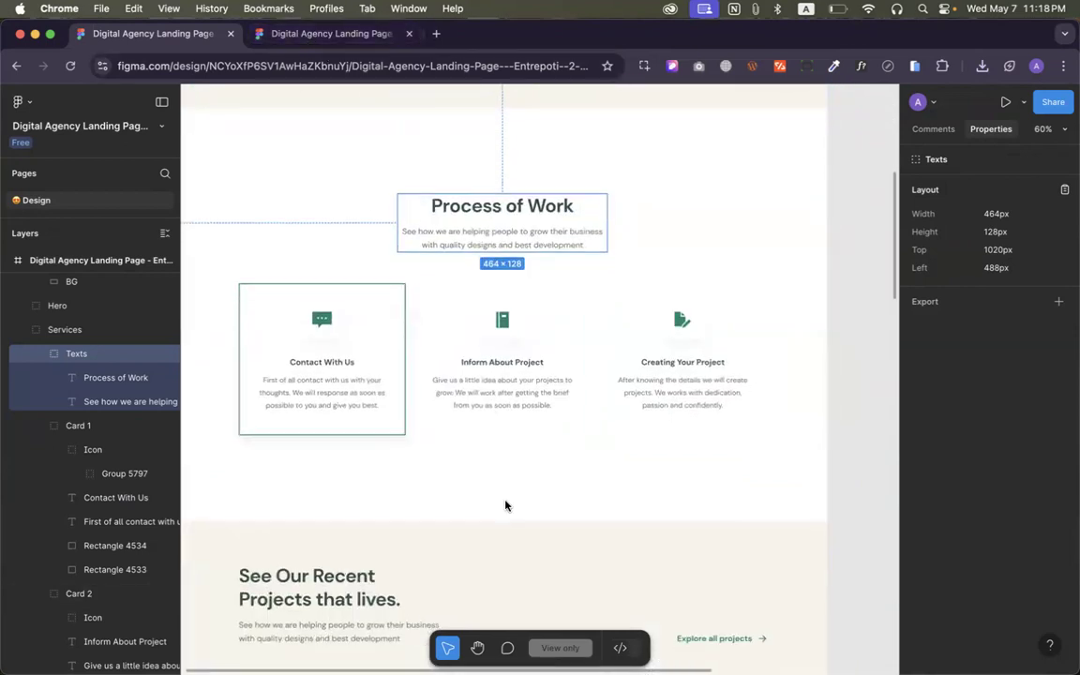
scroll(506, 506, "down", 3)
scroll(574, 465, "down", 2)
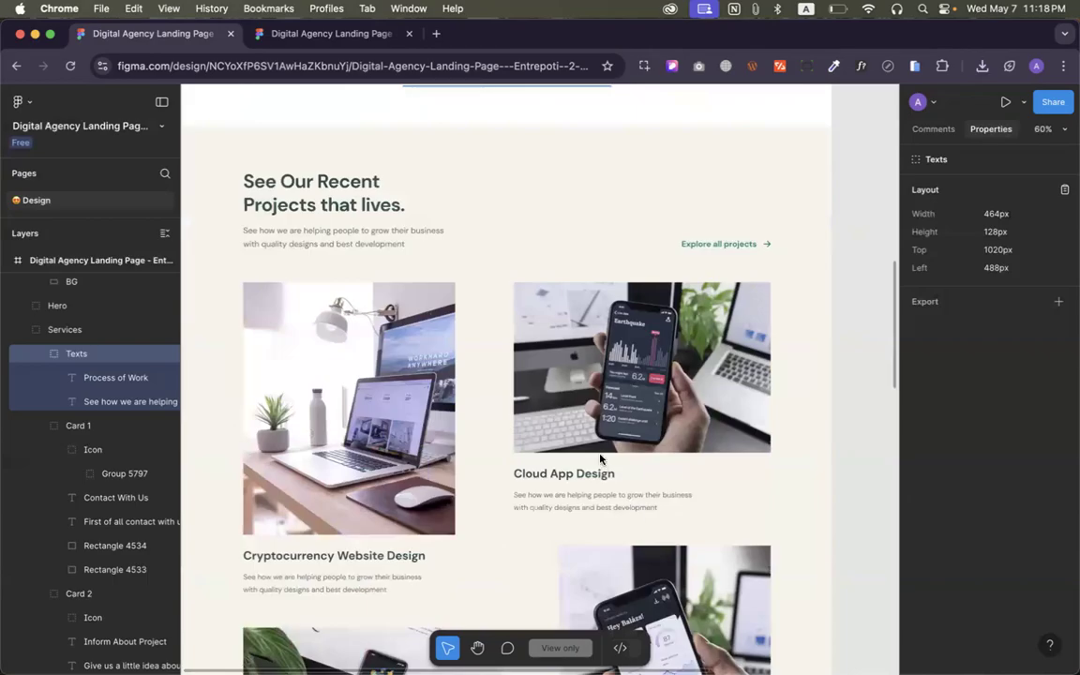
scroll(595, 465, "up", 3)
scroll(593, 530, "down", 2)
left_click(576, 444)
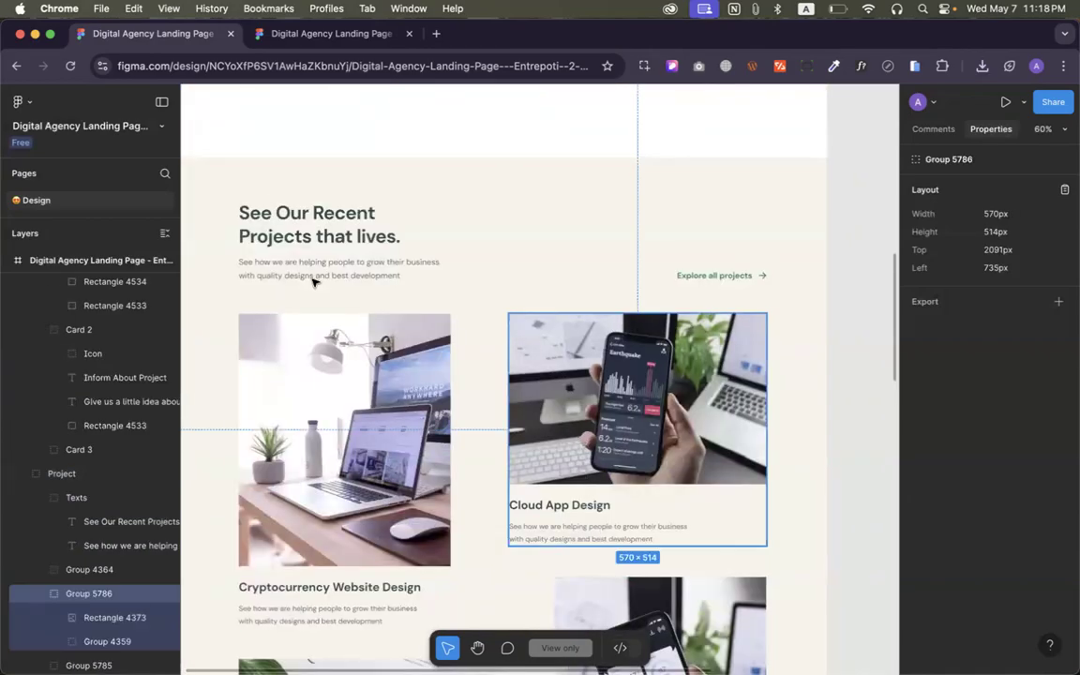
In the editable Figma copy, move the Cloud App Design image away from its caption and check the caption group's properties
left_click(287, 33)
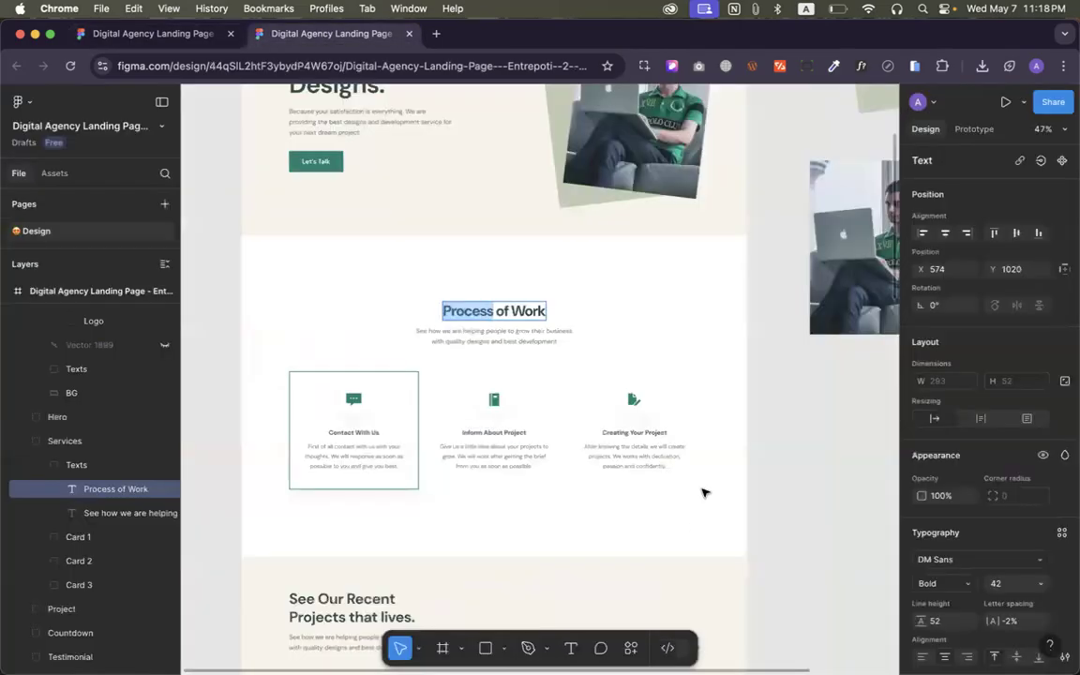
scroll(705, 492, "down", 5)
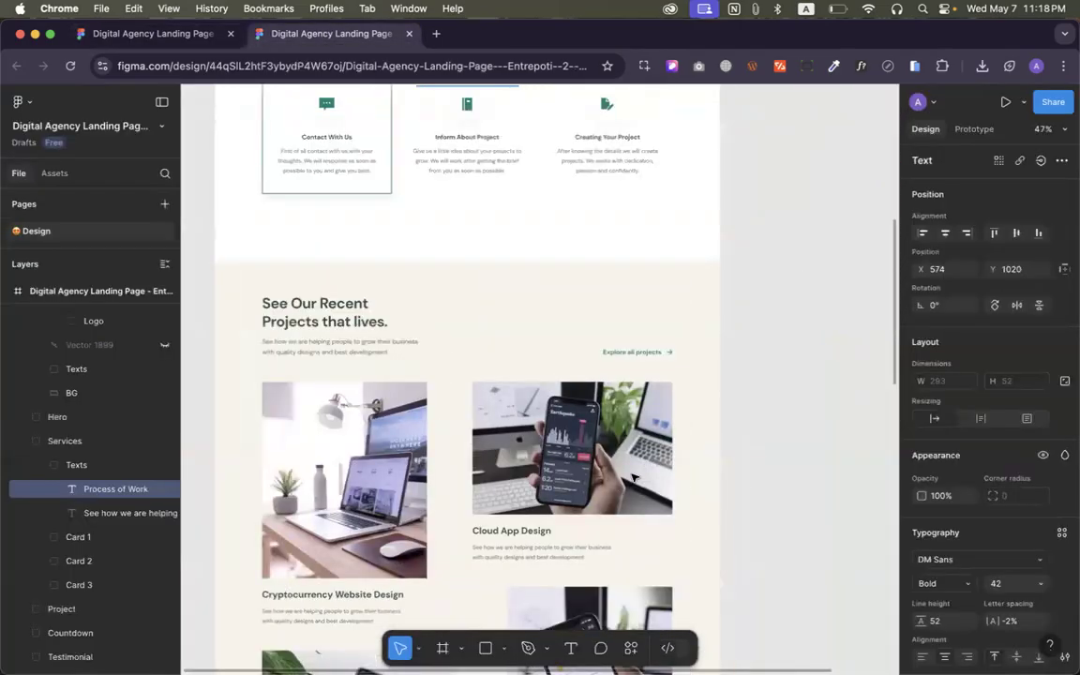
left_click(632, 479)
double_click(546, 544)
double_click(545, 449)
left_click_drag(559, 456, 477, 390)
left_click(522, 527)
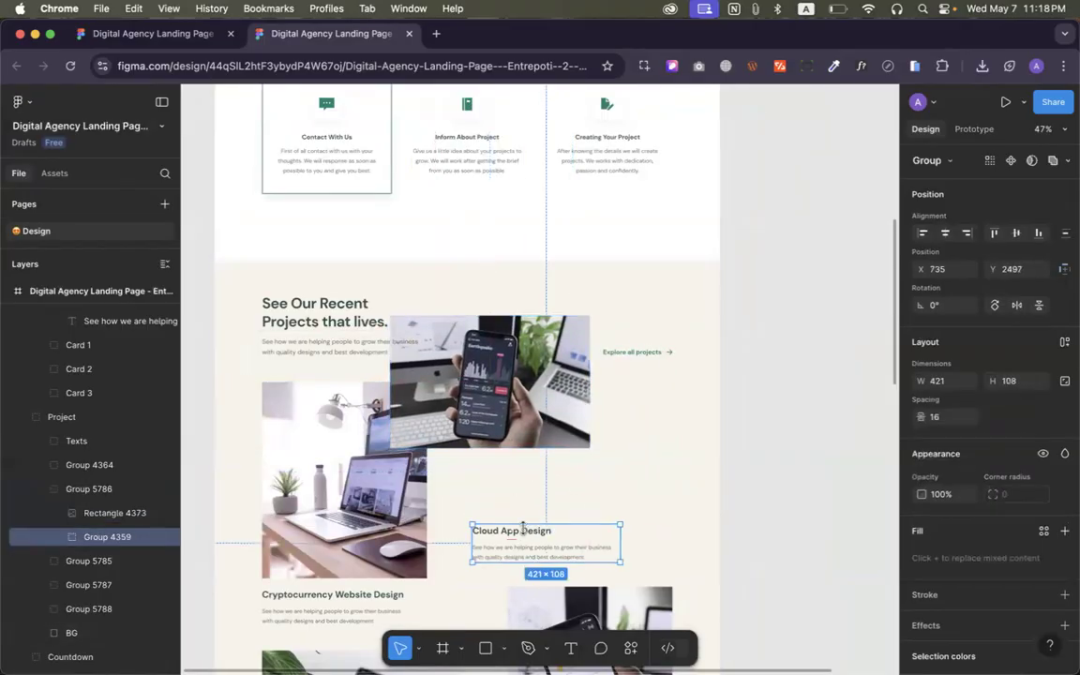
scroll(970, 563, "down", 3)
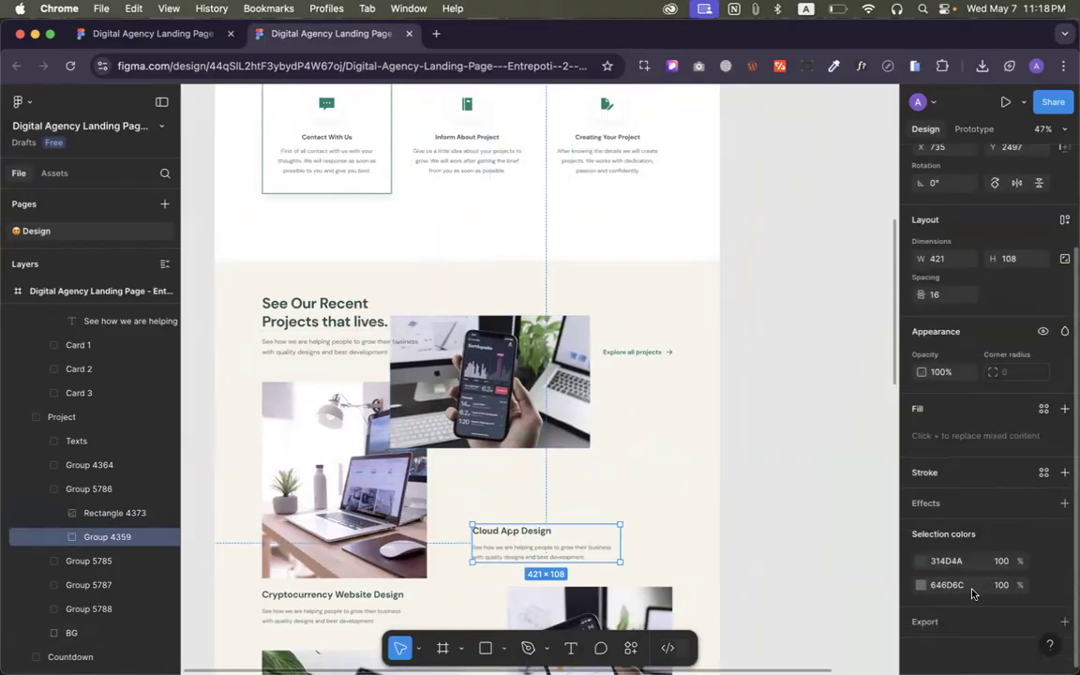
Undo the move of the Cloud App Design image and look over the project cards in the See Our Recent Projects section
left_click(532, 420)
key("super+z")
key("super+z")
key("super+z")
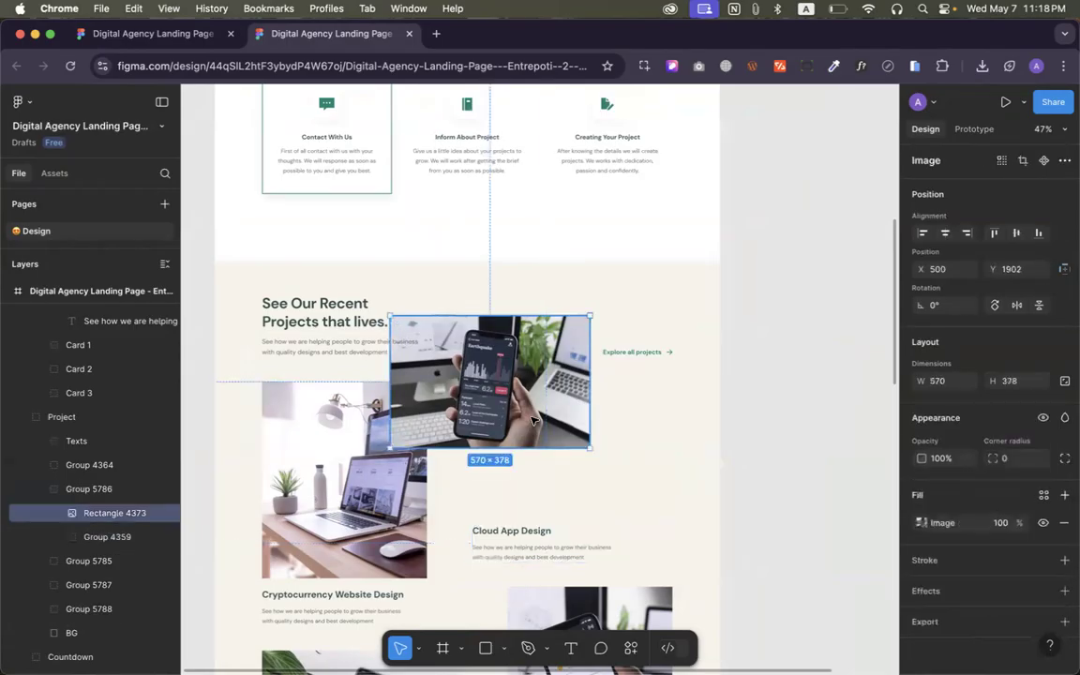
scroll(576, 462, "down", 1)
scroll(575, 462, "down", 5)
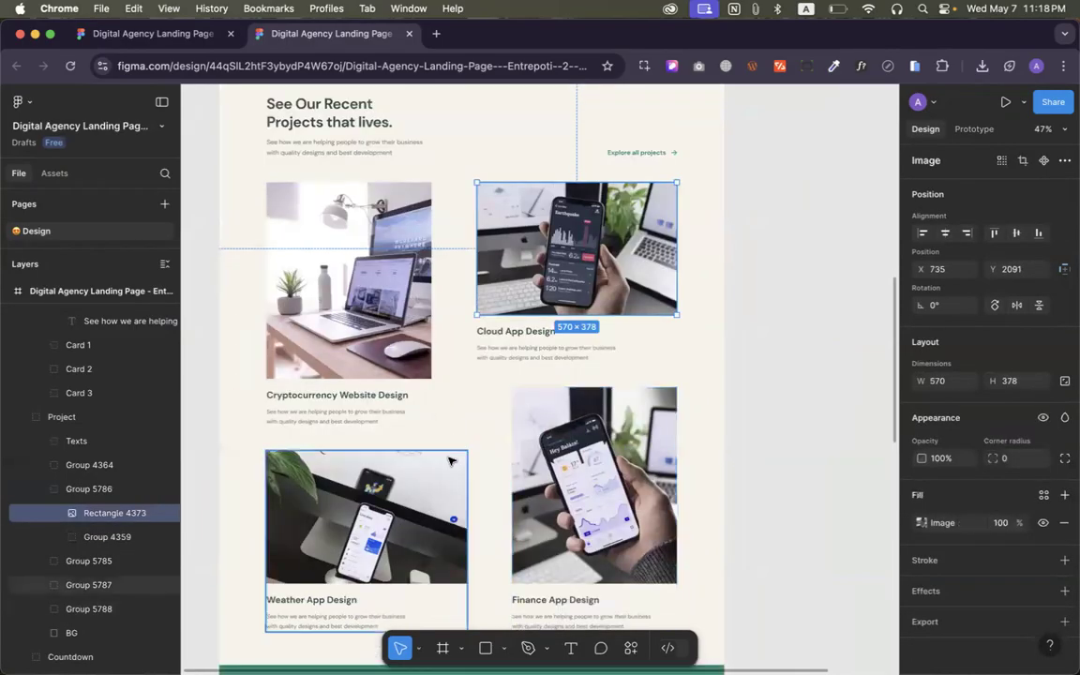
scroll(417, 419, "down", 10)
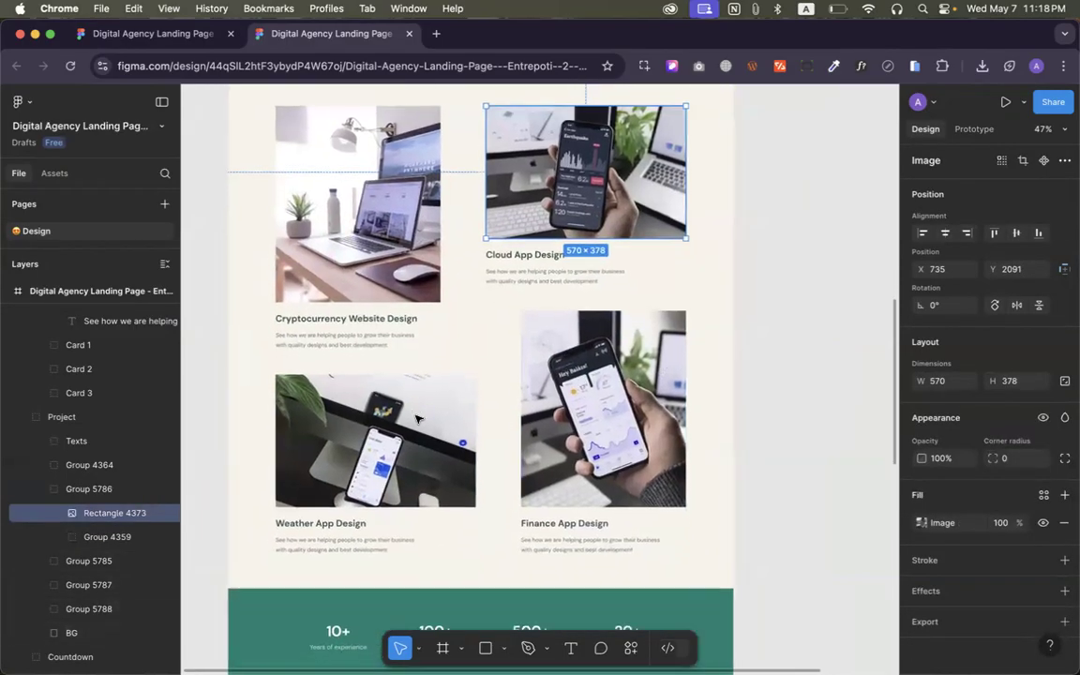
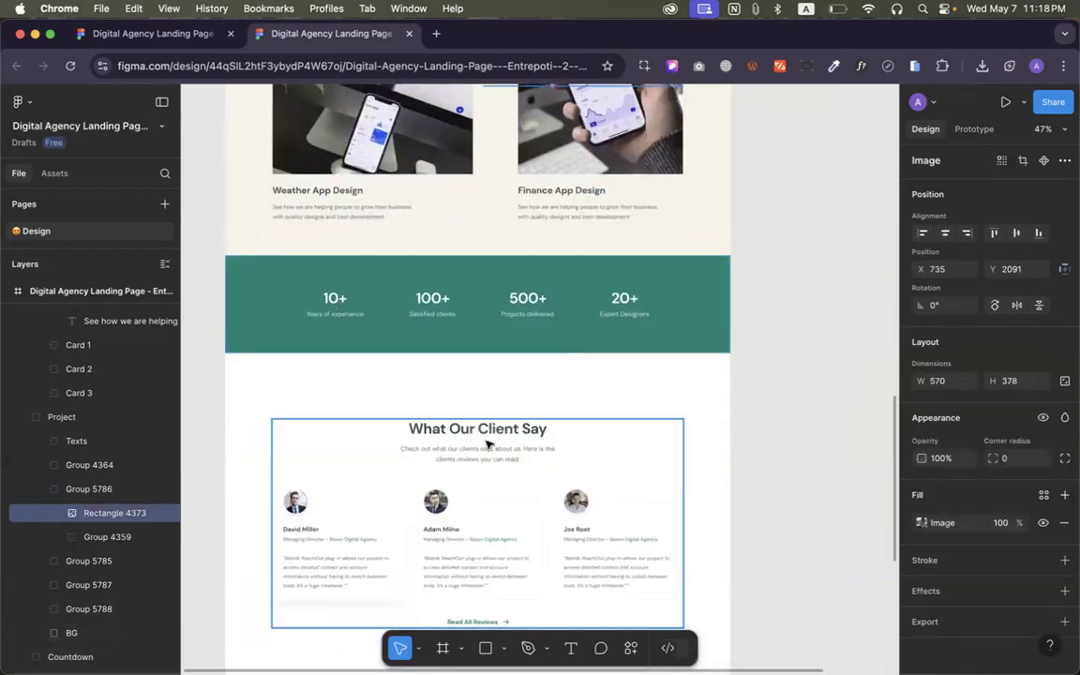
Look over the Figma landing page from the project cards to the footer, the hero, and the green countdown band
scroll(608, 434, "down", 8)
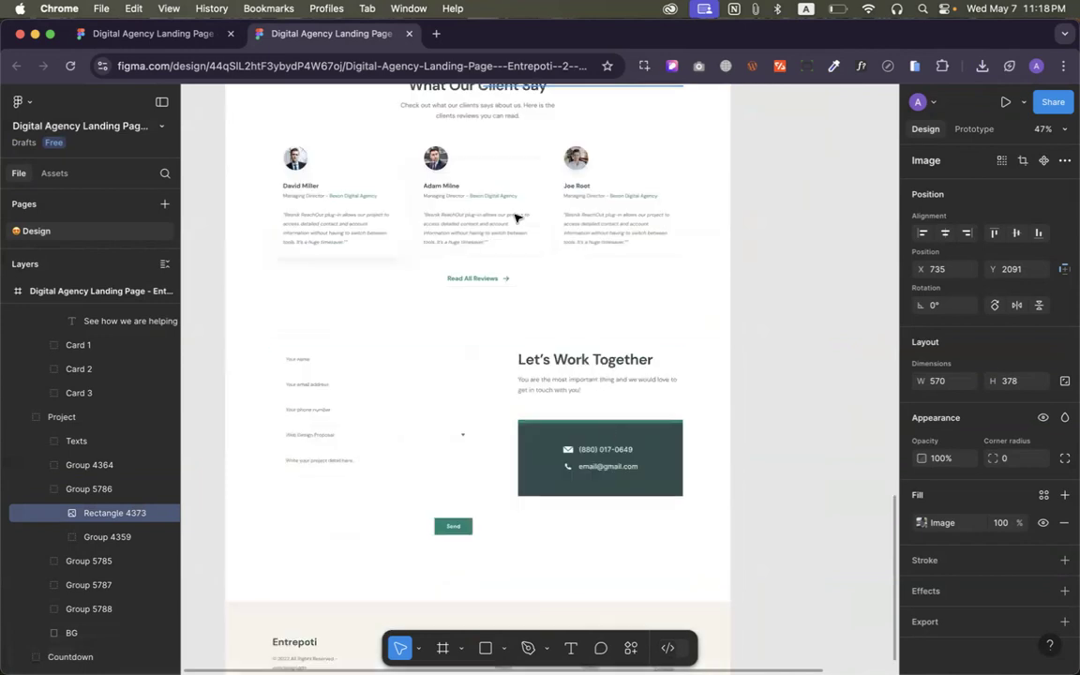
scroll(586, 198, "down", 4)
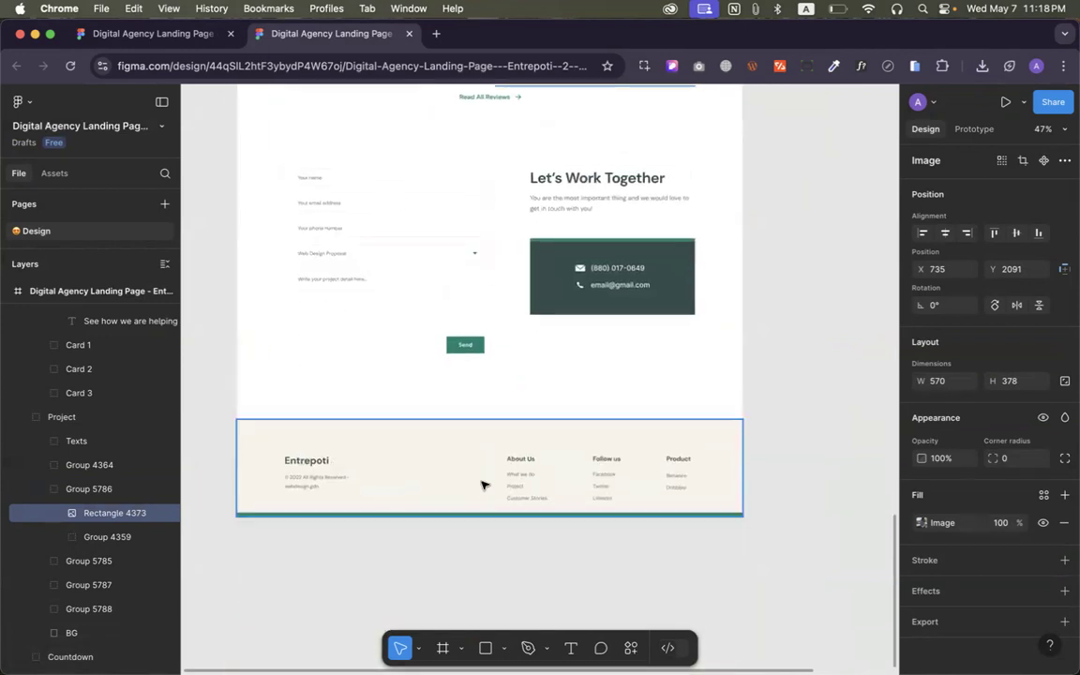
scroll(482, 484, "up", 20)
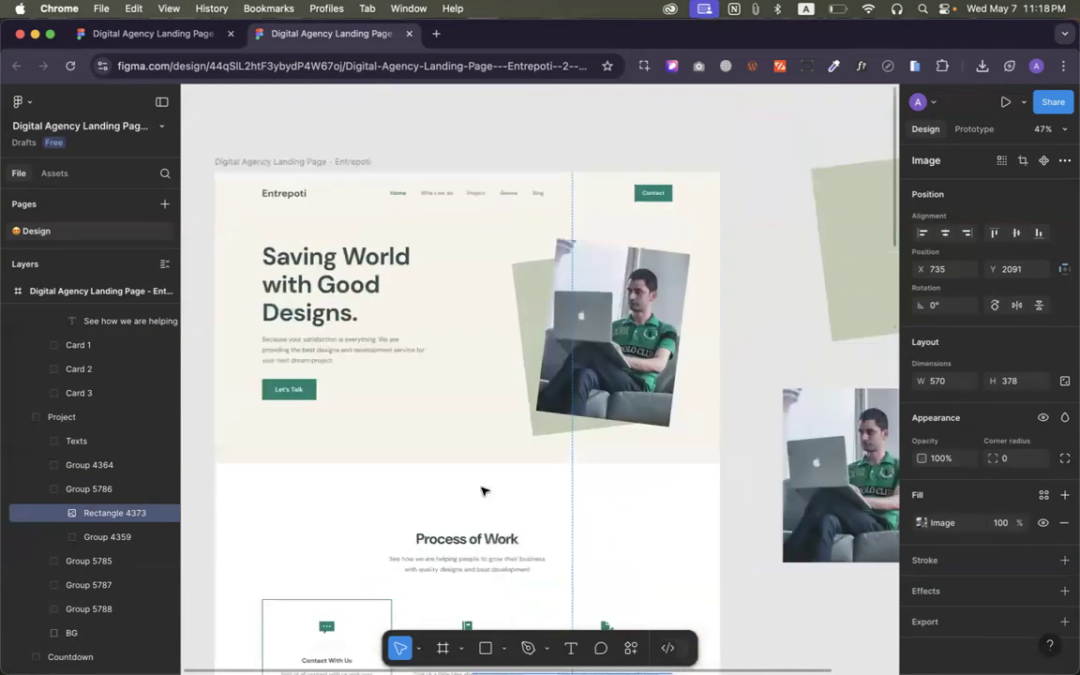
key("XF86AudioRaiseVolume")
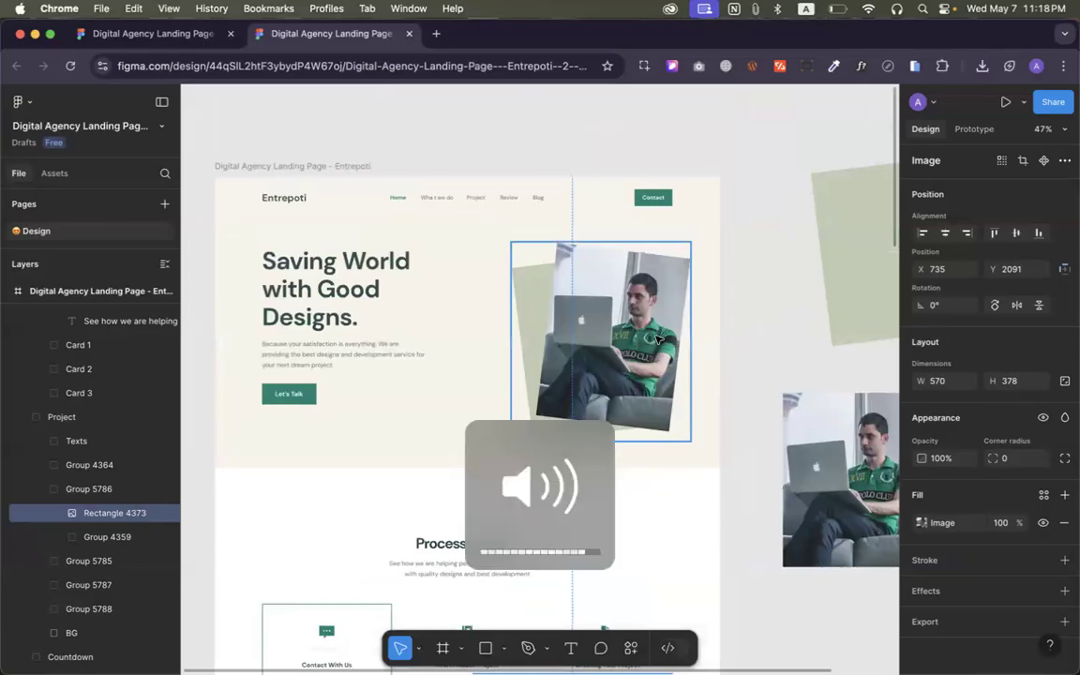
scroll(593, 504, "down", 15)
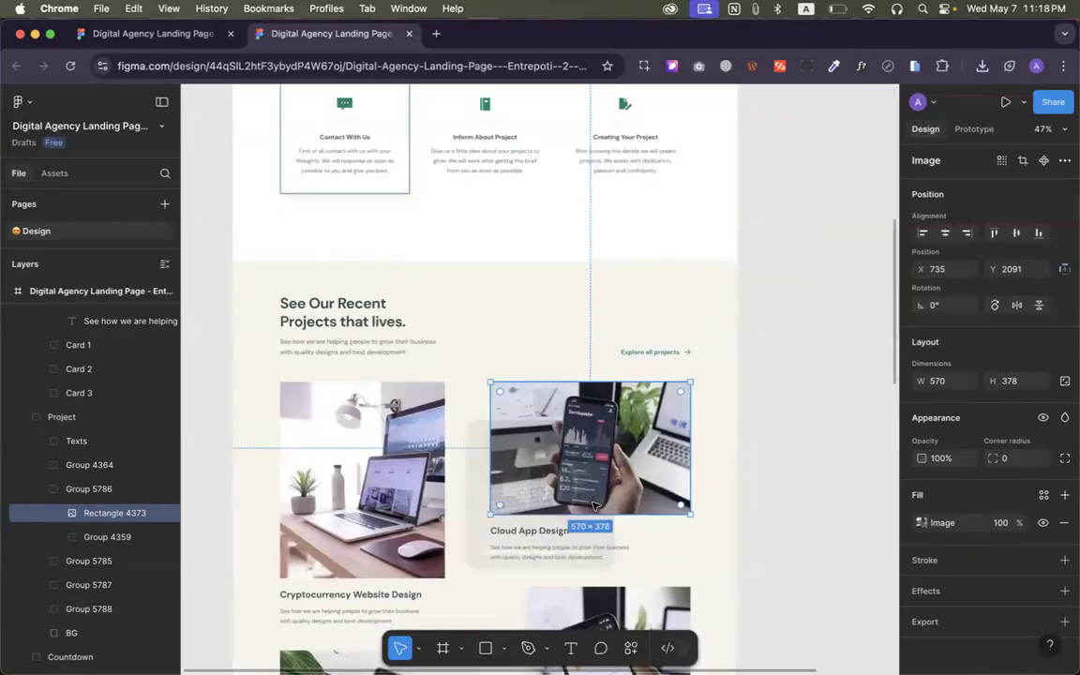
scroll(594, 506, "up", 2)
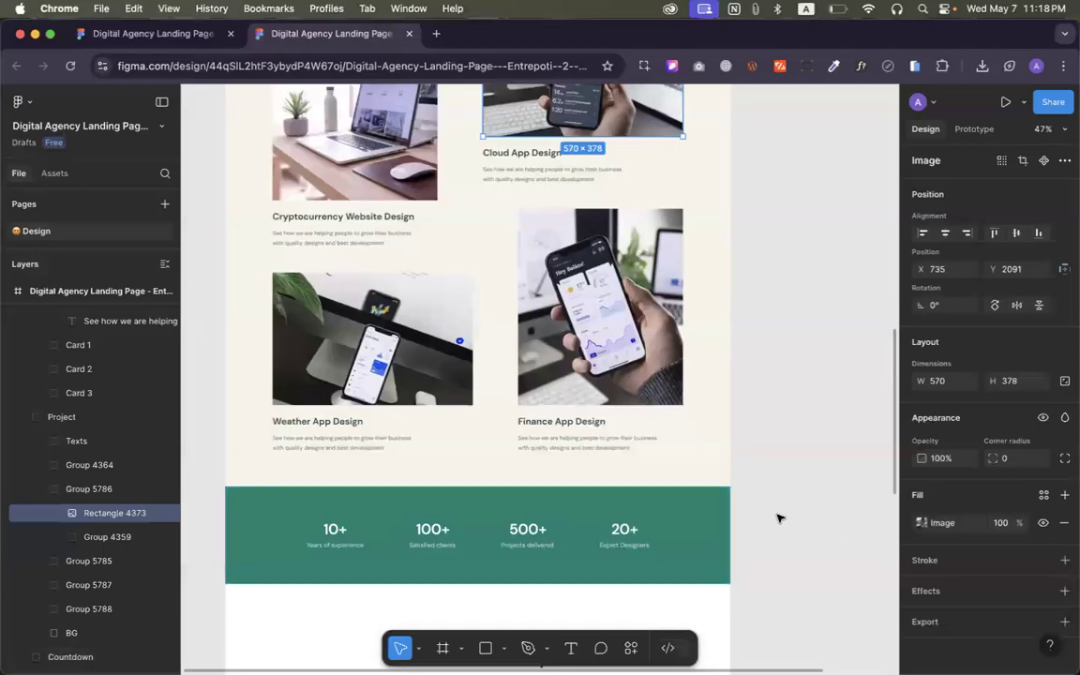
scroll(432, 539, "down", 2)
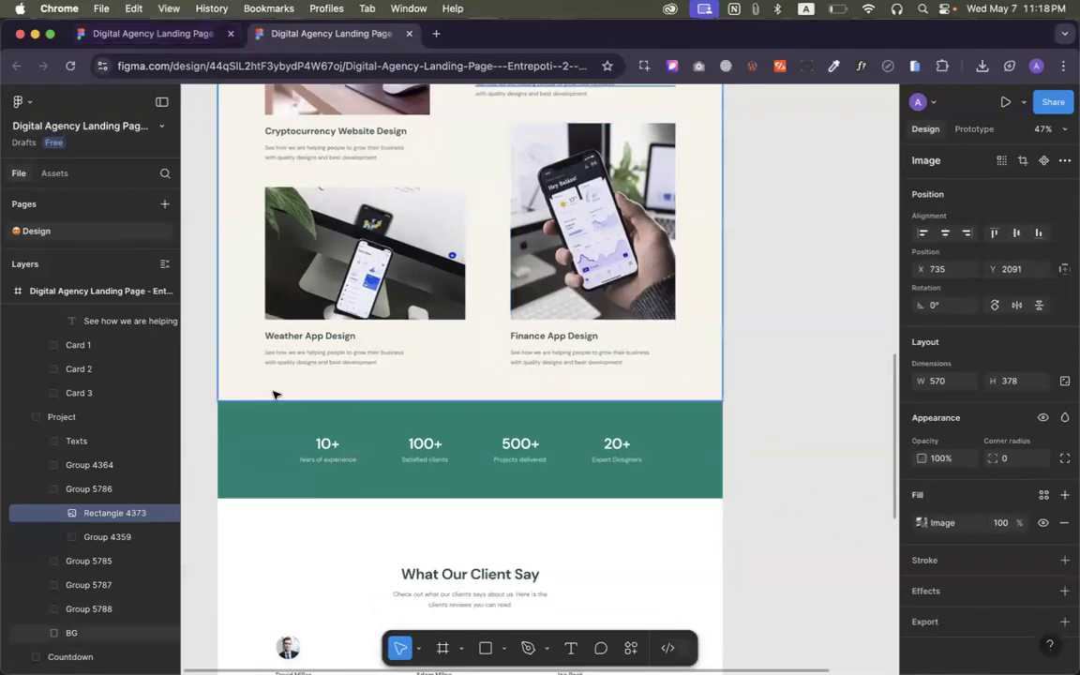
Check the size and typography of the 10+ number text in the green countdown band of the editable Figma copy
left_click(322, 443)
double_click(324, 444)
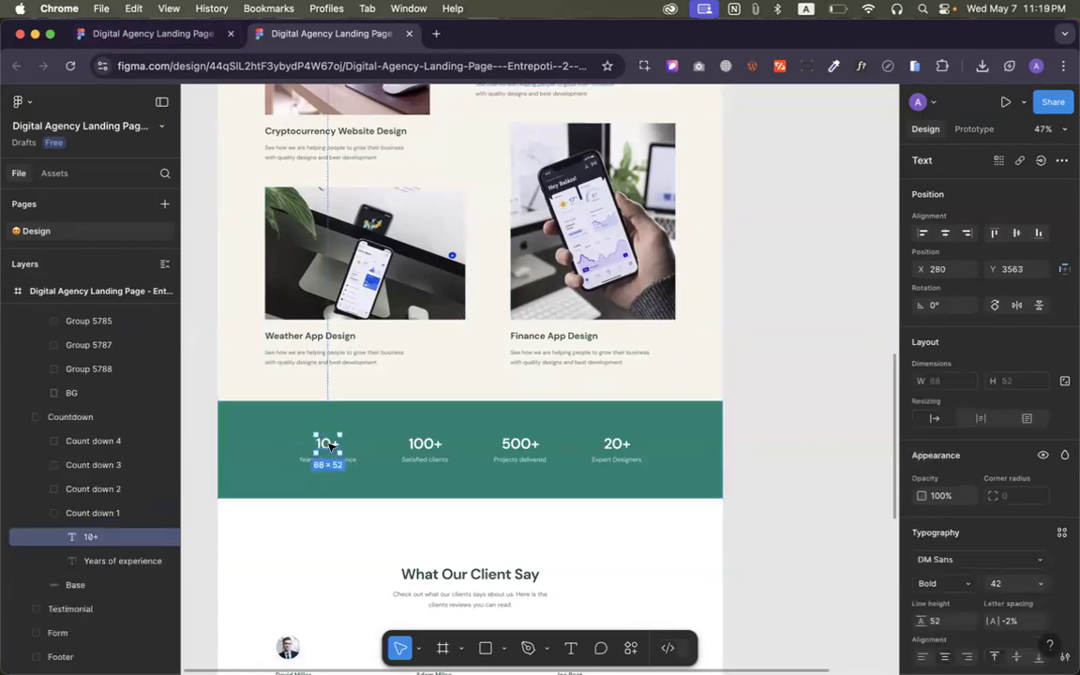
left_click(359, 443)
left_click(324, 444)
left_click(150, 33)
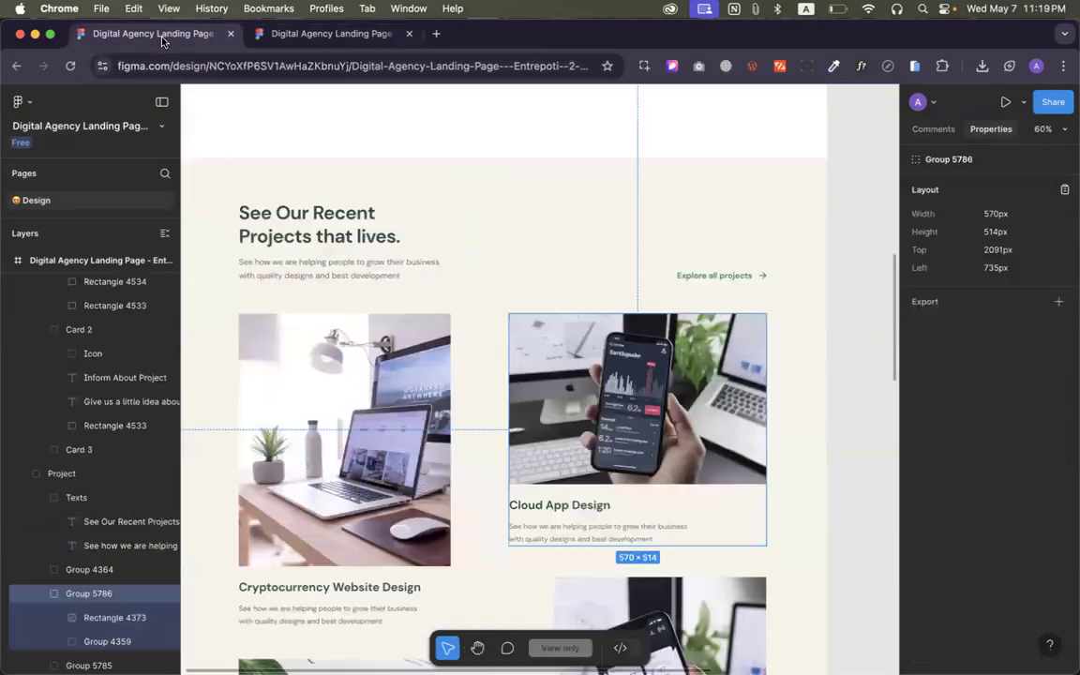
left_click(258, 34)
key("ctrl+Left")
key("ctrl+Right")
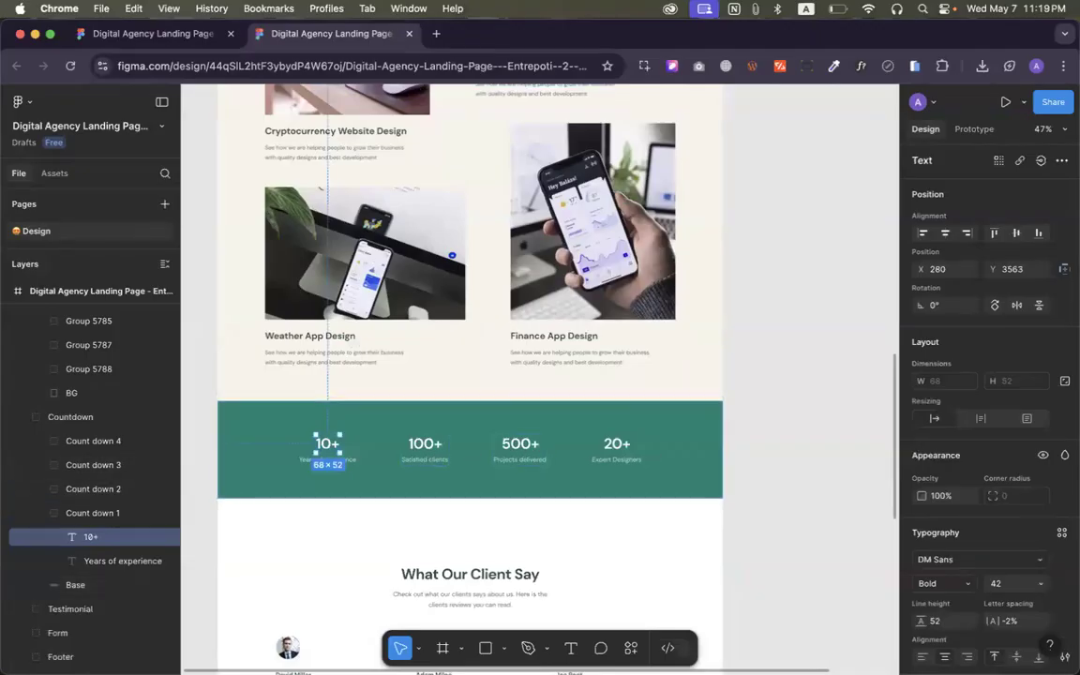
key("XF86AudioRaiseVolume")
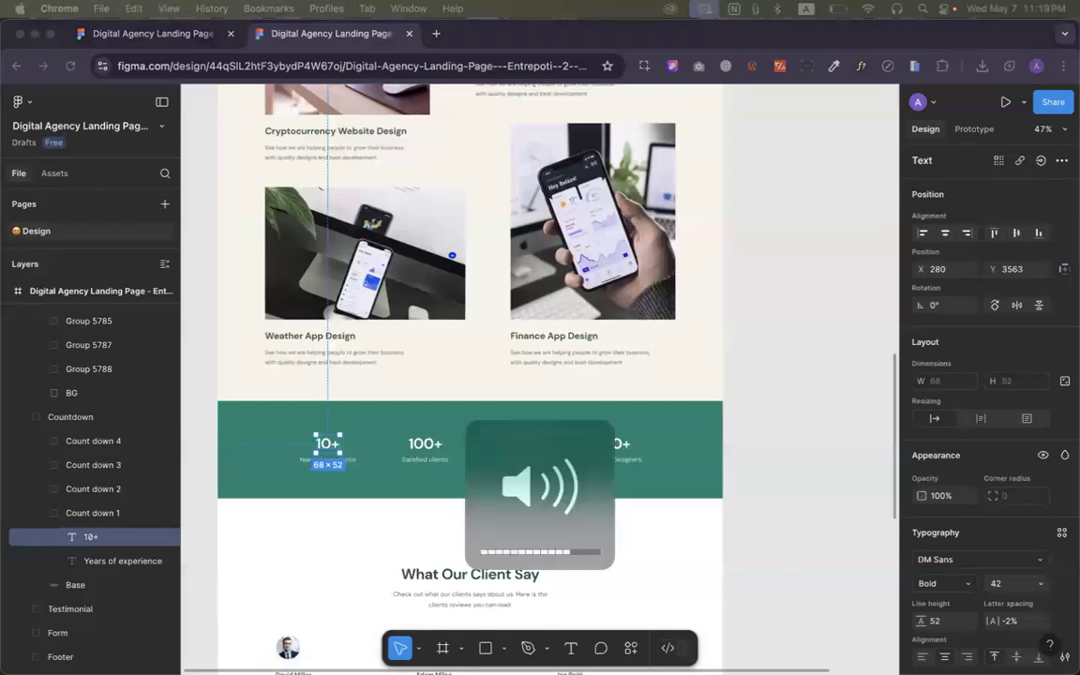
left_click(277, 448)
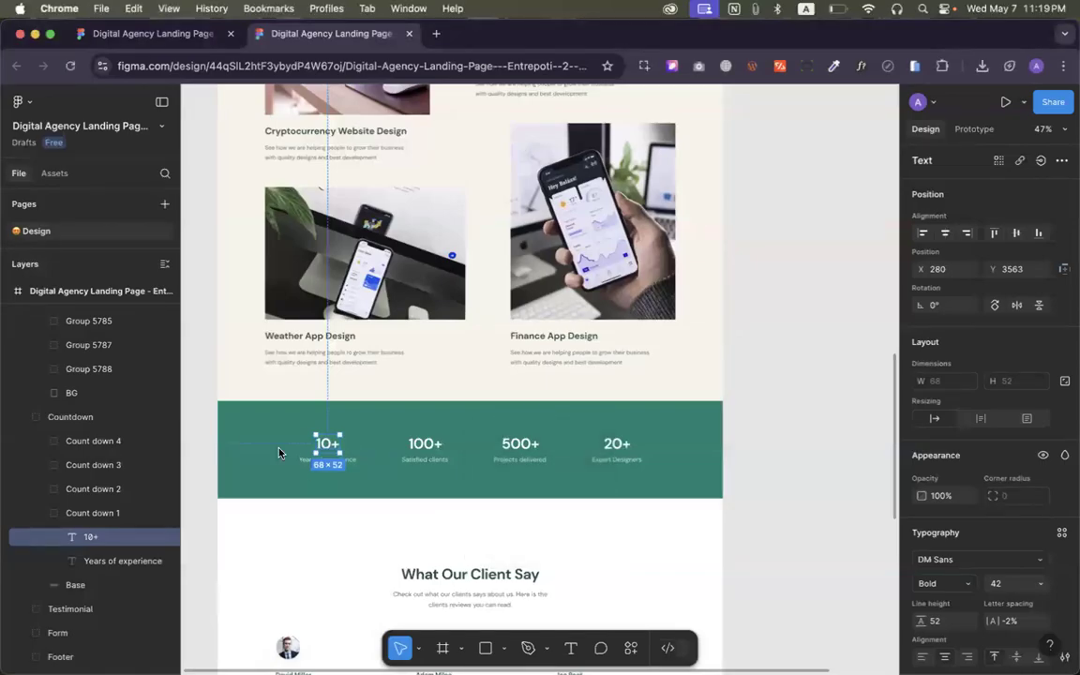
In Elementor, add a one-row grid container below the Process of Work section and set it to 4 columns
key("ctrl+Left")
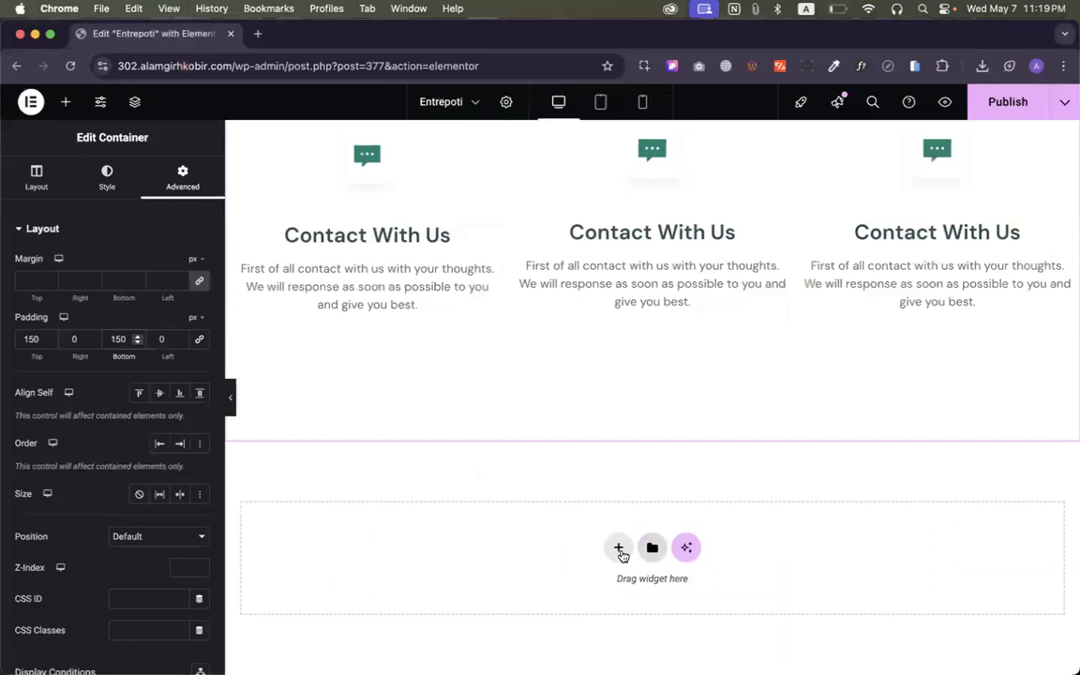
left_click(619, 550)
left_click(766, 590)
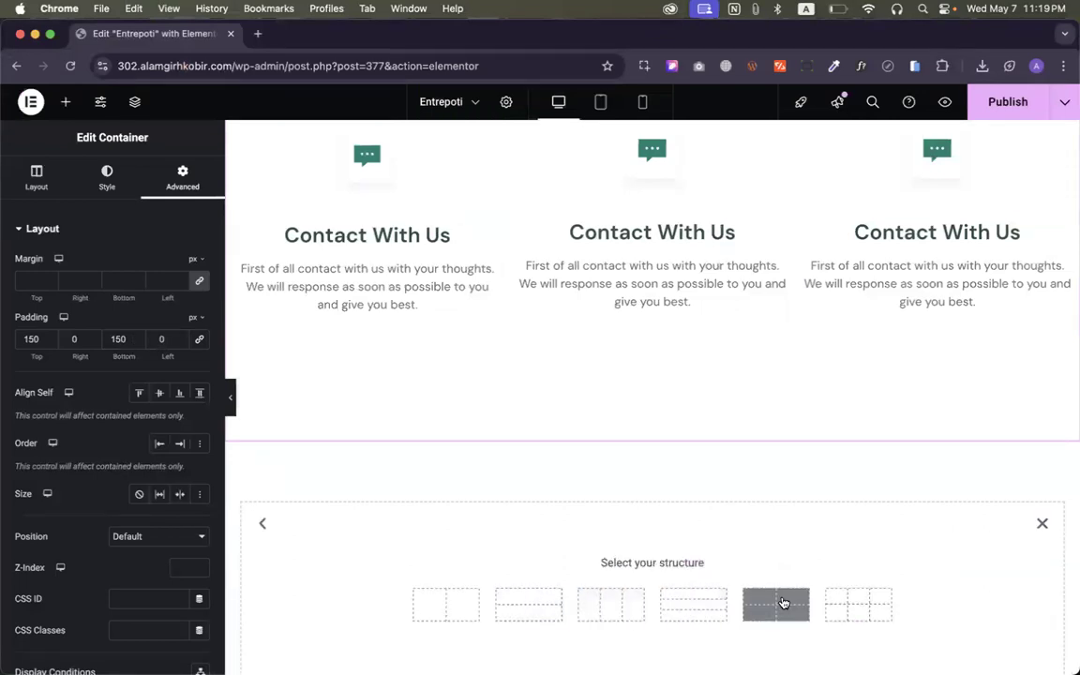
left_click(611, 604)
scroll(196, 440, "down", 4)
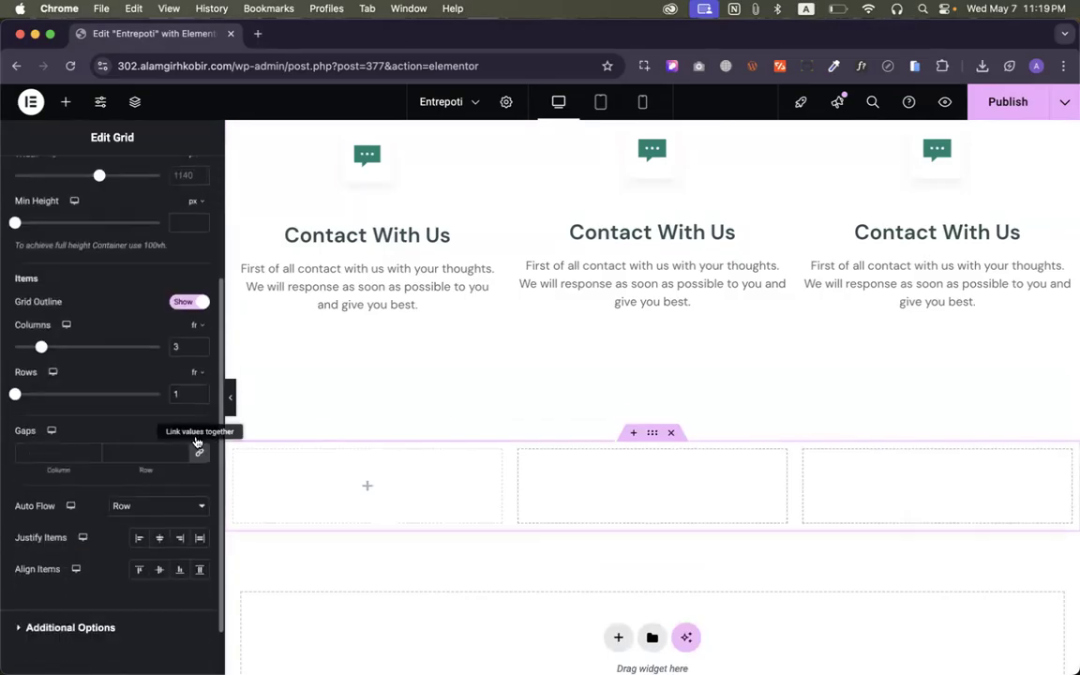
left_click(198, 346)
Place a Counter widget in the grid's first cell and set its ending number to 500
left_click(332, 487)
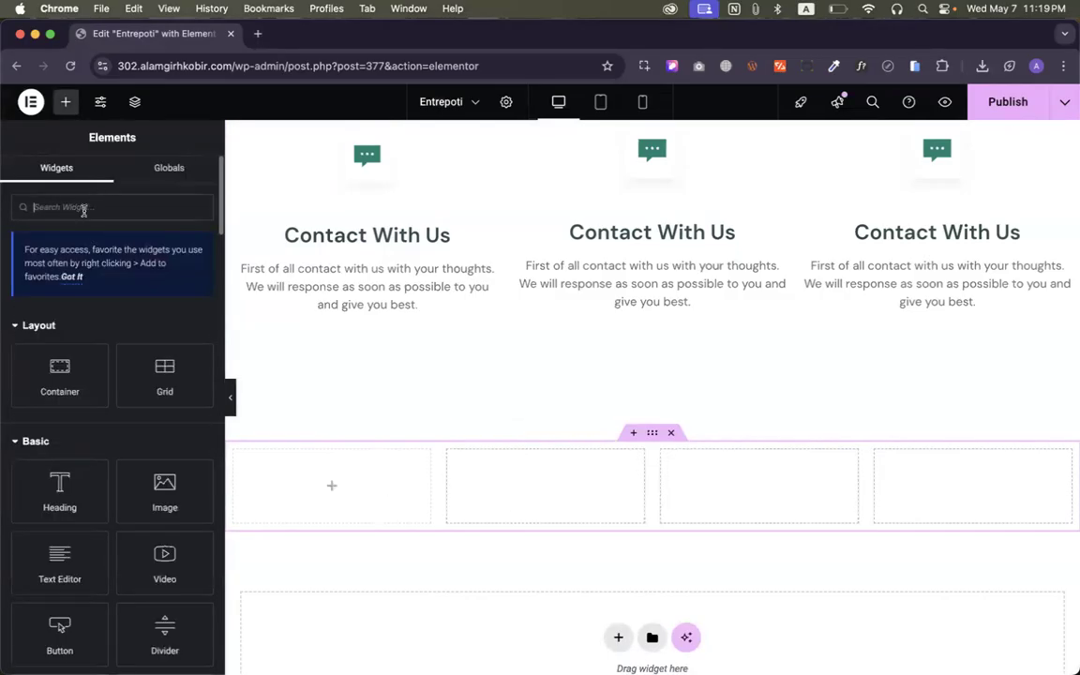
type("coun")
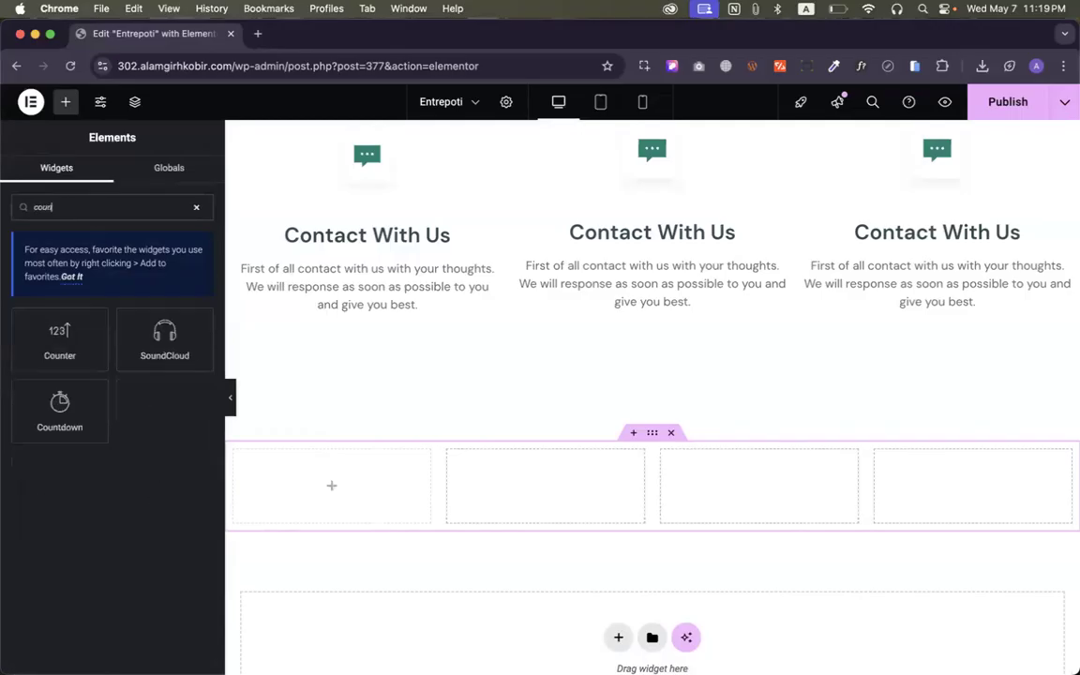
left_click_drag(59, 336, 336, 496)
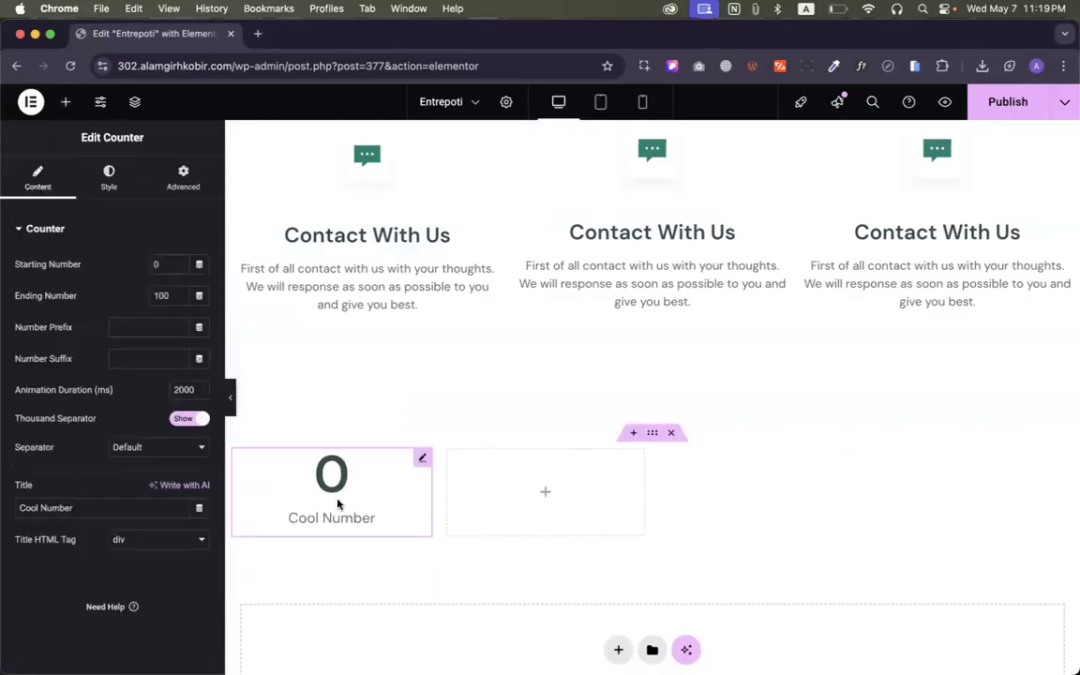
type("5")
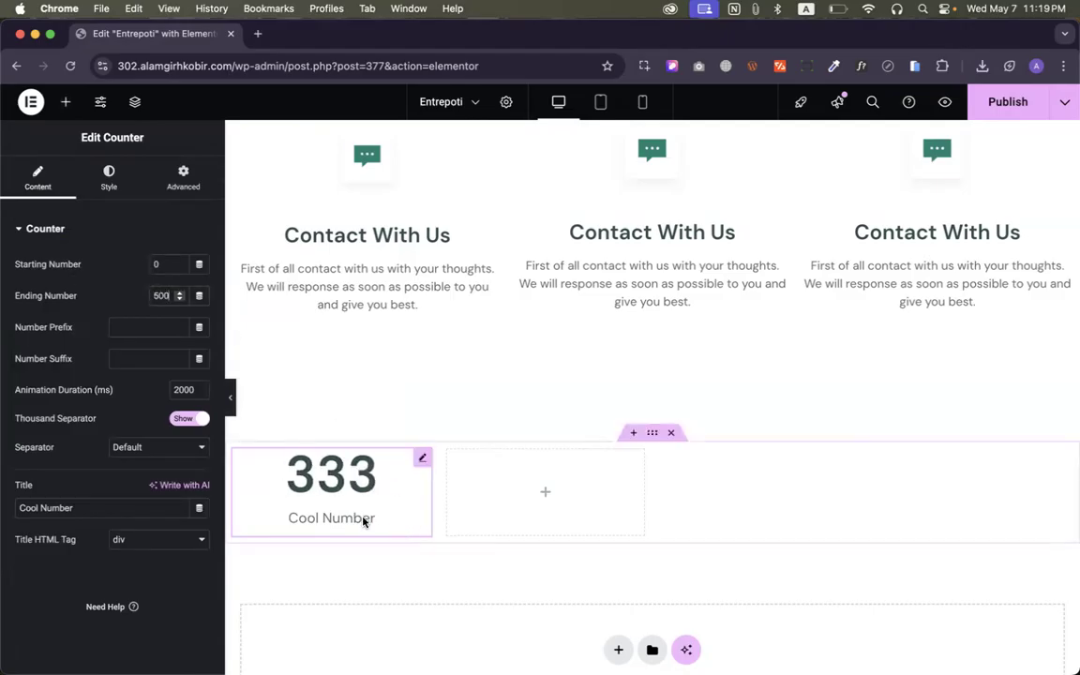
Copy the fill colour 0A8270 from the countdown band's base rectangle in Figma and return to Elementor
key("ctrl+Right")
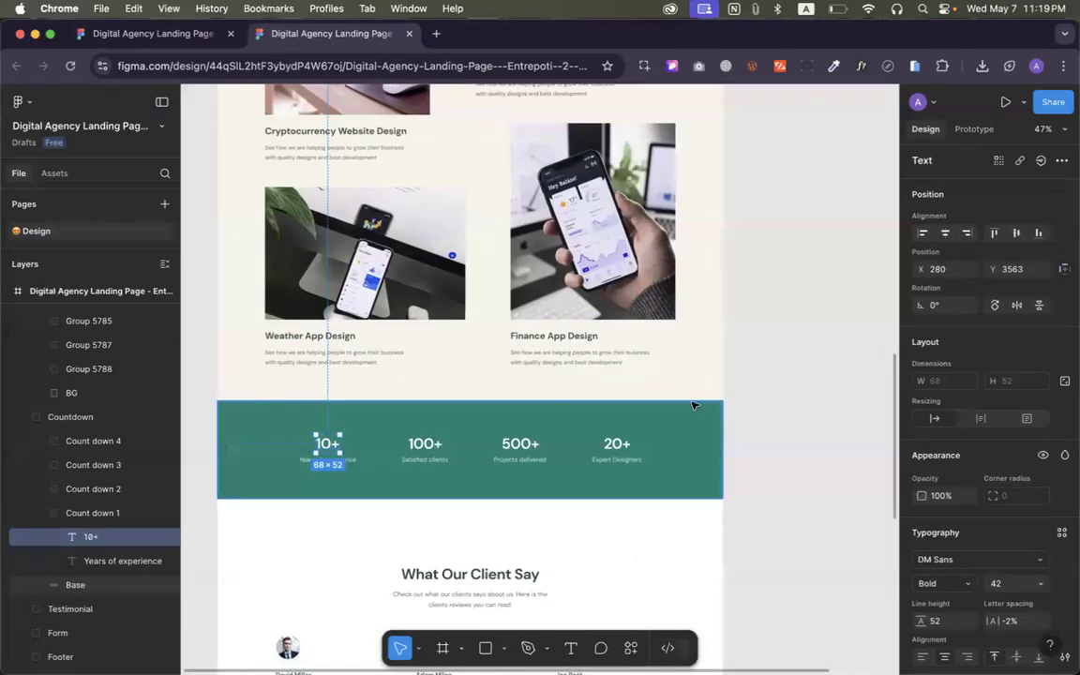
left_click(226, 438)
key("ctrl+Left")
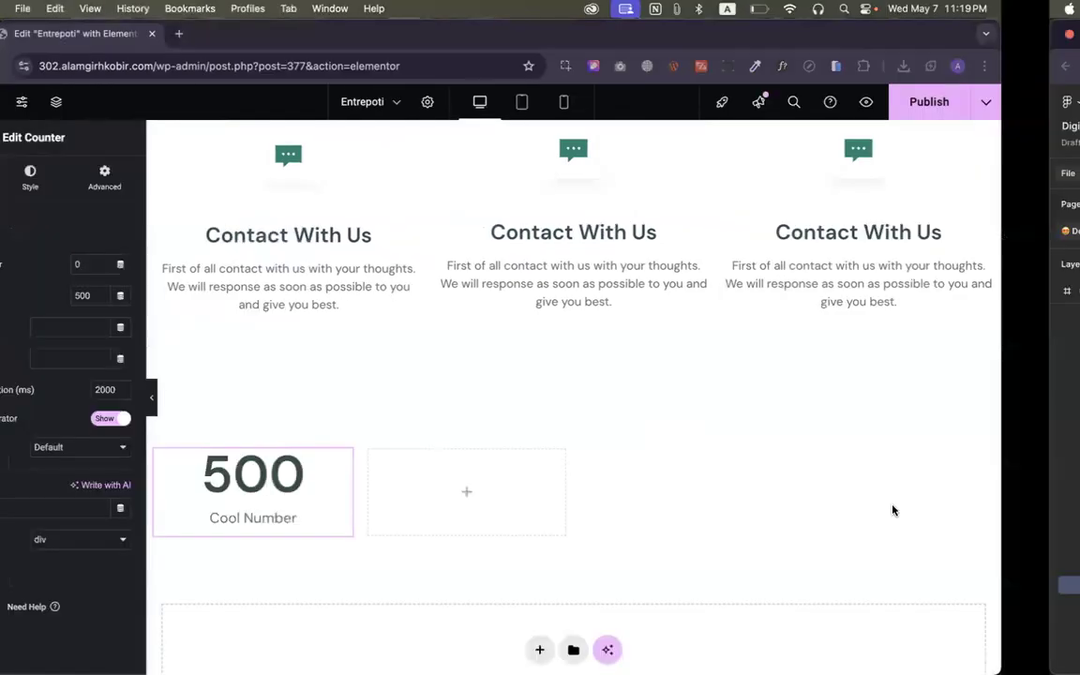
key("ctrl+Right")
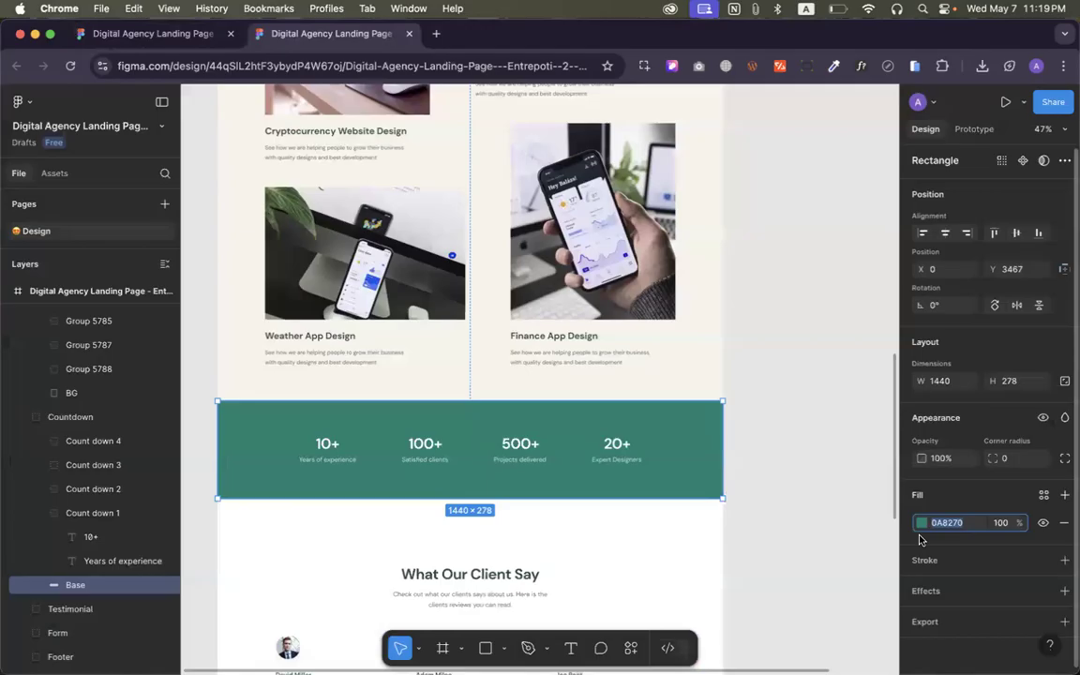
key("ctrl+Left")
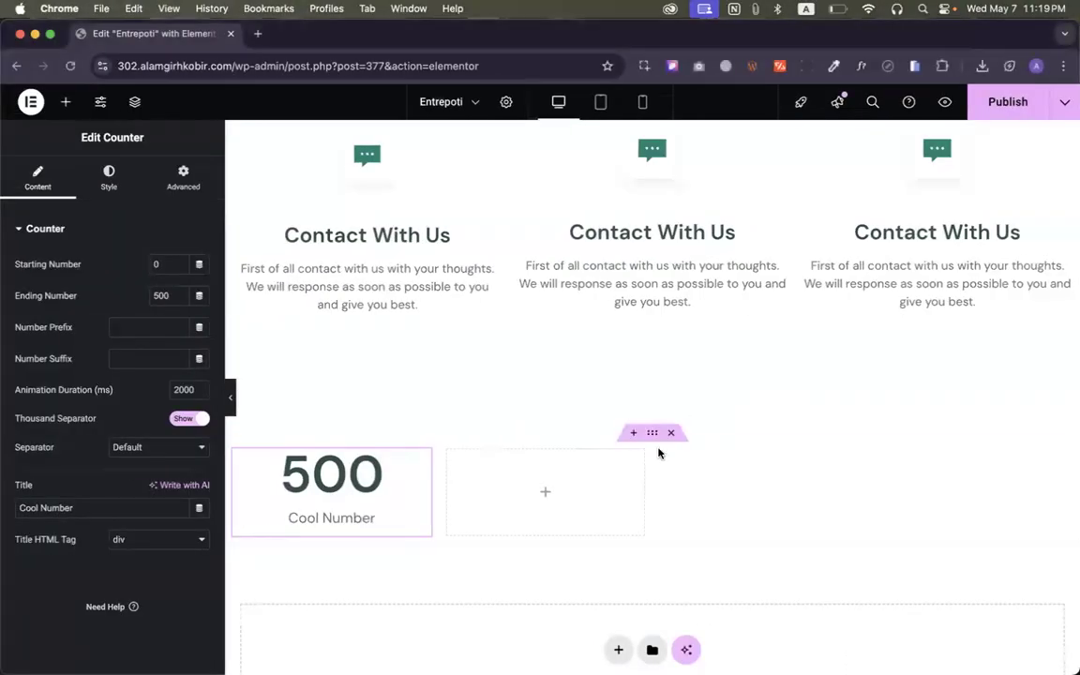
Give the counter grid a classic background in colour 0A8270 and publish the page
left_click(654, 437)
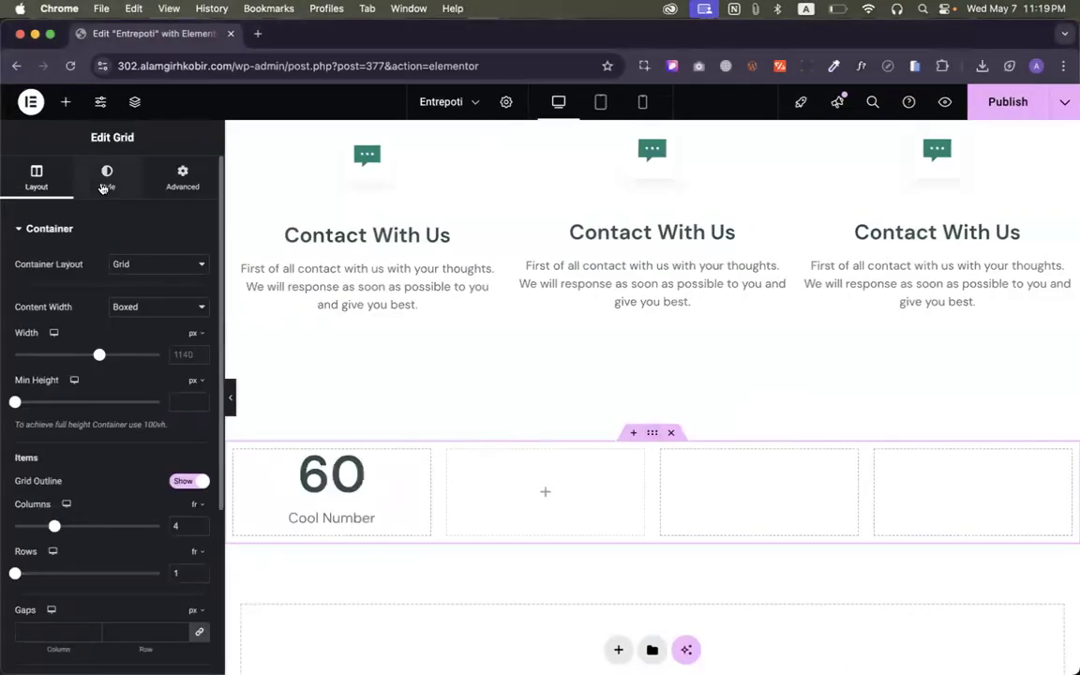
left_click(107, 176)
left_click(139, 296)
left_click(200, 327)
type("0A8270")
left_click(81, 297)
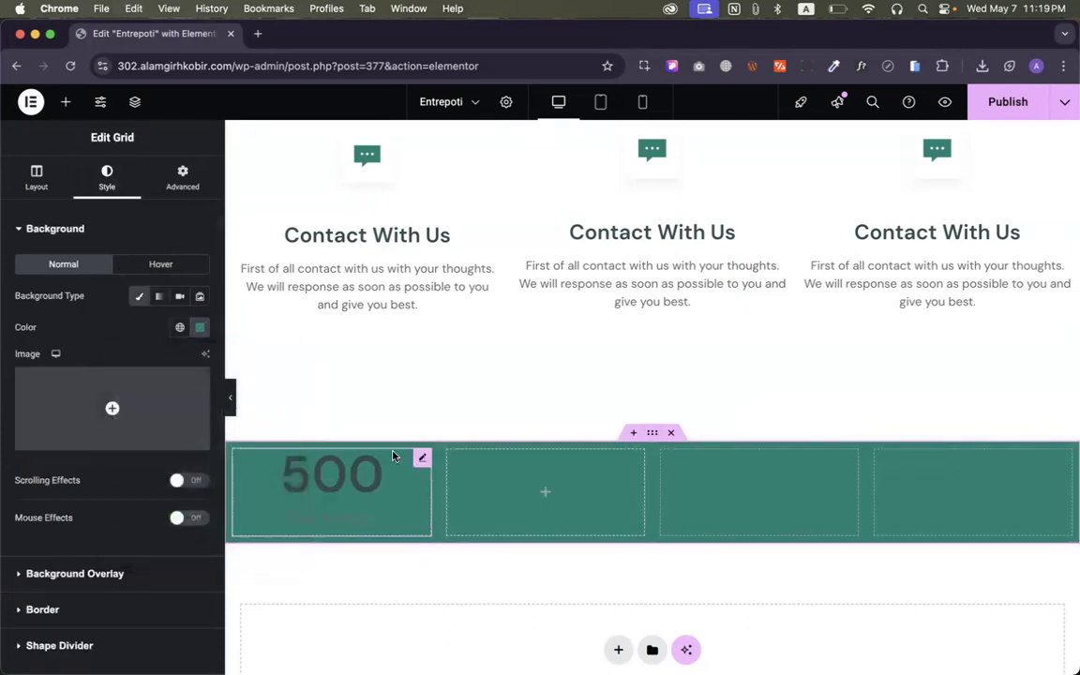
scroll(653, 408, "up", 10)
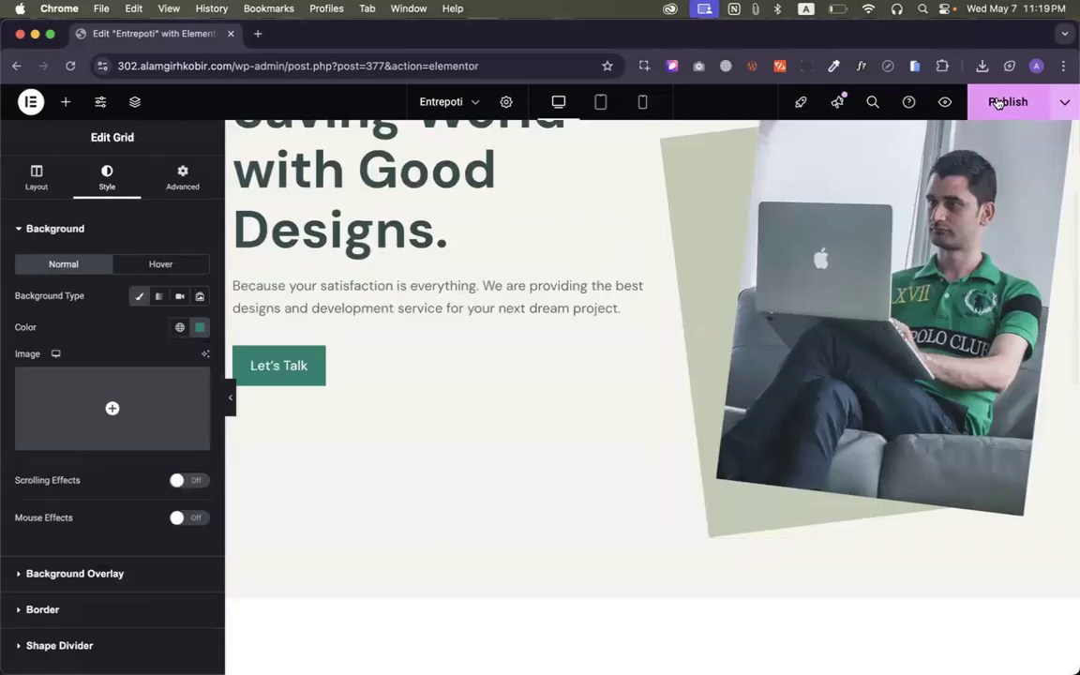
scroll(940, 212, "up", 3)
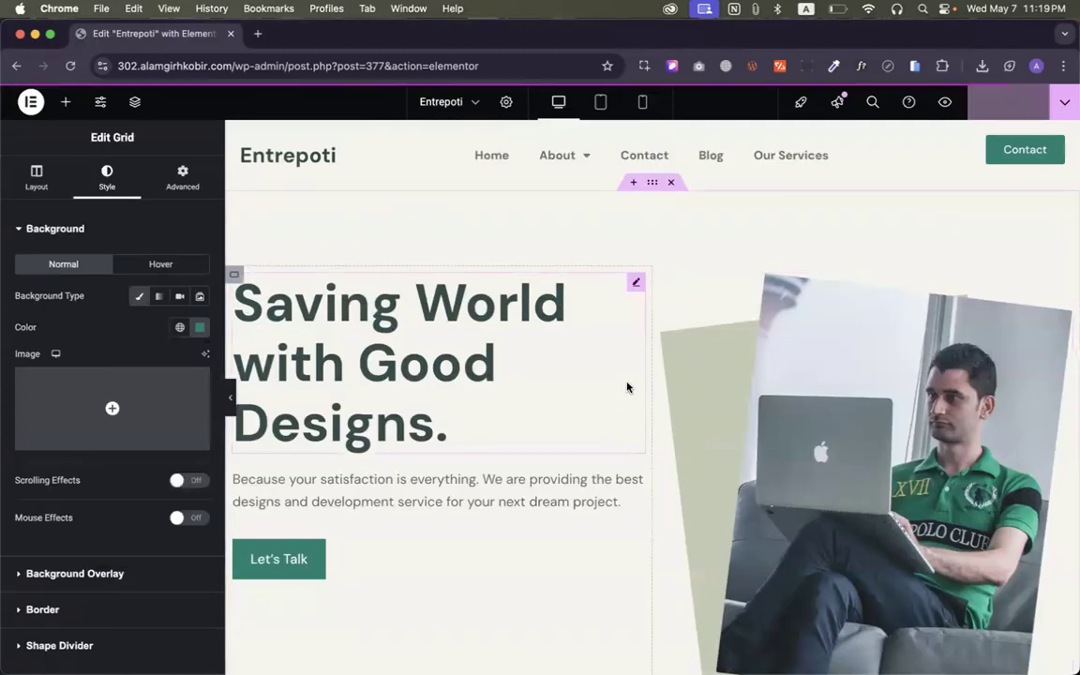
Review the Figma landing page design section by section, from the hero through projects, countdown, testimonials and contact form to the footer
key("ctrl+Right")
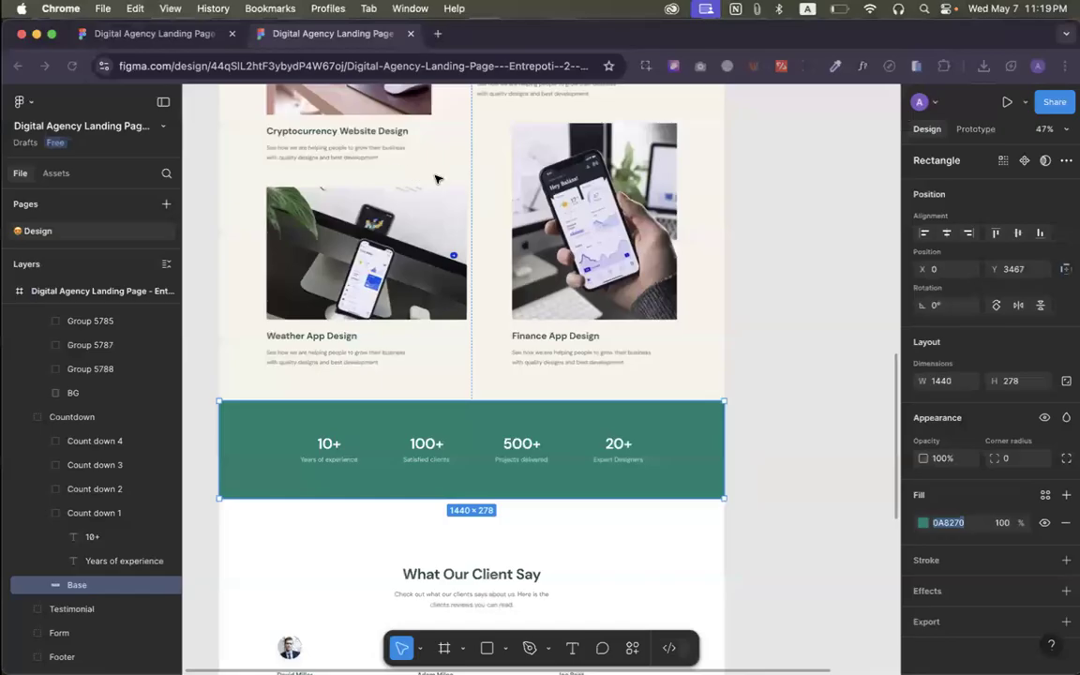
scroll(435, 178, "up", 5)
scroll(435, 178, "up", 8)
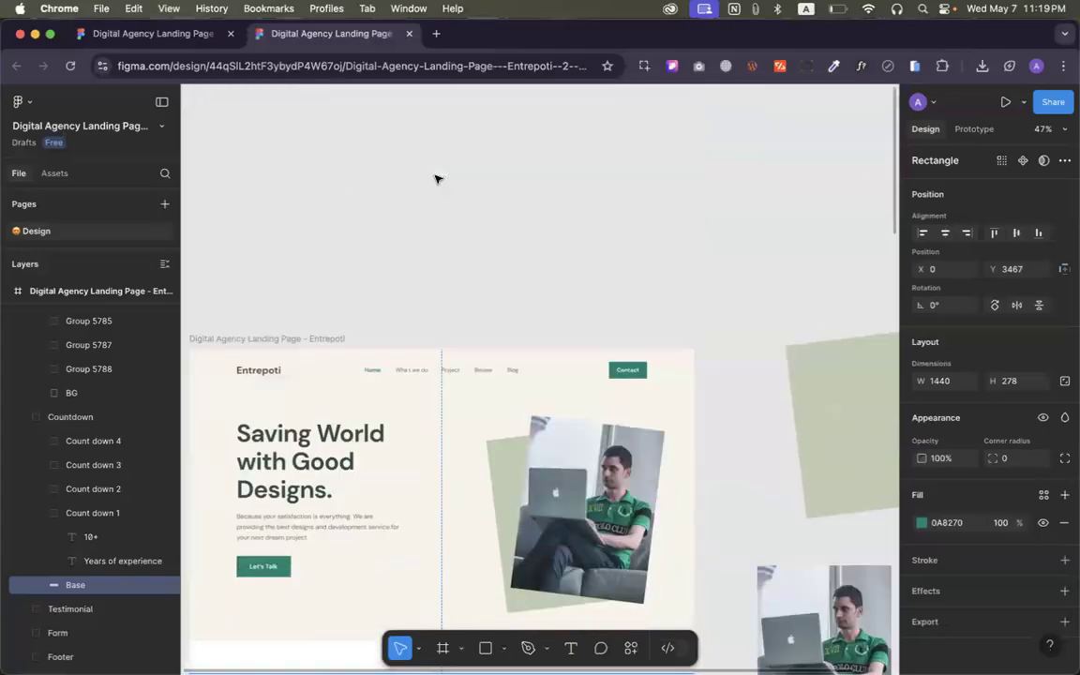
scroll(435, 178, "down", 2)
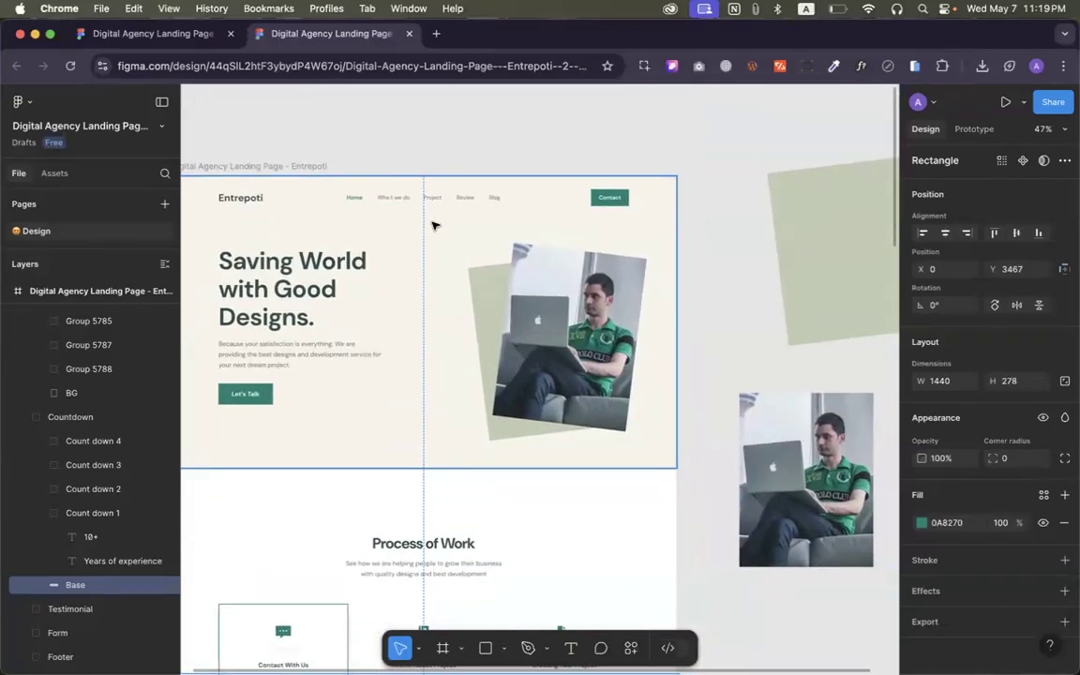
scroll(375, 438, "down", 3)
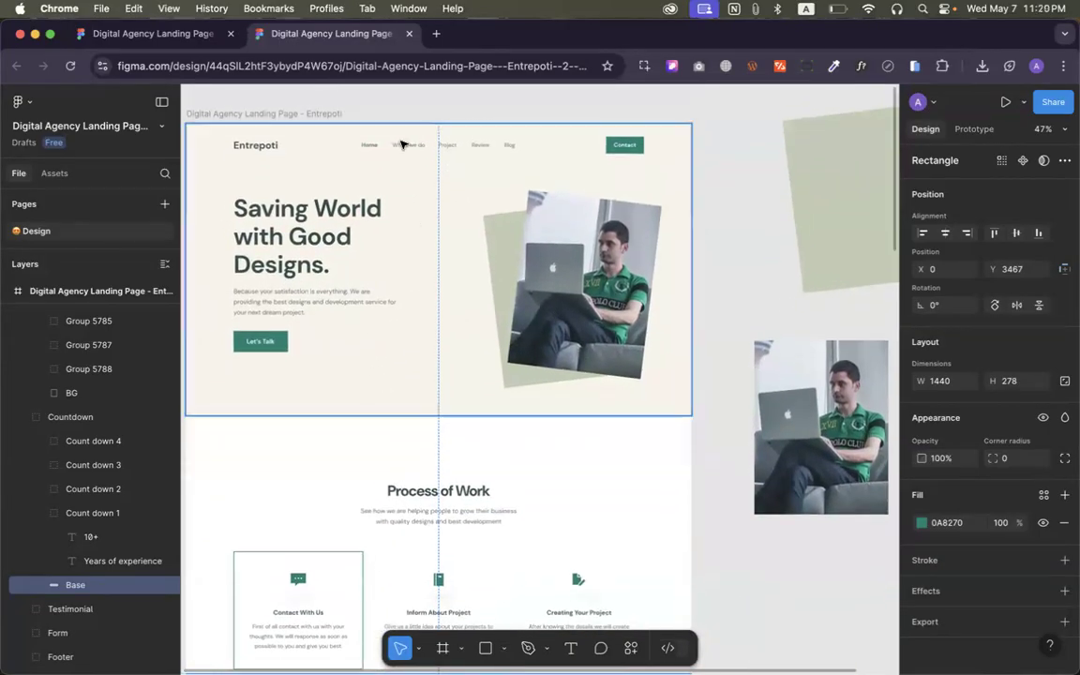
scroll(452, 200, "down", 10)
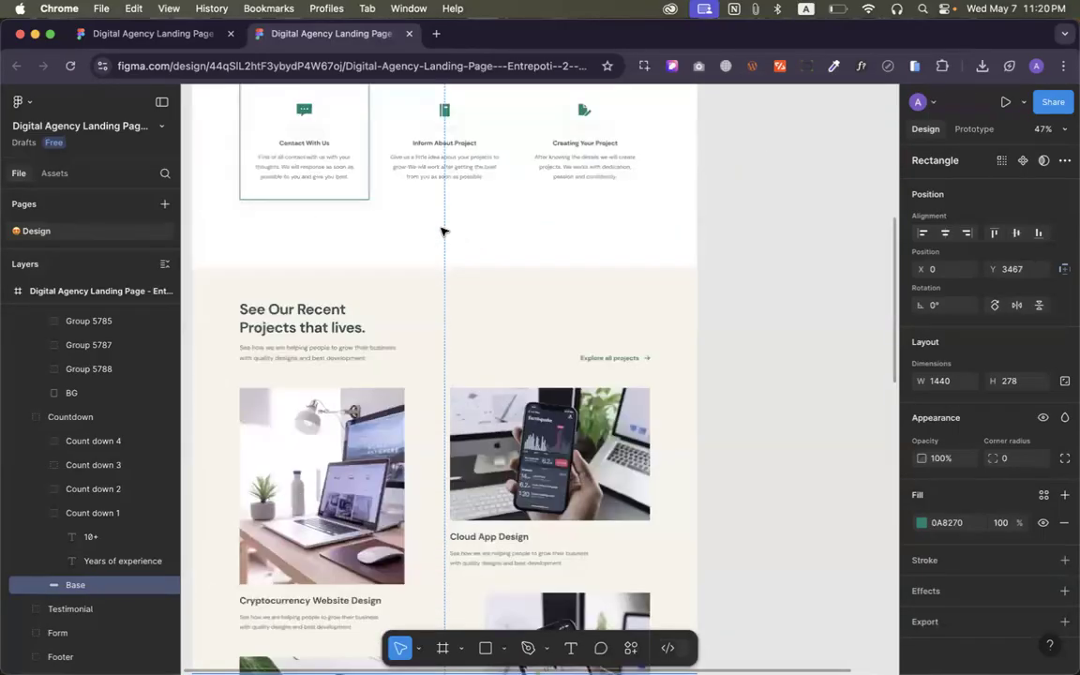
scroll(443, 215, "up", 4)
scroll(438, 202, "down", 15)
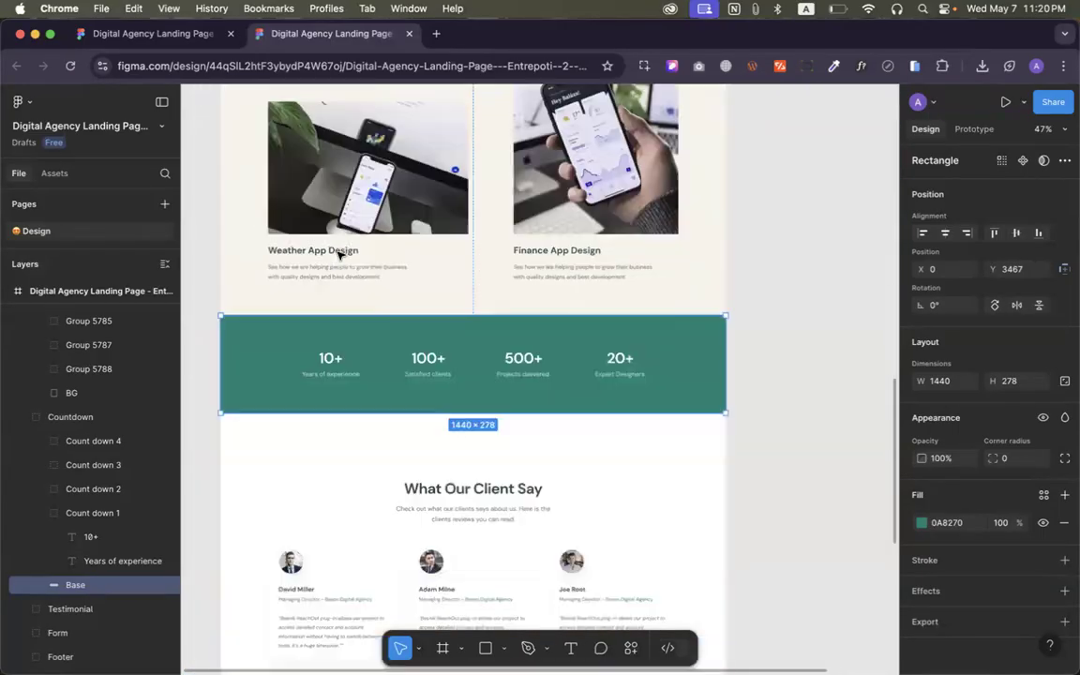
scroll(340, 254, "down", 4)
scroll(347, 394, "down", 9)
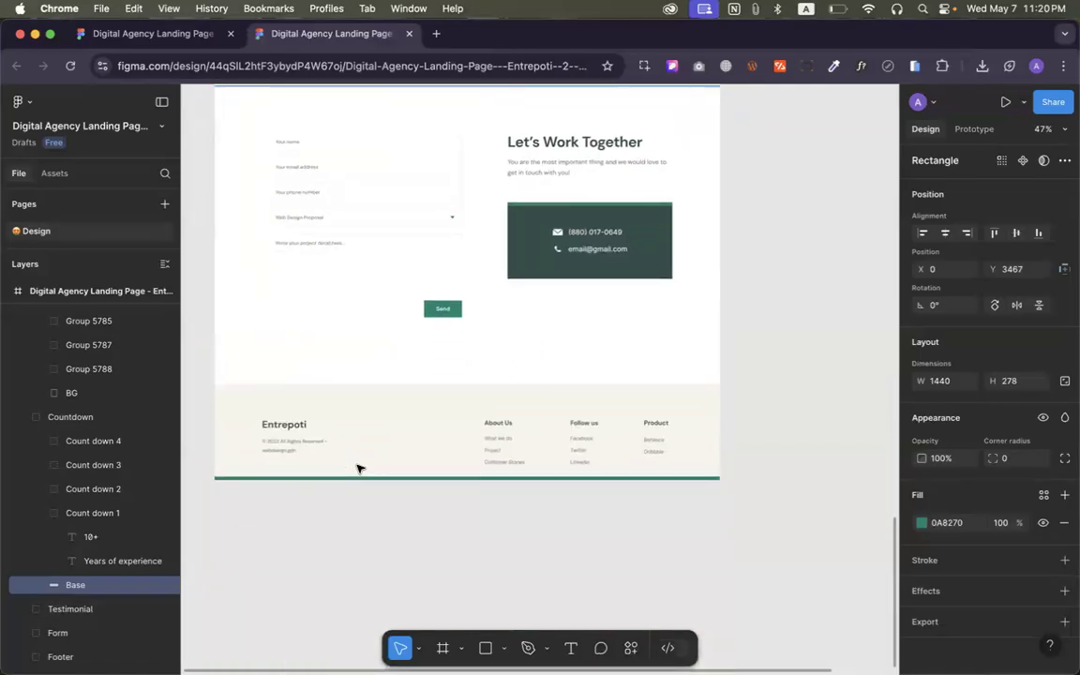
scroll(357, 465, "up", 20)
scroll(357, 467, "down", 8)
scroll(366, 461, "up", 5)
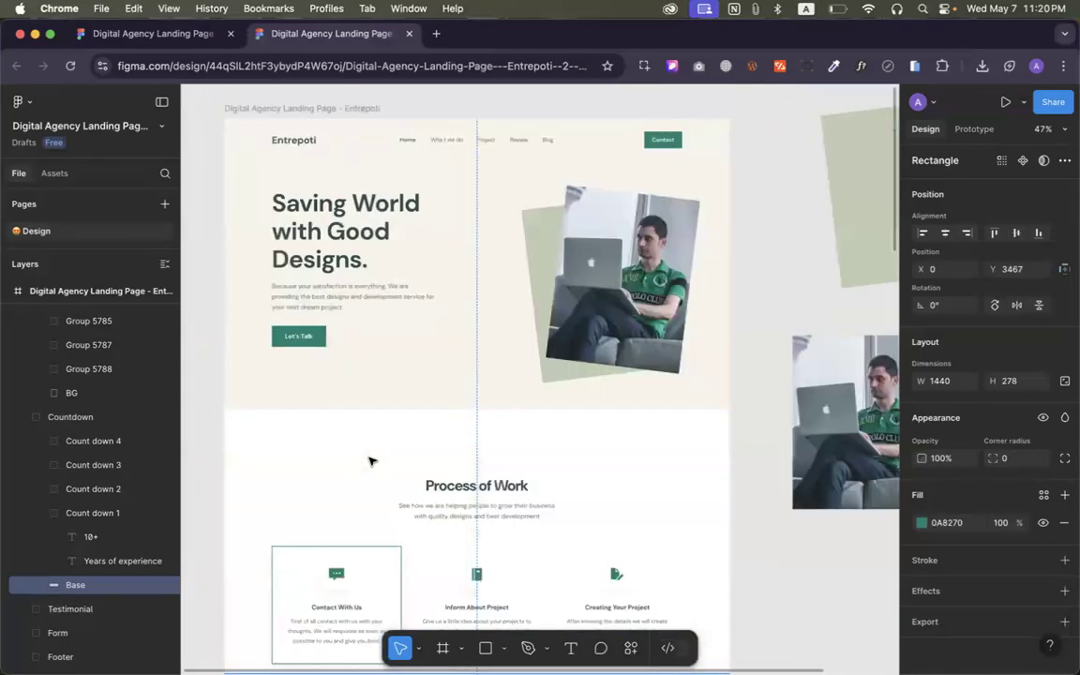